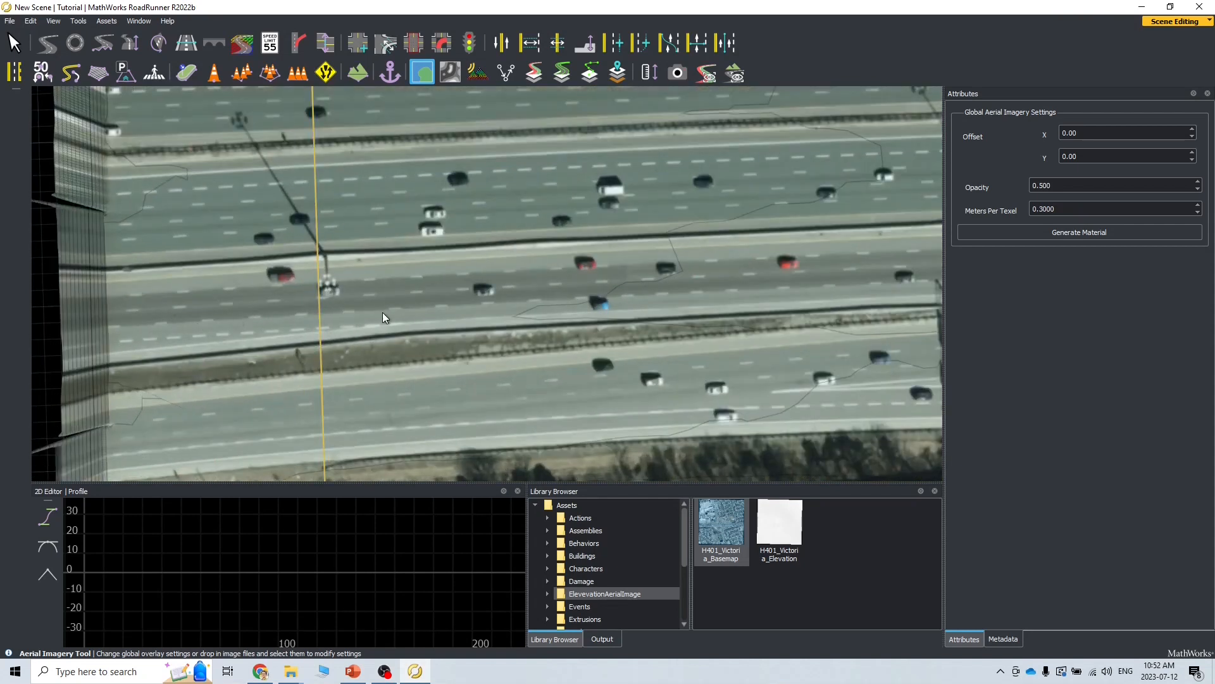
# Step: Examine the highway lanes and road edges along the western border of the aerial imagery
pyautogui.scroll(-2, 448, 342)
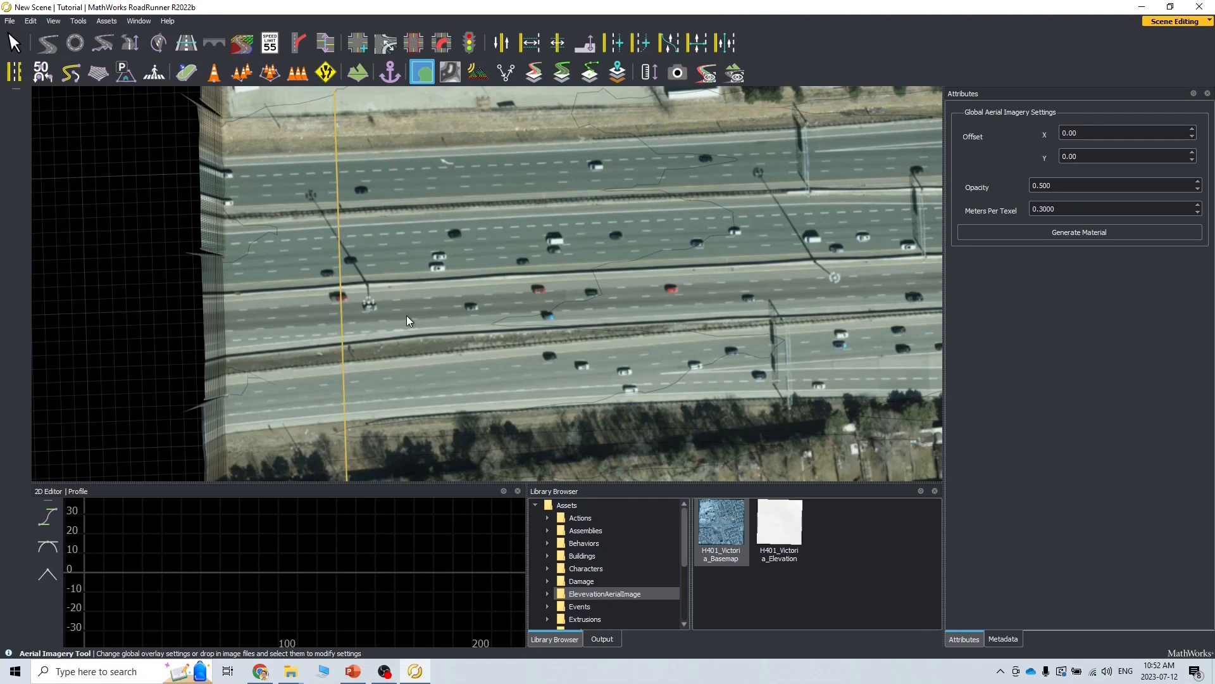
pyautogui.press('ctrl')
pyautogui.scroll(3, 412, 262)
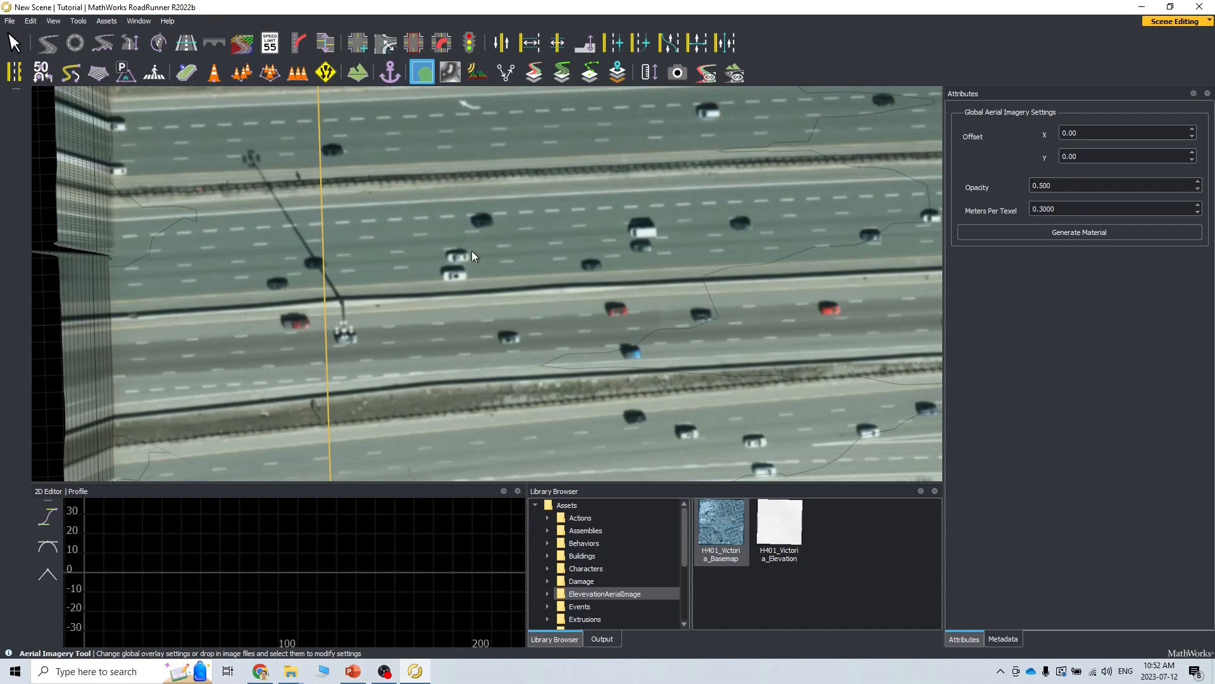
pyautogui.scroll(-2, 508, 267)
pyautogui.keyDown('alt'); pyautogui.moveTo(640, 289); pyautogui.dragTo(268, 323, button='middle'); pyautogui.keyUp('alt')
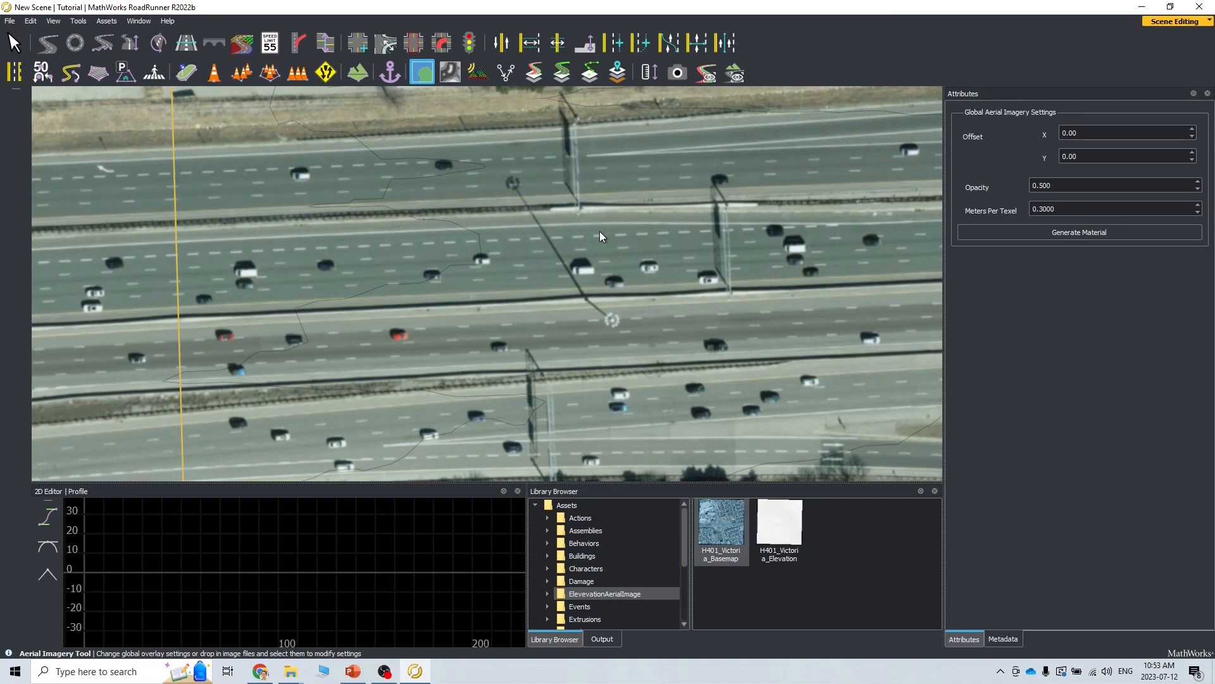
pyautogui.keyDown('alt'); pyautogui.moveTo(355, 257); pyautogui.dragTo(813, 230, button='middle'); pyautogui.keyUp('alt')
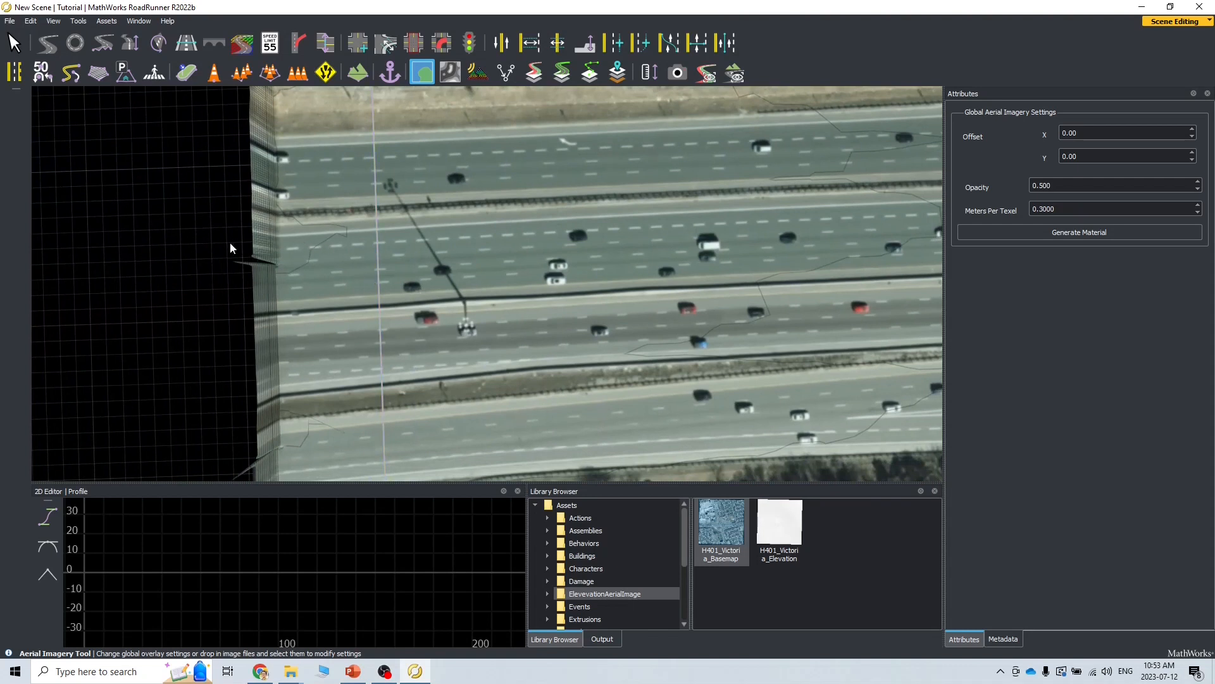
pyautogui.keyDown('alt'); pyautogui.moveTo(637, 309); pyautogui.dragTo(467, 315, button='middle'); pyautogui.keyUp('alt')
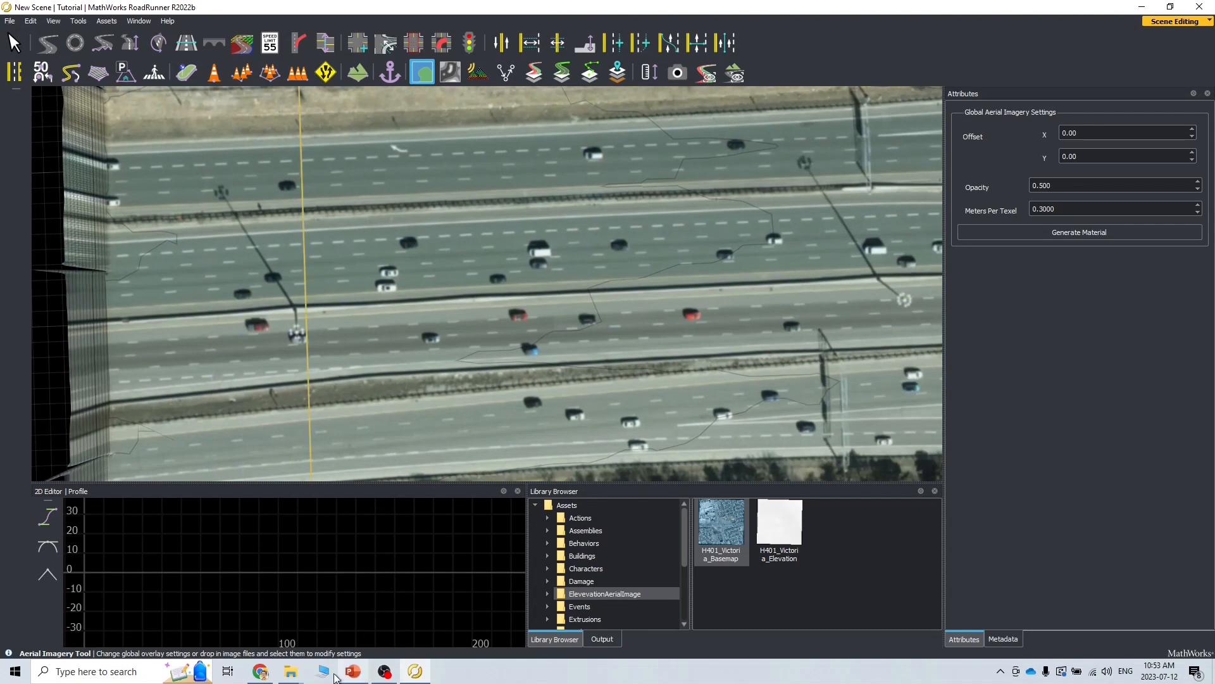
# Step: Switch to Google Maps and follow Highway 401 westward in the satellite view, examining its lane markings and medians up to the interchange
pyautogui.click(260, 671)
pyautogui.scroll(3, 591, 449)
pyautogui.moveTo(592, 449); pyautogui.dragTo(631, 451)
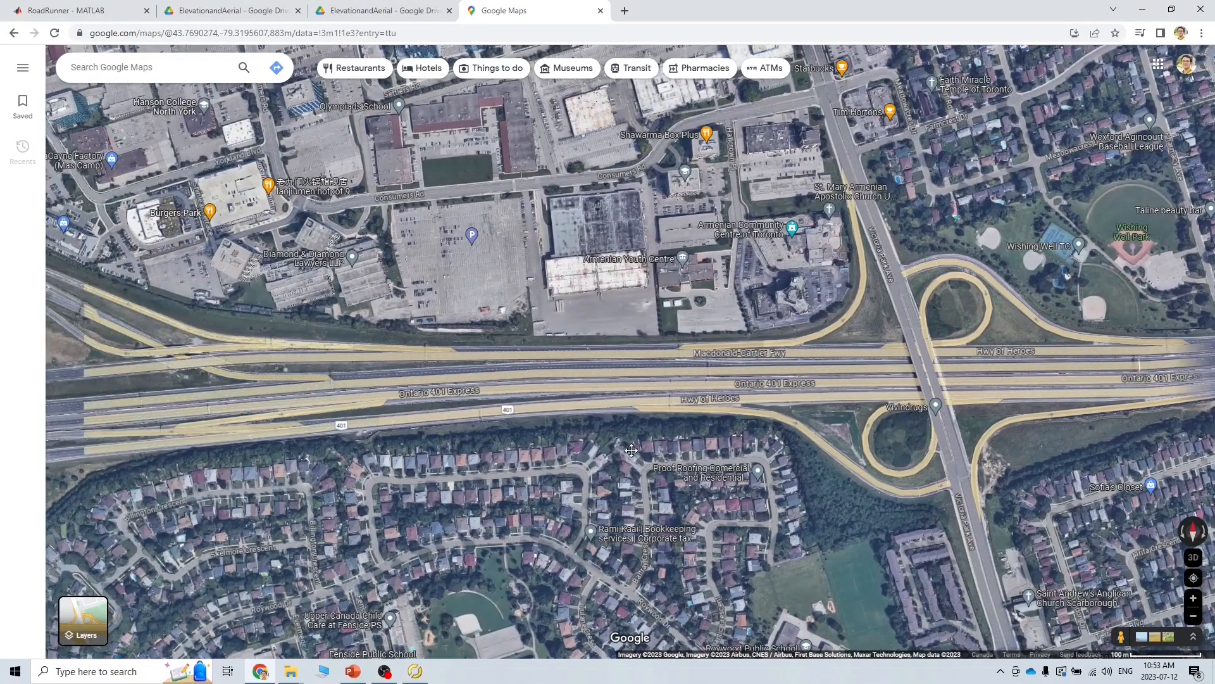
pyautogui.scroll(1, 537, 405)
pyautogui.scroll(5, 536, 404)
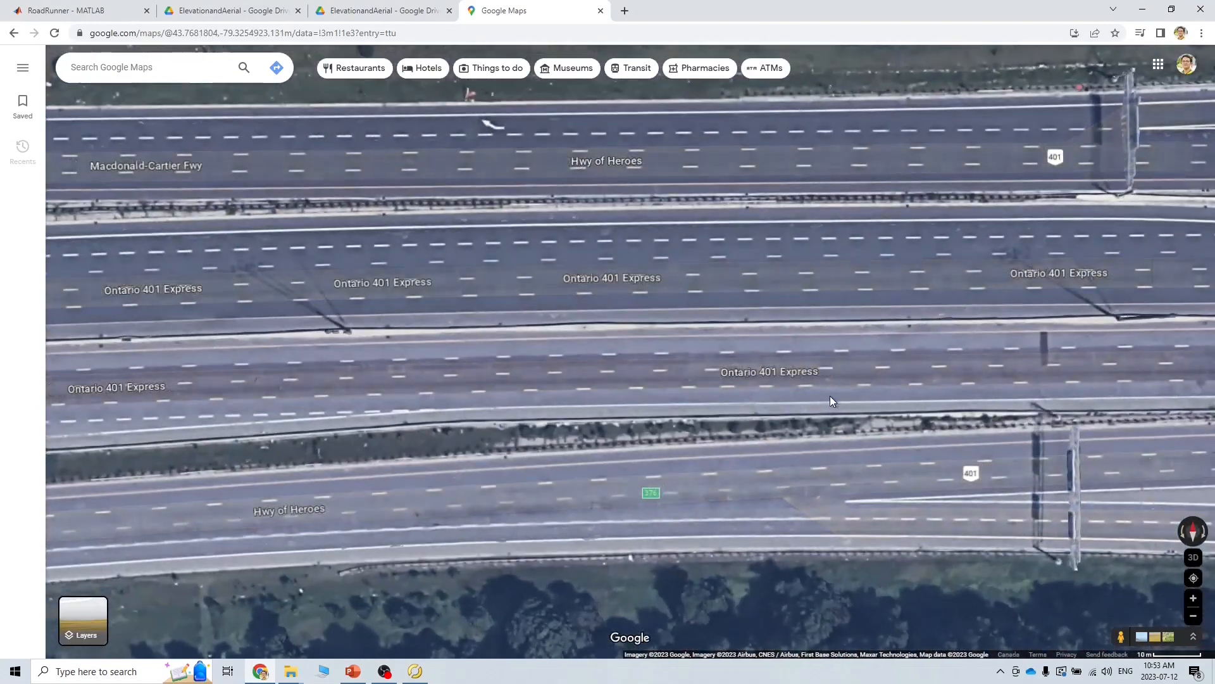
pyautogui.moveTo(830, 390); pyautogui.dragTo(419, 393)
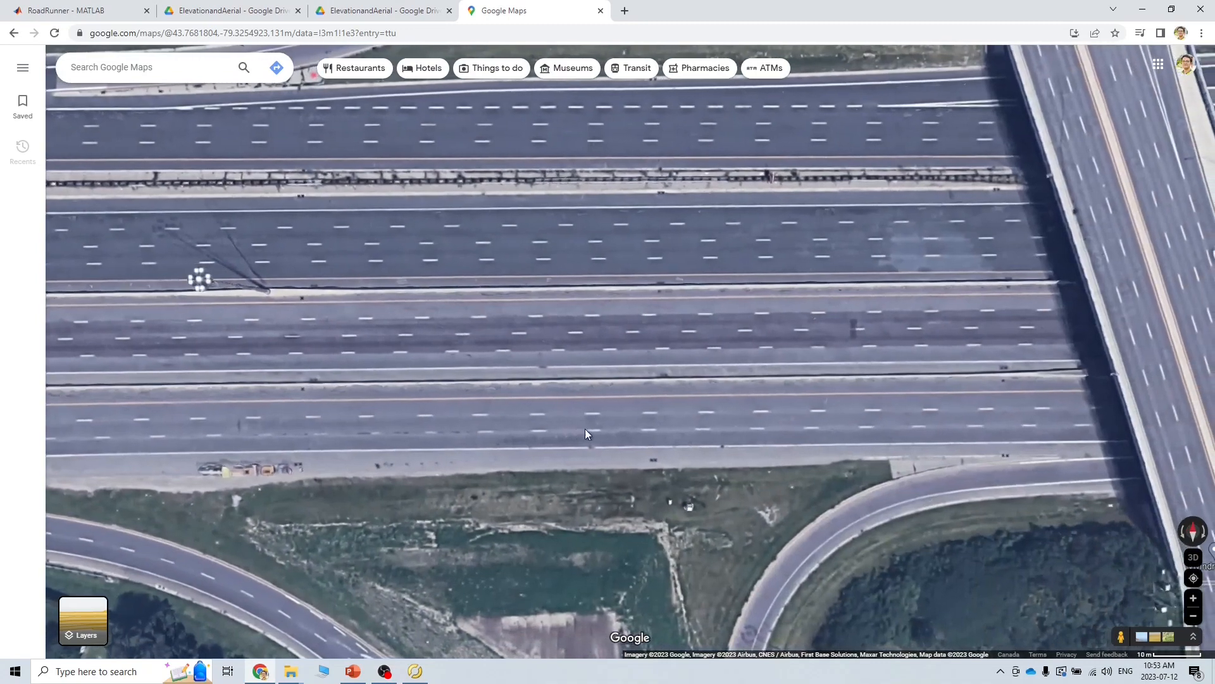
pyautogui.moveTo(392, 416); pyautogui.dragTo(719, 392)
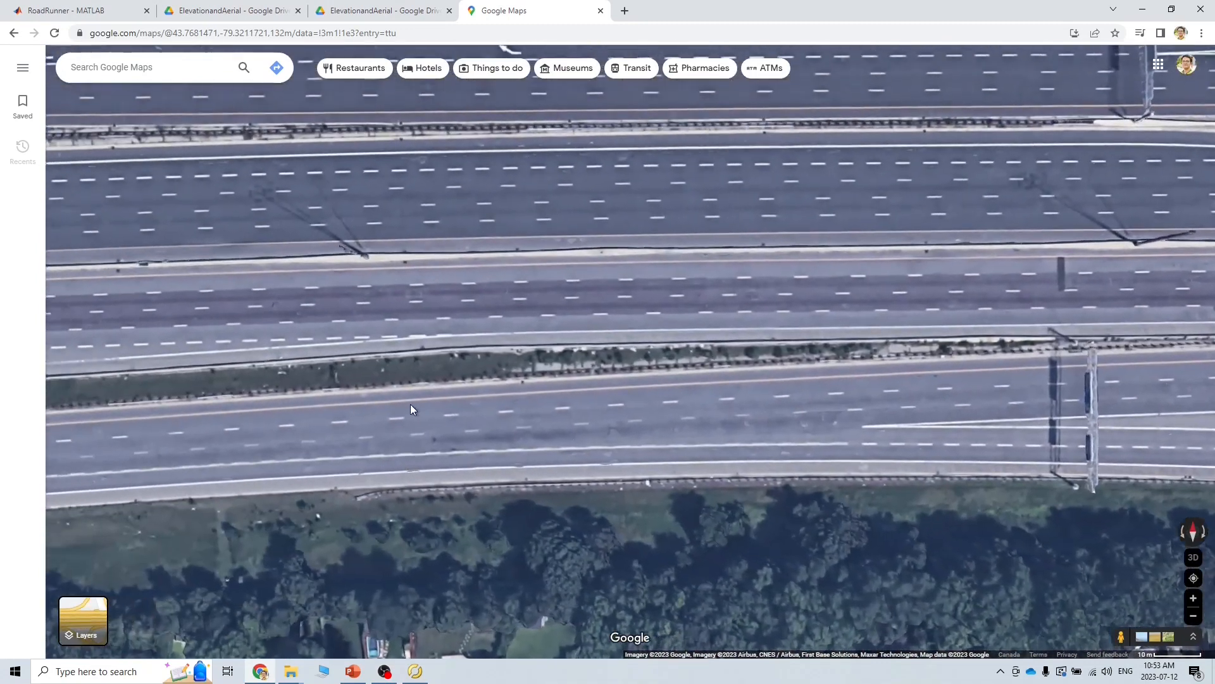
pyautogui.moveTo(399, 410); pyautogui.dragTo(756, 395)
pyautogui.moveTo(408, 447); pyautogui.dragTo(739, 426)
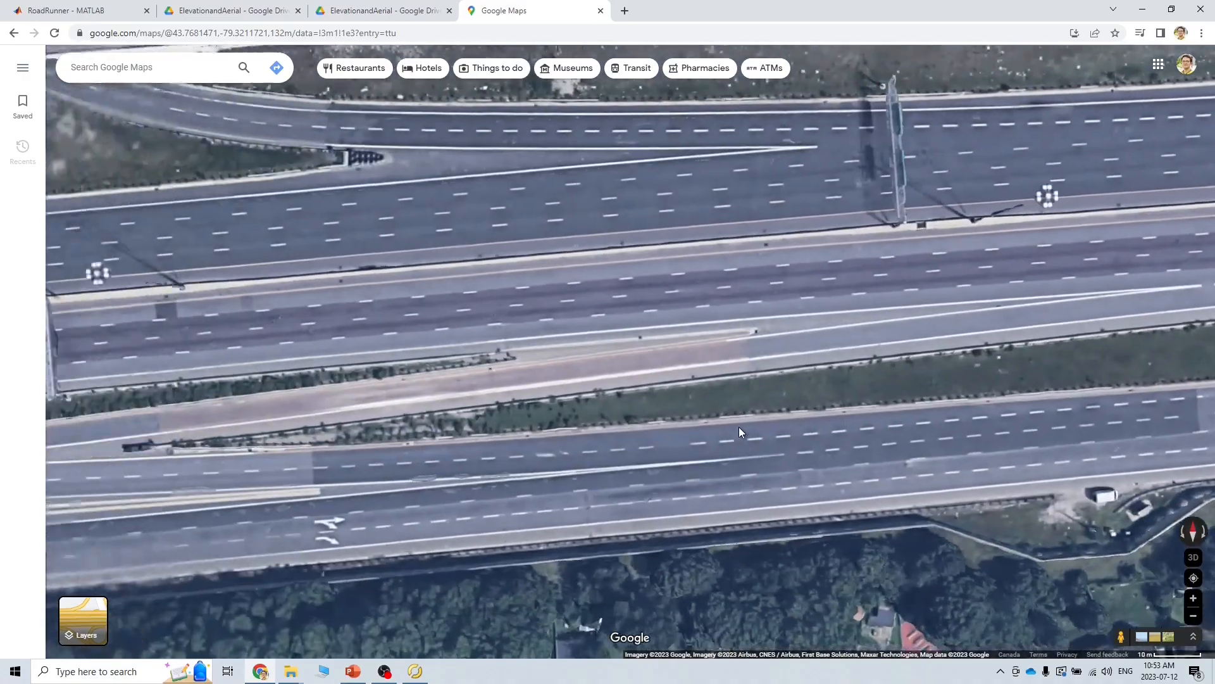
pyautogui.moveTo(410, 458); pyautogui.dragTo(645, 420)
pyautogui.scroll(-3, 552, 440)
pyautogui.scroll(-5, 552, 439)
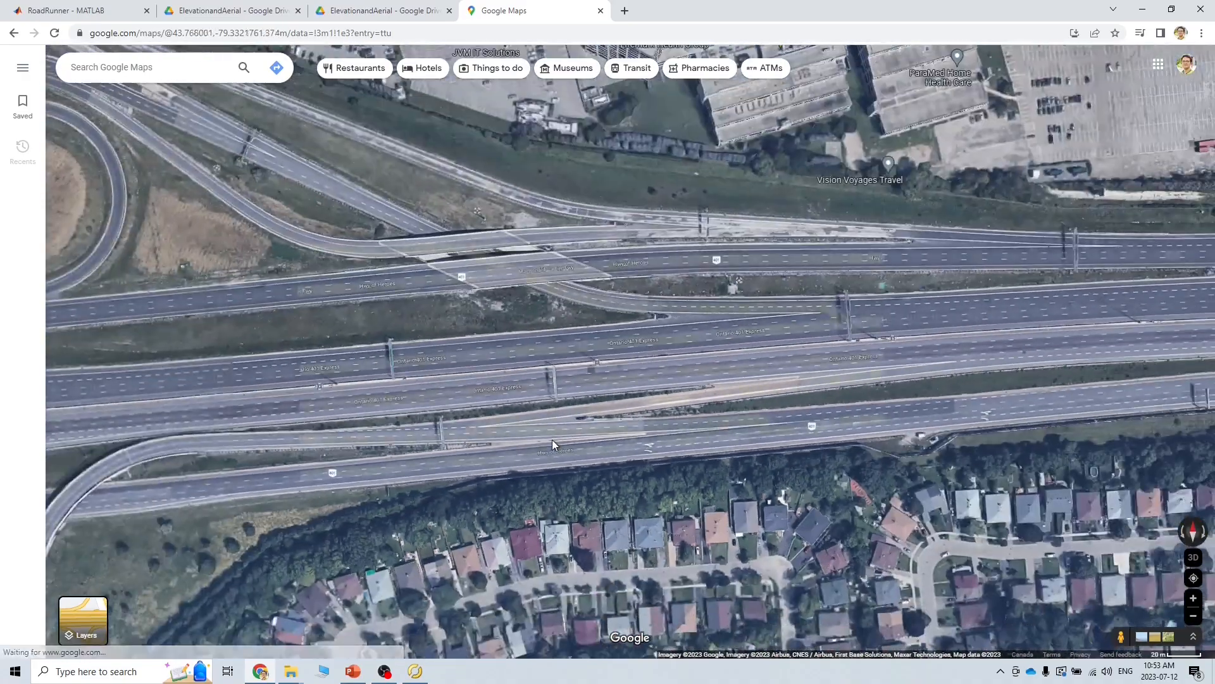
# Step: Examine the Highway 401 lanes on both sides of the Victoria Park Avenue overpass in the satellite view
pyautogui.scroll(3, 895, 396)
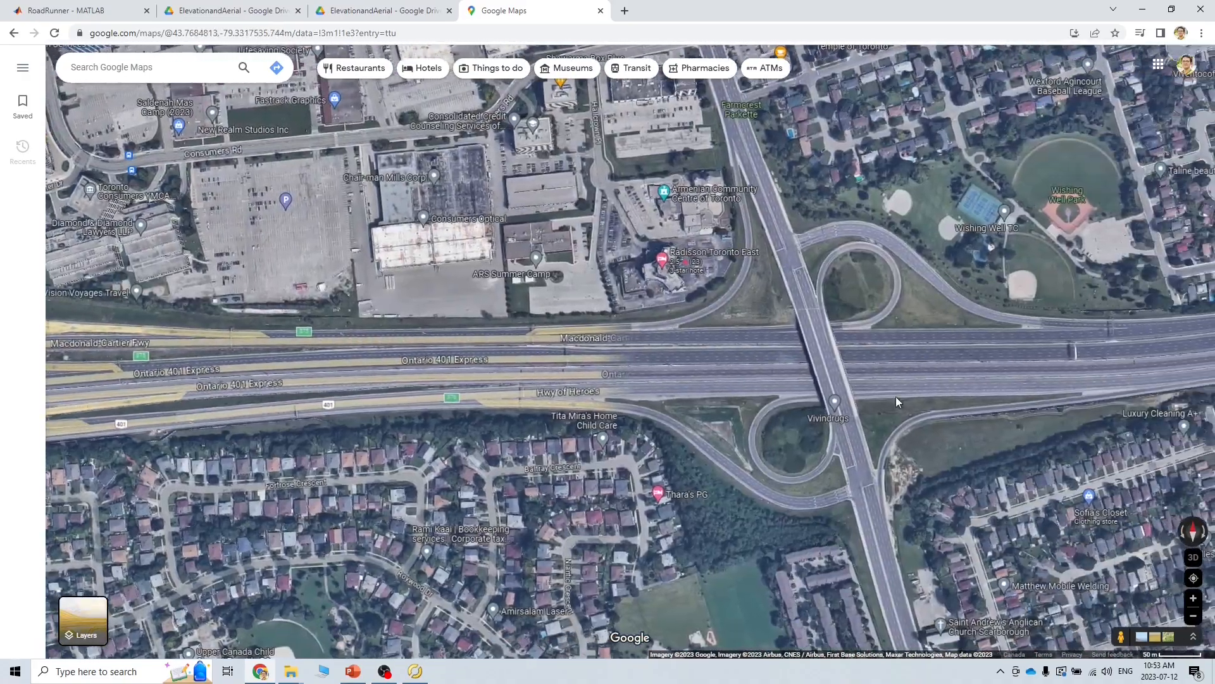
pyautogui.scroll(5, 675, 371)
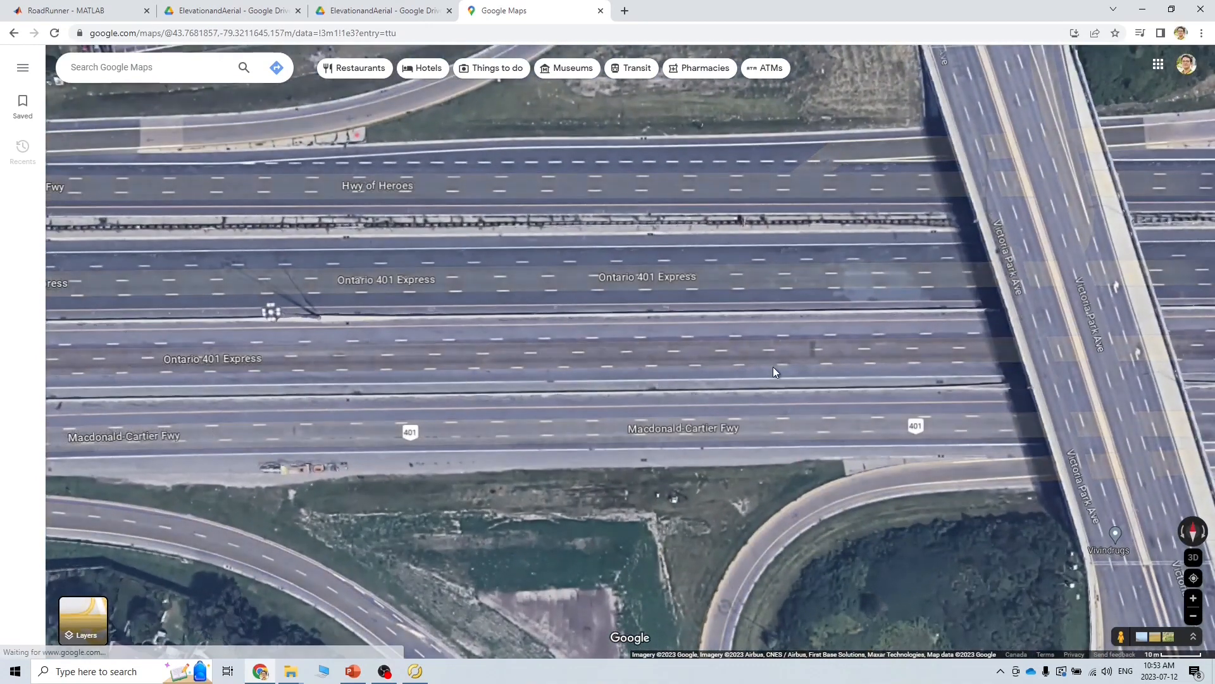
pyautogui.moveTo(358, 389); pyautogui.dragTo(875, 427)
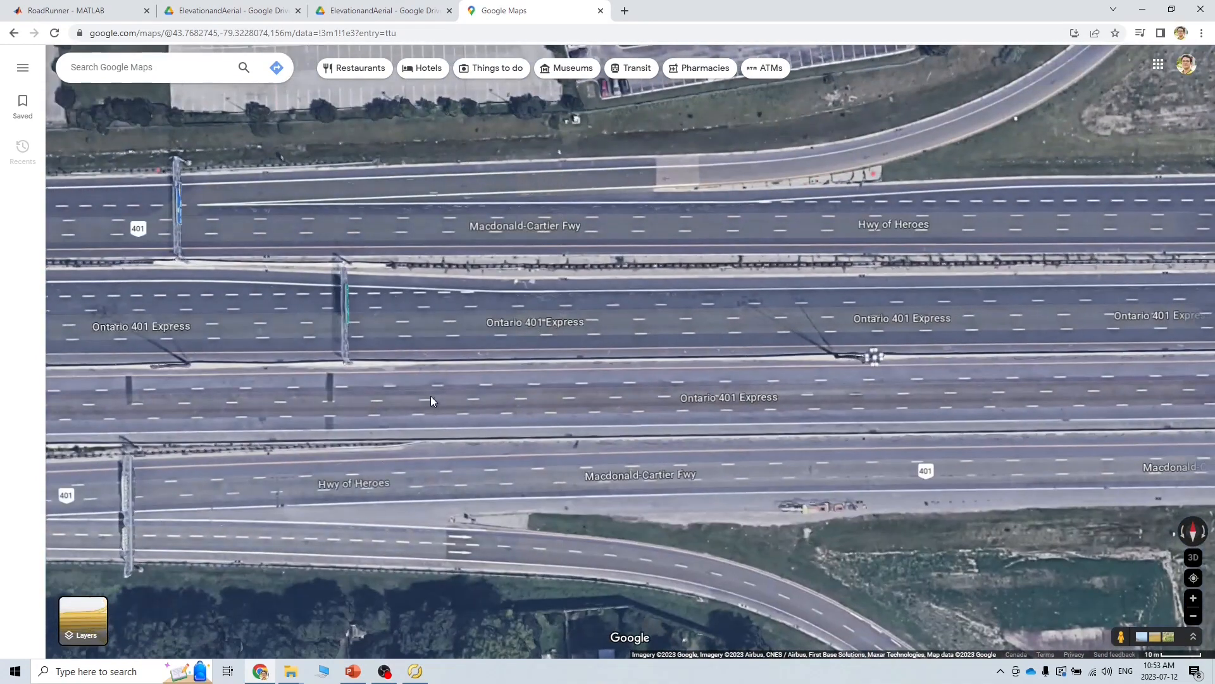
pyautogui.moveTo(397, 403); pyautogui.dragTo(298, 413)
pyautogui.moveTo(978, 420); pyautogui.dragTo(464, 438)
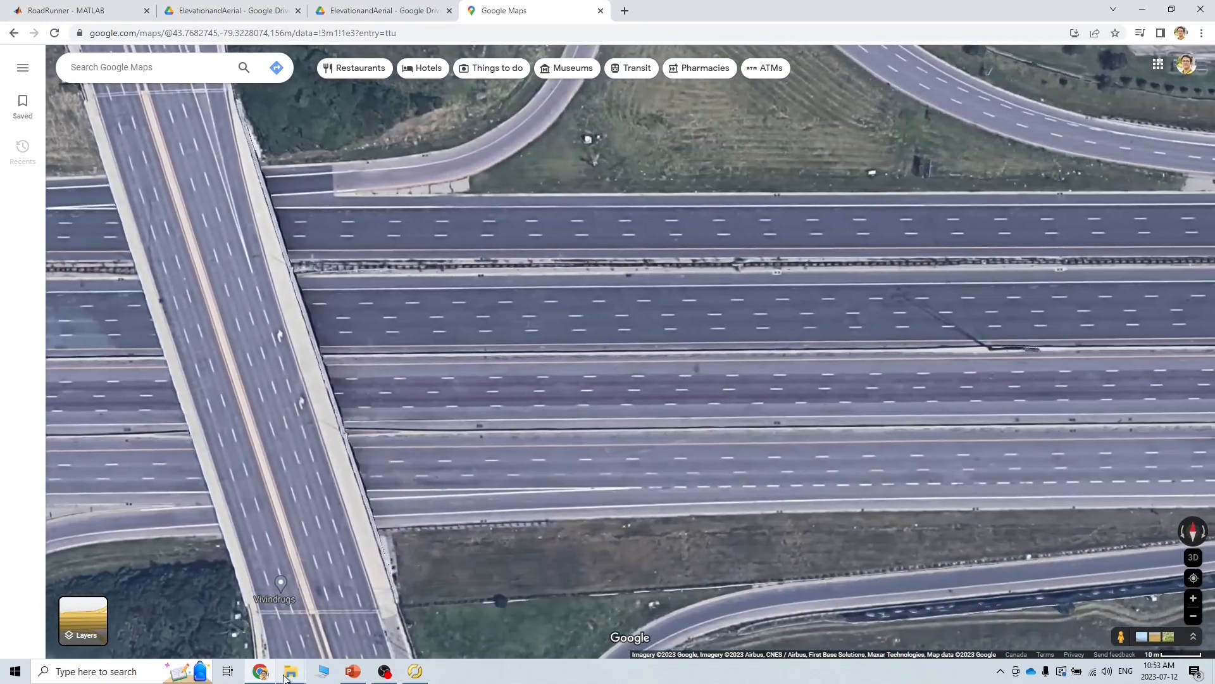
# Step: Switch back to RoadRunner and compare the highway lanes in the aerial imagery with the satellite view, ending around the overhead sign gantries
pyautogui.click(416, 672)
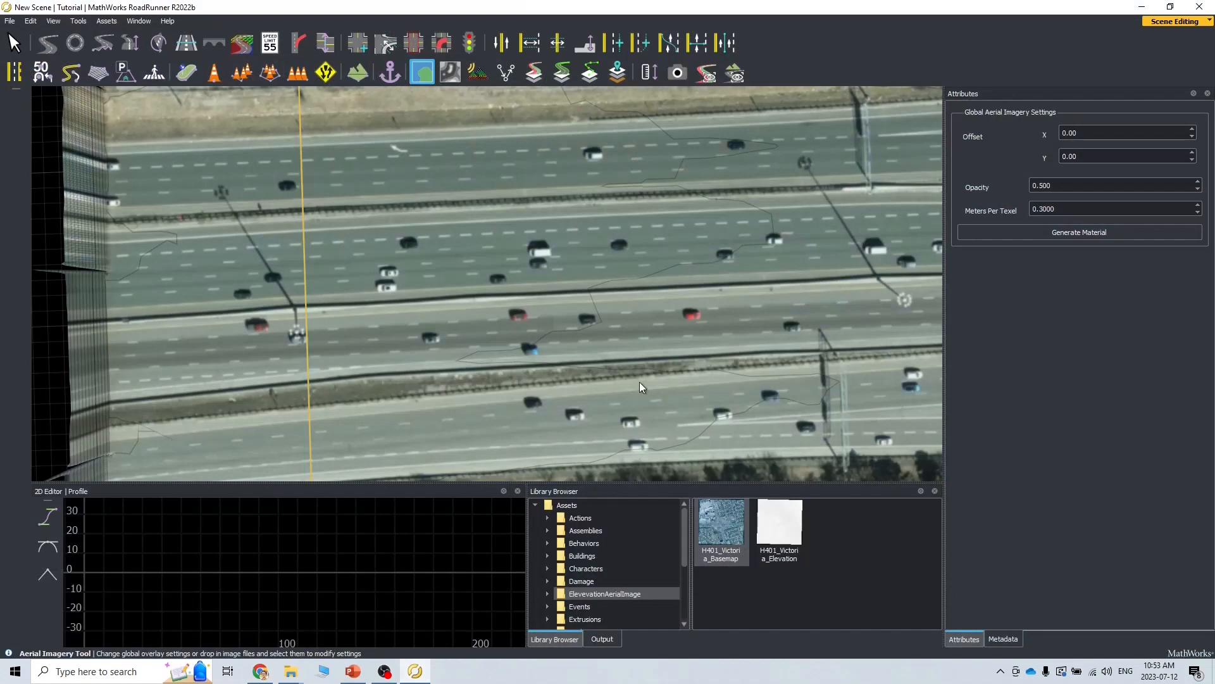
pyautogui.scroll(-5, 643, 385)
pyautogui.keyDown('alt'); pyautogui.moveTo(792, 411); pyautogui.dragTo(429, 347, button='middle'); pyautogui.keyUp('alt')
pyautogui.scroll(5, 490, 364)
pyautogui.scroll(6, 269, 328)
pyautogui.scroll(-3, 278, 342)
pyautogui.keyDown('alt'); pyautogui.moveTo(268, 348); pyautogui.dragTo(657, 348, button='middle'); pyautogui.keyUp('alt')
pyautogui.keyDown('alt'); pyautogui.moveTo(304, 371); pyautogui.dragTo(779, 310, button='middle'); pyautogui.keyUp('alt')
pyautogui.keyDown('alt'); pyautogui.moveTo(353, 327); pyautogui.dragTo(556, 329, button='middle'); pyautogui.keyUp('alt')
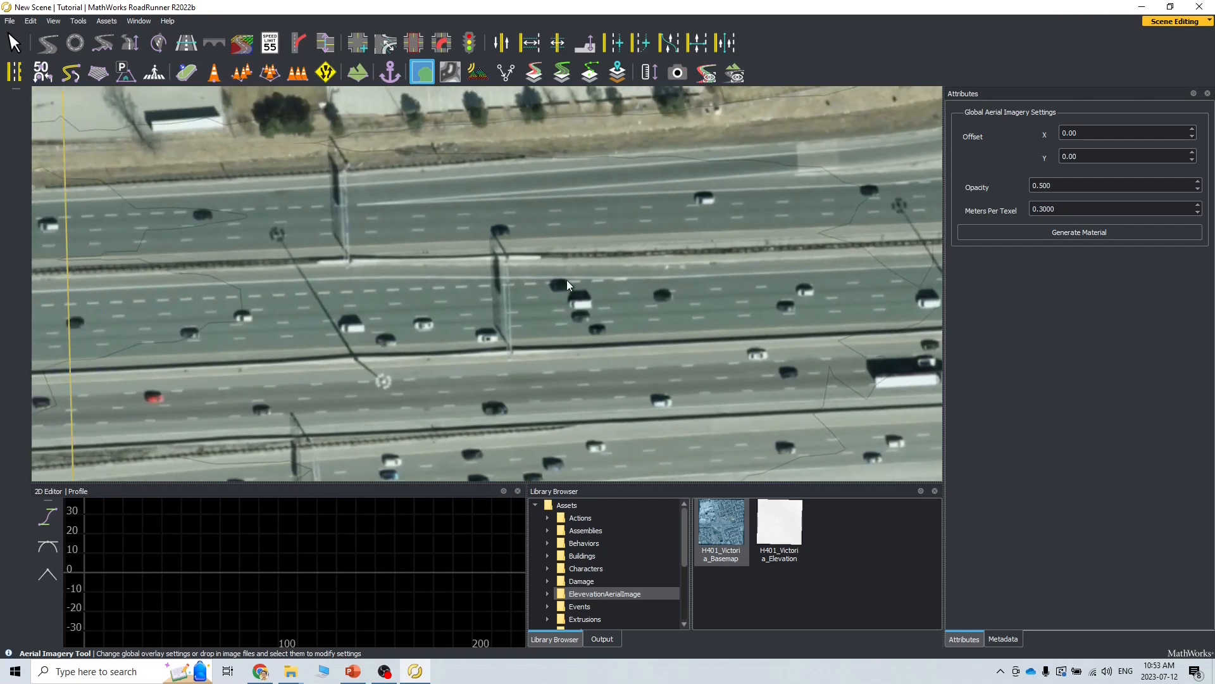
# Step: Return to Google Maps and locate the same stretch of Highway 401 around the overhead sign gantries
pyautogui.click(401, 677)
pyautogui.moveTo(419, 500); pyautogui.dragTo(886, 410)
pyautogui.moveTo(361, 446); pyautogui.dragTo(880, 409)
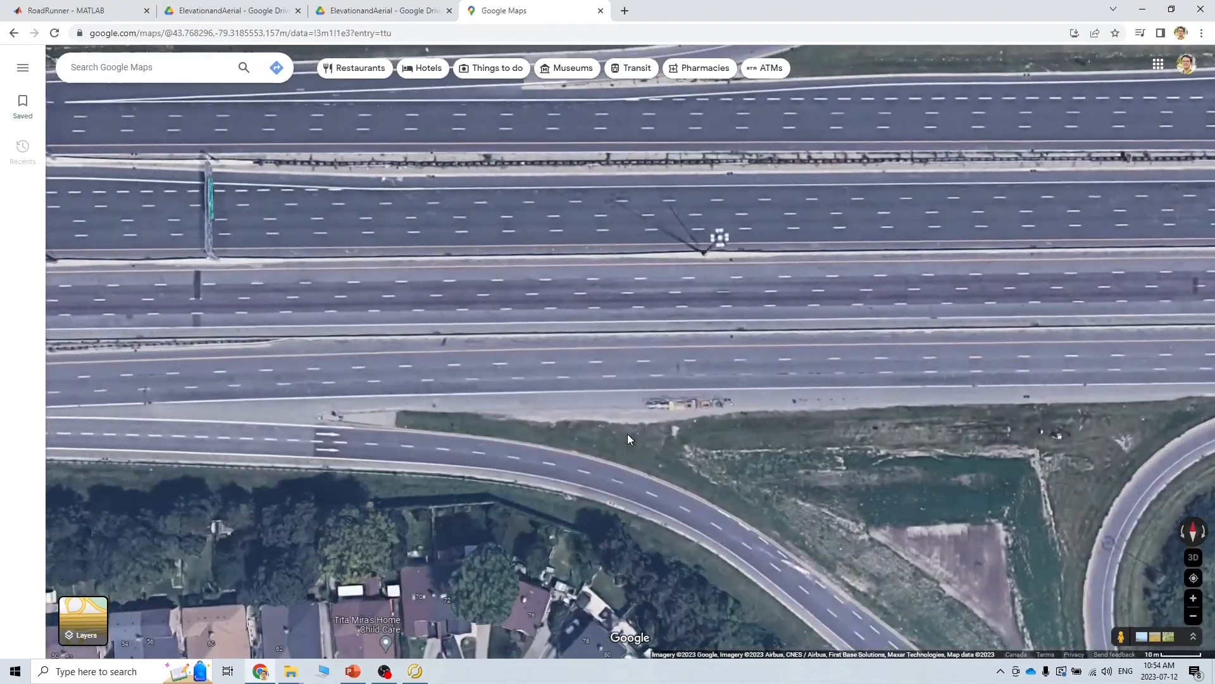
pyautogui.moveTo(367, 437); pyautogui.dragTo(778, 428)
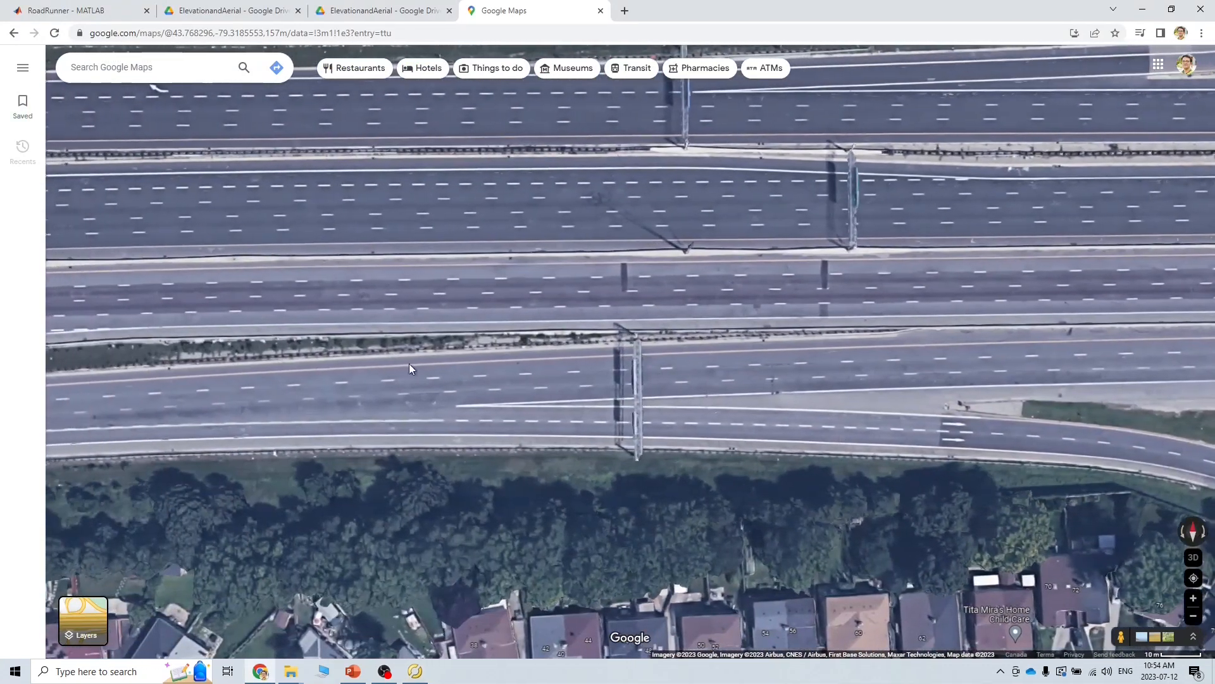
pyautogui.moveTo(183, 475); pyautogui.dragTo(663, 446)
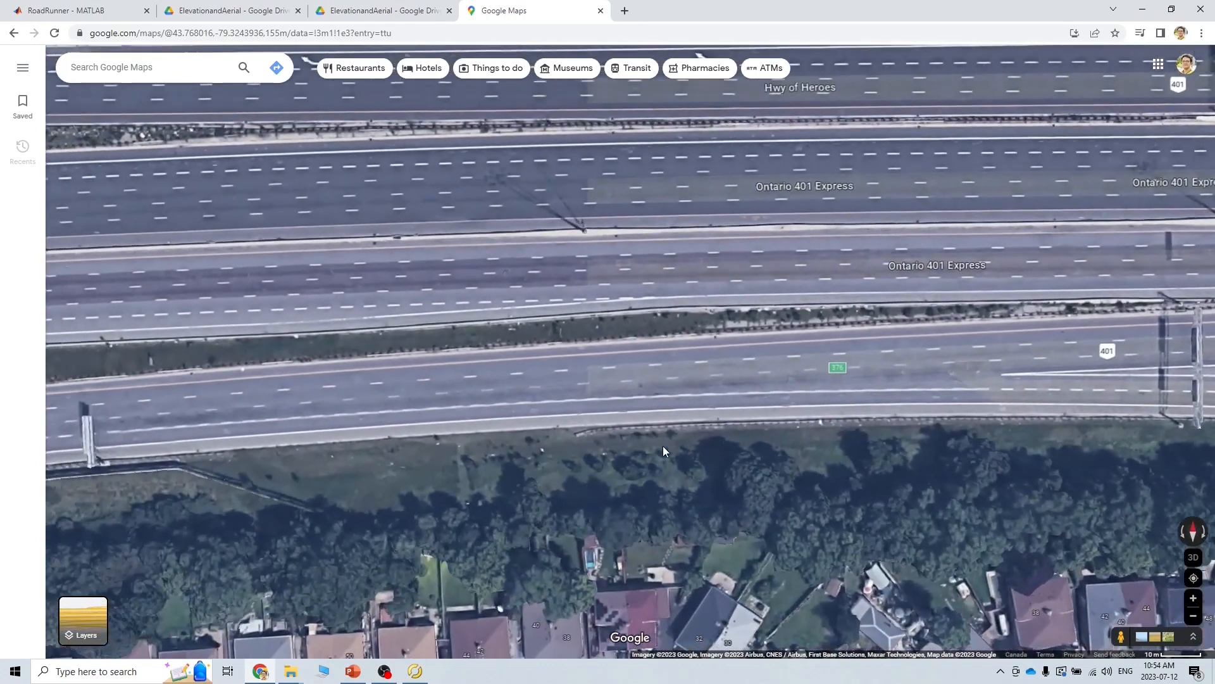
pyautogui.moveTo(739, 459); pyautogui.dragTo(453, 473)
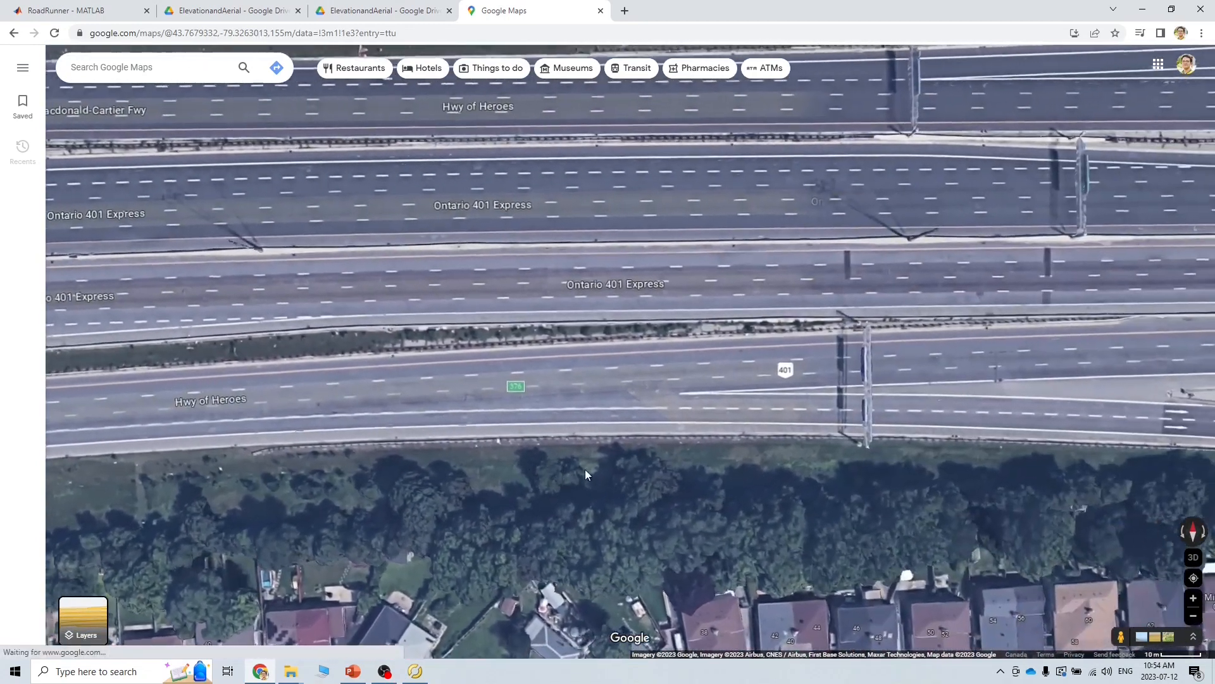
pyautogui.moveTo(673, 477); pyautogui.dragTo(546, 536)
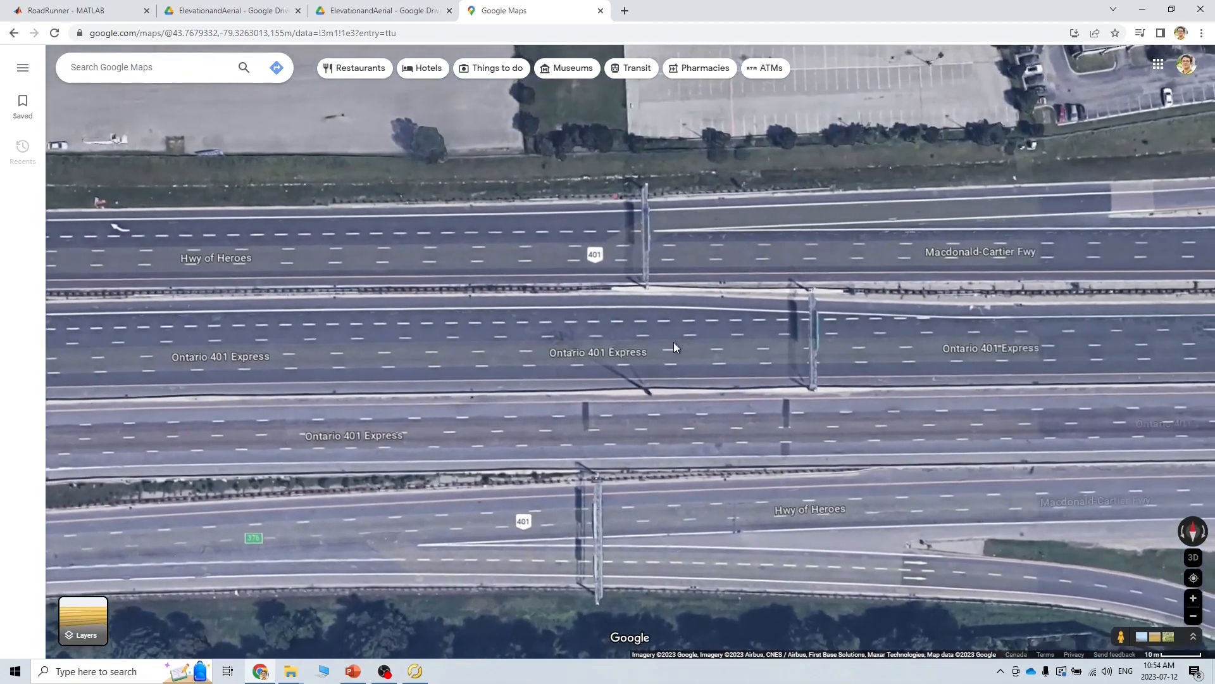
# Step: Switch to RoadRunner and check the lanes around the sign gantries in the aerial imagery
pyautogui.click(415, 671)
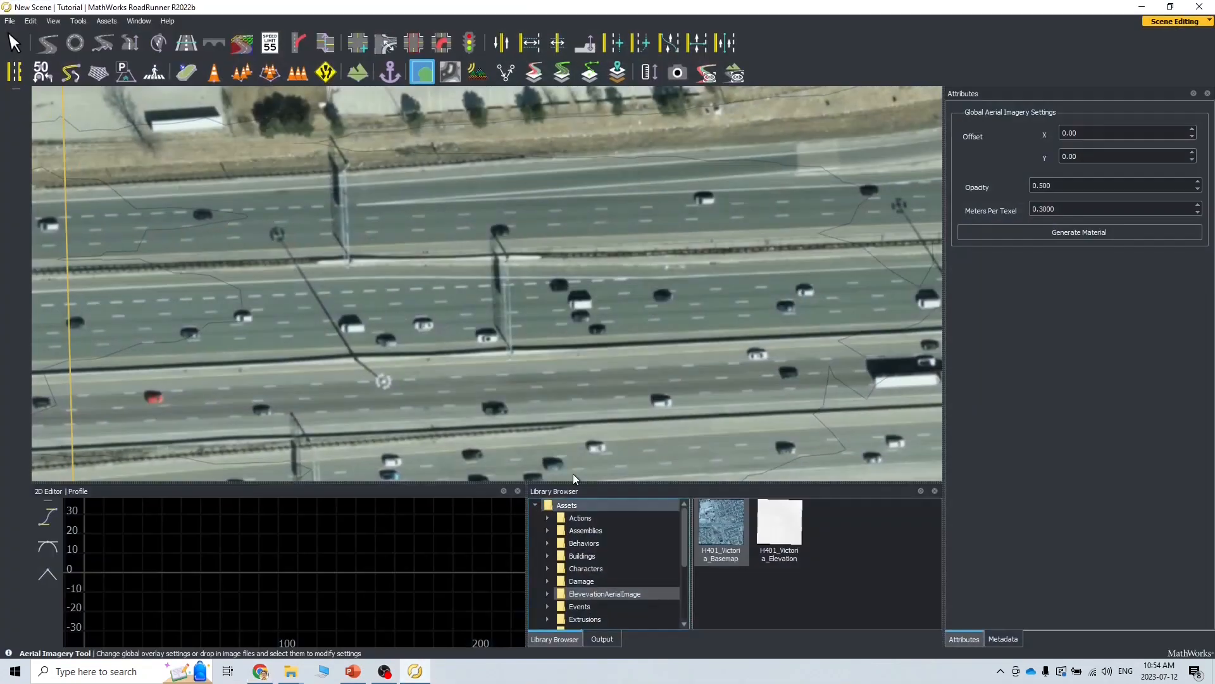
pyautogui.scroll(-5, 667, 386)
pyautogui.scroll(4, 640, 377)
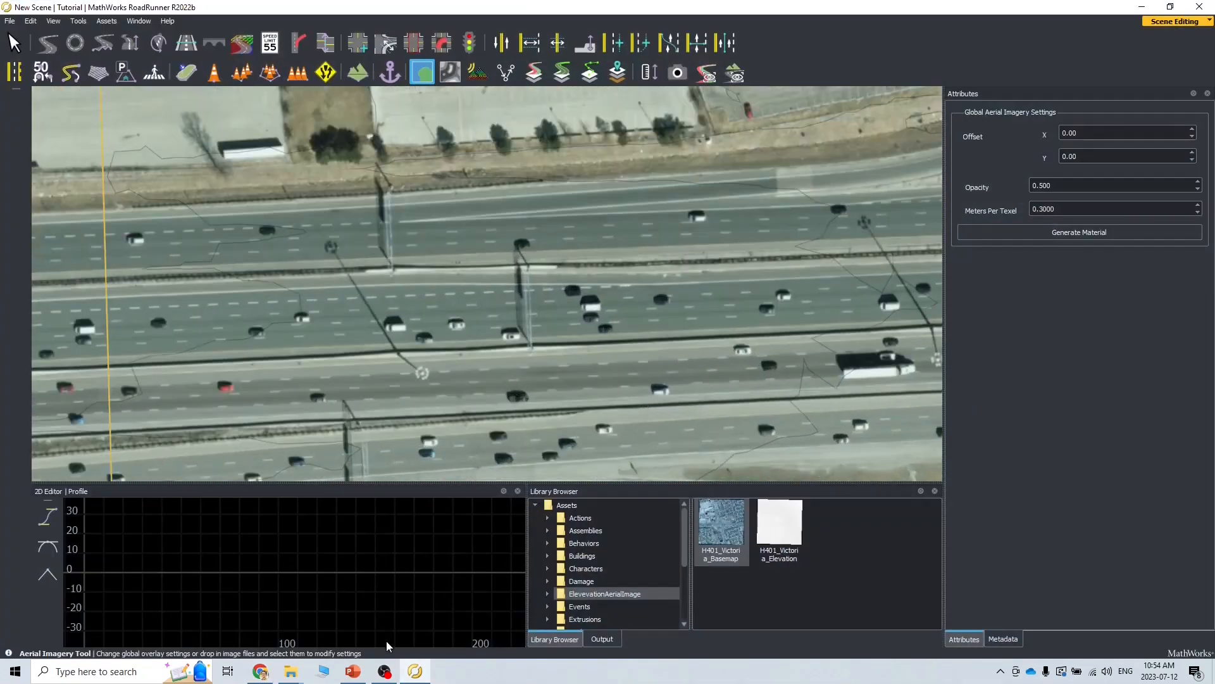
# Step: Switch to Google Maps and examine how the express lanes and ramps run west of the sign gantries toward the bridge crossing
pyautogui.click(414, 675)
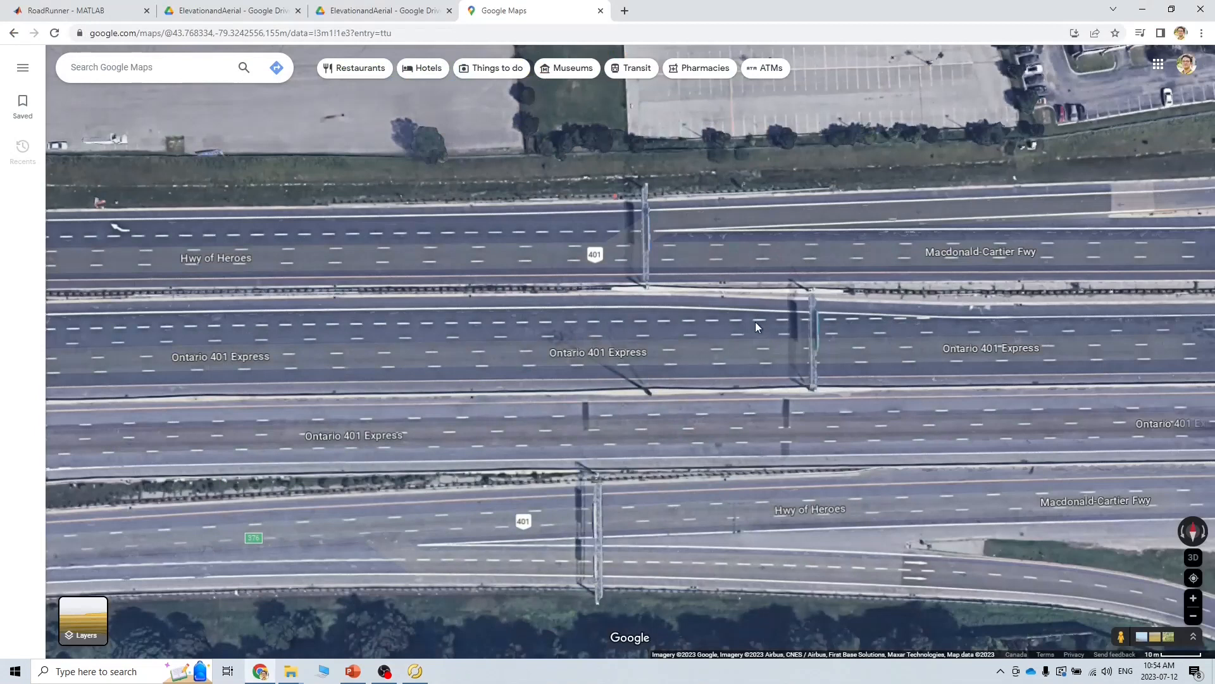
pyautogui.moveTo(762, 347); pyautogui.dragTo(602, 299)
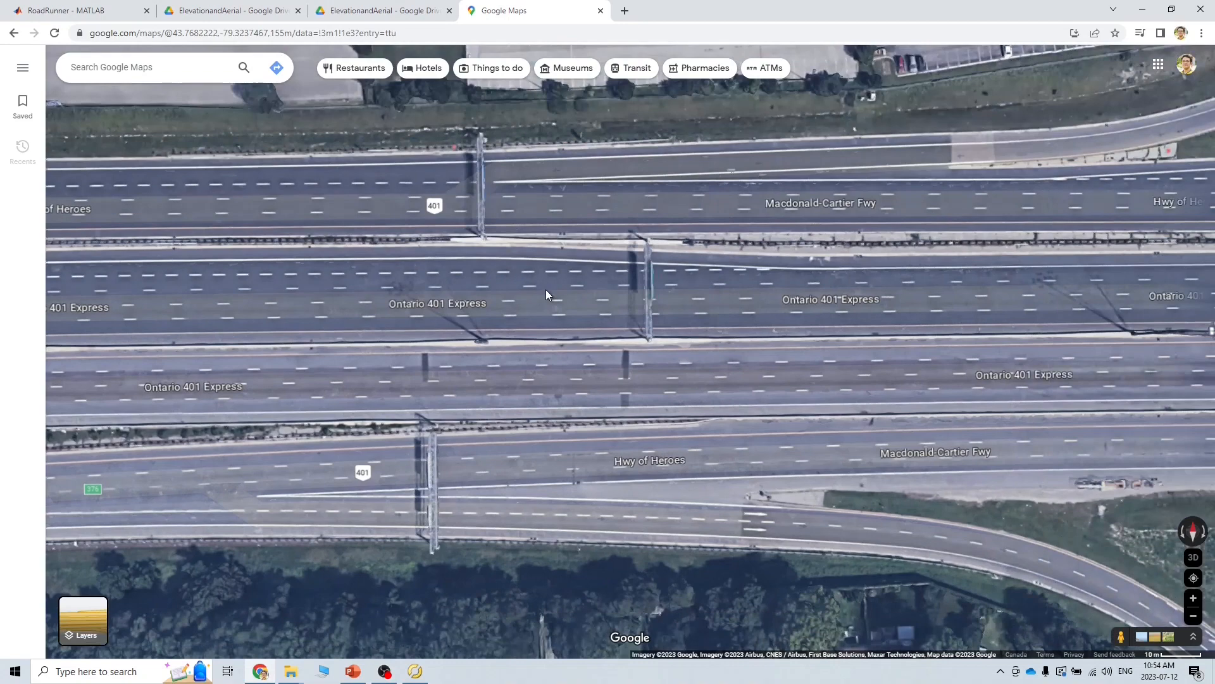
pyautogui.moveTo(551, 277); pyautogui.dragTo(787, 289)
pyautogui.moveTo(595, 321); pyautogui.dragTo(855, 288)
pyautogui.moveTo(518, 305); pyautogui.dragTo(785, 309)
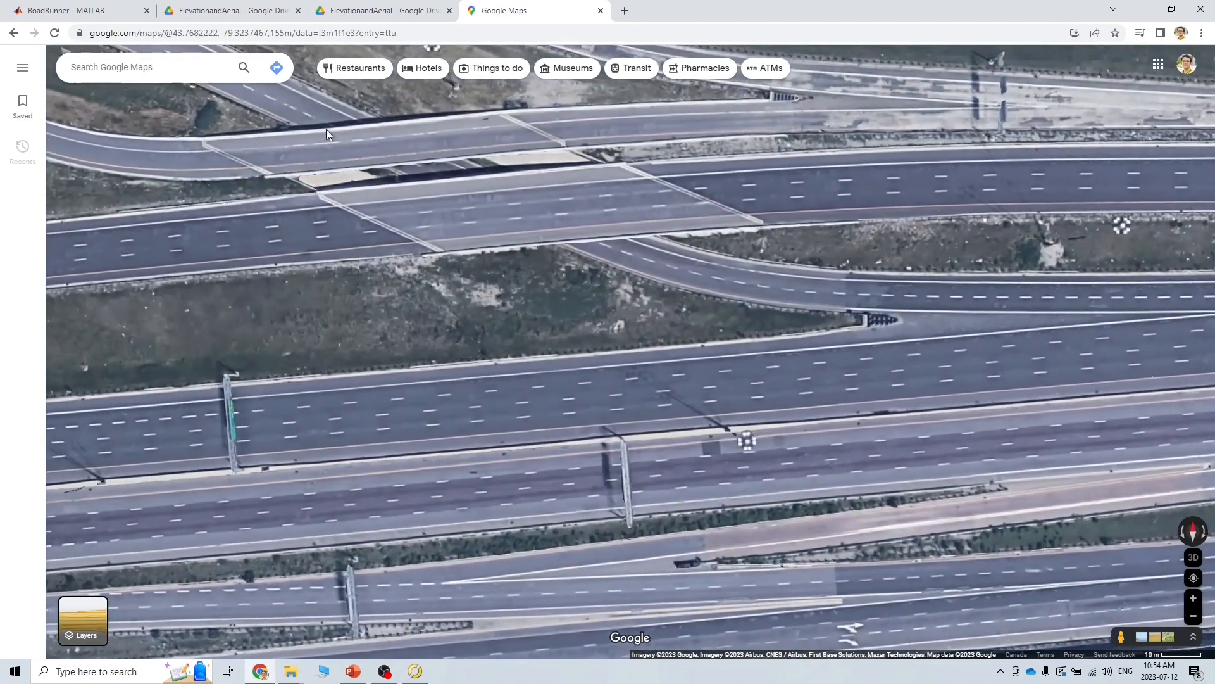
pyautogui.moveTo(431, 250)
pyautogui.mouseDown()
pyautogui.moveTo(762, 394)
pyautogui.moveTo(443, 253)
pyautogui.mouseUp()
pyautogui.moveTo(704, 329); pyautogui.dragTo(401, 352)
pyautogui.moveTo(731, 351); pyautogui.dragTo(513, 359)
pyautogui.moveTo(761, 356); pyautogui.dragTo(659, 356)
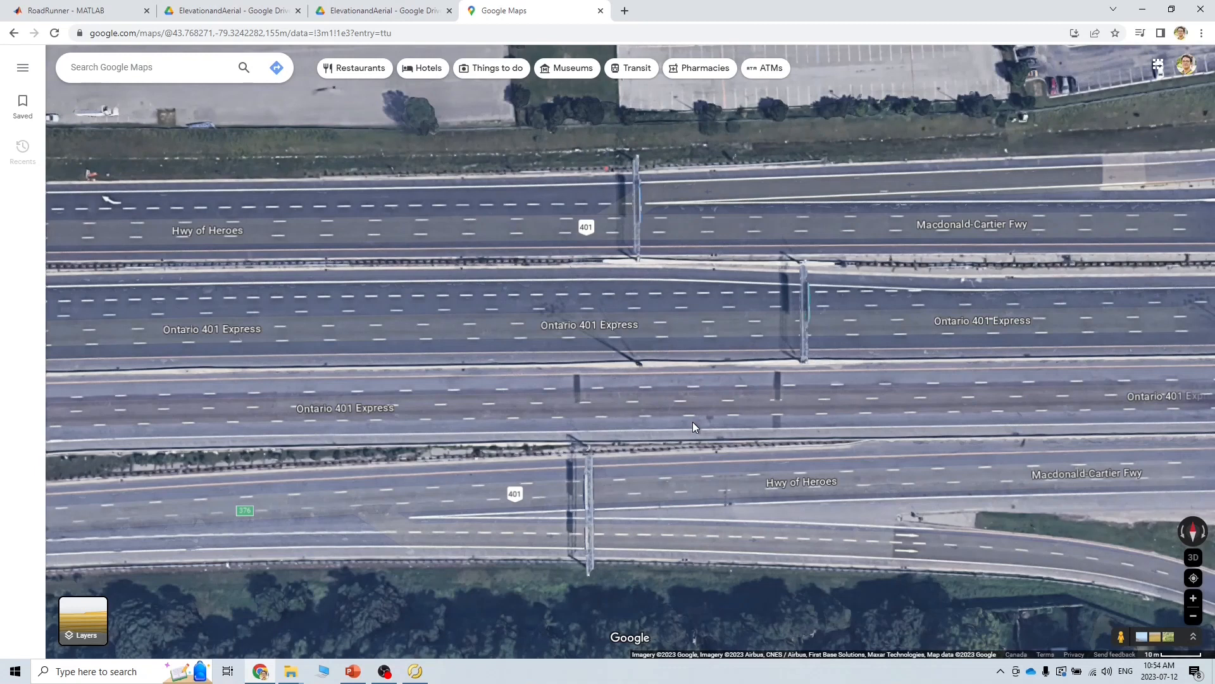
# Step: Examine the lane counts and dividers of each carriageway just west of the Victoria Park Avenue overpass in the satellite view
pyautogui.moveTo(980, 424); pyautogui.dragTo(689, 428)
pyautogui.moveTo(864, 428); pyautogui.dragTo(230, 342)
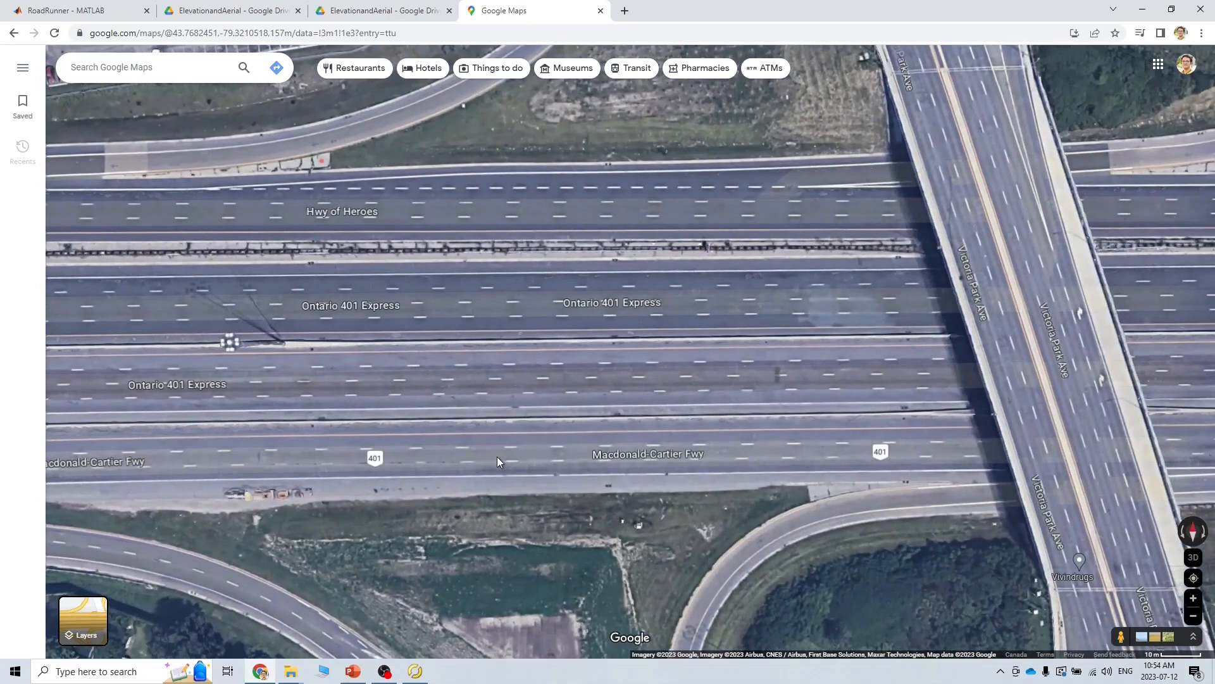
pyautogui.scroll(3, 417, 422)
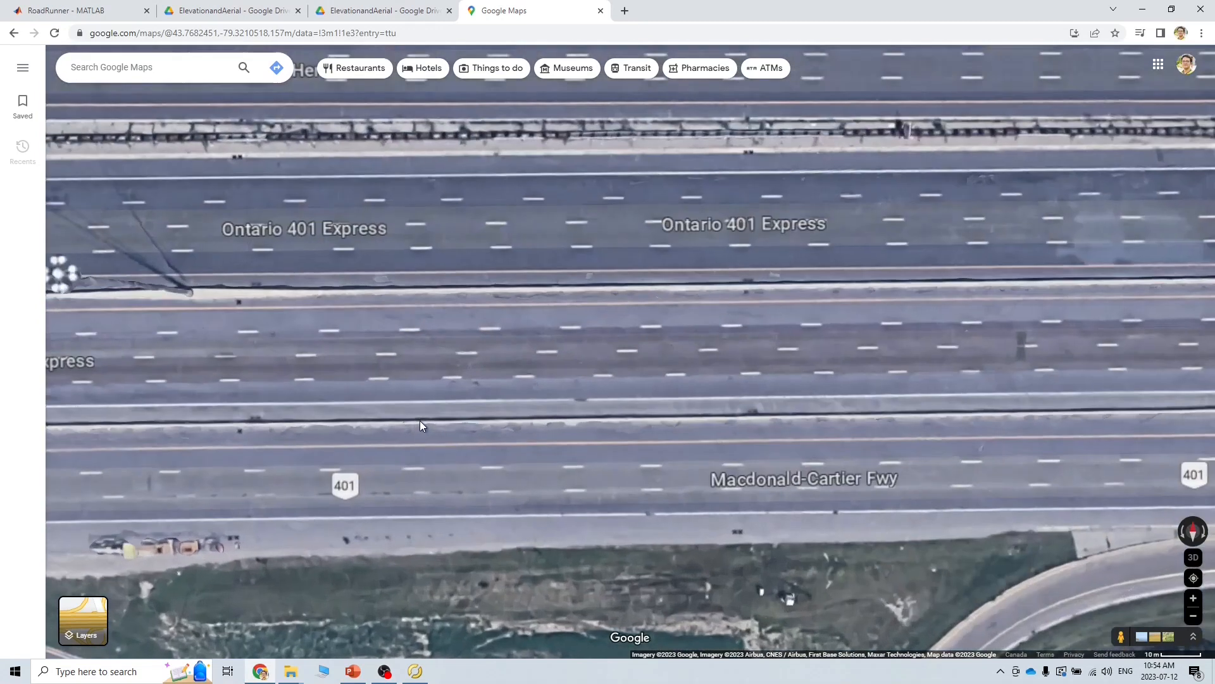
pyautogui.scroll(-3, 530, 508)
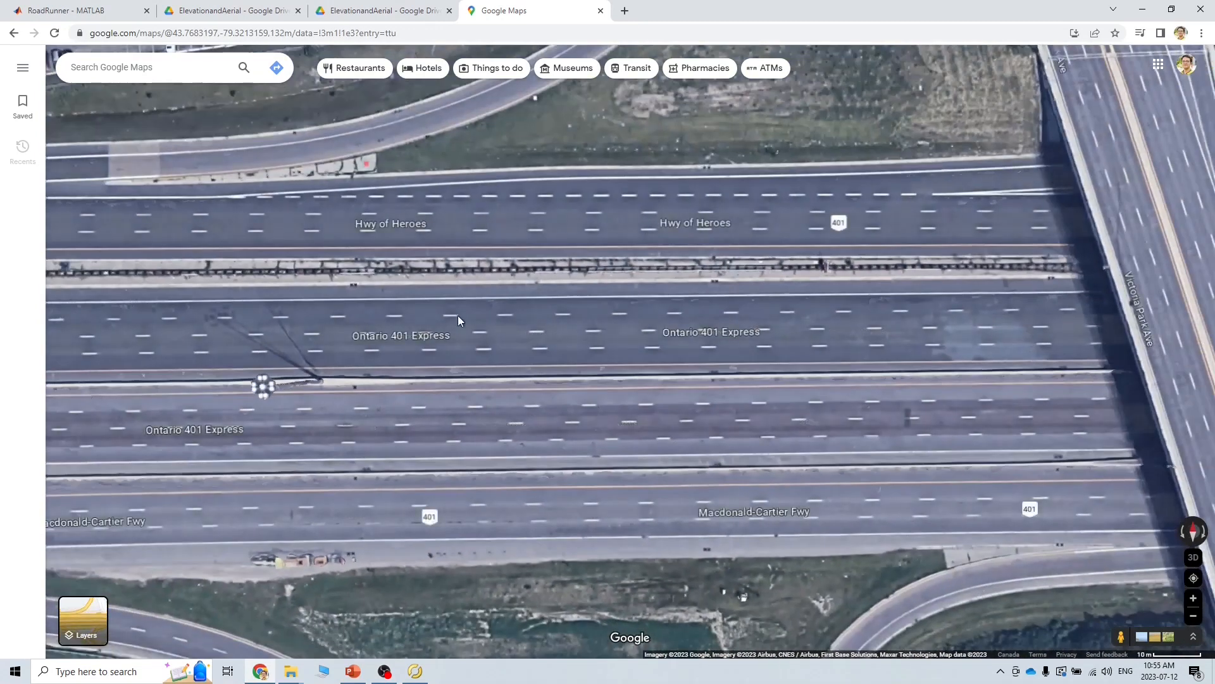
# Step: Switch to RoadRunner, activate the Road Plan Tool and browse the road styles in the RoadStyles asset folder
pyautogui.click(414, 671)
pyautogui.click(486, 392)
pyautogui.click(486, 389)
pyautogui.scroll(-1, 488, 388)
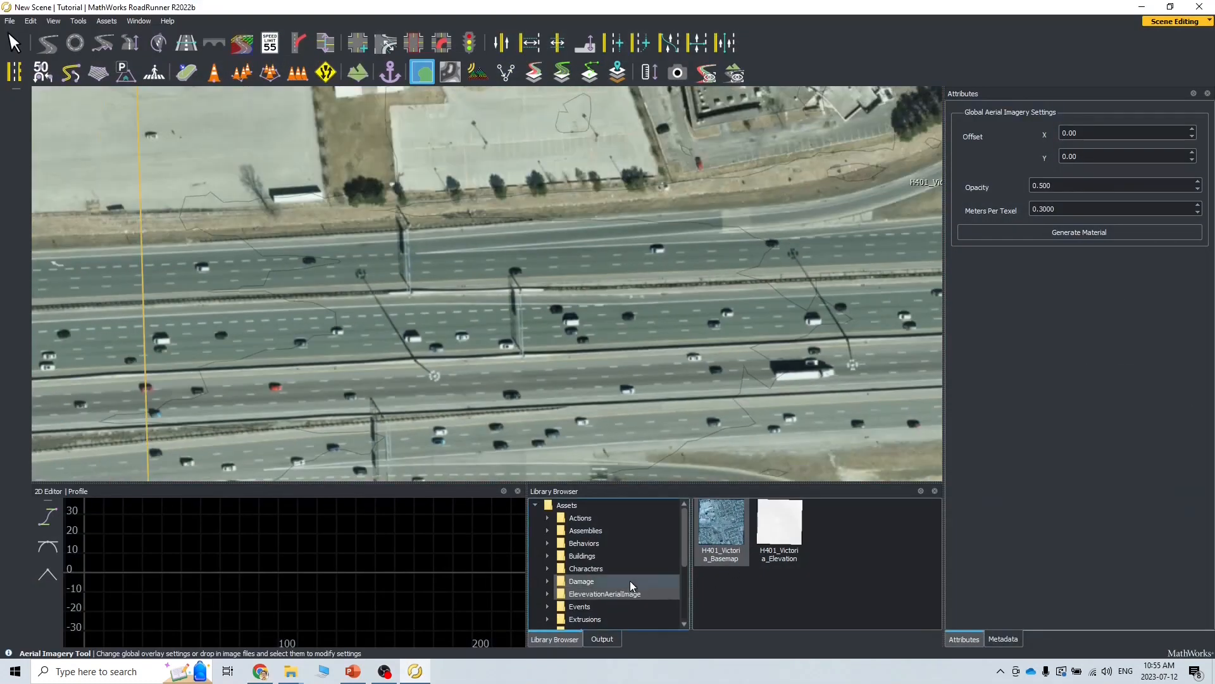
pyautogui.click(47, 44)
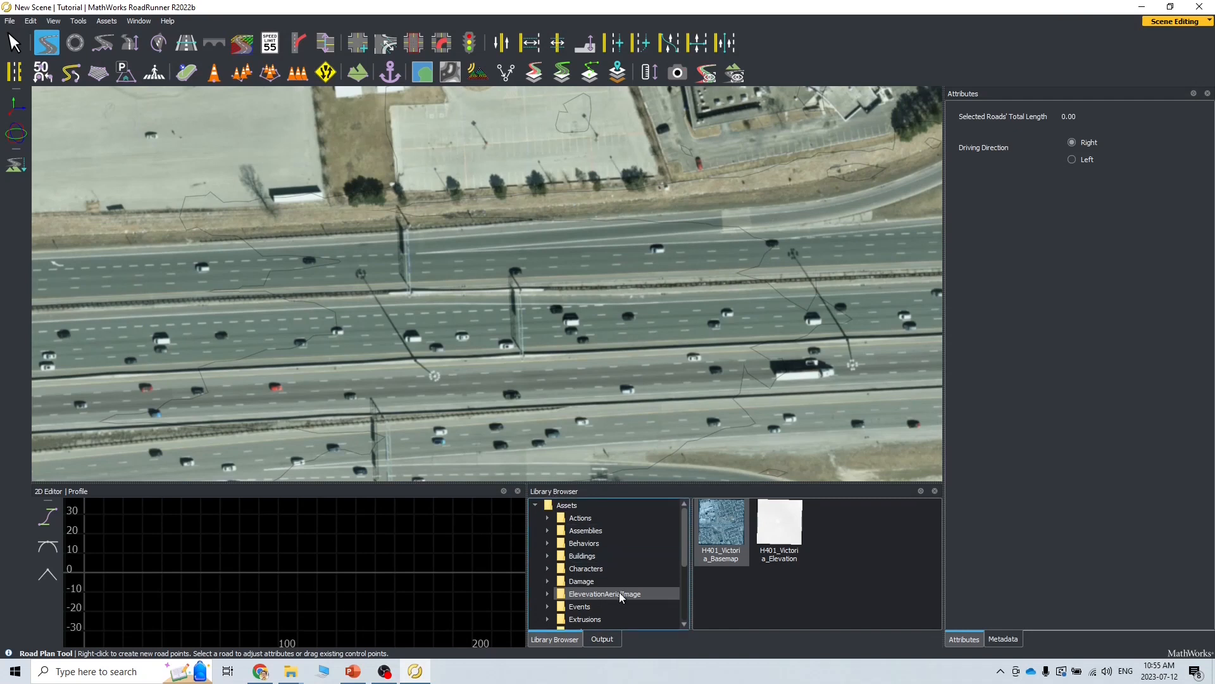
pyautogui.scroll(-2, 618, 606)
pyautogui.scroll(-1, 618, 605)
pyautogui.click(588, 582)
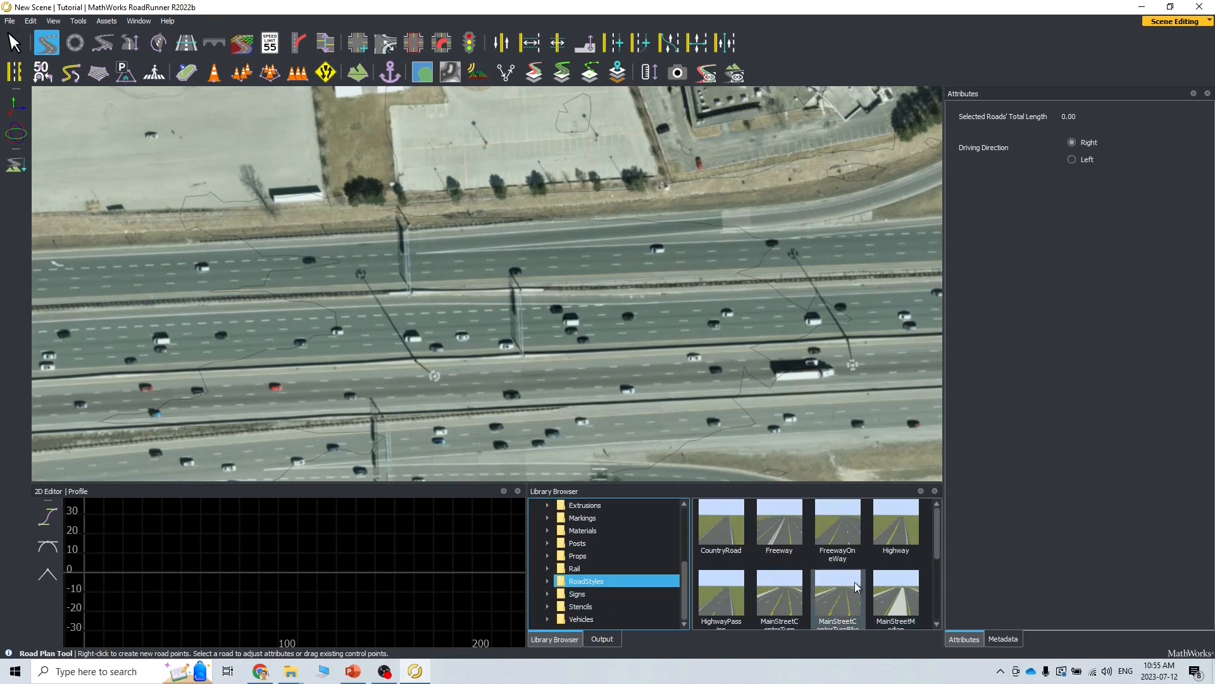
pyautogui.scroll(-2, 852, 602)
pyautogui.scroll(-1, 852, 602)
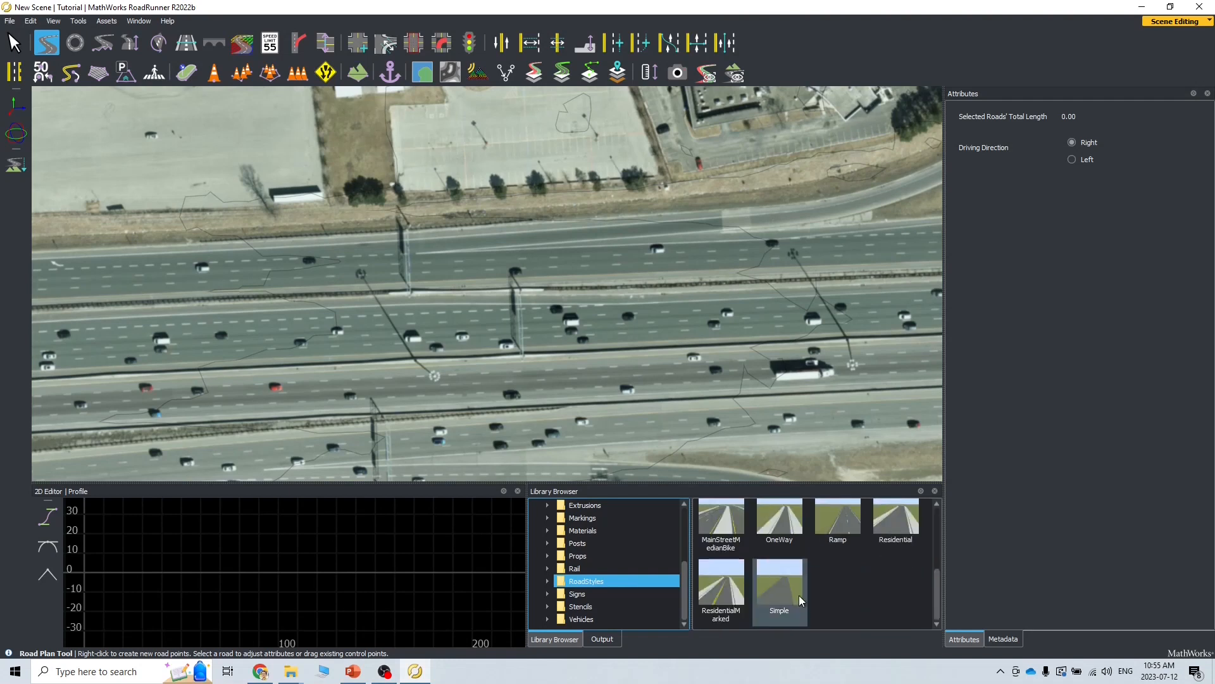
# Step: Choose the Freeway road style for drawing the highway at the western edge of the aerial imagery
pyautogui.scroll(3, 868, 541)
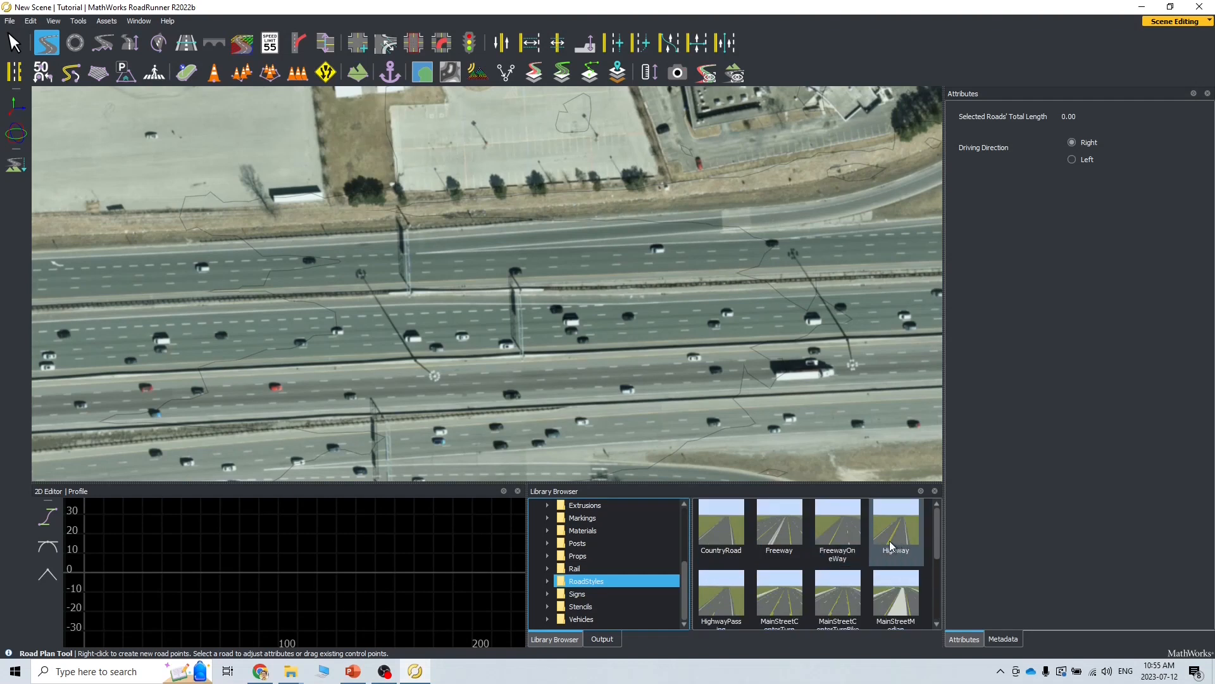
pyautogui.click(784, 536)
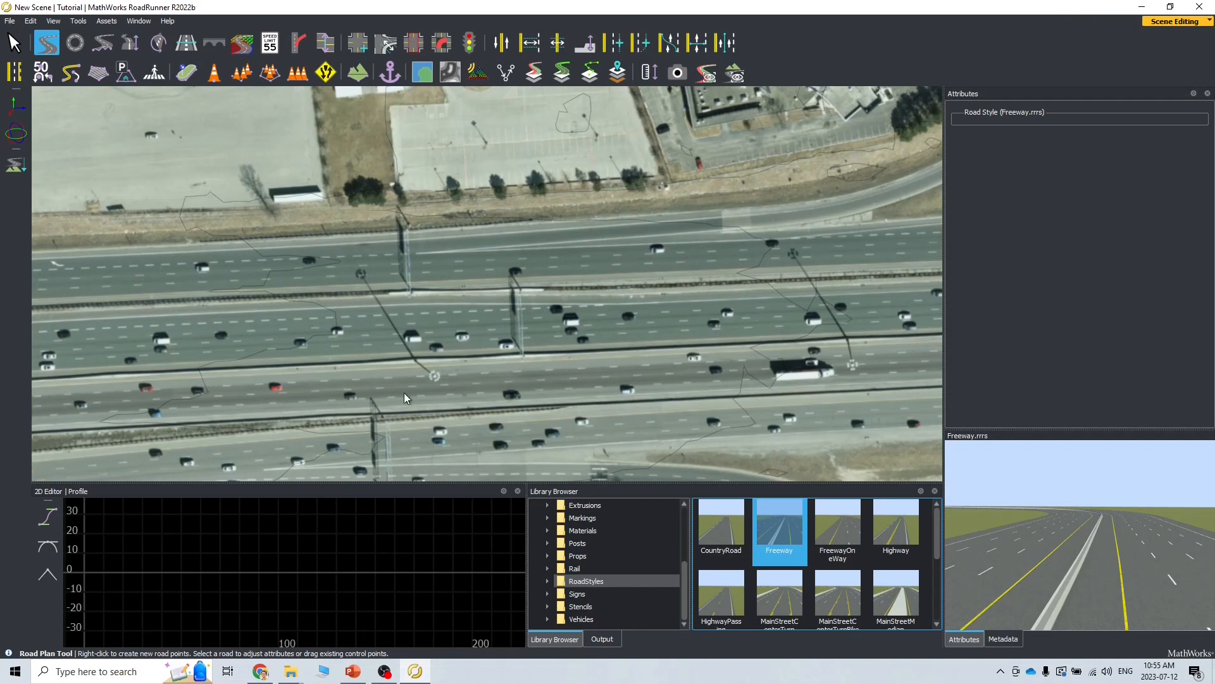
pyautogui.keyDown('alt'); pyautogui.moveTo(441, 433); pyautogui.dragTo(739, 394, button='middle'); pyautogui.keyUp('alt')
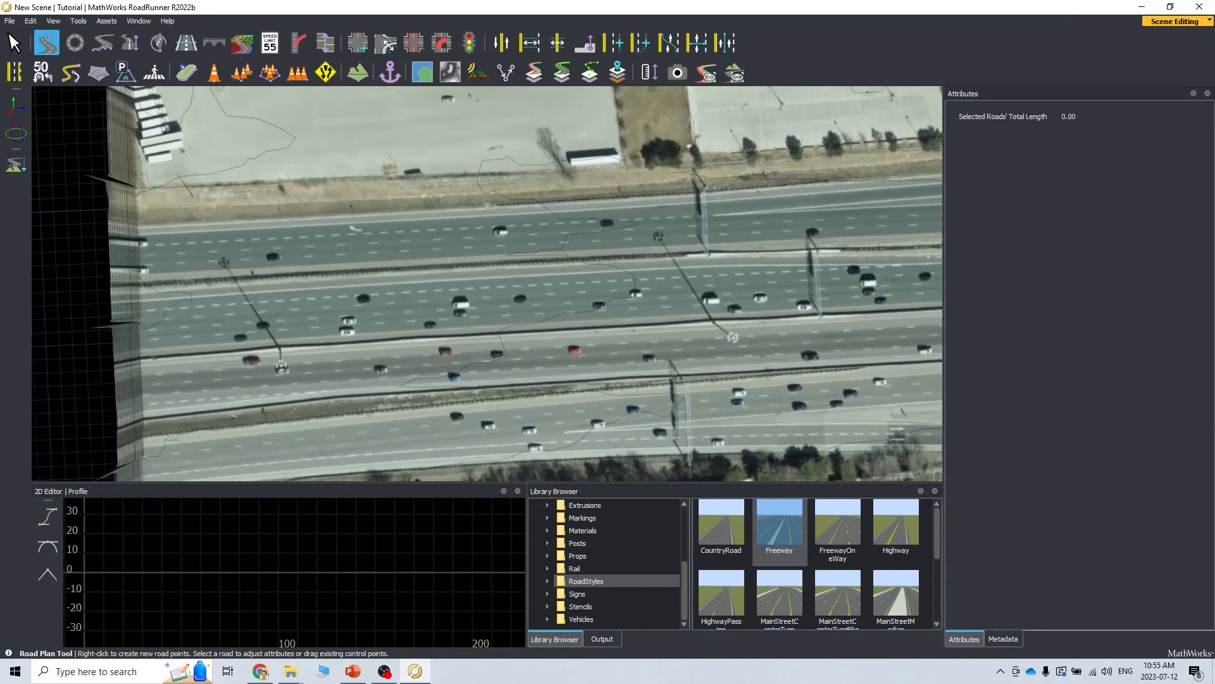
pyautogui.keyDown('alt'); pyautogui.moveTo(399, 404); pyautogui.dragTo(348, 410, button='middle'); pyautogui.keyUp('alt')
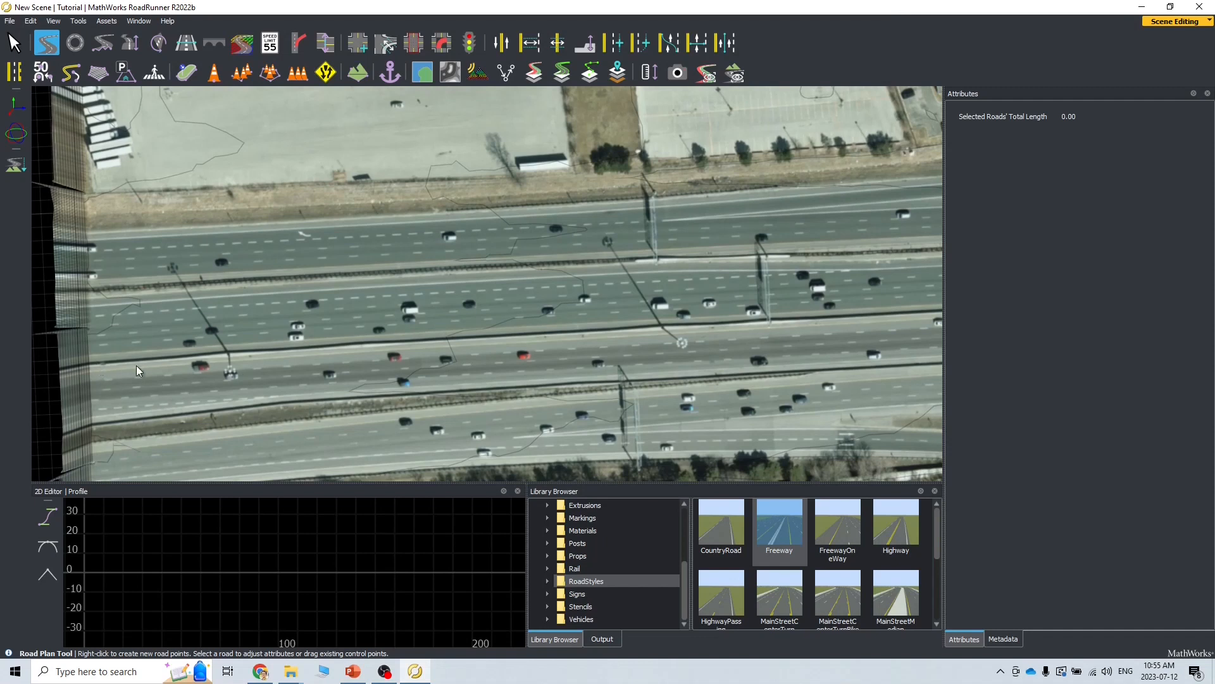
# Step: Draw a freeway road about 93 m long along the central median from the western edge of the imagery
pyautogui.rightClick(100, 367)
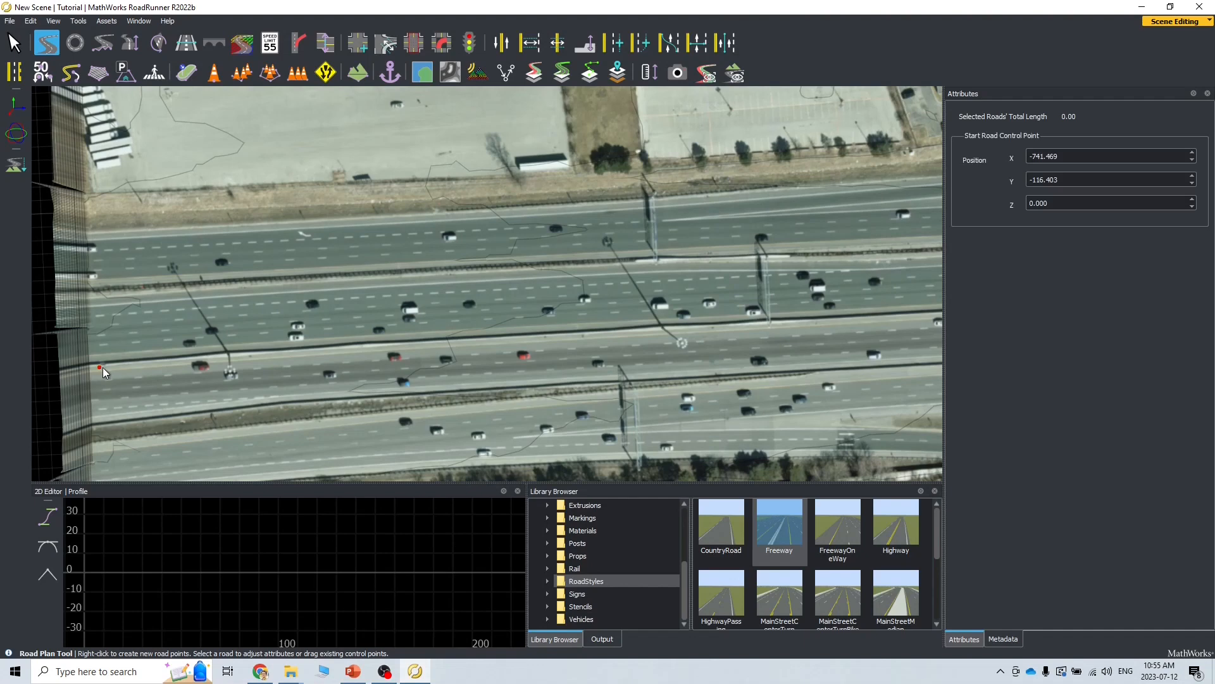
pyautogui.rightClick(222, 355)
pyautogui.moveTo(206, 414)
pyautogui.keyDown('alt'); pyautogui.mouseDown()
pyautogui.moveTo(152, 398)
pyautogui.moveTo(201, 391)
pyautogui.moveTo(207, 402)
pyautogui.mouseUp(); pyautogui.keyUp('alt')
pyautogui.scroll(-10, 226, 421)
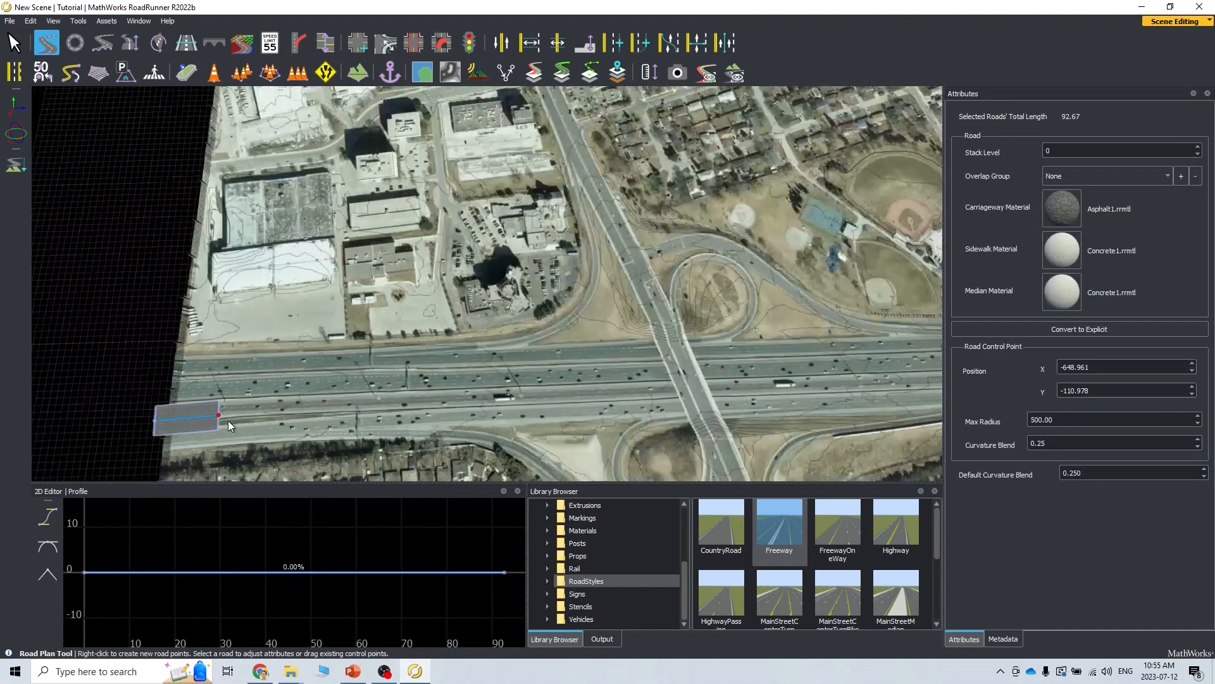
# Step: Examine from several angles how the drawn road sits relative to the aerial imagery and terrain
pyautogui.keyDown('alt'); pyautogui.moveTo(226, 421); pyautogui.dragTo(169, 441); pyautogui.keyUp('alt')
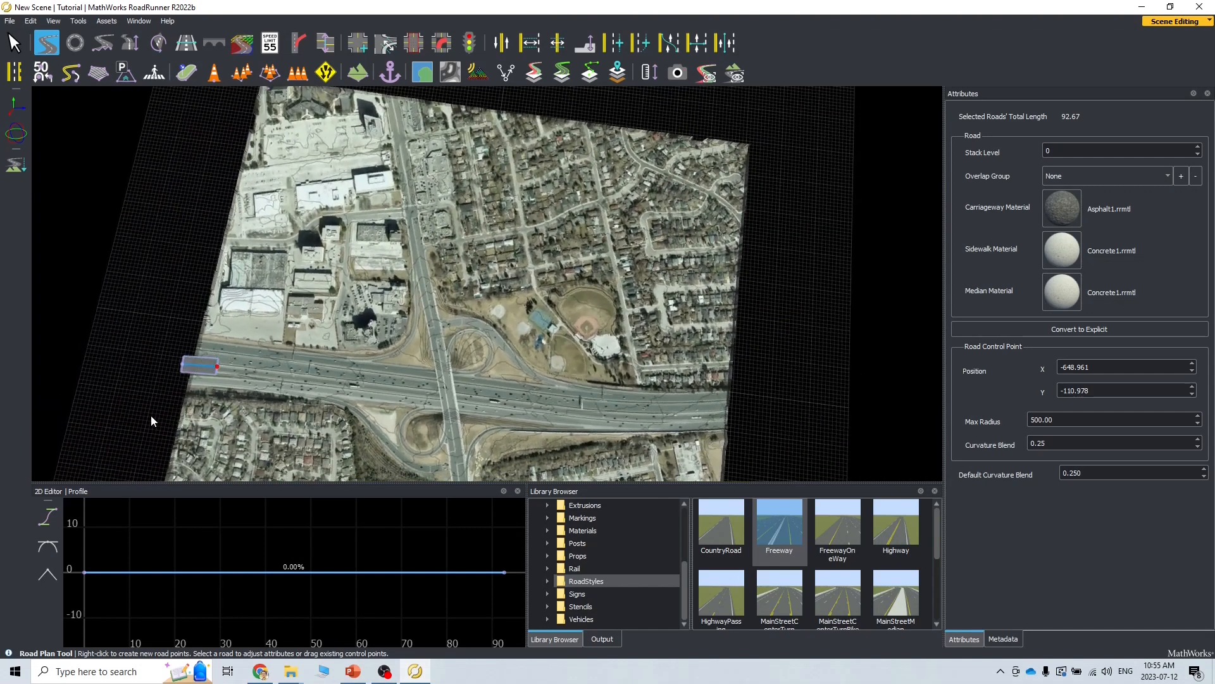
pyautogui.moveTo(147, 415)
pyautogui.keyDown('alt'); pyautogui.mouseDown()
pyautogui.moveTo(180, 421)
pyautogui.moveTo(147, 415)
pyautogui.mouseUp(); pyautogui.keyUp('alt')
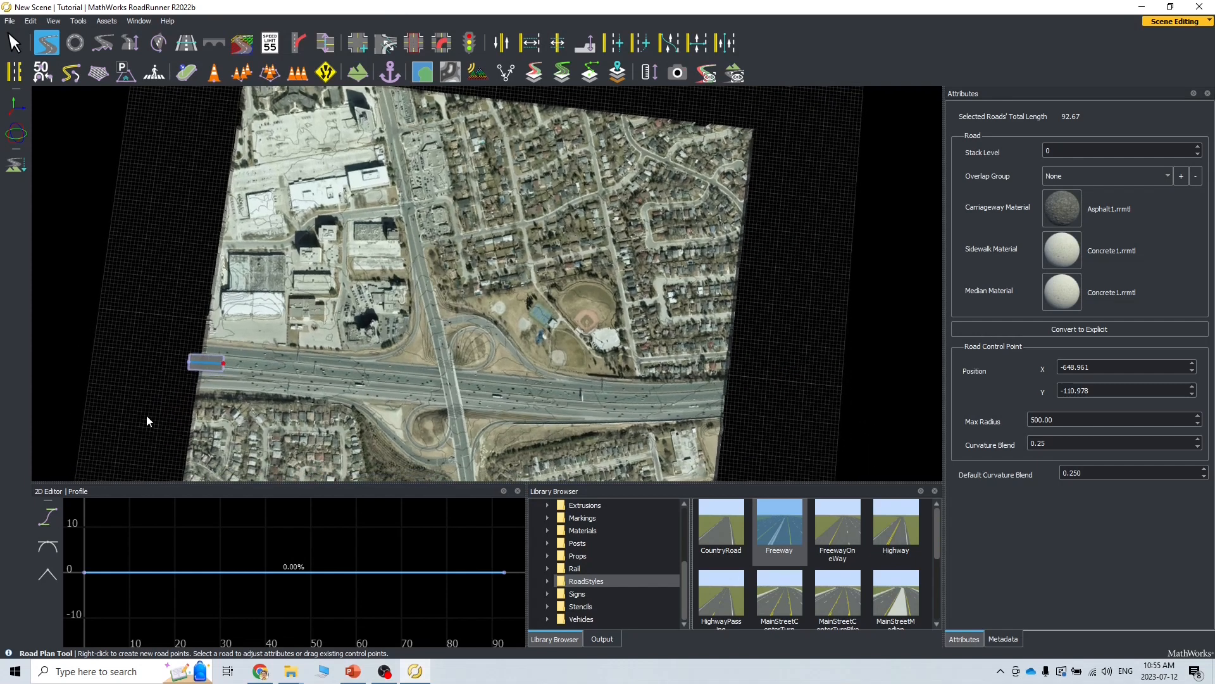
pyautogui.keyDown('alt'); pyautogui.moveTo(146, 416); pyautogui.dragTo(185, 414, button='middle'); pyautogui.keyUp('alt')
pyautogui.keyDown('alt'); pyautogui.moveTo(405, 471); pyautogui.dragTo(468, 385); pyautogui.keyUp('alt')
pyautogui.keyDown('alt'); pyautogui.moveTo(470, 433); pyautogui.dragTo(392, 465); pyautogui.keyUp('alt')
pyautogui.keyDown('alt'); pyautogui.moveTo(470, 401); pyautogui.dragTo(471, 403); pyautogui.keyUp('alt')
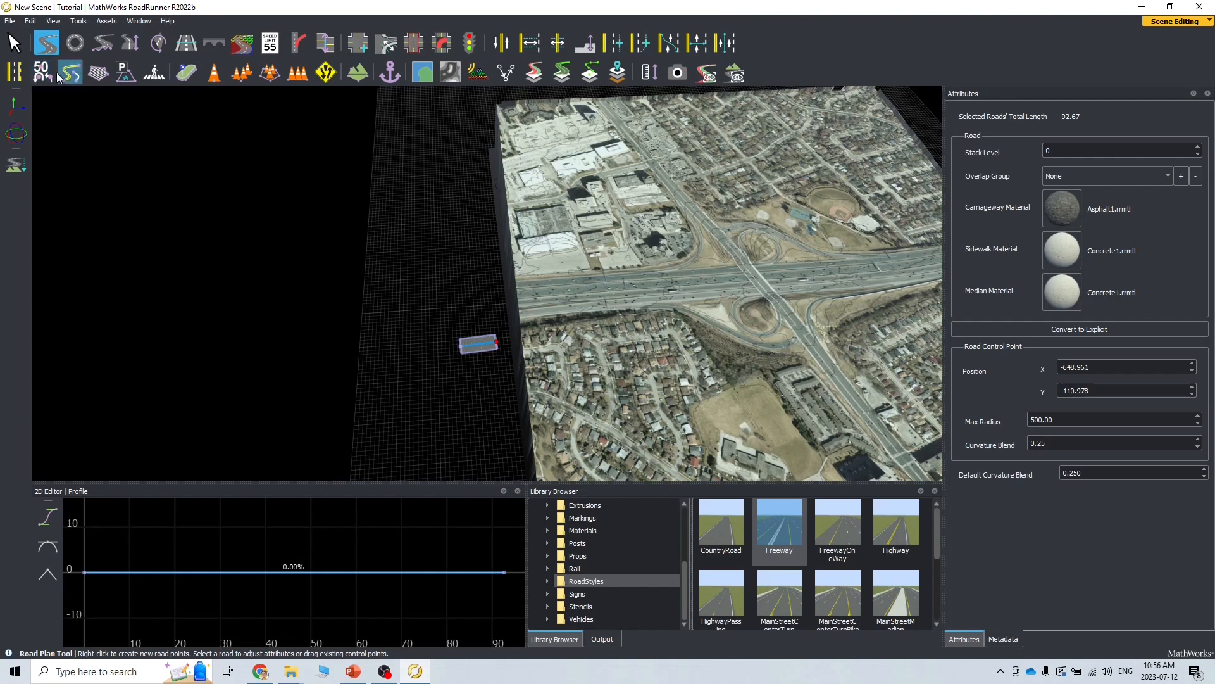
# Step: Set the view to orthographic projection and delete the road drawn beside the western edge of the terrain
pyautogui.click(53, 21)
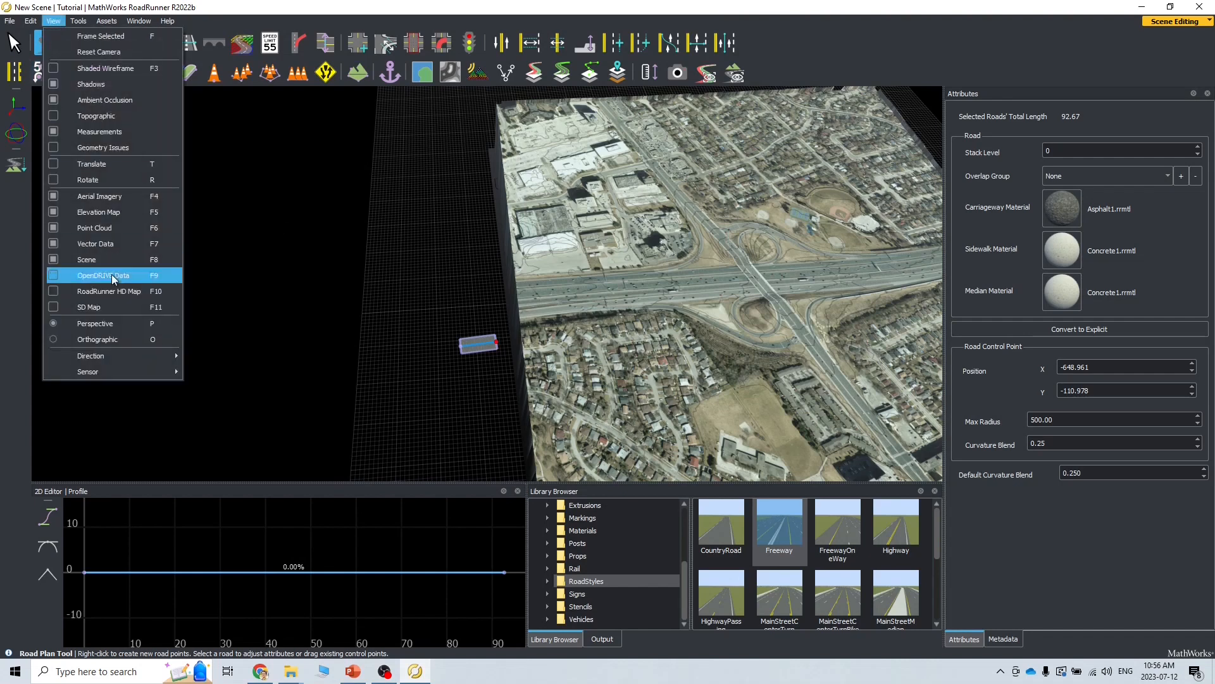
pyautogui.click(101, 343)
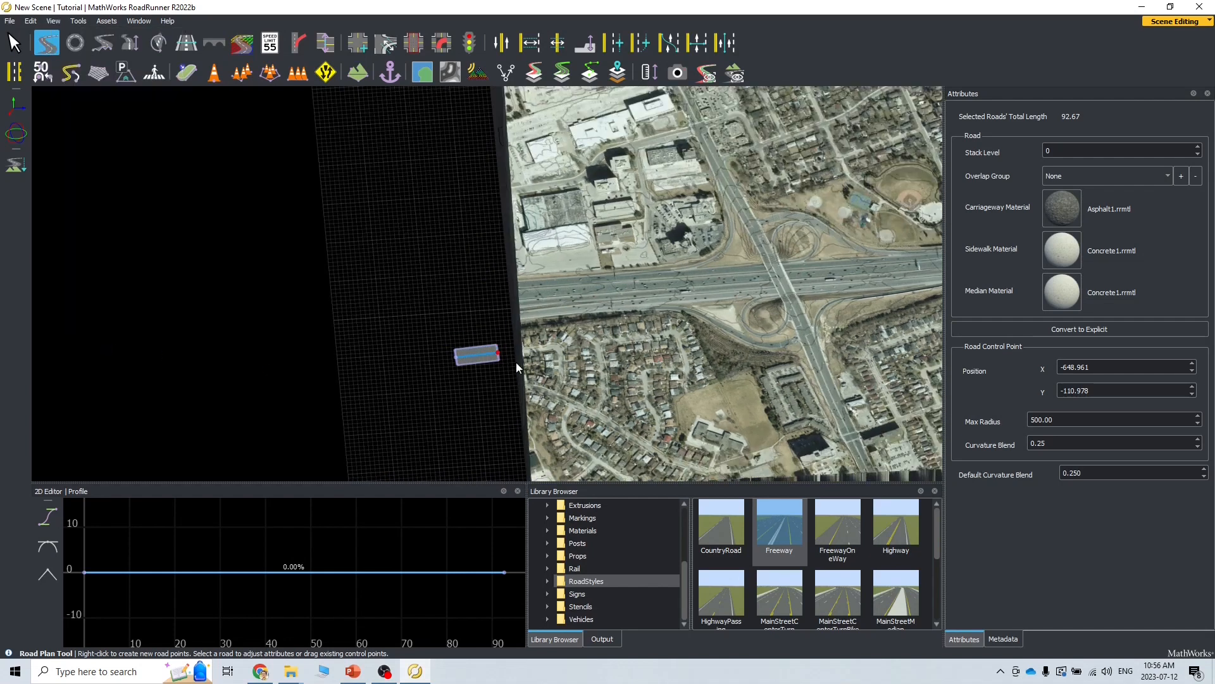
pyautogui.moveTo(407, 329); pyautogui.dragTo(510, 378)
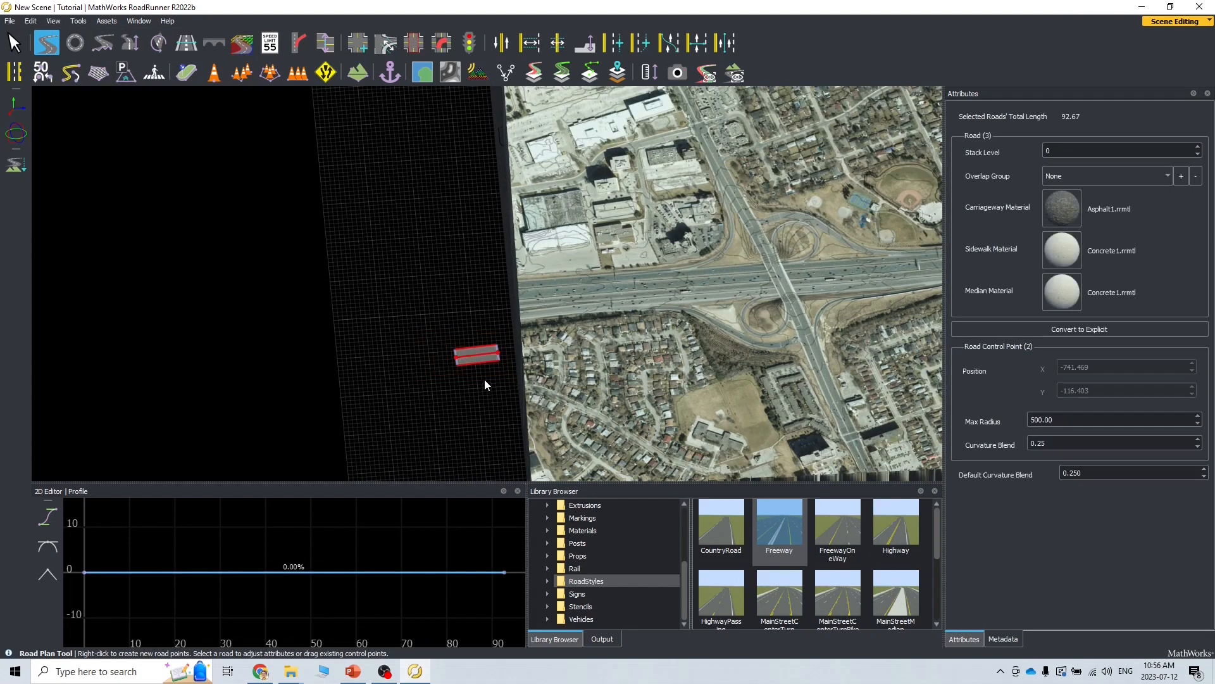
pyautogui.press('Delete')
# Step: Draw a freeway road about 49 m long along the central median, starting at the western edge of the imagery
pyautogui.scroll(5, 542, 290)
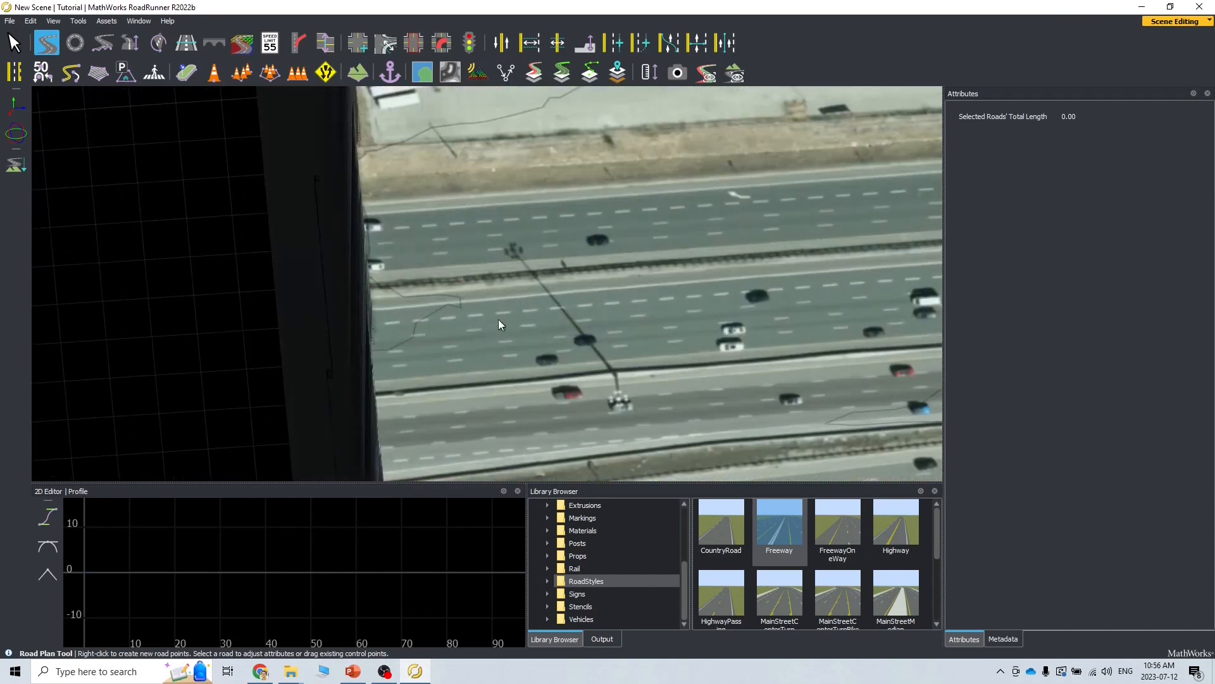
pyautogui.rightClick(394, 395)
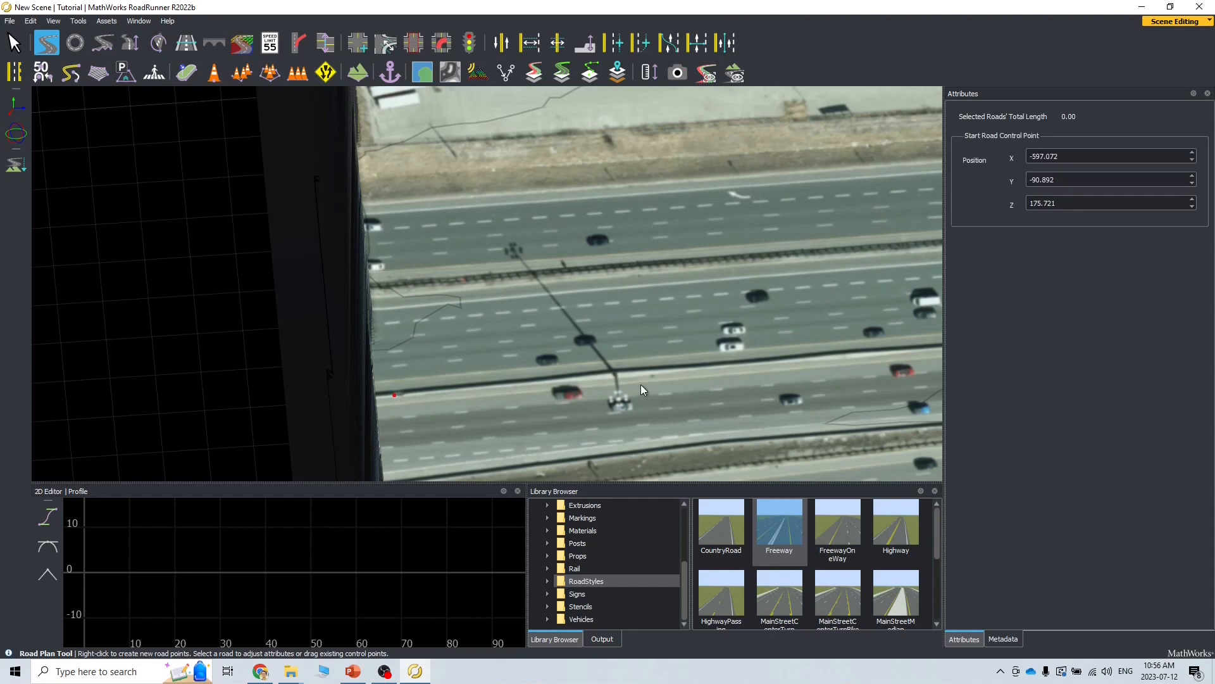
pyautogui.rightClick(619, 374)
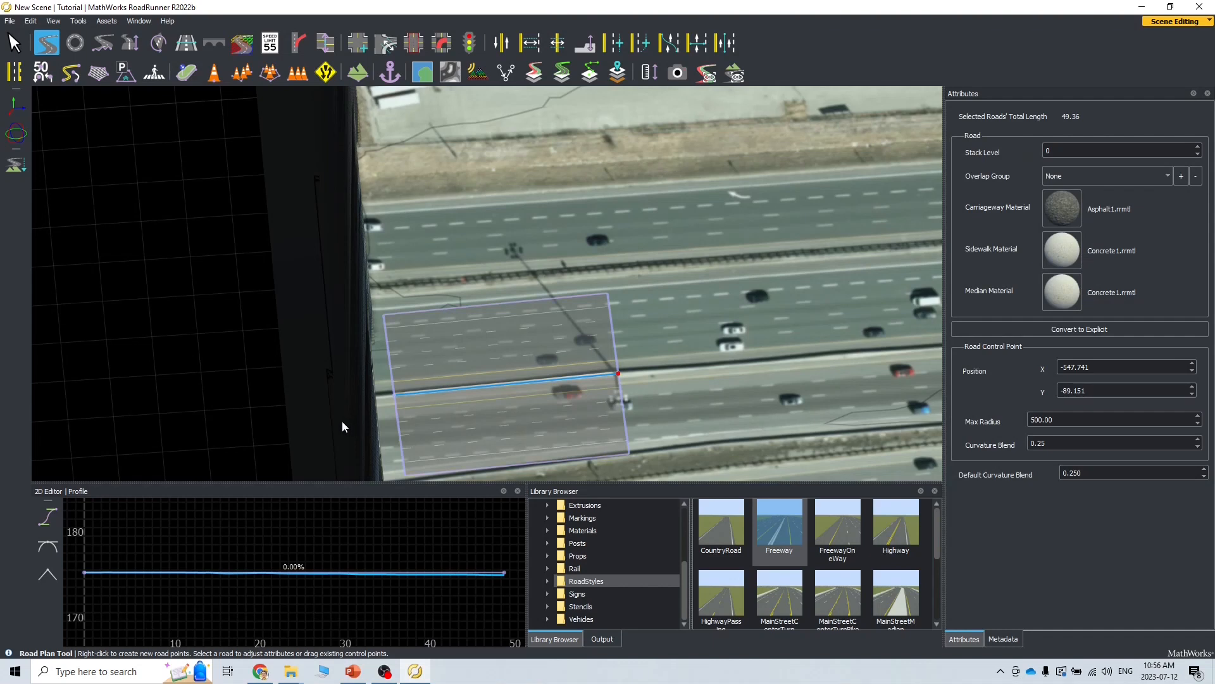
# Step: Select the new freeway road and project it onto the terrain elevation
pyautogui.keyDown('alt'); pyautogui.moveTo(281, 374); pyautogui.dragTo(320, 354); pyautogui.keyUp('alt')
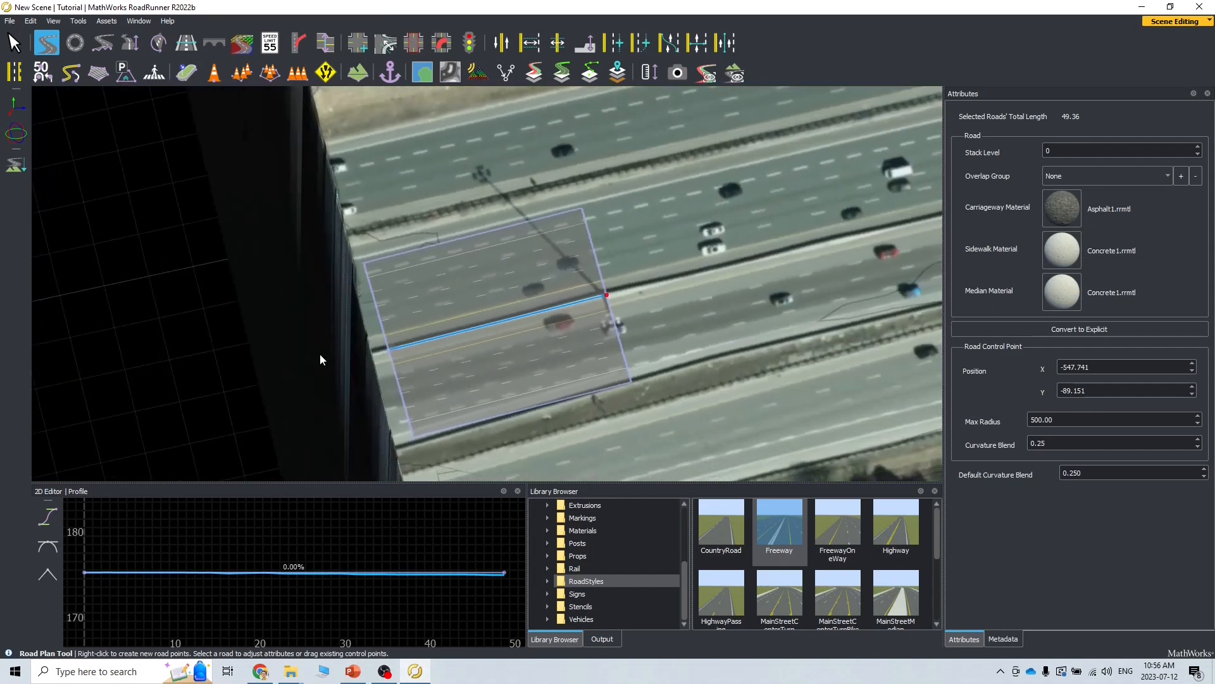
pyautogui.scroll(8, 321, 354)
pyautogui.scroll(-10, 373, 373)
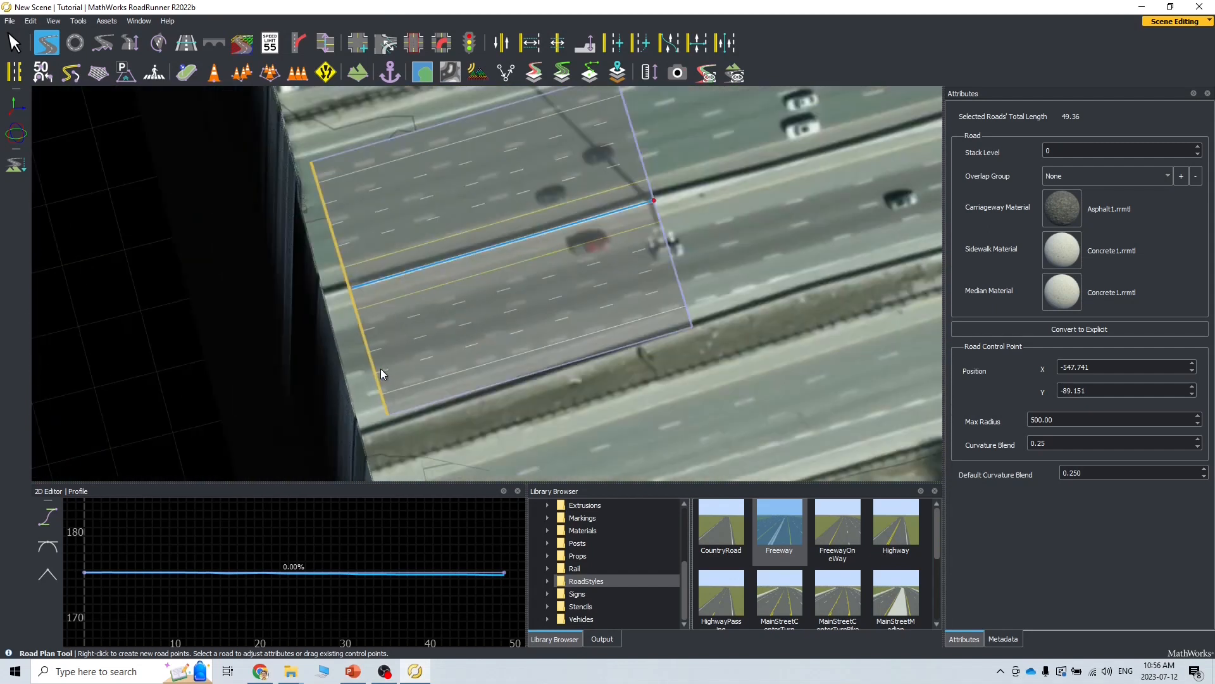
pyautogui.keyDown('alt'); pyautogui.moveTo(381, 370); pyautogui.dragTo(324, 389); pyautogui.keyUp('alt')
pyautogui.scroll(3, 311, 361)
pyautogui.scroll(8, 370, 256)
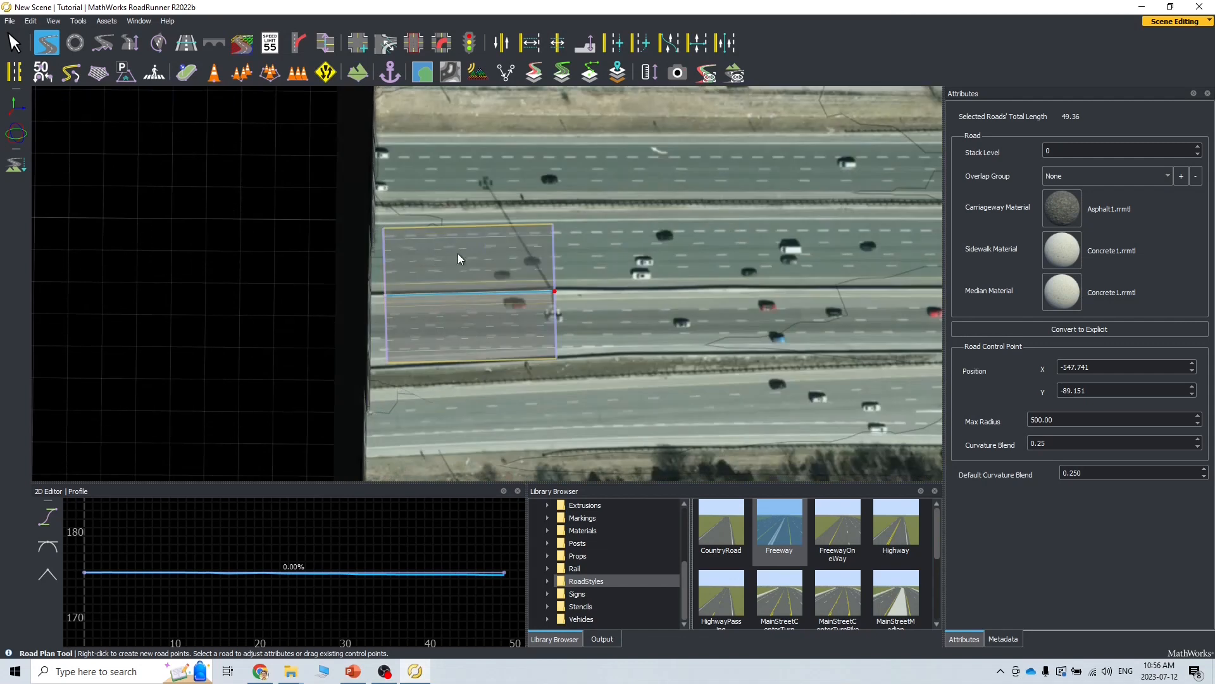
pyautogui.click(467, 269)
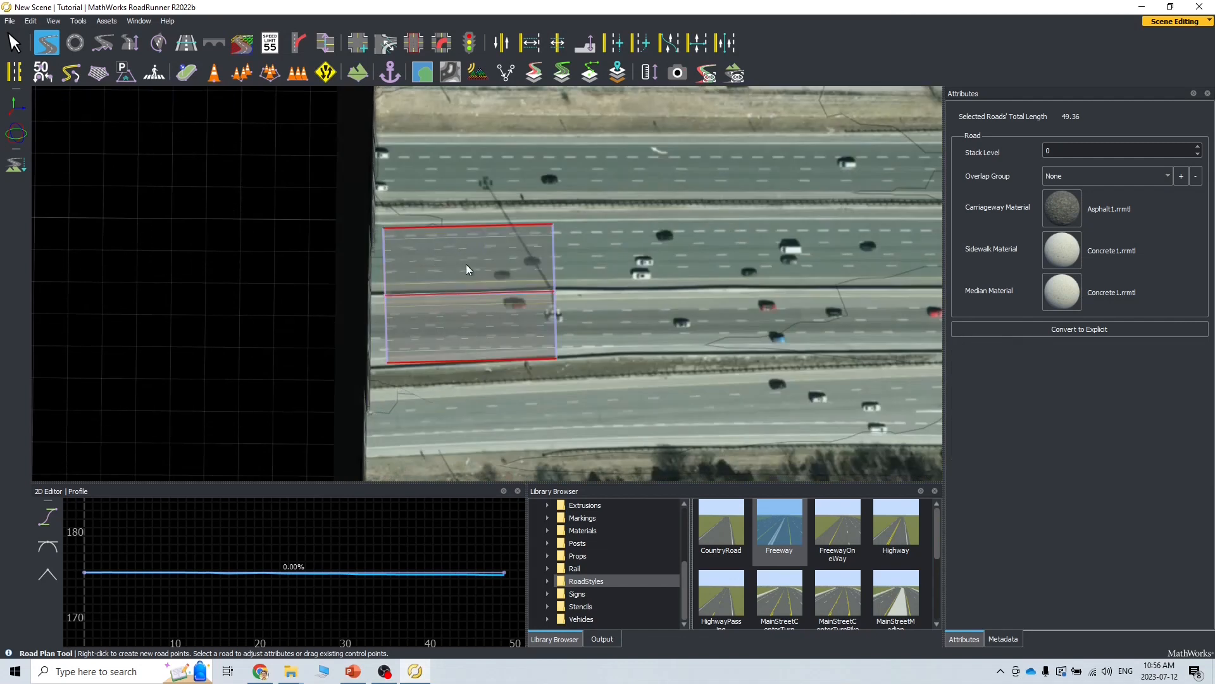
pyautogui.click(13, 171)
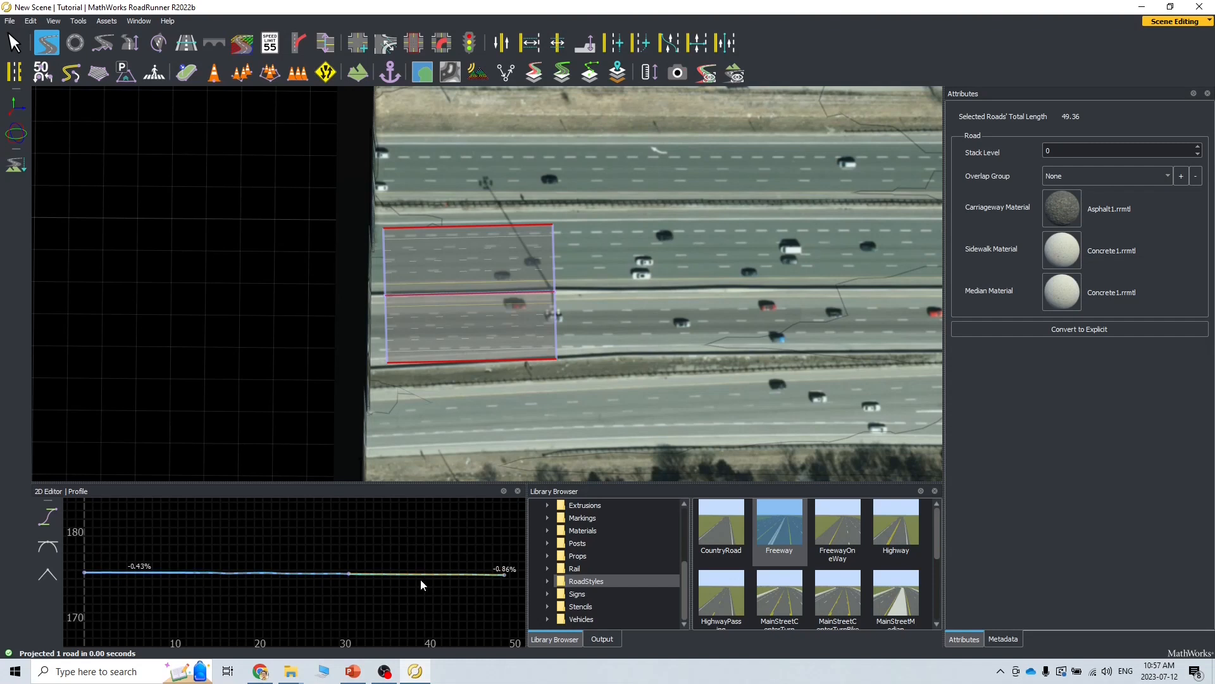
# Step: Lower the end height node of the road profile to an altitude of about 168.88
pyautogui.scroll(5, 438, 290)
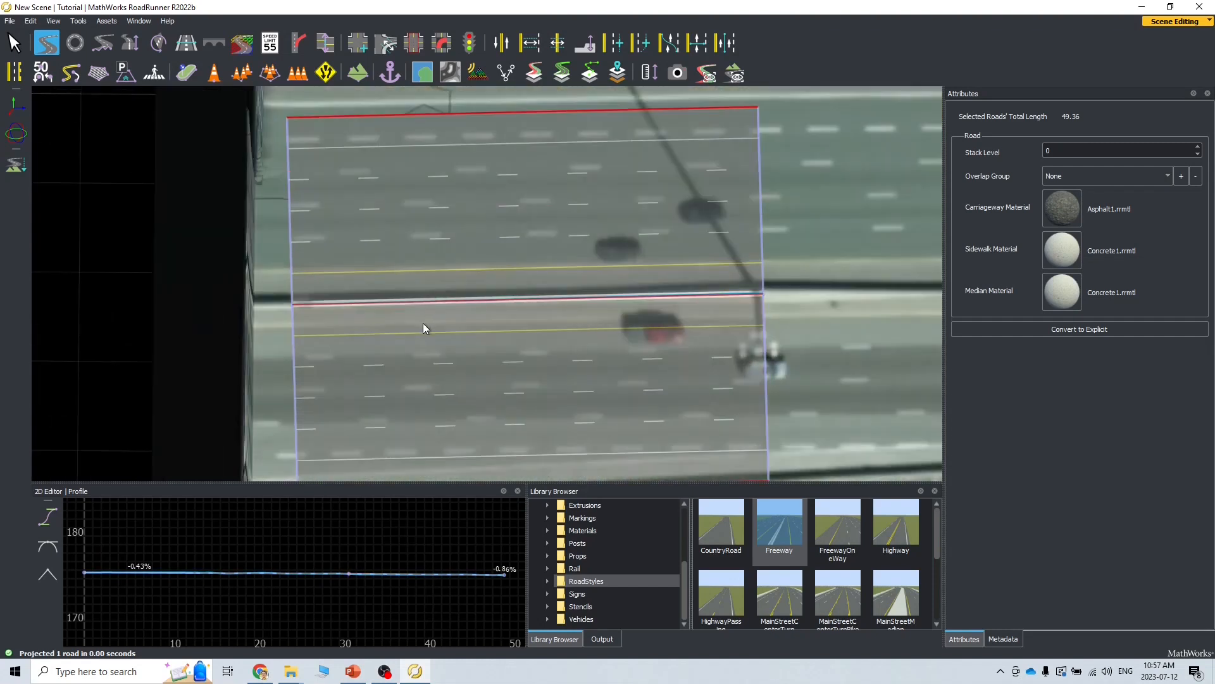
pyautogui.scroll(-1, 423, 323)
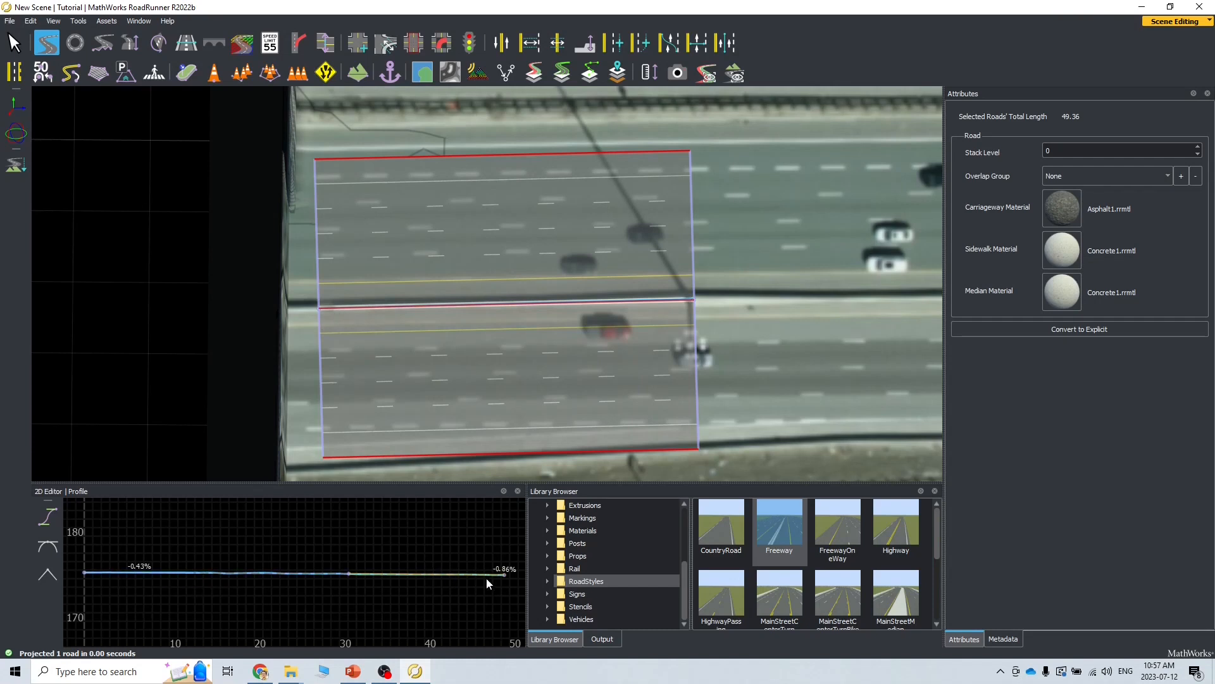
pyautogui.click(504, 575)
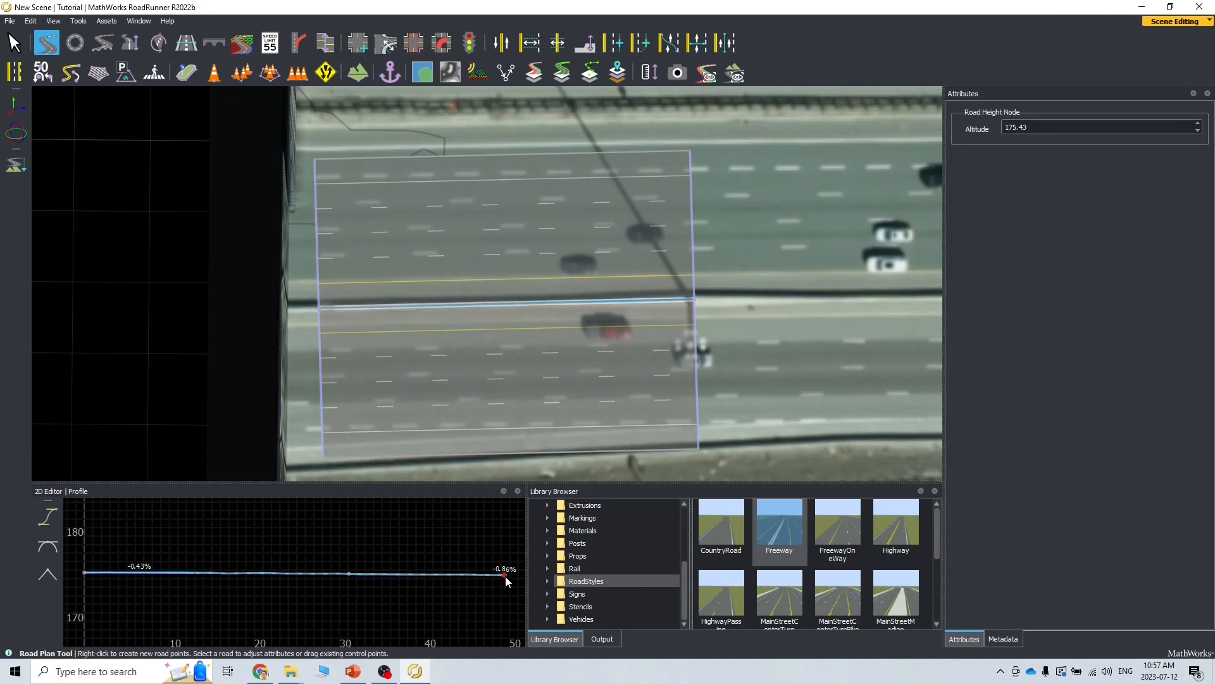
pyautogui.moveTo(505, 575); pyautogui.dragTo(488, 631)
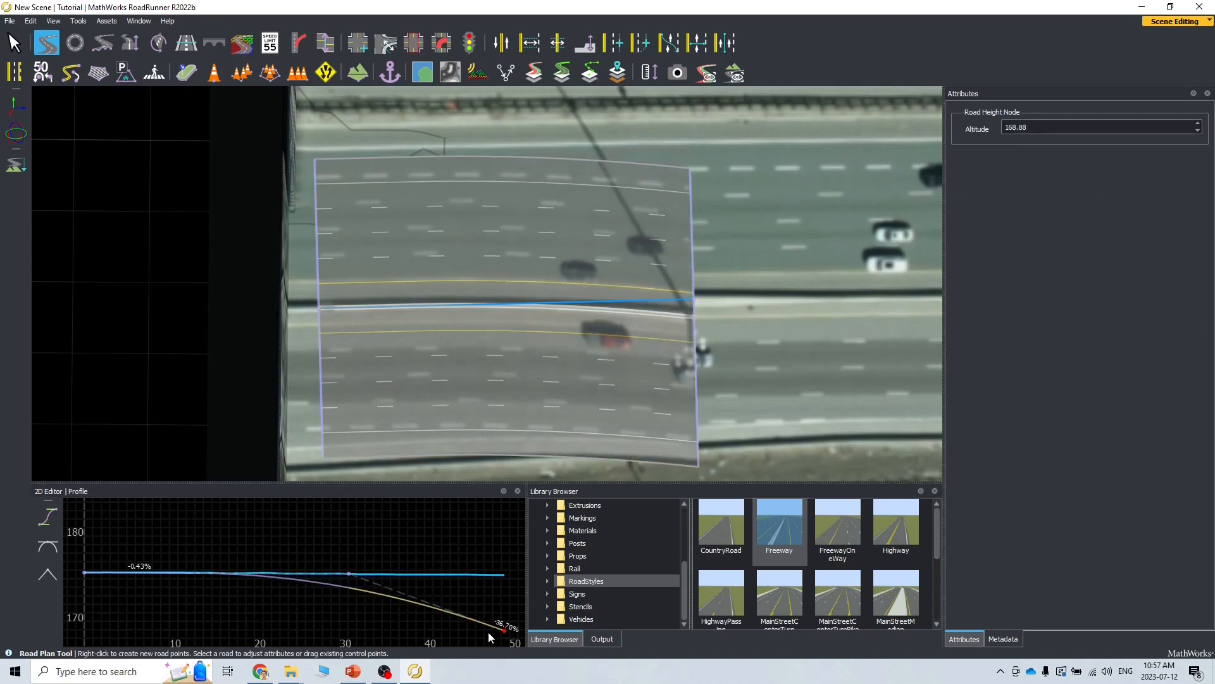
# Step: Examine the road with the altered profile against the aerial imagery and terrain from several angles
pyautogui.scroll(2, 690, 457)
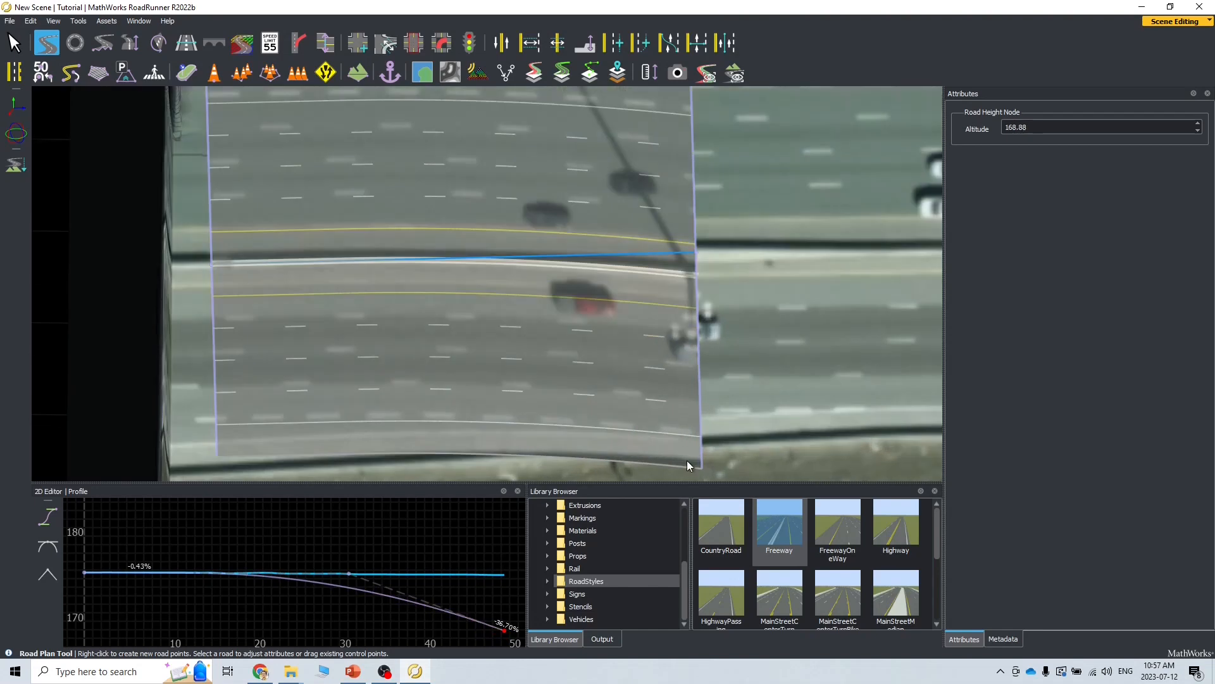
pyautogui.click(688, 461)
pyautogui.keyDown('alt'); pyautogui.moveTo(687, 461); pyautogui.dragTo(712, 453); pyautogui.keyUp('alt')
pyautogui.scroll(-6, 580, 434)
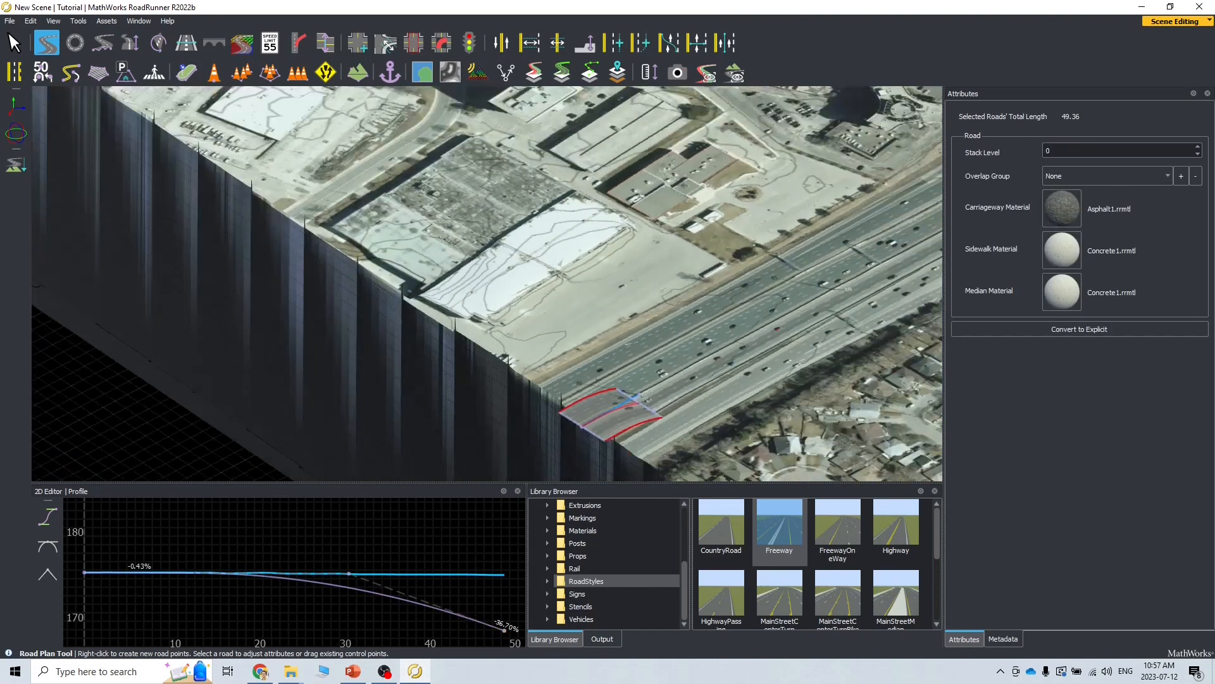
pyautogui.keyDown('alt'); pyautogui.moveTo(849, 289); pyautogui.dragTo(428, 427); pyautogui.keyUp('alt')
pyautogui.scroll(2, 429, 427)
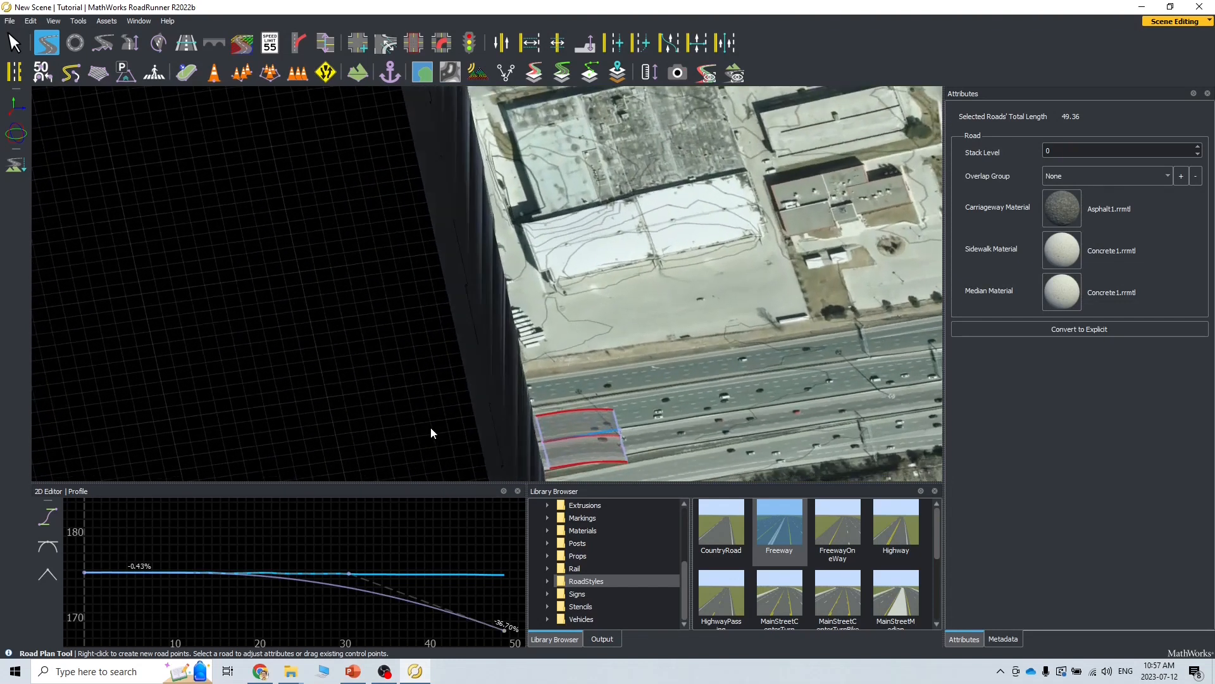
pyautogui.keyDown('alt'); pyautogui.moveTo(430, 427); pyautogui.dragTo(394, 375, button='middle'); pyautogui.keyUp('alt')
pyautogui.keyDown('alt'); pyautogui.moveTo(598, 404); pyautogui.dragTo(590, 401, button='middle'); pyautogui.keyUp('alt')
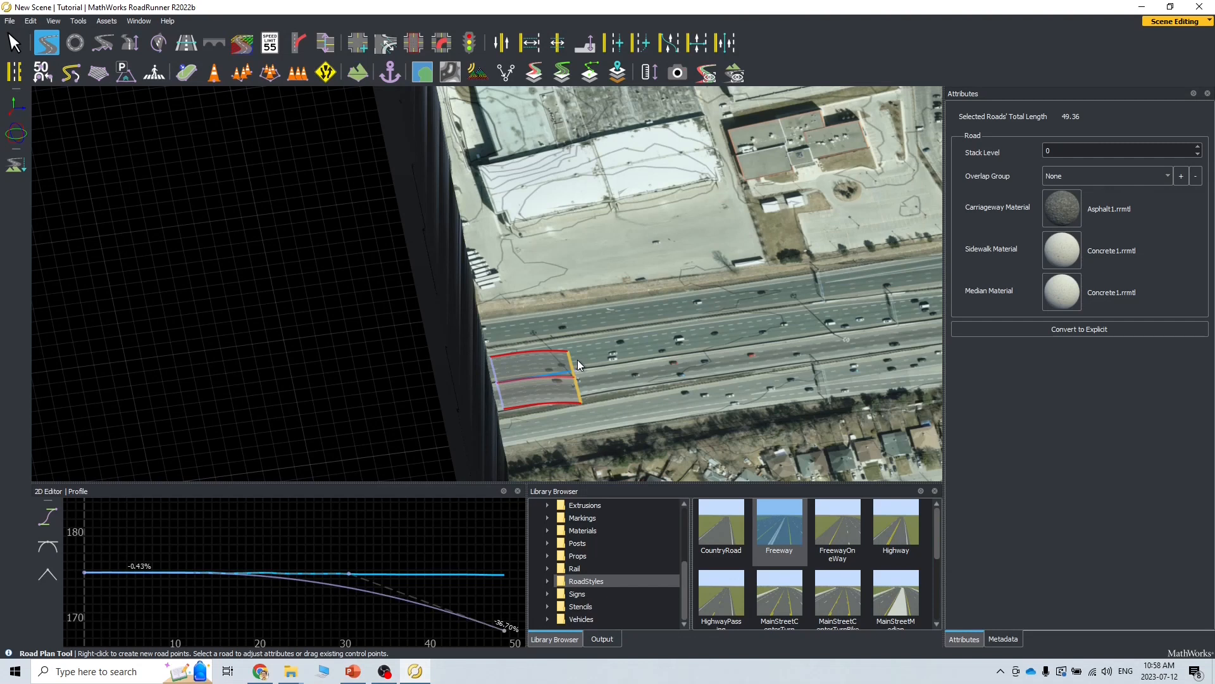
pyautogui.scroll(5, 578, 393)
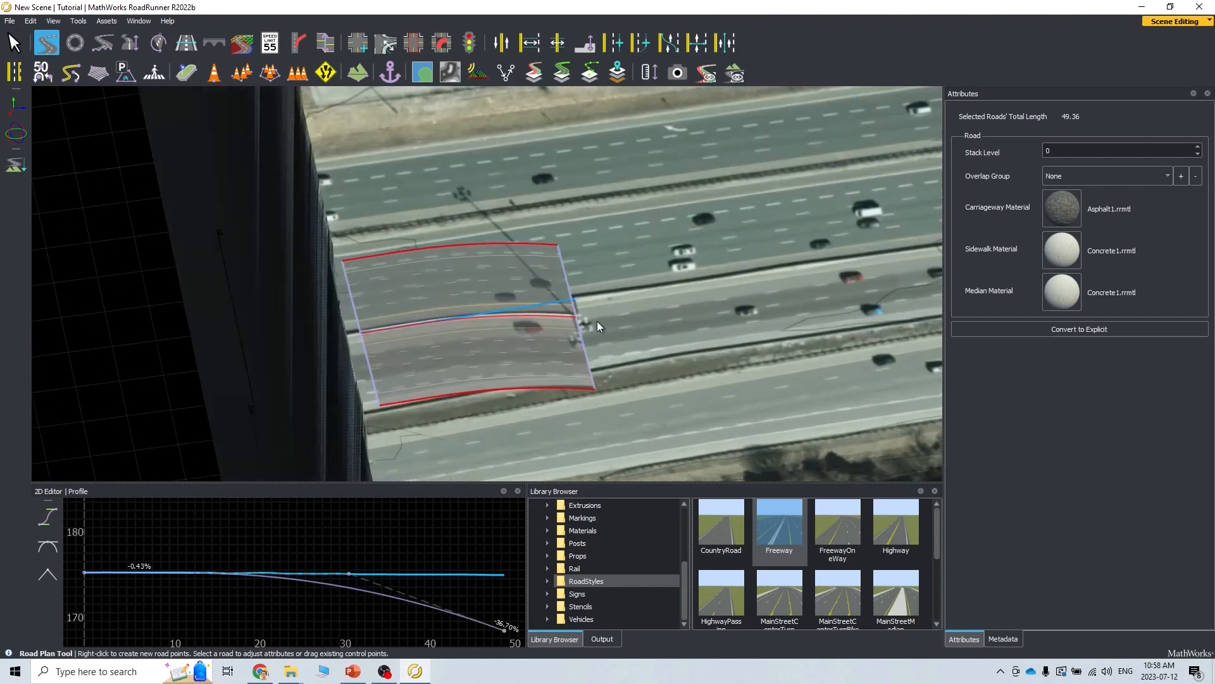
# Step: Undo the last height change of the road profile and deselect the road
pyautogui.hotkey('ctrl', 'z')
pyautogui.moveTo(594, 322); pyautogui.dragTo(427, 286, button='middle')
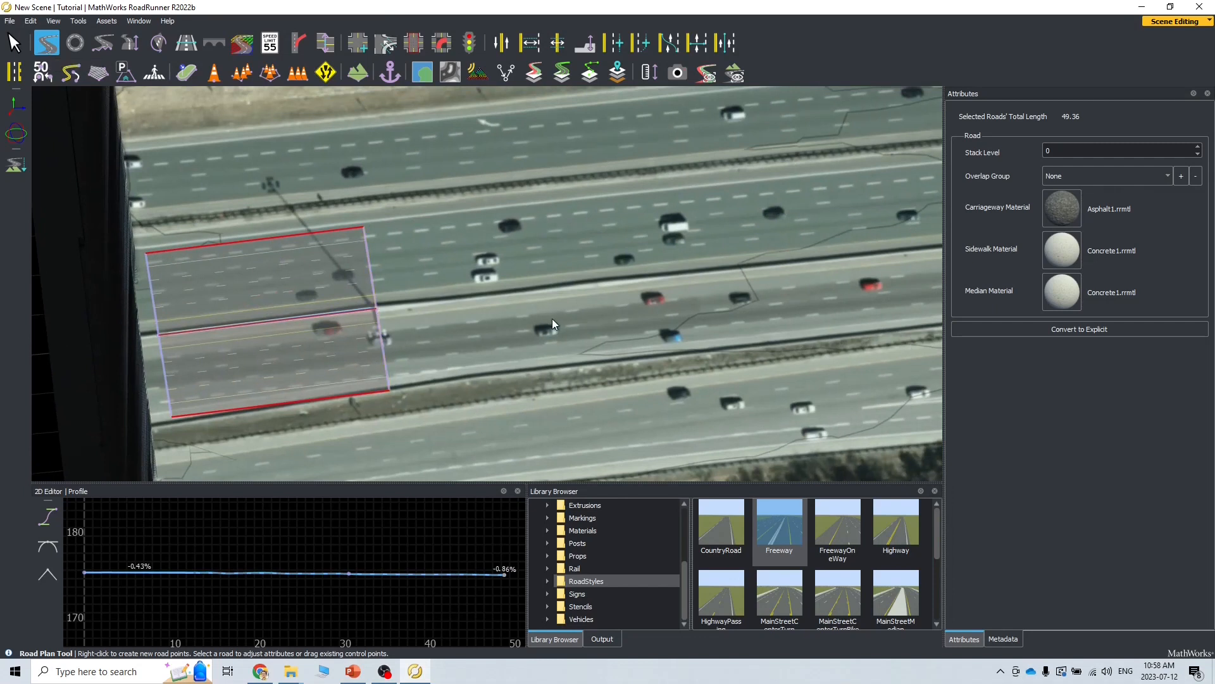
pyautogui.click(100, 294)
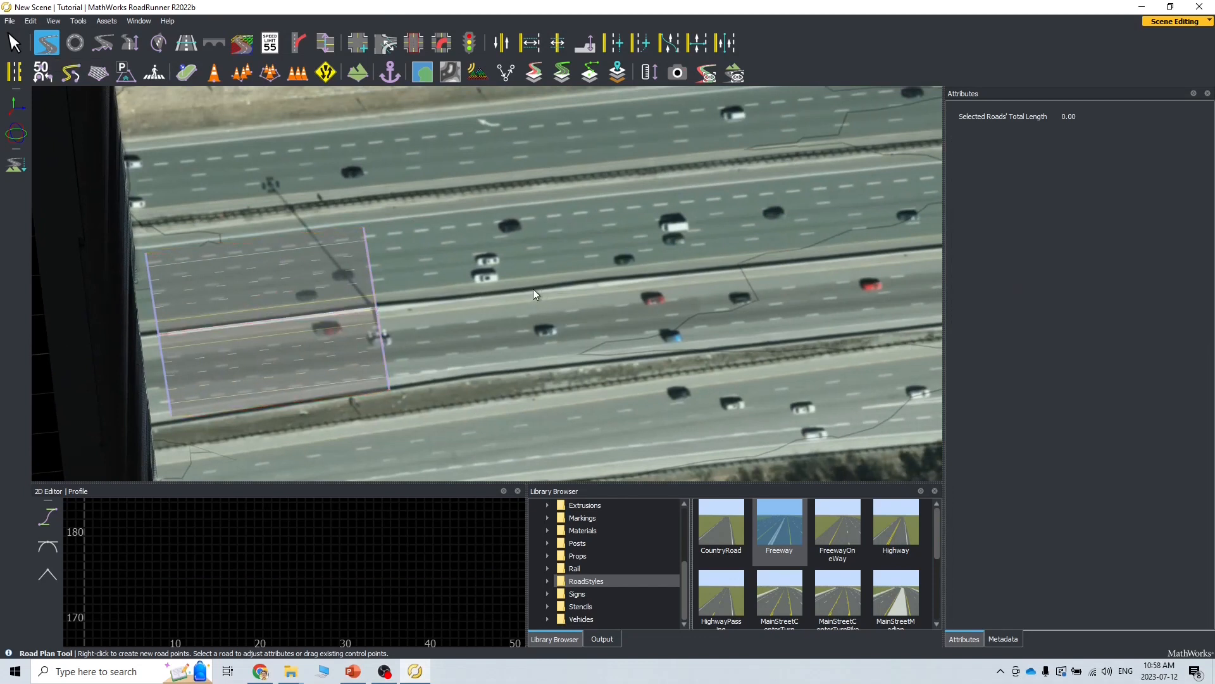
# Step: Draw a separate freeway segment about 39 m long along the median east of the first road, and delete it
pyautogui.rightClick(580, 288)
pyautogui.rightClick(755, 270)
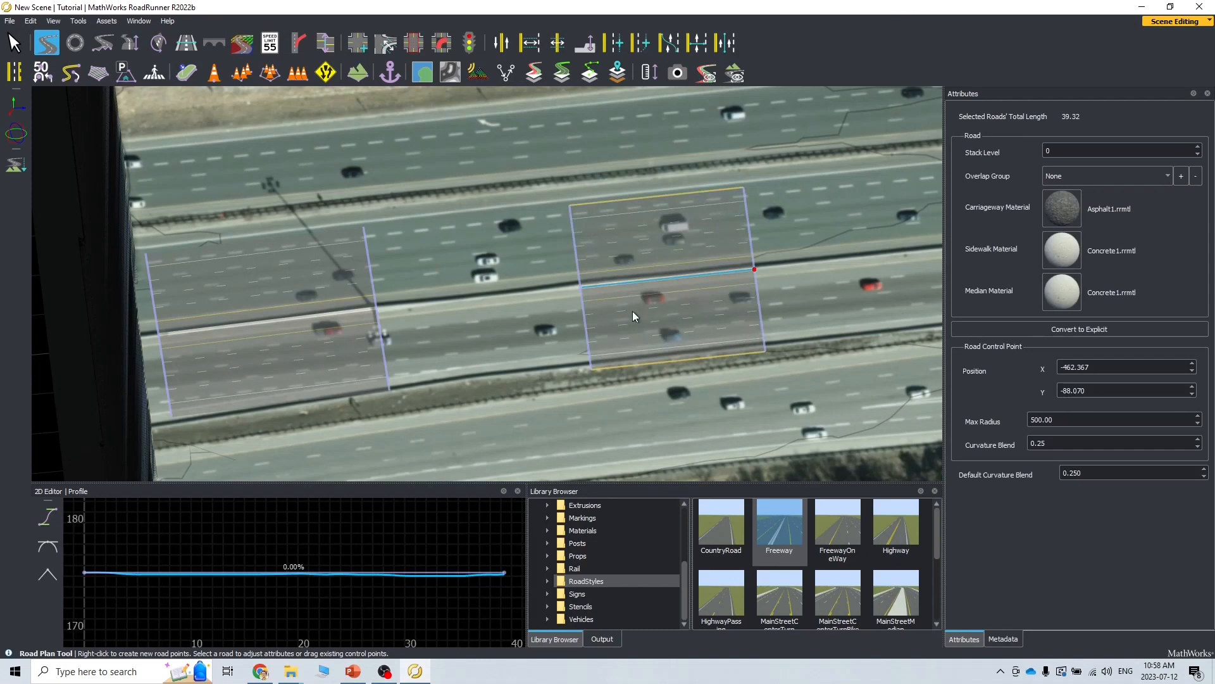
pyautogui.click(678, 257)
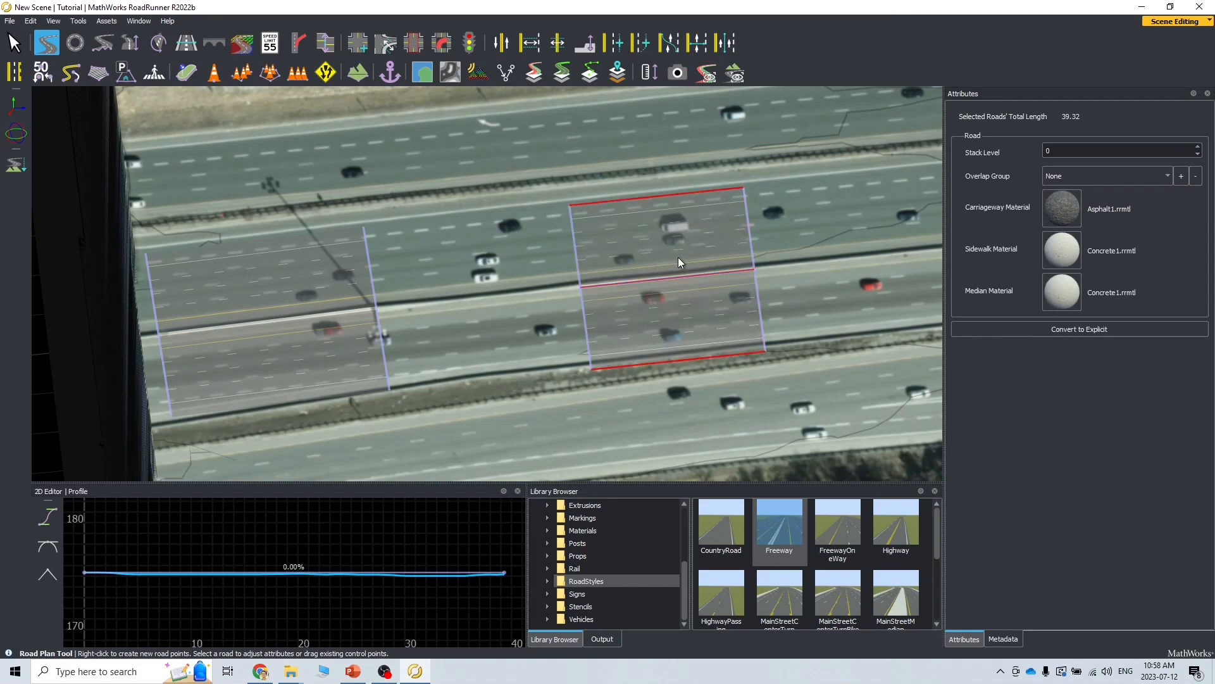
pyautogui.press('Delete')
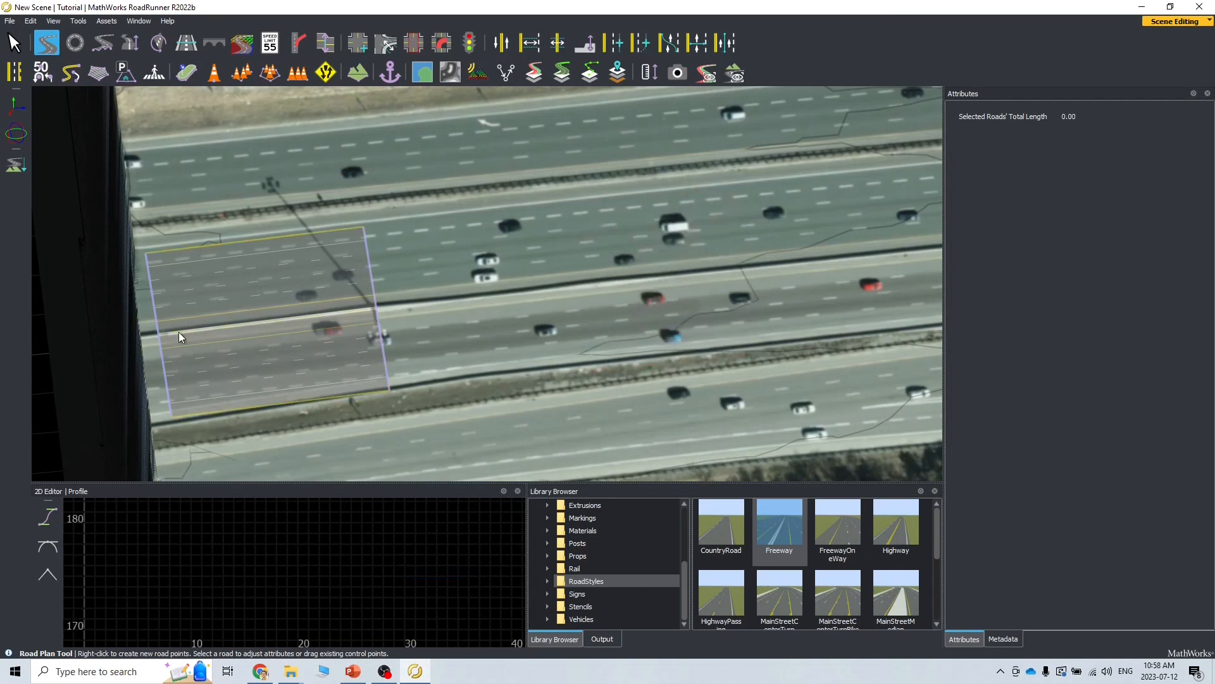
# Step: Extend the freeway road eastward along the median to a total length of about 105 m
pyautogui.click(373, 316)
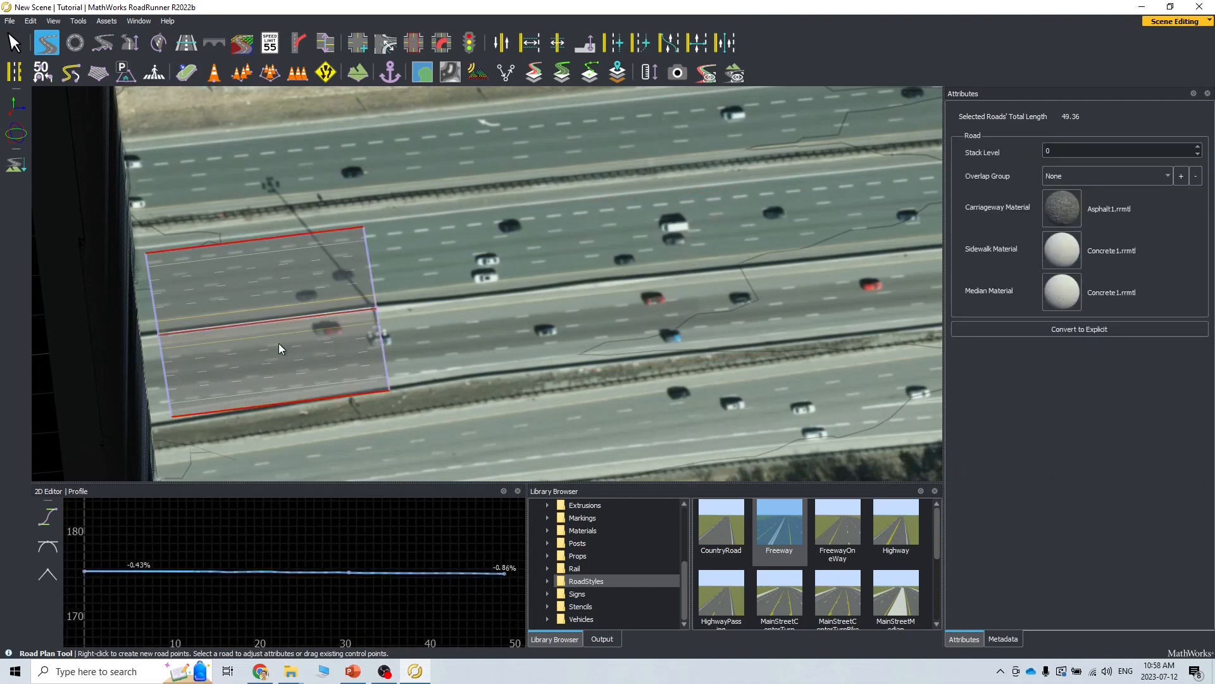
pyautogui.click(376, 310)
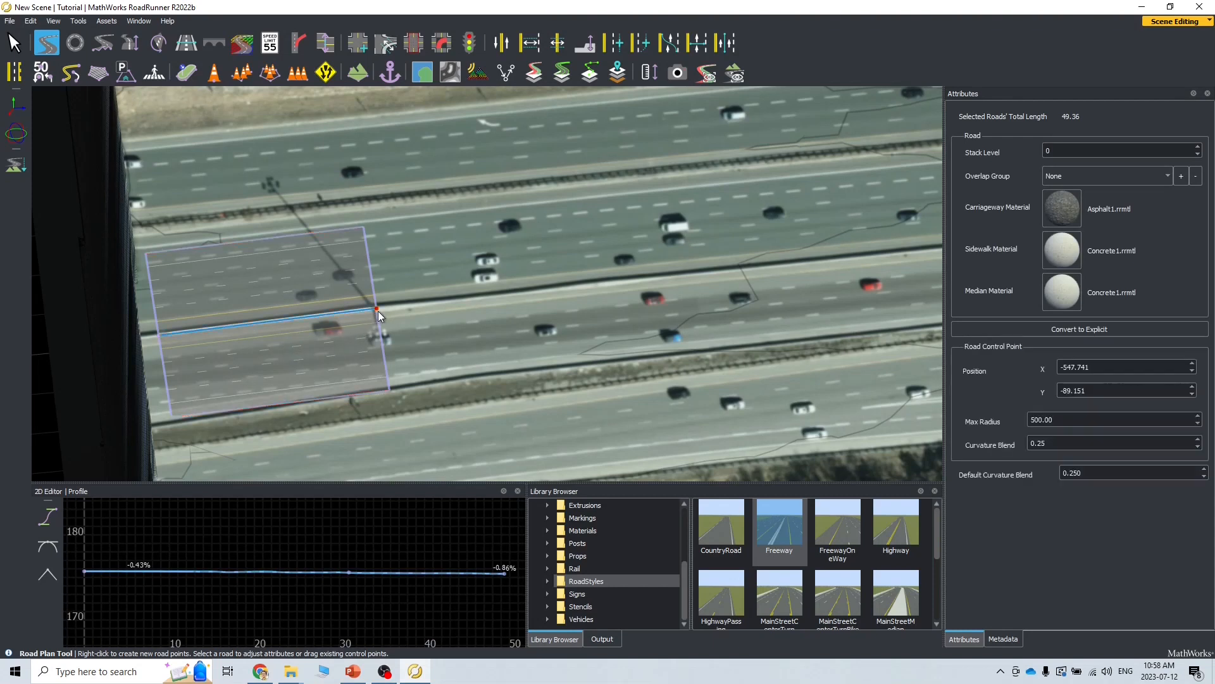
pyautogui.rightClick(621, 283)
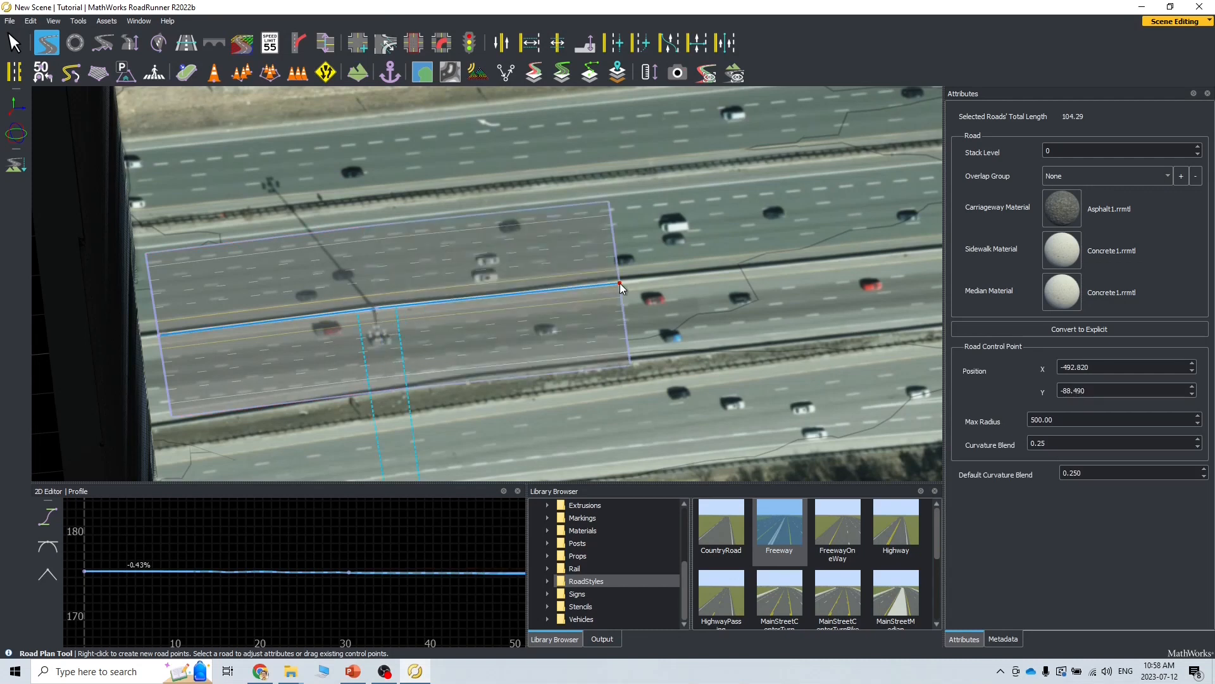
pyautogui.moveTo(621, 283); pyautogui.dragTo(624, 280)
pyautogui.click(306, 333)
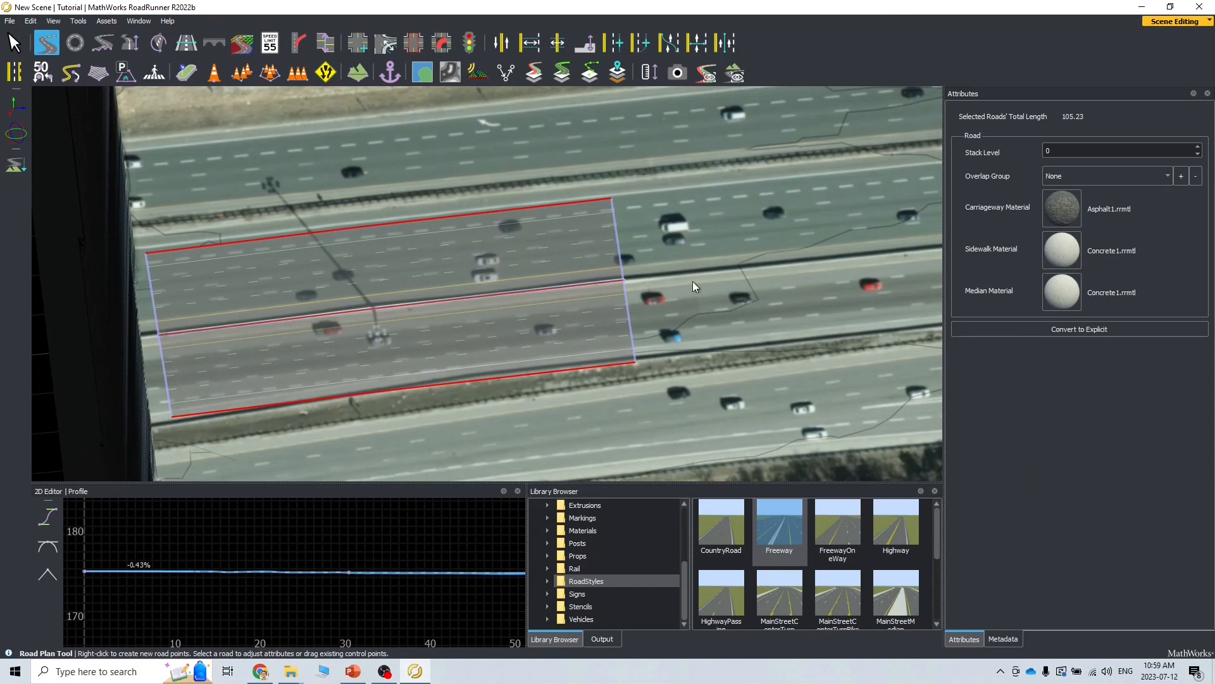
# Step: From the end node of the extended road, draw a separate connected freeway segment about 48 m long eastward along the median
pyautogui.click(628, 313)
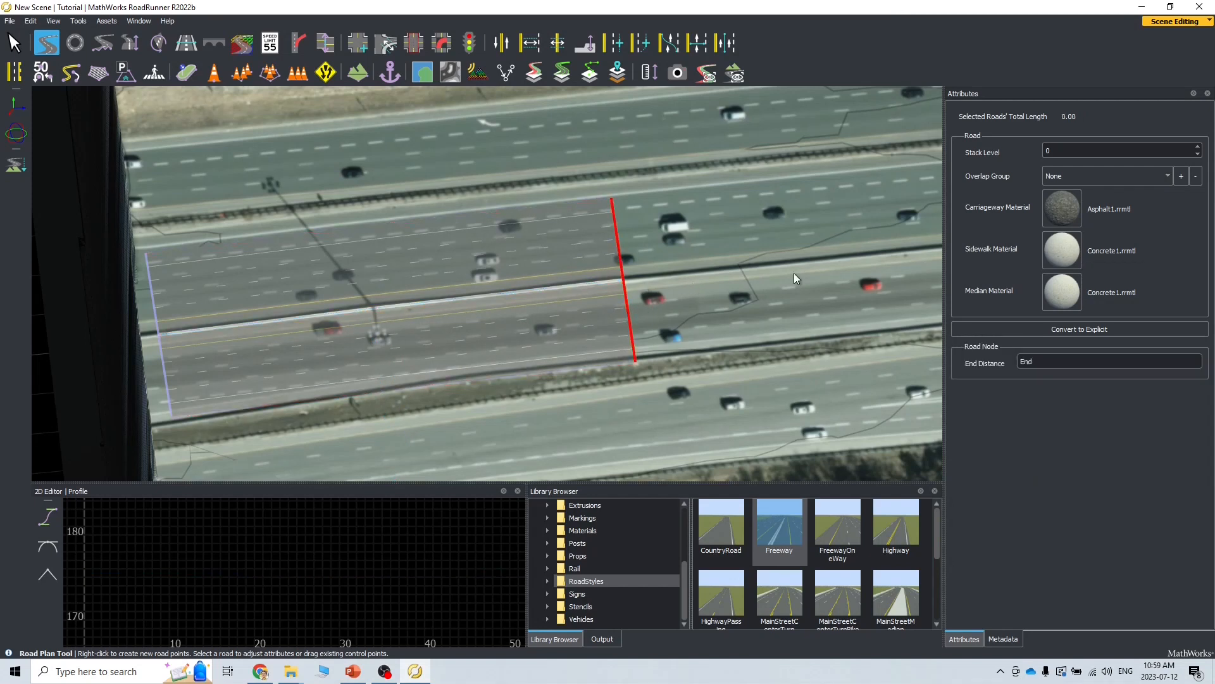
pyautogui.rightClick(837, 260)
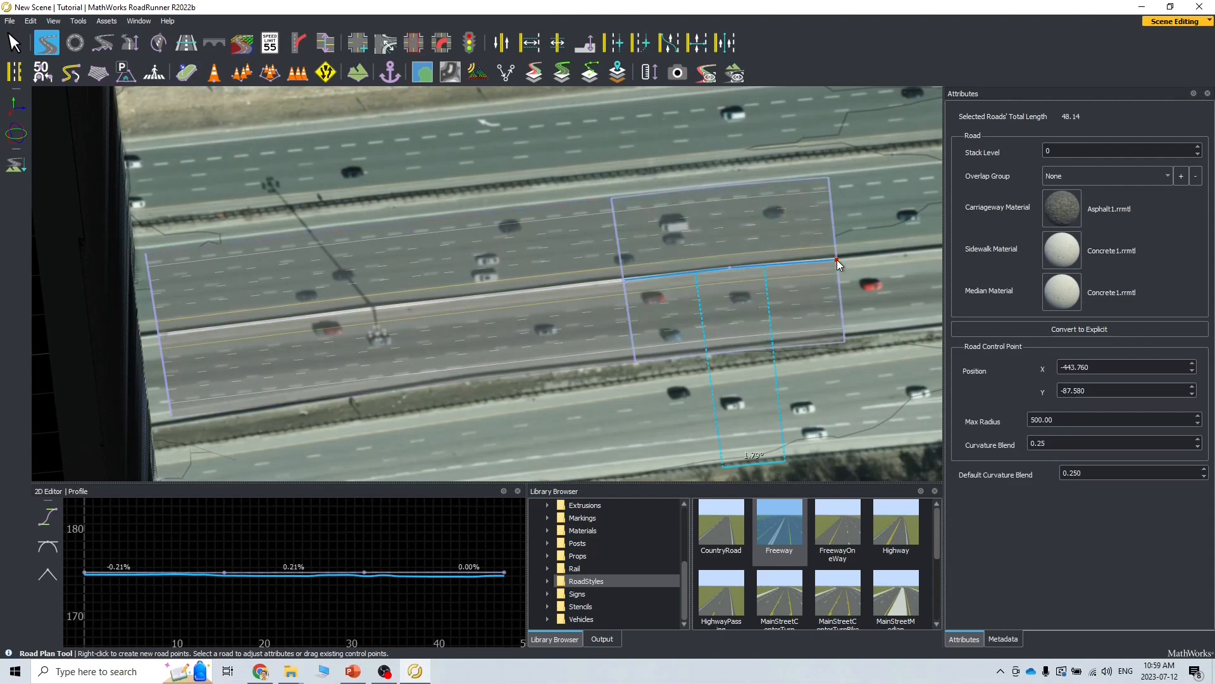
pyautogui.click(884, 260)
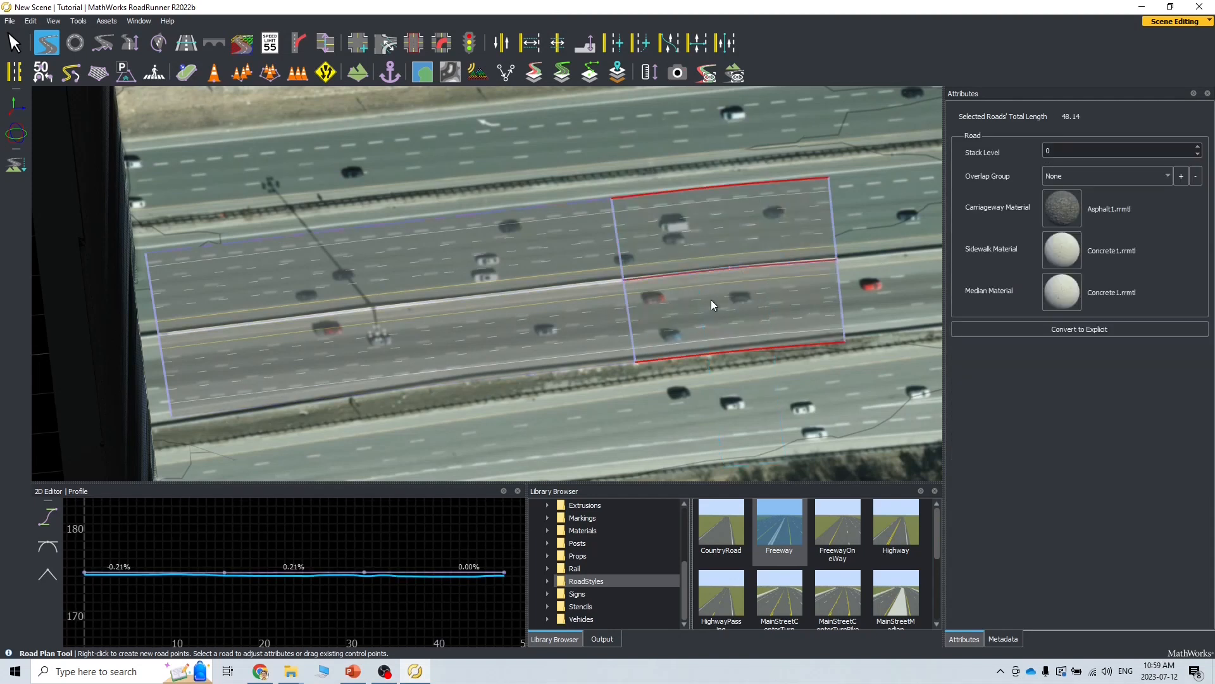
# Step: Examine the western and eastern road segments individually to compare their boundaries and profiles
pyautogui.click(537, 324)
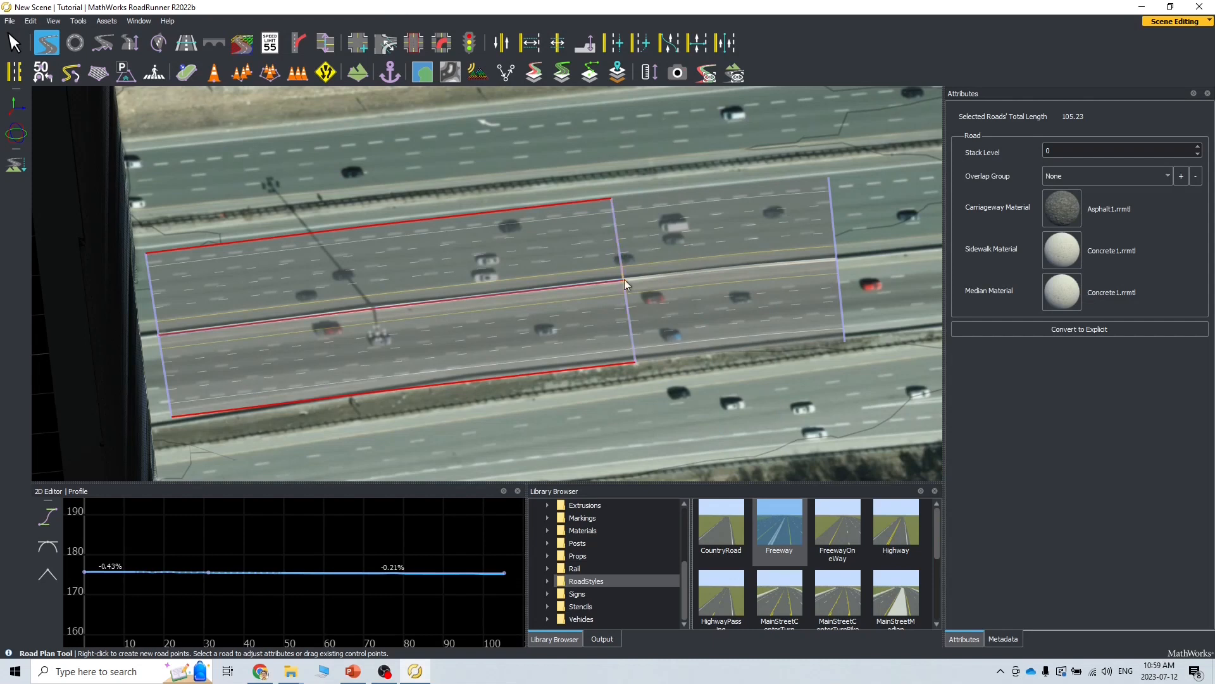
pyautogui.click(621, 401)
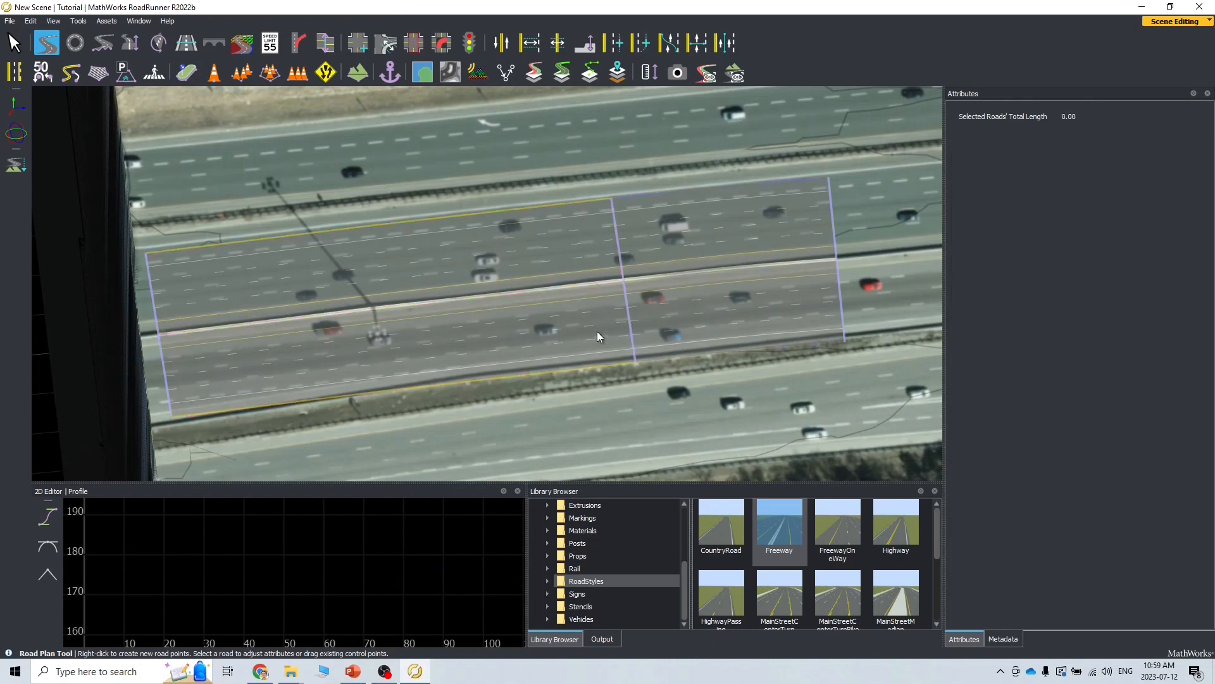
pyautogui.click(583, 346)
pyautogui.click(701, 317)
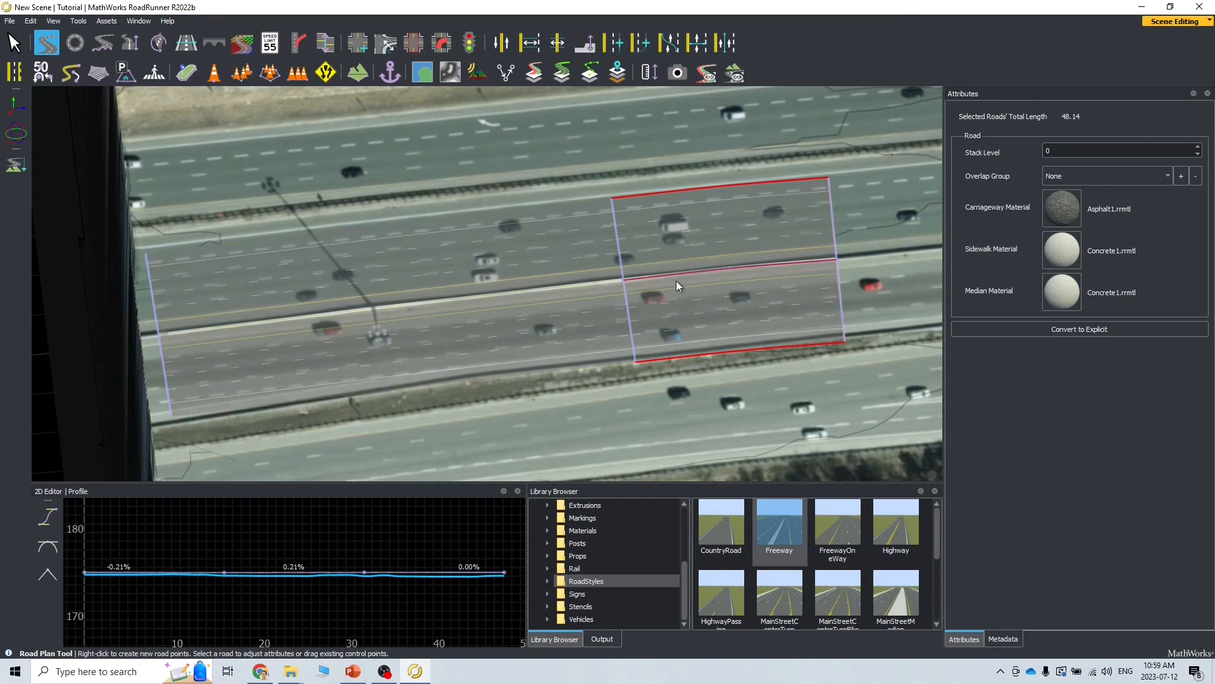
pyautogui.moveTo(870, 120); pyautogui.dragTo(659, 431)
# Step: Set the outermost southern driving lane of the western road segment to type Shoulder with Undirected travel direction
pyautogui.click(273, 398)
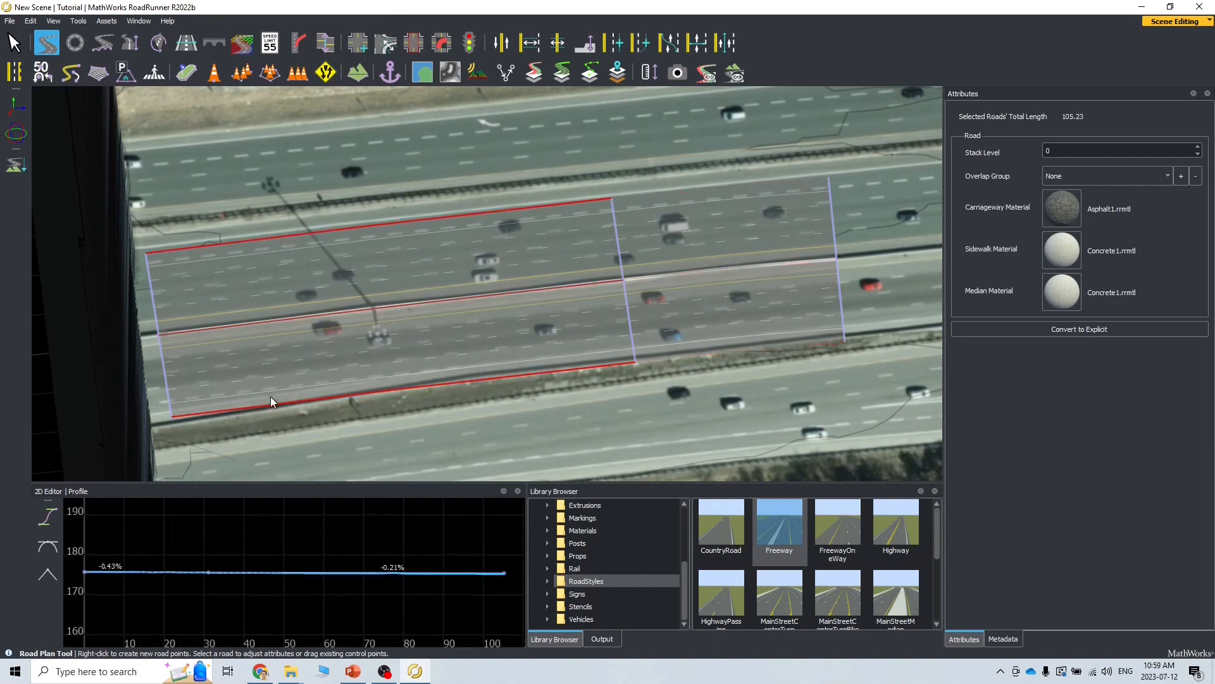
pyautogui.scroll(3, 442, 360)
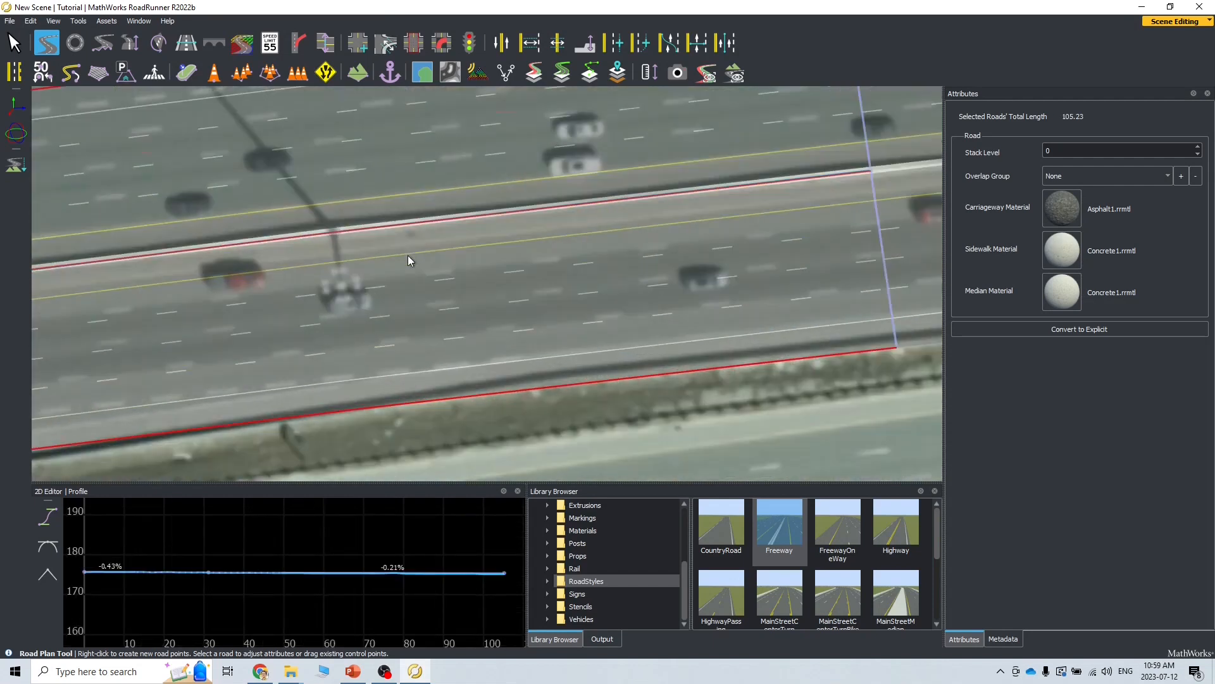
pyautogui.scroll(-3, 407, 260)
pyautogui.click(500, 43)
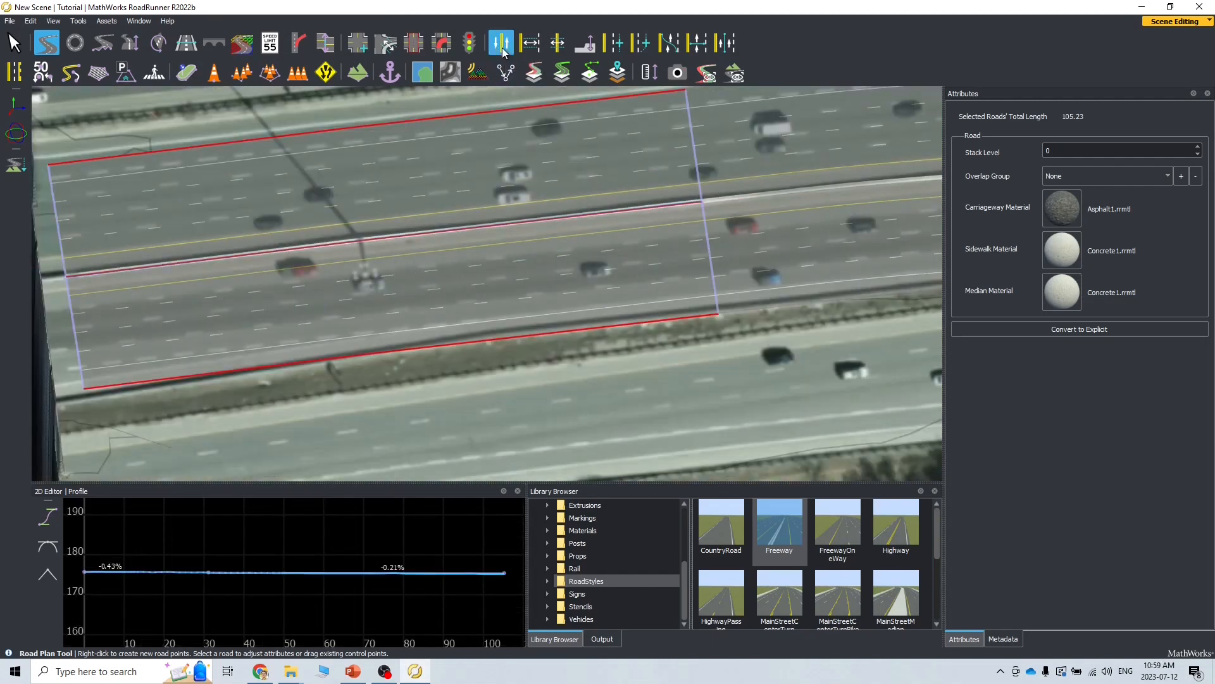
pyautogui.click(402, 329)
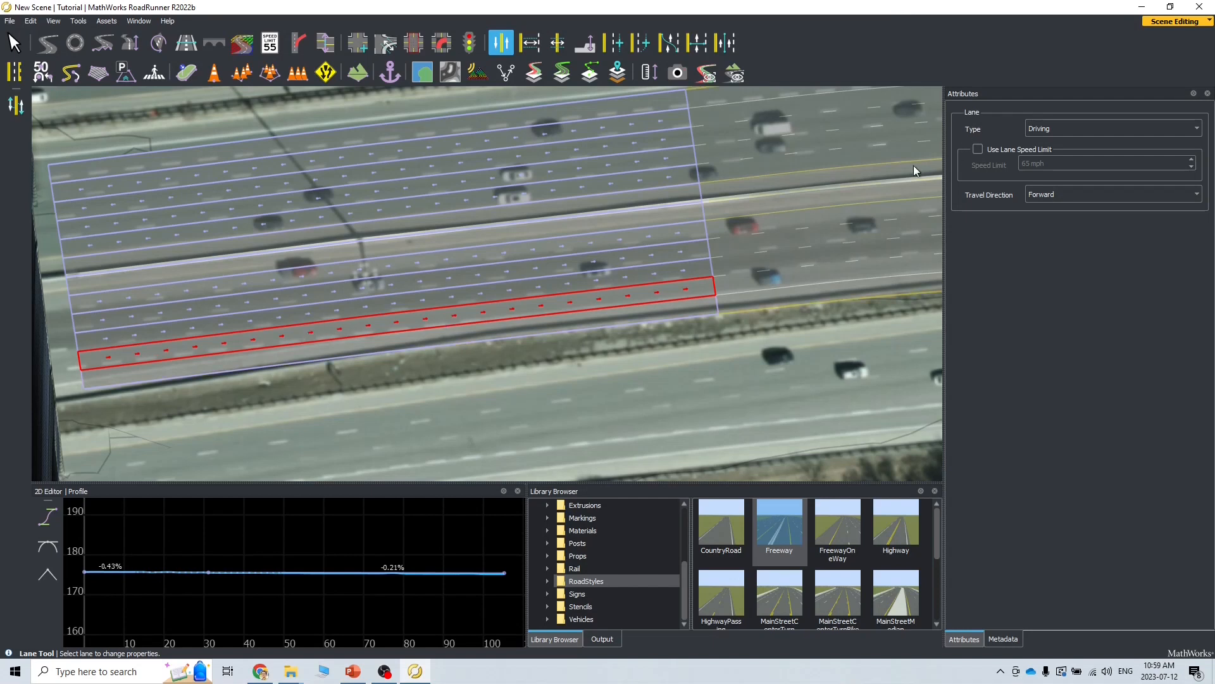
pyautogui.click(1058, 124)
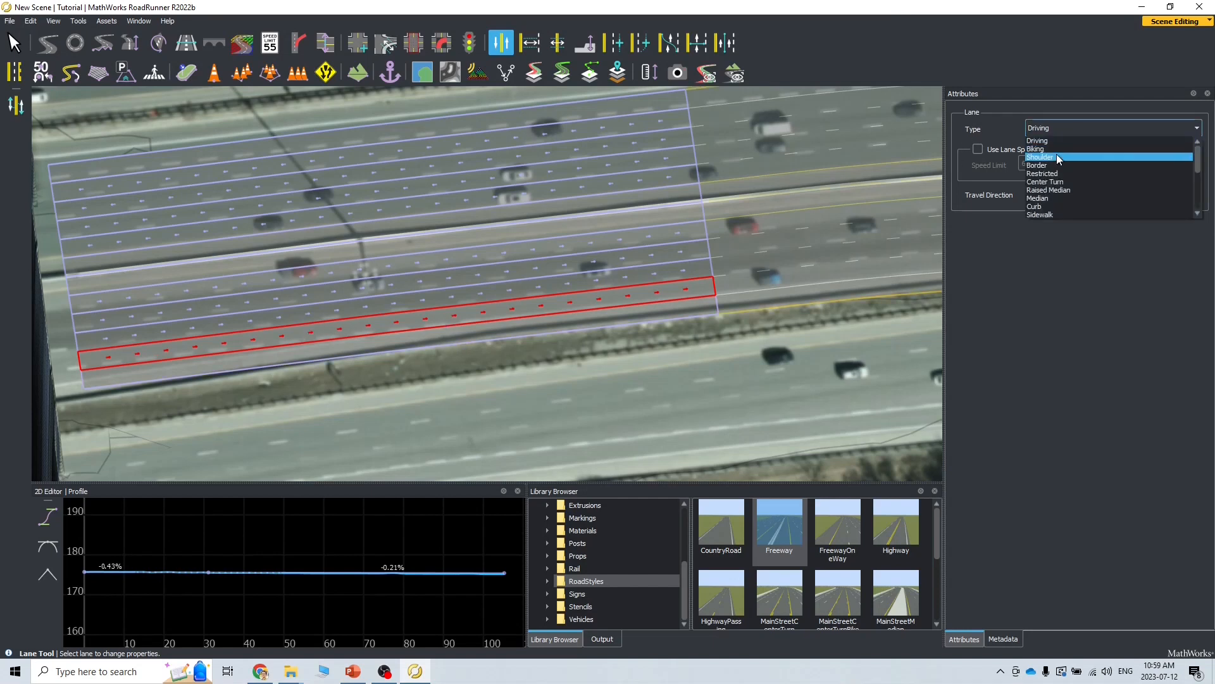
pyautogui.click(1057, 154)
pyautogui.click(1047, 194)
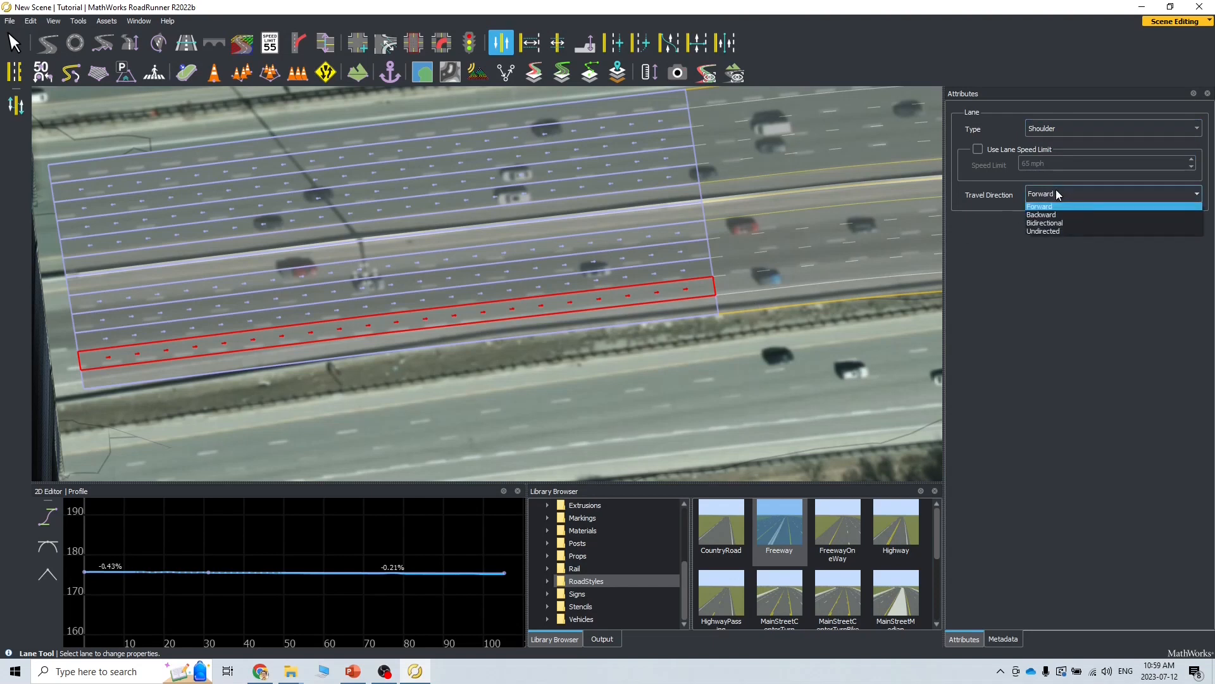
pyautogui.click(1061, 230)
pyautogui.click(765, 386)
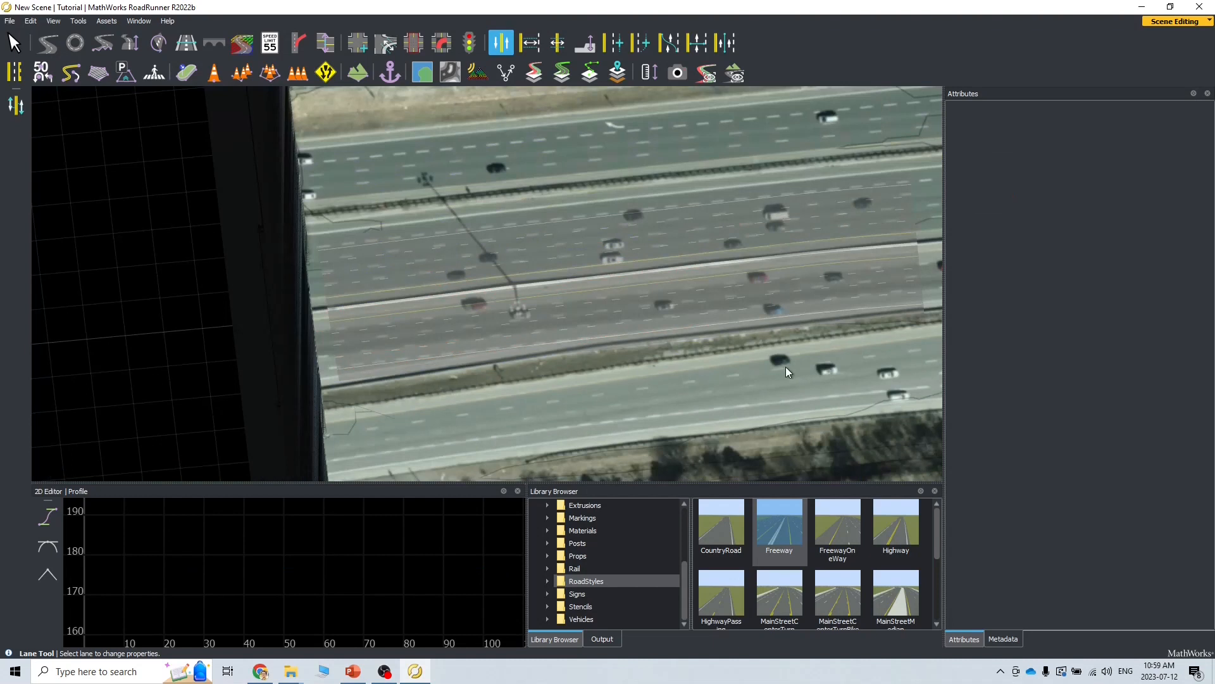
# Step: Compare the lane attributes of the eastern segment's outer driving lane with the adjoining shoulder lane of the western segment
pyautogui.click(787, 308)
pyautogui.click(777, 310)
pyautogui.scroll(2, 812, 324)
pyautogui.scroll(-2, 812, 324)
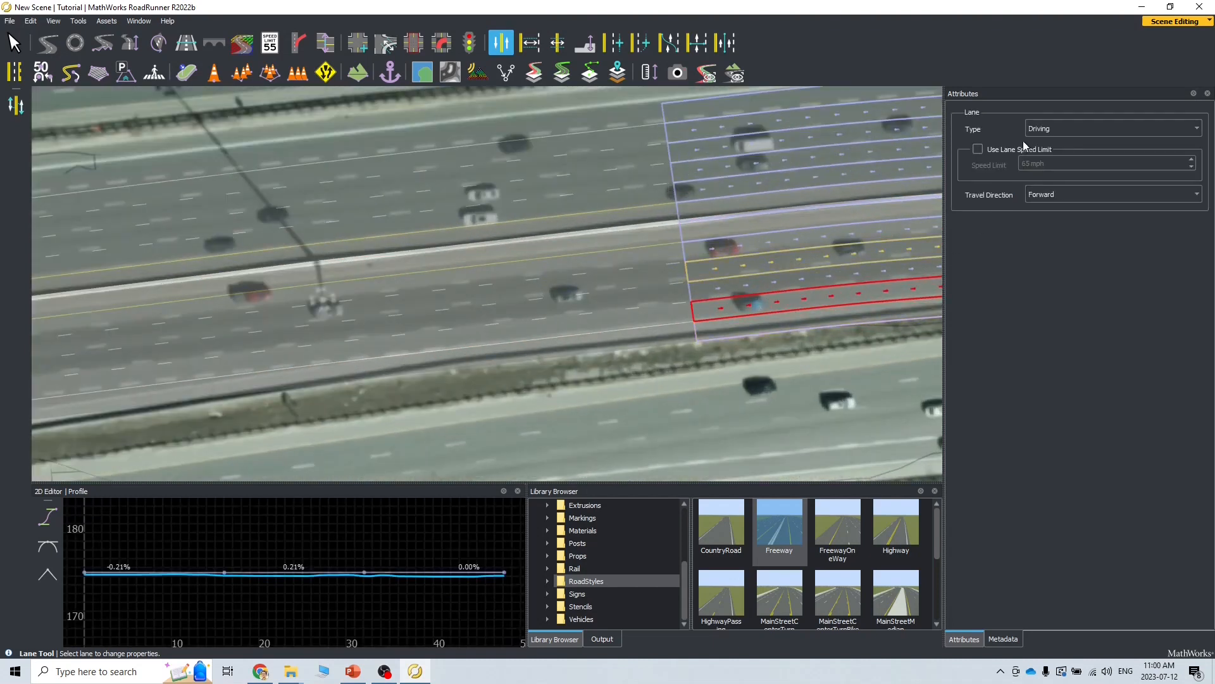
pyautogui.click(665, 313)
pyautogui.click(651, 317)
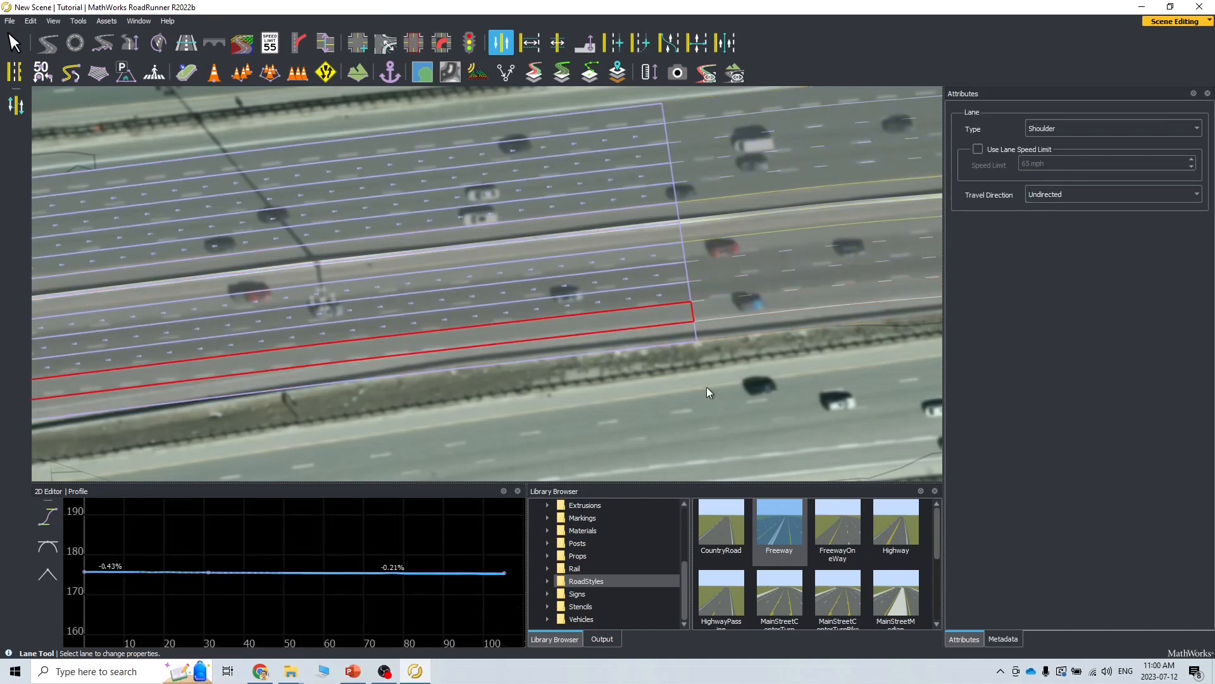
pyautogui.scroll(-3, 707, 389)
# Step: Delete the shorter eastern road segment, keeping only the western road
pyautogui.click(780, 314)
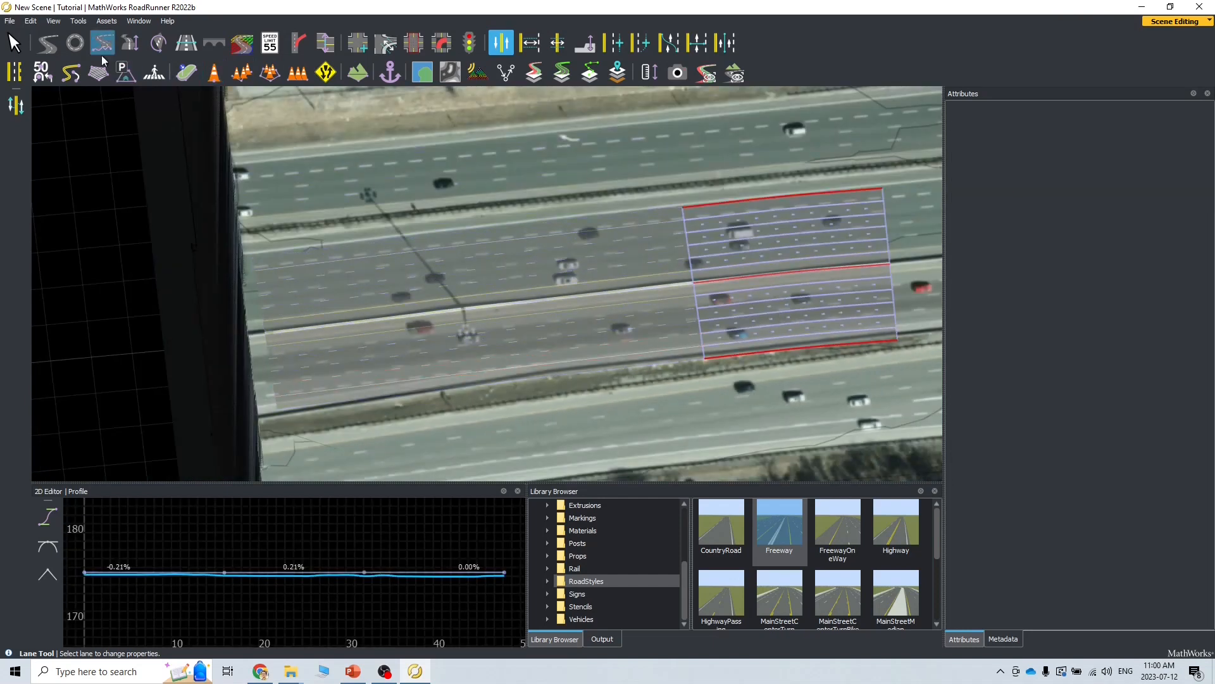
pyautogui.click(53, 48)
pyautogui.moveTo(902, 148); pyautogui.dragTo(743, 406)
pyautogui.click(760, 389)
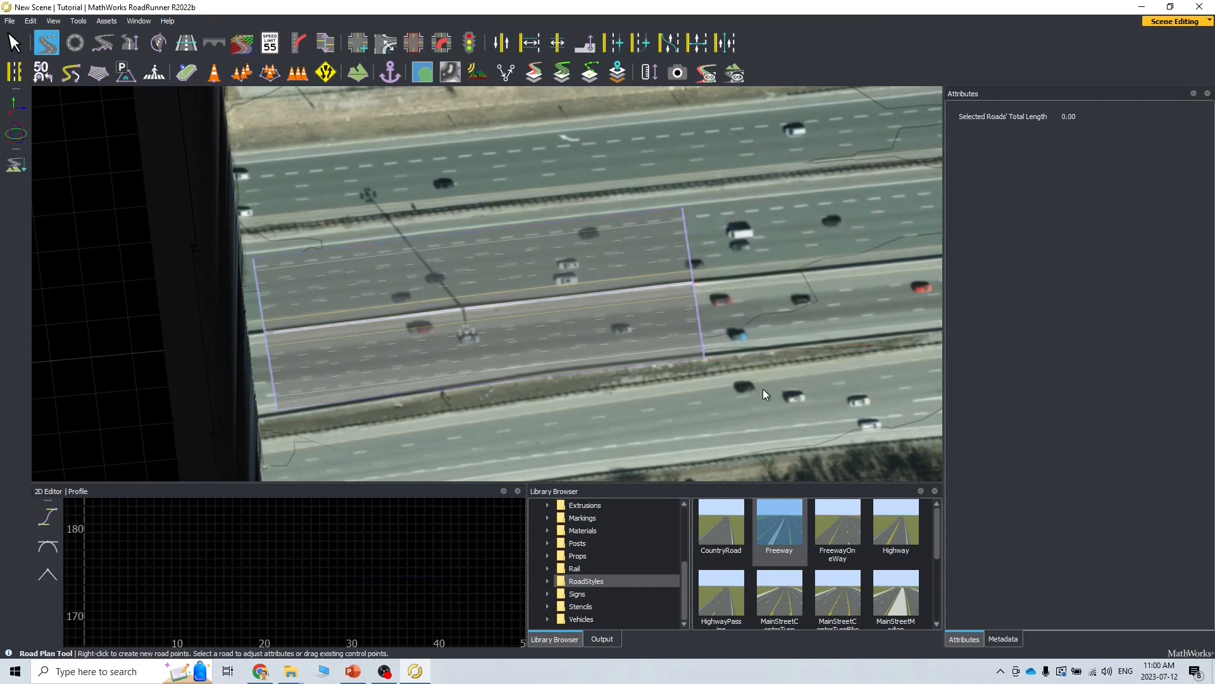
# Step: Set the altered southern shoulder lane of the remaining road back to type Driving with Forward travel direction
pyautogui.click(548, 346)
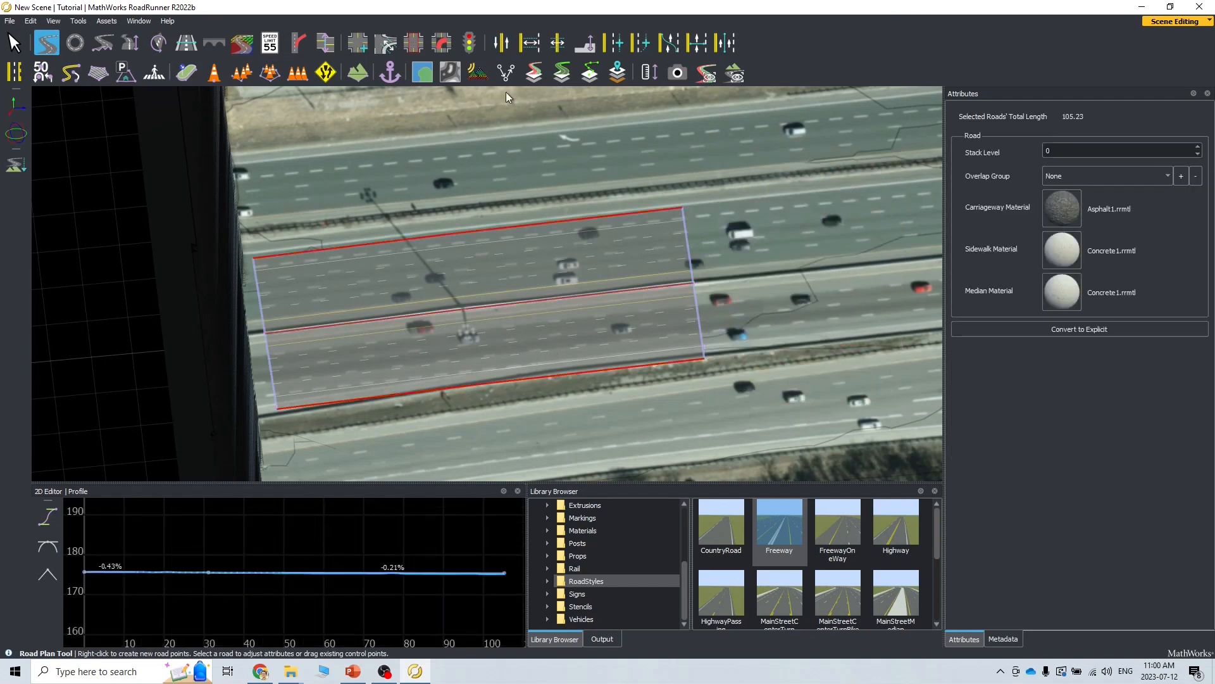
pyautogui.click(501, 43)
pyautogui.click(526, 358)
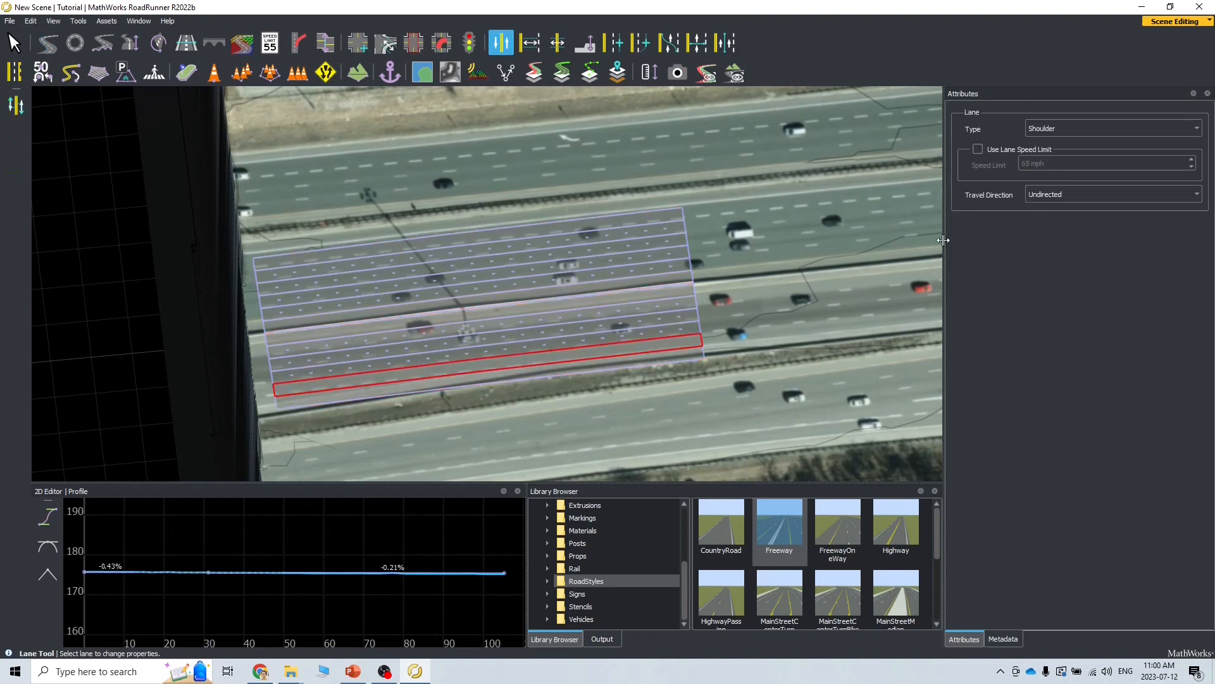
pyautogui.click(1060, 131)
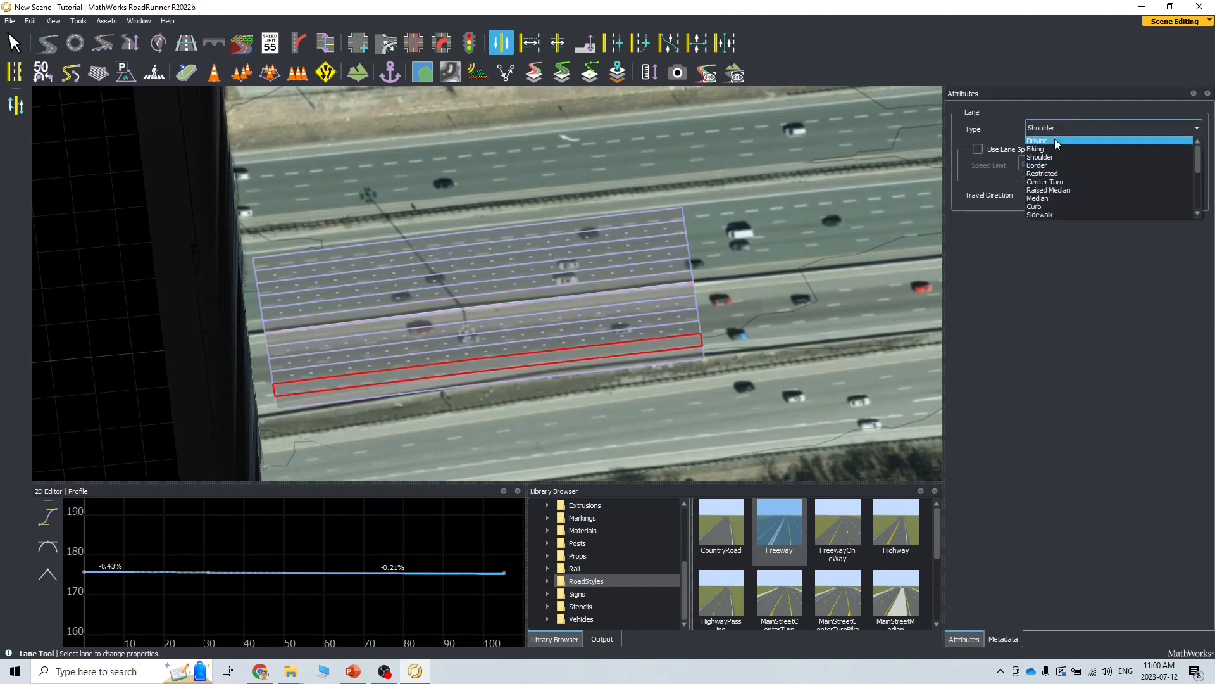
pyautogui.click(1054, 140)
pyautogui.click(1050, 196)
pyautogui.click(1048, 208)
pyautogui.click(767, 345)
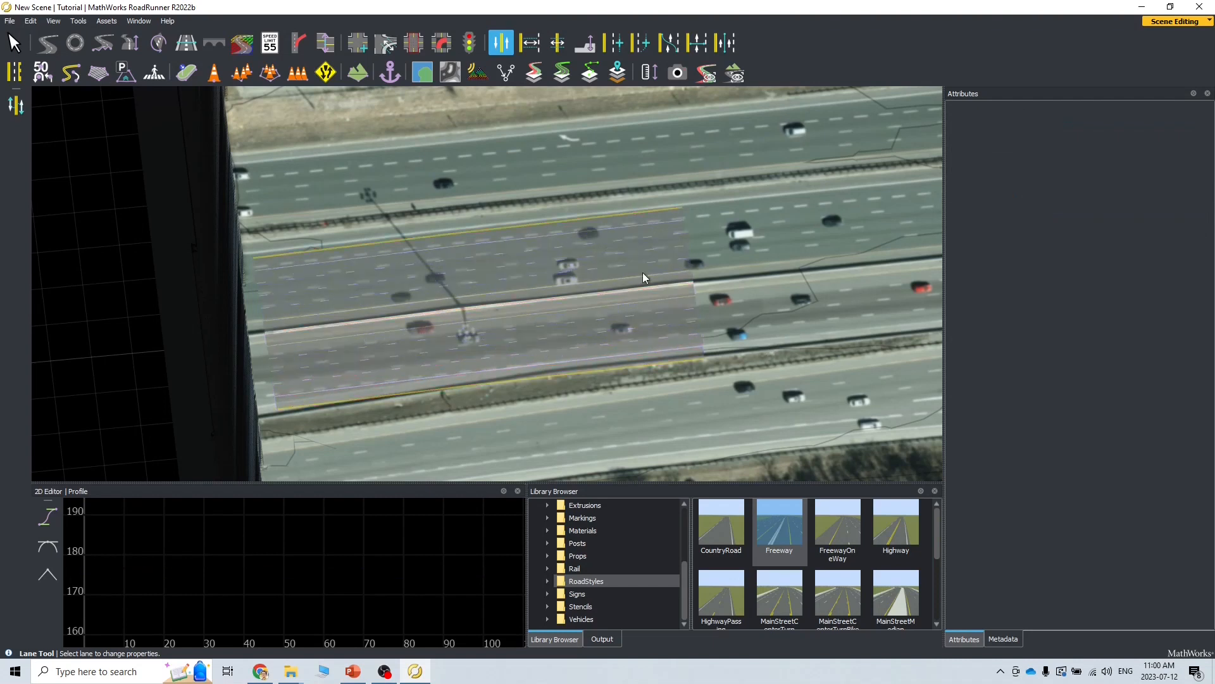
# Step: Extend the remaining freeway road eastward from its end control point along the median to a total length of about 160 m
pyautogui.click(49, 50)
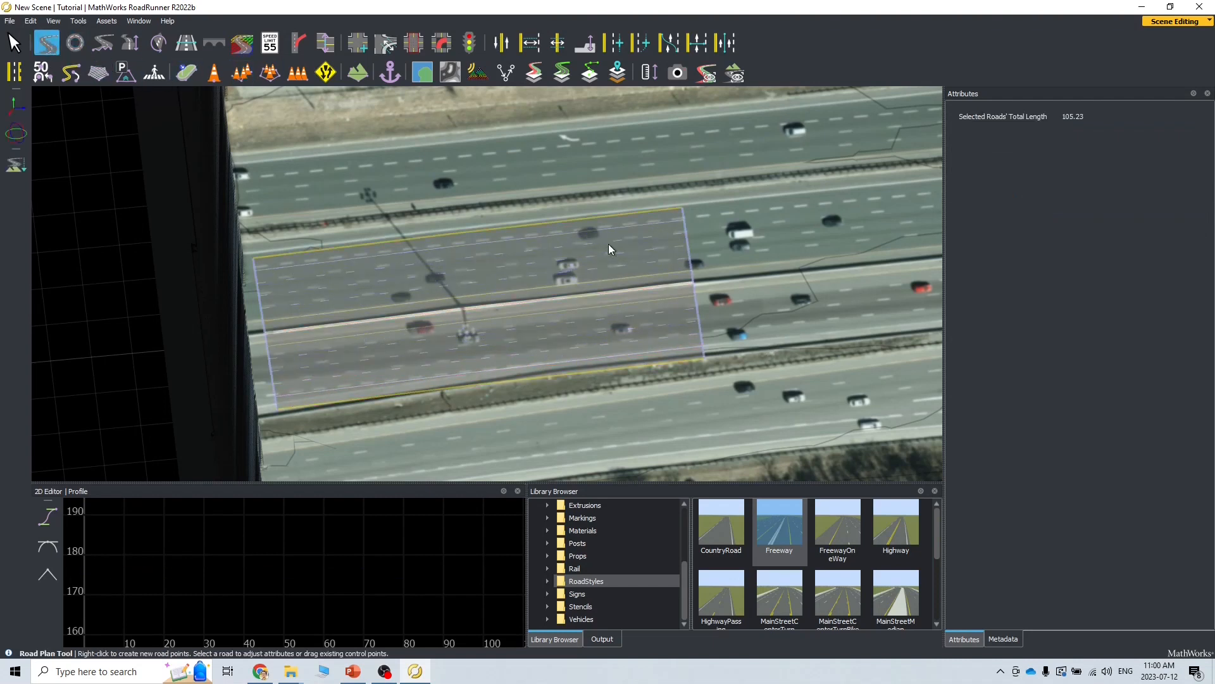
pyautogui.click(679, 306)
pyautogui.scroll(2, 645, 321)
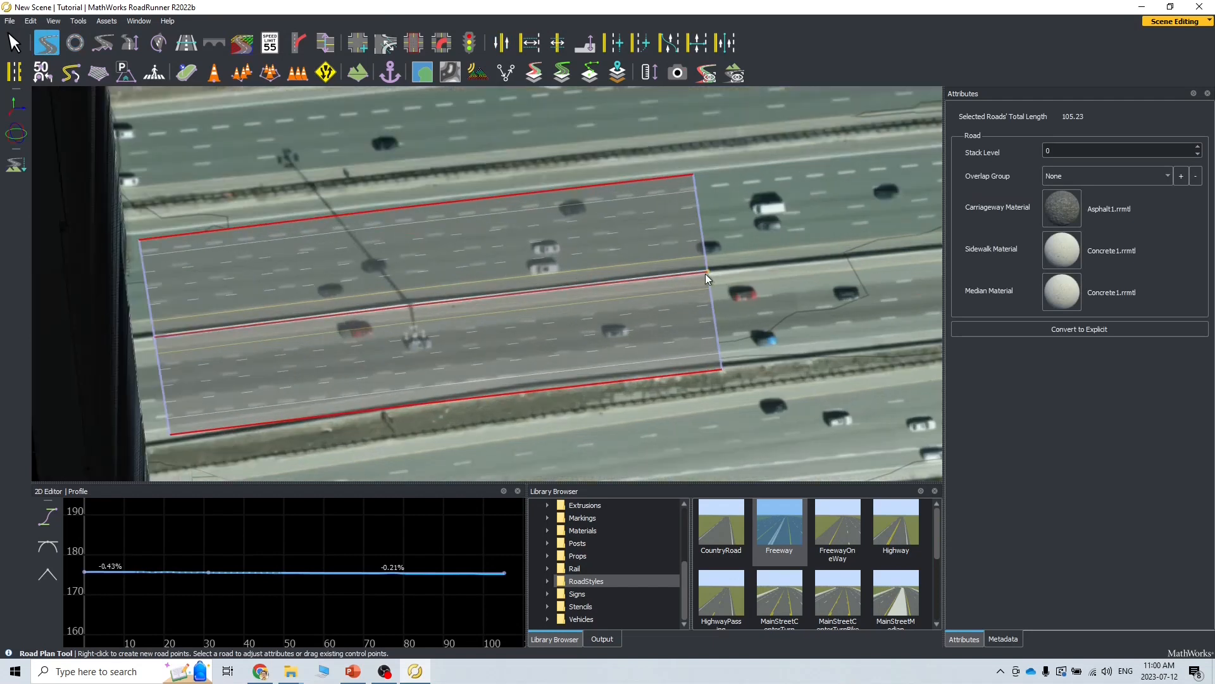
pyautogui.click(707, 272)
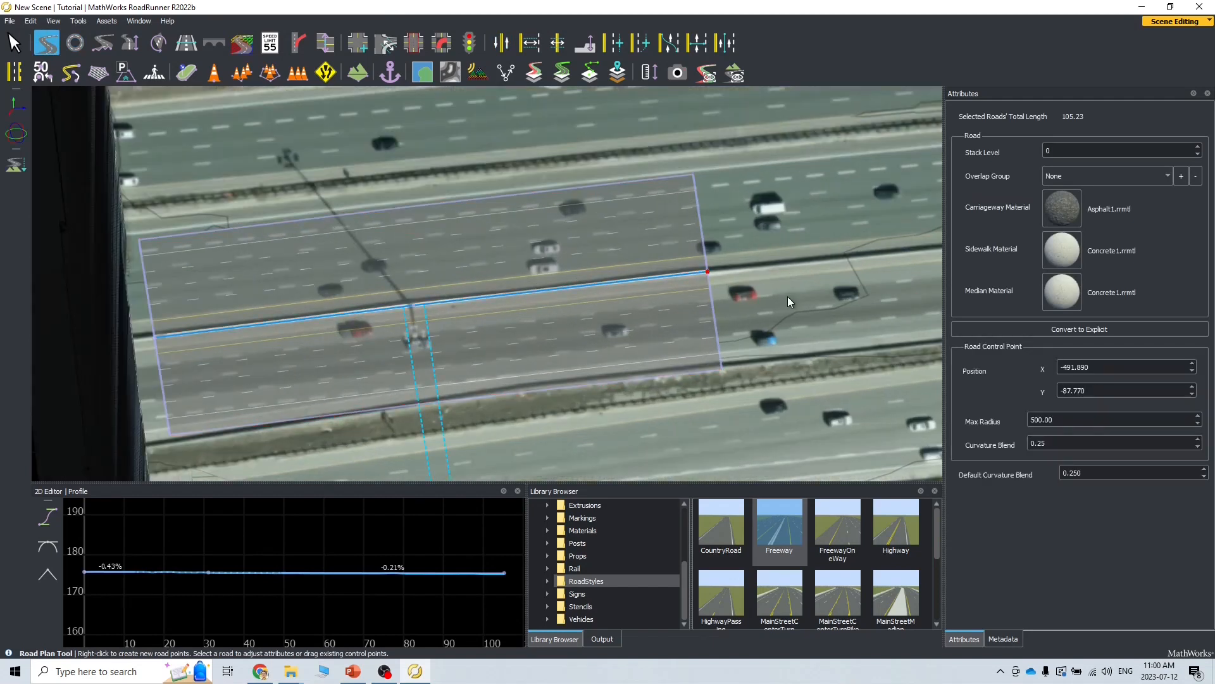
pyautogui.scroll(-2, 787, 296)
pyautogui.rightClick(817, 264)
# Step: Continue the road eastward with further control points along the median to a total length of about 365 m
pyautogui.moveTo(883, 282); pyautogui.dragTo(346, 320, button='middle')
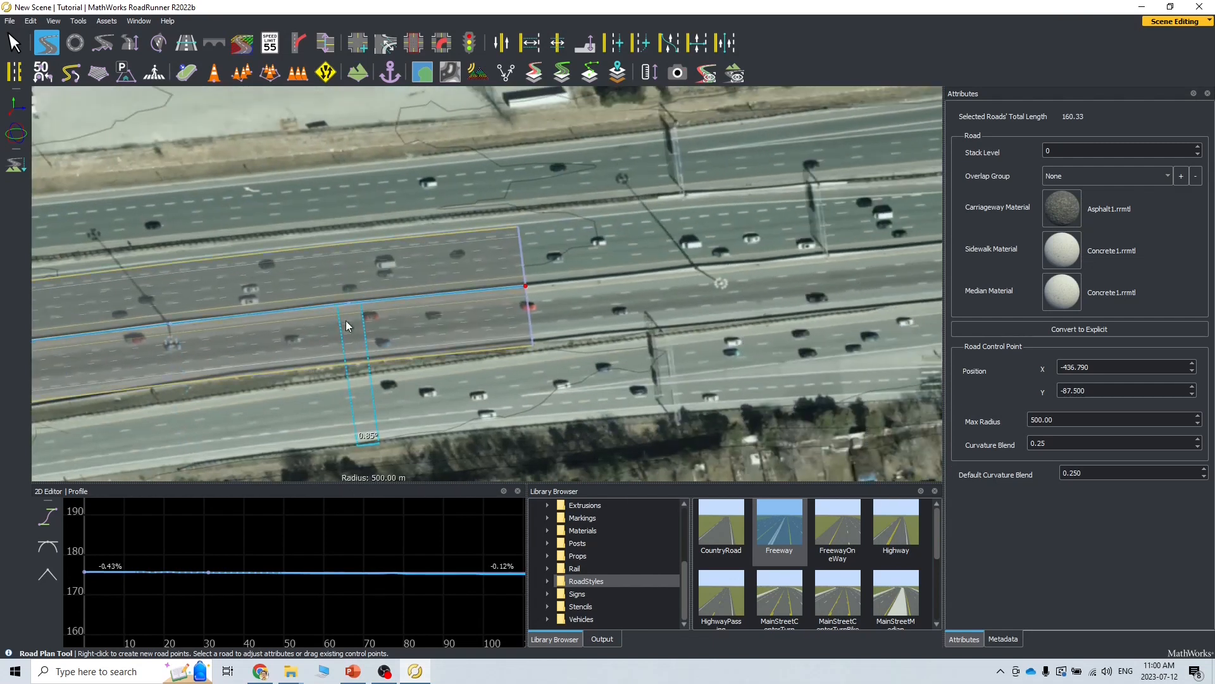
pyautogui.click(223, 329)
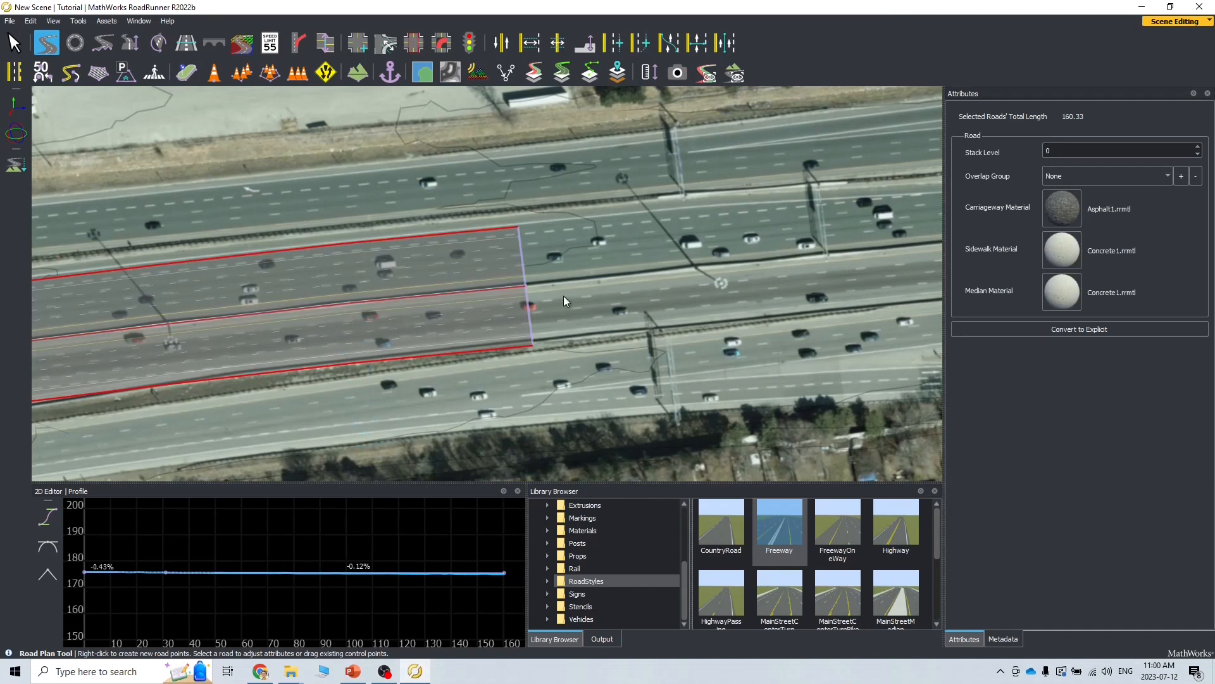
pyautogui.click(525, 285)
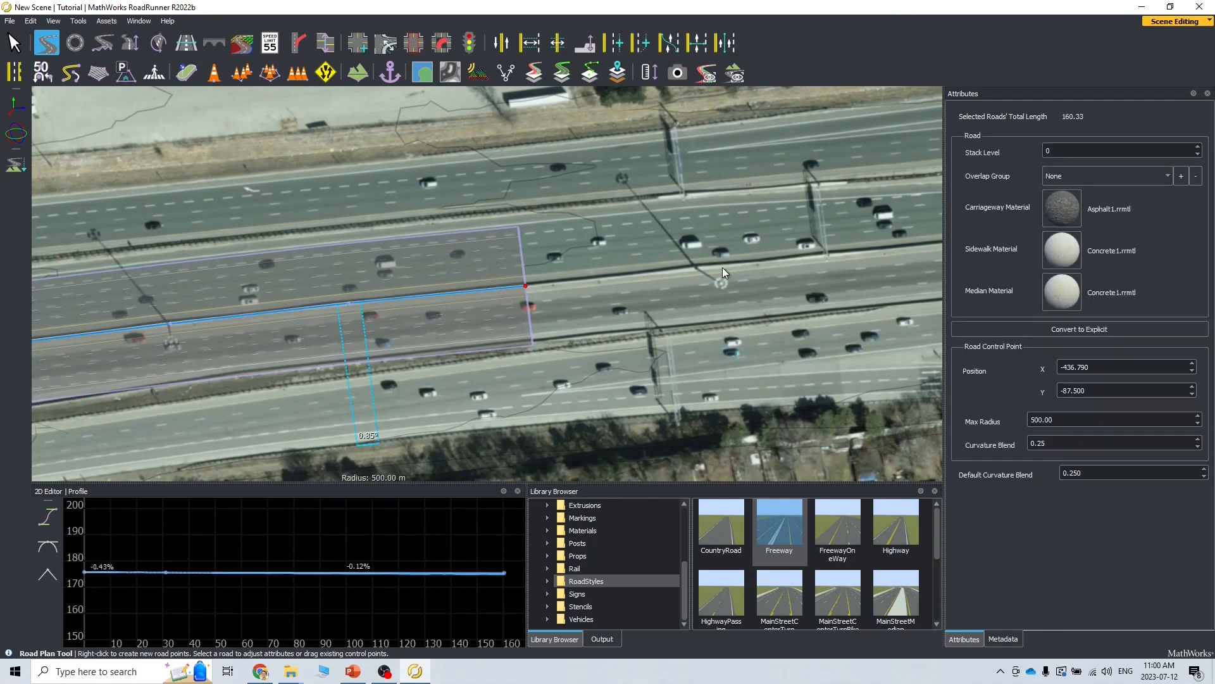
pyautogui.rightClick(724, 267)
pyautogui.moveTo(817, 288); pyautogui.dragTo(485, 291, button='middle')
pyautogui.rightClick(448, 290)
pyautogui.moveTo(778, 266); pyautogui.dragTo(551, 265, button='middle')
pyautogui.rightClick(509, 261)
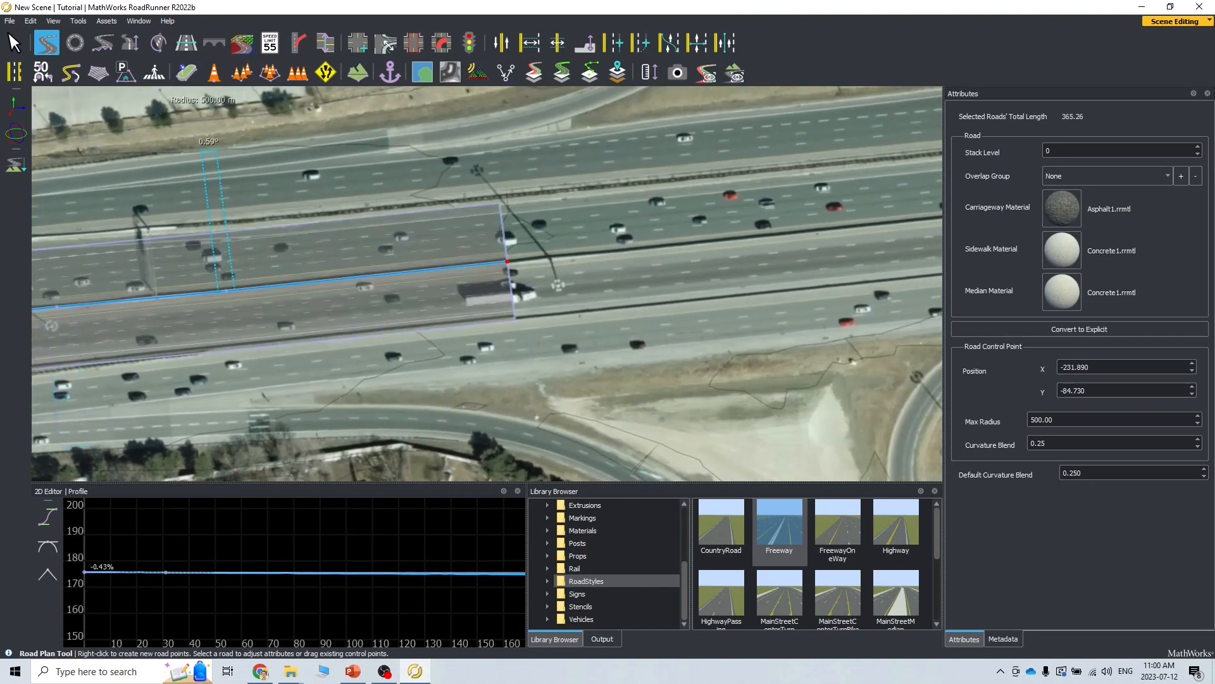
# Step: Add control points along the median past the overpass, extending the road to a total length of about 786 m
pyautogui.moveTo(886, 264); pyautogui.dragTo(636, 263, button='middle')
pyautogui.rightClick(550, 241)
pyautogui.moveTo(937, 209); pyautogui.dragTo(560, 217, button='middle')
pyautogui.rightClick(359, 237)
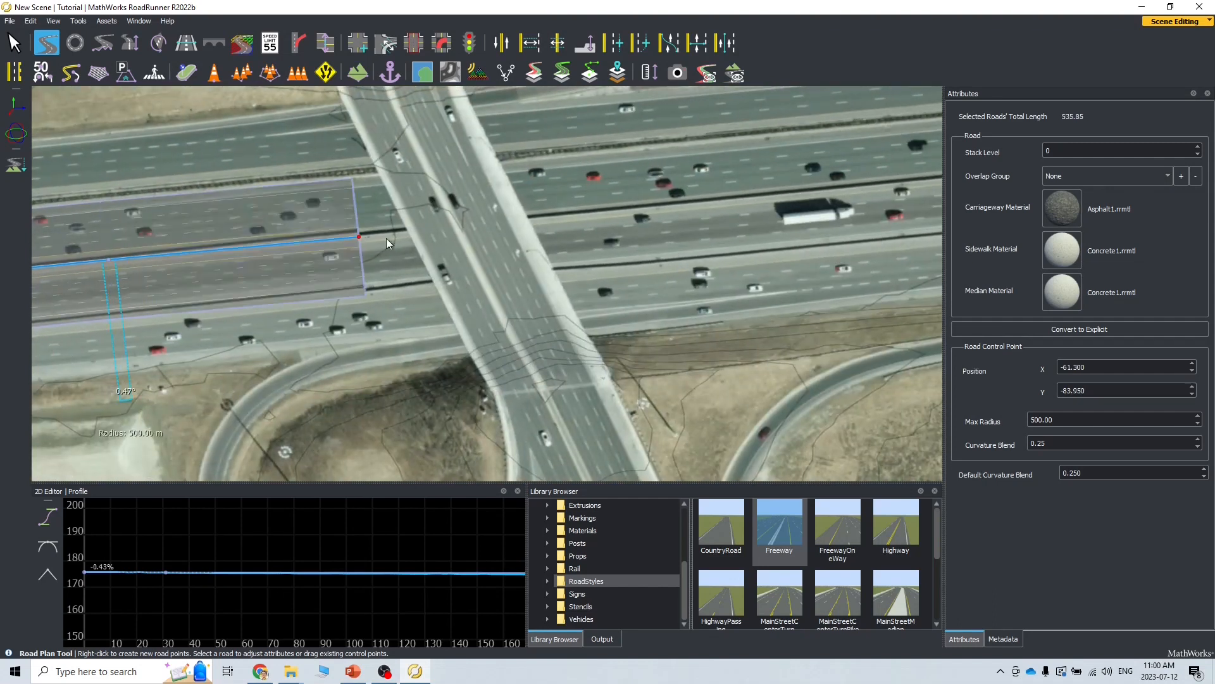
pyautogui.rightClick(668, 212)
pyautogui.moveTo(930, 190); pyautogui.dragTo(630, 220, button='middle')
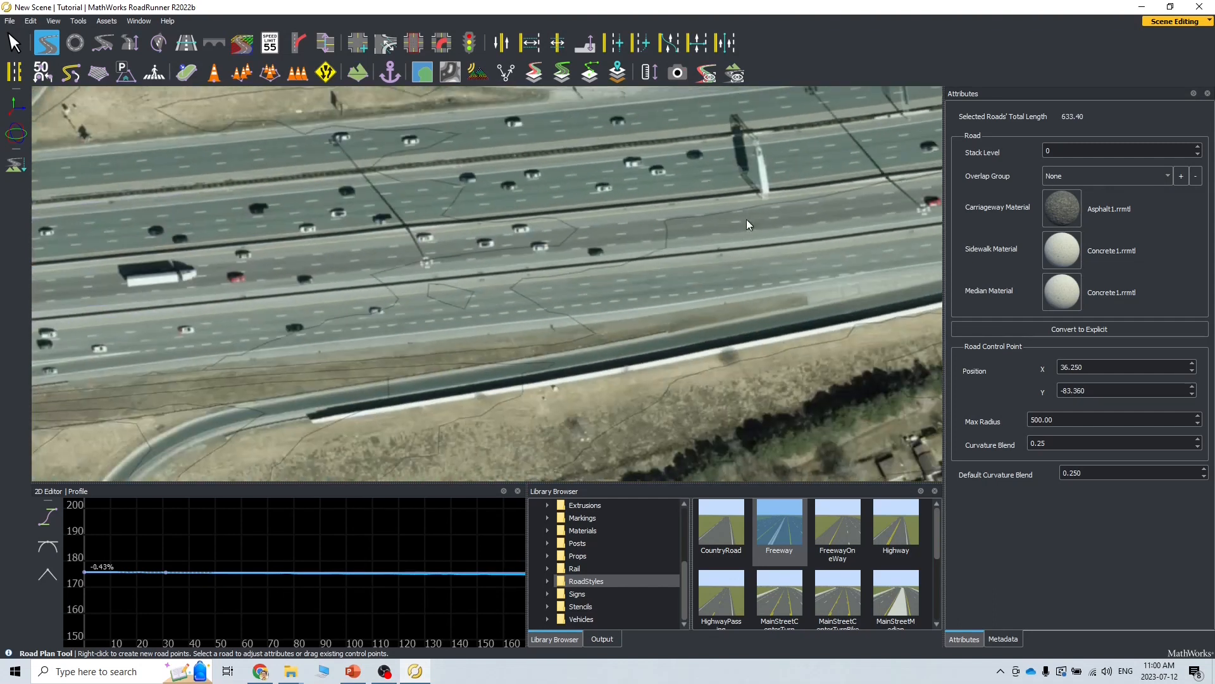
pyautogui.rightClick(488, 221)
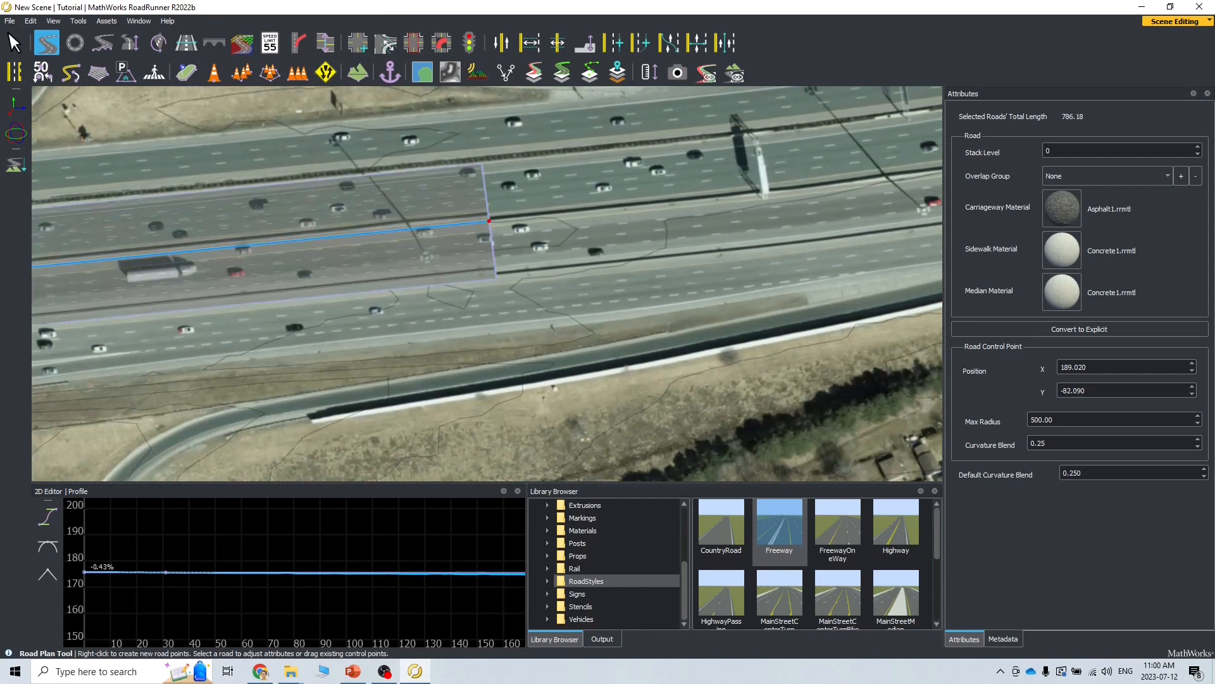
# Step: Extend the freeway road with further control points along the median to the imagery's eastern edge, reaching a total length of about 1183 m
pyautogui.moveTo(934, 196); pyautogui.dragTo(701, 221, button='middle')
pyautogui.rightClick(492, 189)
pyautogui.moveTo(930, 190); pyautogui.dragTo(645, 197, button='middle')
pyautogui.rightClick(431, 184)
pyautogui.rightClick(583, 149)
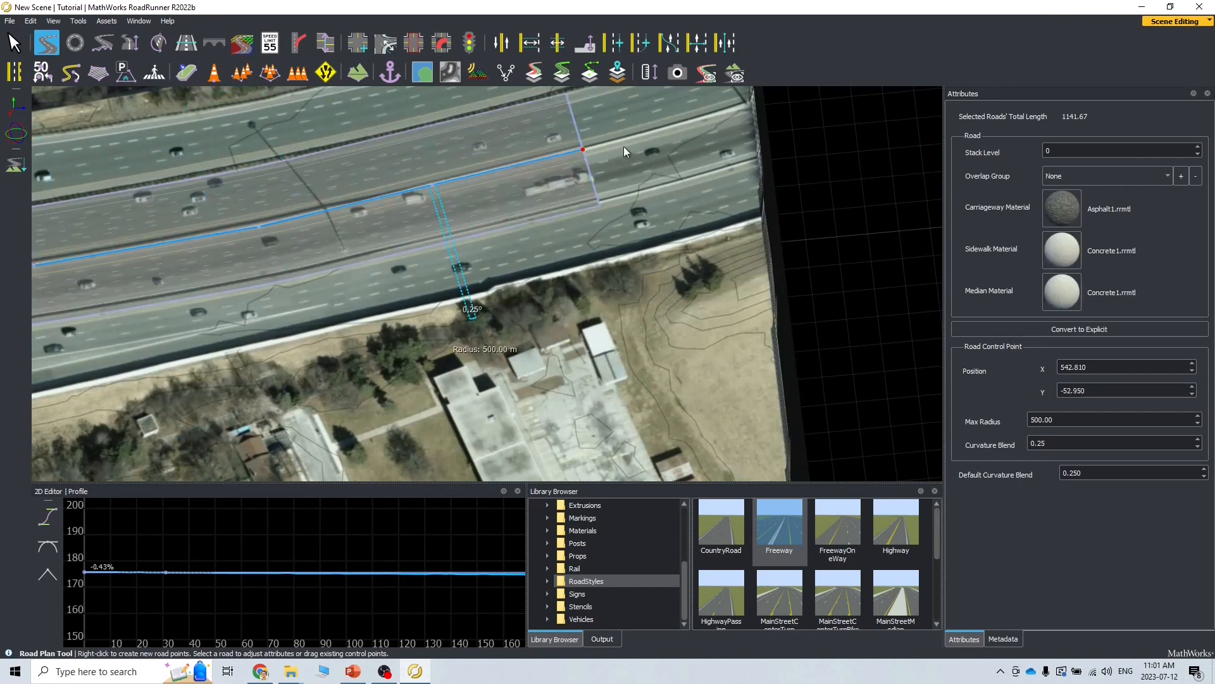
pyautogui.rightClick(708, 116)
pyautogui.moveTo(54, 332); pyautogui.dragTo(256, 312, button='middle')
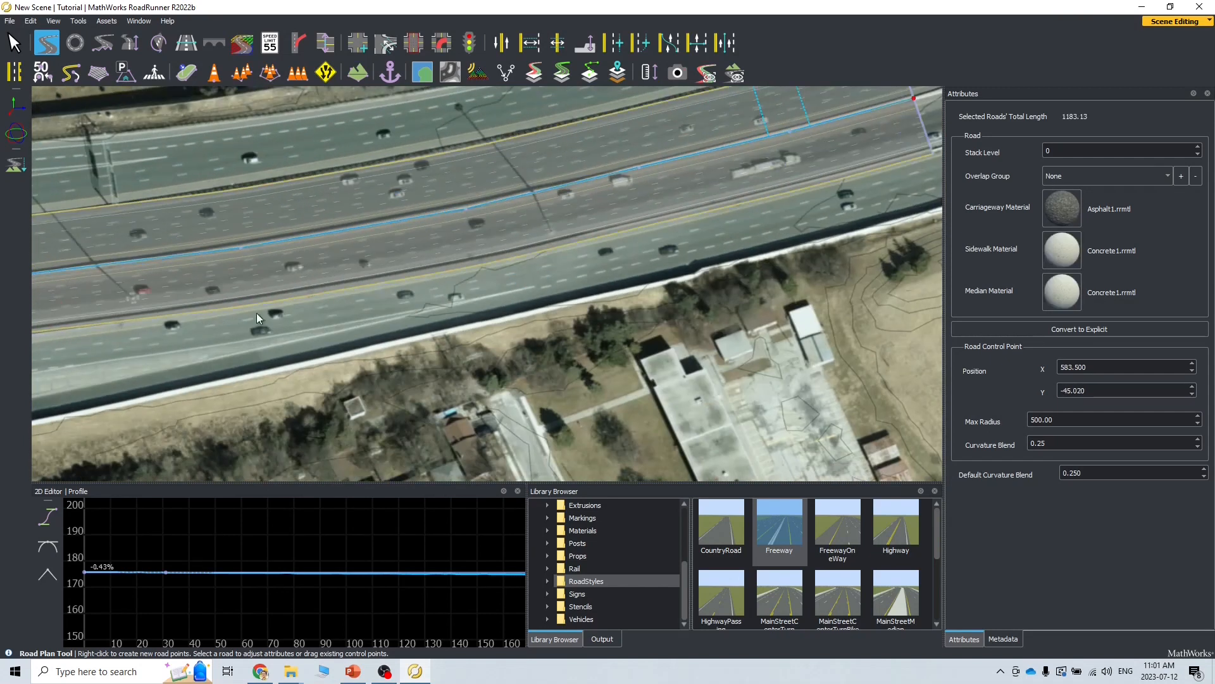
# Step: Select the whole freeway road and project it onto the terrain surface
pyautogui.scroll(-5, 222, 335)
pyautogui.scroll(-1, 221, 336)
pyautogui.moveTo(76, 380); pyautogui.dragTo(155, 369, button='middle')
pyautogui.scroll(2, 279, 377)
pyautogui.scroll(1, 299, 377)
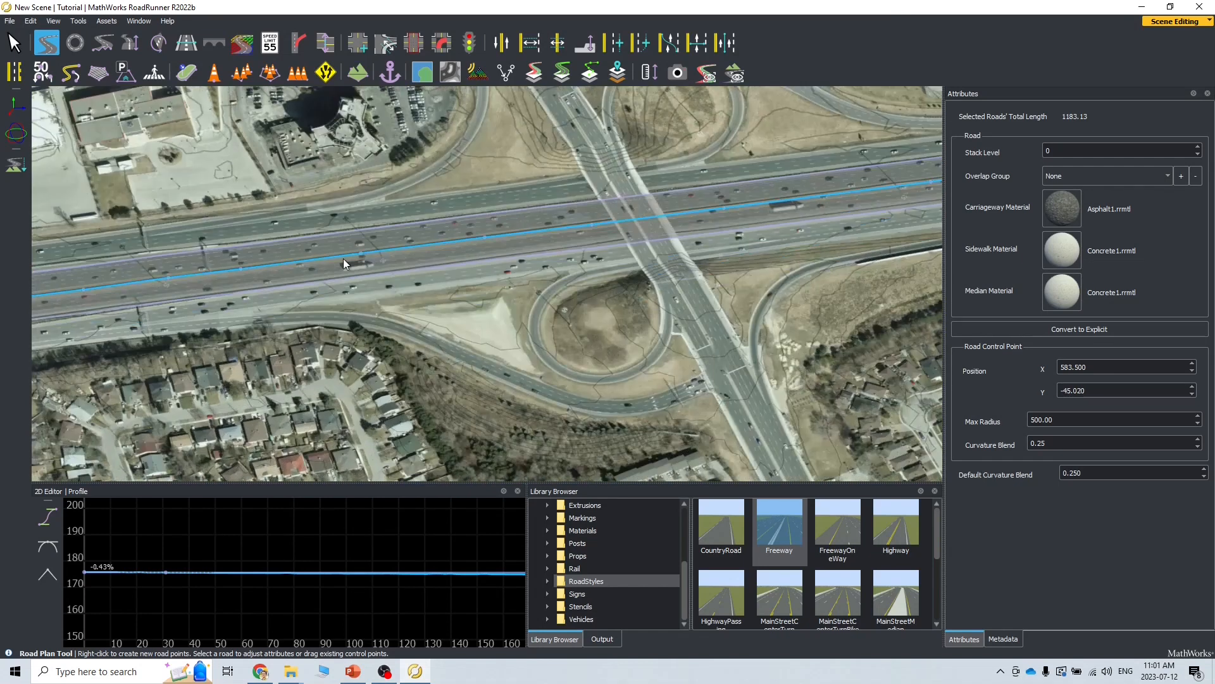
pyautogui.click(263, 276)
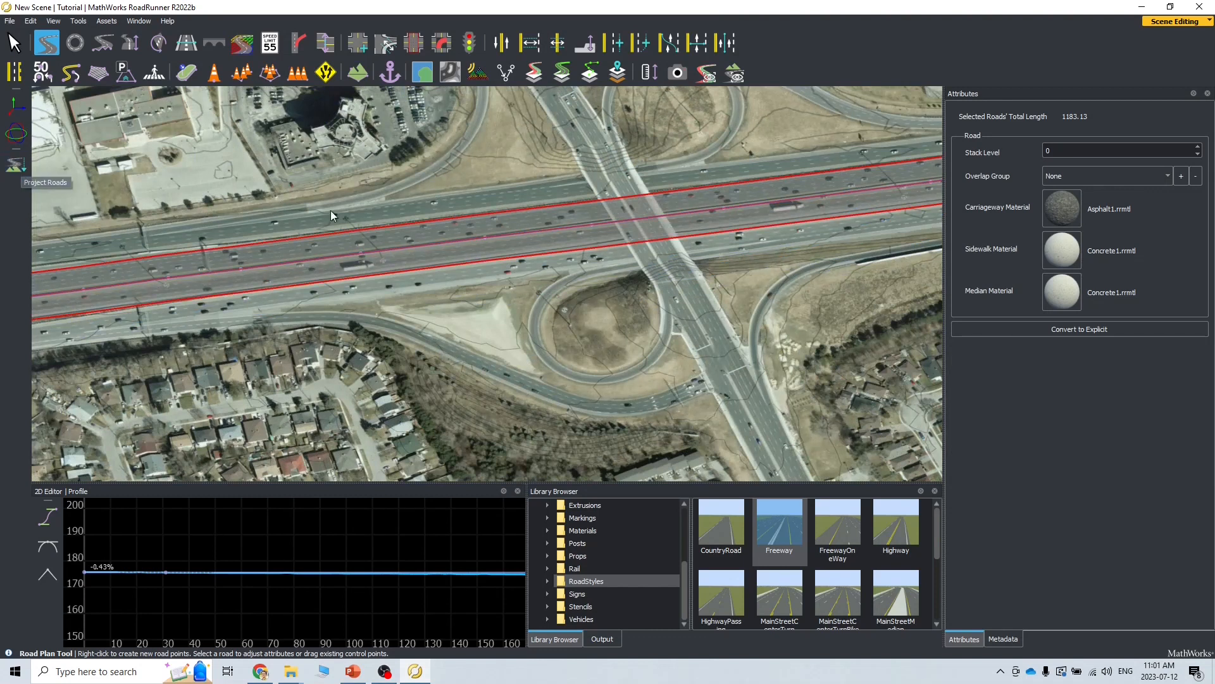
pyautogui.click(18, 162)
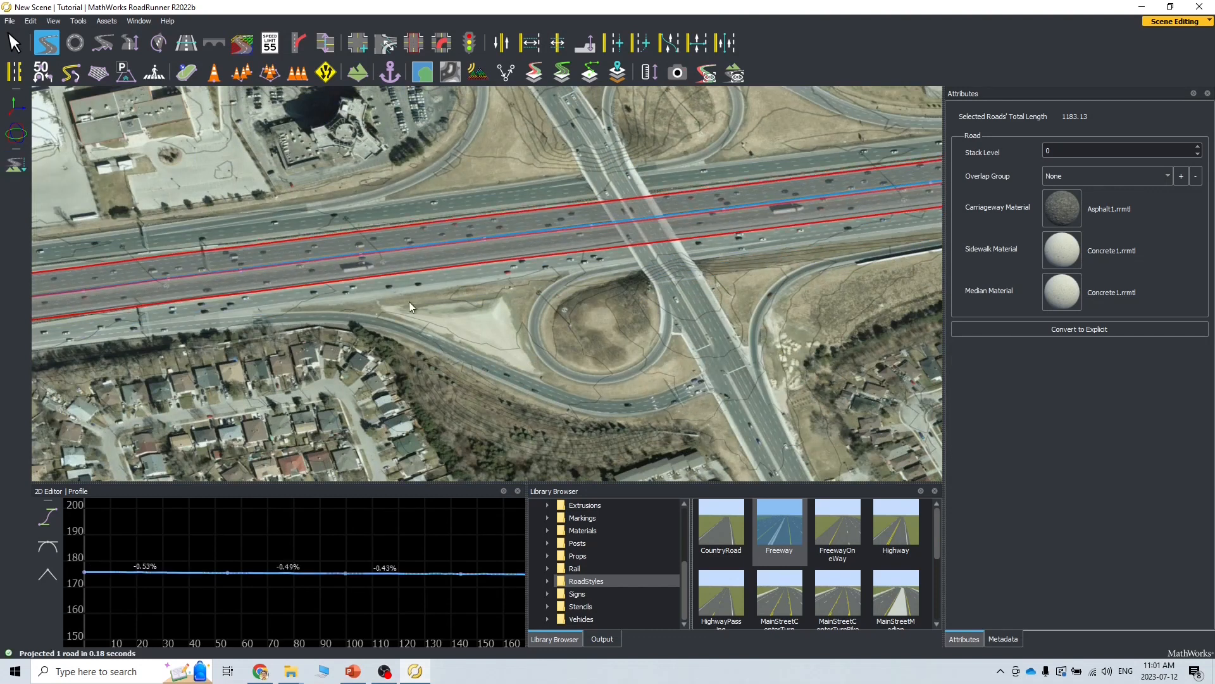
# Step: Examine the full length of the projected road across the interchange from different view angles
pyautogui.keyDown('alt'); pyautogui.moveTo(506, 294); pyautogui.dragTo(516, 335); pyautogui.keyUp('alt')
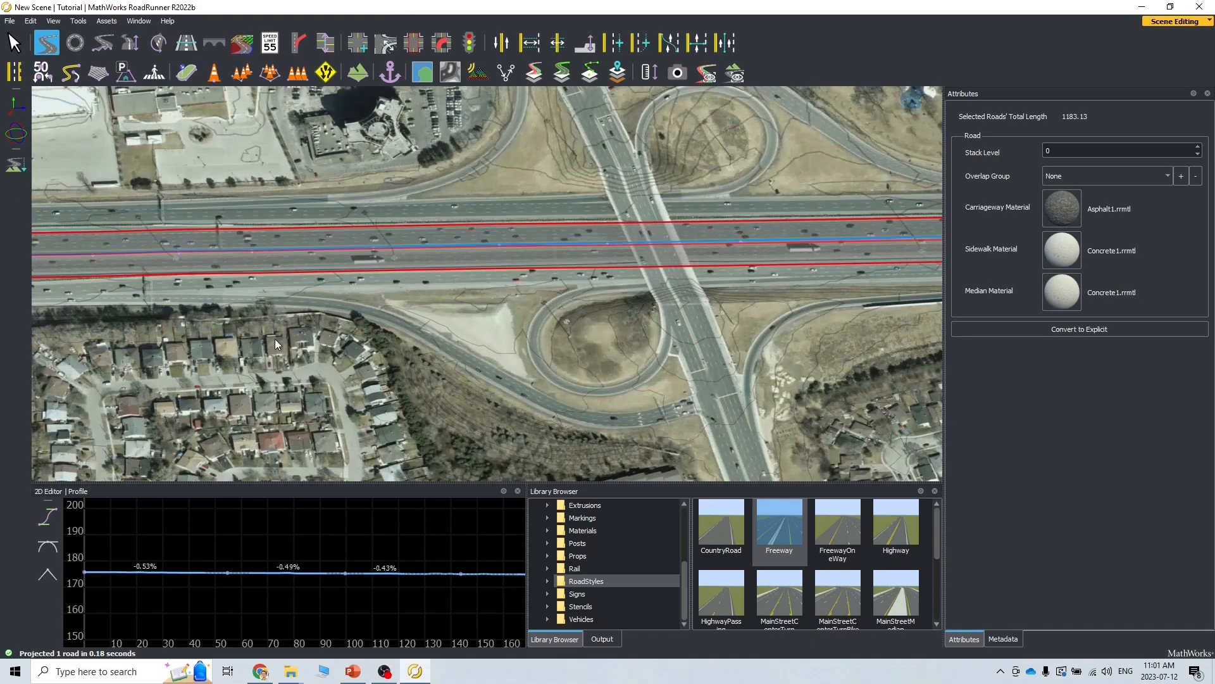
pyautogui.scroll(-3, 275, 339)
pyautogui.scroll(-2, 275, 338)
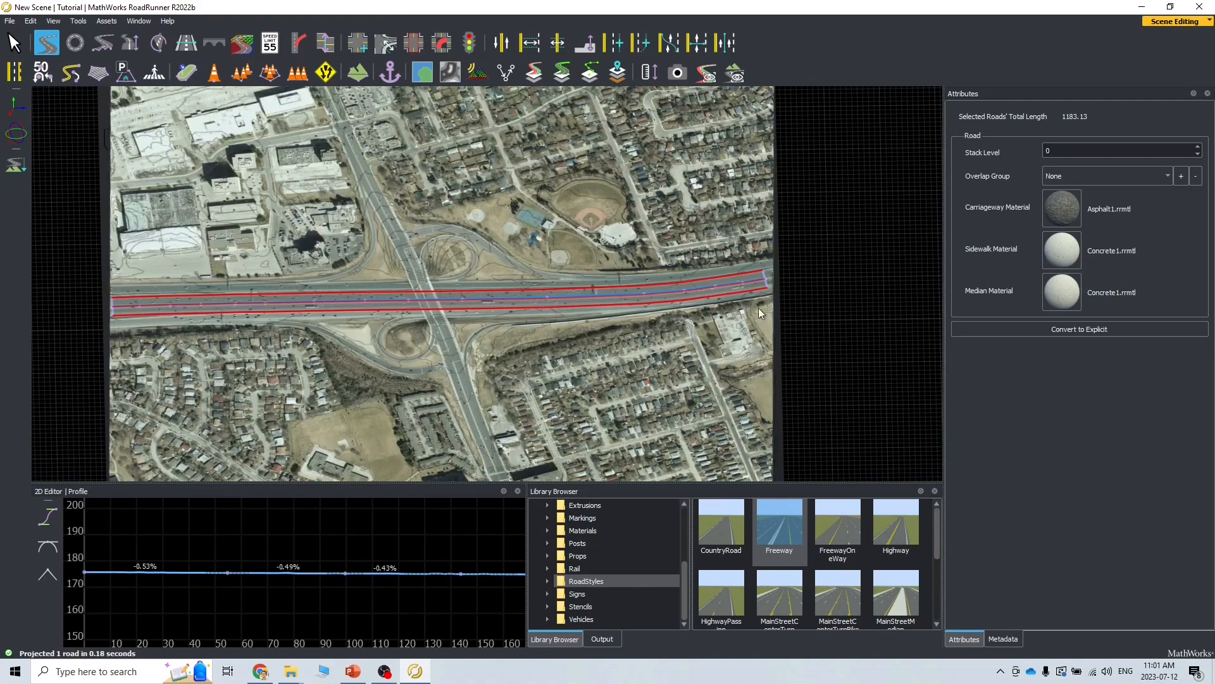
pyautogui.click(539, 361)
pyautogui.keyDown('alt'); pyautogui.moveTo(441, 364); pyautogui.dragTo(439, 333); pyautogui.keyUp('alt')
pyautogui.scroll(-5, 439, 333)
pyautogui.scroll(8, 448, 340)
pyautogui.keyDown('alt'); pyautogui.moveTo(382, 256); pyautogui.dragTo(320, 275); pyautogui.keyUp('alt')
pyautogui.scroll(-5, 320, 275)
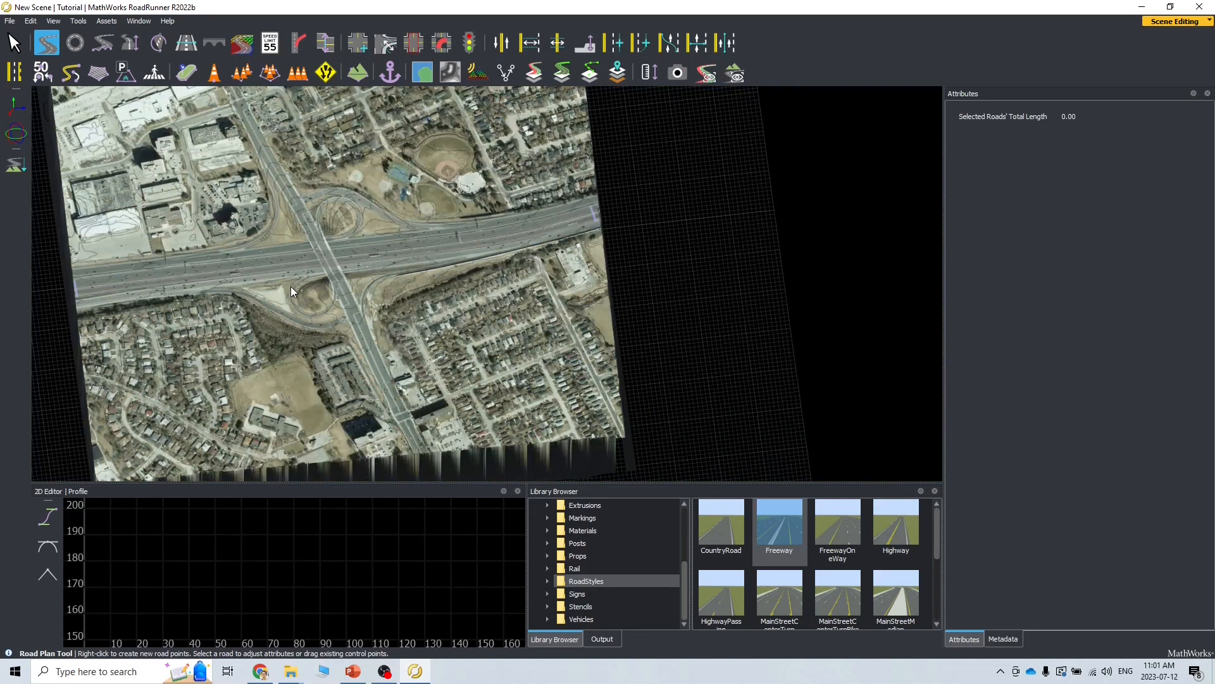
# Step: Inspect how the road's median and lane markings line up with the aerial imagery near the western end
pyautogui.scroll(8, 100, 273)
pyautogui.keyDown('alt'); pyautogui.moveTo(204, 393); pyautogui.dragTo(350, 350, button='middle'); pyautogui.keyUp('alt')
pyautogui.scroll(4, 521, 370)
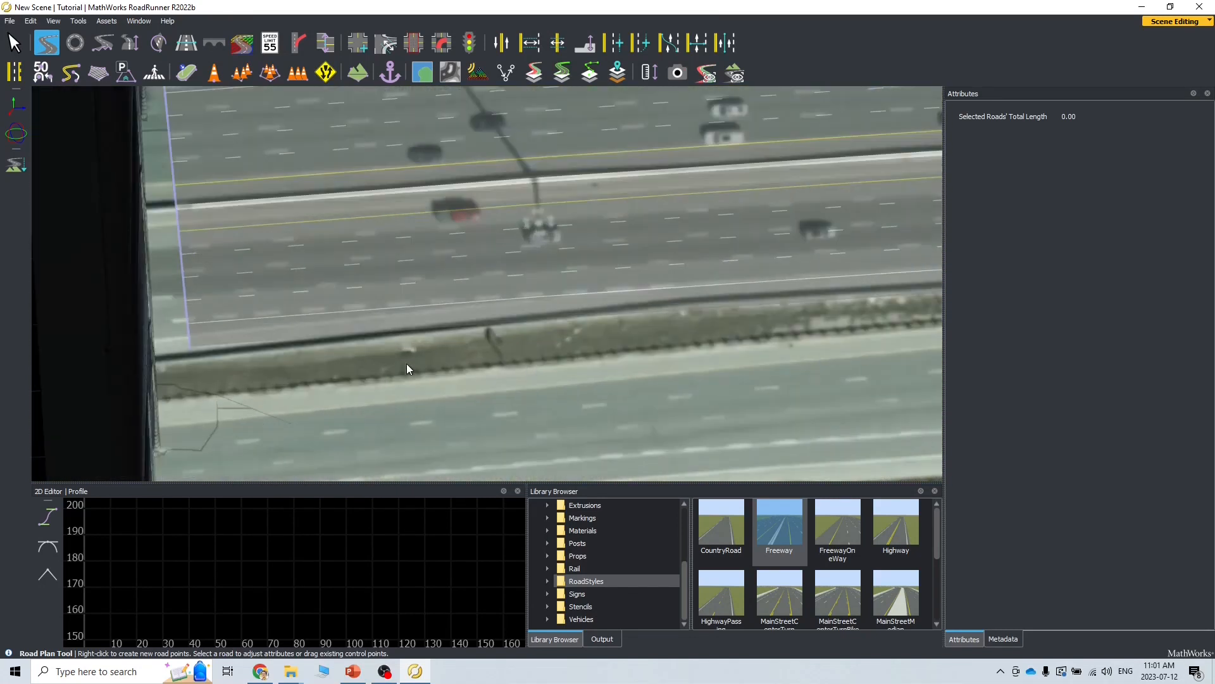
pyautogui.scroll(-1, 407, 362)
pyautogui.moveTo(427, 352)
pyautogui.keyDown('alt'); pyautogui.mouseDown()
pyautogui.moveTo(426, 329)
pyautogui.moveTo(429, 353)
pyautogui.mouseUp(); pyautogui.keyUp('alt')
pyautogui.scroll(3, 246, 291)
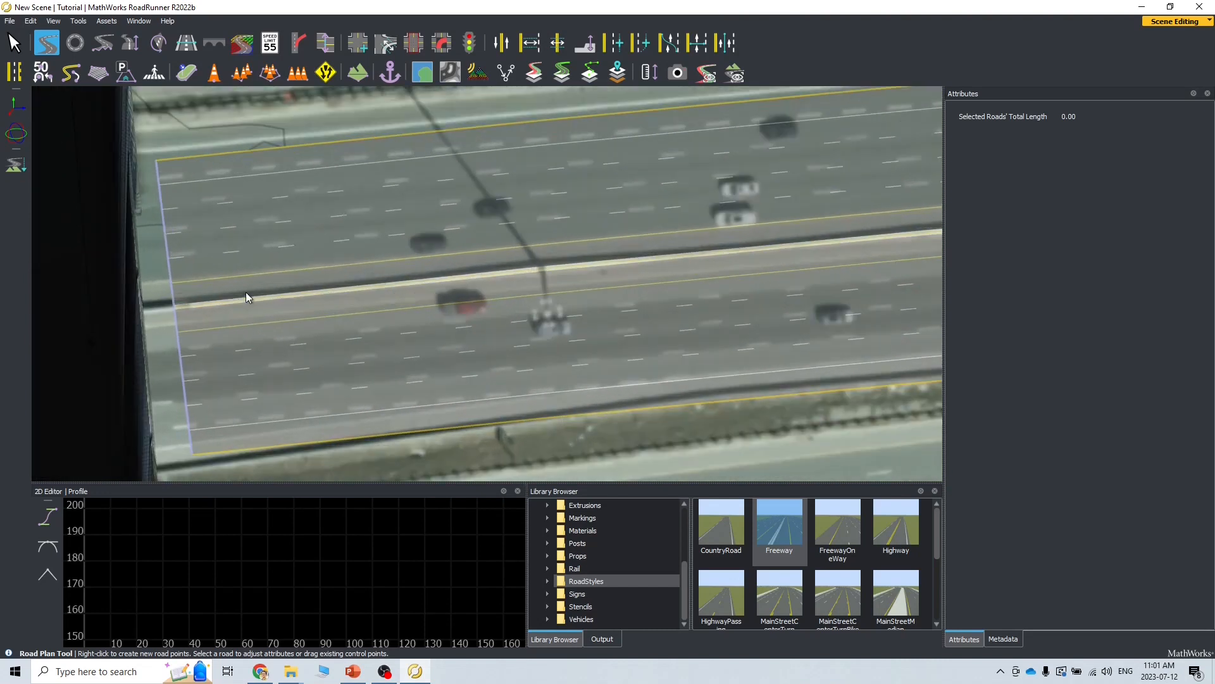
pyautogui.scroll(-1, 217, 310)
pyautogui.scroll(3, 244, 310)
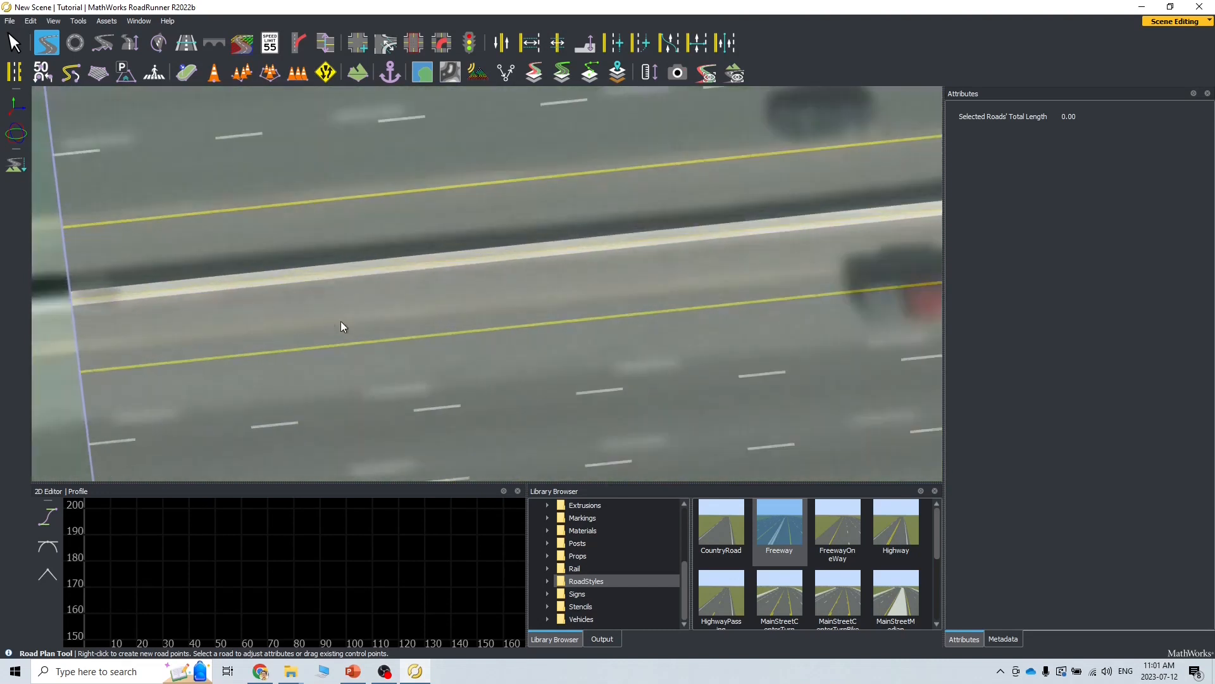
pyautogui.scroll(-2, 342, 323)
pyautogui.keyDown('alt'); pyautogui.moveTo(655, 343); pyautogui.dragTo(212, 390, button='middle'); pyautogui.keyUp('alt')
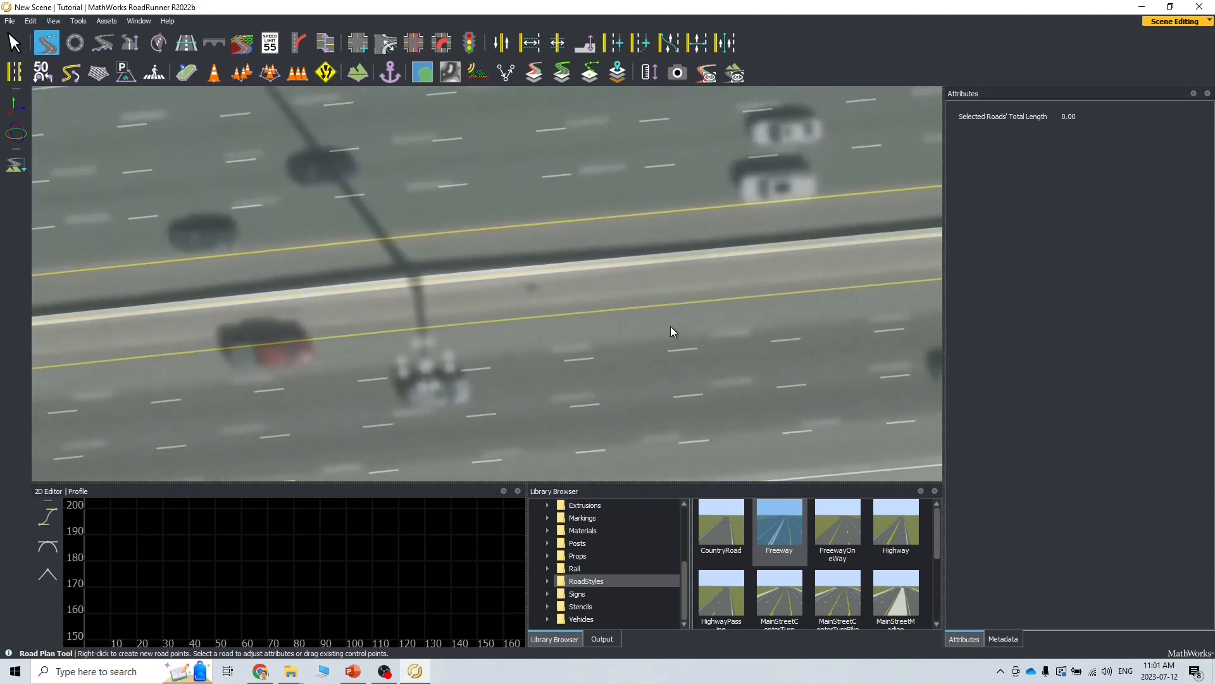
pyautogui.keyDown('alt'); pyautogui.moveTo(670, 325); pyautogui.dragTo(271, 376, button='middle'); pyautogui.keyUp('alt')
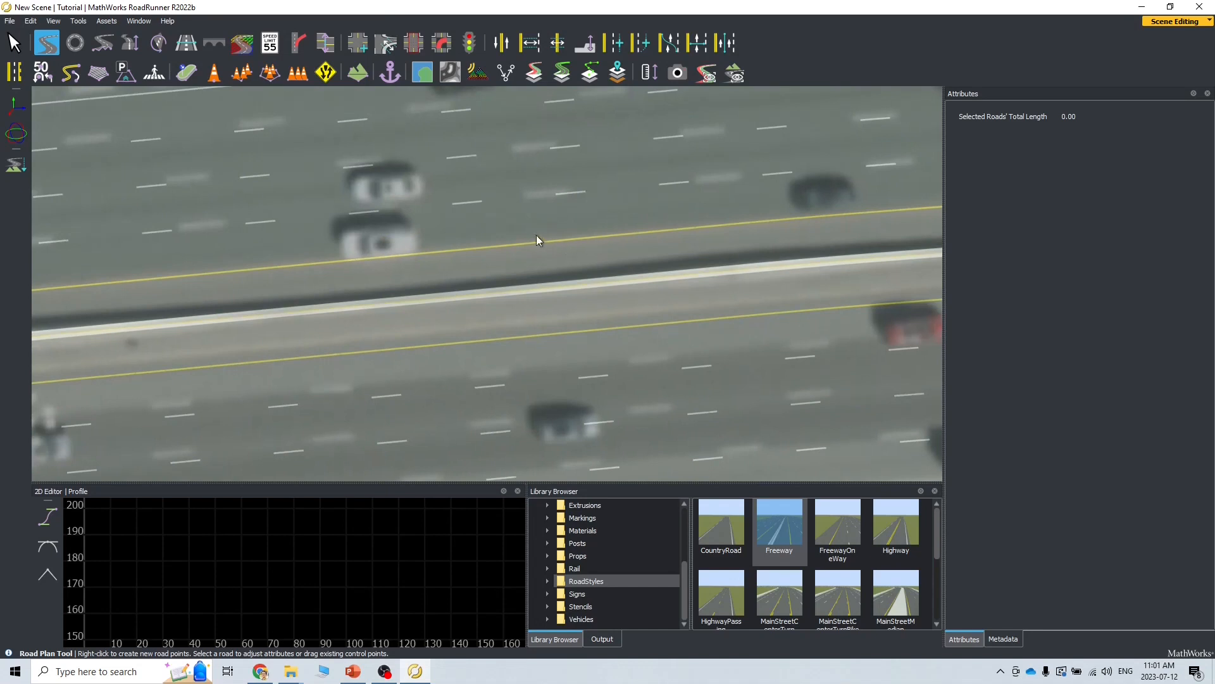
pyautogui.keyDown('alt'); pyautogui.moveTo(582, 238); pyautogui.dragTo(308, 262, button='middle'); pyautogui.keyUp('alt')
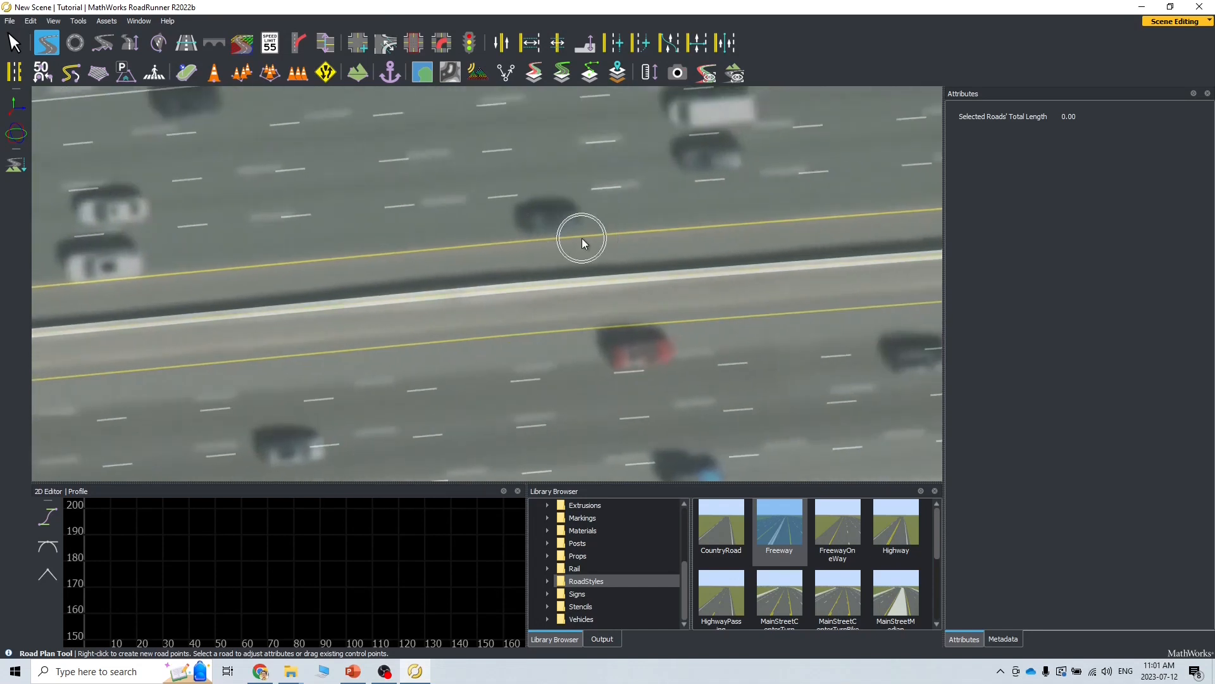
pyautogui.scroll(-2, 583, 238)
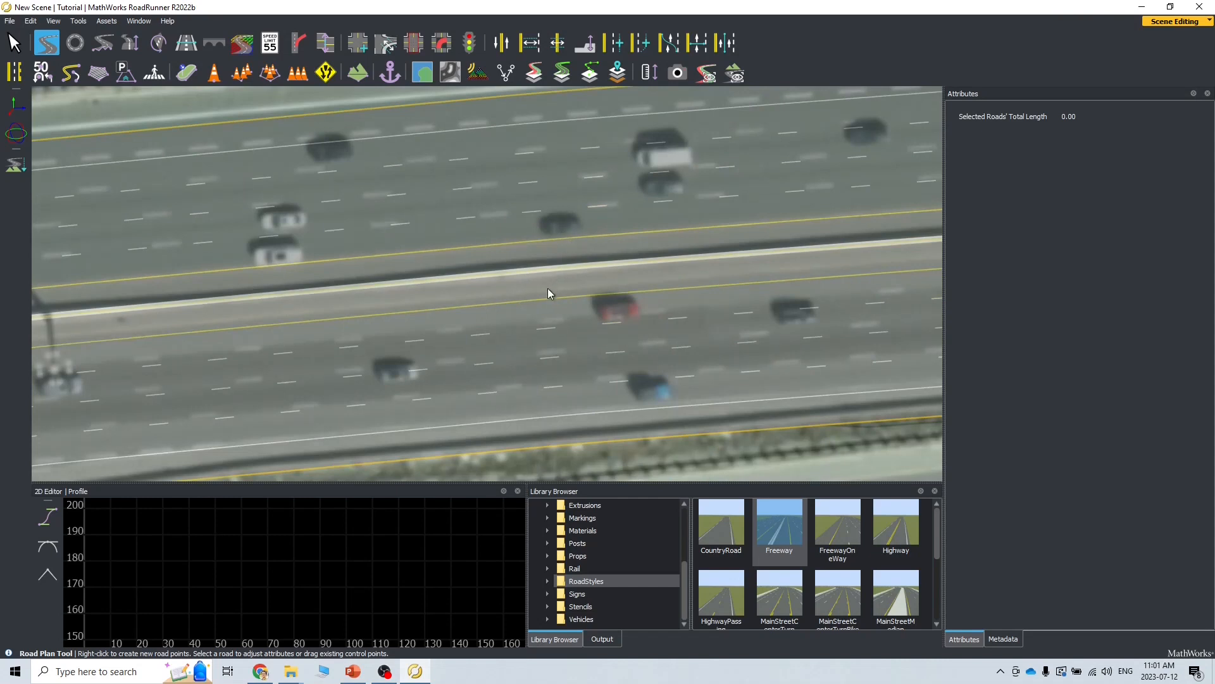
pyautogui.scroll(-5, 533, 304)
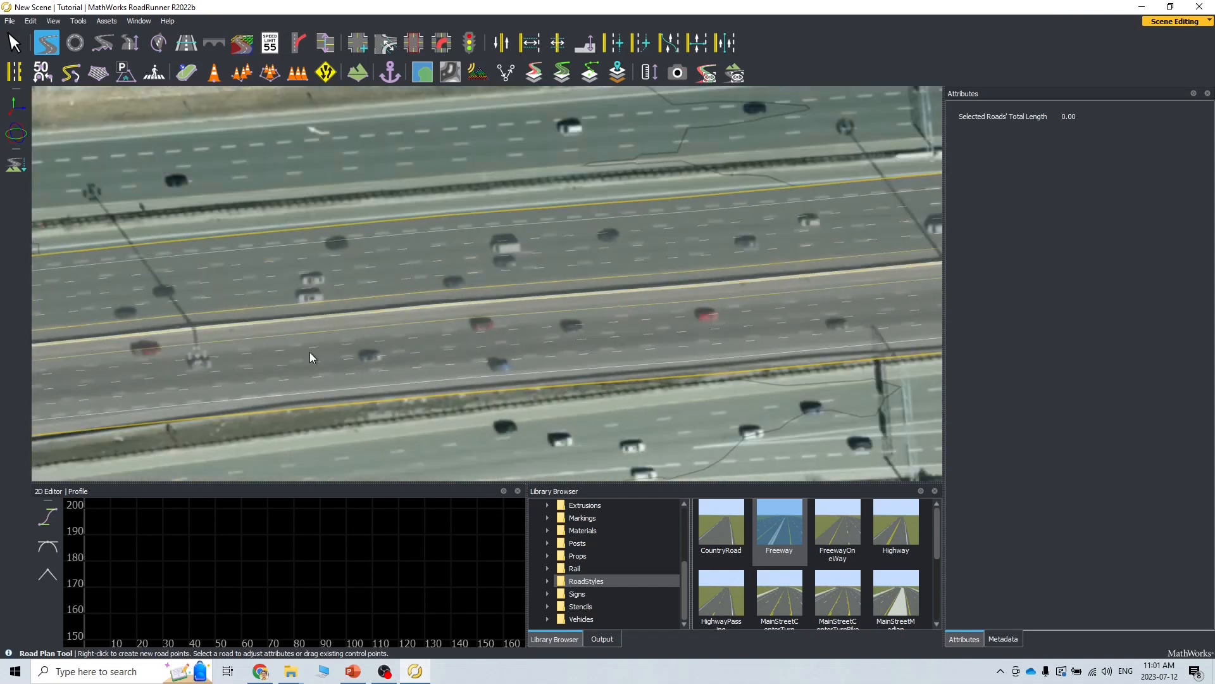
pyautogui.scroll(4, 225, 370)
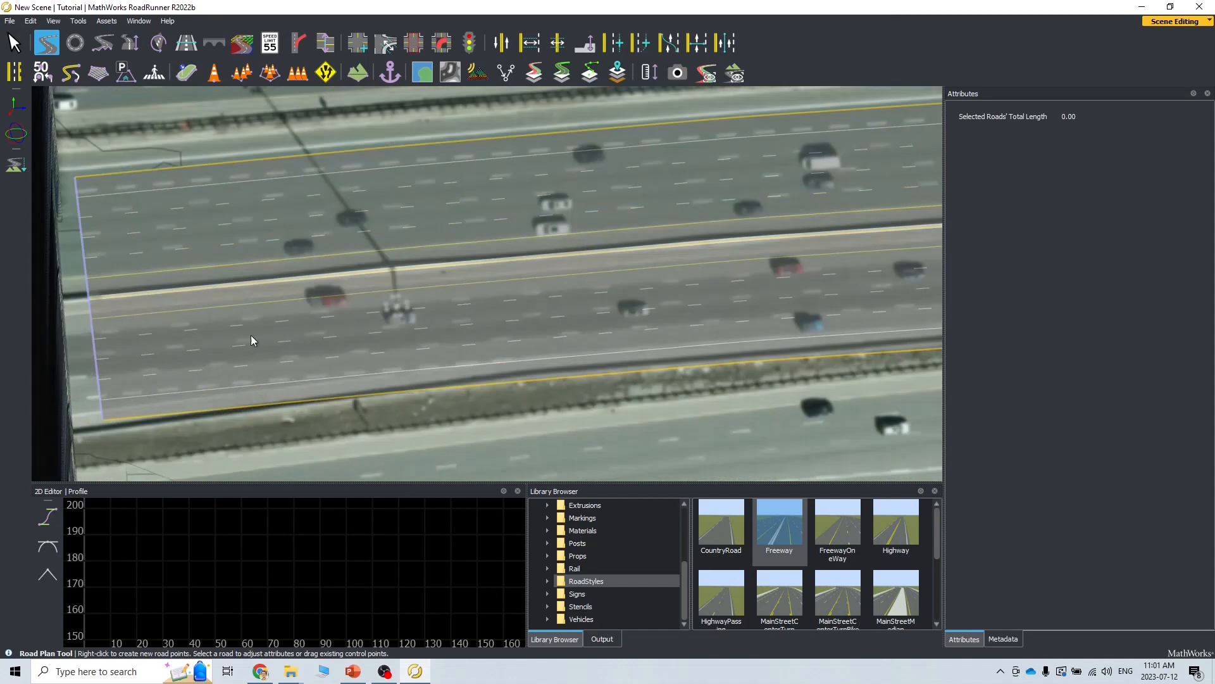
pyautogui.scroll(4, 226, 328)
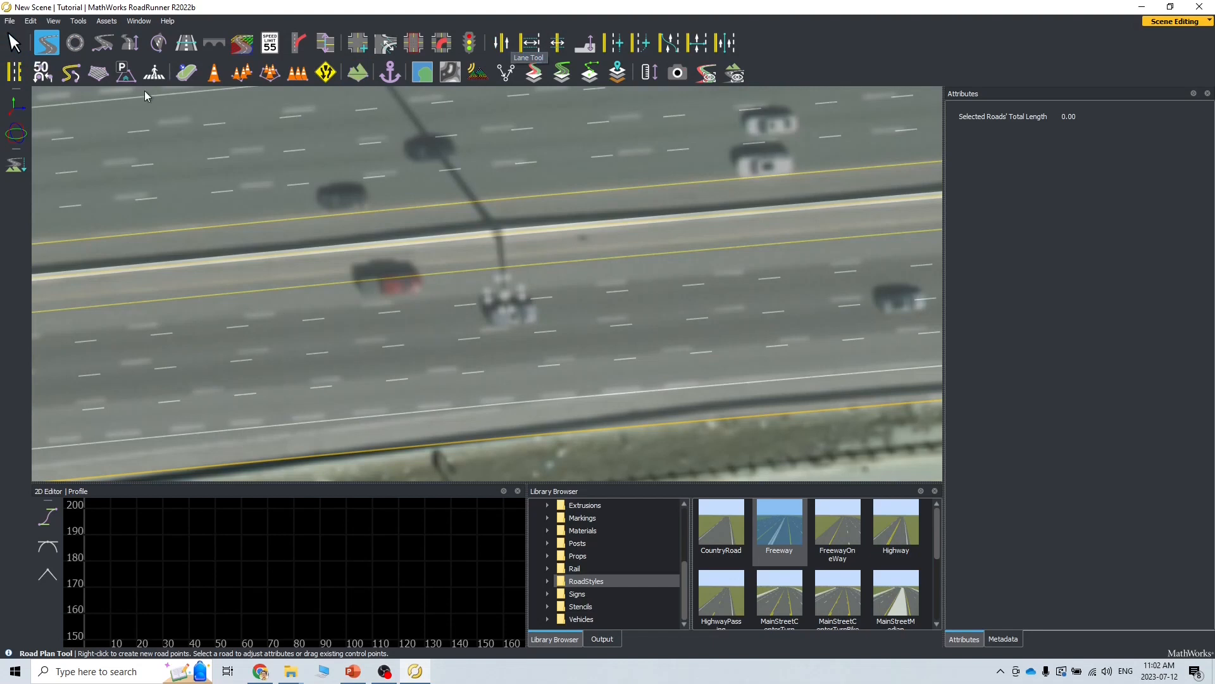
# Step: Move the road's second control point from the west to about X -548.10, Y -88.58 and its western end point to about X -597.21, Y -90.79
pyautogui.click(214, 343)
pyautogui.scroll(-2, 214, 344)
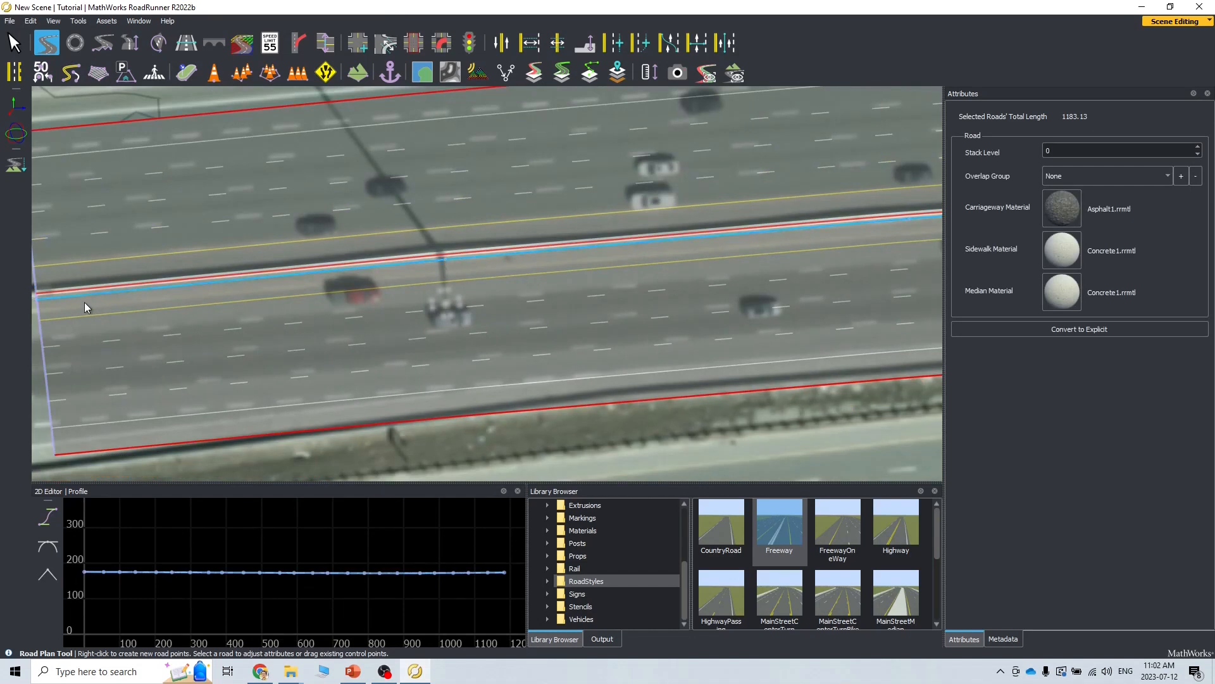
pyautogui.click(446, 260)
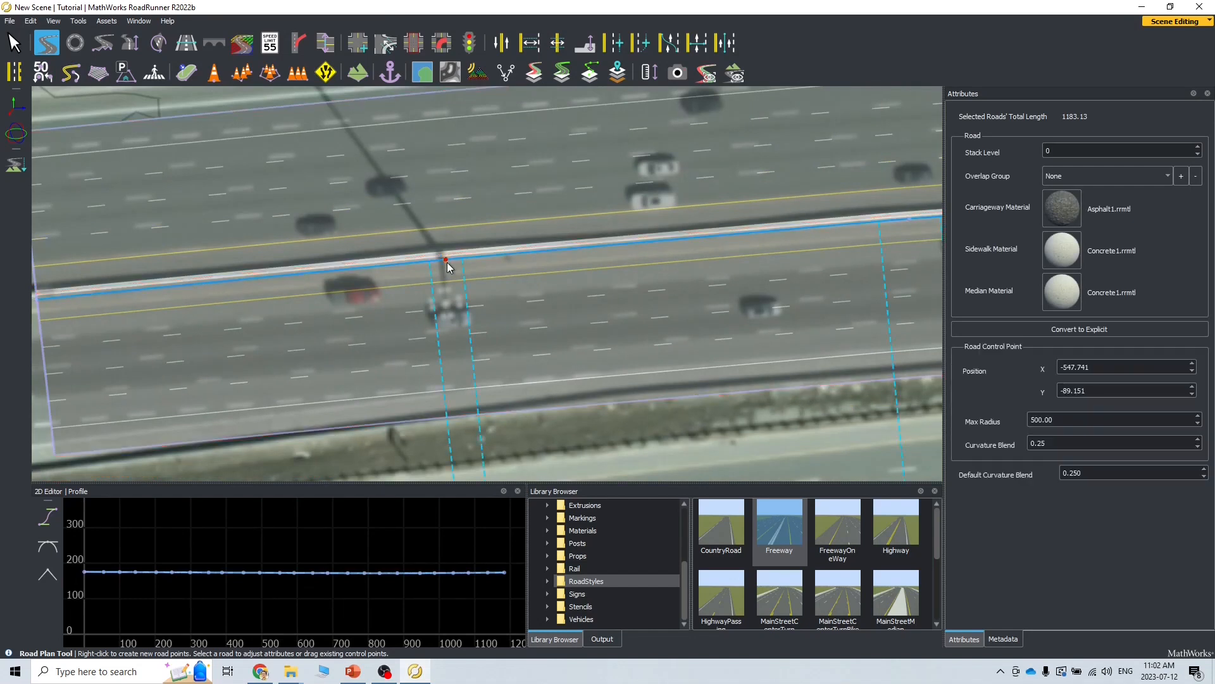
pyautogui.click(911, 219)
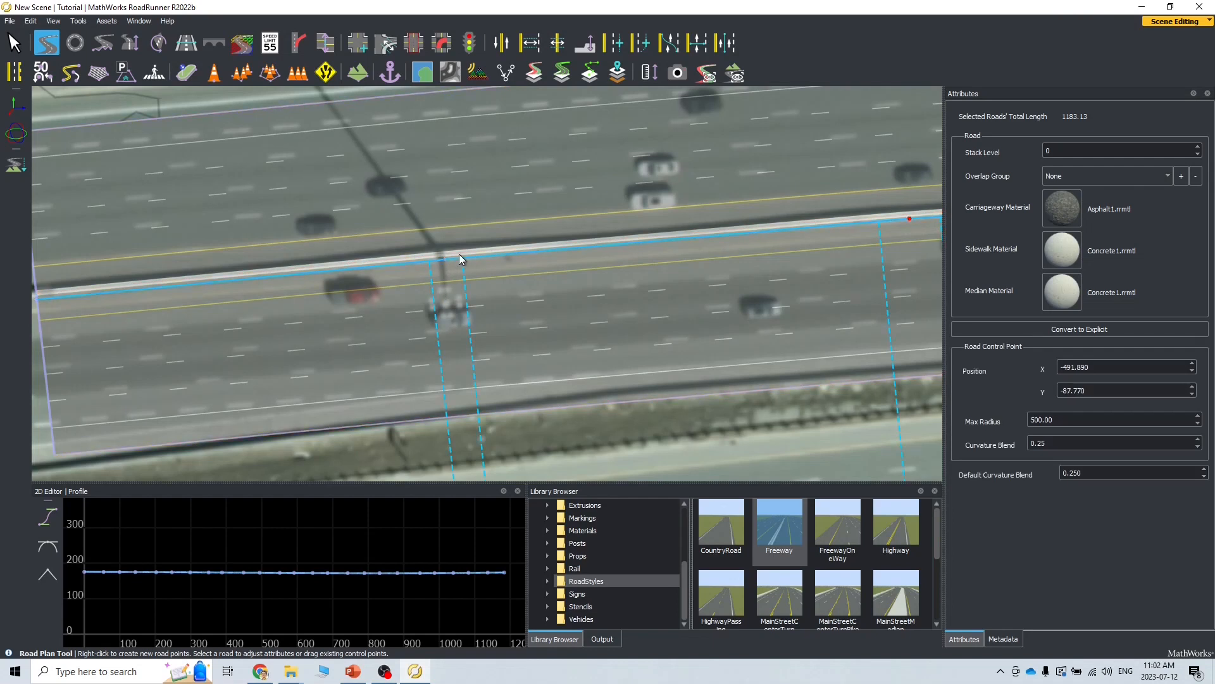
pyautogui.moveTo(445, 262)
pyautogui.mouseDown()
pyautogui.moveTo(445, 231)
pyautogui.moveTo(443, 255)
pyautogui.mouseUp()
pyautogui.moveTo(347, 373)
pyautogui.keyDown('alt'); pyautogui.mouseDown()
pyautogui.moveTo(352, 339)
pyautogui.moveTo(326, 376)
pyautogui.mouseUp(); pyautogui.keyUp('alt')
pyautogui.keyDown('alt'); pyautogui.moveTo(85, 371); pyautogui.dragTo(302, 371, button='middle'); pyautogui.keyUp('alt')
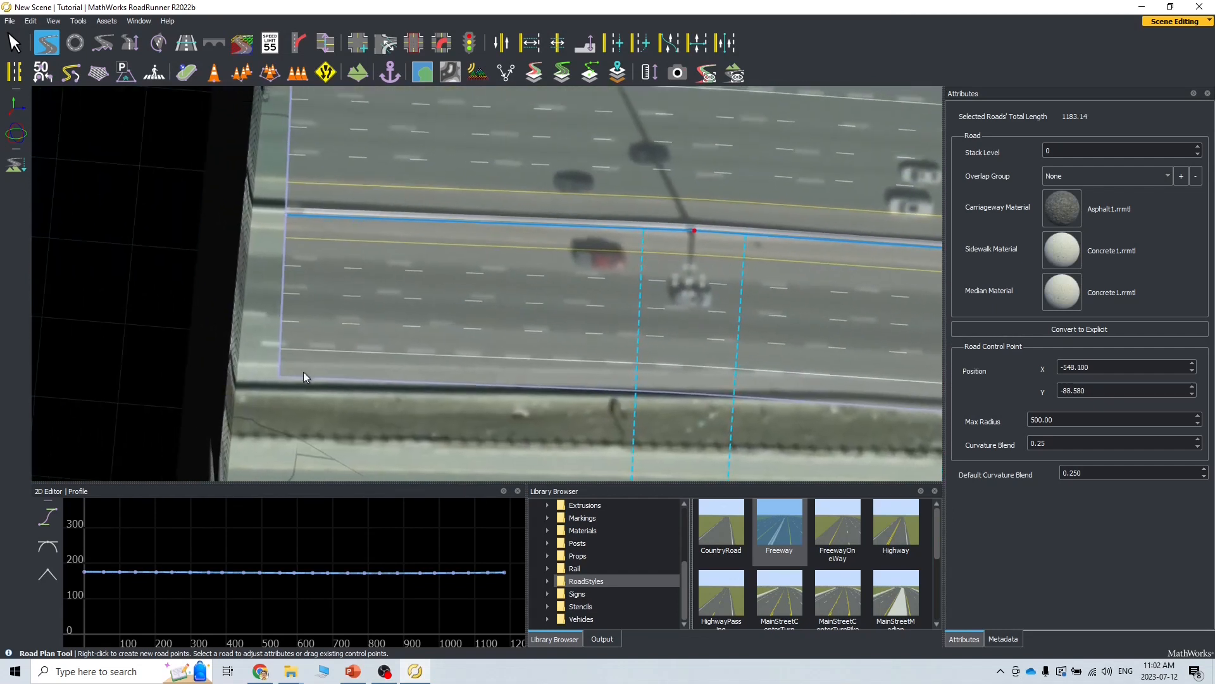
pyautogui.click(286, 215)
pyautogui.moveTo(286, 216); pyautogui.dragTo(285, 214)
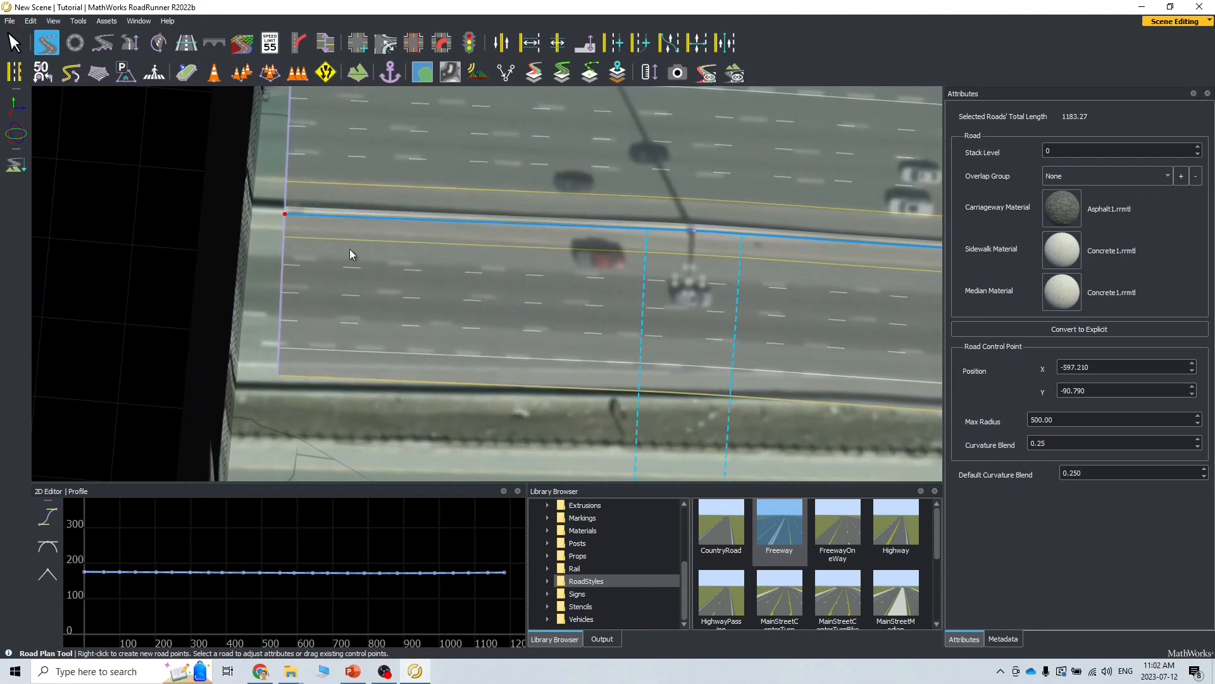
# Step: Fine-tune the second control point from the western end onto the median barrier at about X -547.77, Y -88.68
pyautogui.keyDown('alt'); pyautogui.moveTo(350, 248); pyautogui.dragTo(363, 254); pyautogui.keyUp('alt')
pyautogui.keyDown('alt'); pyautogui.moveTo(697, 95); pyautogui.dragTo(559, 233, button='middle'); pyautogui.keyUp('alt')
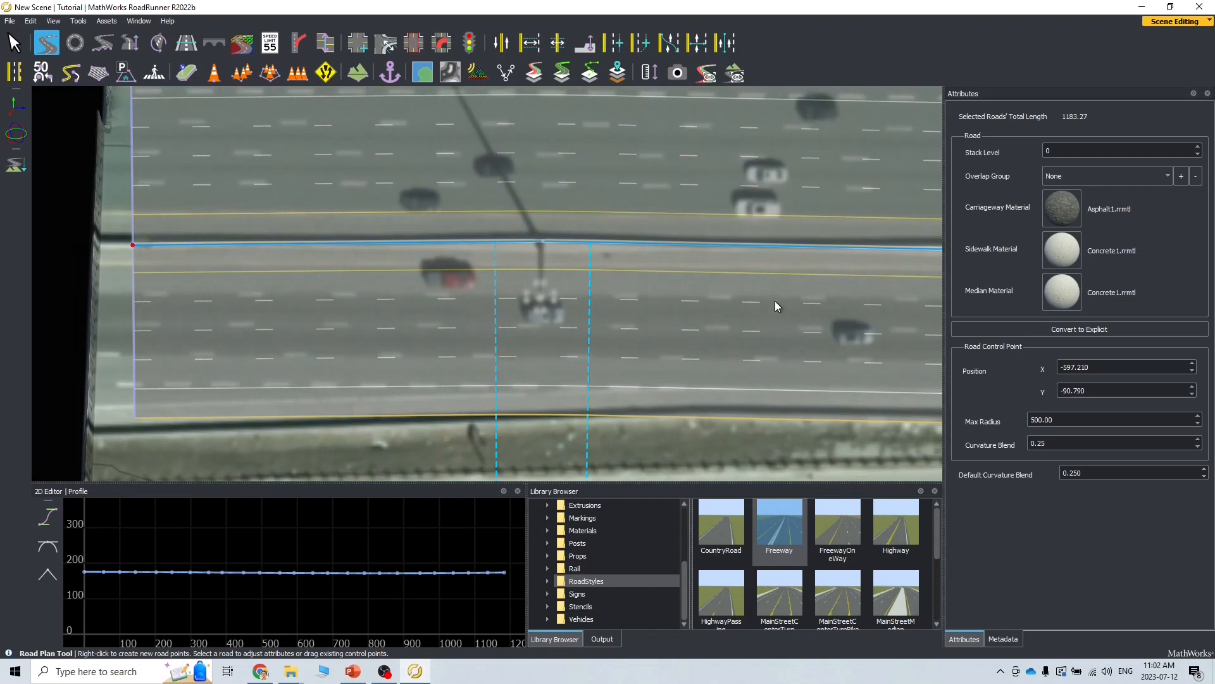
pyautogui.click(547, 245)
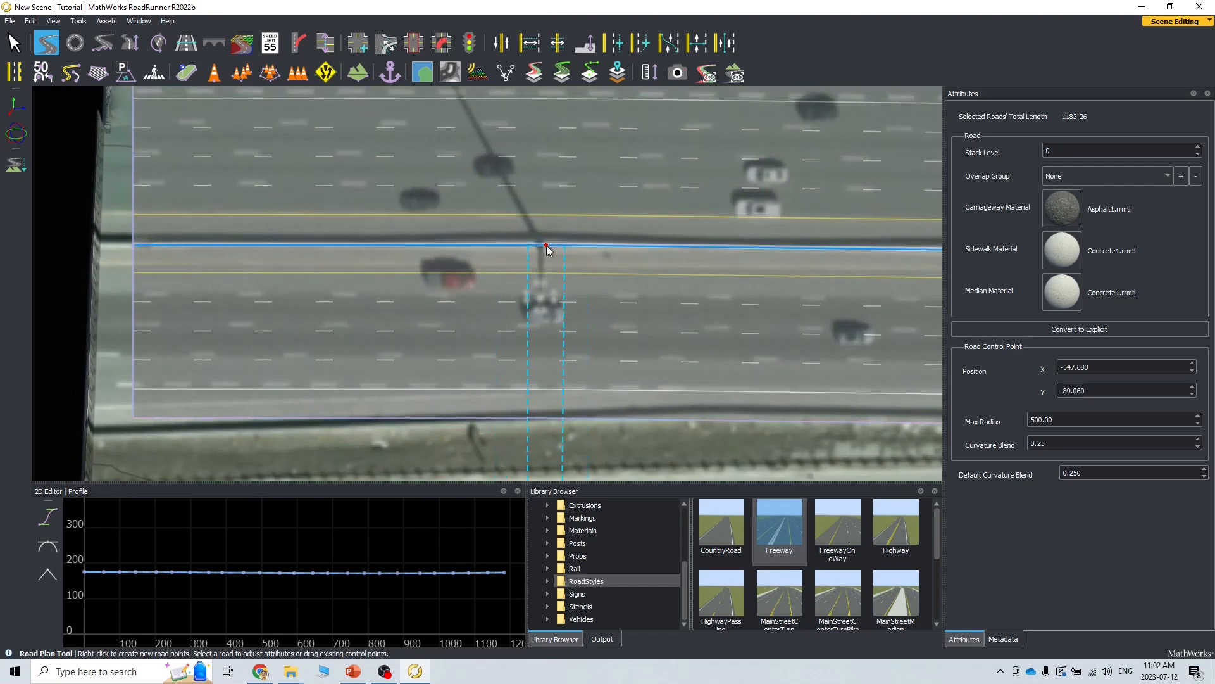
pyautogui.moveTo(546, 246); pyautogui.dragTo(545, 243)
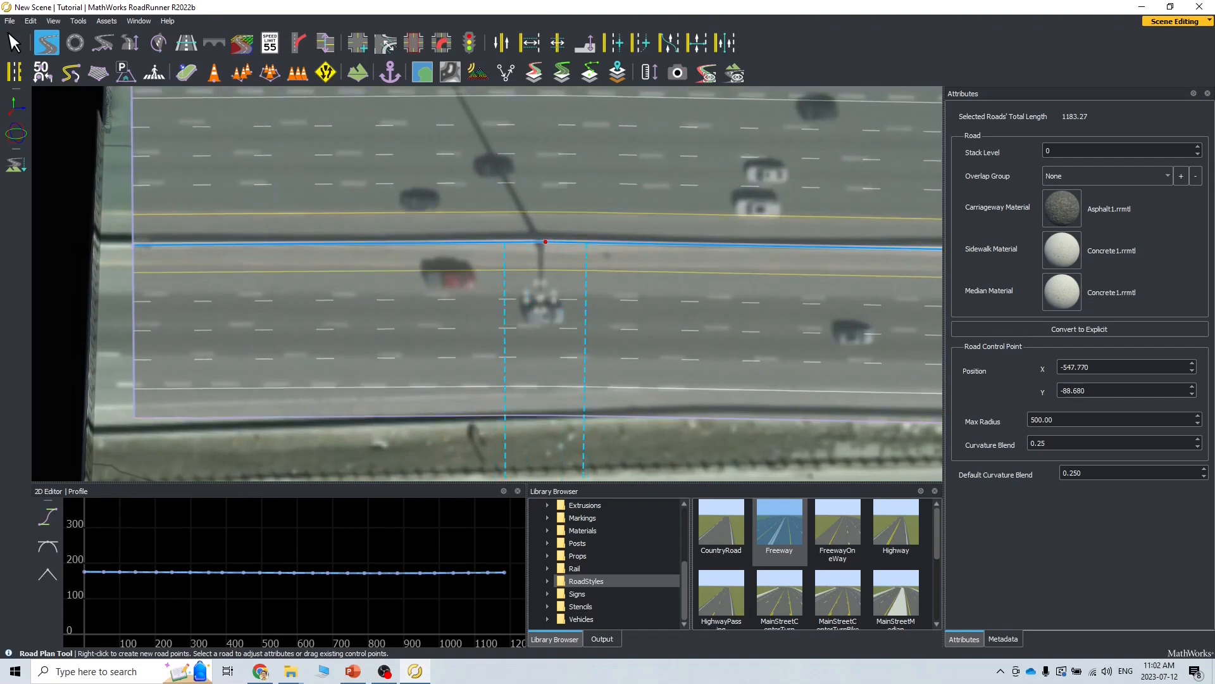
# Step: Align the next two control points eastward with the median, at about X -491.22, Y -87.39 and X -438.75, Y -86.86
pyautogui.keyDown('alt'); pyautogui.moveTo(717, 287); pyautogui.dragTo(401, 304, button='middle'); pyautogui.keyUp('alt')
pyautogui.moveTo(695, 267); pyautogui.dragTo(702, 266)
pyautogui.keyDown('alt'); pyautogui.moveTo(737, 266); pyautogui.dragTo(332, 303, button='middle'); pyautogui.keyUp('alt')
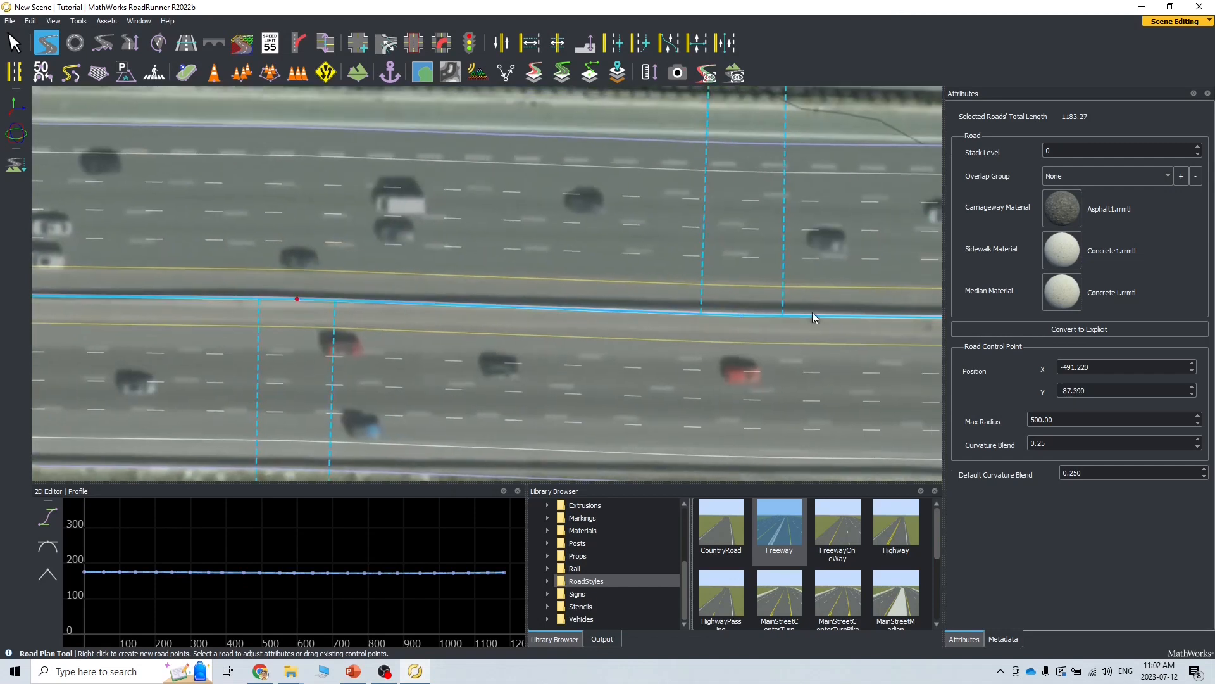
pyautogui.click(745, 316)
pyautogui.moveTo(746, 315); pyautogui.dragTo(726, 310)
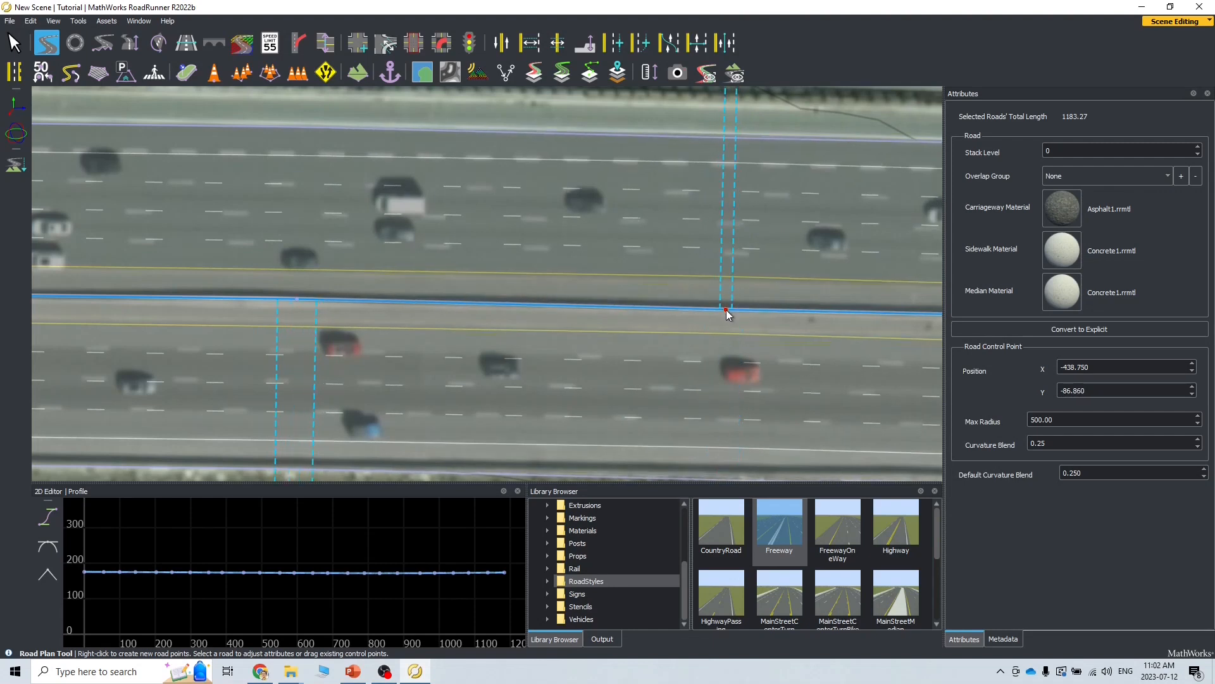
# Step: Shift the following two control points onto the median, at about X -374.24, Y -85.82 and X -320.46, Y -85.21
pyautogui.keyDown('alt'); pyautogui.moveTo(772, 344); pyautogui.dragTo(331, 340, button='middle'); pyautogui.keyUp('alt')
pyautogui.click(796, 320)
pyautogui.moveTo(795, 320); pyautogui.dragTo(793, 319)
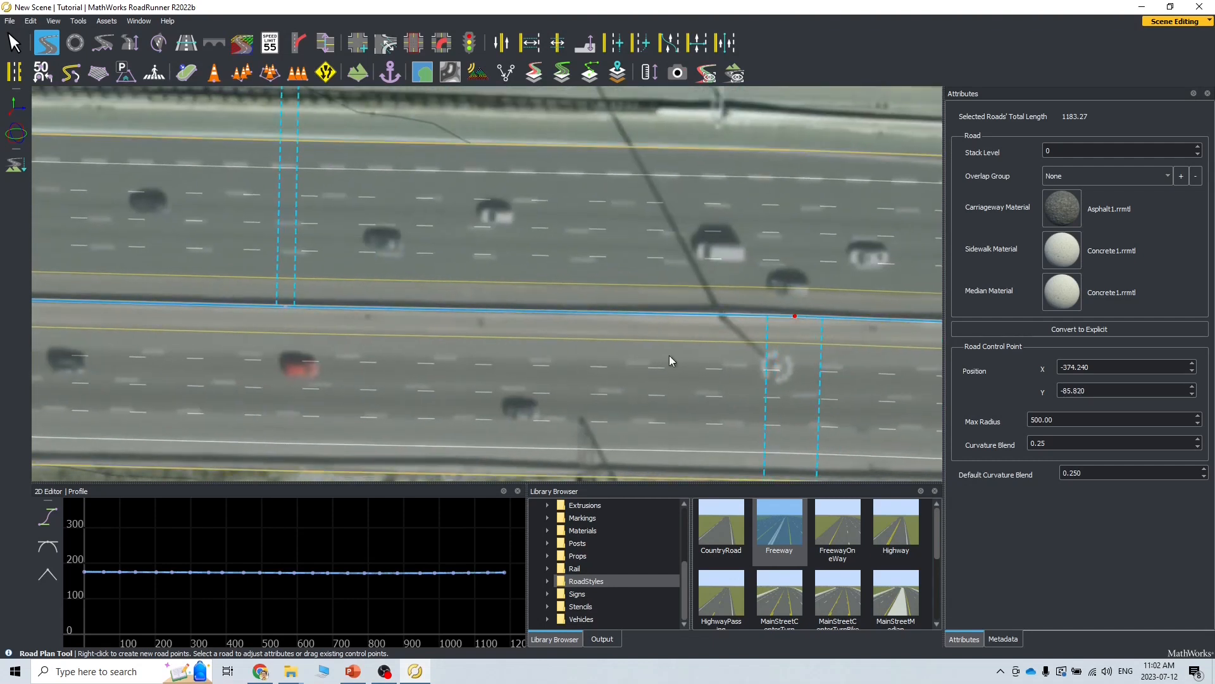
pyautogui.keyDown('alt'); pyautogui.moveTo(577, 361); pyautogui.dragTo(59, 301, button='middle'); pyautogui.keyUp('alt')
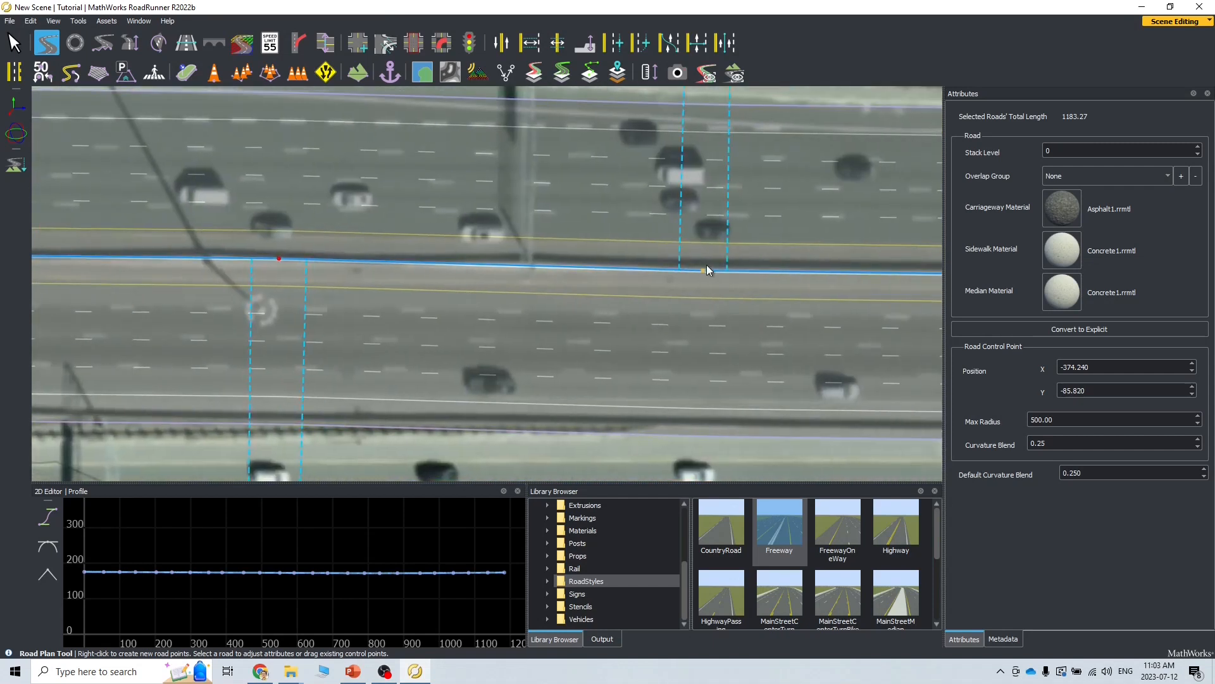
pyautogui.moveTo(704, 268); pyautogui.dragTo(703, 264)
# Step: Move the next control point, beside the long truck, onto the median at about X -231.30, Y -84.49 and check its alignment up close
pyautogui.keyDown('alt'); pyautogui.moveTo(753, 283); pyautogui.dragTo(120, 286, button='middle'); pyautogui.keyUp('alt')
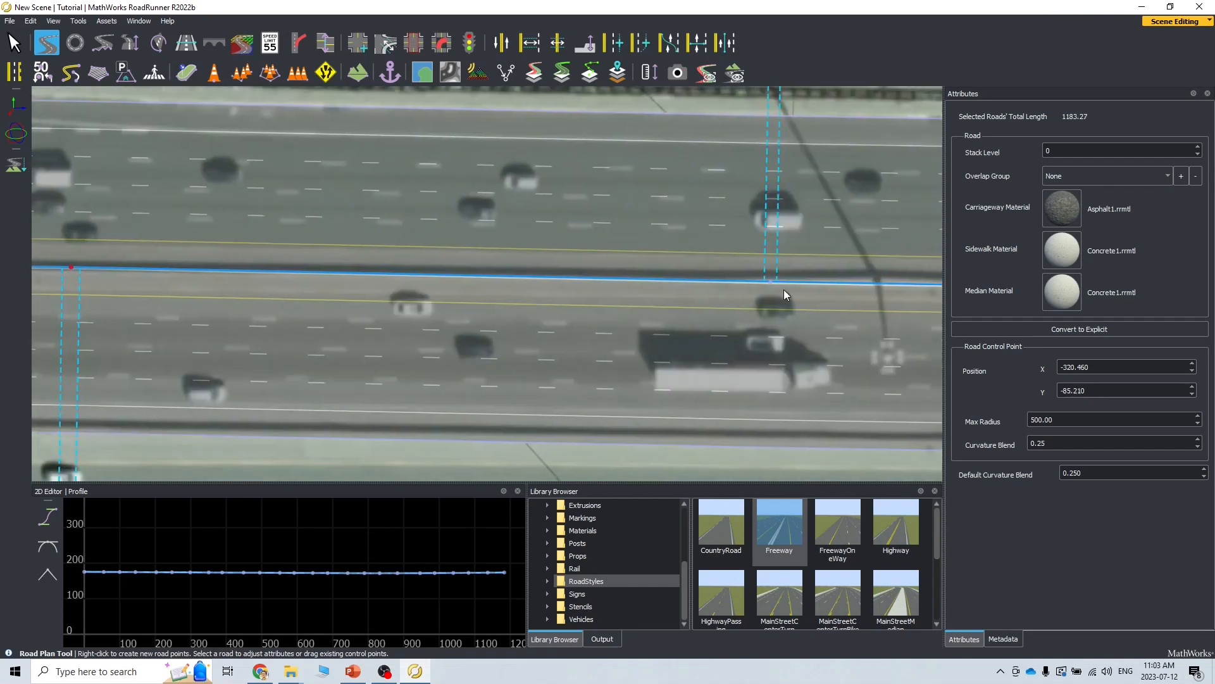
pyautogui.click(771, 282)
pyautogui.moveTo(771, 282); pyautogui.dragTo(776, 281)
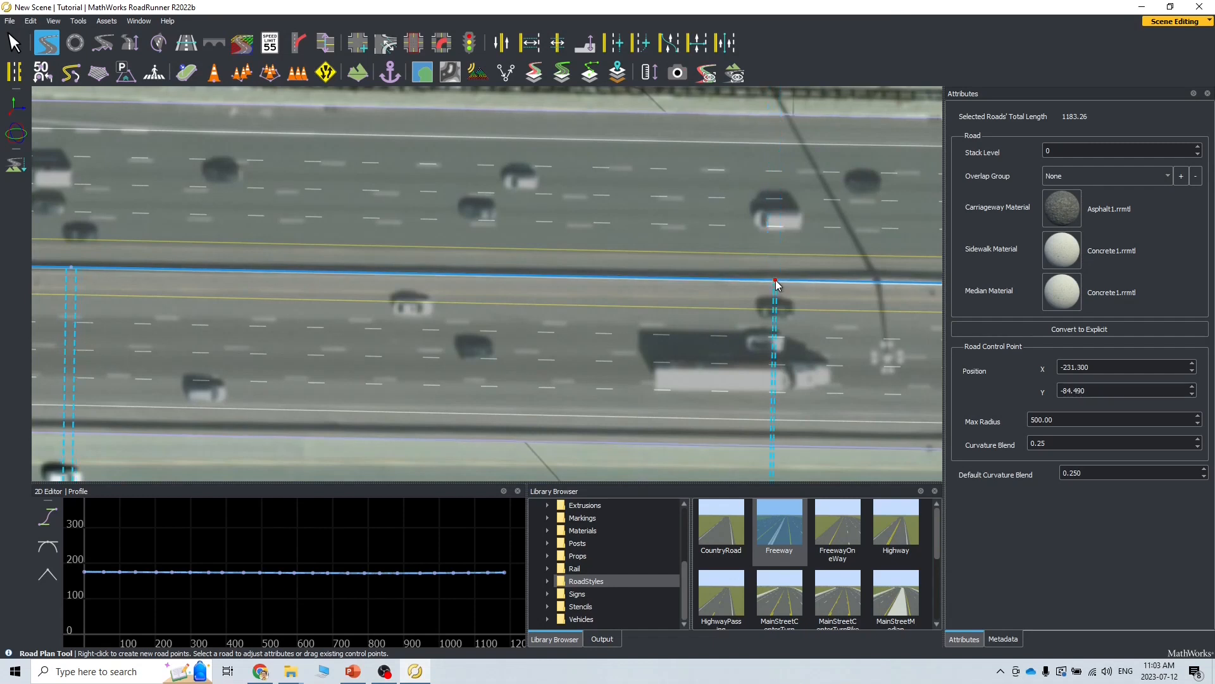
pyautogui.scroll(-1, 912, 339)
pyautogui.keyDown('alt'); pyautogui.moveTo(933, 339); pyautogui.dragTo(822, 334, button='middle'); pyautogui.keyUp('alt')
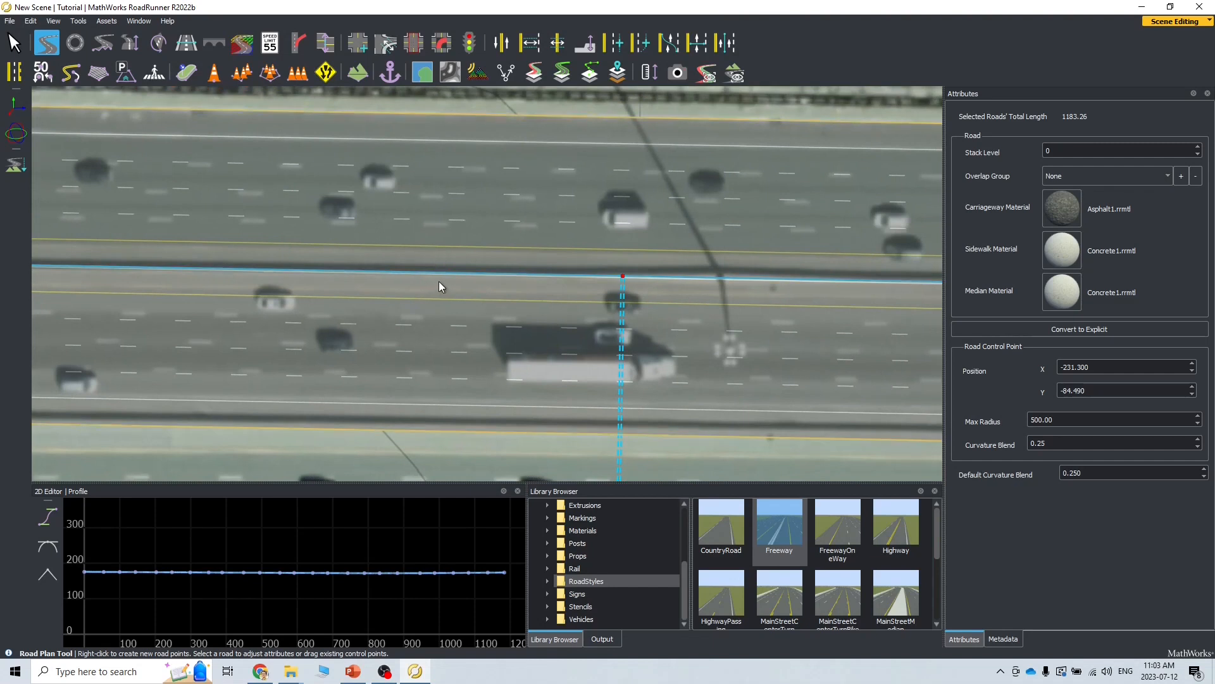
pyautogui.scroll(3, 578, 270)
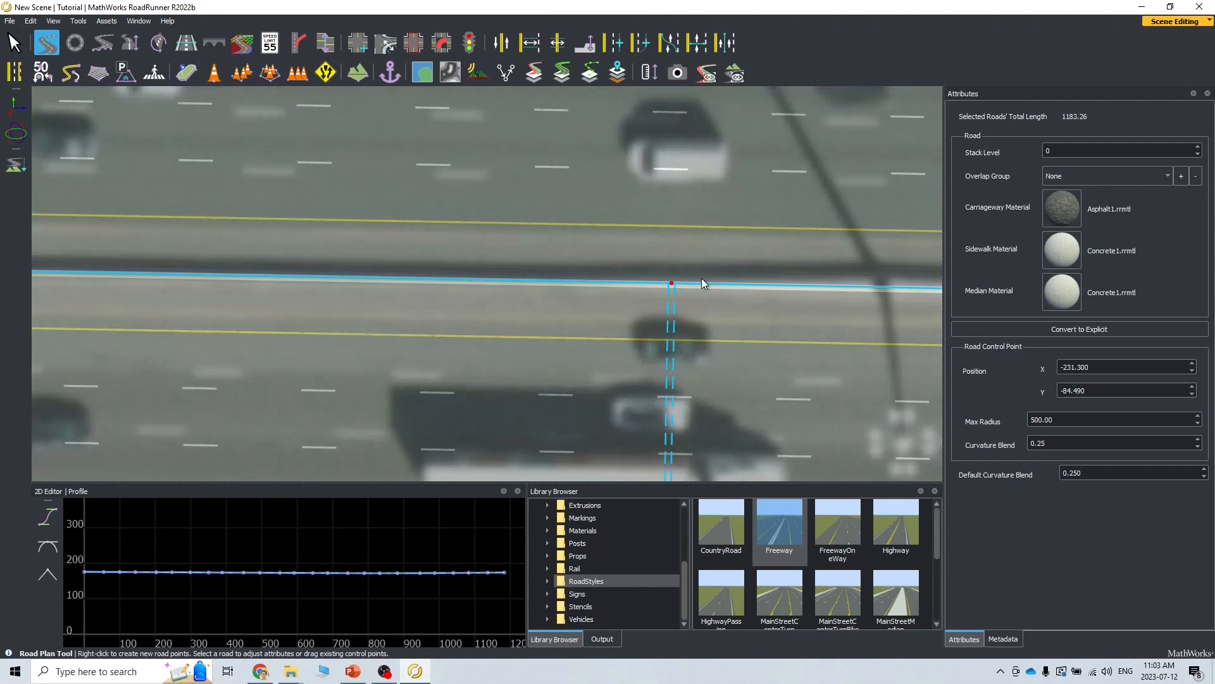
pyautogui.scroll(3, 702, 283)
pyautogui.scroll(-6, 490, 364)
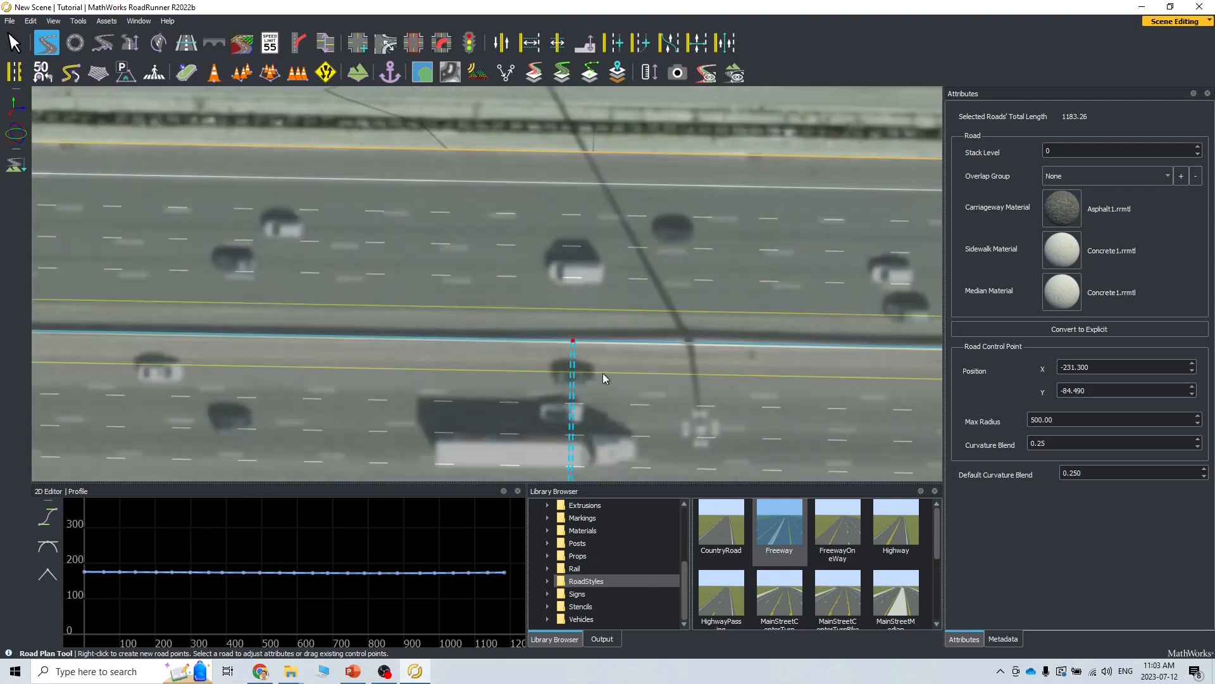
# Step: Shift the next control point east of the truck, before the overpass, onto the median at about X -140.22, Y -83.54
pyautogui.moveTo(873, 382); pyautogui.dragTo(687, 364, button='middle')
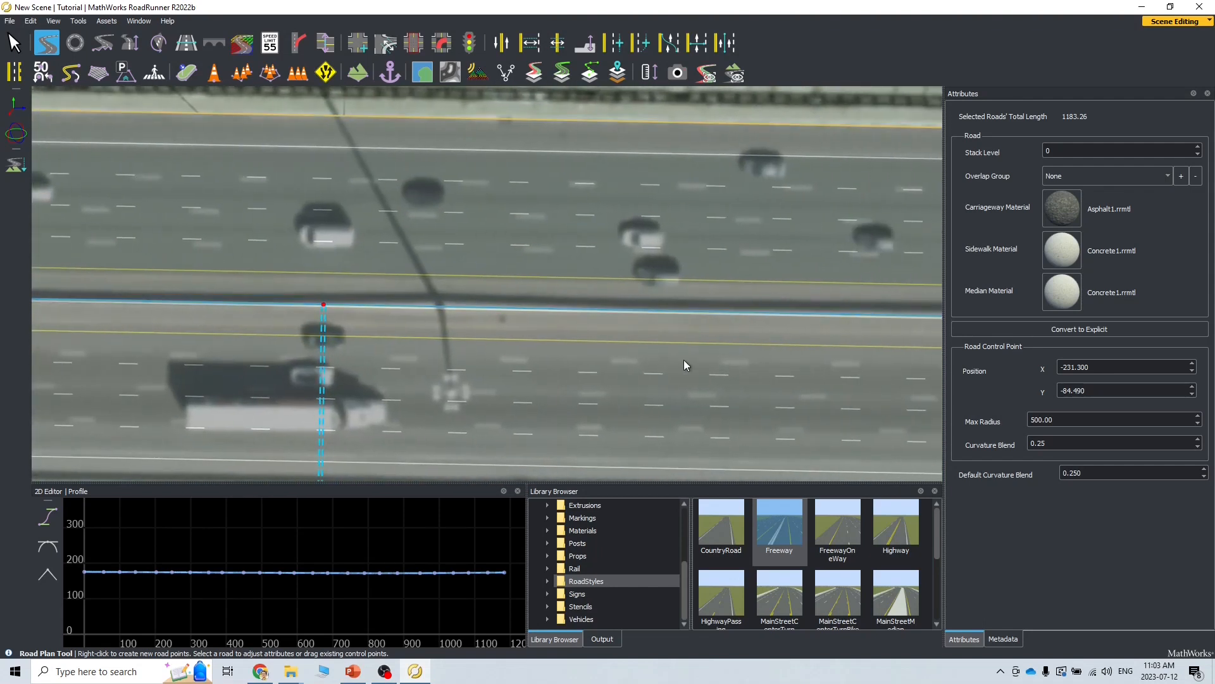
pyautogui.click(665, 330)
pyautogui.scroll(-4, 755, 313)
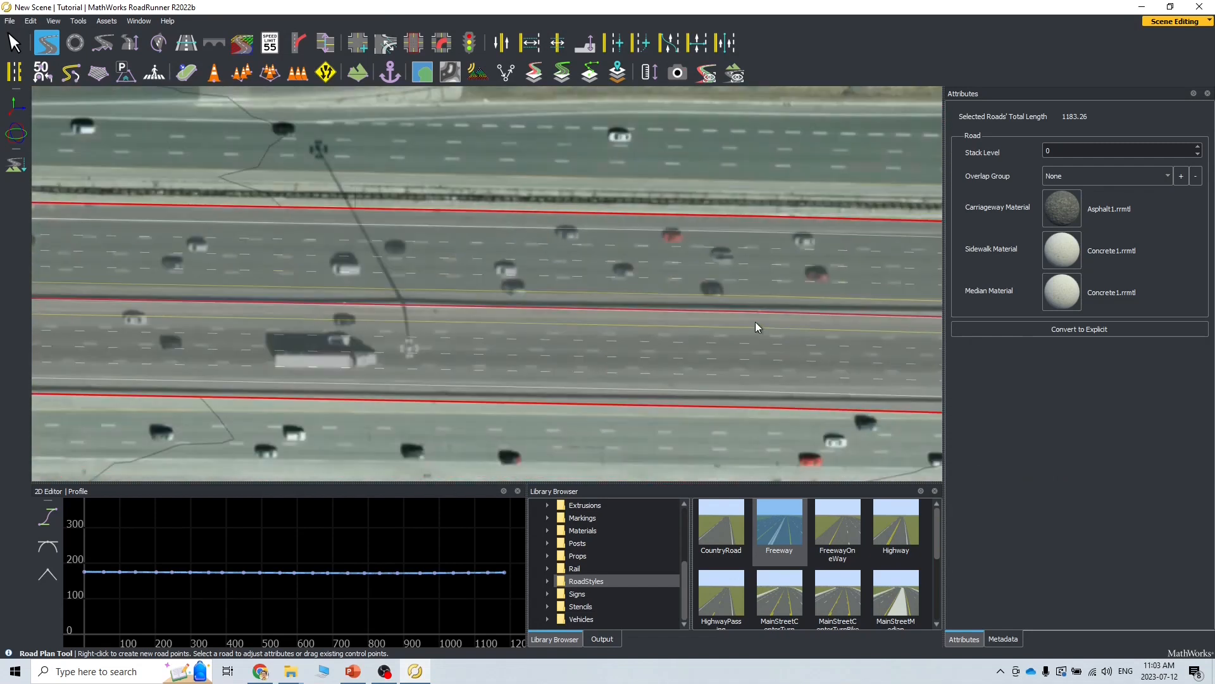
pyautogui.click(759, 315)
pyautogui.scroll(5, 759, 317)
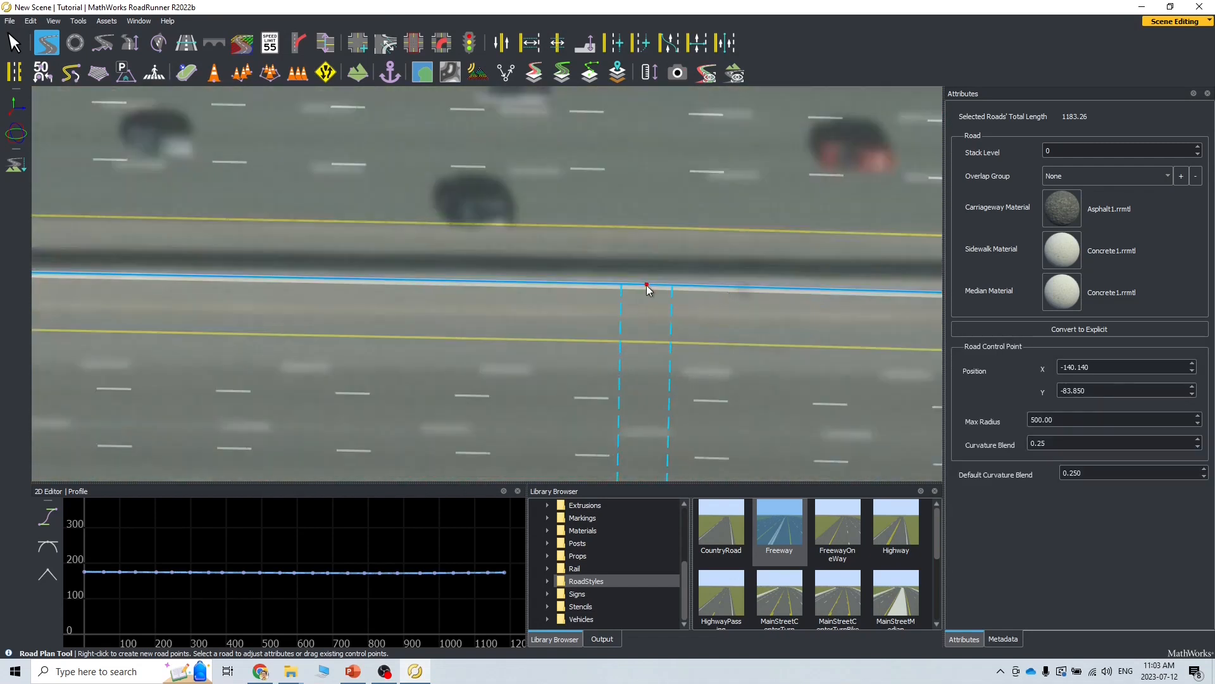
pyautogui.moveTo(646, 285); pyautogui.dragTo(645, 279)
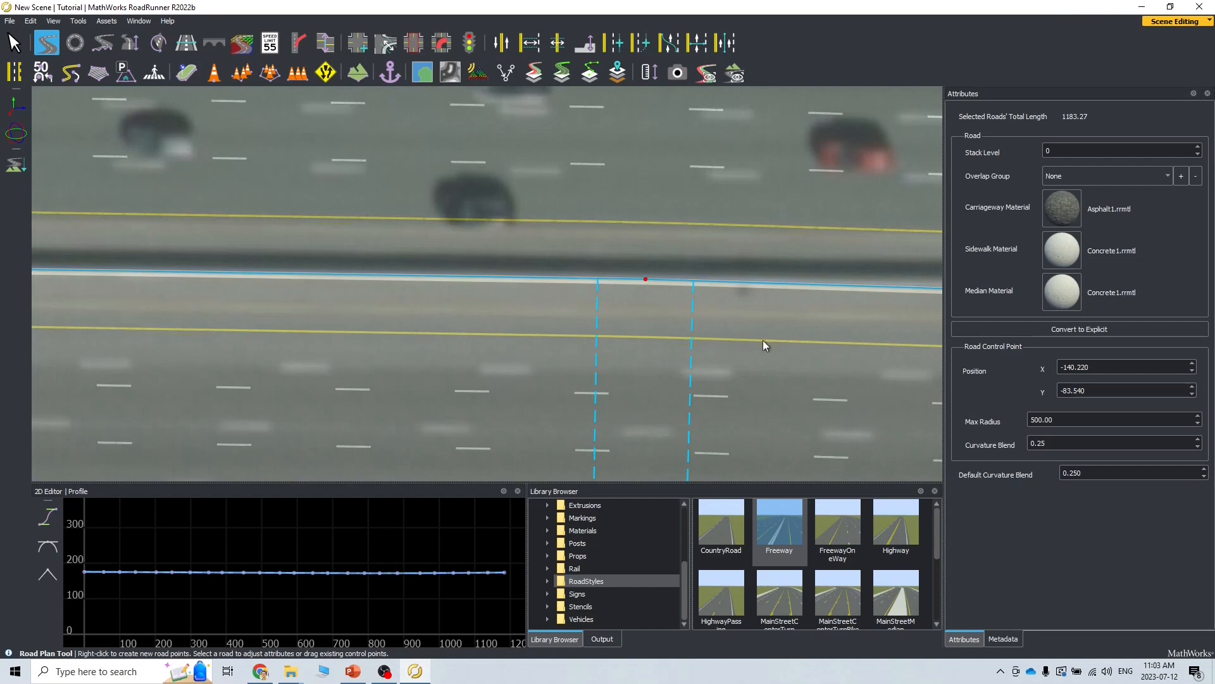
pyautogui.keyDown('alt'); pyautogui.moveTo(763, 342); pyautogui.dragTo(361, 308, button='middle'); pyautogui.keyUp('alt')
pyautogui.scroll(-2, 772, 344)
pyautogui.keyDown('alt'); pyautogui.moveTo(774, 346); pyautogui.dragTo(651, 331, button='middle'); pyautogui.keyUp('alt')
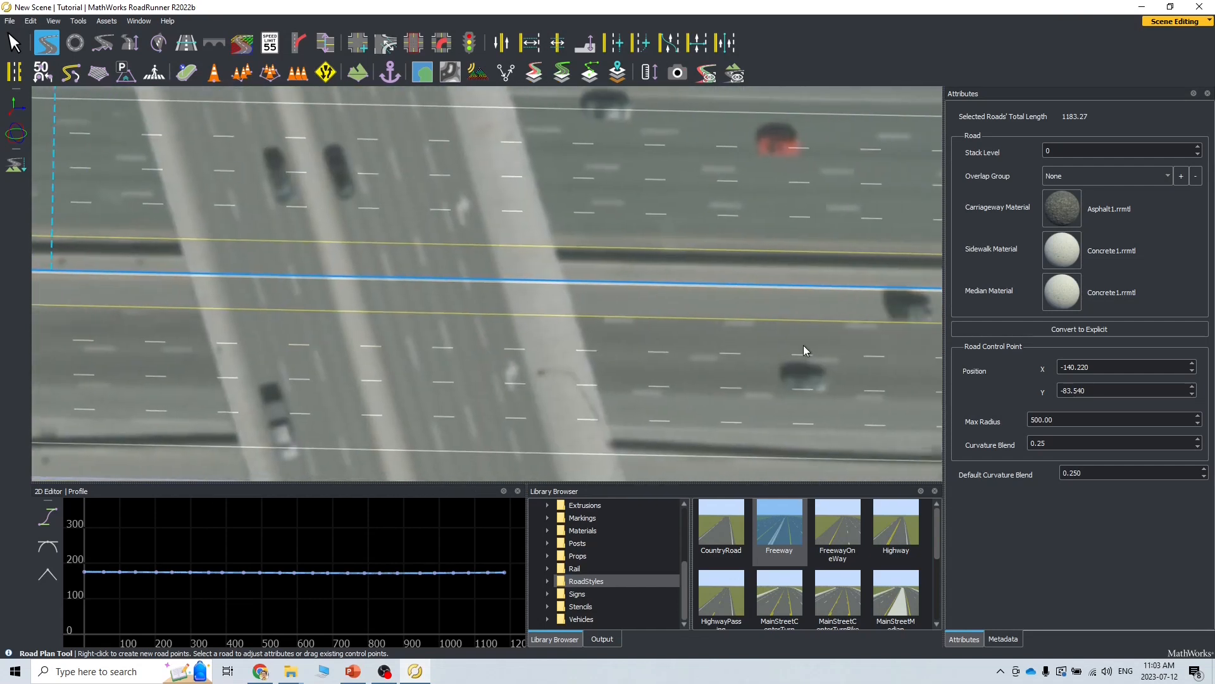
# Step: Switch to Google Maps and measure from the yellow line south of the Highway 401 express median to the barrier, near Victoria Park Ave
pyautogui.click(260, 671)
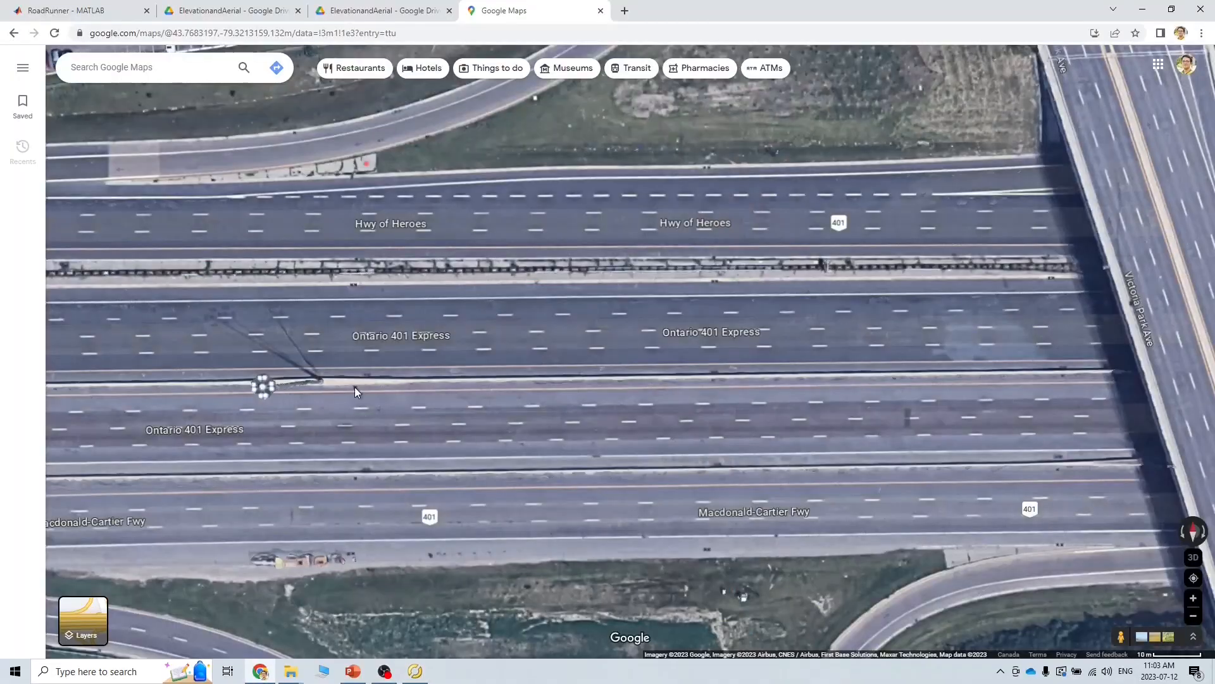
pyautogui.scroll(-3, 354, 386)
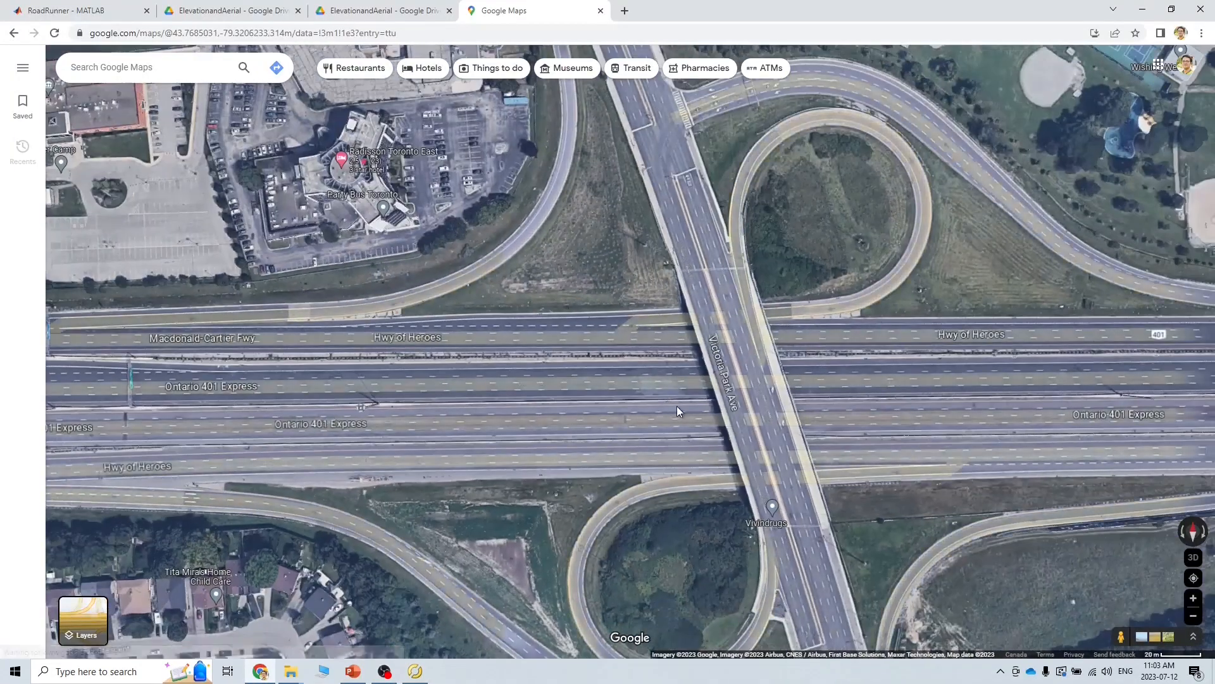
pyautogui.scroll(5, 594, 401)
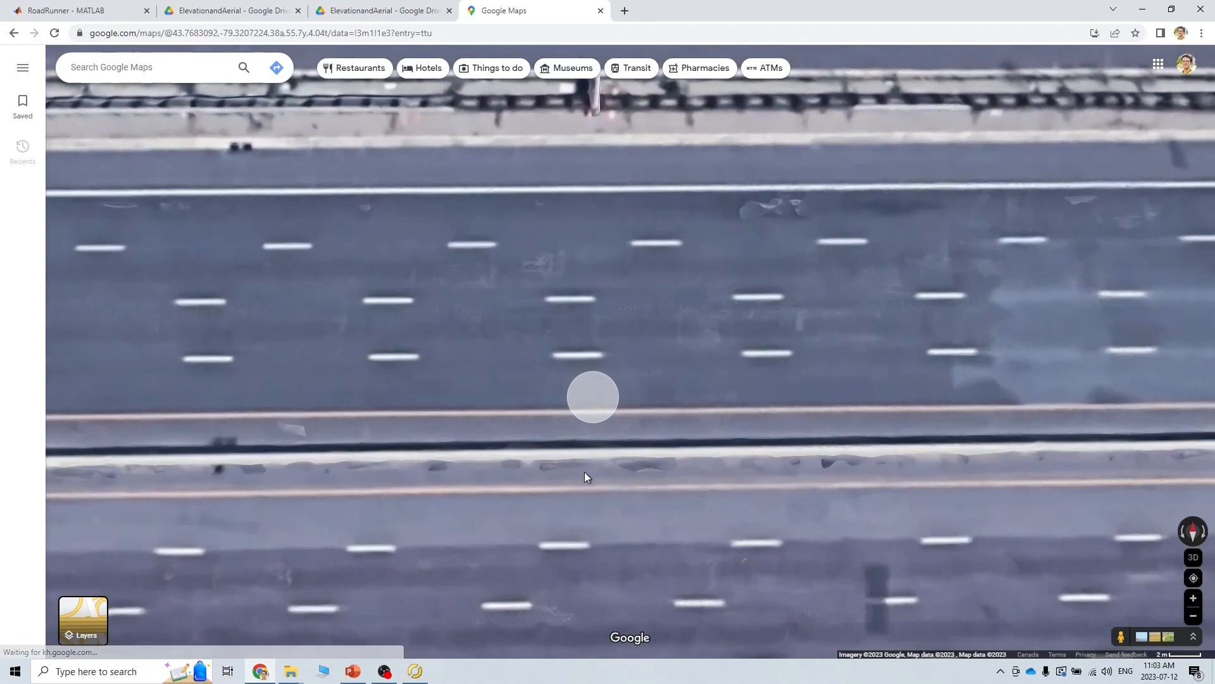
pyautogui.scroll(-2, 583, 477)
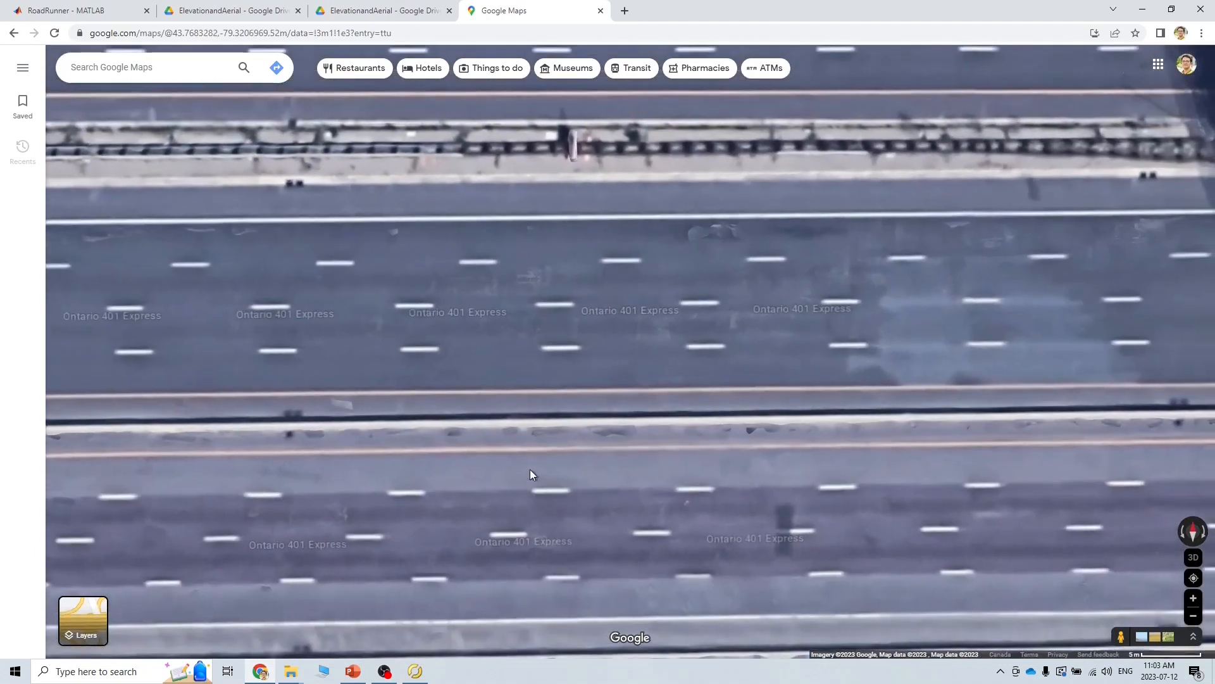
pyautogui.scroll(-2, 517, 457)
pyautogui.moveTo(87, 618)
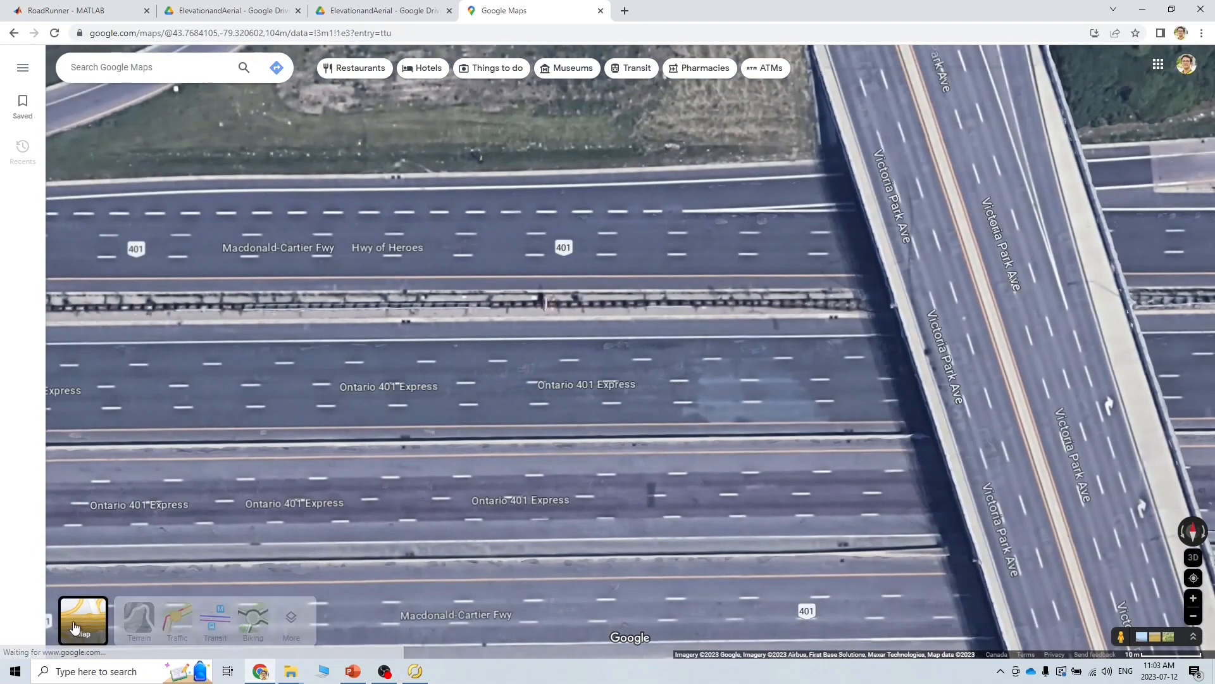
pyautogui.scroll(2, 479, 457)
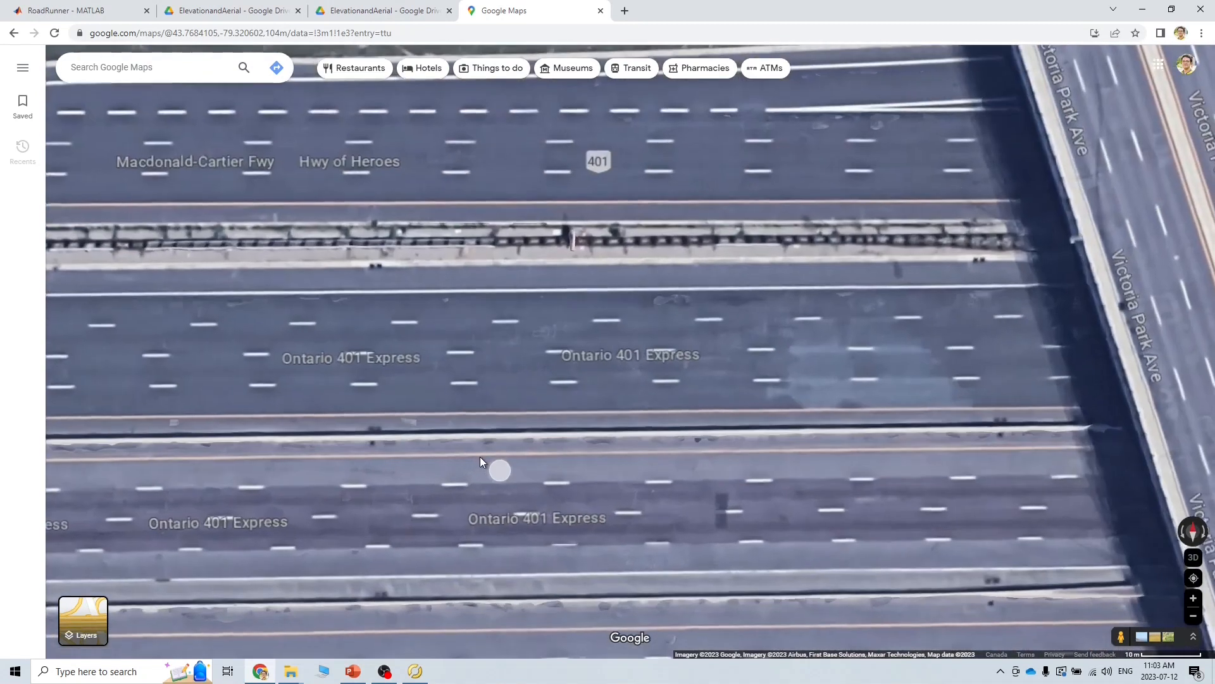
pyautogui.rightClick(474, 453)
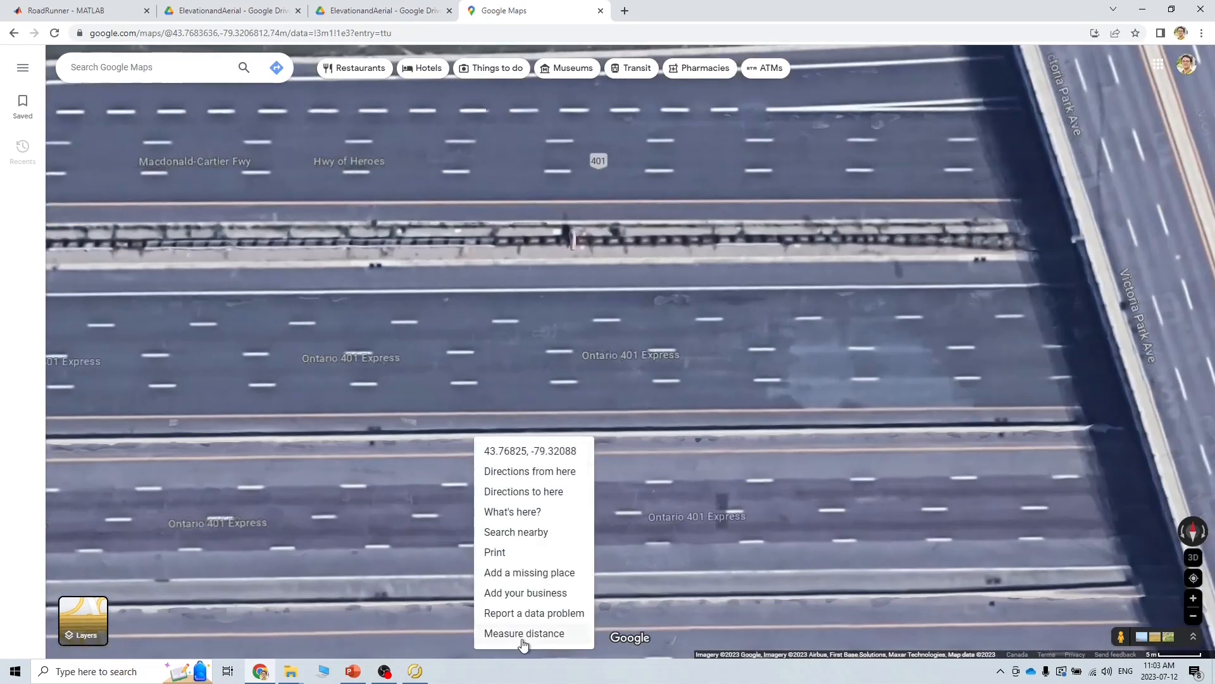
pyautogui.click(521, 633)
pyautogui.click(475, 435)
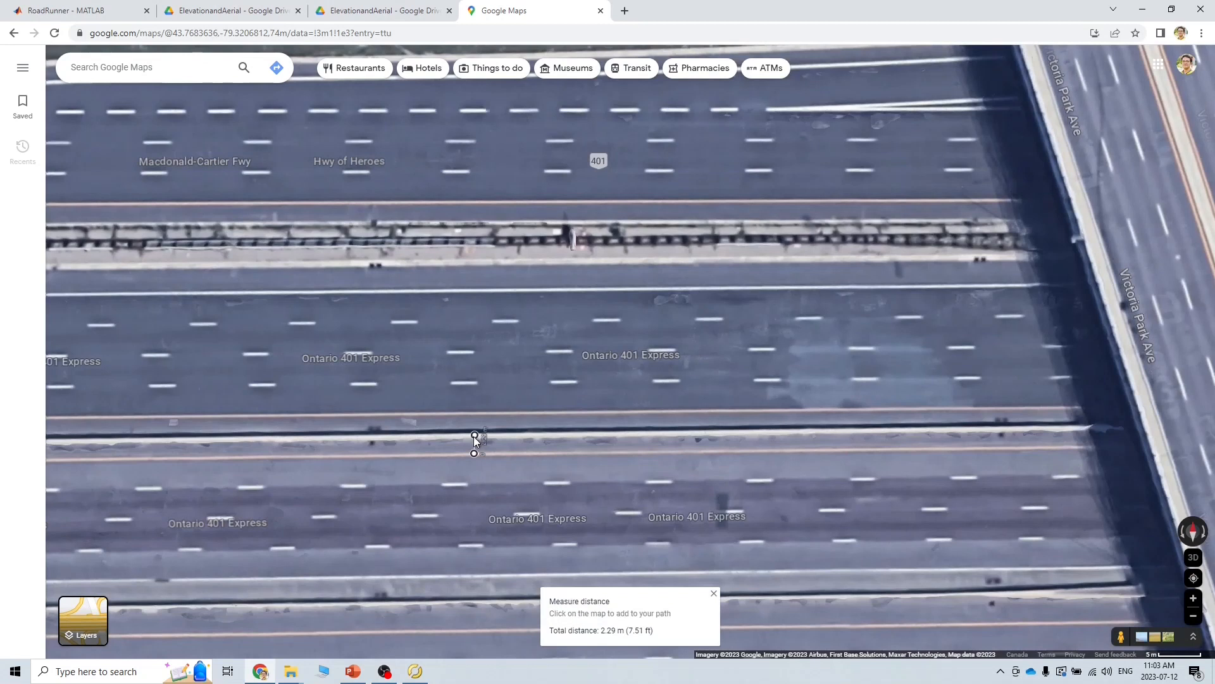
pyautogui.click(475, 436)
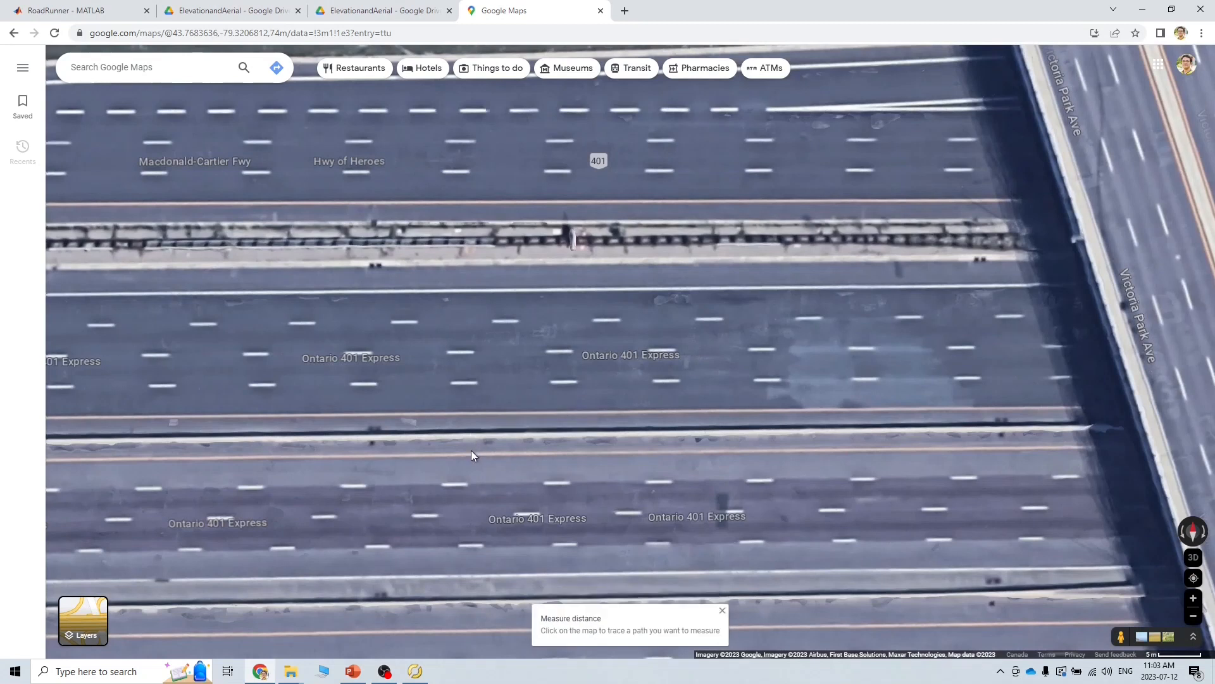
# Step: Redo the distance measurement between the southern yellow line and the median barrier
pyautogui.rightClick(471, 453)
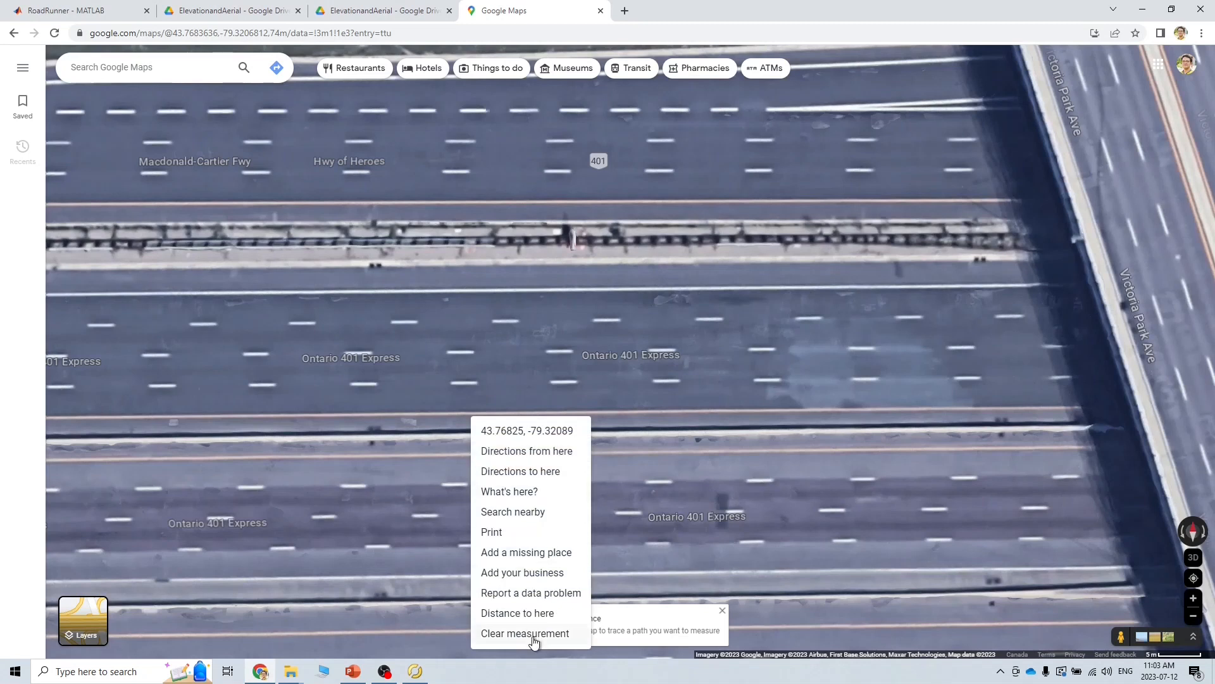
pyautogui.click(521, 614)
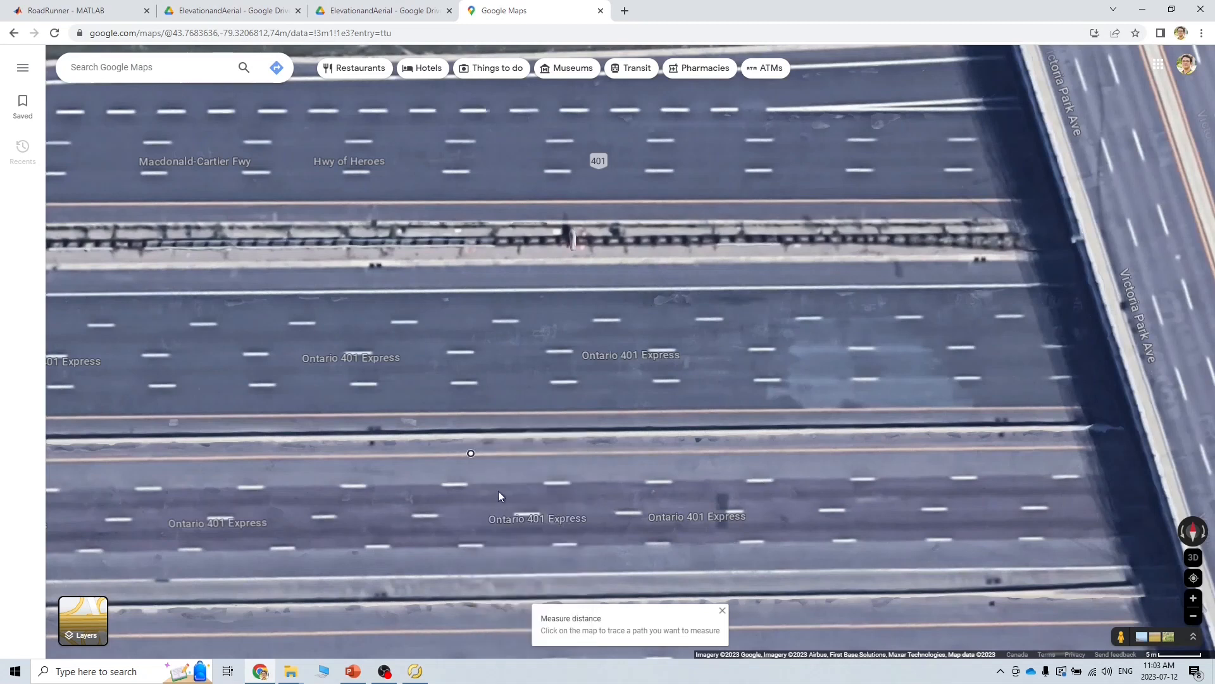
pyautogui.rightClick(469, 434)
pyautogui.click(519, 612)
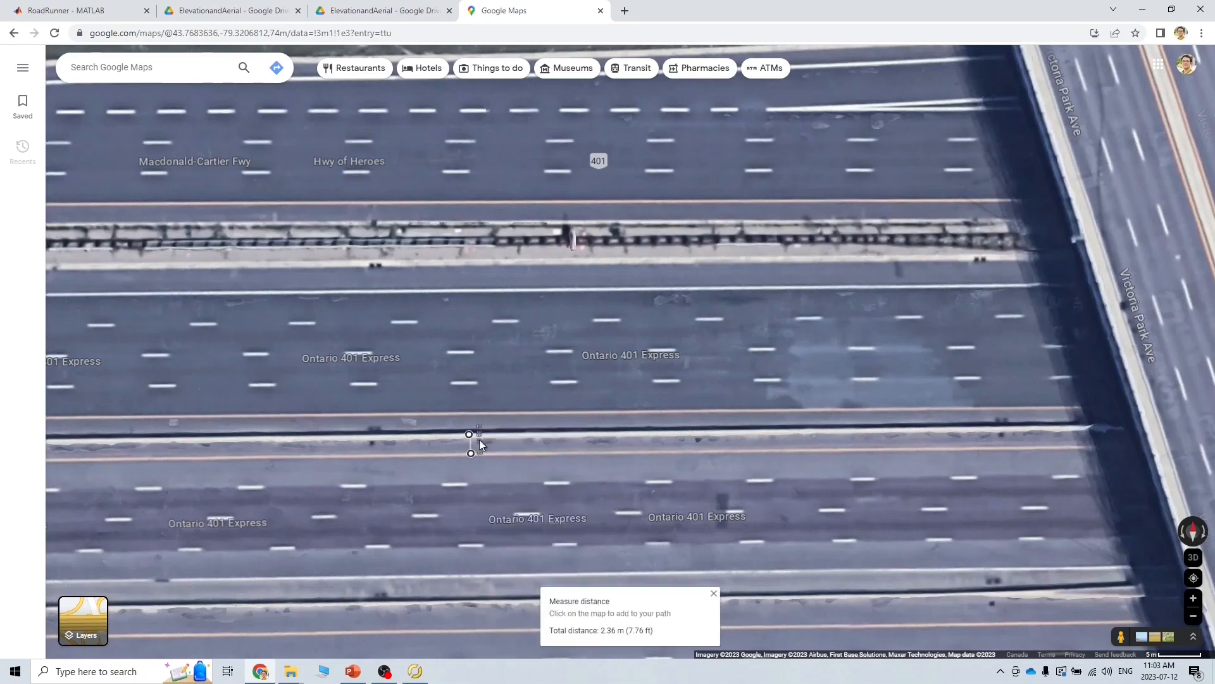
# Step: Refine the measurement's barrier endpoint and measure from the barrier to the yellow line on its northern side
pyautogui.scroll(6, 481, 446)
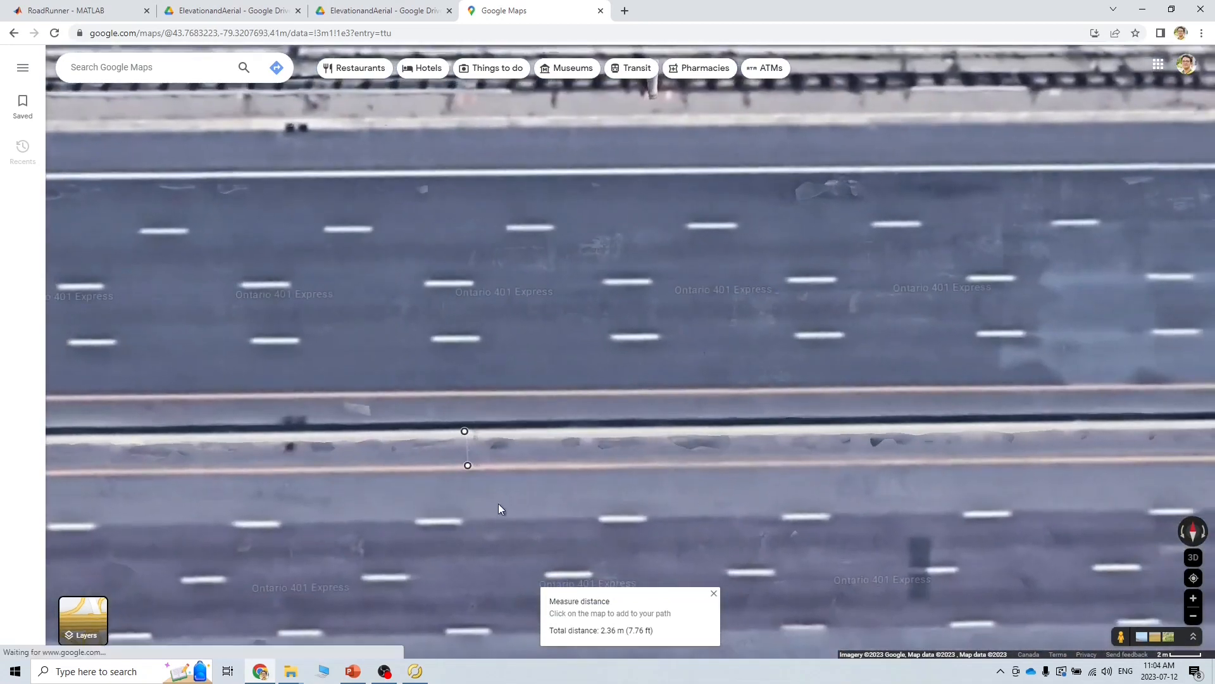
pyautogui.moveTo(467, 431); pyautogui.dragTo(468, 434)
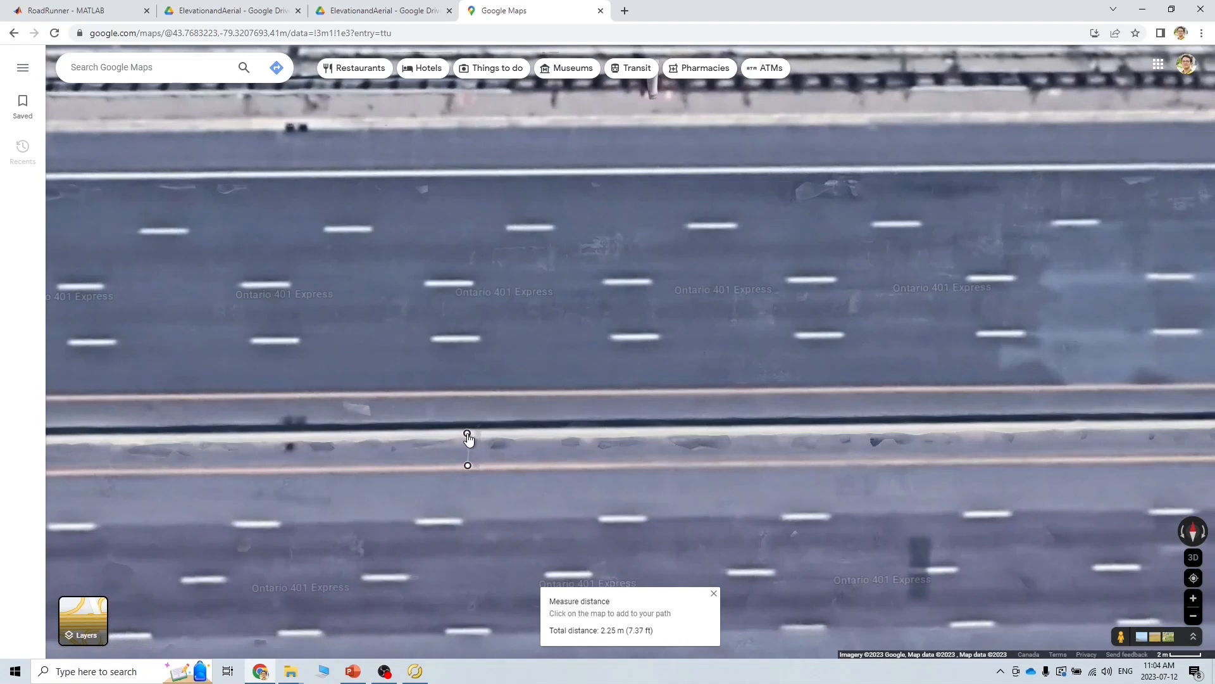
pyautogui.moveTo(469, 467); pyautogui.dragTo(468, 394)
pyautogui.scroll(-2, 523, 471)
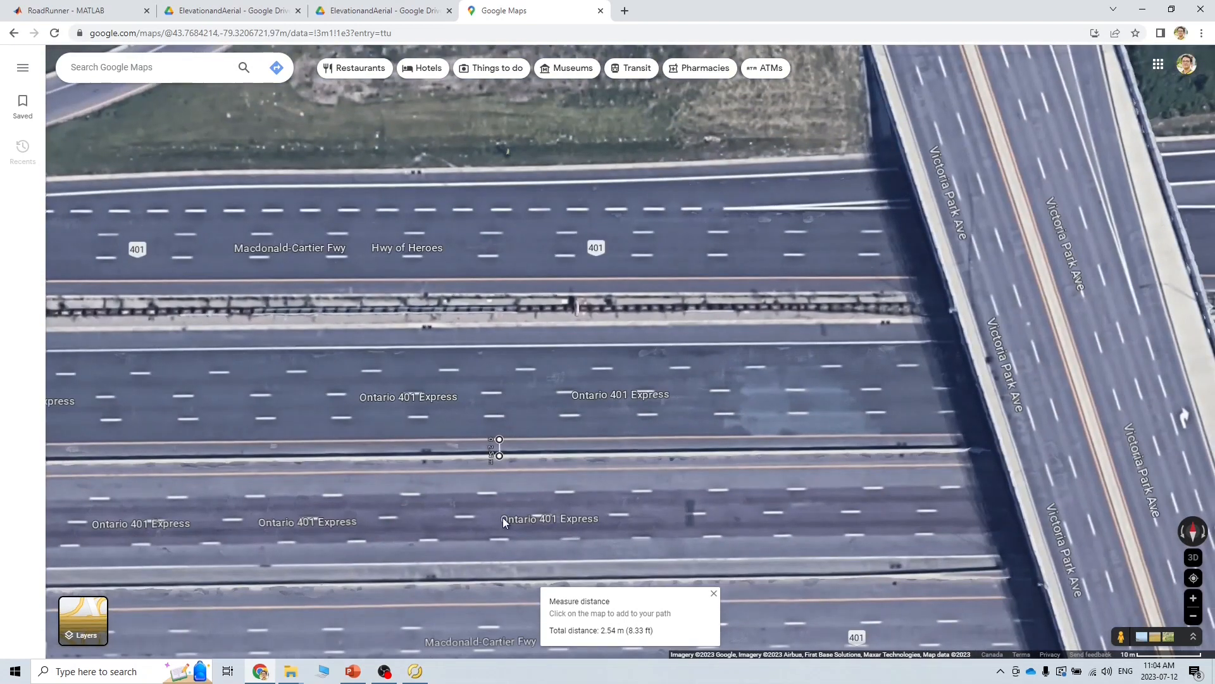
# Step: Switch back to RoadRunner and use the Lane Width tool to set the inner shoulder south of the median to 2.250 wide
pyautogui.click(416, 672)
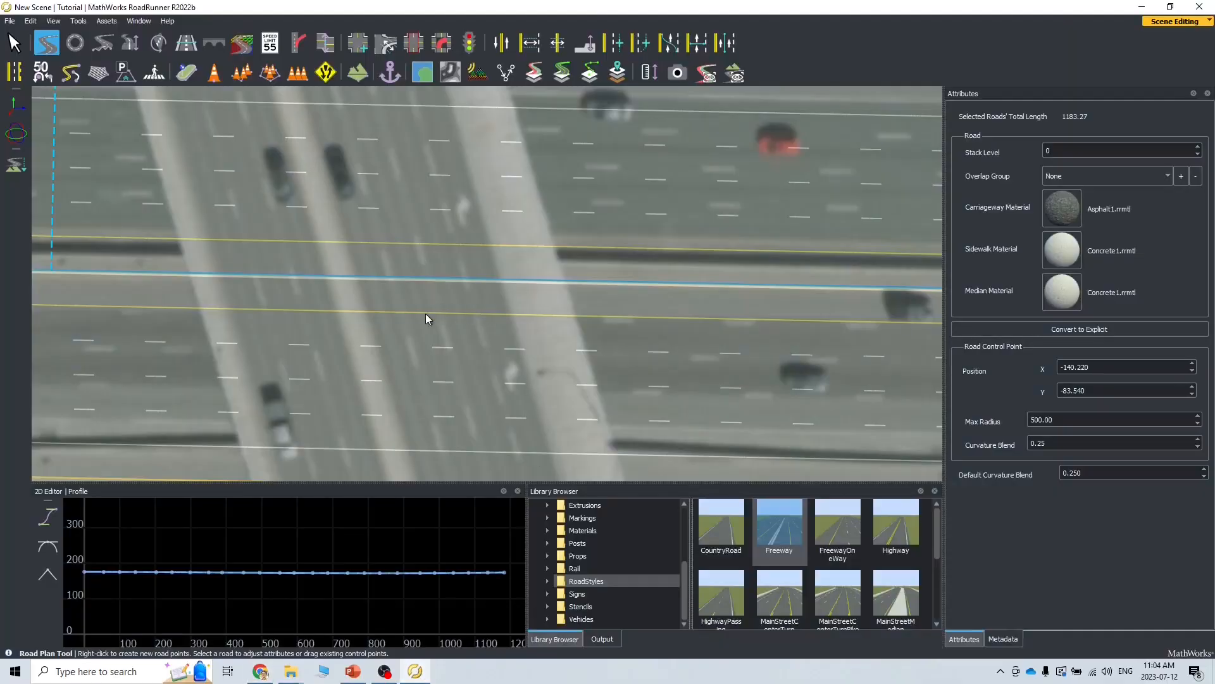
pyautogui.scroll(-9, 425, 315)
pyautogui.keyDown('alt'); pyautogui.moveTo(101, 358); pyautogui.dragTo(355, 362, button='middle'); pyautogui.keyUp('alt')
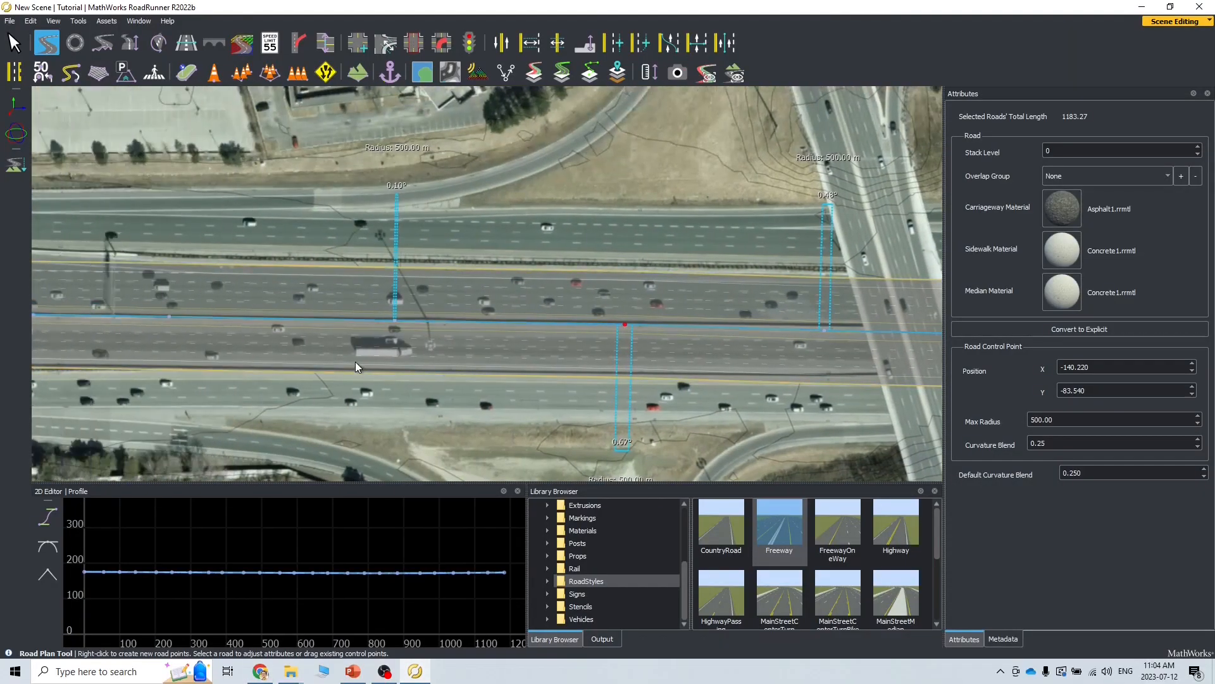
pyautogui.scroll(-4, 333, 375)
pyautogui.moveTo(333, 374)
pyautogui.keyDown('alt'); pyautogui.mouseDown()
pyautogui.moveTo(380, 373)
pyautogui.moveTo(335, 374)
pyautogui.mouseUp(); pyautogui.keyUp('alt')
pyautogui.keyDown('alt'); pyautogui.moveTo(335, 374); pyautogui.dragTo(710, 367, button='middle'); pyautogui.keyUp('alt')
pyautogui.scroll(8, 385, 325)
pyautogui.click(409, 325)
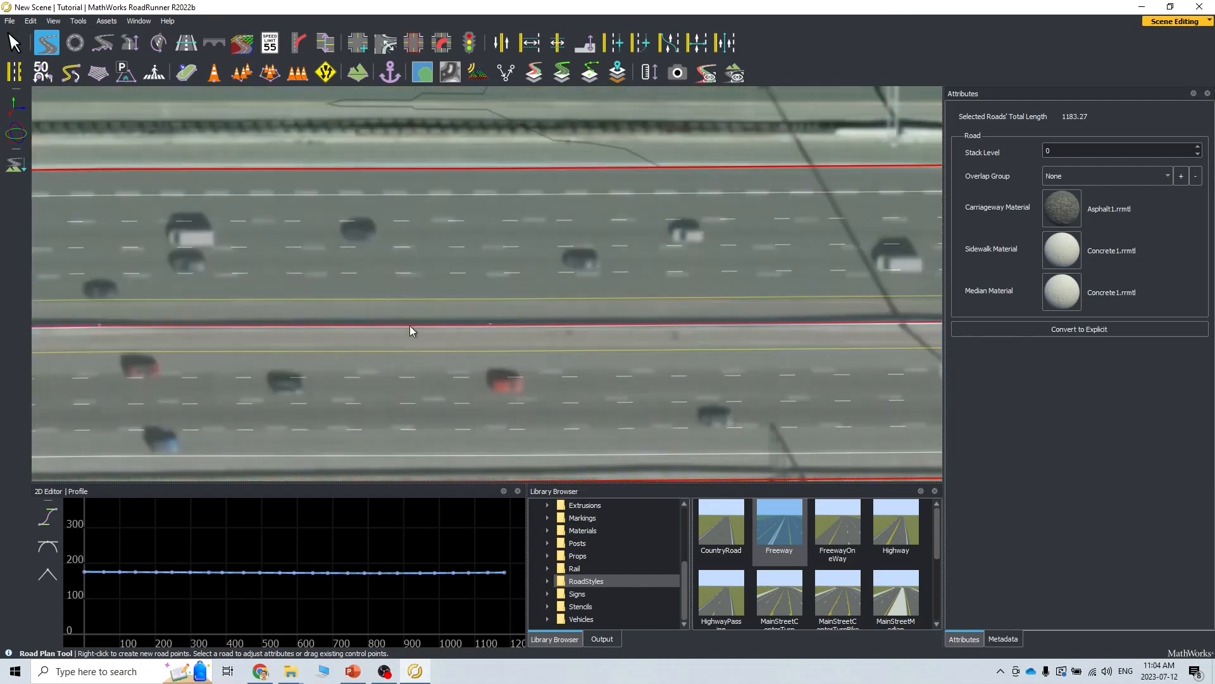
pyautogui.click(534, 44)
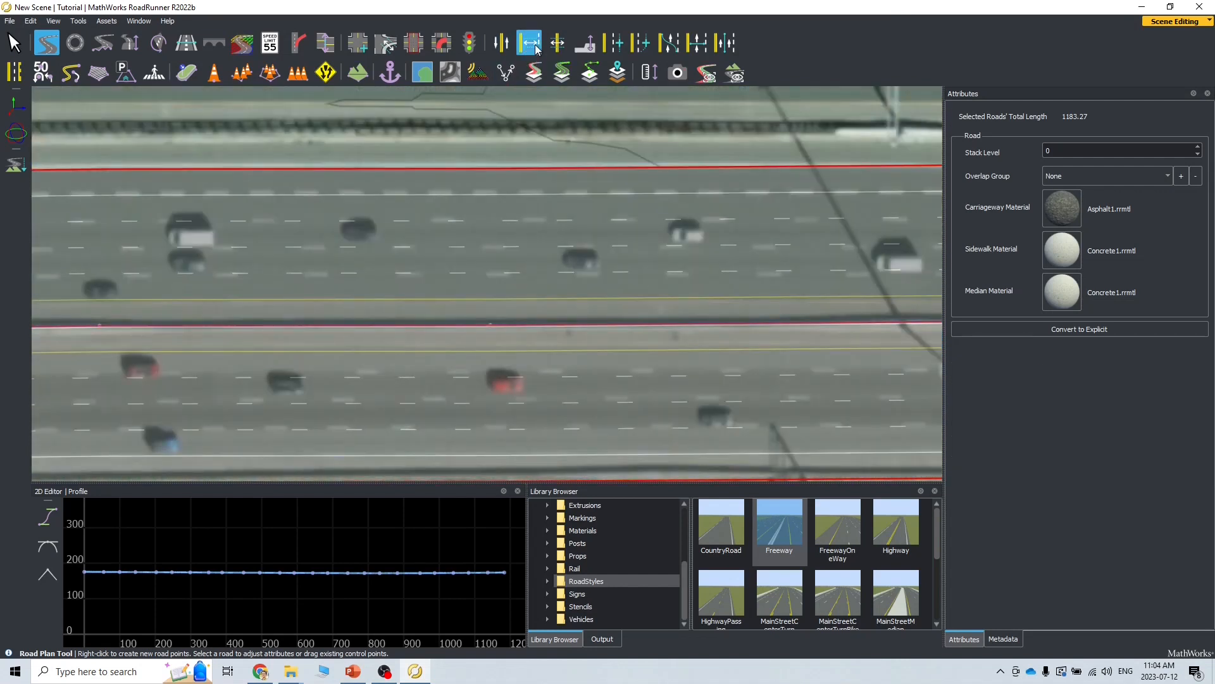
pyautogui.click(396, 352)
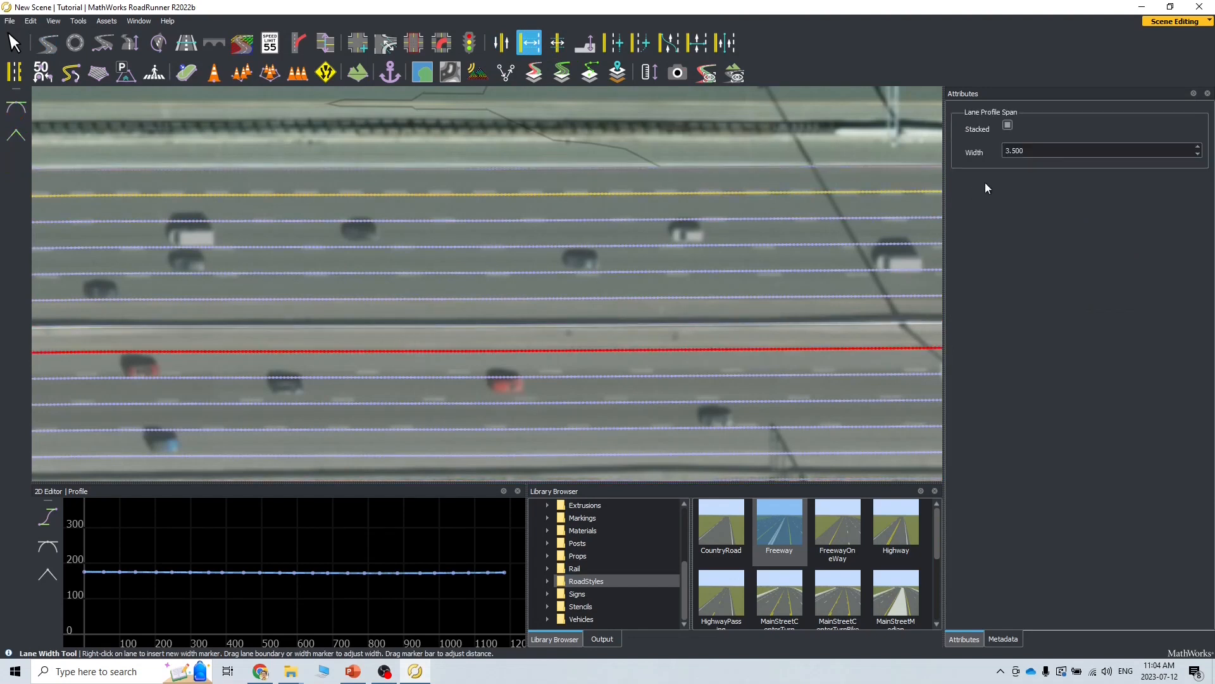
pyautogui.moveTo(1033, 151); pyautogui.dragTo(1007, 155)
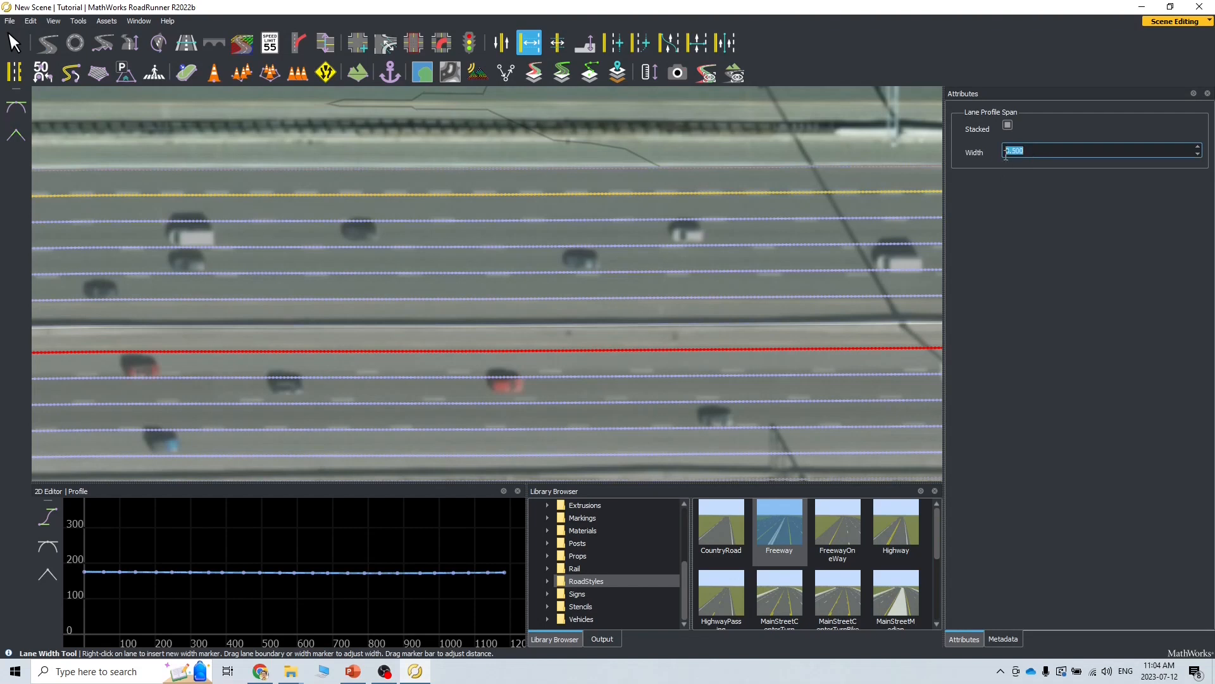
pyautogui.write('2.250')
pyautogui.press('Return')
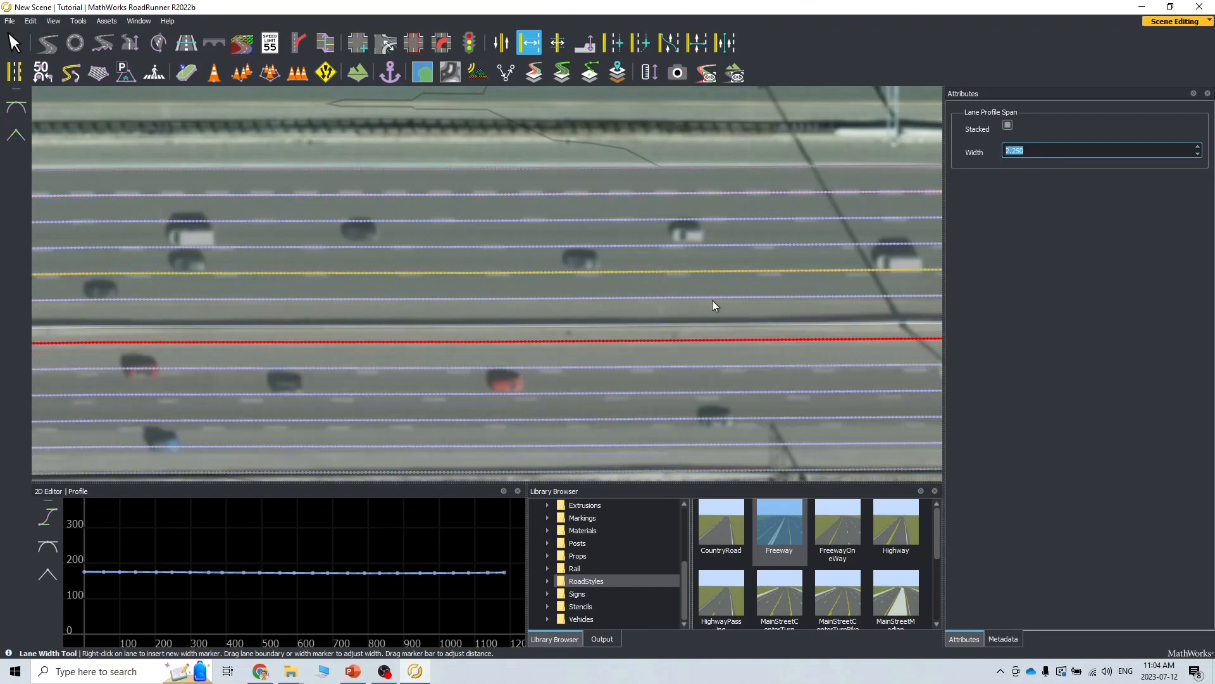
# Step: Set the width of the inner shoulder north of the median to 2.5
pyautogui.hotkey('ctrl', 'z')
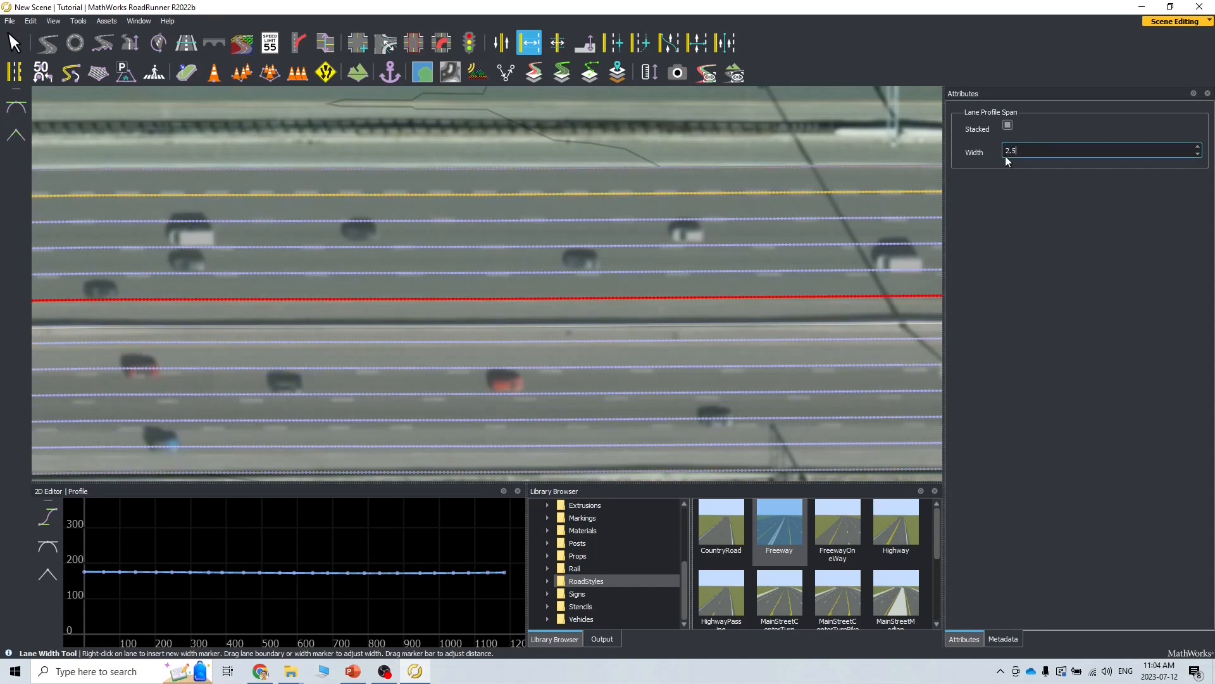
pyautogui.click(1005, 156)
pyautogui.write('2.5')
pyautogui.press('Return')
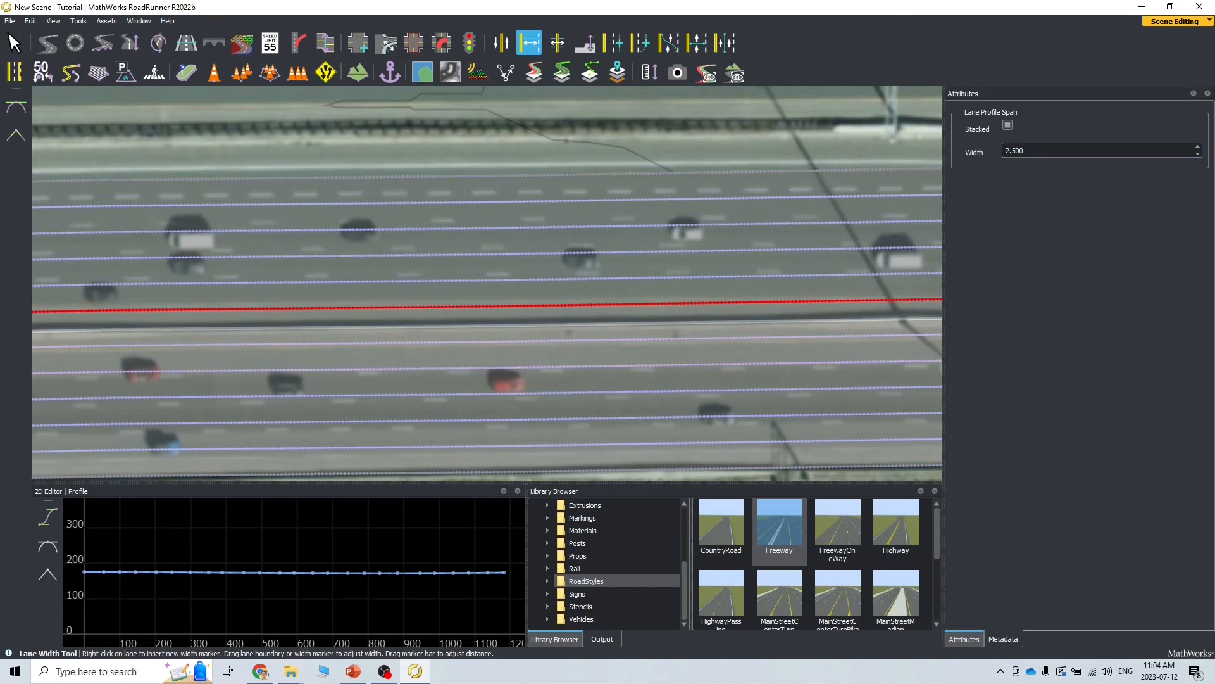
# Step: Check the adjusted lane boundaries against the aerial imagery, from the road's western end up close to the overpass
pyautogui.keyDown('alt'); pyautogui.moveTo(936, 369); pyautogui.dragTo(493, 365, button='middle'); pyautogui.keyUp('alt')
pyautogui.scroll(-10, 635, 362)
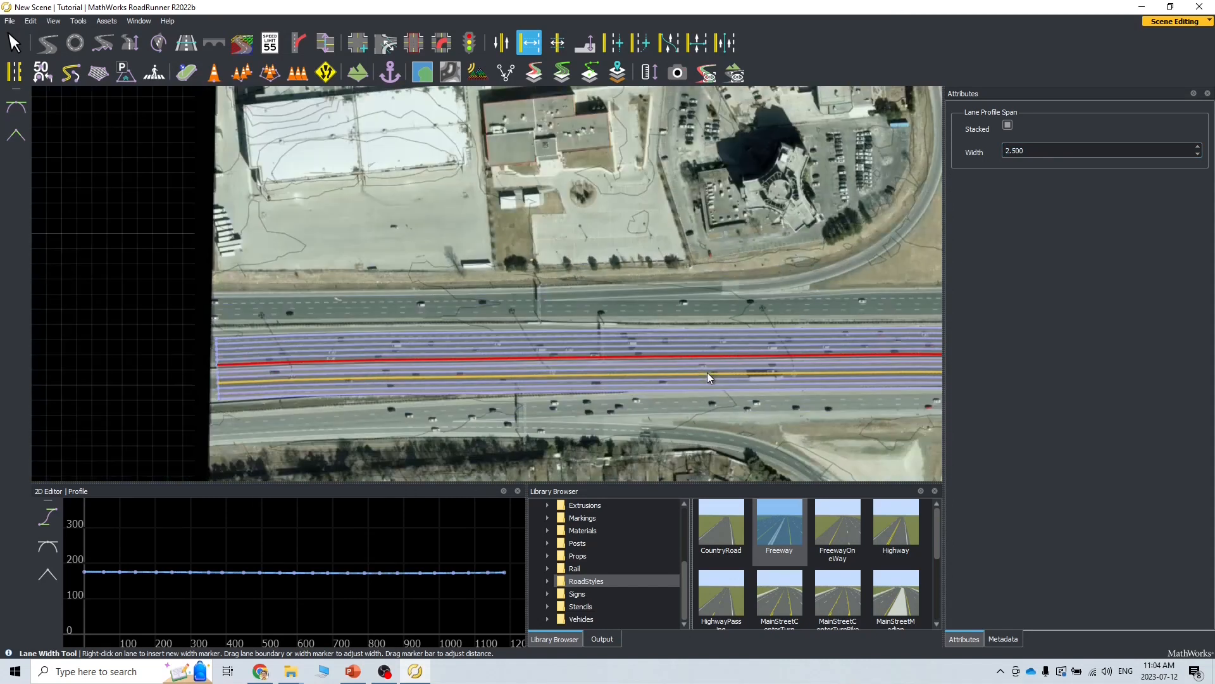
pyautogui.scroll(-3, 707, 373)
pyautogui.keyDown('alt'); pyautogui.moveTo(855, 393); pyautogui.dragTo(581, 387, button='middle'); pyautogui.keyUp('alt')
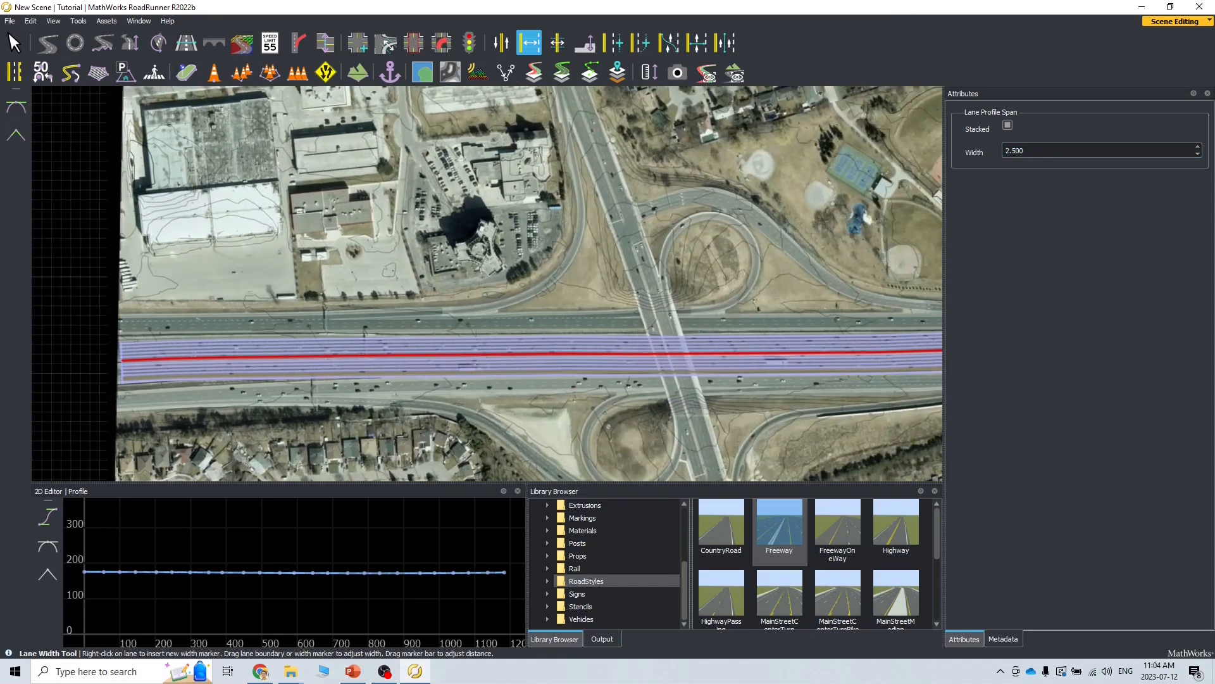
pyautogui.scroll(10, 581, 387)
pyautogui.scroll(6, 763, 307)
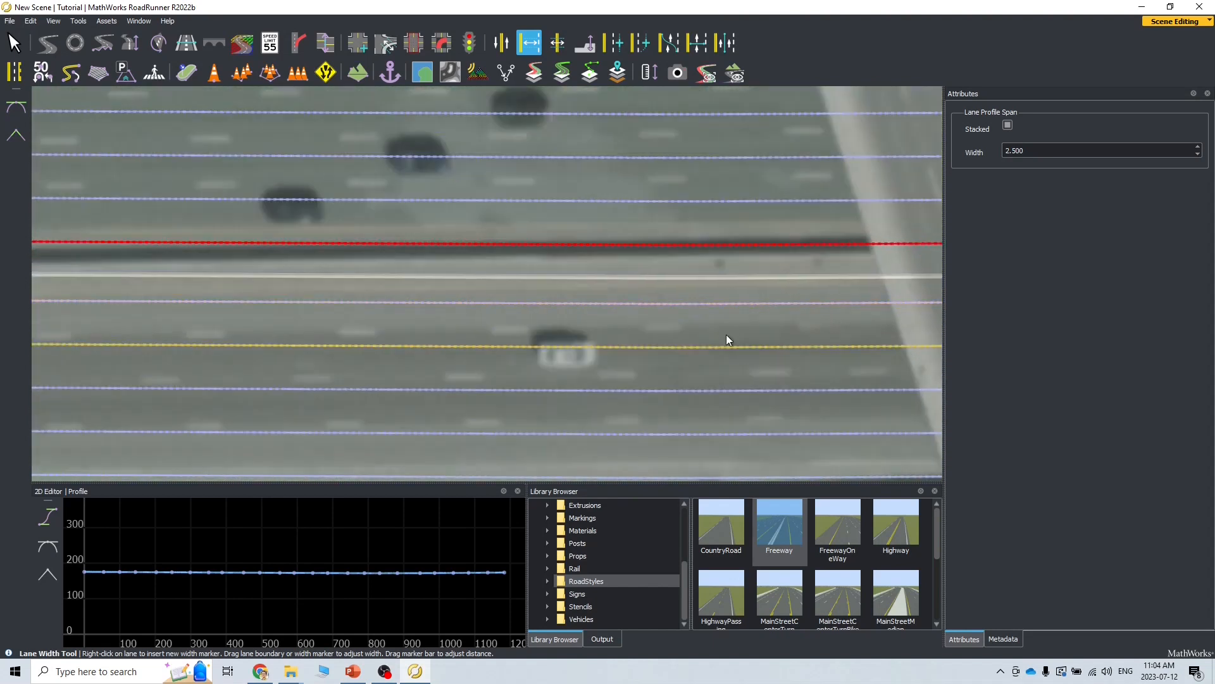
pyautogui.keyDown('alt'); pyautogui.moveTo(763, 307); pyautogui.dragTo(643, 229, button='middle'); pyautogui.keyUp('alt')
# Step: Switch to Google Maps and clear the existing distance measurement near the Victoria Park Avenue overpass
pyautogui.click(260, 670)
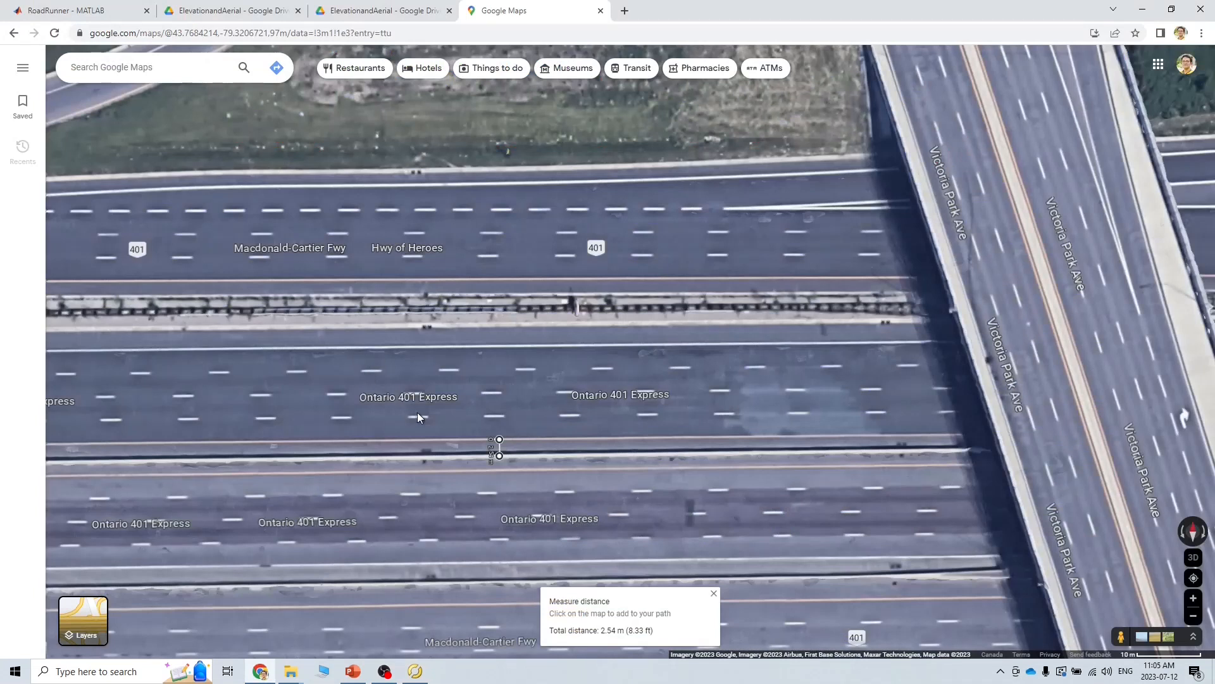
pyautogui.moveTo(575, 403); pyautogui.dragTo(427, 343)
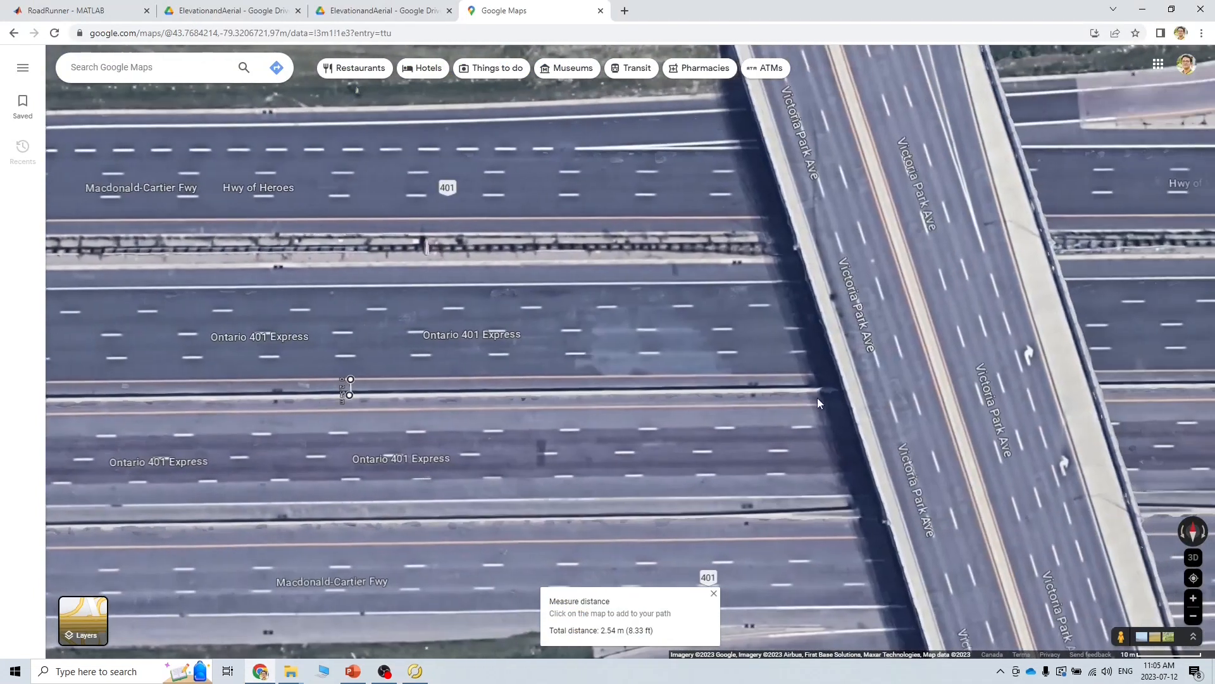
pyautogui.click(380, 421)
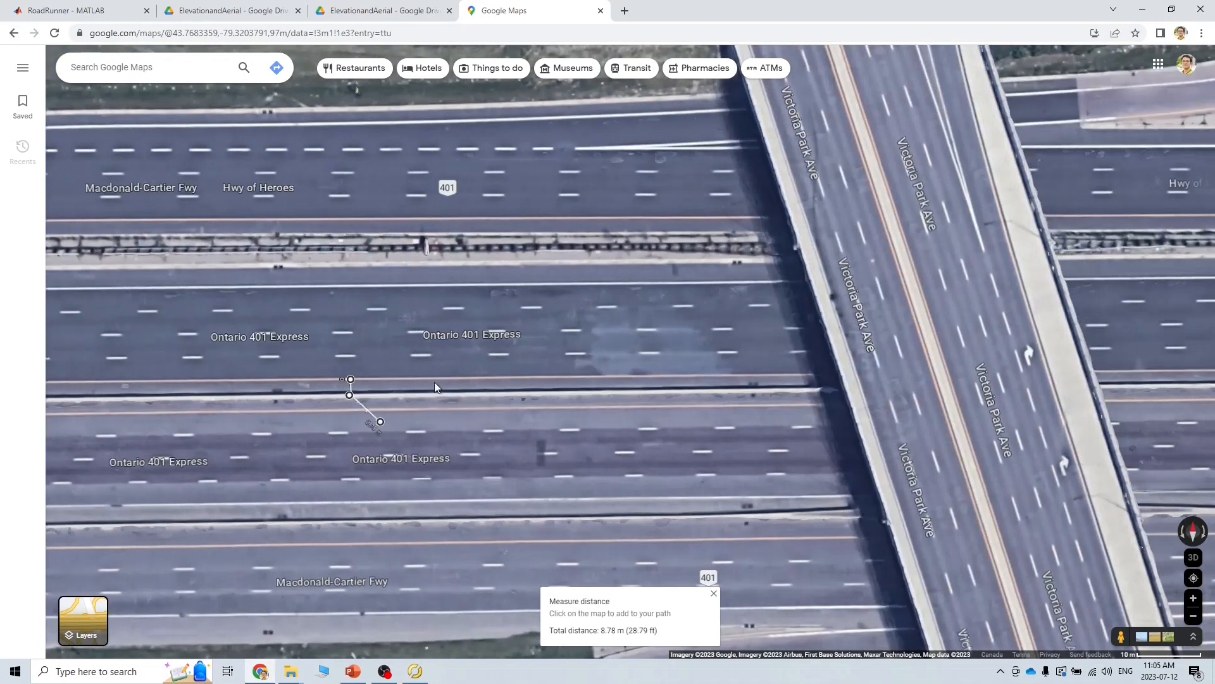
pyautogui.rightClick(411, 383)
pyautogui.click(452, 600)
pyautogui.moveTo(306, 466); pyautogui.dragTo(816, 451)
pyautogui.moveTo(360, 457); pyautogui.dragTo(697, 460)
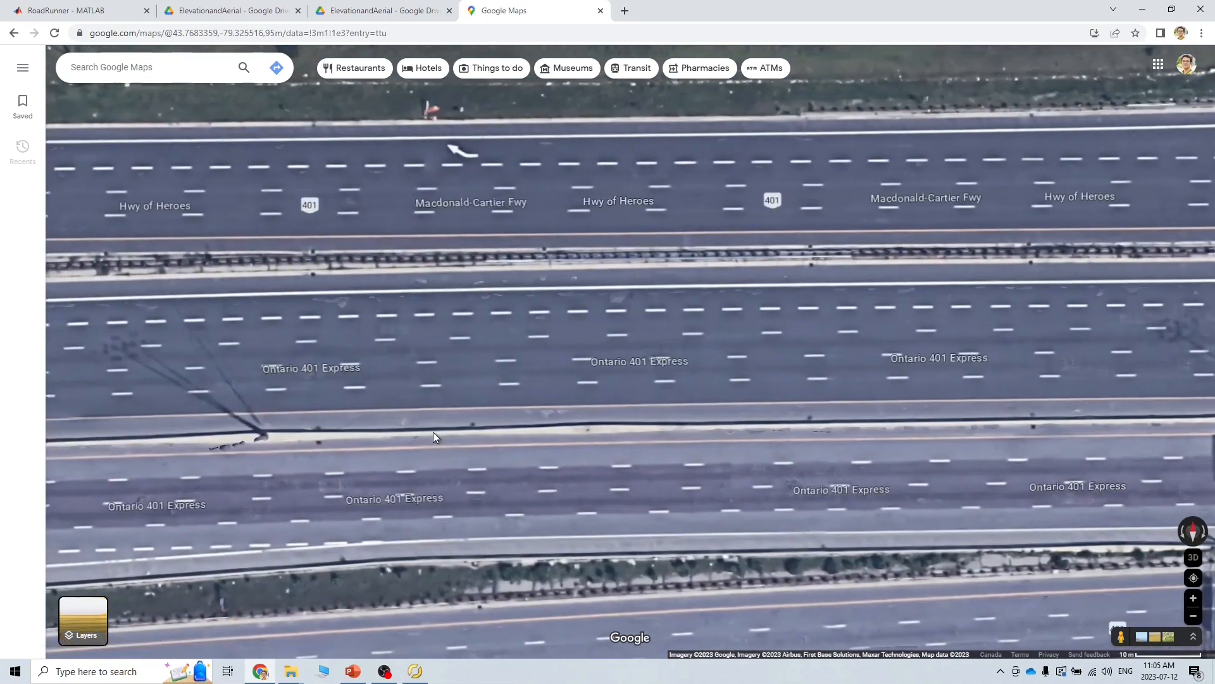
# Step: Measure from the median barrier to the yellow line north of it, then move the endpoint to the yellow line on the southern side
pyautogui.rightClick(433, 432)
pyautogui.click(469, 629)
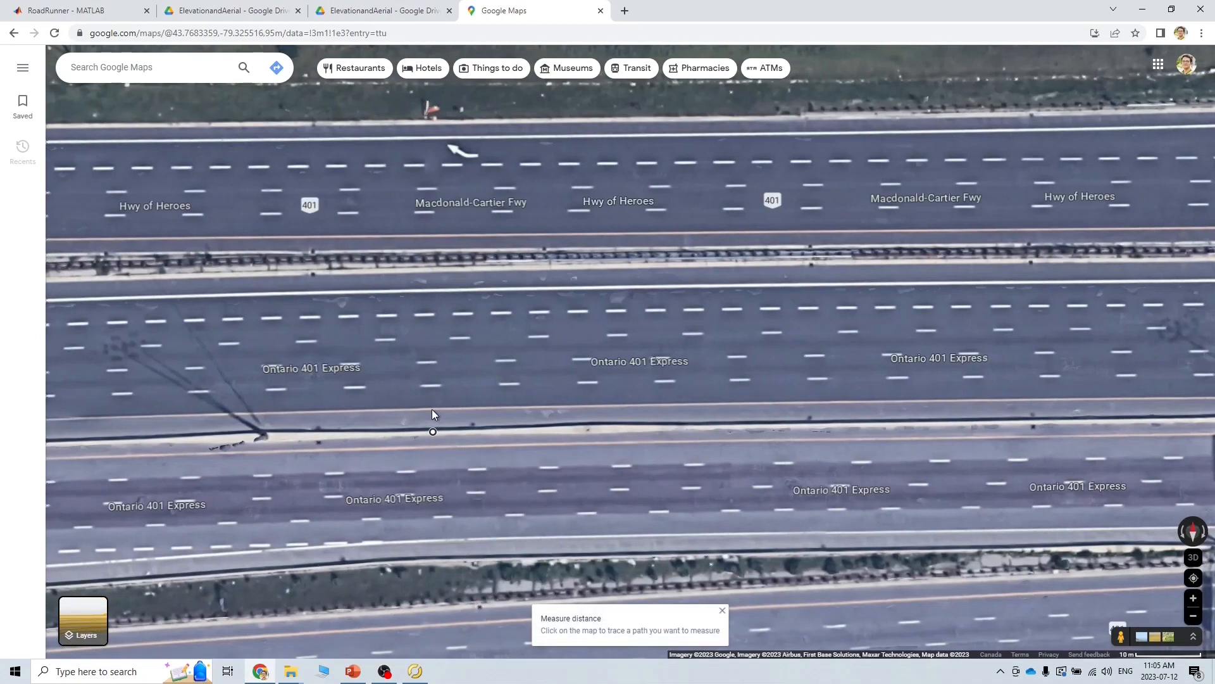
pyautogui.rightClick(432, 410)
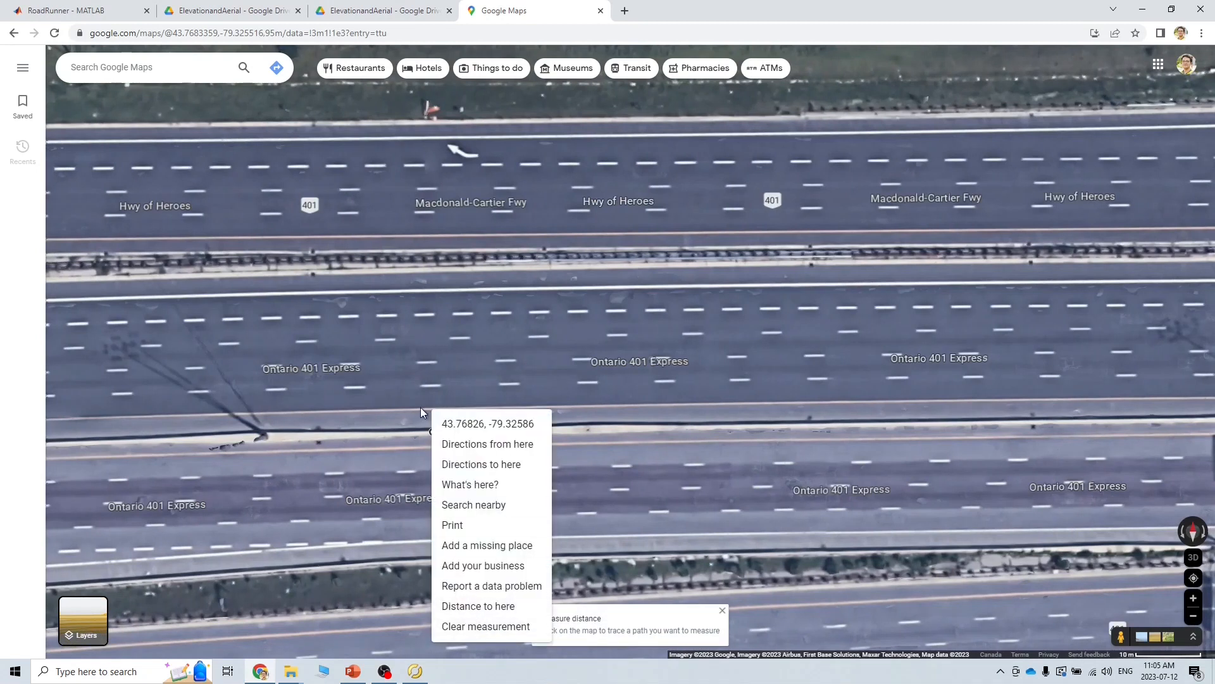
pyautogui.click(481, 606)
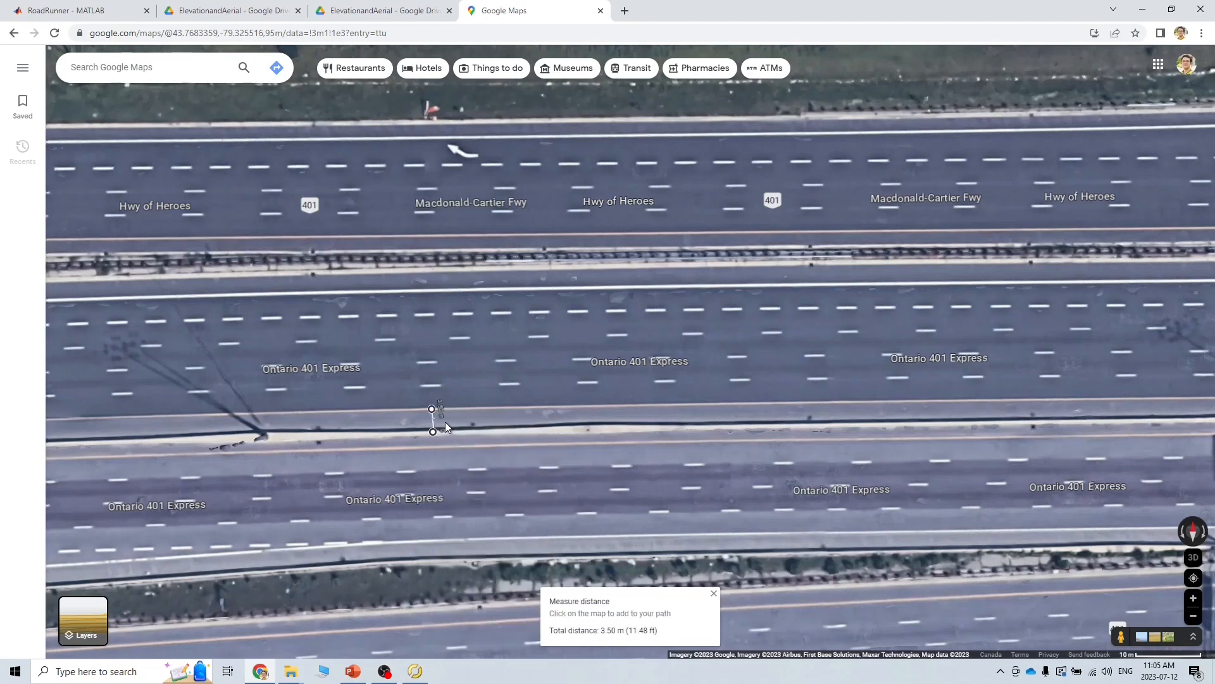
pyautogui.moveTo(432, 409); pyautogui.dragTo(435, 447)
pyautogui.scroll(-2, 947, 487)
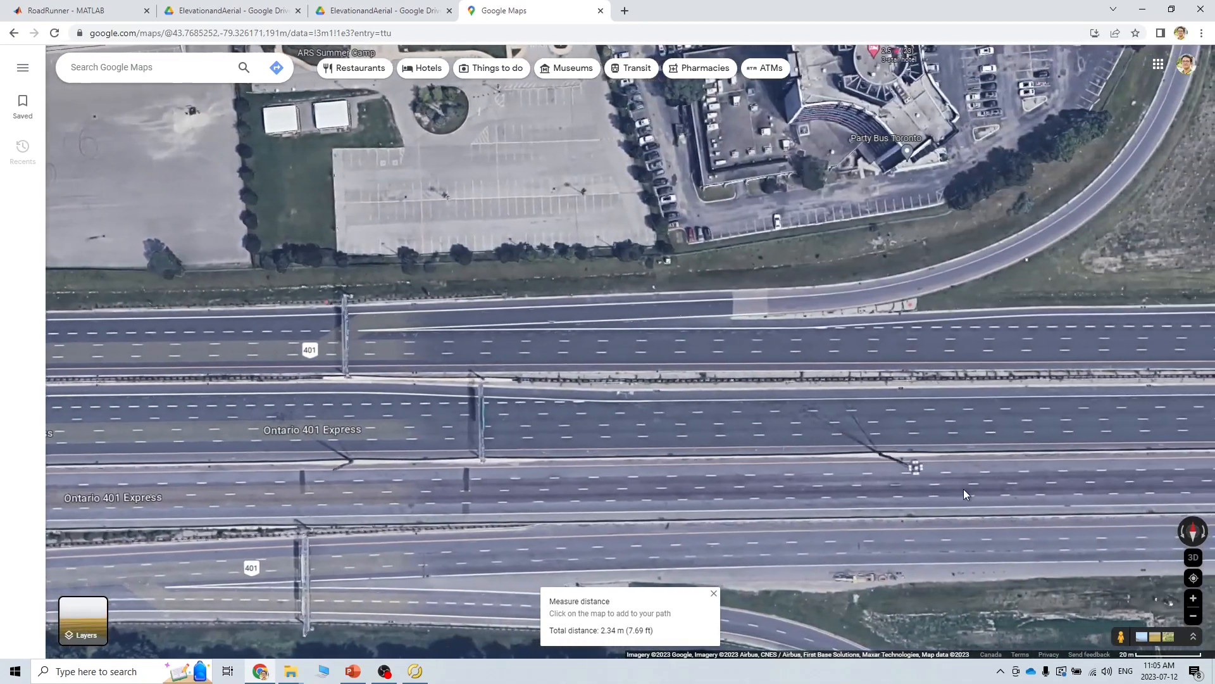
pyautogui.moveTo(964, 489); pyautogui.dragTo(457, 497)
# Step: Switch to RoadRunner and compare the lane boundaries south of the median with the aerial imagery as far as the road's western end
pyautogui.click(414, 671)
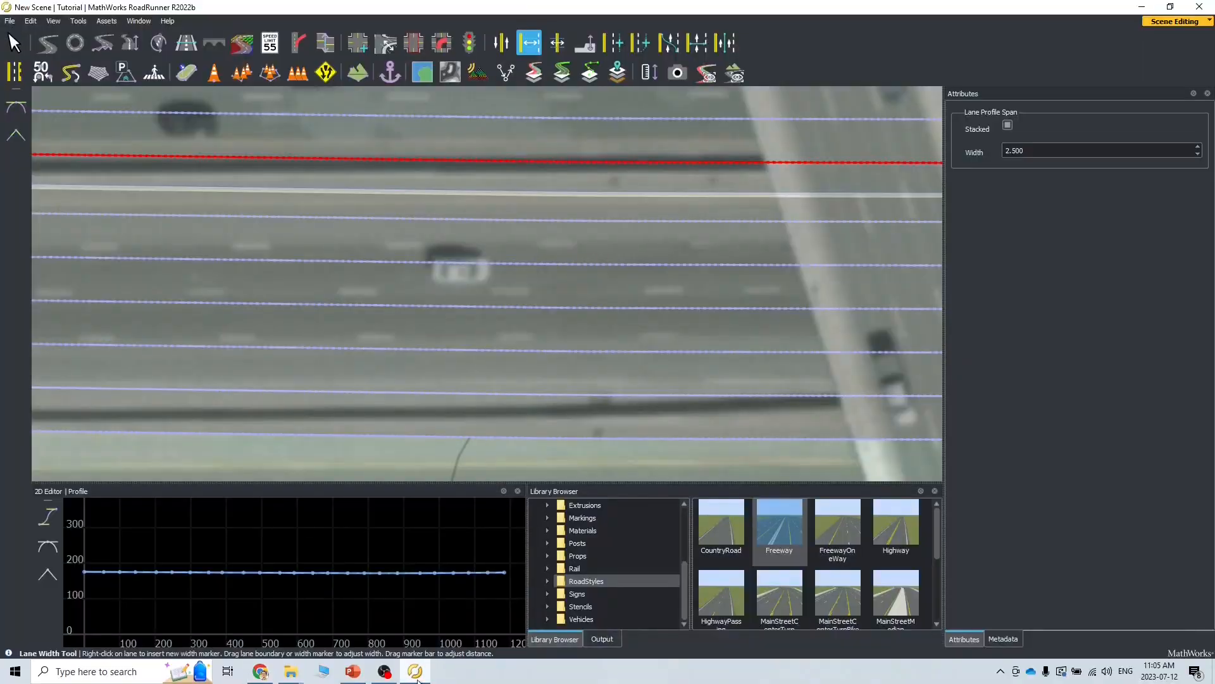
pyautogui.scroll(-3, 453, 318)
pyautogui.keyDown('alt'); pyautogui.moveTo(450, 317); pyautogui.dragTo(437, 319); pyautogui.keyUp('alt')
pyautogui.keyDown('alt'); pyautogui.moveTo(209, 332); pyautogui.dragTo(367, 347, button='middle'); pyautogui.keyUp('alt')
pyautogui.keyDown('alt'); pyautogui.moveTo(309, 365); pyautogui.dragTo(322, 365); pyautogui.keyUp('alt')
pyautogui.keyDown('alt'); pyautogui.moveTo(95, 372); pyautogui.dragTo(319, 370, button='middle'); pyautogui.keyUp('alt')
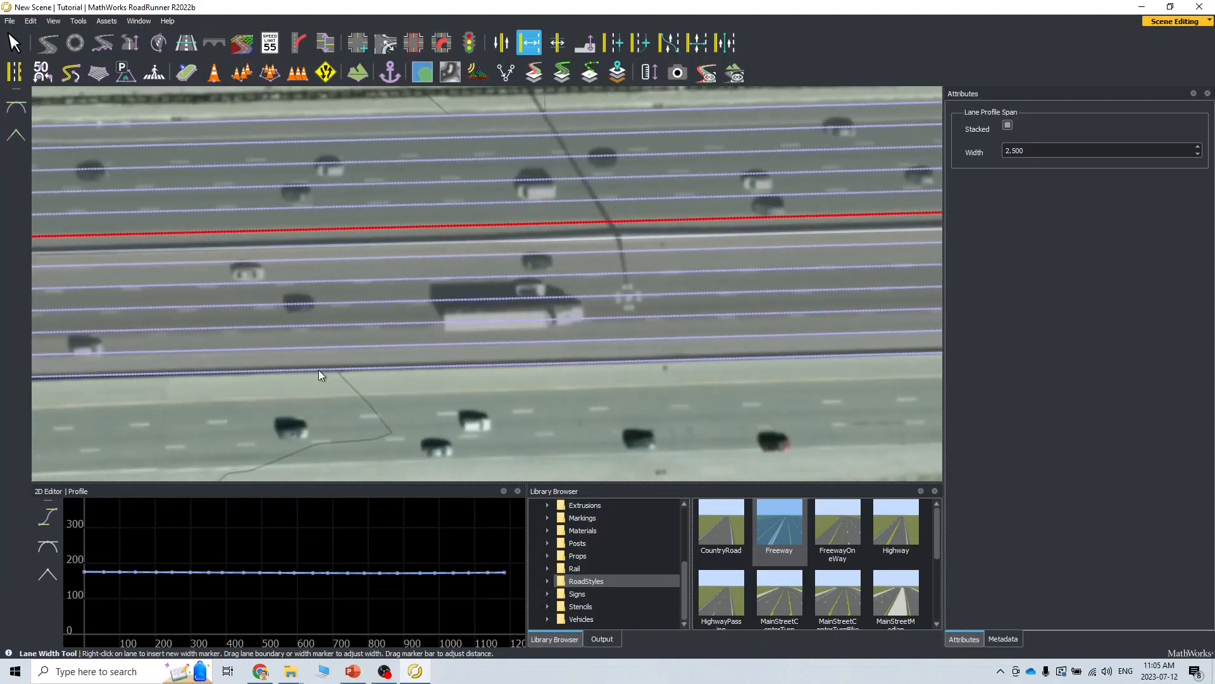
pyautogui.keyDown('alt'); pyautogui.moveTo(95, 391); pyautogui.dragTo(276, 381, button='middle'); pyautogui.keyUp('alt')
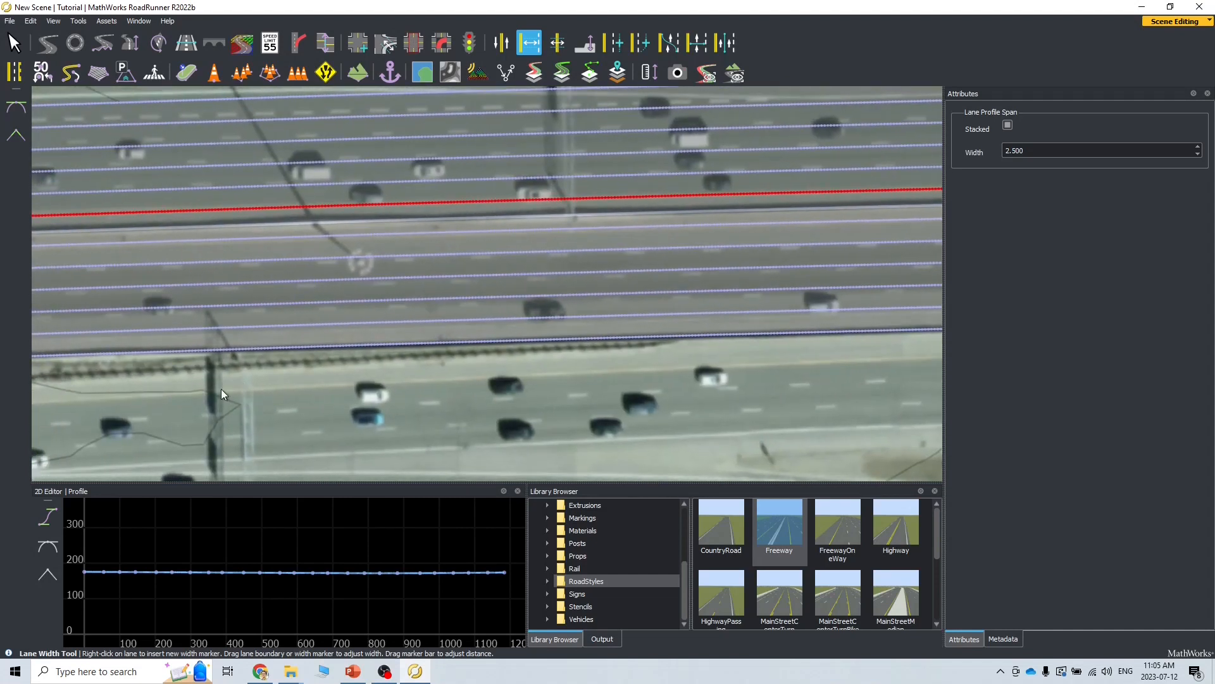
pyautogui.scroll(-5, 221, 393)
pyautogui.keyDown('alt'); pyautogui.moveTo(166, 396); pyautogui.dragTo(385, 398, button='middle'); pyautogui.keyUp('alt')
pyautogui.scroll(5, 343, 352)
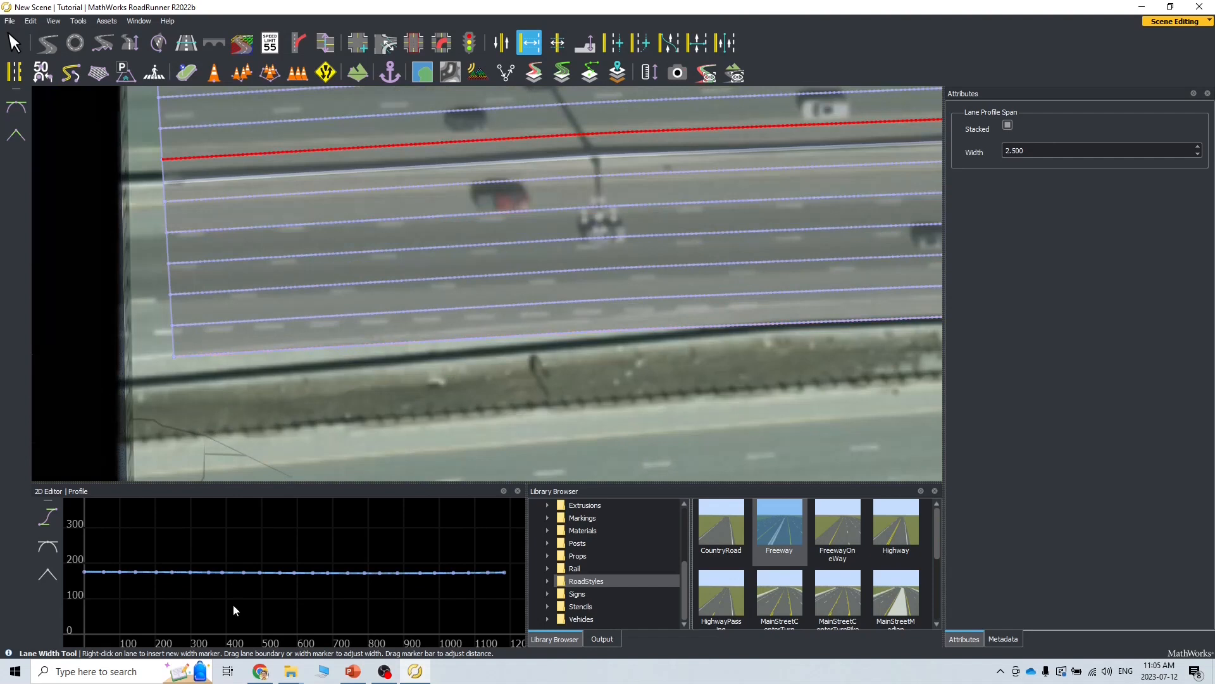
# Step: In Google Maps, clear the old measurement and measure the outermost lane south of the median from its dashed line to the white edge line
pyautogui.click(261, 671)
pyautogui.scroll(-3, 484, 450)
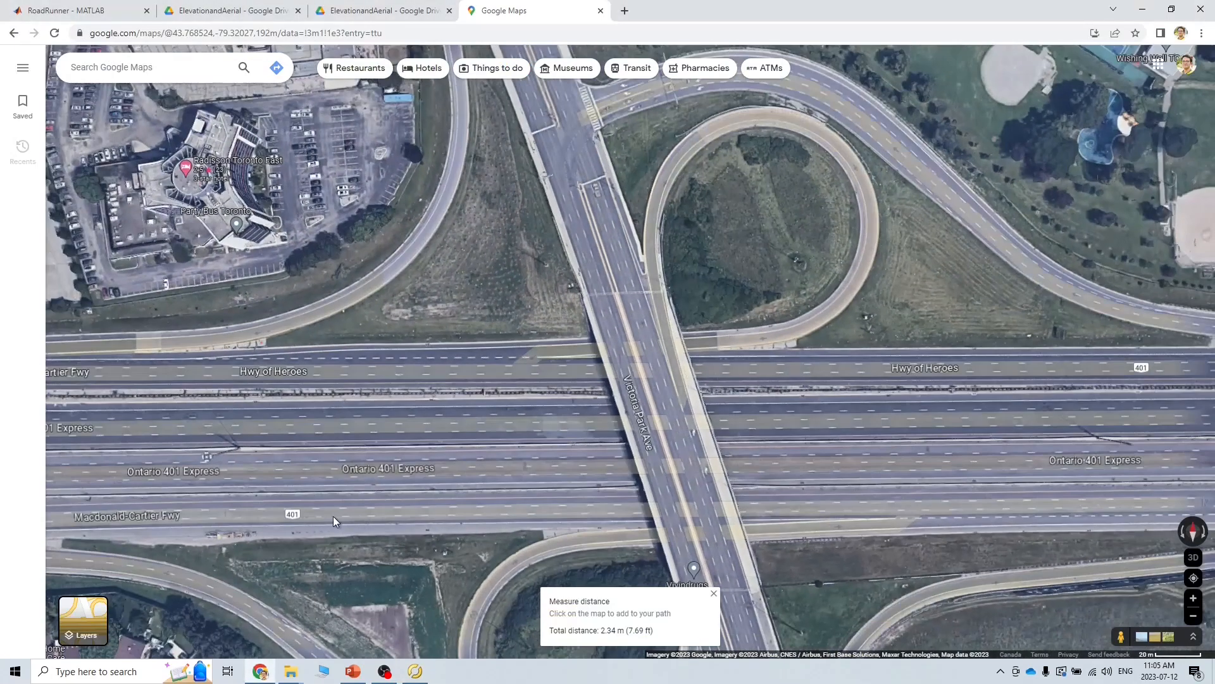
pyautogui.scroll(5, 333, 515)
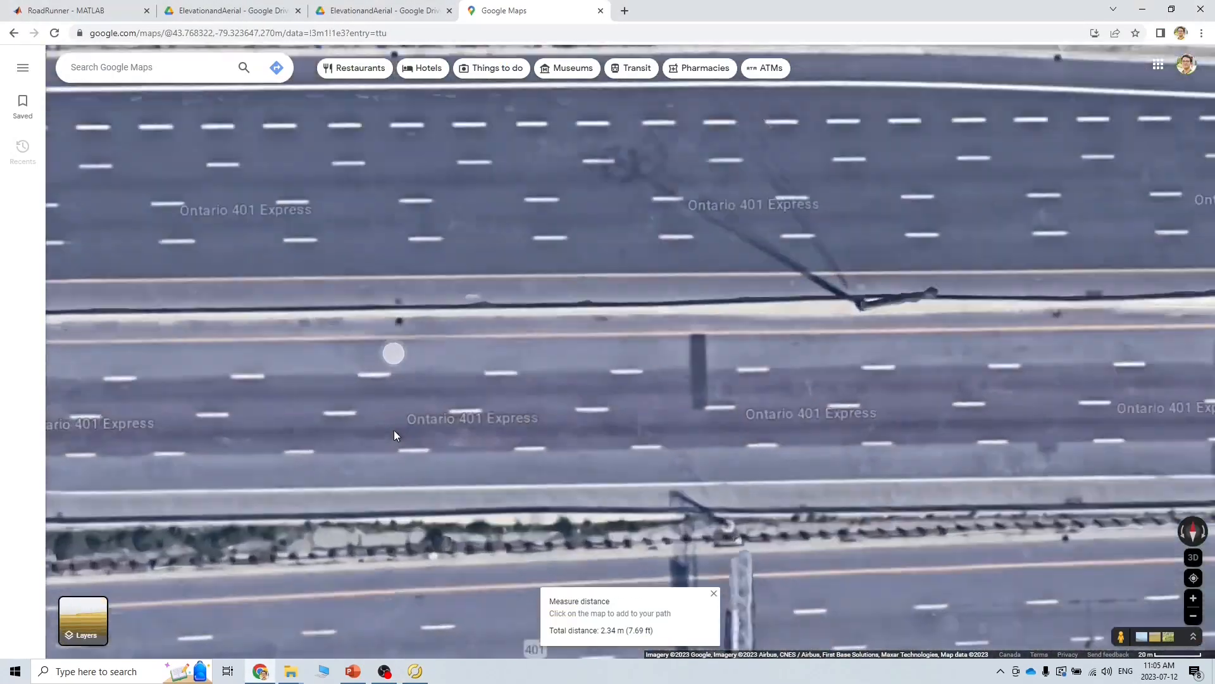
pyautogui.rightClick(414, 457)
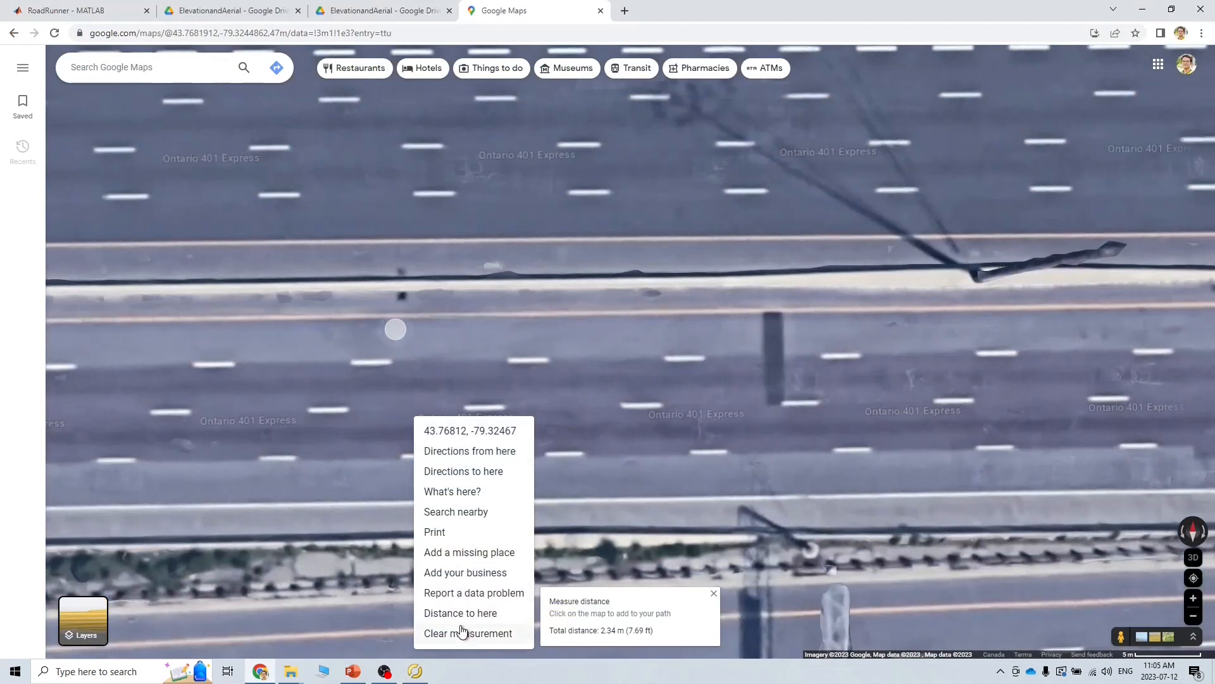
pyautogui.click(462, 631)
pyautogui.rightClick(416, 455)
pyautogui.click(446, 632)
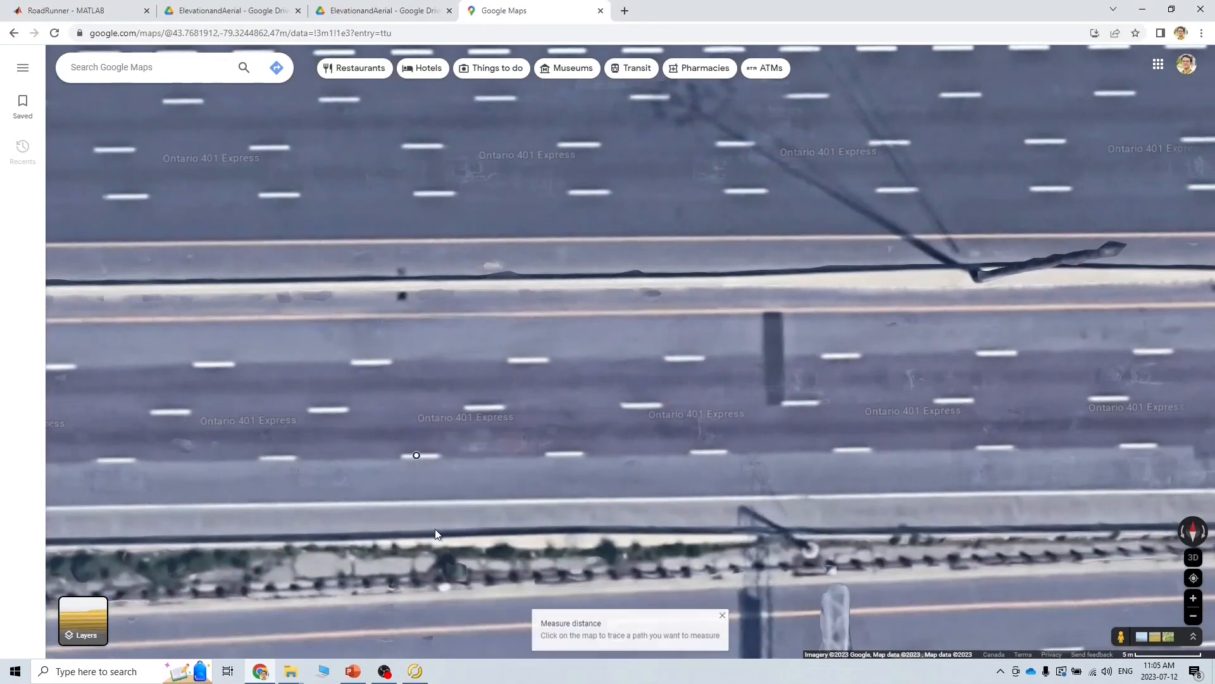
pyautogui.click(416, 501)
pyautogui.moveTo(416, 501); pyautogui.dragTo(417, 501)
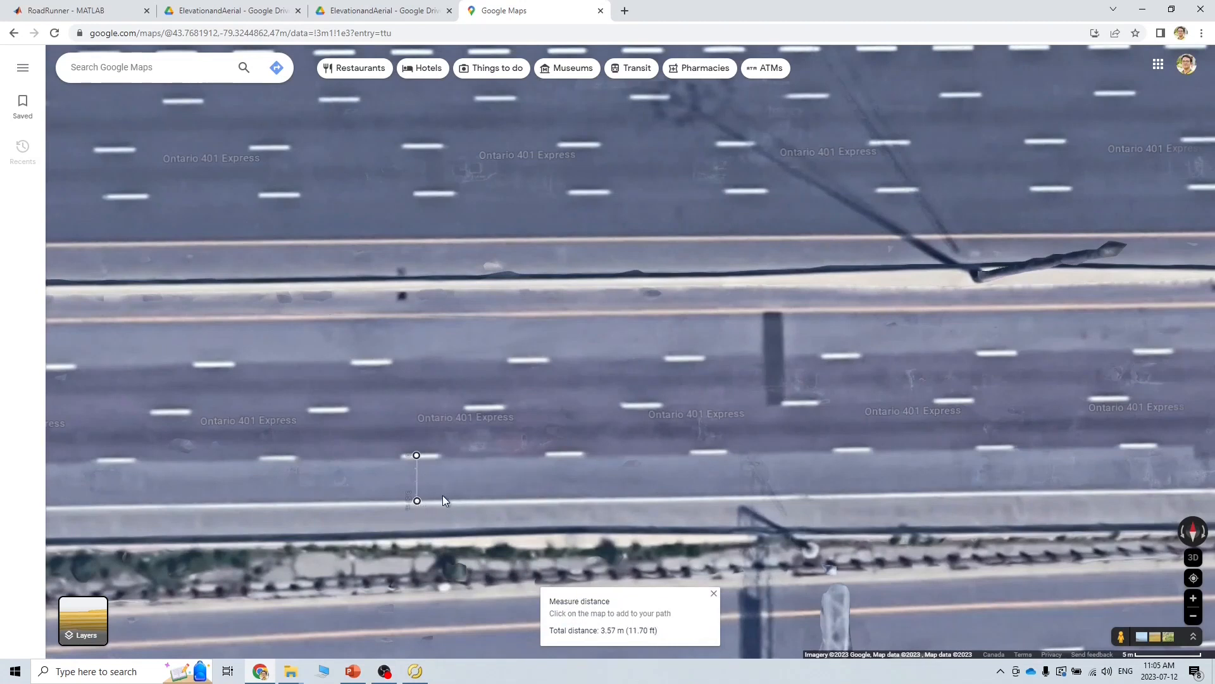
pyautogui.moveTo(418, 501); pyautogui.dragTo(417, 503)
pyautogui.moveTo(416, 455); pyautogui.dragTo(416, 457)
# Step: Return to RoadRunner and set the first, third and fourth traffic lanes south of the median to 3.75 wide
pyautogui.click(1142, 10)
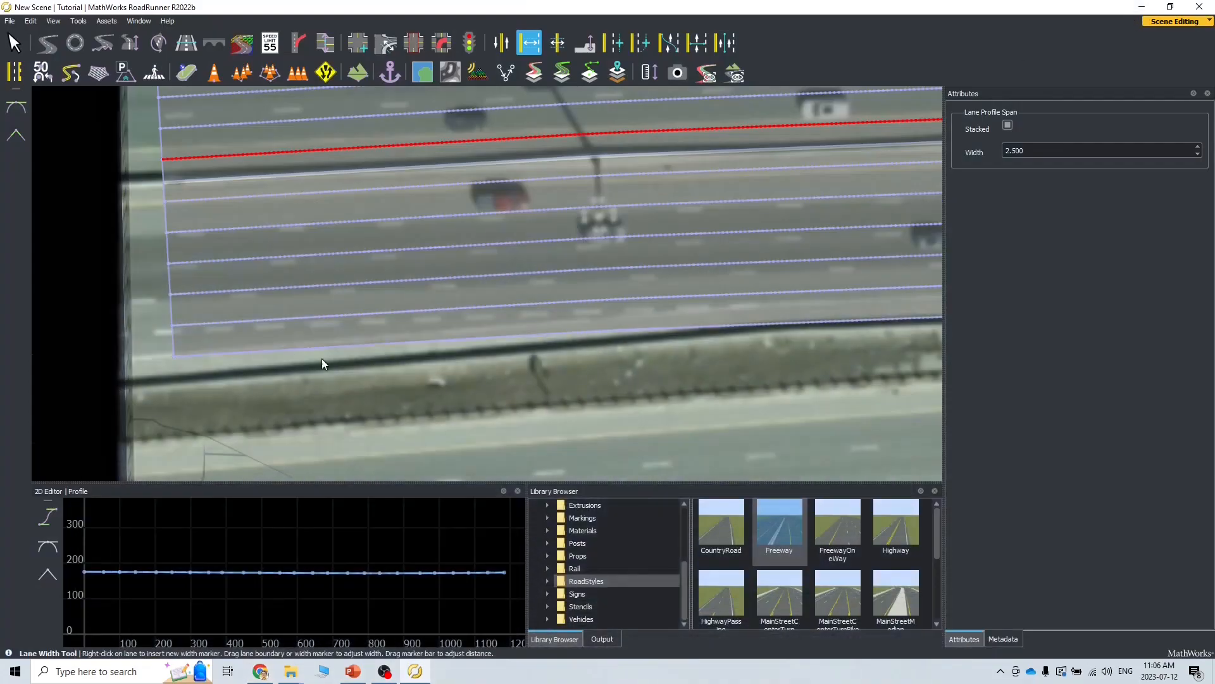
pyautogui.scroll(3, 220, 321)
pyautogui.scroll(-2, 220, 343)
pyautogui.click(225, 332)
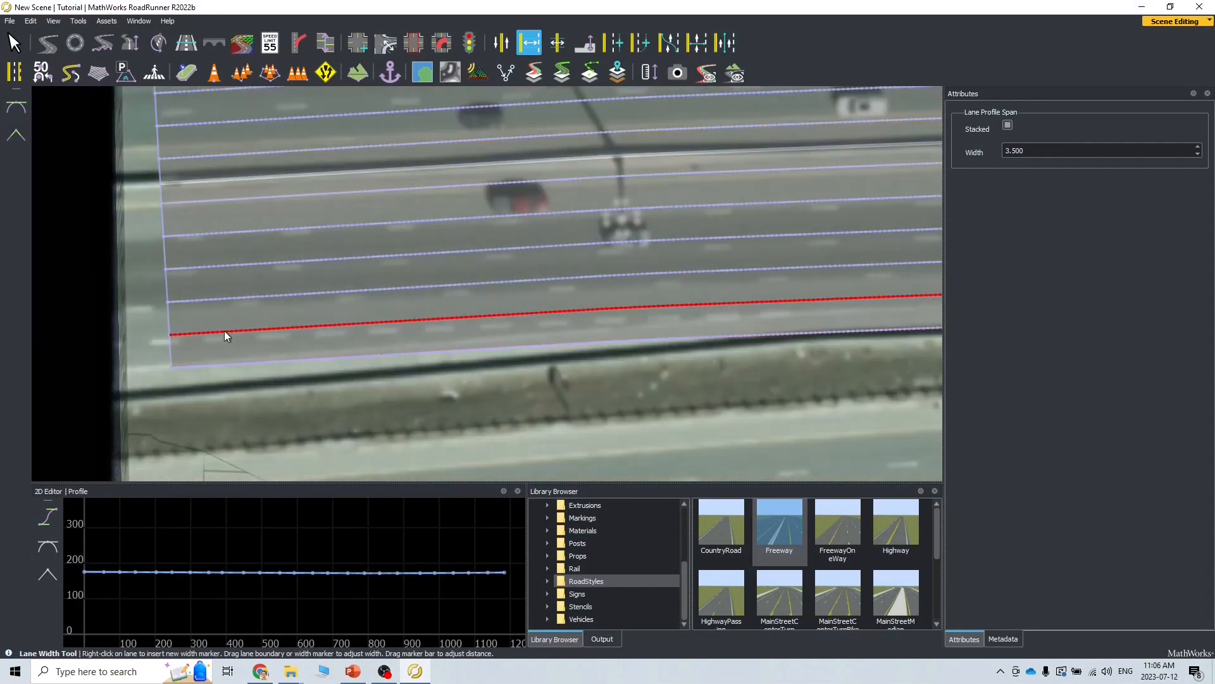
pyautogui.moveTo(561, 378); pyautogui.dragTo(500, 408, button='middle')
pyautogui.click(269, 319)
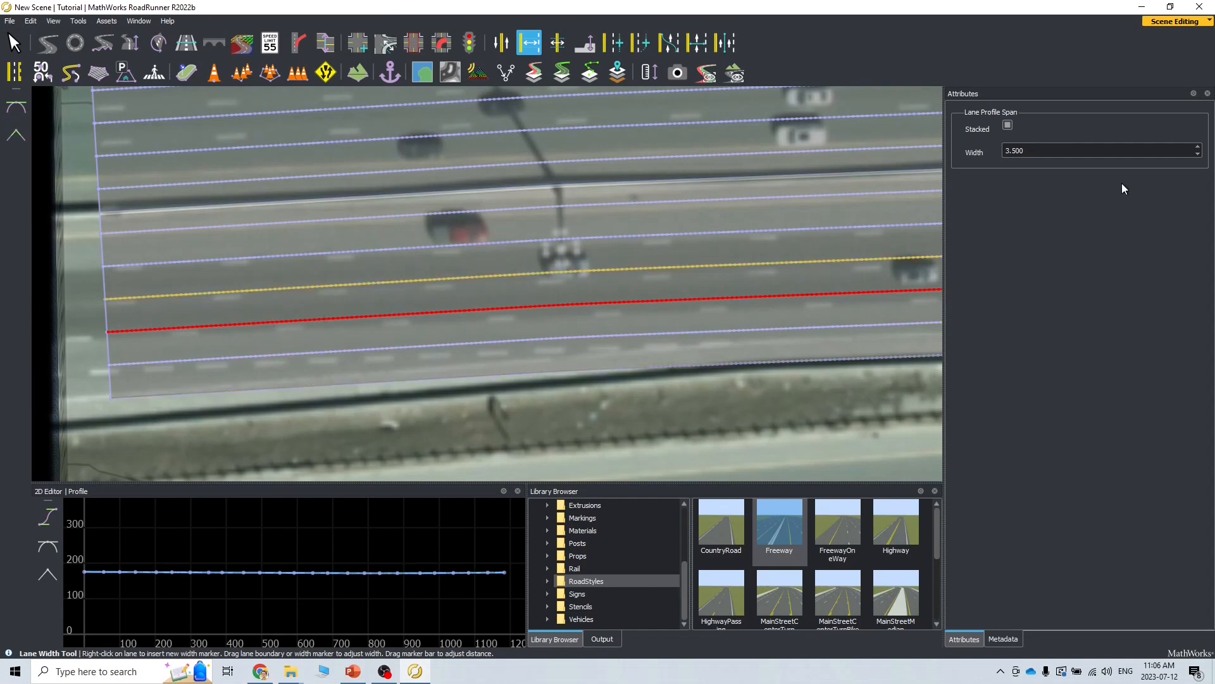
pyautogui.moveTo(1031, 152); pyautogui.dragTo(1012, 153)
pyautogui.write('.7')
pyautogui.press('Return')
pyautogui.click(211, 263)
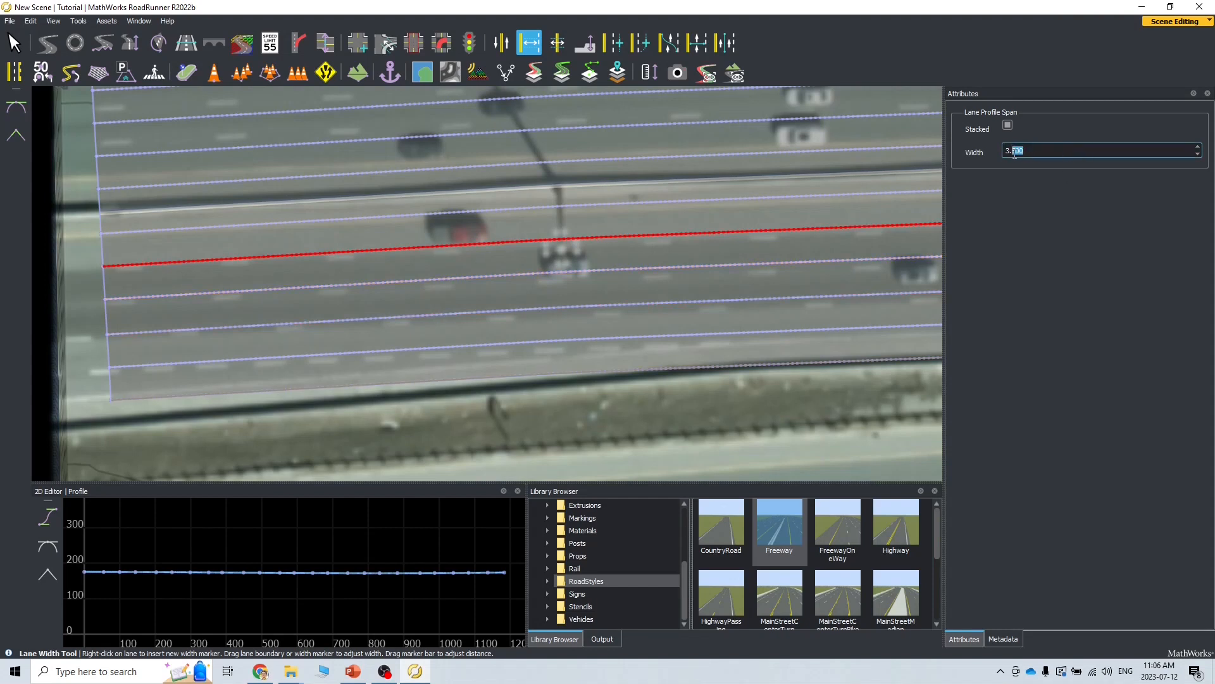
pyautogui.click(227, 358)
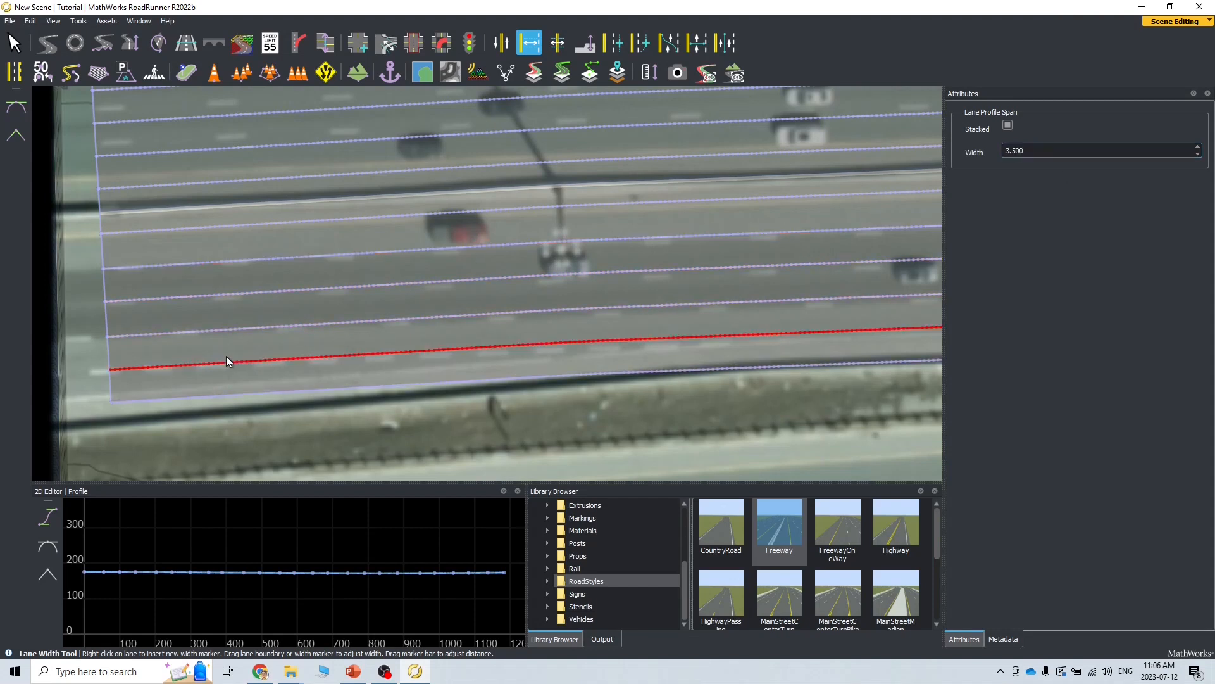
pyautogui.click(1021, 152)
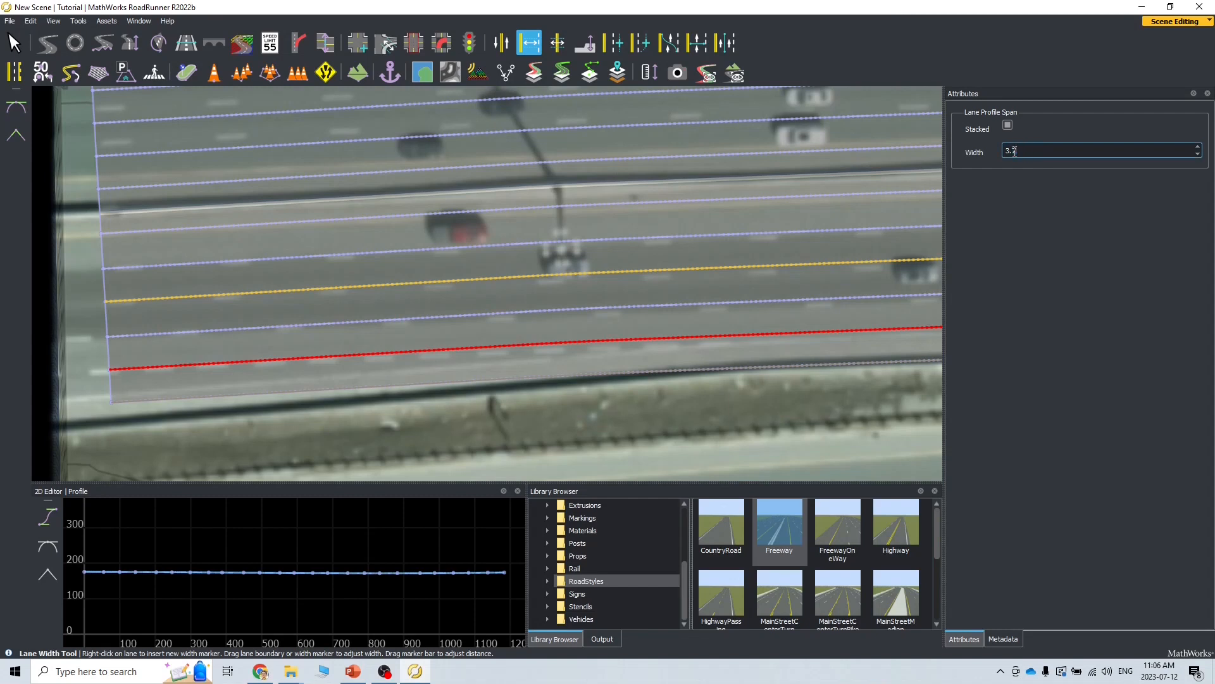
pyautogui.press('Return')
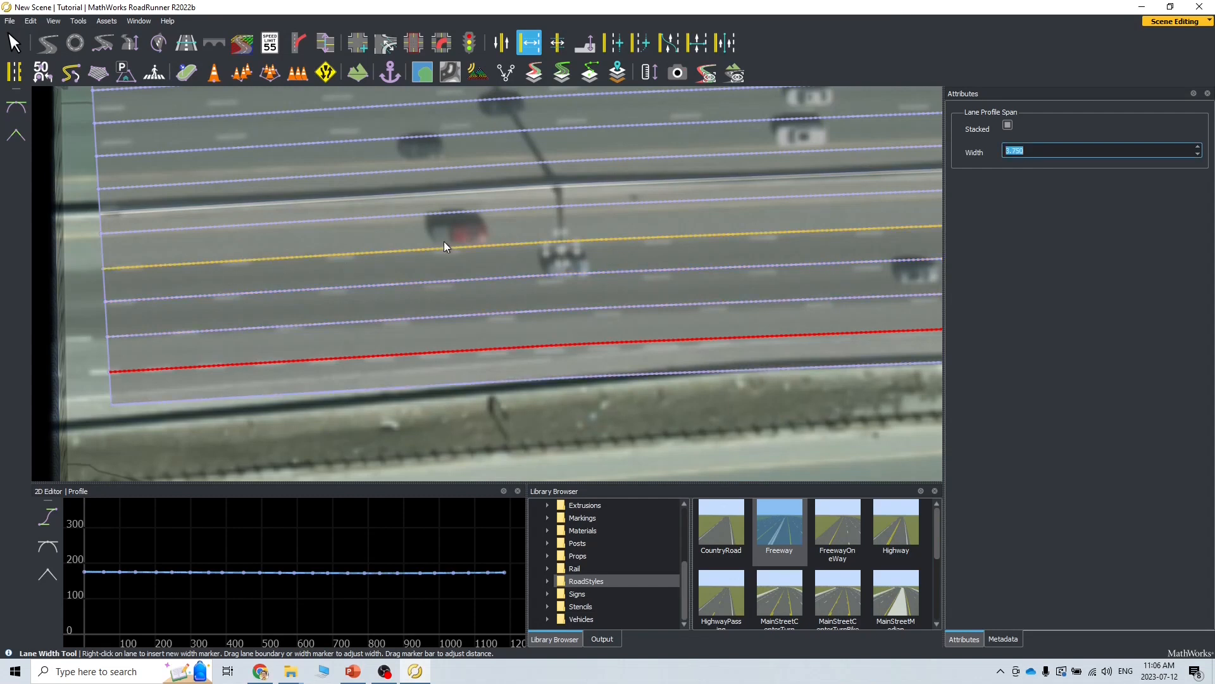
# Step: Set the widths of the first, third and fourth traffic lanes north of the median to 3.75
pyautogui.scroll(4, 328, 291)
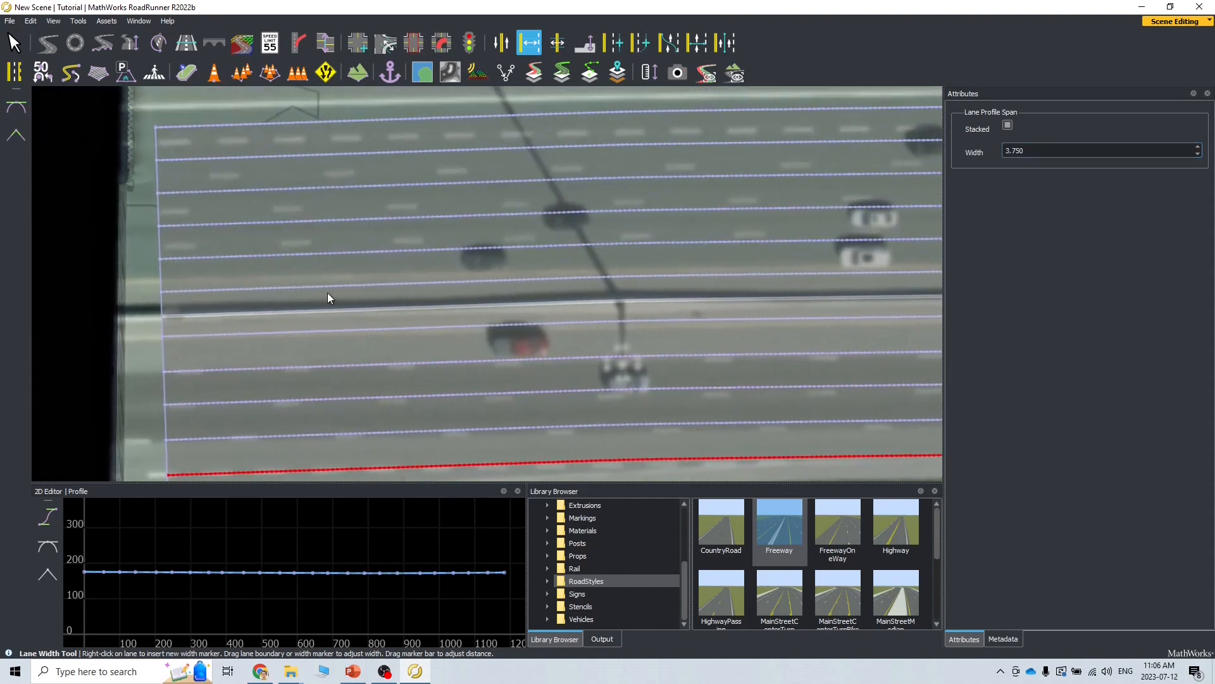
pyautogui.click(266, 255)
pyautogui.moveTo(1030, 152); pyautogui.dragTo(1016, 153)
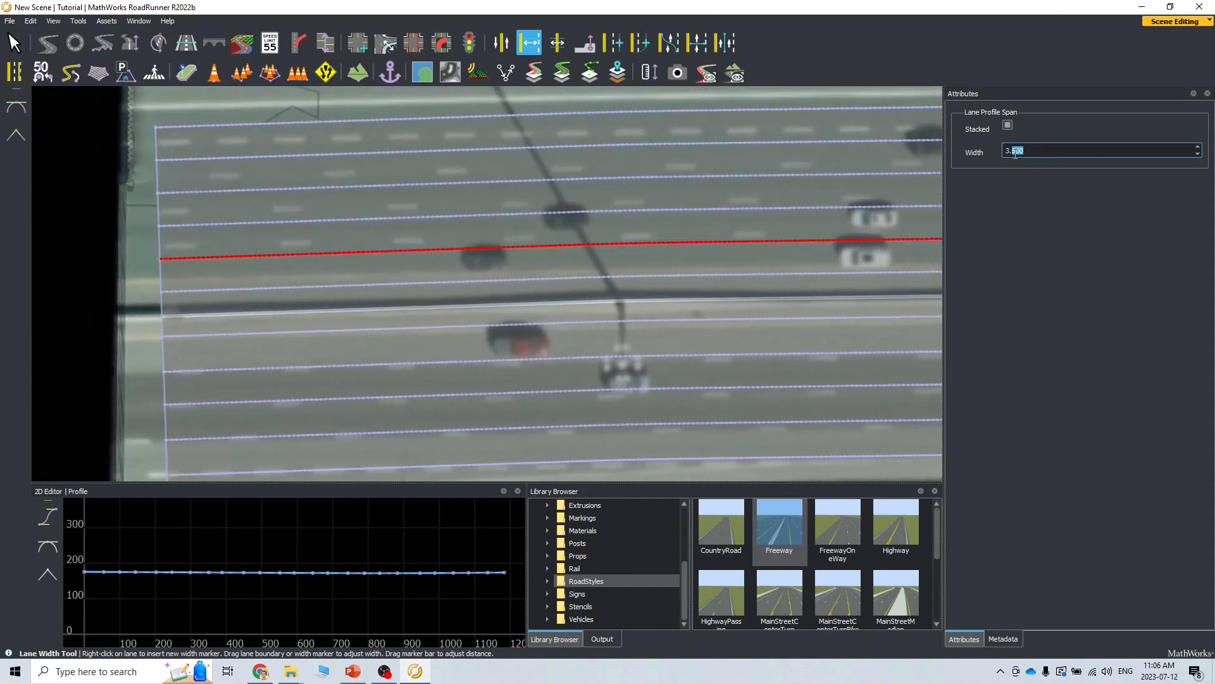
pyautogui.press('Return')
pyautogui.click(233, 190)
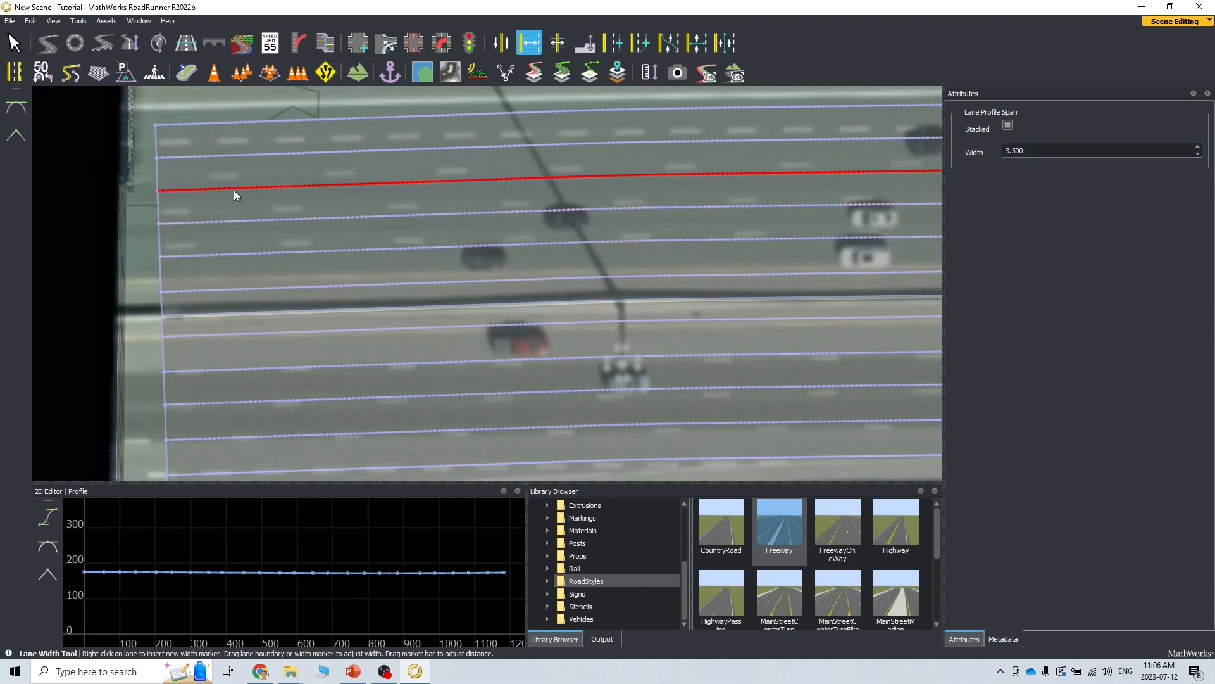
pyautogui.moveTo(1032, 152); pyautogui.dragTo(1018, 152)
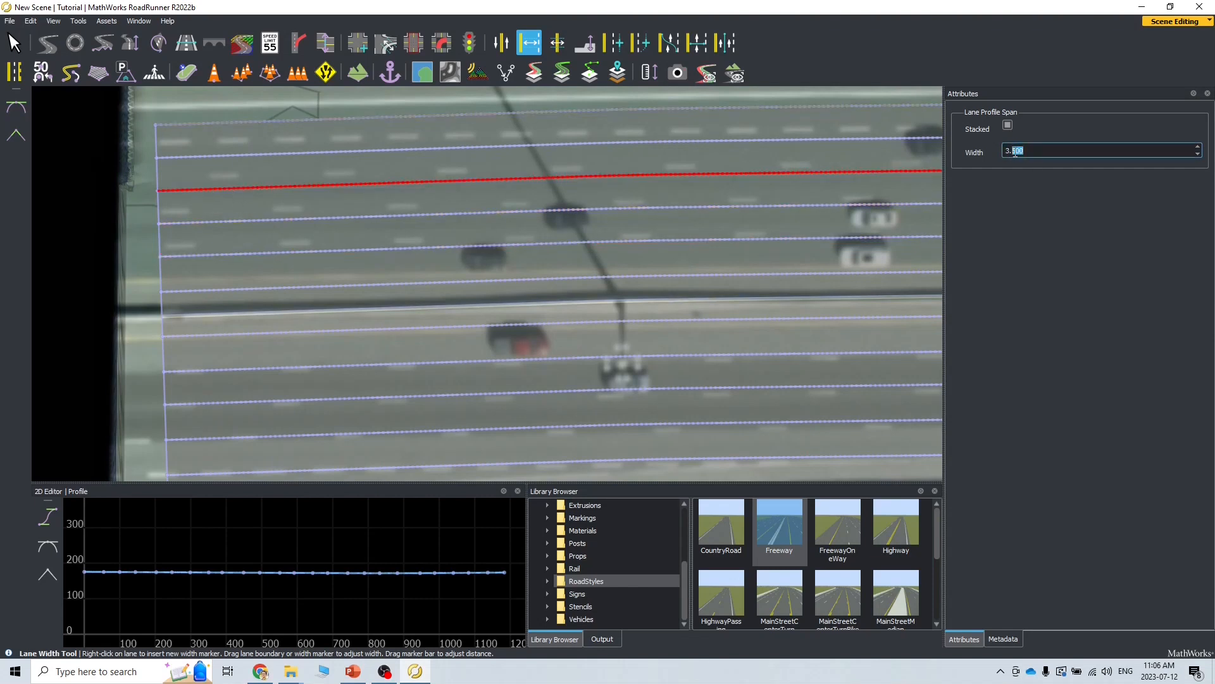
pyautogui.write('75')
pyautogui.press('Return')
pyautogui.click(274, 153)
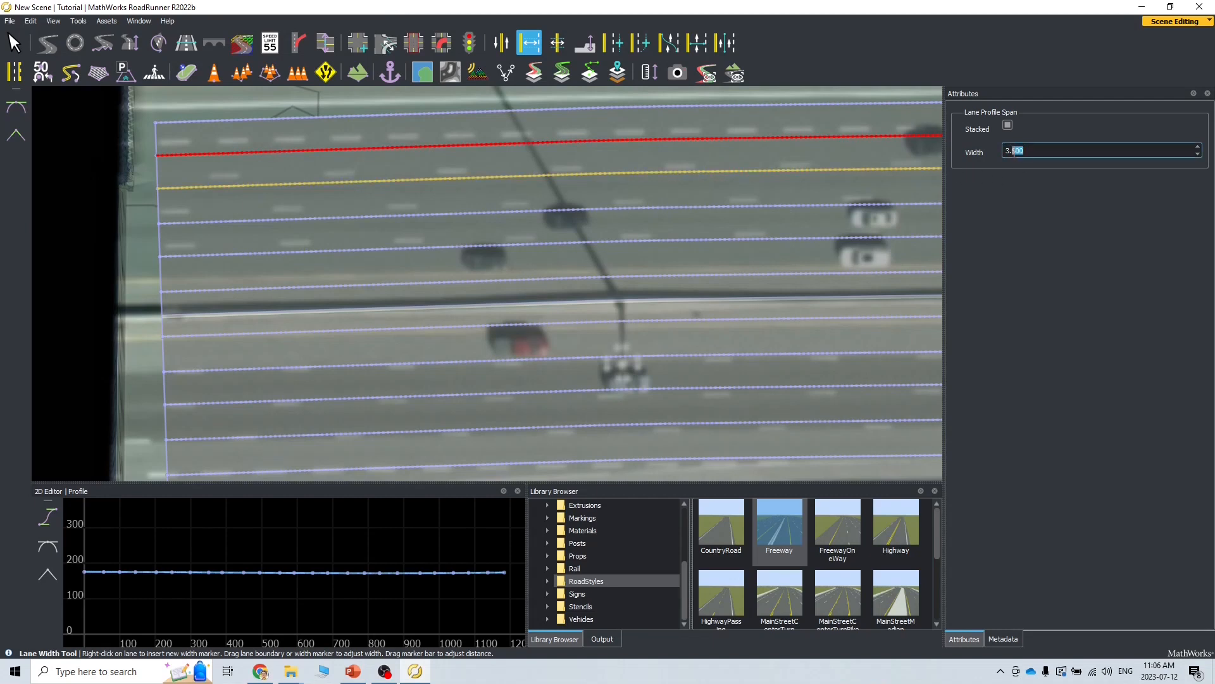
pyautogui.press('Return')
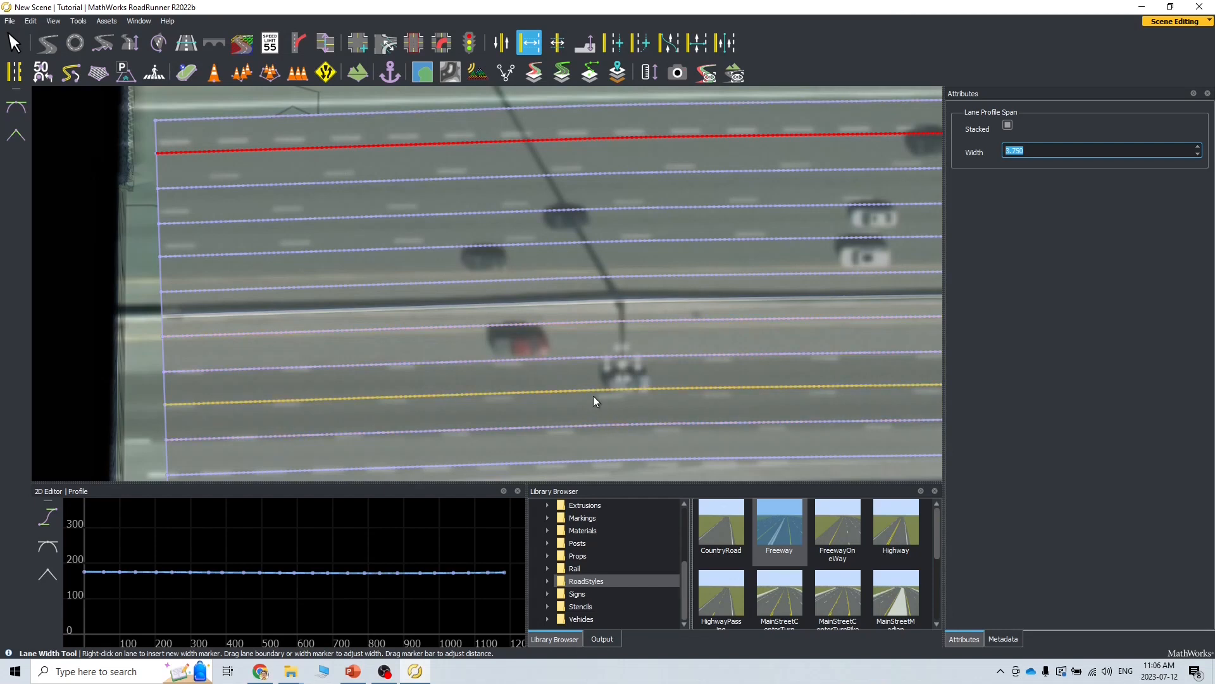
# Step: Use the Road Plan tool to adjust the road's control point near the western light pole to about X -548.11, Y -89.22
pyautogui.click(47, 51)
pyautogui.click(624, 304)
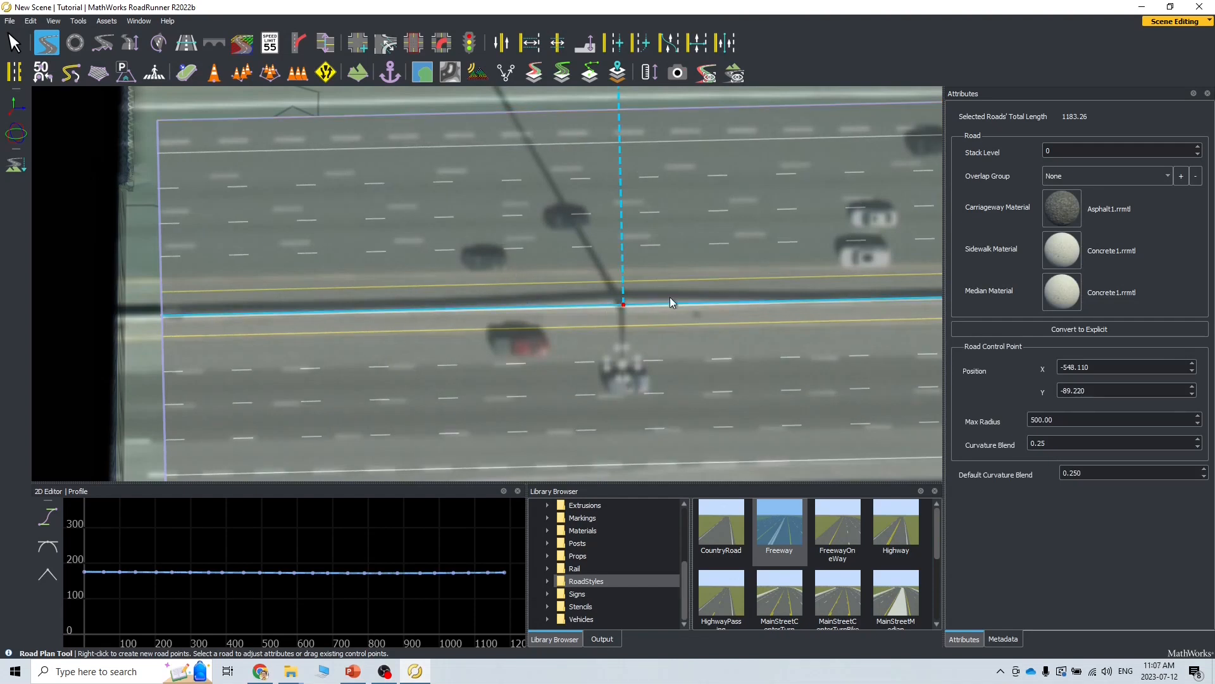
pyautogui.click(241, 286)
# Step: Use the Lane Width tool to set the inner shoulder north of the median to 3.5 wide
pyautogui.click(530, 48)
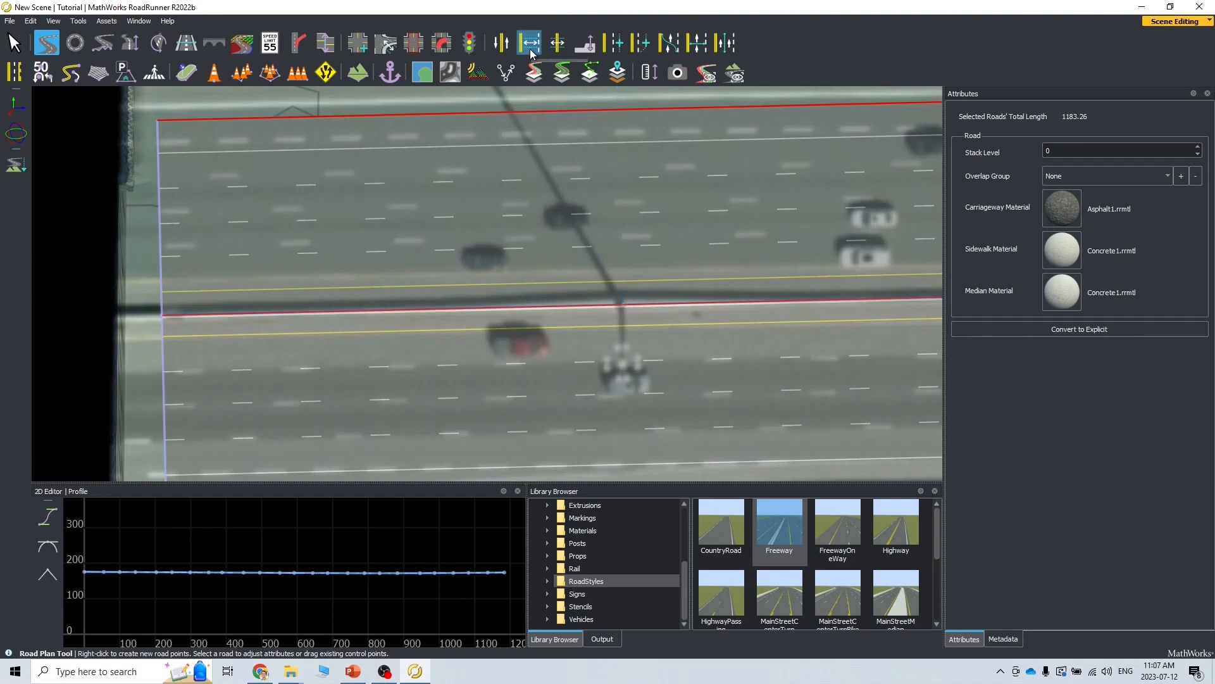
pyautogui.click(241, 293)
pyautogui.click(1019, 151)
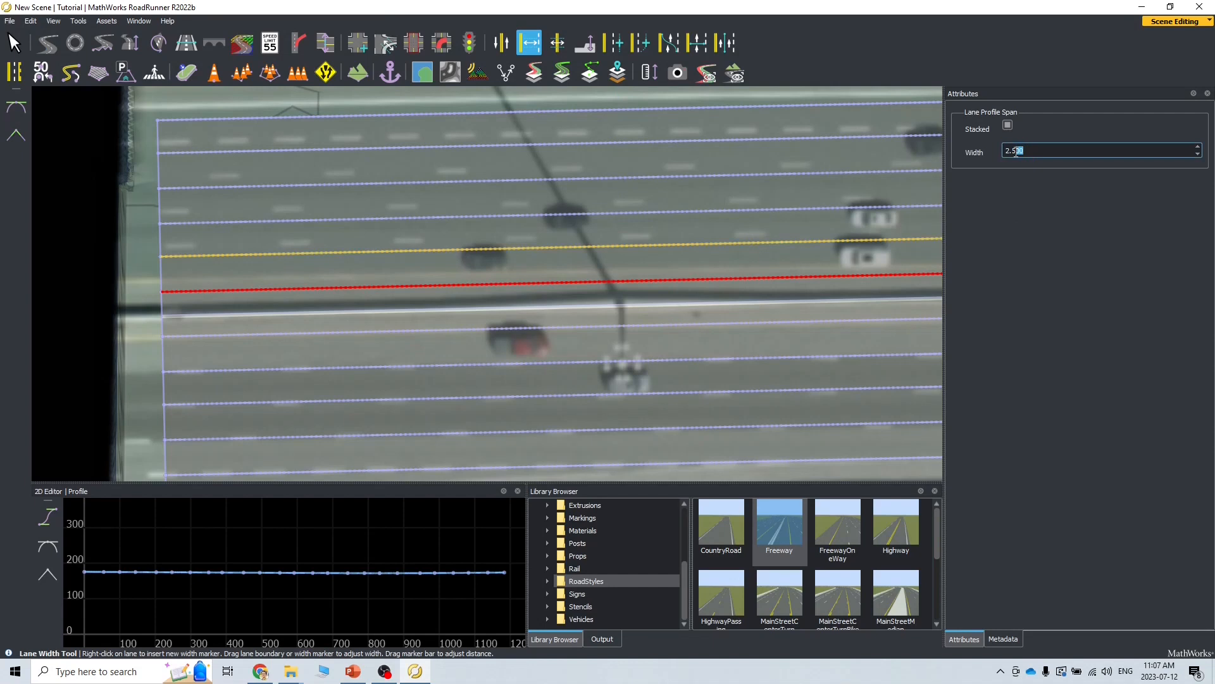
pyautogui.moveTo(1025, 152); pyautogui.dragTo(997, 154)
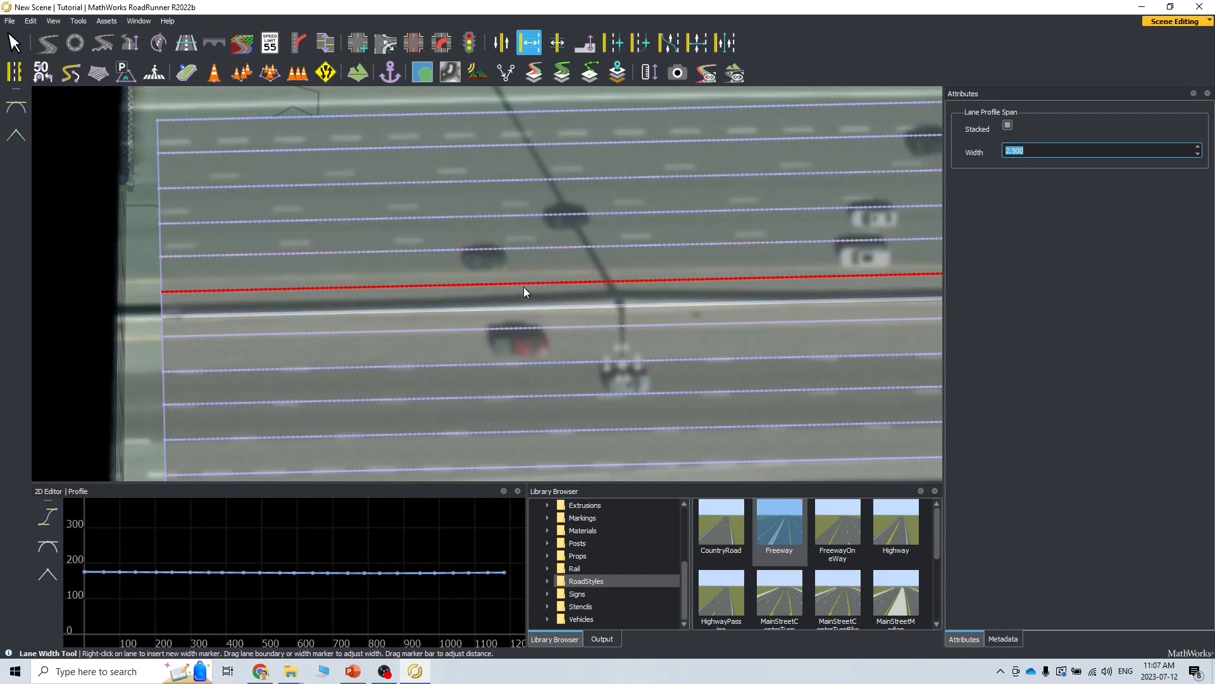
pyautogui.click(1028, 151)
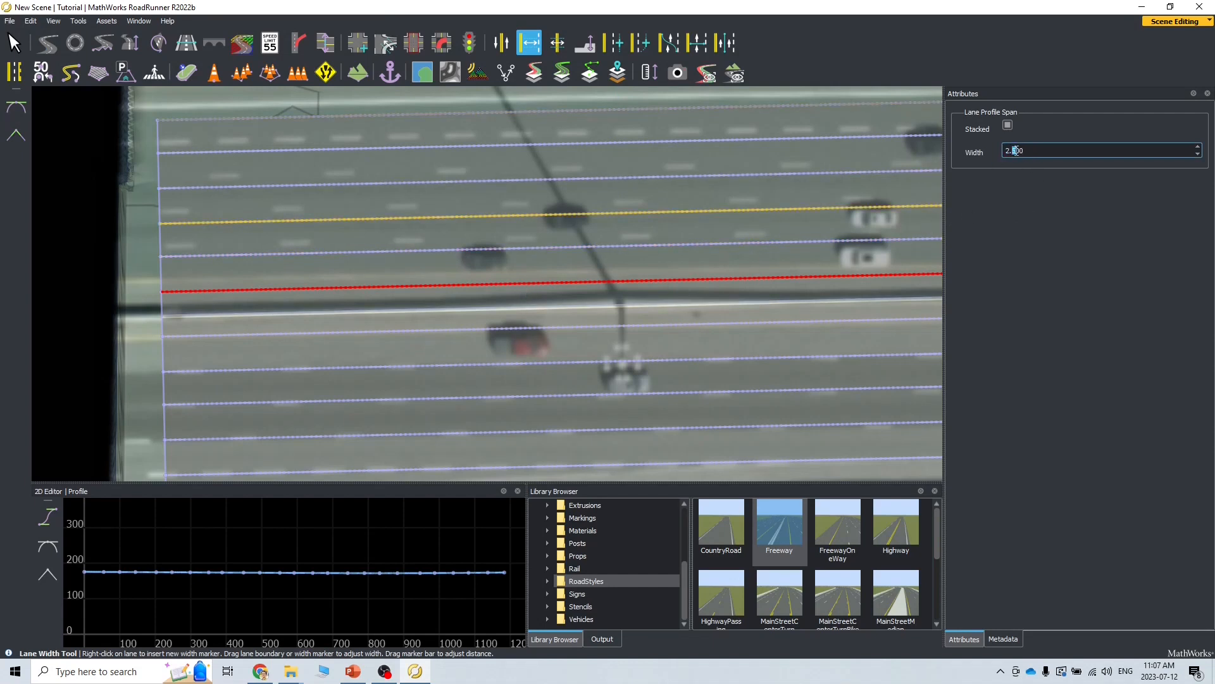
pyautogui.moveTo(1033, 150); pyautogui.dragTo(1012, 151)
pyautogui.write('5')
pyautogui.press('Return')
pyautogui.click(1026, 151)
pyautogui.write('3.5')
pyautogui.press('Return')
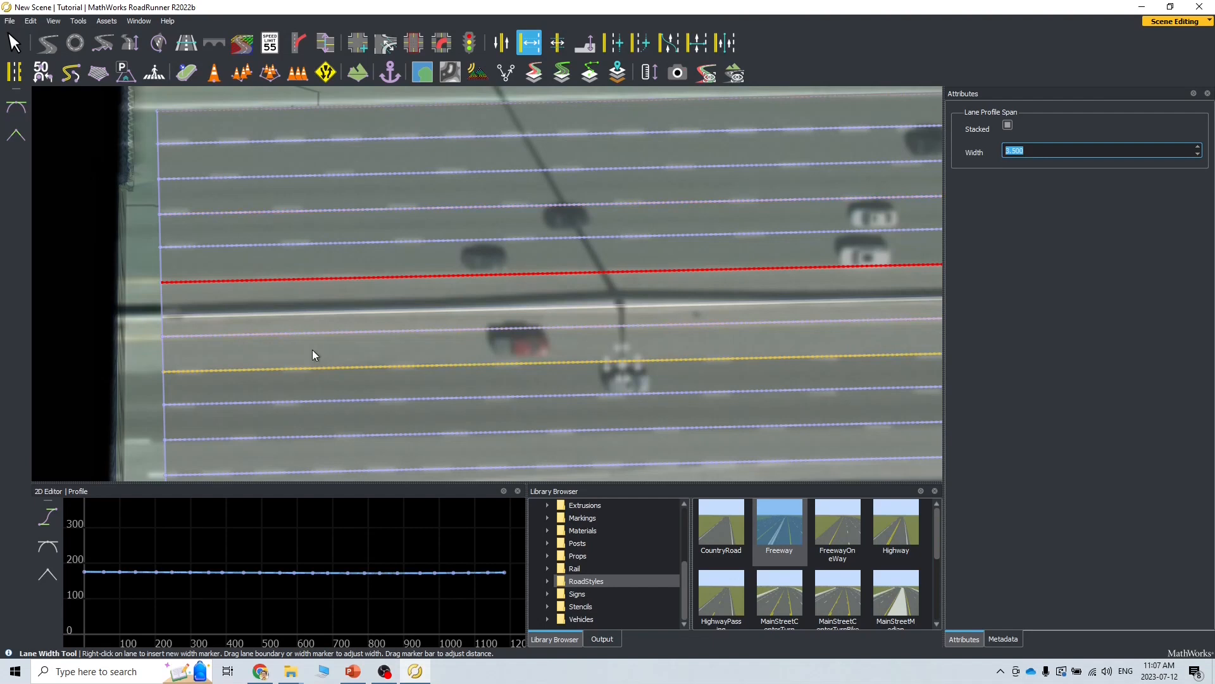
# Step: Use the Road Plan tool to align the next control point on the median at about X -491.95, Y -87.75
pyautogui.moveTo(538, 369); pyautogui.dragTo(77, 336, button='middle')
pyautogui.scroll(-3, 195, 245)
pyautogui.scroll(6, 178, 282)
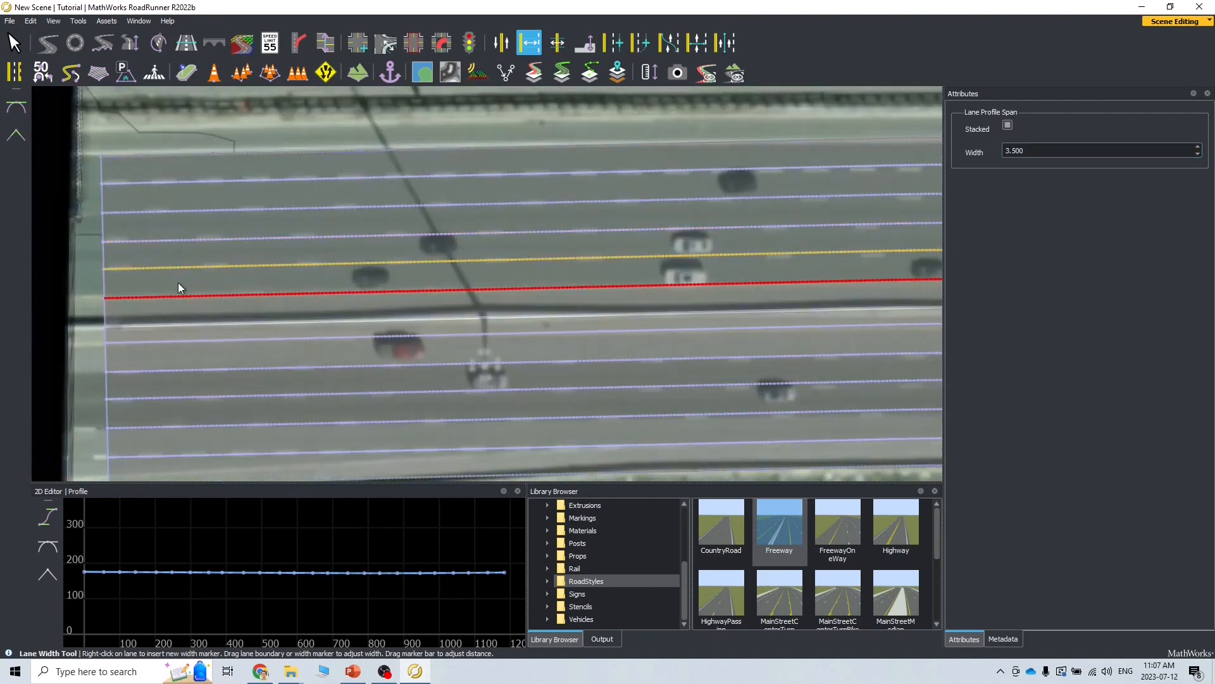
pyautogui.moveTo(231, 336); pyautogui.dragTo(439, 278, button='middle')
pyautogui.moveTo(439, 364); pyautogui.dragTo(366, 498, button='middle')
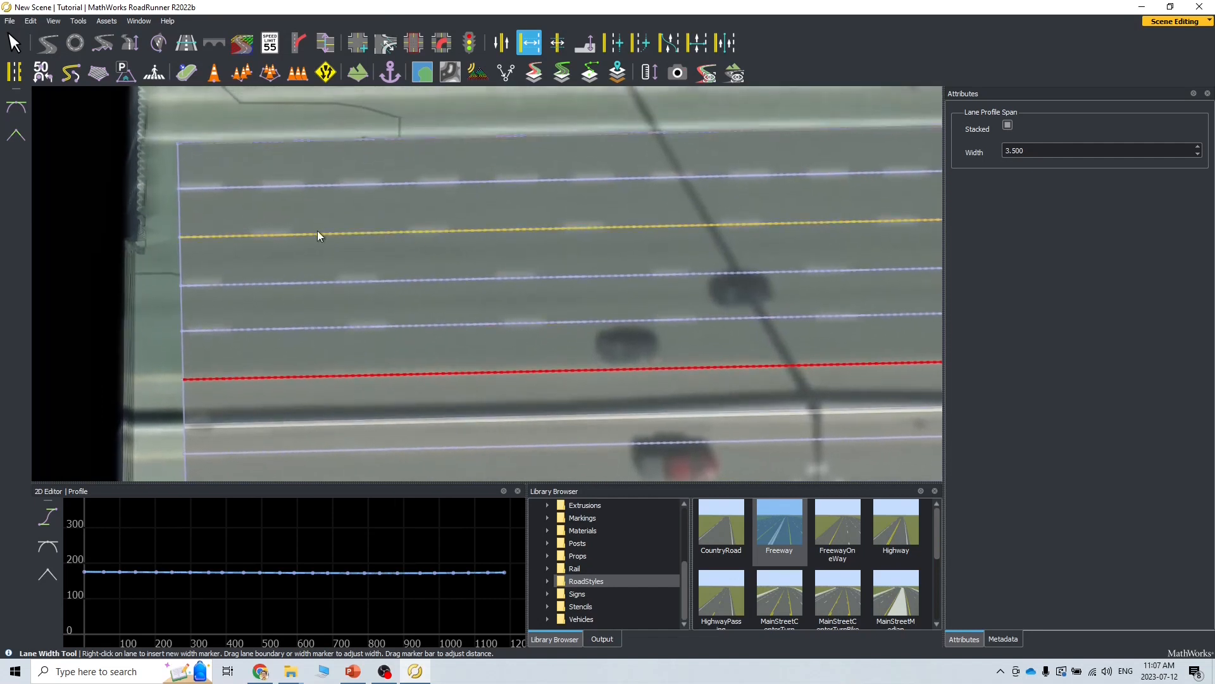
pyautogui.moveTo(597, 422); pyautogui.dragTo(127, 279, button='middle')
pyautogui.moveTo(710, 374); pyautogui.dragTo(276, 412, button='middle')
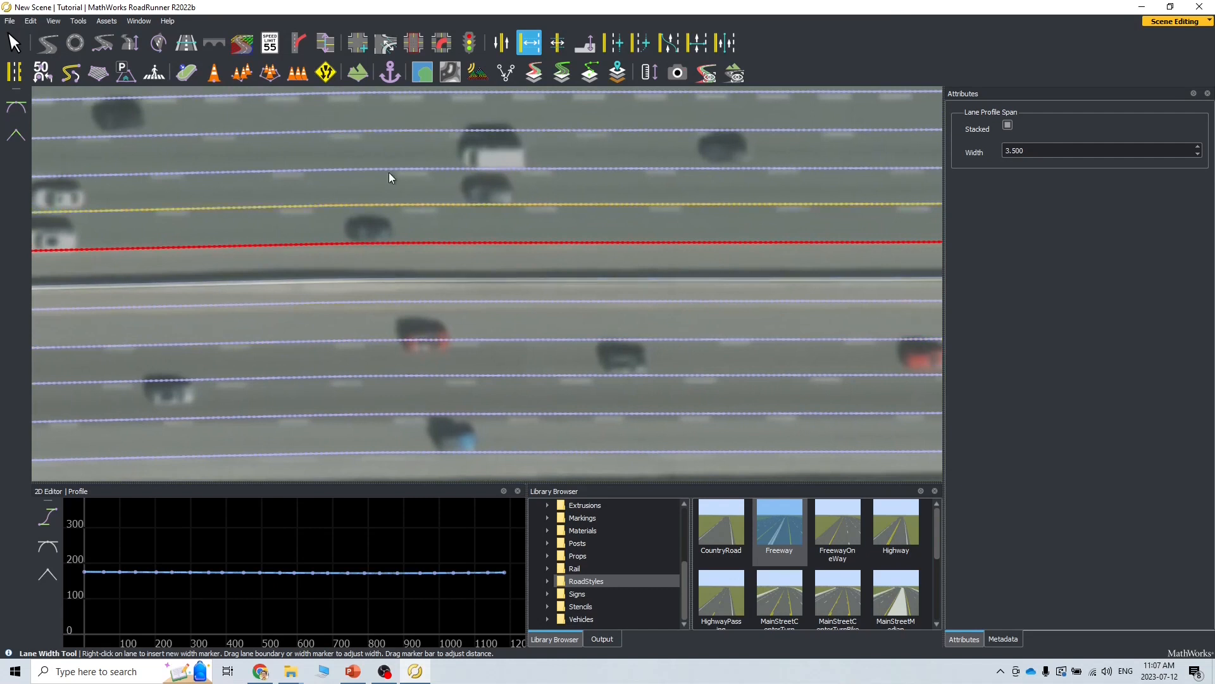
pyautogui.click(46, 43)
pyautogui.click(363, 281)
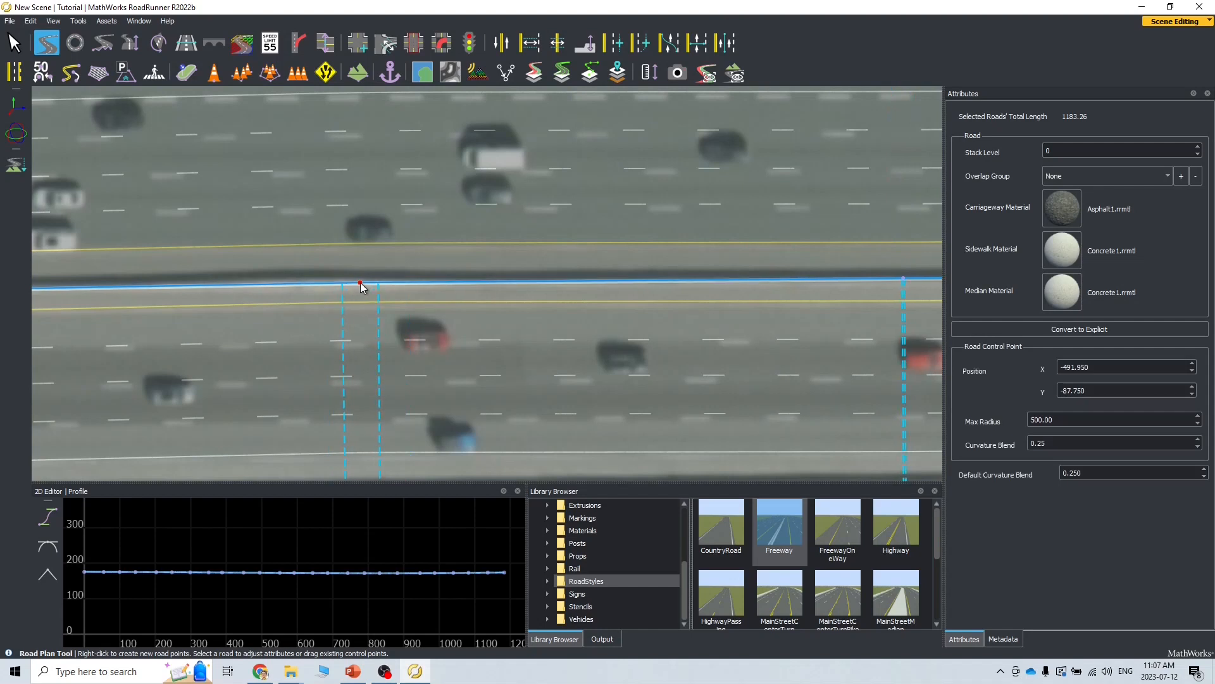
# Step: Align the next two control points to the east with the median, placing the second at about X -374.21, Y -86.41
pyautogui.keyDown('alt'); pyautogui.moveTo(524, 310); pyautogui.dragTo(276, 277, button='middle'); pyautogui.keyUp('alt')
pyautogui.click(653, 244)
pyautogui.moveTo(653, 245); pyautogui.dragTo(652, 248)
pyautogui.keyDown('alt'); pyautogui.moveTo(798, 315); pyautogui.dragTo(274, 311, button='middle'); pyautogui.keyUp('alt')
pyautogui.moveTo(787, 238); pyautogui.dragTo(788, 241)
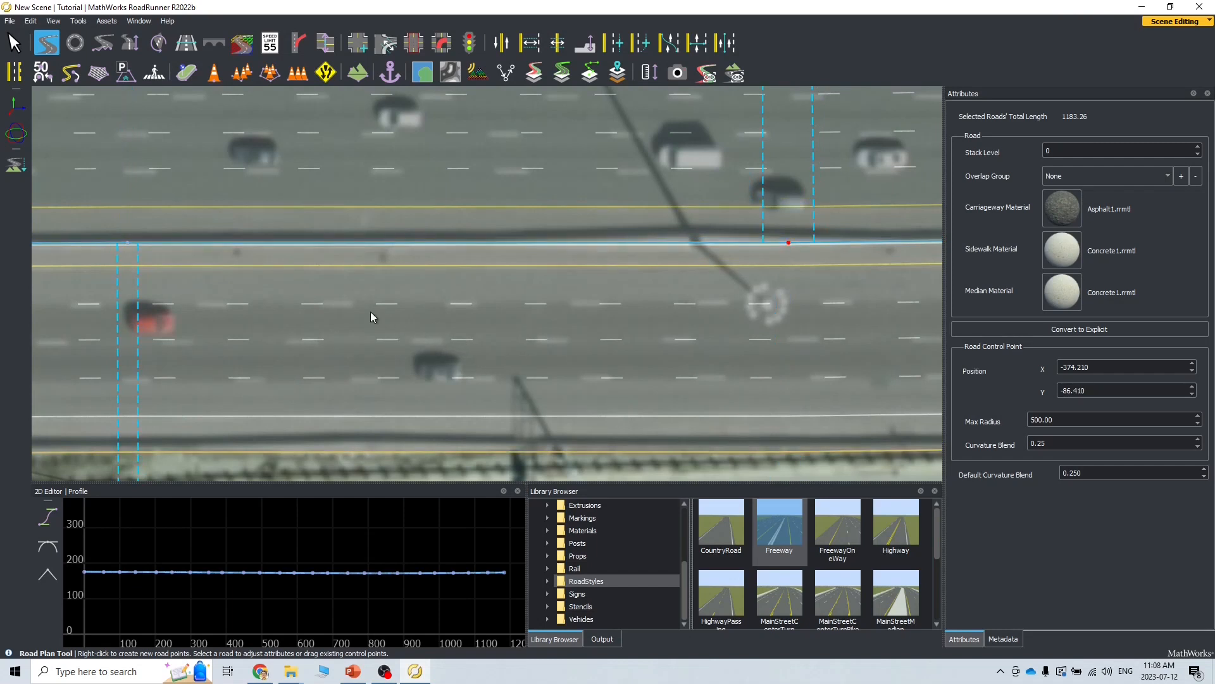
# Step: Move the control point east of the sign gantry to about X -320.46, Y -85.82, and readjust the preceding one to X -374.41, Y -86.50
pyautogui.moveTo(791, 351)
pyautogui.keyDown('alt'); pyautogui.mouseDown(button='middle')
pyautogui.moveTo(667, 328)
pyautogui.moveTo(458, 321)
pyautogui.mouseUp(button='middle'); pyautogui.keyUp('alt')
pyautogui.keyDown('alt'); pyautogui.moveTo(810, 317); pyautogui.dragTo(460, 330, button='middle'); pyautogui.keyUp('alt')
pyautogui.moveTo(654, 217); pyautogui.dragTo(654, 224)
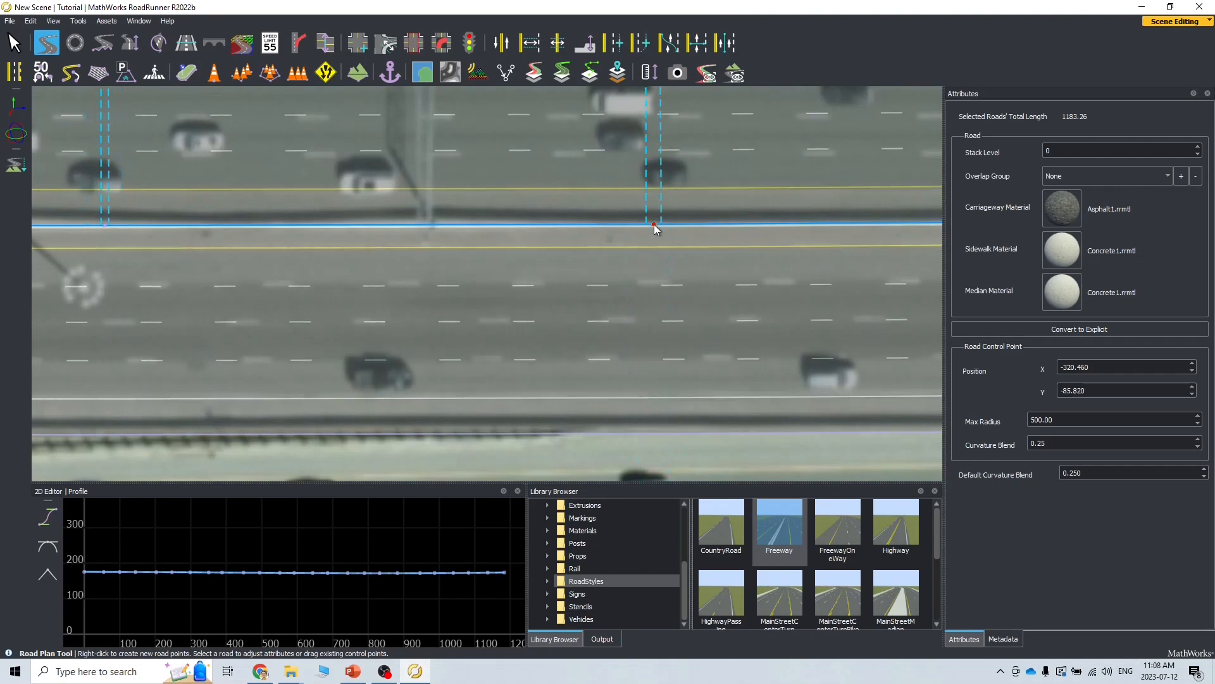
pyautogui.keyDown('alt'); pyautogui.moveTo(526, 272); pyautogui.dragTo(872, 325, button='middle'); pyautogui.keyUp('alt')
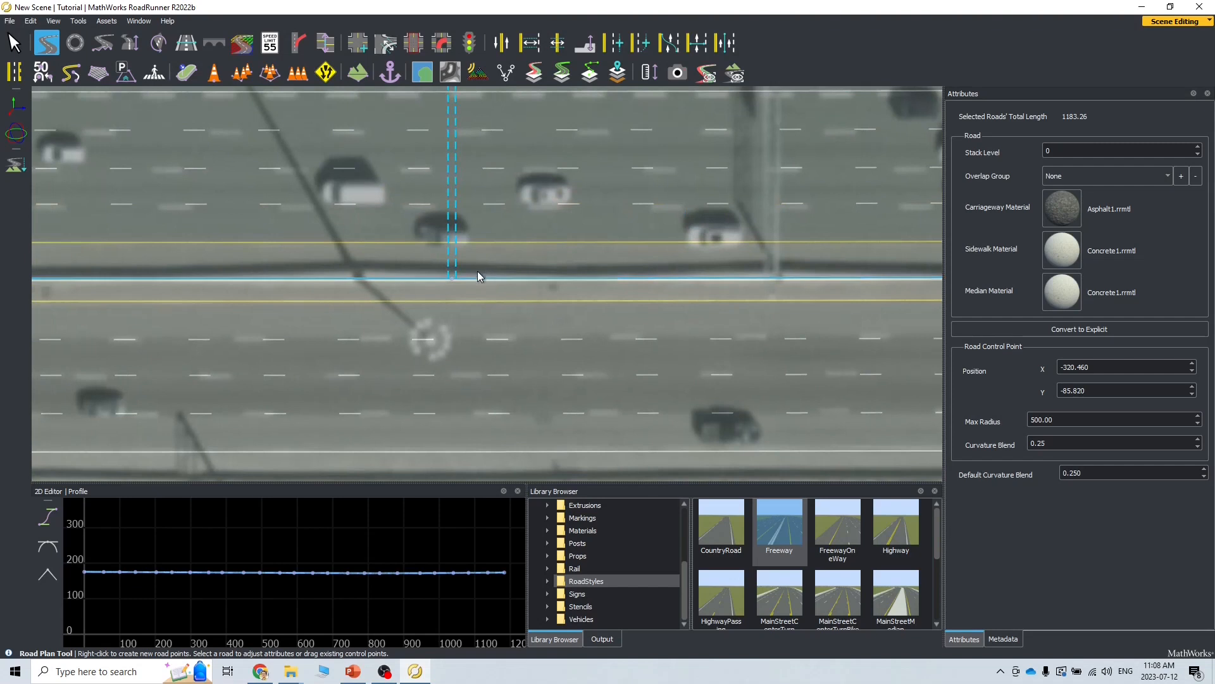
pyautogui.moveTo(450, 277); pyautogui.dragTo(450, 280)
# Step: Adjust the control point near the next light pole and move the one just west of the overpass to about X -61.45, Y -83.37
pyautogui.keyDown('alt'); pyautogui.moveTo(750, 347); pyautogui.dragTo(154, 326, button='middle'); pyautogui.keyUp('alt')
pyautogui.moveTo(818, 335)
pyautogui.keyDown('alt'); pyautogui.mouseDown(button='middle')
pyautogui.moveTo(233, 312)
pyautogui.moveTo(797, 340)
pyautogui.mouseUp(button='middle'); pyautogui.keyUp('alt')
pyautogui.keyDown('alt'); pyautogui.moveTo(743, 264); pyautogui.dragTo(266, 275, button='middle'); pyautogui.keyUp('alt')
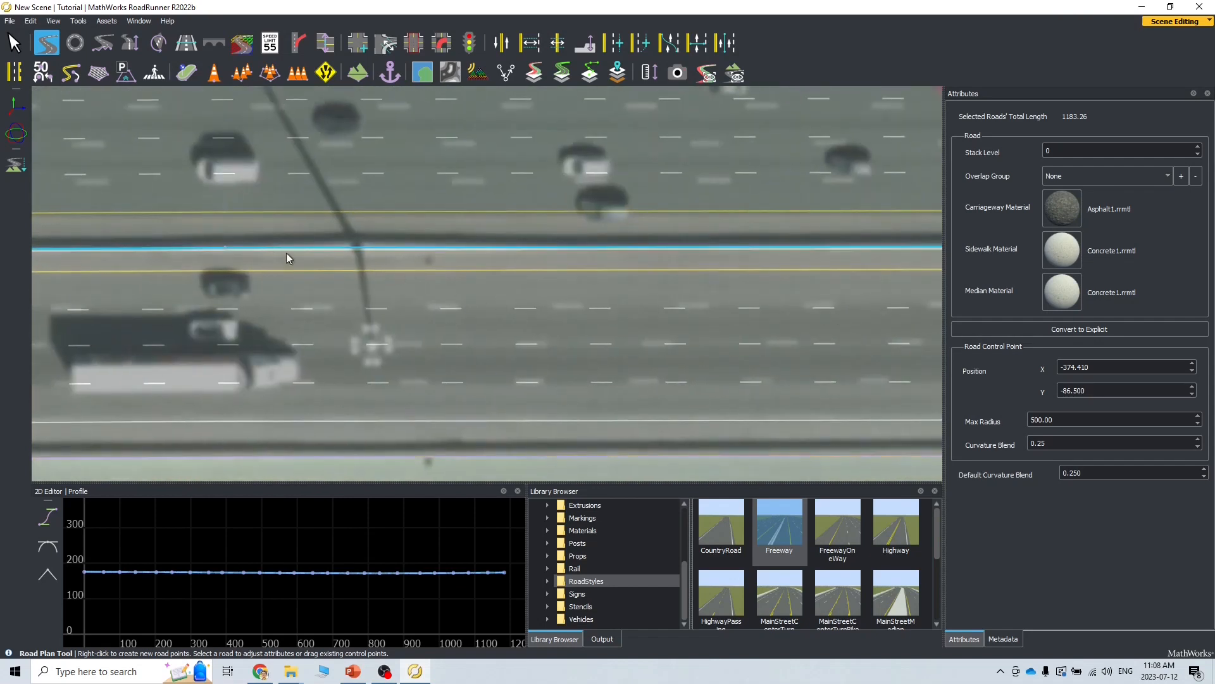
pyautogui.moveTo(226, 251); pyautogui.dragTo(228, 251)
pyautogui.keyDown('alt'); pyautogui.moveTo(684, 300); pyautogui.dragTo(387, 303, button='middle'); pyautogui.keyUp('alt')
pyautogui.keyDown('alt'); pyautogui.moveTo(754, 305); pyautogui.dragTo(226, 320, button='middle'); pyautogui.keyUp('alt')
pyautogui.keyDown('alt'); pyautogui.moveTo(755, 305); pyautogui.dragTo(769, 329); pyautogui.keyUp('alt')
pyautogui.keyDown('alt'); pyautogui.moveTo(768, 329); pyautogui.dragTo(363, 348, button='middle'); pyautogui.keyUp('alt')
pyautogui.rightClick(719, 241)
pyautogui.moveTo(720, 242); pyautogui.dragTo(719, 237)
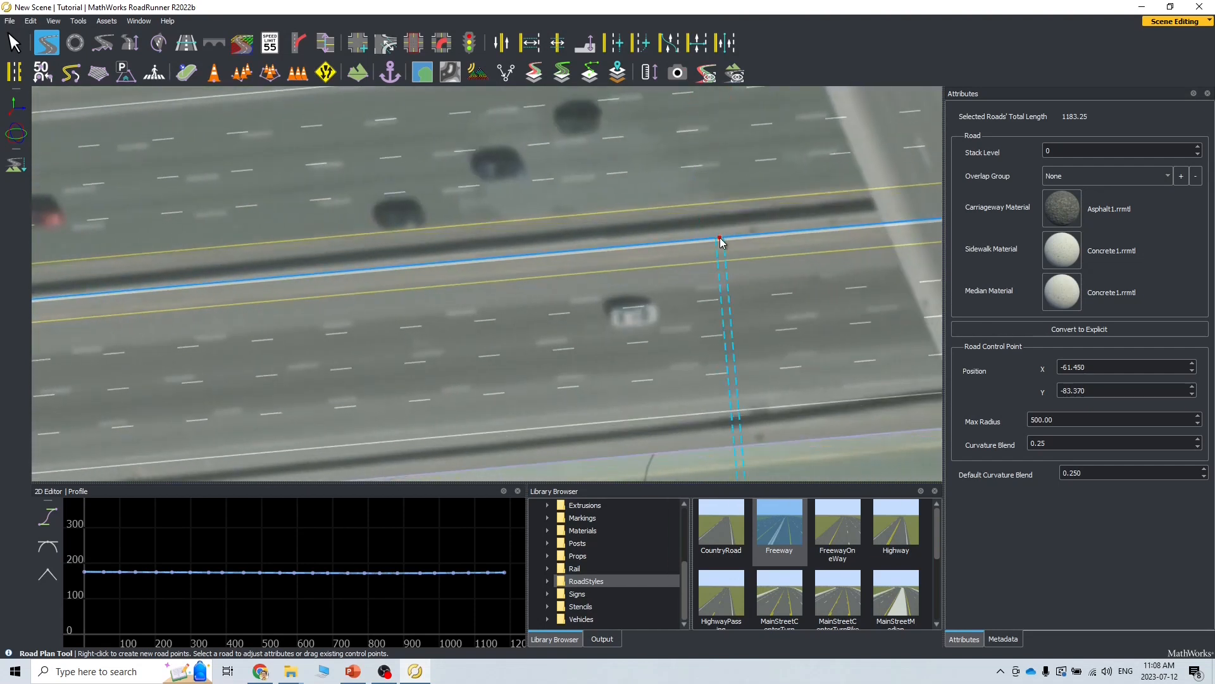
# Step: Examine how the road centerline and lane boundaries match the aerial image's median and lane markings along the stretch up to the overpass
pyautogui.keyDown('alt'); pyautogui.moveTo(743, 271); pyautogui.dragTo(613, 309, button='middle'); pyautogui.keyUp('alt')
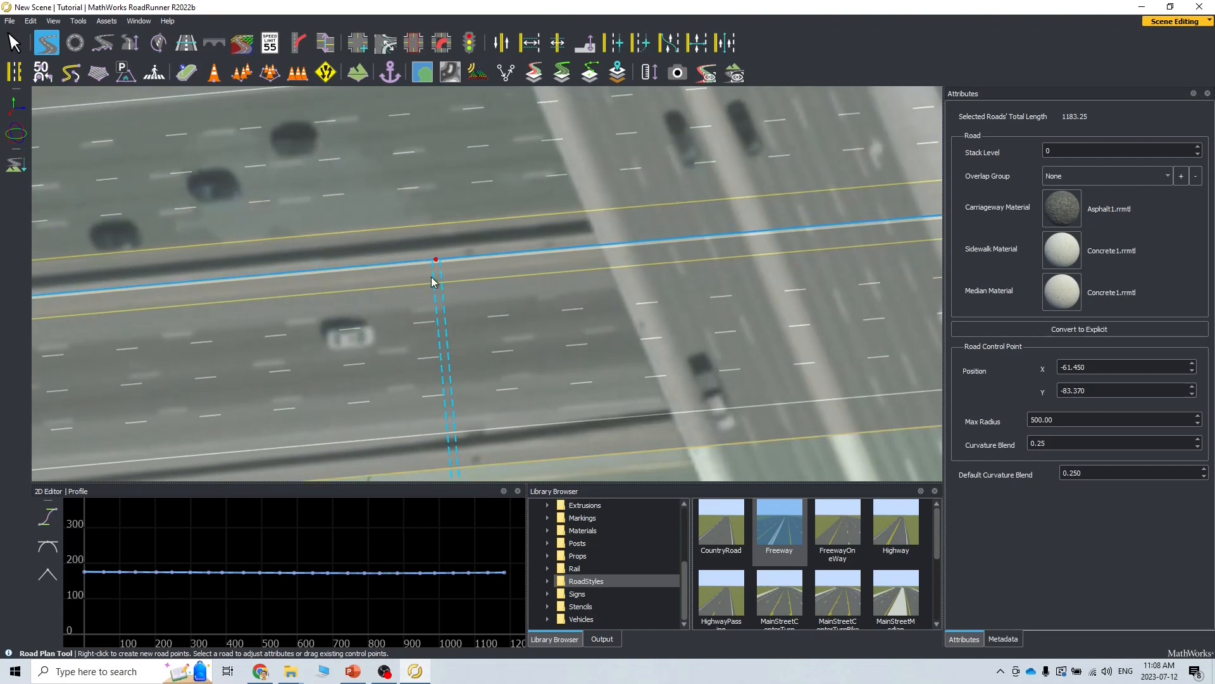
pyautogui.keyDown('alt'); pyautogui.moveTo(235, 324); pyautogui.dragTo(626, 306, button='middle'); pyautogui.keyUp('alt')
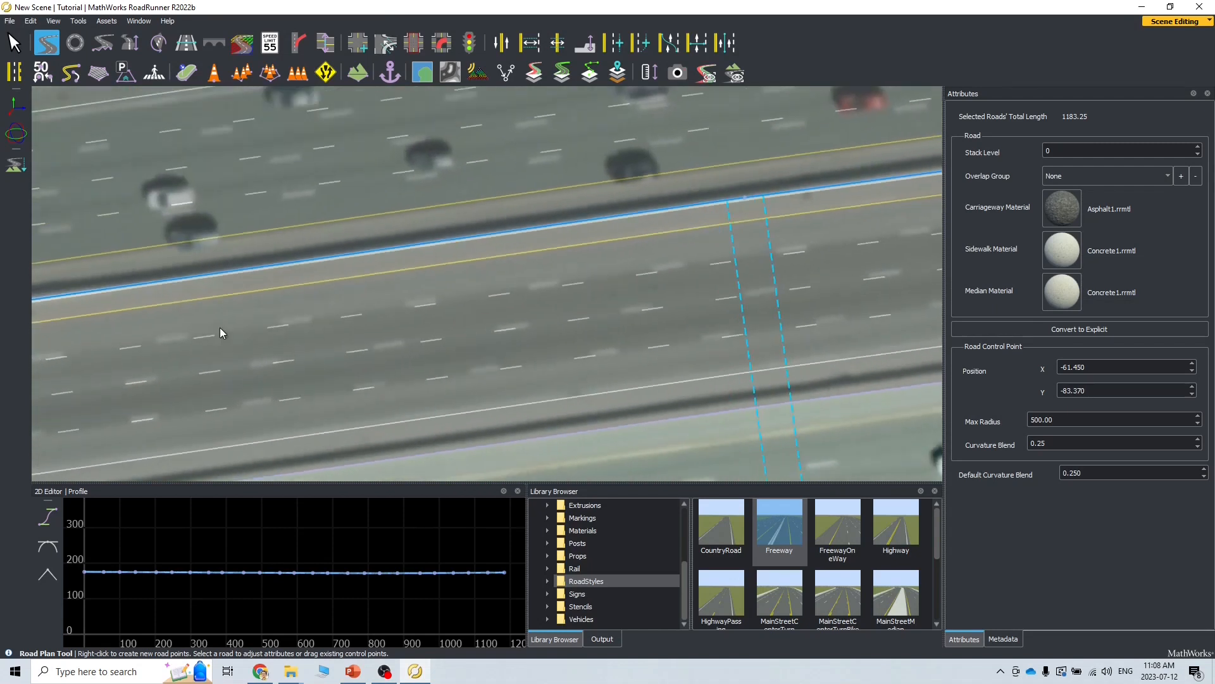
pyautogui.scroll(-3, 203, 345)
pyautogui.keyDown('alt'); pyautogui.moveTo(184, 358); pyautogui.dragTo(733, 273, button='middle'); pyautogui.keyUp('alt')
pyautogui.scroll(2, 266, 362)
pyautogui.keyDown('alt'); pyautogui.moveTo(207, 354); pyautogui.dragTo(934, 304, button='middle'); pyautogui.keyUp('alt')
pyautogui.keyDown('alt'); pyautogui.moveTo(138, 370); pyautogui.dragTo(230, 358, button='middle'); pyautogui.keyUp('alt')
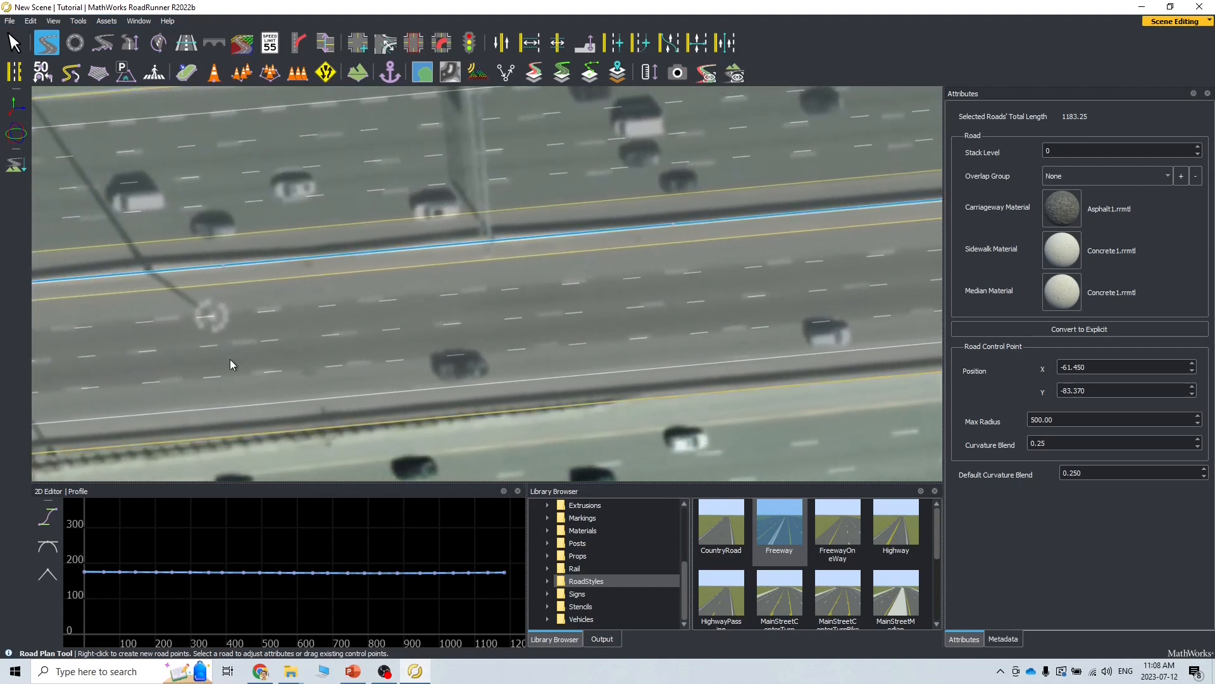
pyautogui.moveTo(299, 286)
pyautogui.keyDown('alt'); pyautogui.mouseDown(button='middle')
pyautogui.moveTo(299, 273)
pyautogui.moveTo(293, 304)
pyautogui.mouseUp(button='middle'); pyautogui.keyUp('alt')
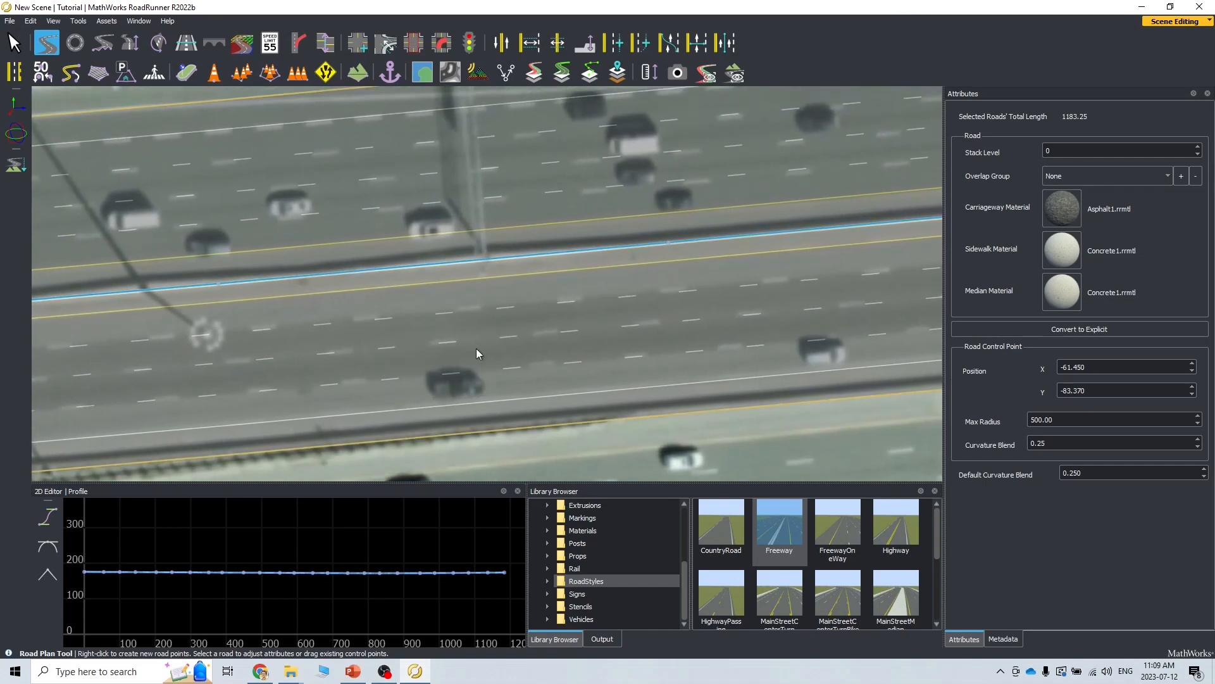
pyautogui.keyDown('alt'); pyautogui.moveTo(612, 285); pyautogui.dragTo(465, 313, button='middle'); pyautogui.keyUp('alt')
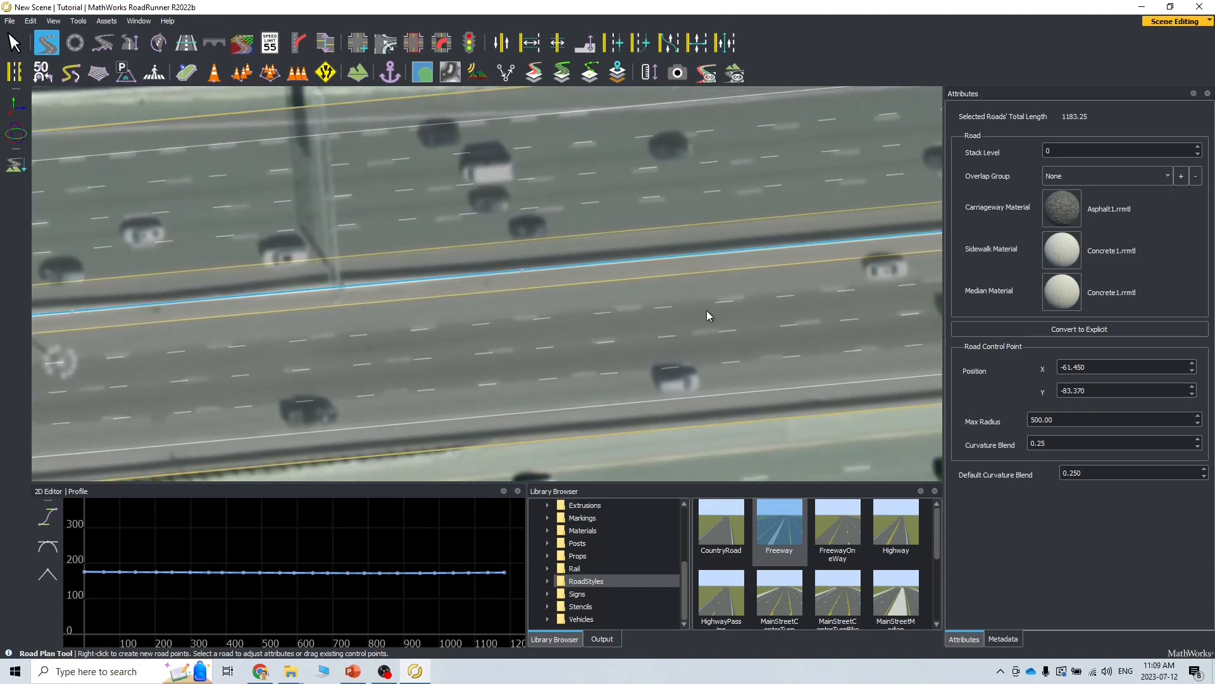
pyautogui.moveTo(552, 282); pyautogui.dragTo(456, 254, button='middle')
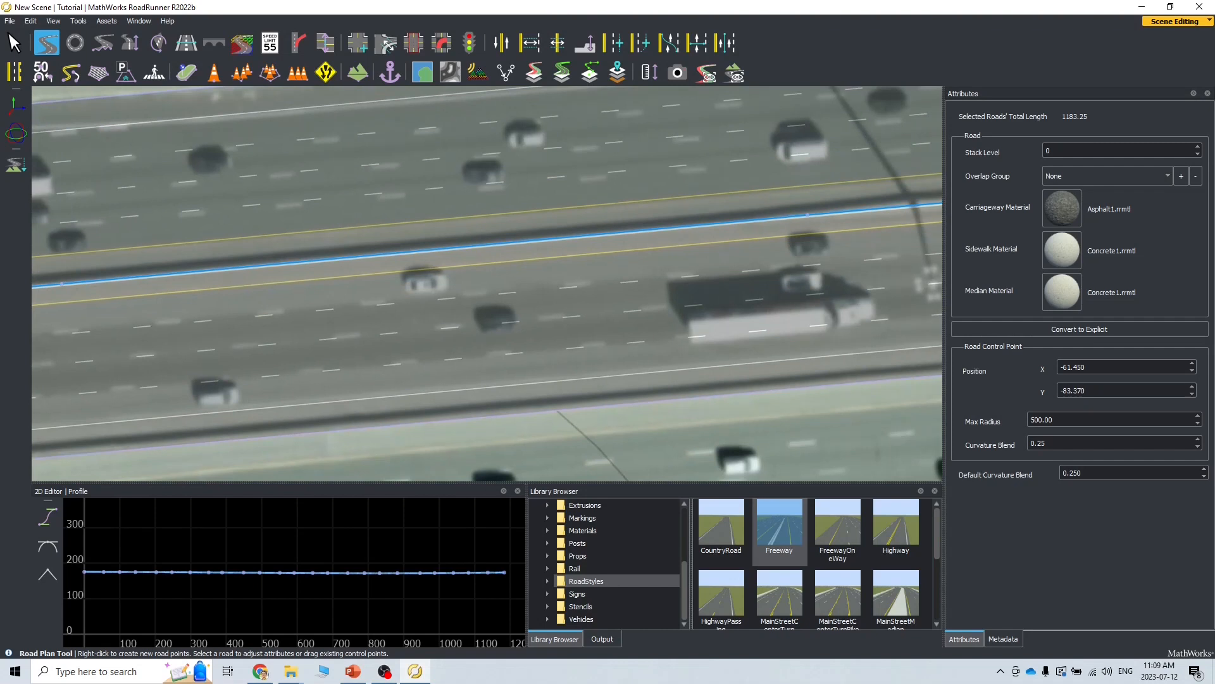
pyautogui.keyDown('alt'); pyautogui.moveTo(760, 278); pyautogui.dragTo(688, 233, button='middle'); pyautogui.keyUp('alt')
pyautogui.keyDown('alt'); pyautogui.moveTo(154, 297); pyautogui.dragTo(562, 301, button='middle'); pyautogui.keyUp('alt')
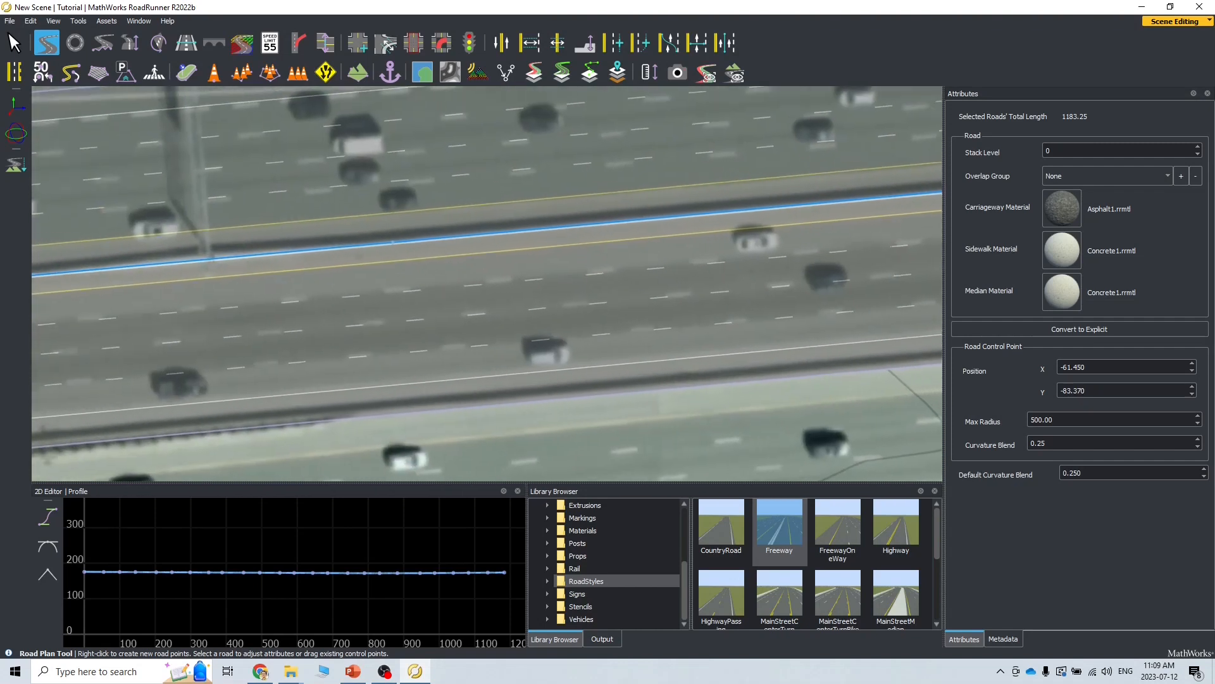
pyautogui.click(525, 42)
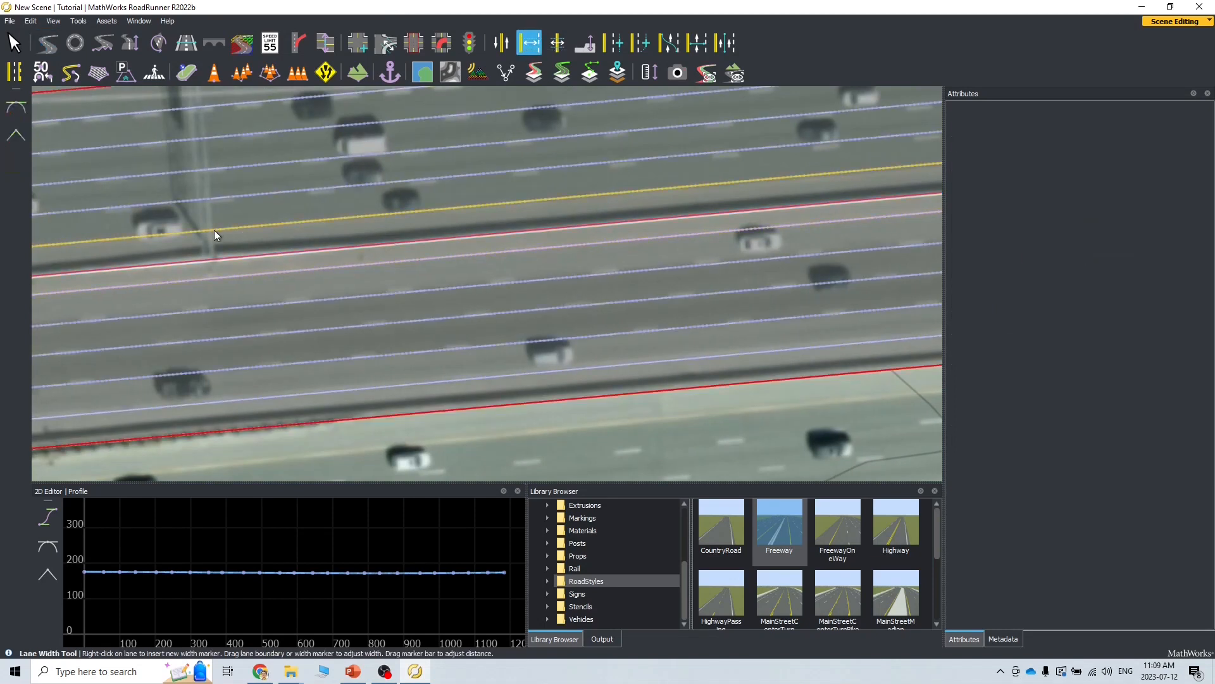
pyautogui.moveTo(810, 282); pyautogui.dragTo(610, 291, button='middle')
pyautogui.moveTo(918, 250); pyautogui.dragTo(256, 321, button='middle')
pyautogui.moveTo(832, 242); pyautogui.dragTo(251, 298, button='middle')
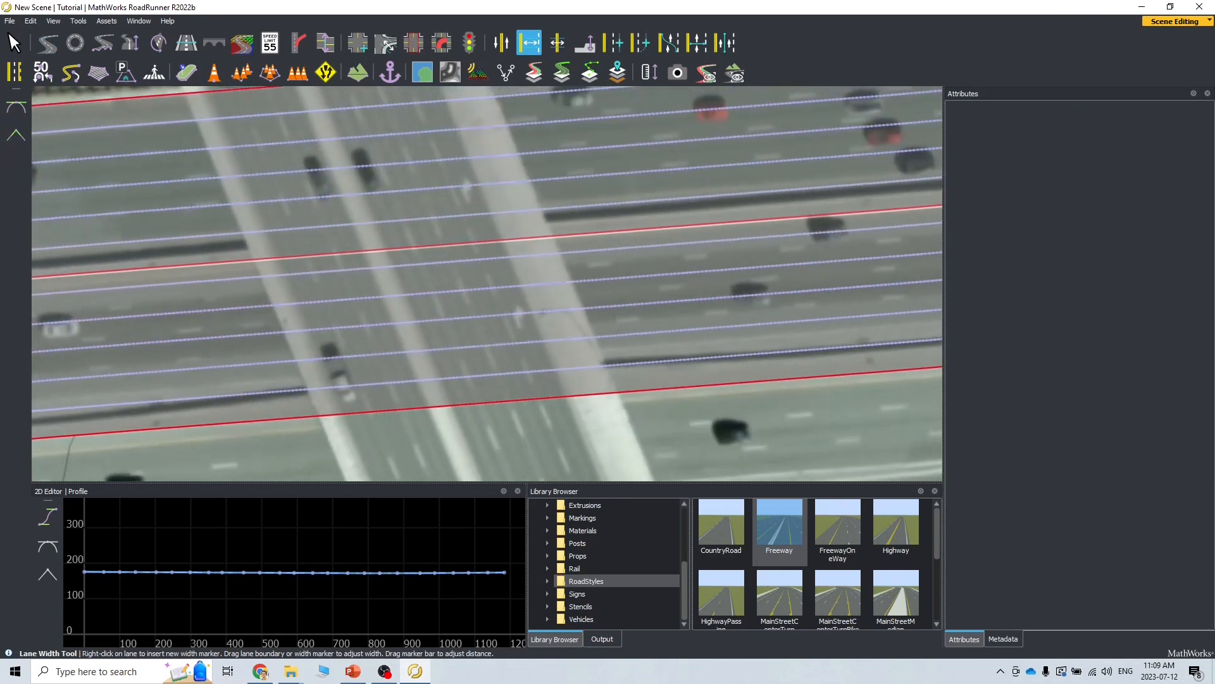
pyautogui.moveTo(354, 272); pyautogui.dragTo(600, 254, button='middle')
# Step: Move the control points just west and east of the overpass to about X -61.58, Y -82.60 and X 36.34, Y -82.53
pyautogui.click(55, 51)
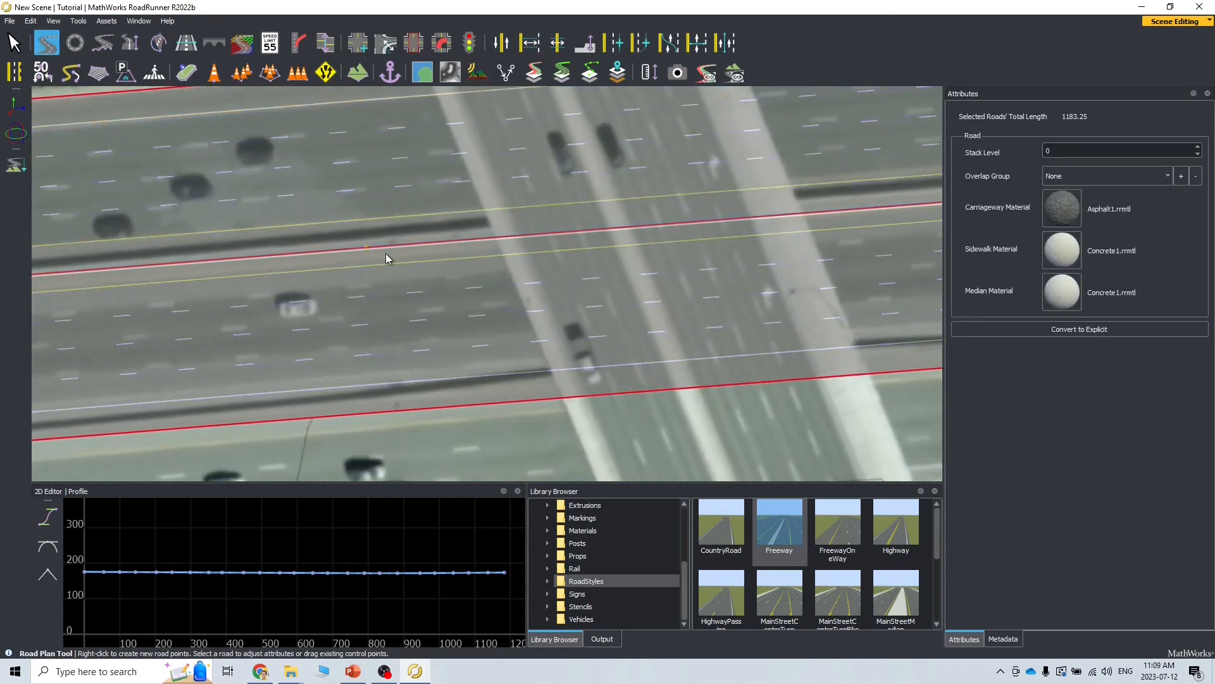
pyautogui.moveTo(365, 245); pyautogui.dragTo(365, 241)
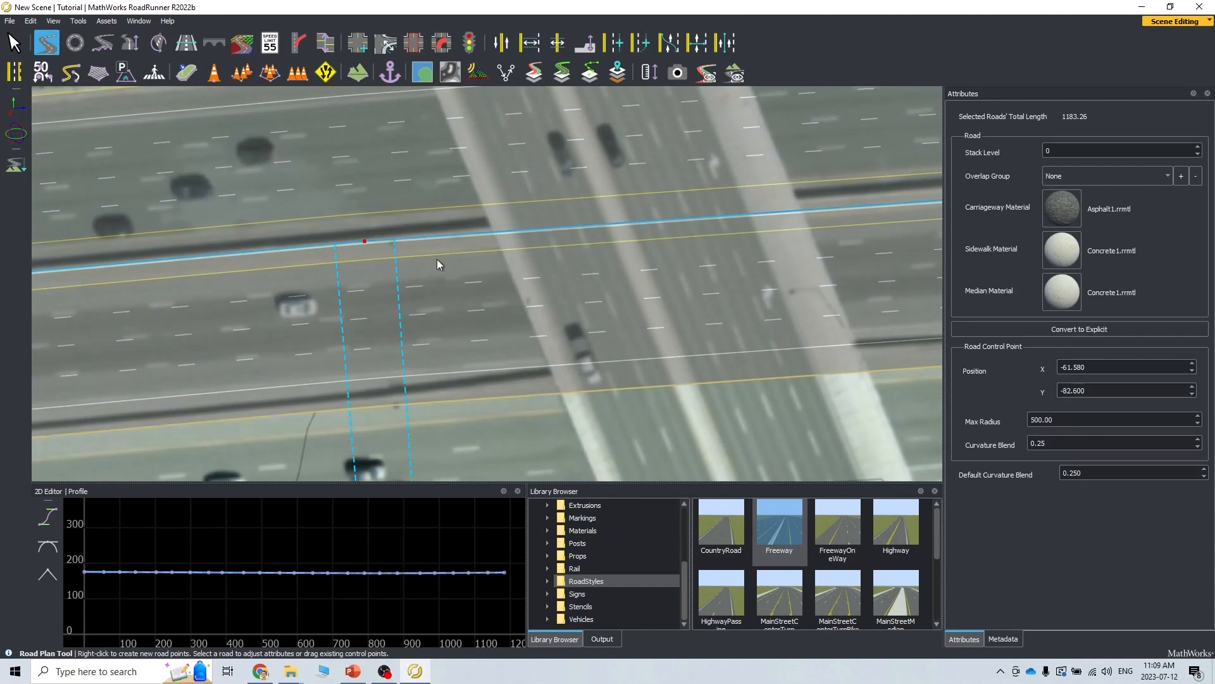
pyautogui.moveTo(875, 250); pyautogui.dragTo(488, 279, button='middle')
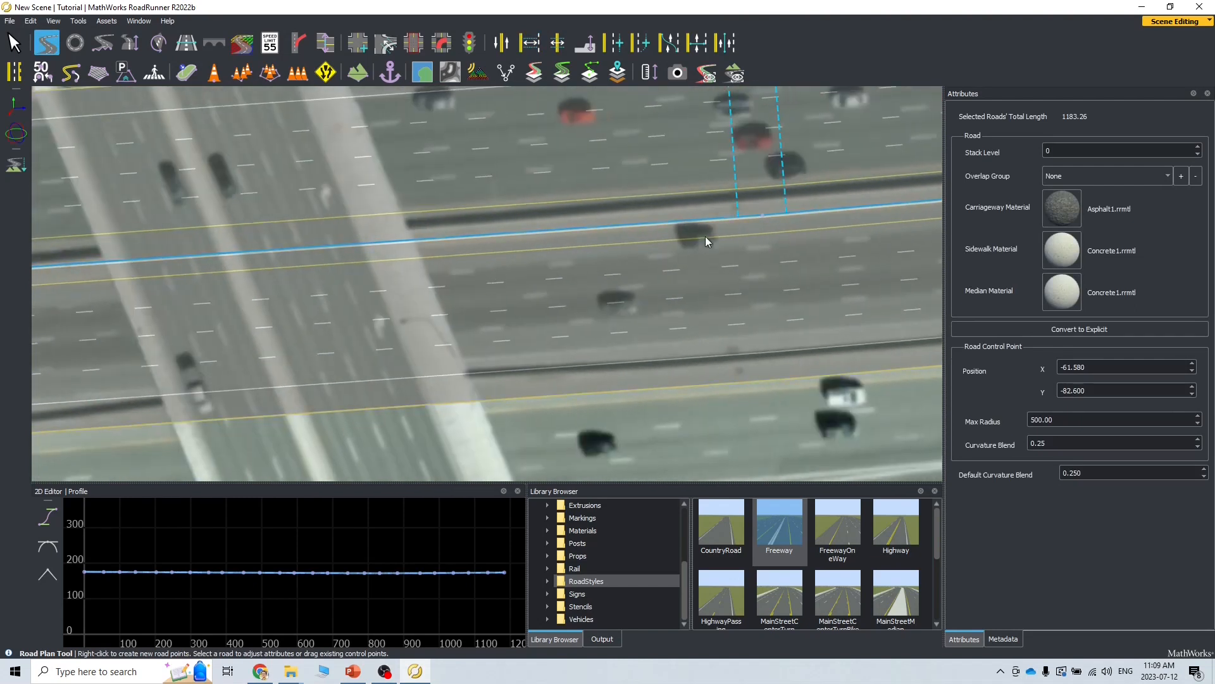
pyautogui.moveTo(764, 215); pyautogui.dragTo(763, 210)
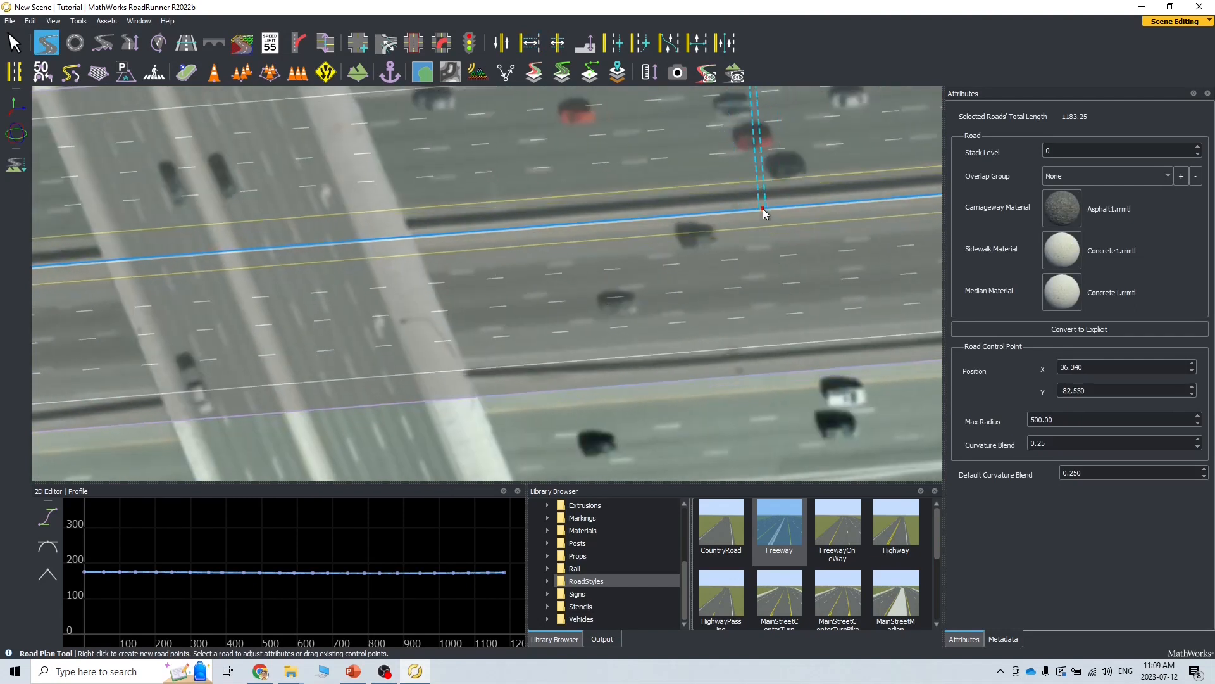
# Step: Move the next control point east of the overpass onto the median at about X 173.14, Y -80.84
pyautogui.keyDown('alt'); pyautogui.moveTo(808, 270); pyautogui.dragTo(383, 328, button='middle'); pyautogui.keyUp('alt')
pyautogui.keyDown('alt'); pyautogui.moveTo(870, 291); pyautogui.dragTo(232, 324, button='middle'); pyautogui.keyUp('alt')
pyautogui.moveTo(929, 241); pyautogui.dragTo(800, 240)
# Step: Add a road control point just west of the eastern sign gantry and place it on the median at about X 270.66, Y -79.31
pyautogui.moveTo(853, 291)
pyautogui.keyDown('alt'); pyautogui.mouseDown(button='middle')
pyautogui.moveTo(326, 295)
pyautogui.moveTo(407, 285)
pyautogui.moveTo(301, 303)
pyautogui.mouseUp(button='middle'); pyautogui.keyUp('alt')
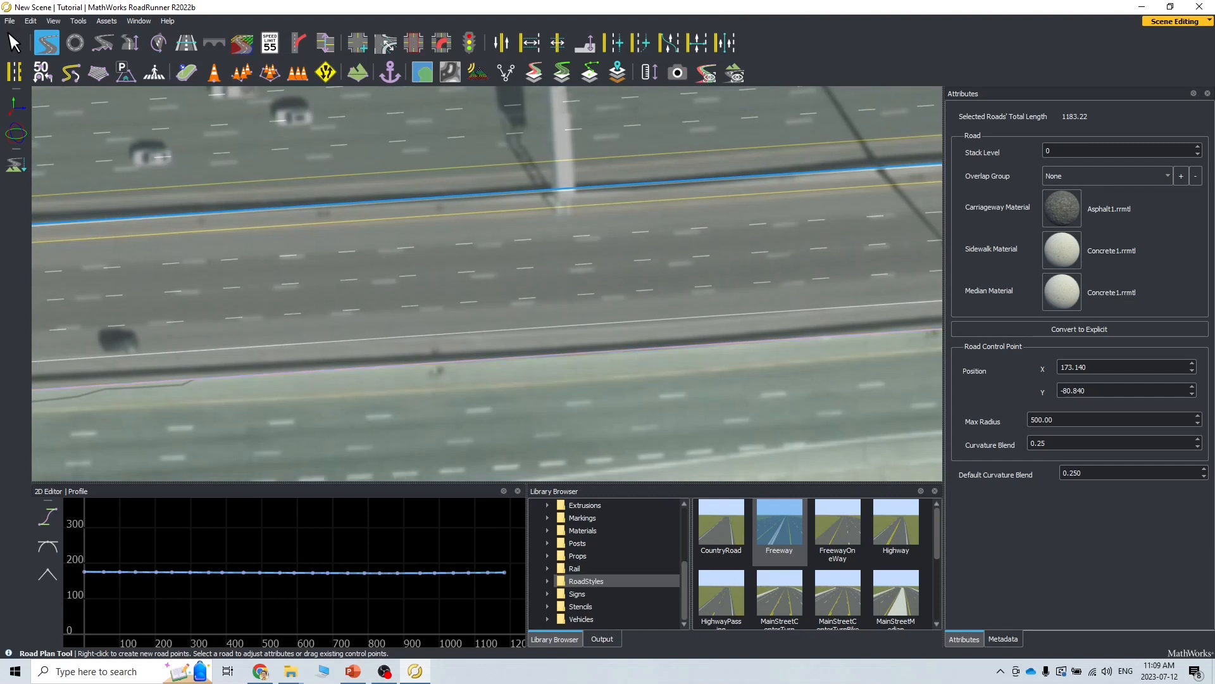
pyautogui.keyDown('alt'); pyautogui.moveTo(849, 210); pyautogui.dragTo(358, 267, button='middle'); pyautogui.keyUp('alt')
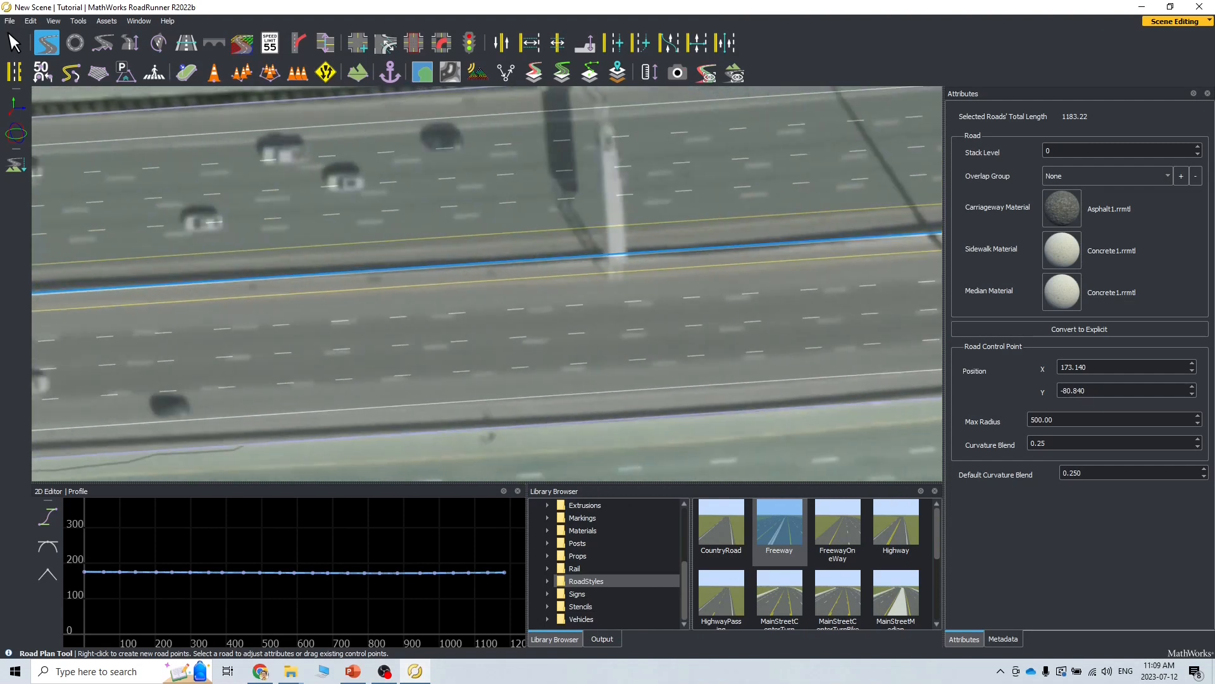
pyautogui.scroll(-5, 188, 265)
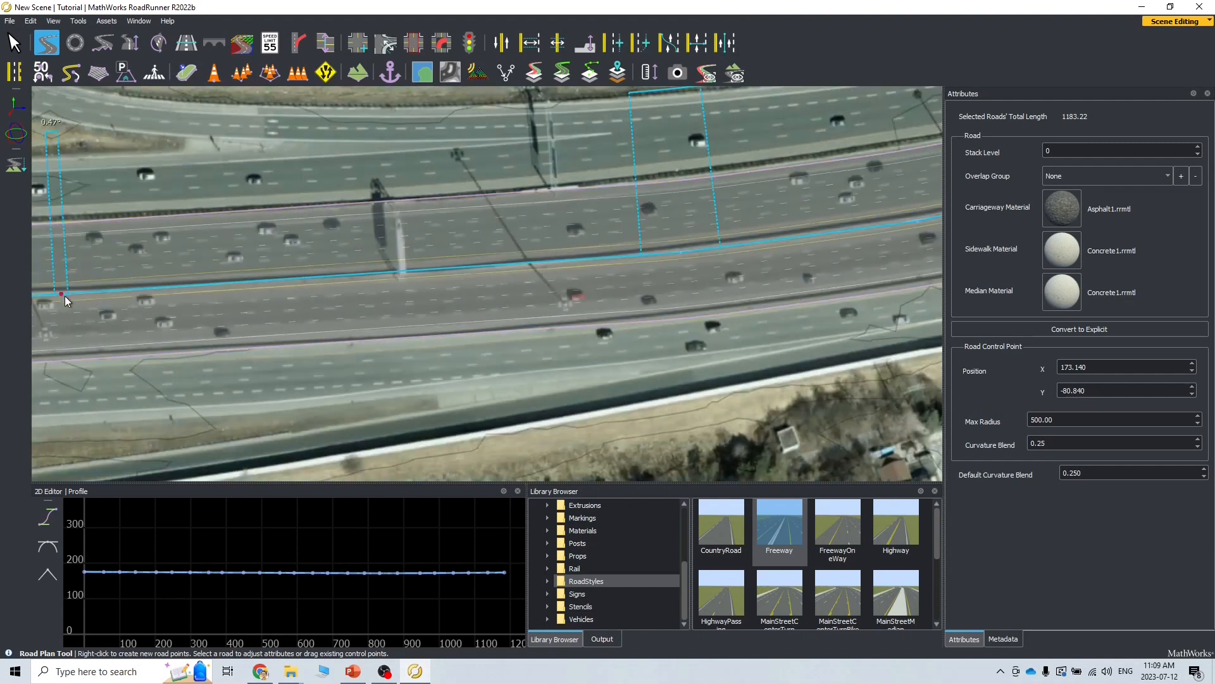
pyautogui.click(682, 251)
pyautogui.scroll(5, 381, 277)
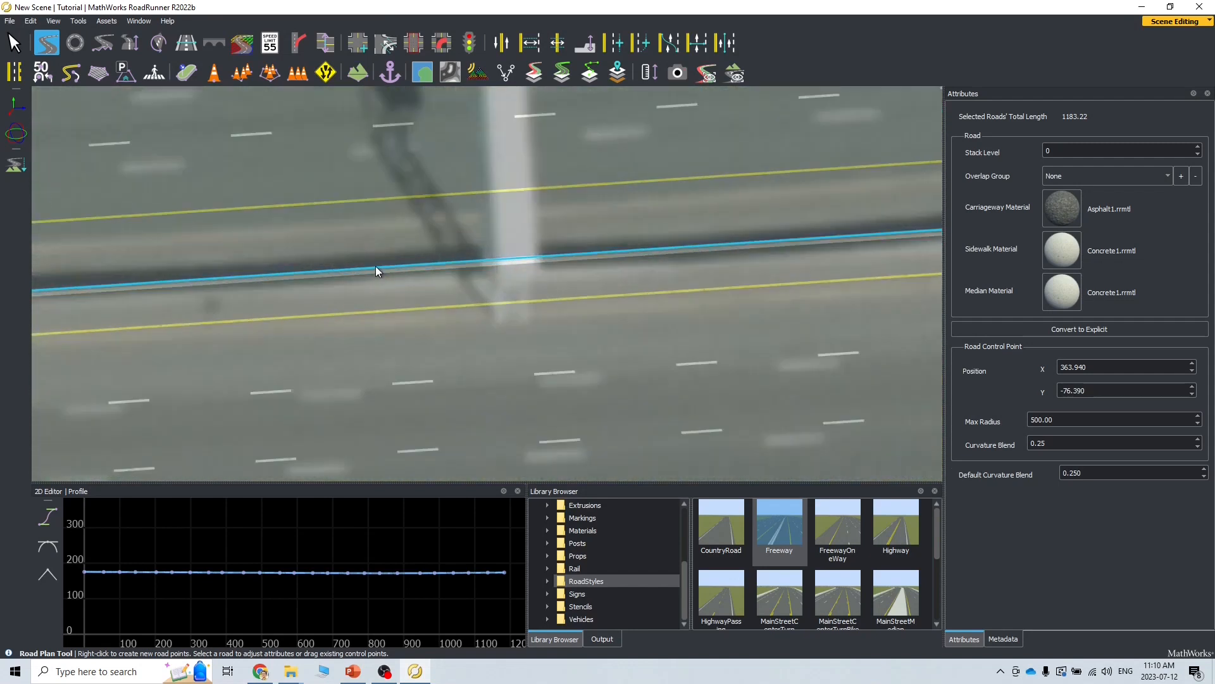
pyautogui.rightClick(372, 270)
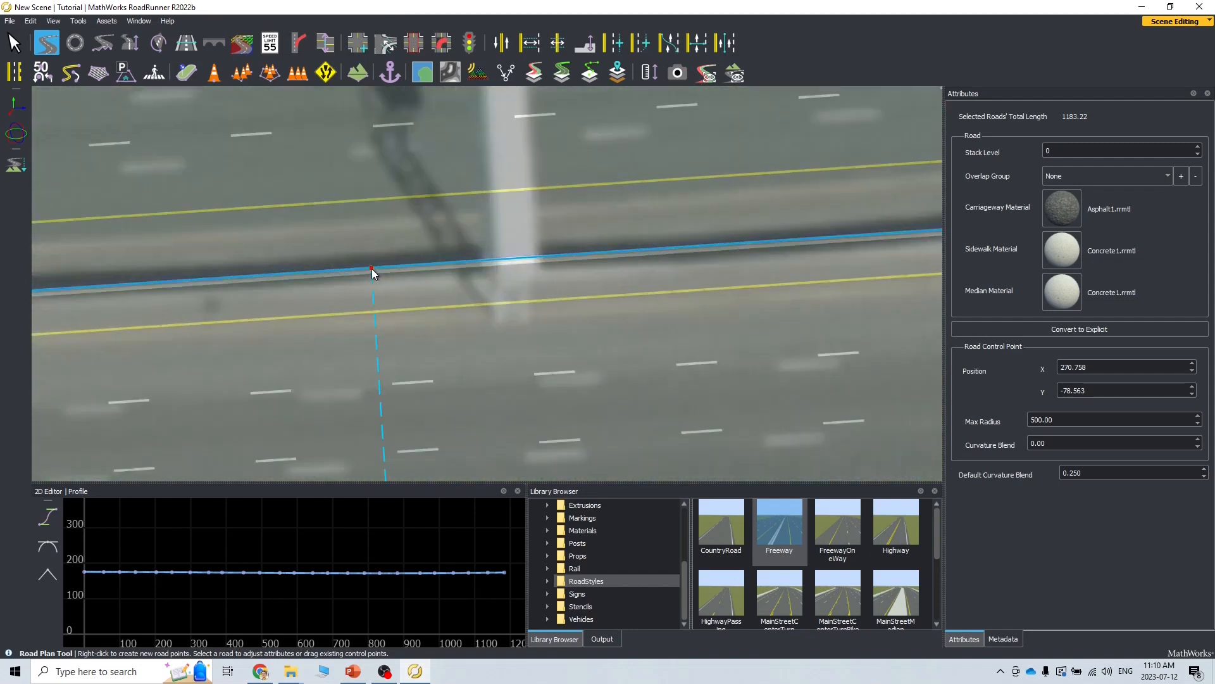
pyautogui.moveTo(371, 272); pyautogui.dragTo(370, 282)
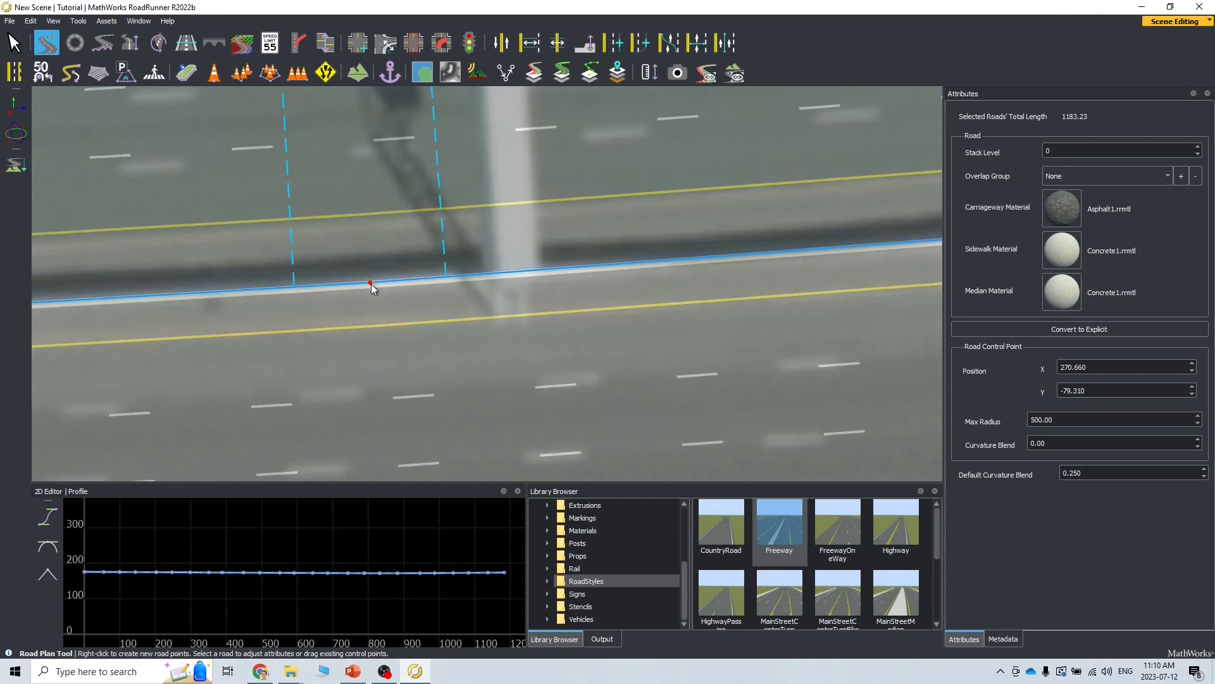
# Step: Move the next control point east of the eastern sign gantry onto the median at about X 364.00, Y -75.24
pyautogui.scroll(-5, 372, 289)
pyautogui.scroll(6, 761, 282)
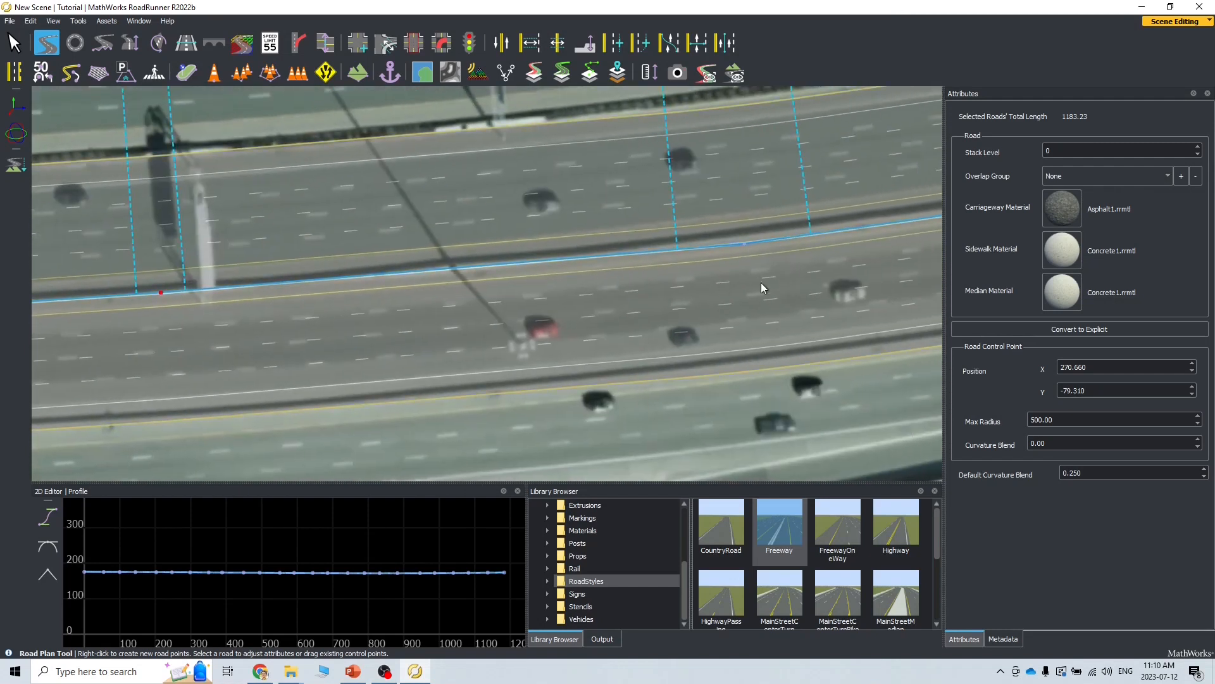
pyautogui.click(663, 210)
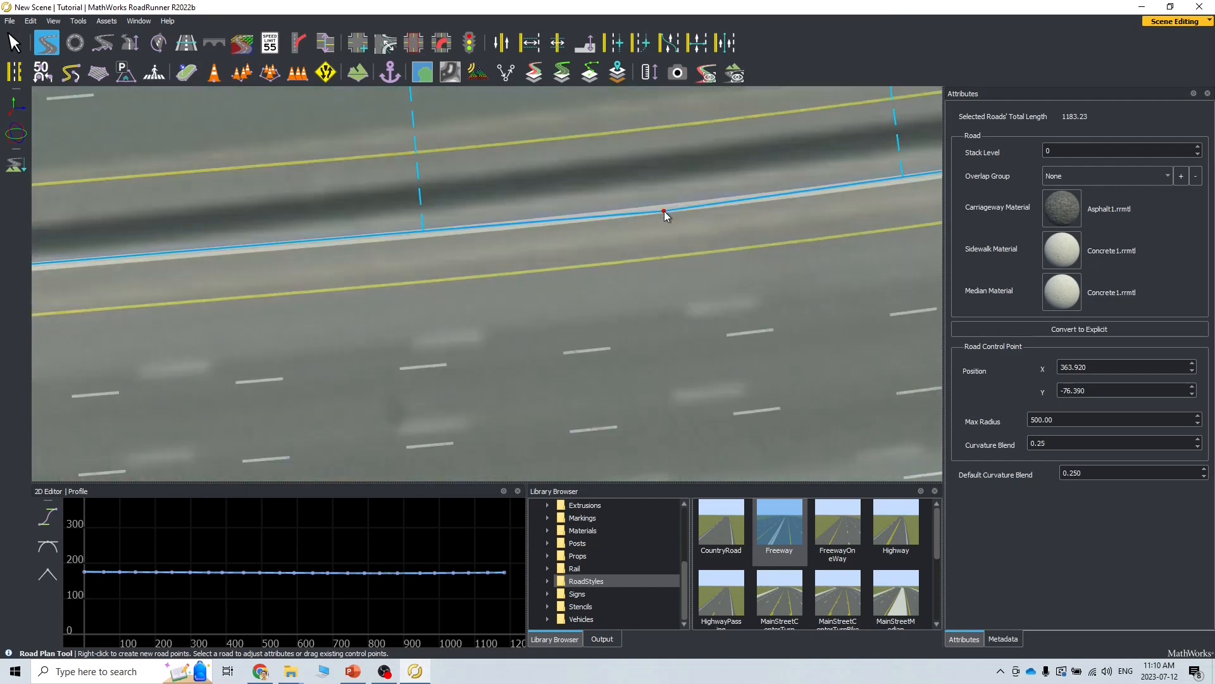
pyautogui.scroll(-5, 738, 278)
pyautogui.keyDown('alt'); pyautogui.moveTo(747, 286); pyautogui.dragTo(375, 300, button='middle'); pyautogui.keyUp('alt')
pyautogui.moveTo(355, 280); pyautogui.dragTo(354, 276)
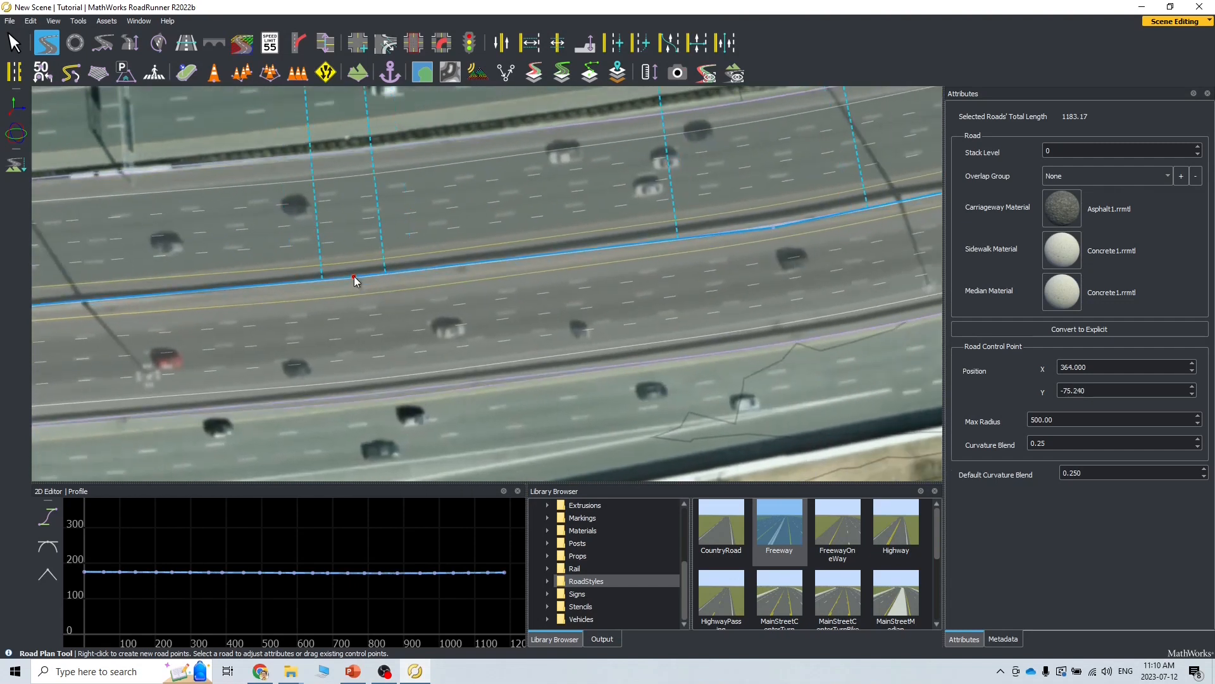
# Step: Examine how the road centerline and lane boundaries follow the aerial image's median and markings along the section up to the overpass
pyautogui.keyDown('alt'); pyautogui.moveTo(870, 271); pyautogui.dragTo(633, 301, button='middle'); pyautogui.keyUp('alt')
pyautogui.keyDown('alt'); pyautogui.moveTo(939, 190); pyautogui.dragTo(531, 263, button='middle'); pyautogui.keyUp('alt')
pyautogui.moveTo(531, 278)
pyautogui.keyDown('alt'); pyautogui.mouseDown()
pyautogui.moveTo(468, 279)
pyautogui.moveTo(510, 278)
pyautogui.mouseUp(); pyautogui.keyUp('alt')
pyautogui.keyDown('alt'); pyautogui.moveTo(936, 271); pyautogui.dragTo(674, 281, button='middle'); pyautogui.keyUp('alt')
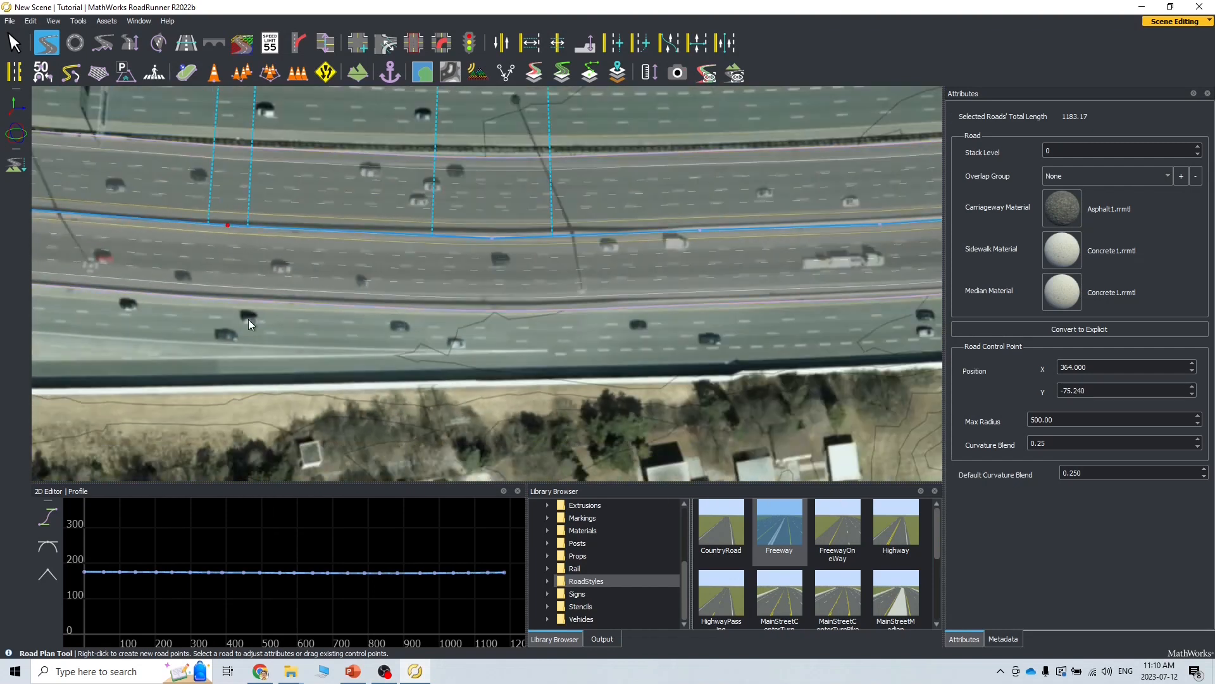
pyautogui.scroll(-5, 249, 319)
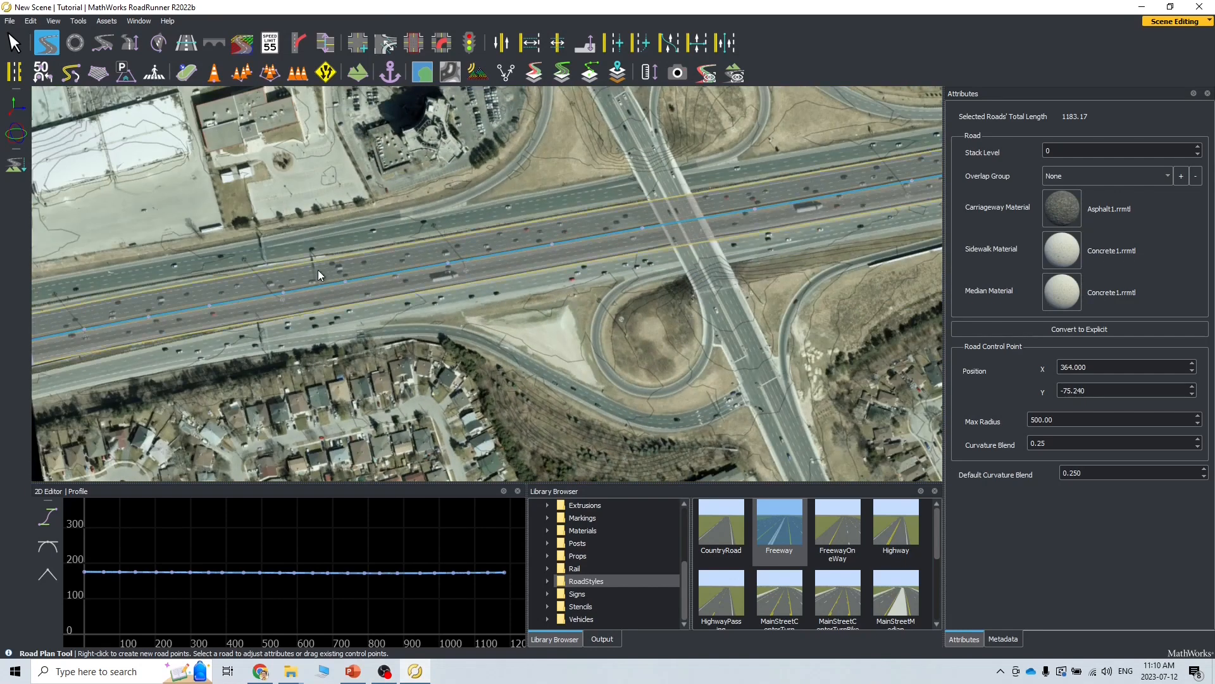
pyautogui.scroll(5, 410, 289)
pyautogui.keyDown('alt'); pyautogui.moveTo(586, 362); pyautogui.dragTo(155, 405, button='middle'); pyautogui.keyUp('alt')
pyautogui.keyDown('alt'); pyautogui.moveTo(656, 336); pyautogui.dragTo(148, 375, button='middle'); pyautogui.keyUp('alt')
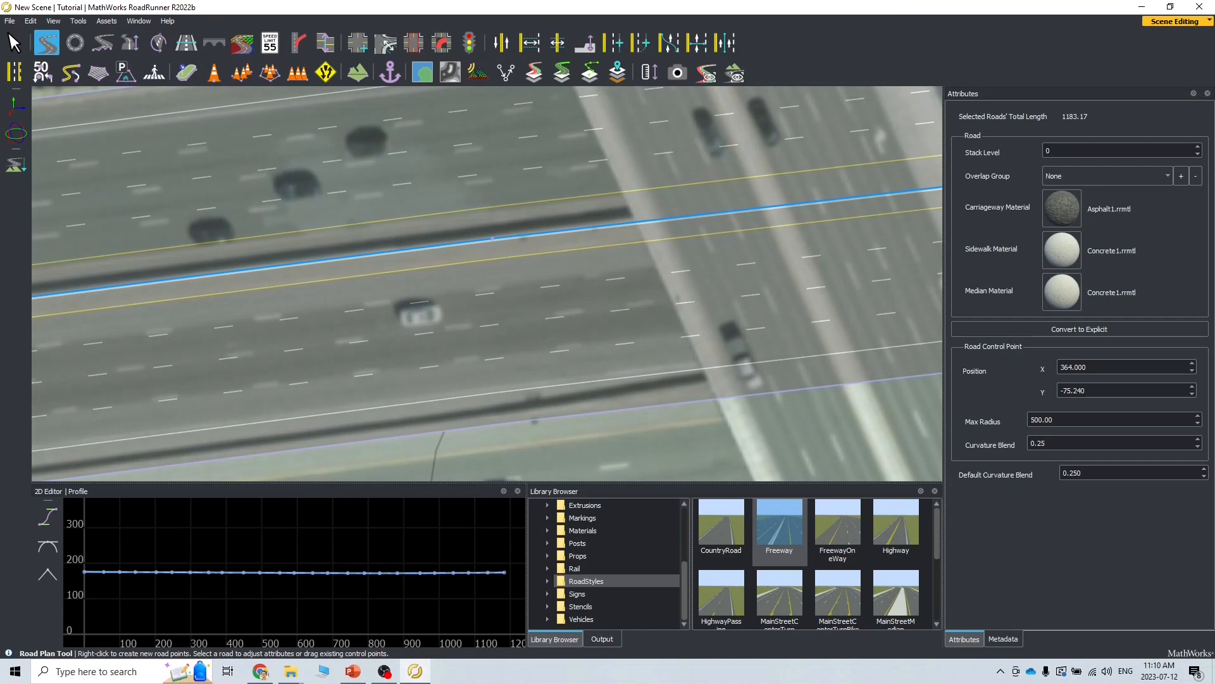
pyautogui.keyDown('alt'); pyautogui.moveTo(408, 238); pyautogui.dragTo(230, 306, button='middle'); pyautogui.keyUp('alt')
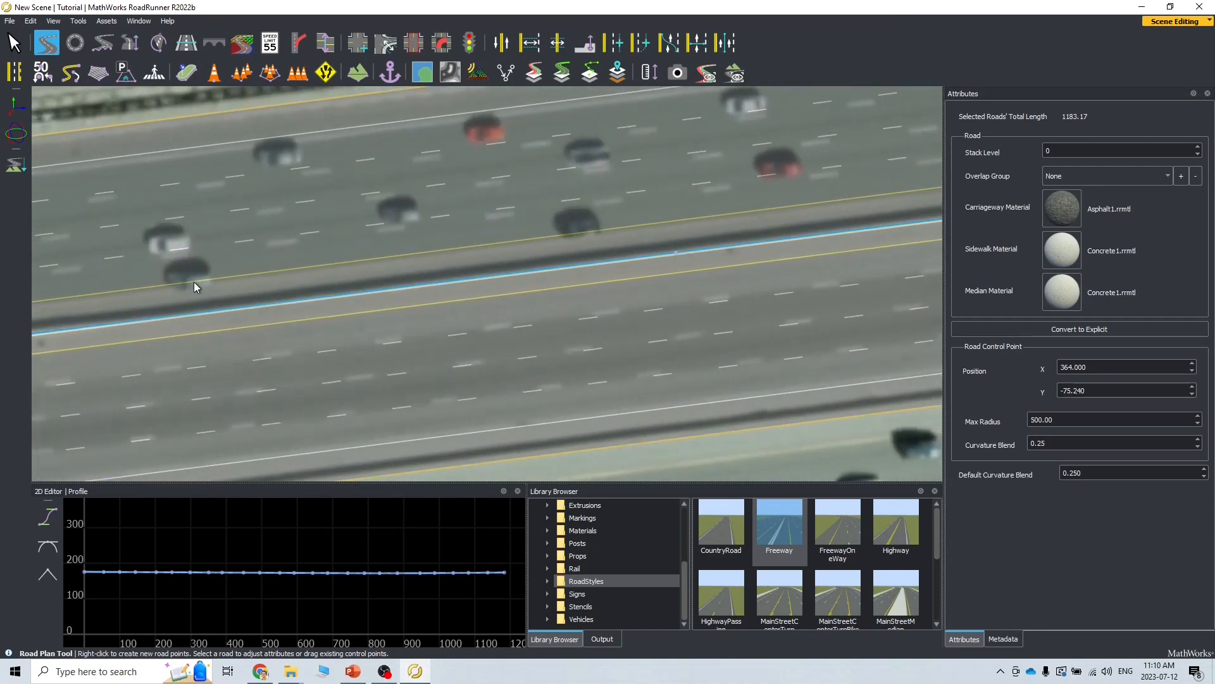
pyautogui.keyDown('alt'); pyautogui.moveTo(202, 283); pyautogui.dragTo(129, 336, button='middle'); pyautogui.keyUp('alt')
pyautogui.keyDown('alt'); pyautogui.moveTo(1038, 198); pyautogui.dragTo(591, 290, button='middle'); pyautogui.keyUp('alt')
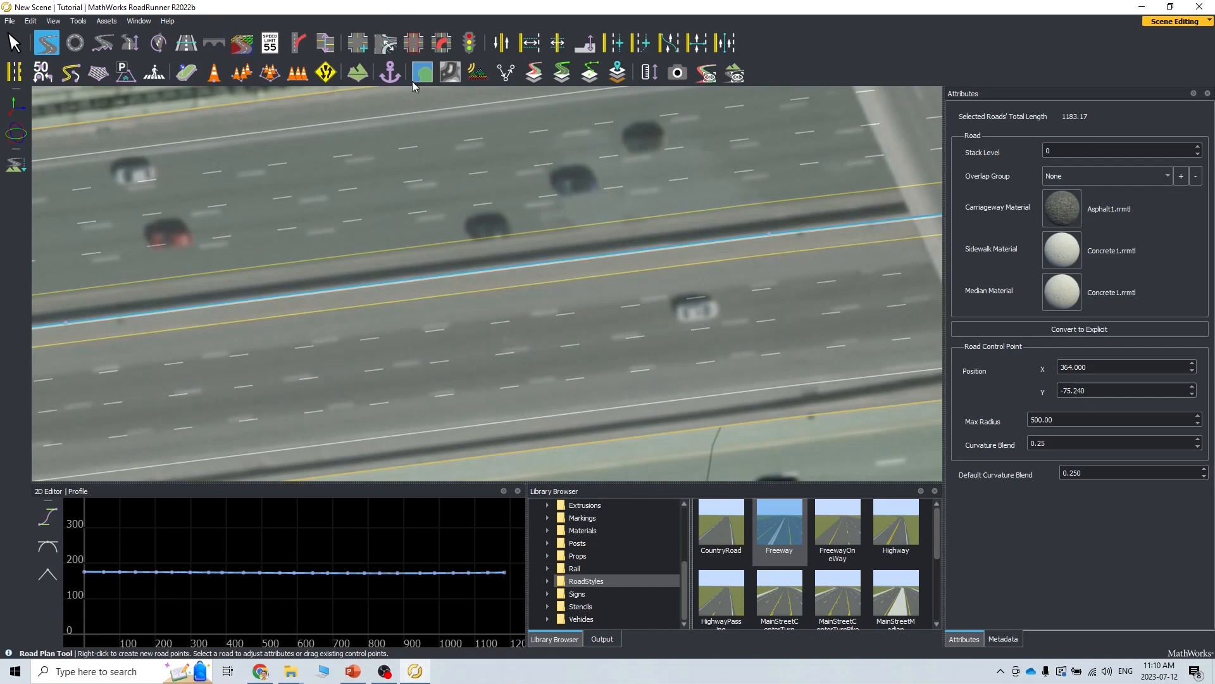
# Step: With the Lane Width Tool, add a width marker on the inner shoulder boundary north of the median at distance 309.16
pyautogui.click(536, 41)
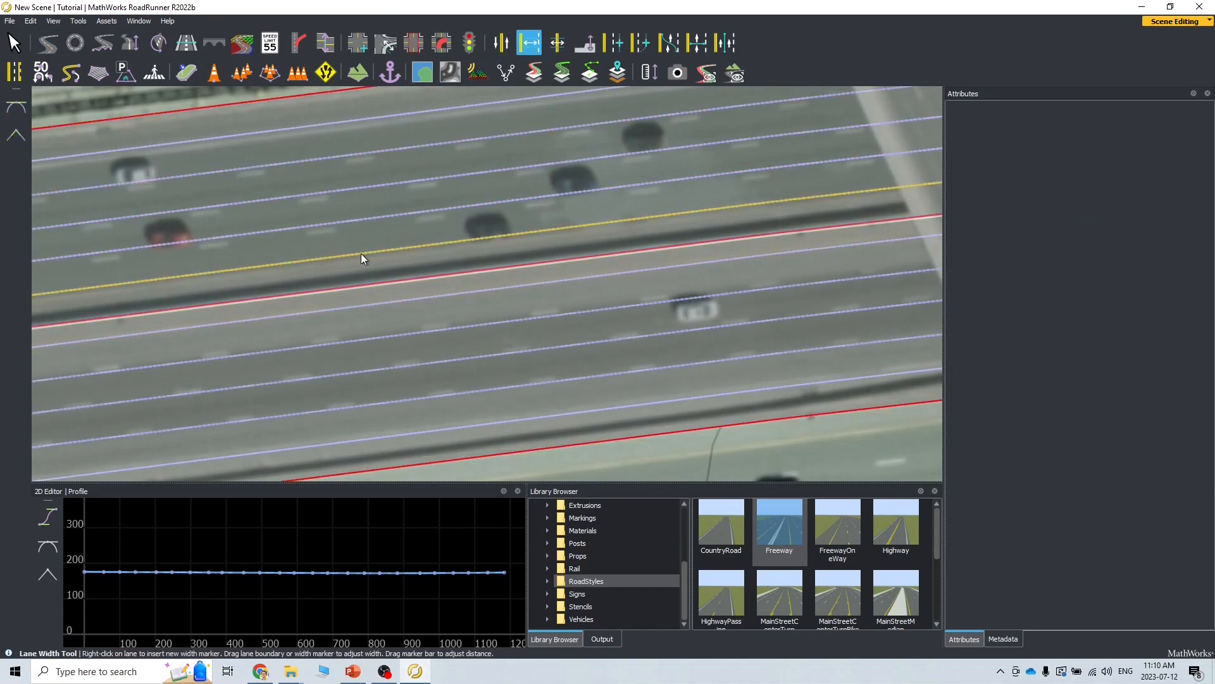
pyautogui.moveTo(223, 288); pyautogui.dragTo(1204, 186, button='middle')
pyautogui.moveTo(184, 314); pyautogui.dragTo(701, 280, button='middle')
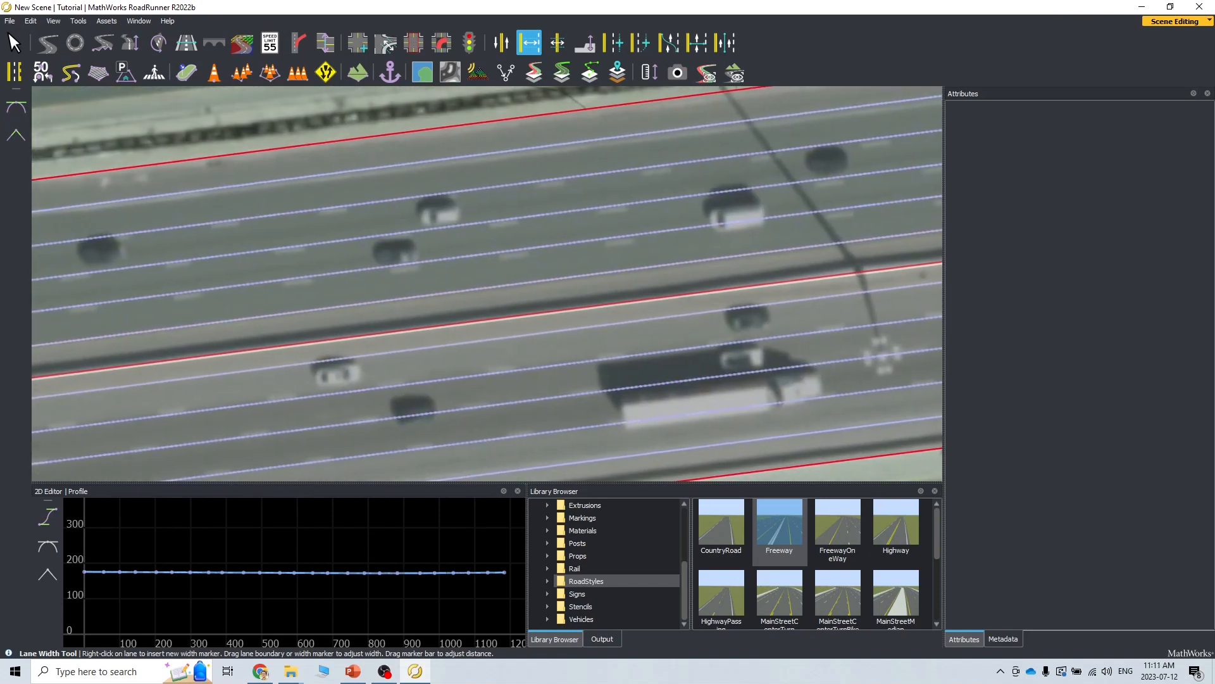
pyautogui.click(233, 325)
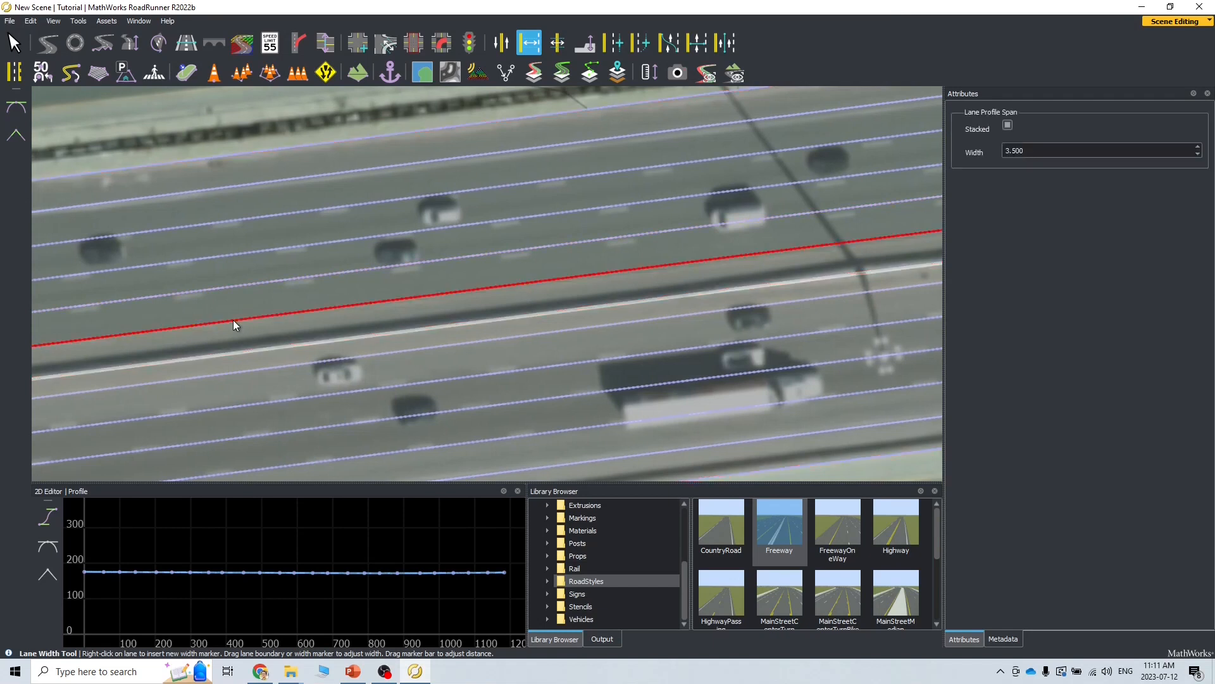
pyautogui.rightClick(233, 320)
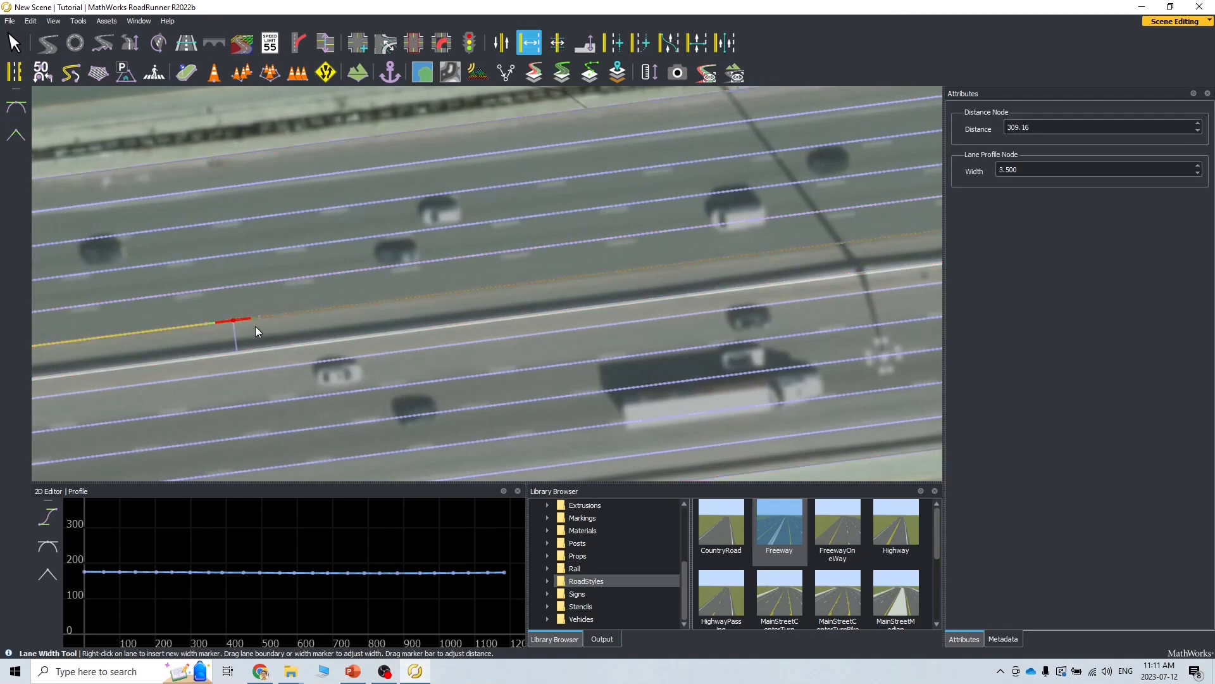
# Step: Add a second width marker on the same northern inner shoulder boundary just west of the overpass, at distance 547.45
pyautogui.keyDown('alt'); pyautogui.moveTo(822, 297); pyautogui.dragTo(619, 314, button='middle'); pyautogui.keyUp('alt')
pyautogui.scroll(-1, 619, 313)
pyautogui.keyDown('alt'); pyautogui.moveTo(879, 278); pyautogui.dragTo(234, 359, button='middle'); pyautogui.keyUp('alt')
pyautogui.keyDown('alt'); pyautogui.moveTo(816, 282); pyautogui.dragTo(264, 362, button='middle'); pyautogui.keyUp('alt')
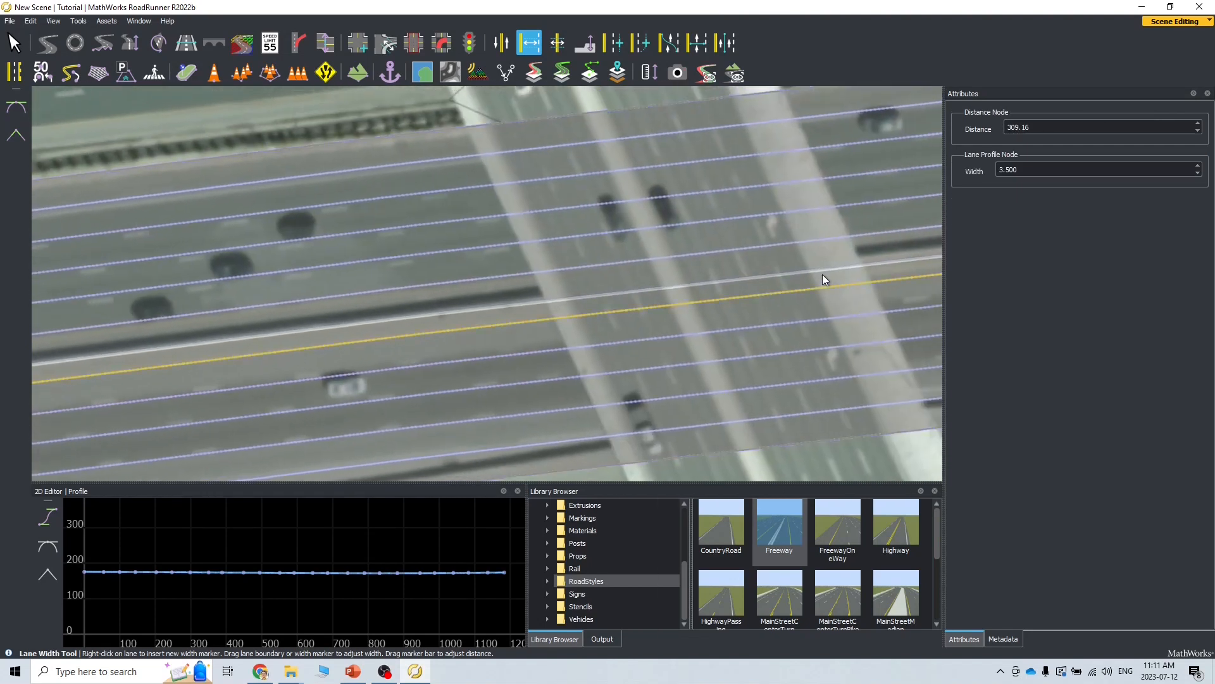
pyautogui.click(507, 277)
pyautogui.rightClick(507, 277)
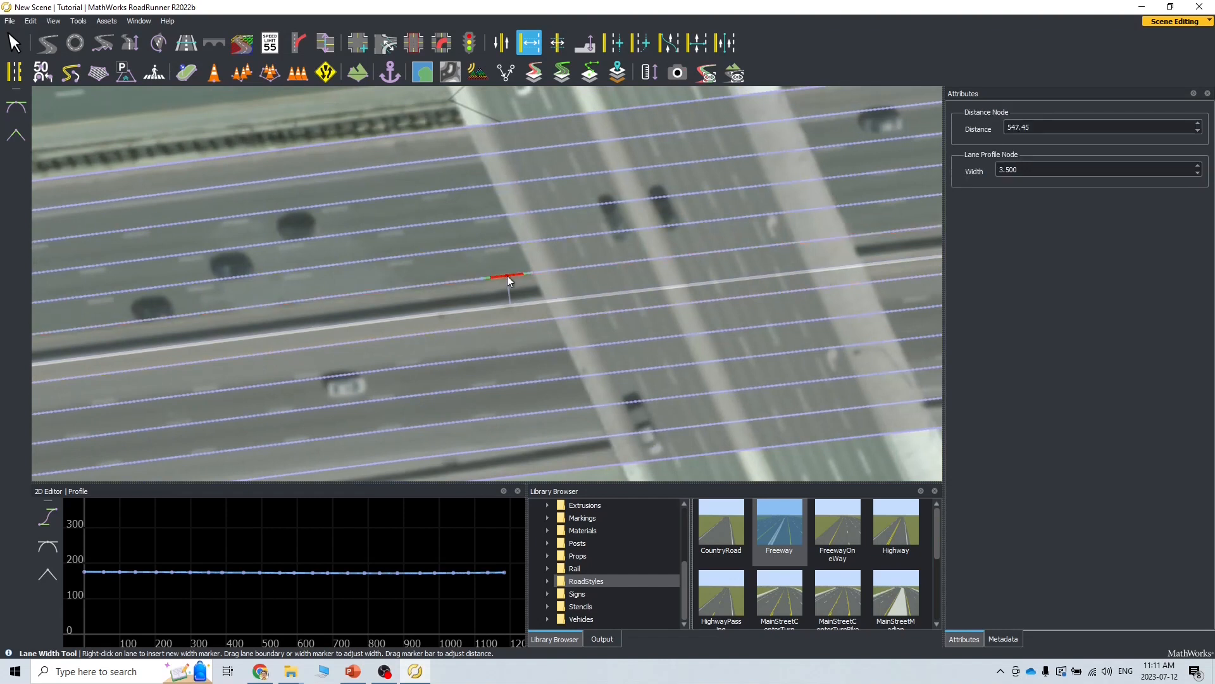
# Step: Narrow the northern inner shoulder at the width marker just west of the overpass to about 2.85
pyautogui.click(449, 283)
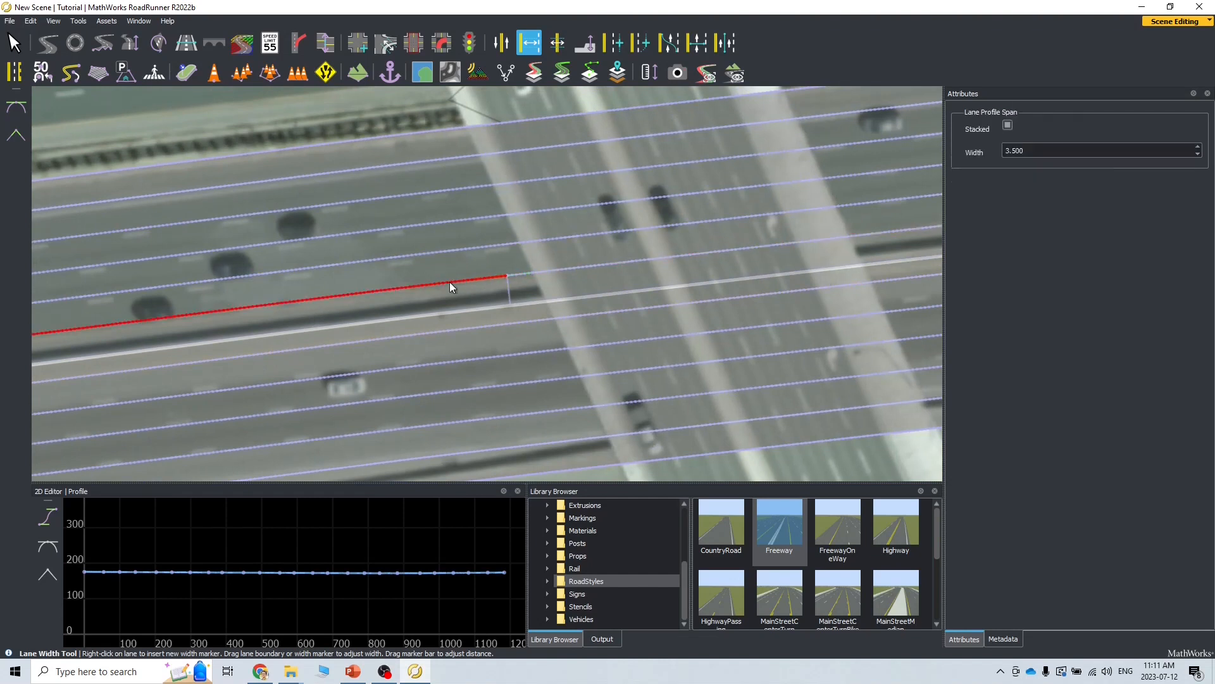
pyautogui.click(511, 276)
pyautogui.moveTo(507, 276); pyautogui.dragTo(506, 279)
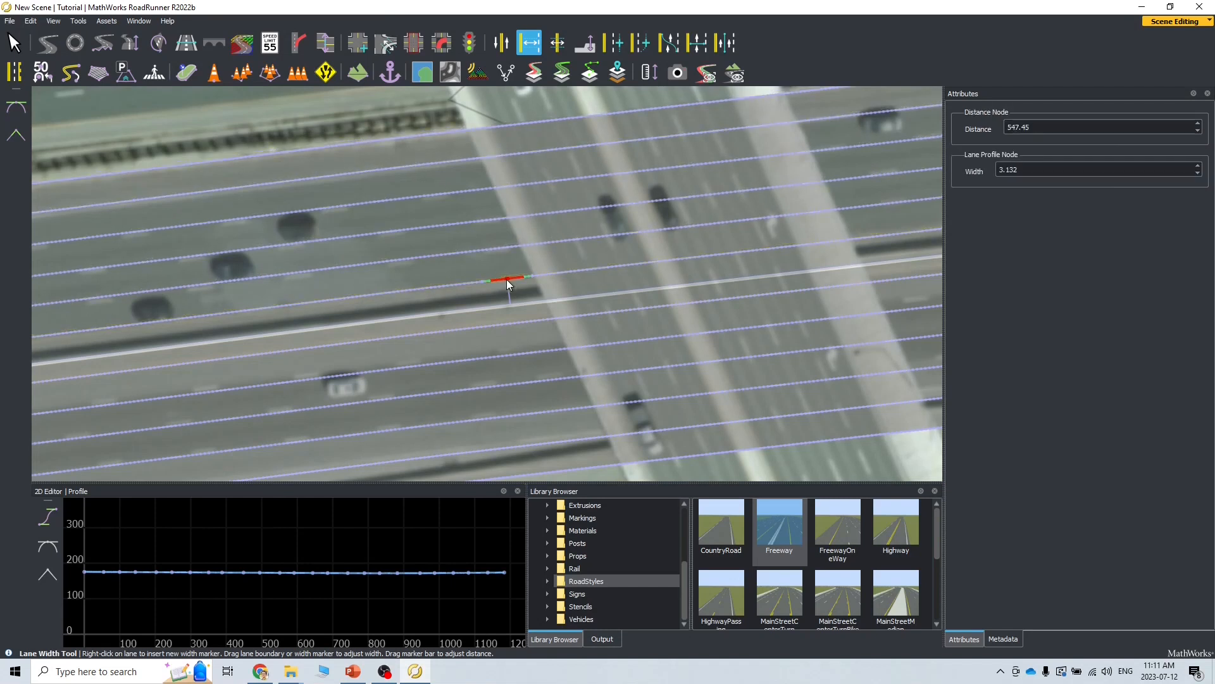
pyautogui.moveTo(506, 280); pyautogui.dragTo(505, 282)
# Step: Examine how the northern inner shoulder boundary matches the yellow line in the aerial image between the two width markers
pyautogui.keyDown('alt'); pyautogui.moveTo(378, 338); pyautogui.dragTo(269, 359, button='middle'); pyautogui.keyUp('alt')
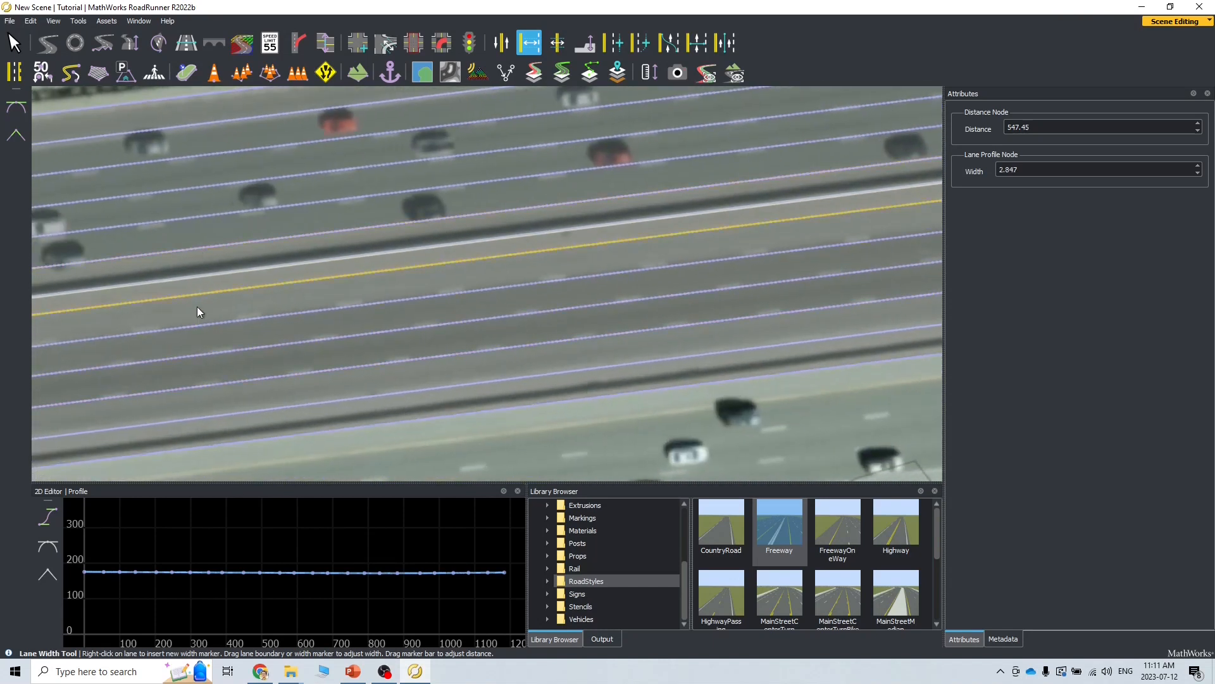
pyautogui.keyDown('alt'); pyautogui.moveTo(196, 306); pyautogui.dragTo(886, 247, button='middle'); pyautogui.keyUp('alt')
pyautogui.keyDown('alt'); pyautogui.moveTo(189, 307); pyautogui.dragTo(661, 244, button='middle'); pyautogui.keyUp('alt')
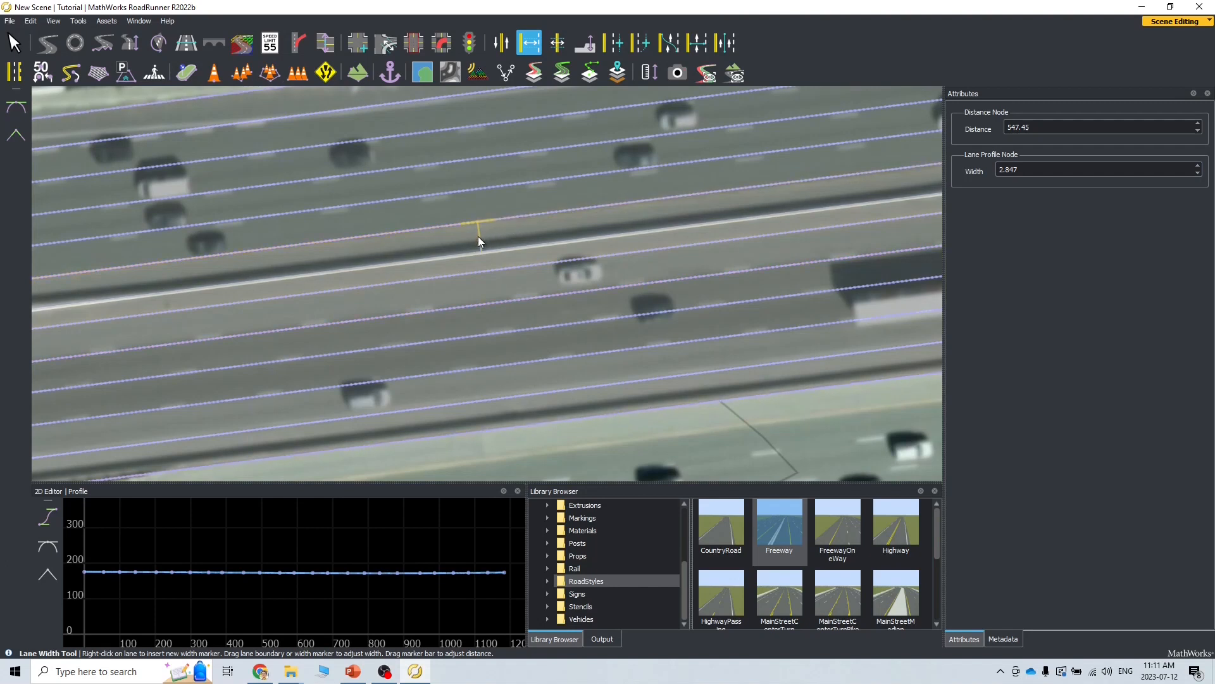
pyautogui.click(396, 232)
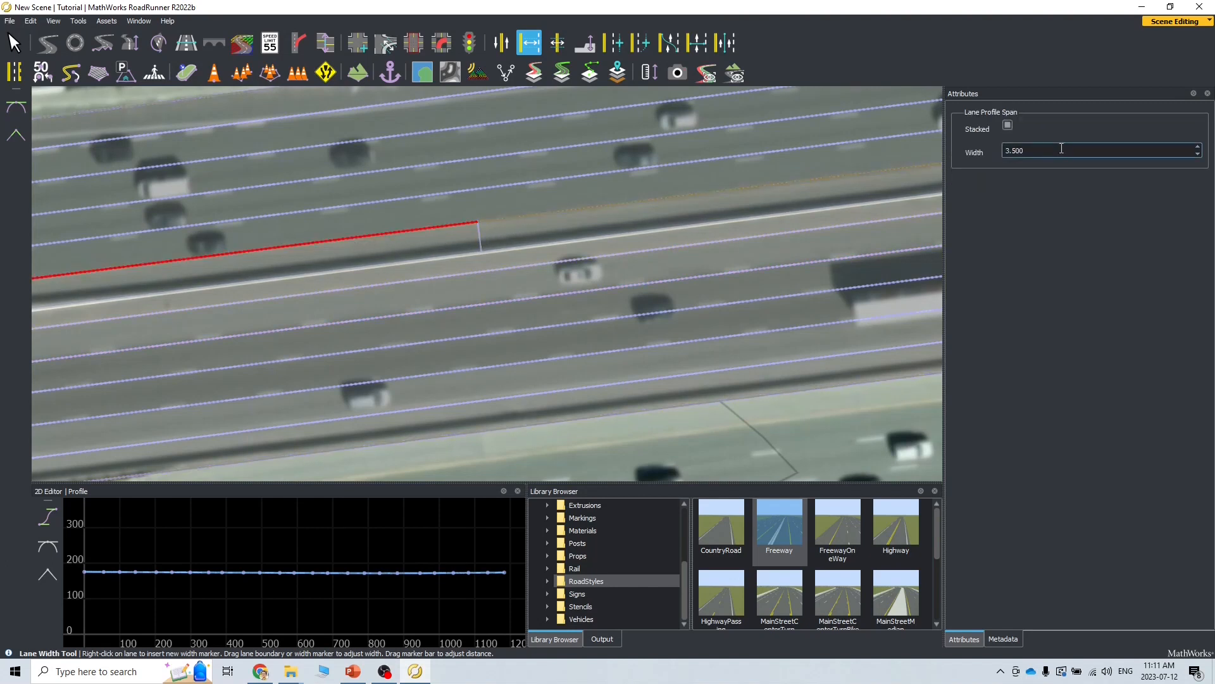
pyautogui.click(548, 212)
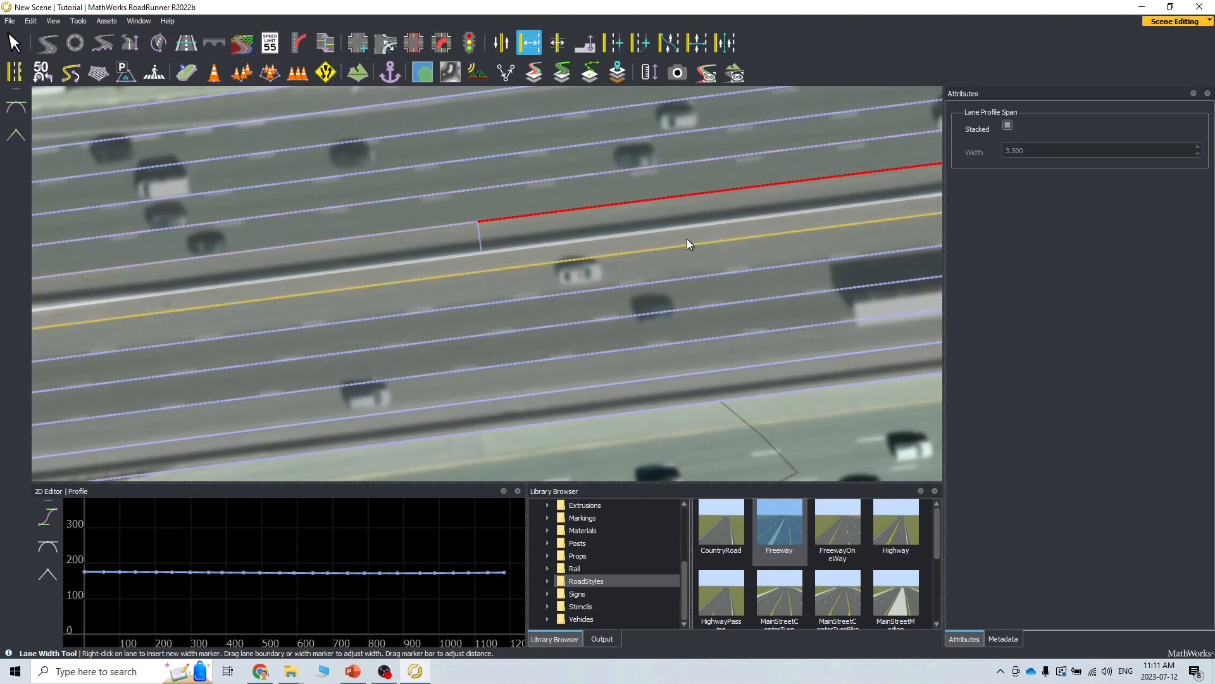
pyautogui.scroll(-1, 686, 238)
pyautogui.keyDown('alt'); pyautogui.moveTo(794, 259); pyautogui.dragTo(311, 287, button='middle'); pyautogui.keyUp('alt')
pyautogui.keyDown('alt'); pyautogui.moveTo(871, 249); pyautogui.dragTo(808, 282, button='middle'); pyautogui.keyUp('alt')
pyautogui.keyDown('alt'); pyautogui.moveTo(457, 260); pyautogui.dragTo(482, 253); pyautogui.keyUp('alt')
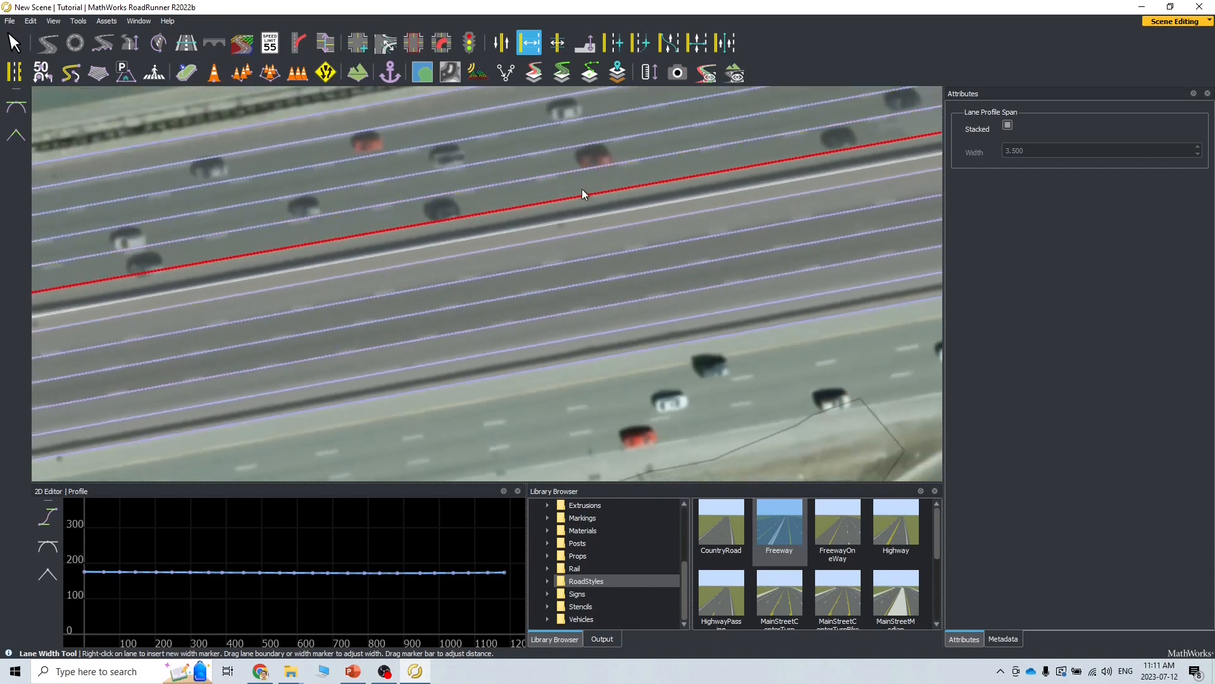
pyautogui.scroll(1, 477, 192)
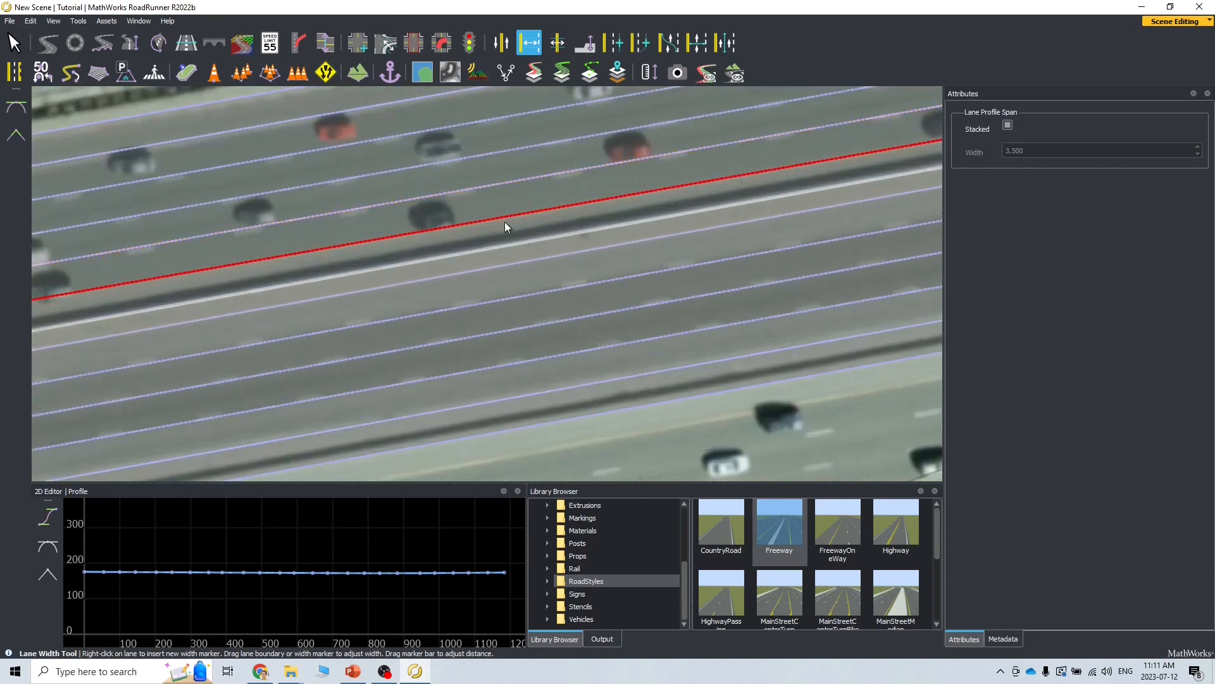
pyautogui.scroll(-2, 503, 222)
pyautogui.scroll(2, 842, 153)
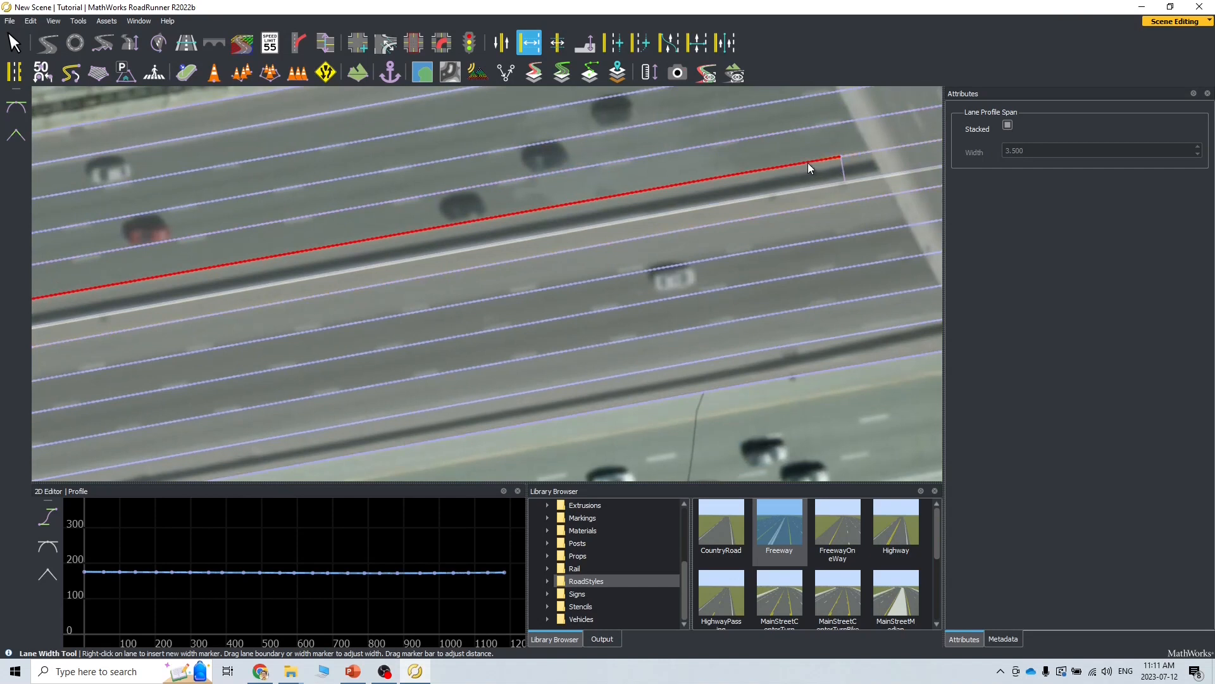
# Step: Narrow the width marker just west of the overpass further, set its width to 2.686, and deselect the road
pyautogui.click(841, 164)
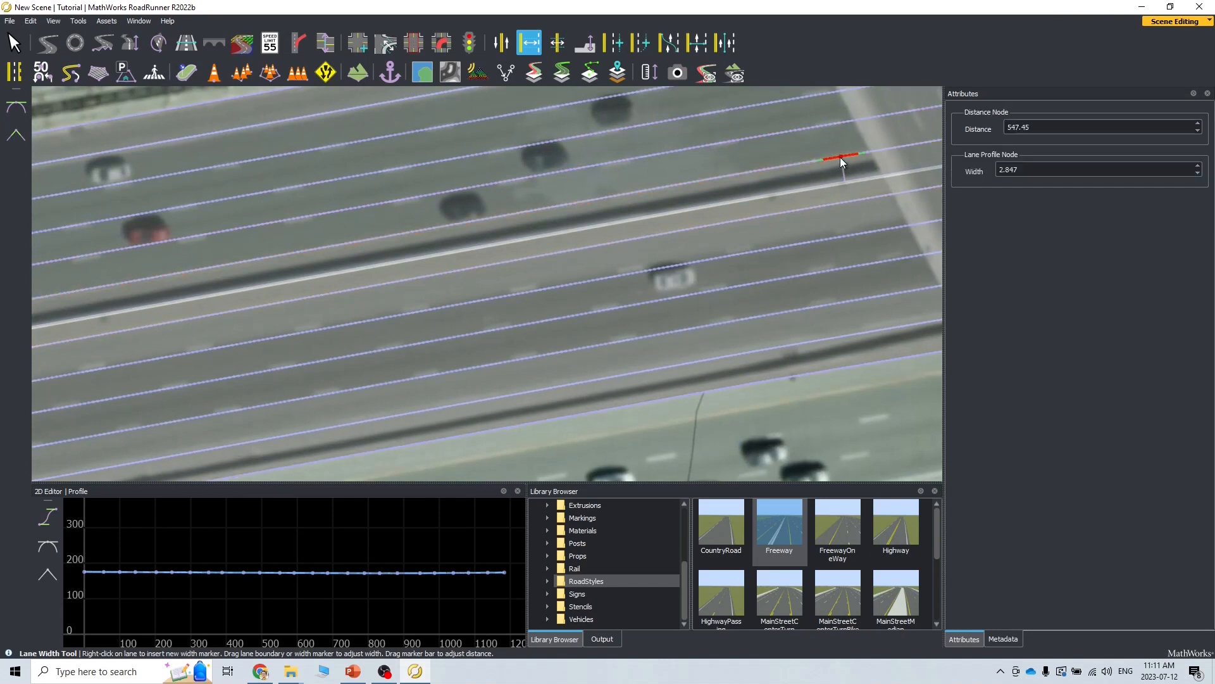
pyautogui.moveTo(841, 157); pyautogui.dragTo(841, 160)
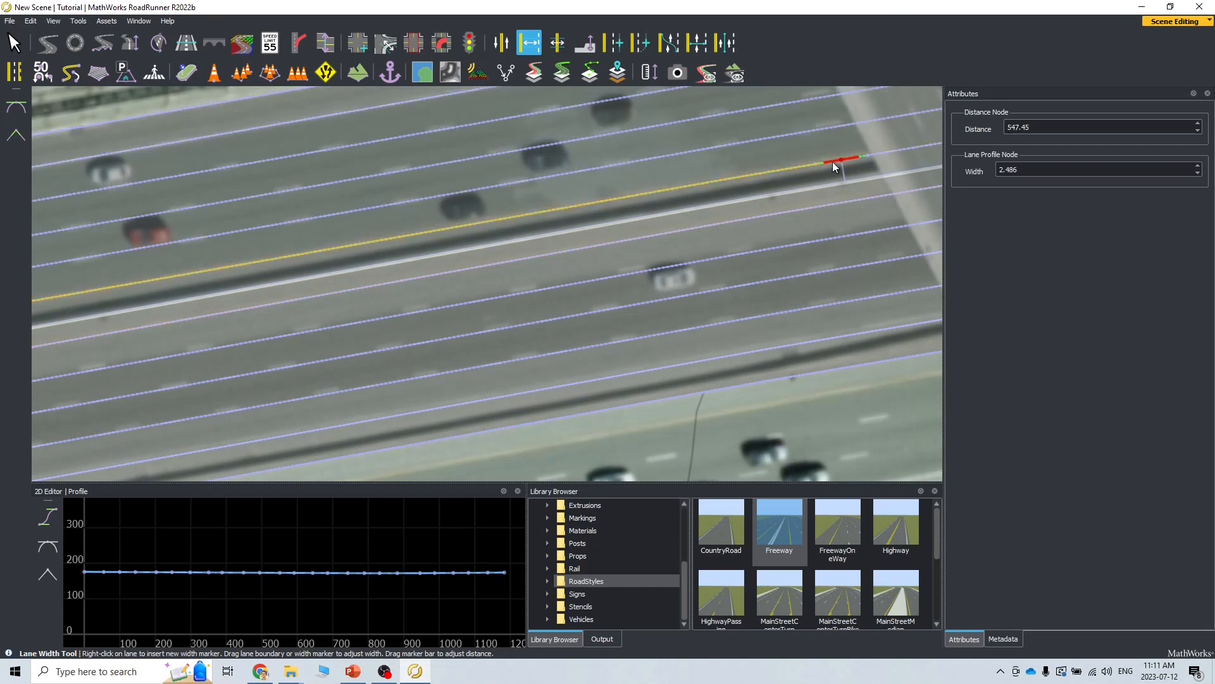
pyautogui.moveTo(1012, 169); pyautogui.dragTo(1007, 171)
pyautogui.write('6')
pyautogui.press('Return')
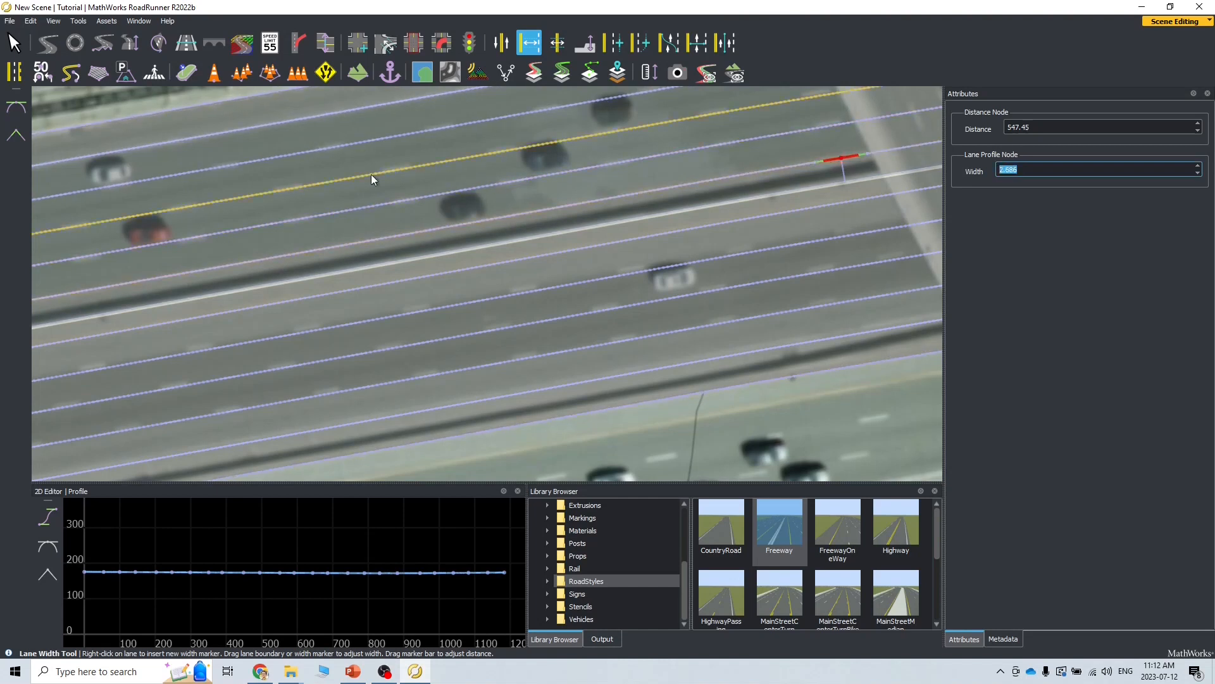
pyautogui.click(632, 422)
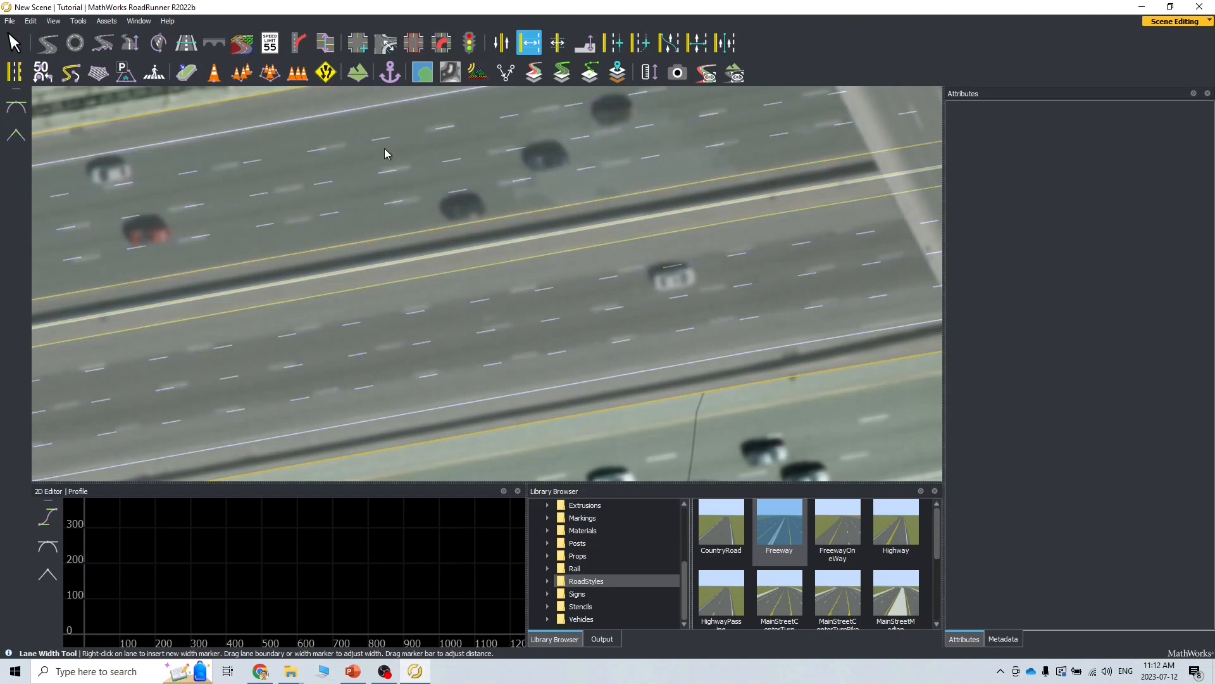
# Step: Add a width marker on the northern inner shoulder boundary near the light pole at distance 382.86 and narrow it to about 2.99
pyautogui.keyDown('alt'); pyautogui.moveTo(277, 253); pyautogui.dragTo(932, 158, button='middle'); pyautogui.keyUp('alt')
pyautogui.keyDown('alt'); pyautogui.moveTo(221, 321); pyautogui.dragTo(553, 291, button='middle'); pyautogui.keyUp('alt')
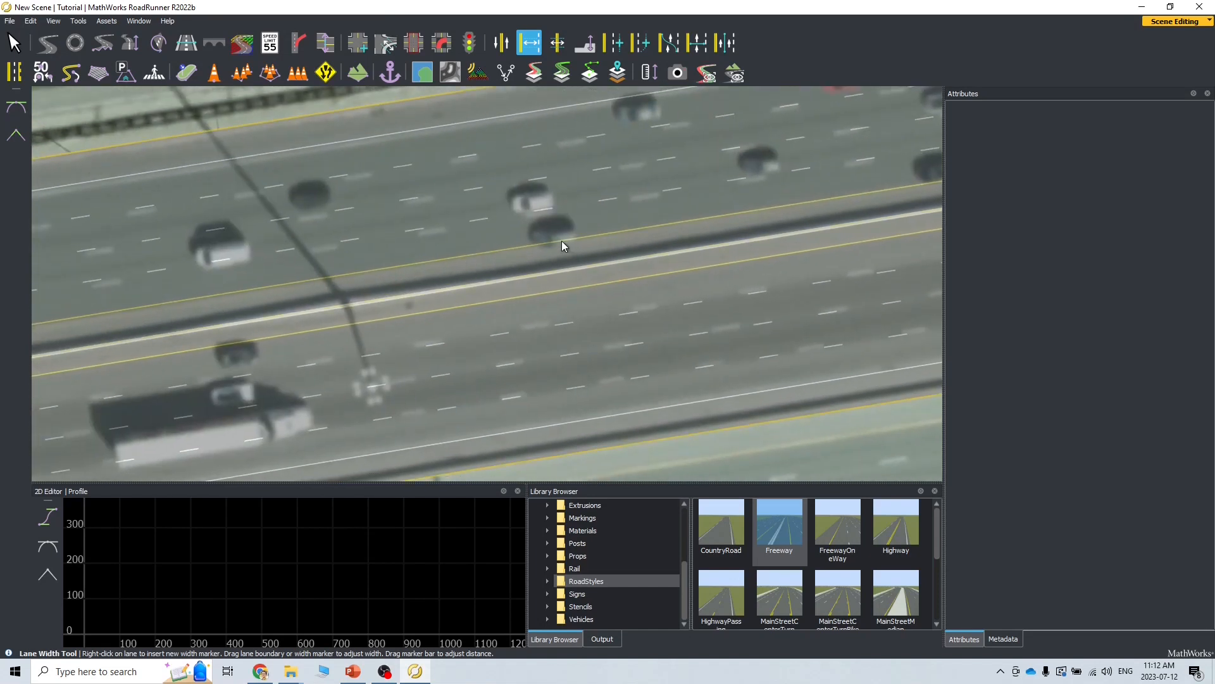
pyautogui.keyDown('alt'); pyautogui.moveTo(366, 279); pyautogui.dragTo(333, 286, button='middle'); pyautogui.keyUp('alt')
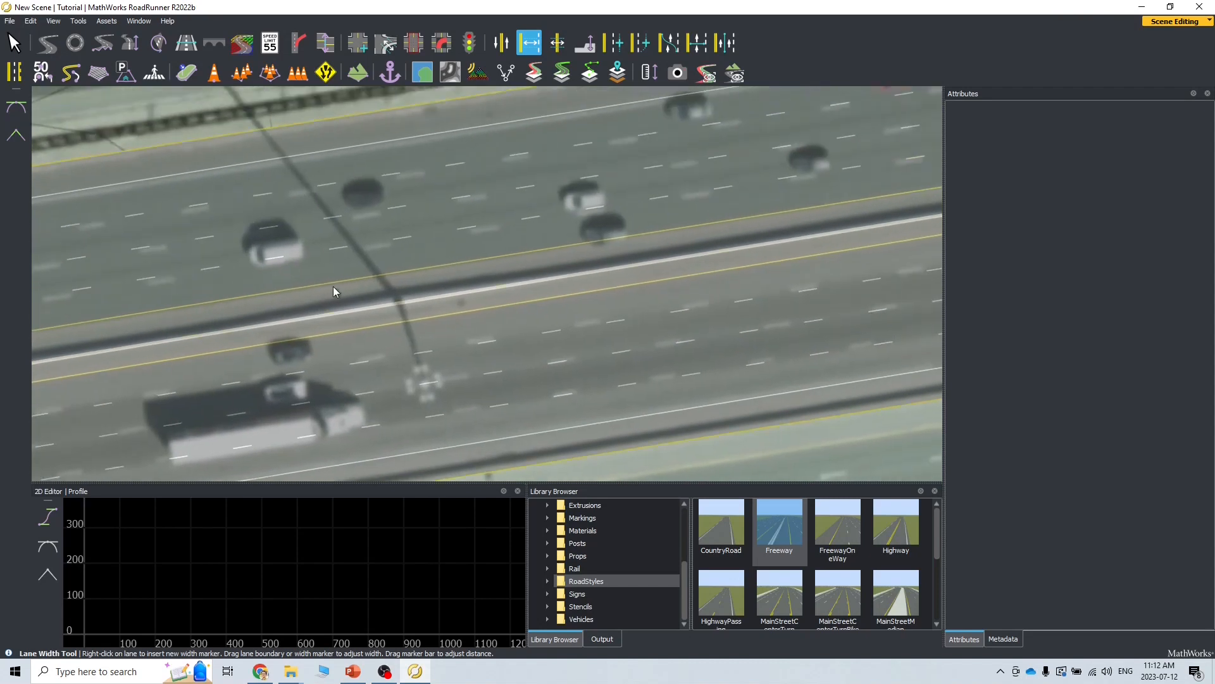
pyautogui.click(431, 268)
pyautogui.rightClick(429, 269)
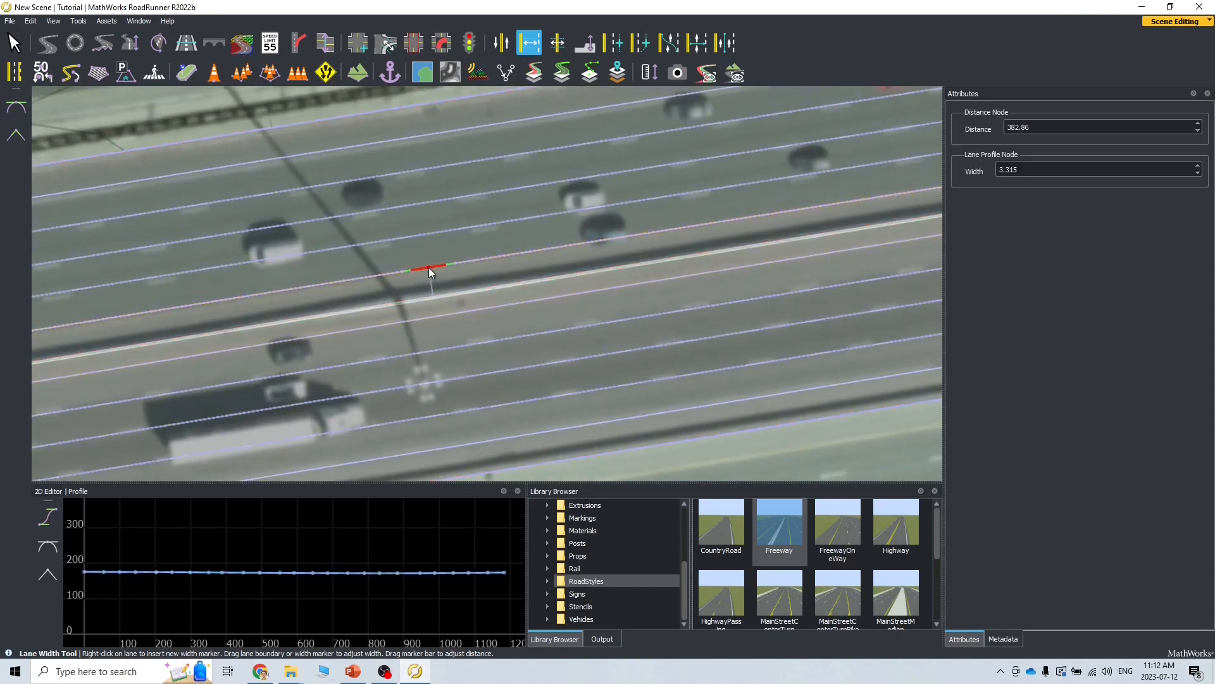
pyautogui.moveTo(434, 265); pyautogui.dragTo(429, 268)
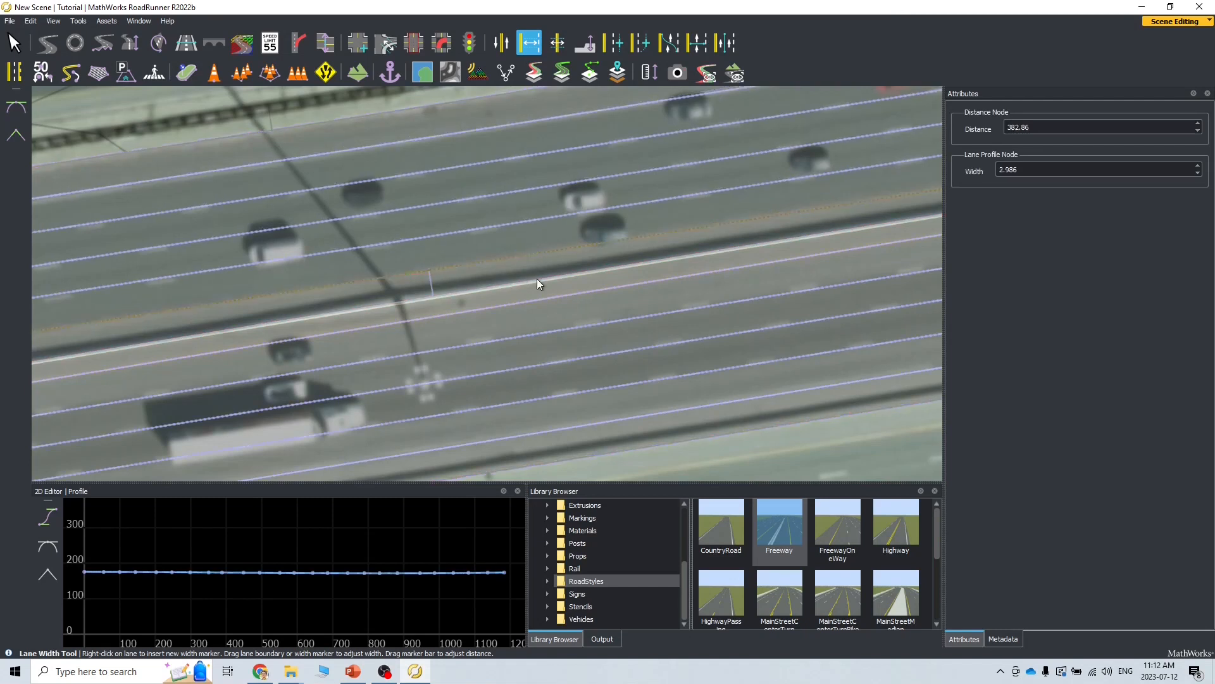
pyautogui.click(558, 299)
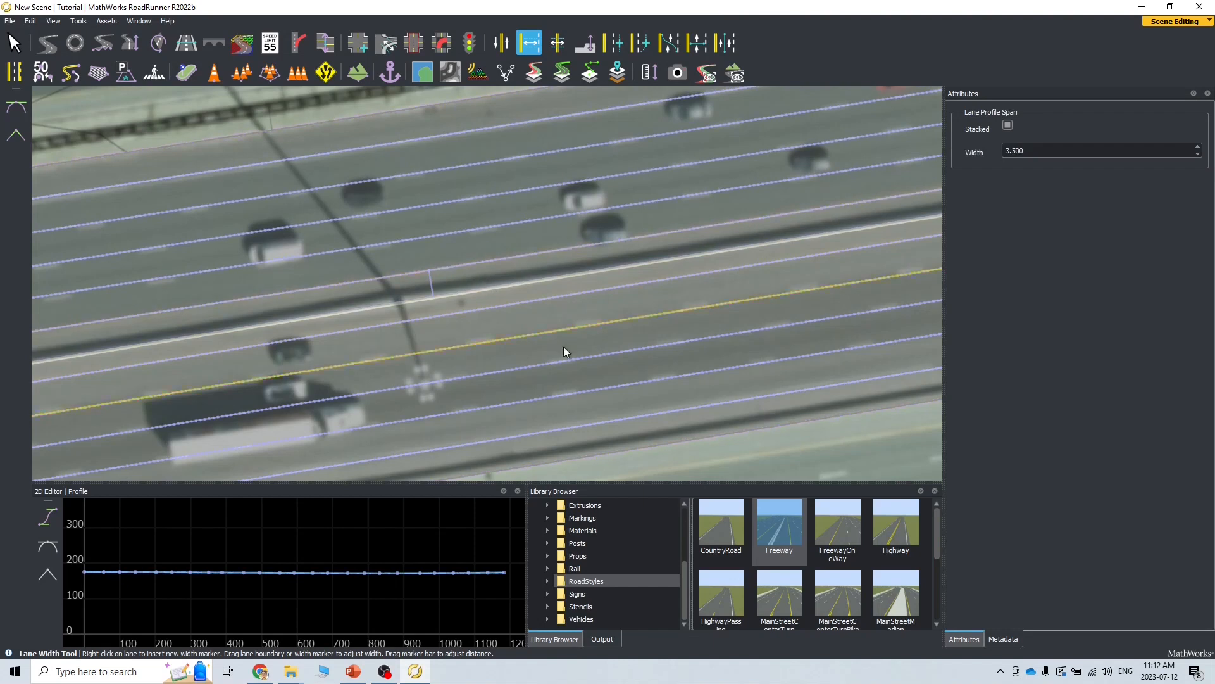
# Step: Narrow the lane beside the central median to about 3.231 at the width marker located at distance 309.16
pyautogui.click(671, 467)
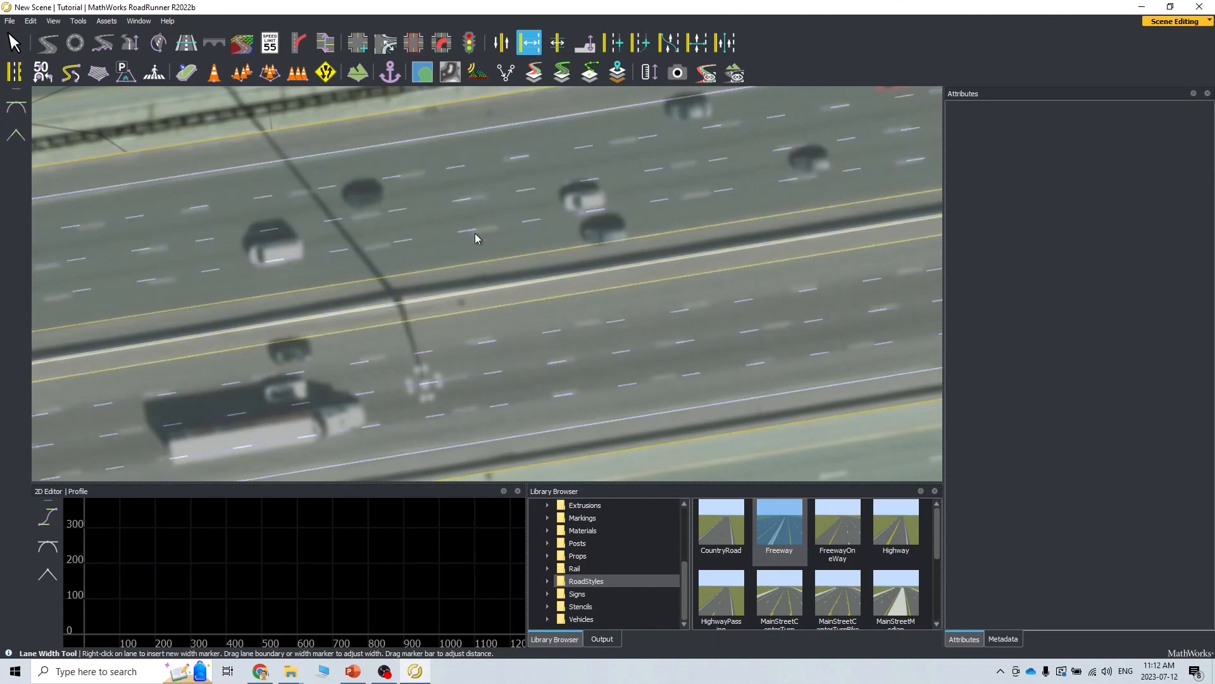
pyautogui.moveTo(354, 285); pyautogui.dragTo(881, 156, button='middle')
pyautogui.moveTo(322, 298); pyautogui.dragTo(656, 260, button='middle')
pyautogui.moveTo(279, 272); pyautogui.dragTo(484, 232, button='middle')
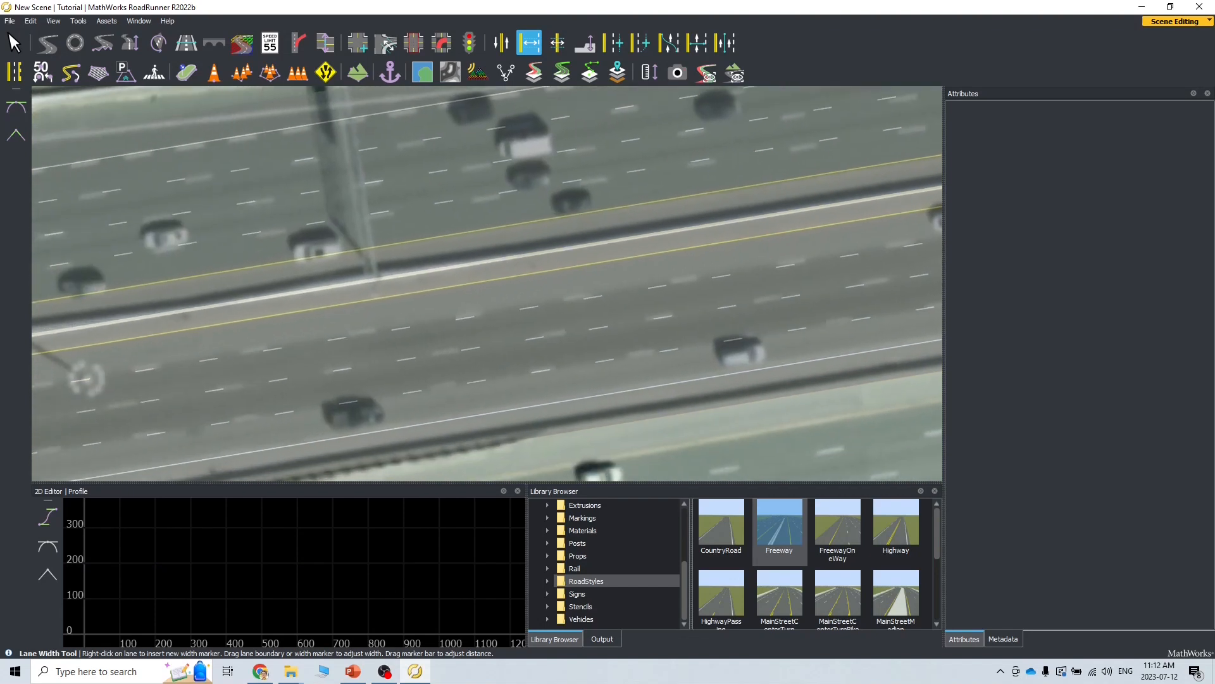
pyautogui.click(273, 249)
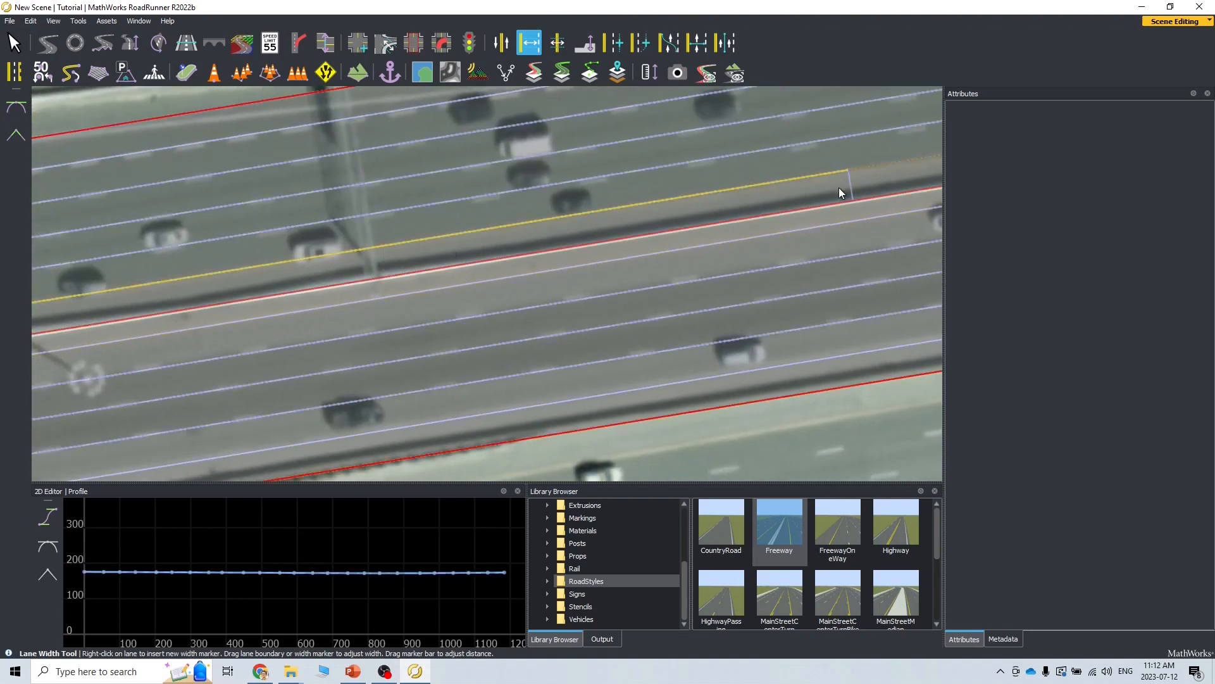
pyautogui.moveTo(838, 188); pyautogui.dragTo(635, 263, button='middle')
pyautogui.click(659, 243)
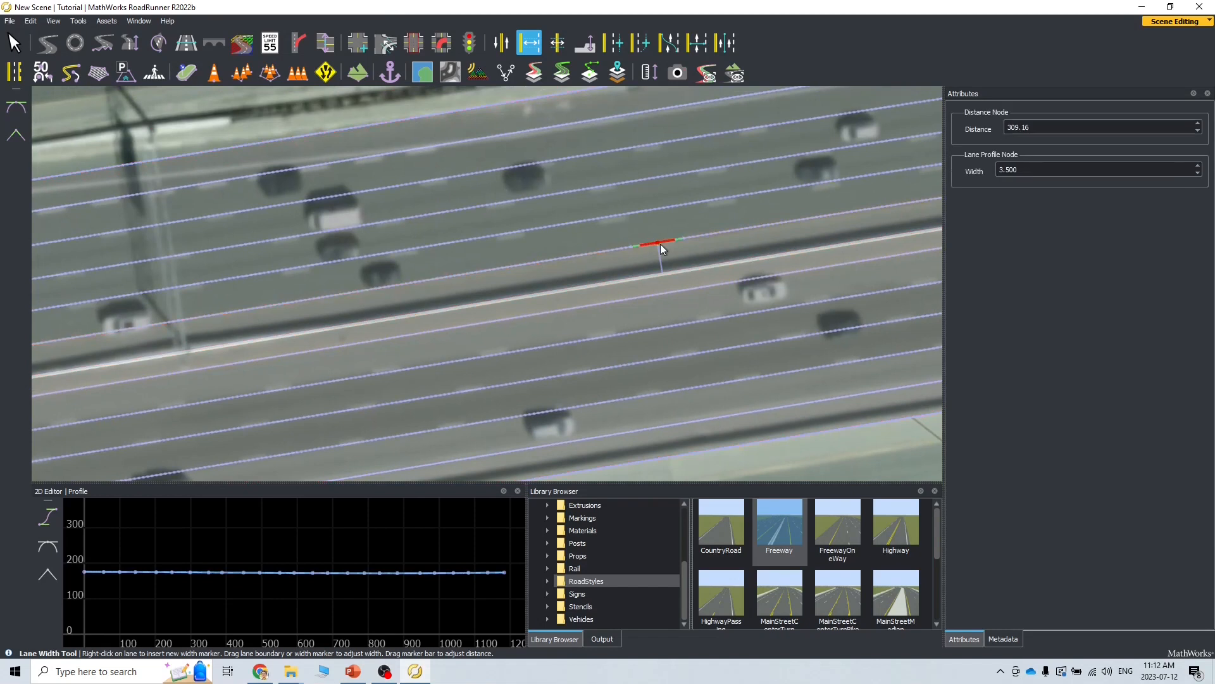
pyautogui.moveTo(658, 243); pyautogui.dragTo(659, 245)
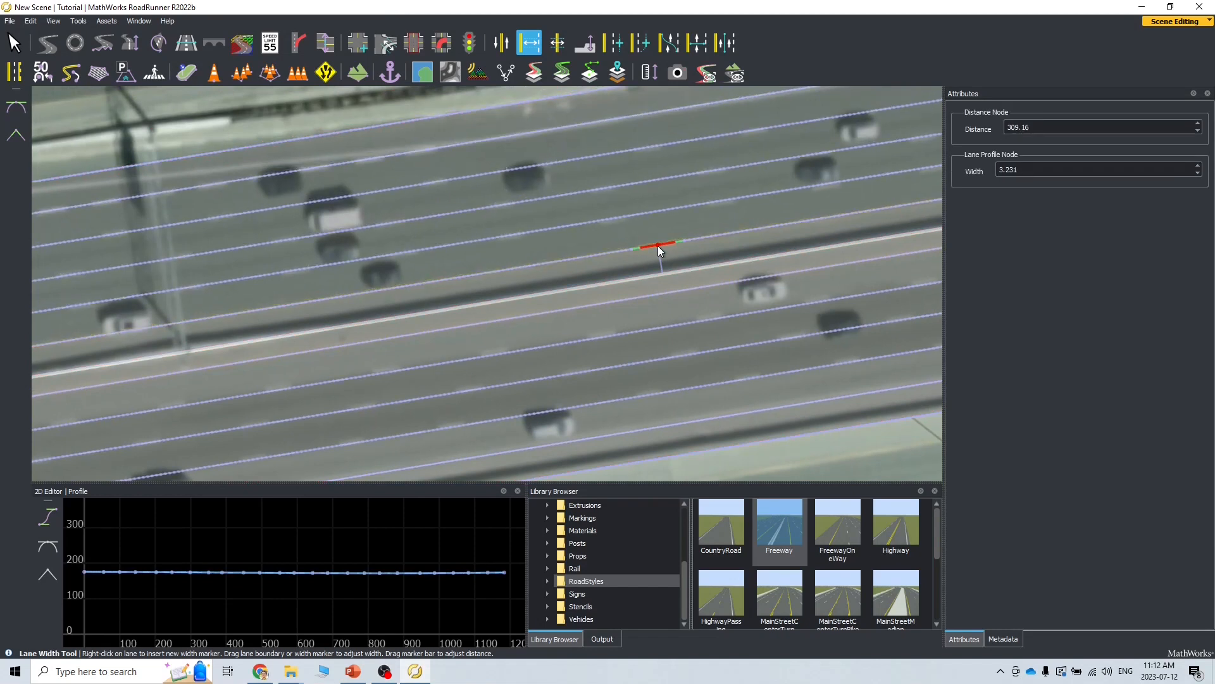
pyautogui.click(623, 251)
pyautogui.click(639, 330)
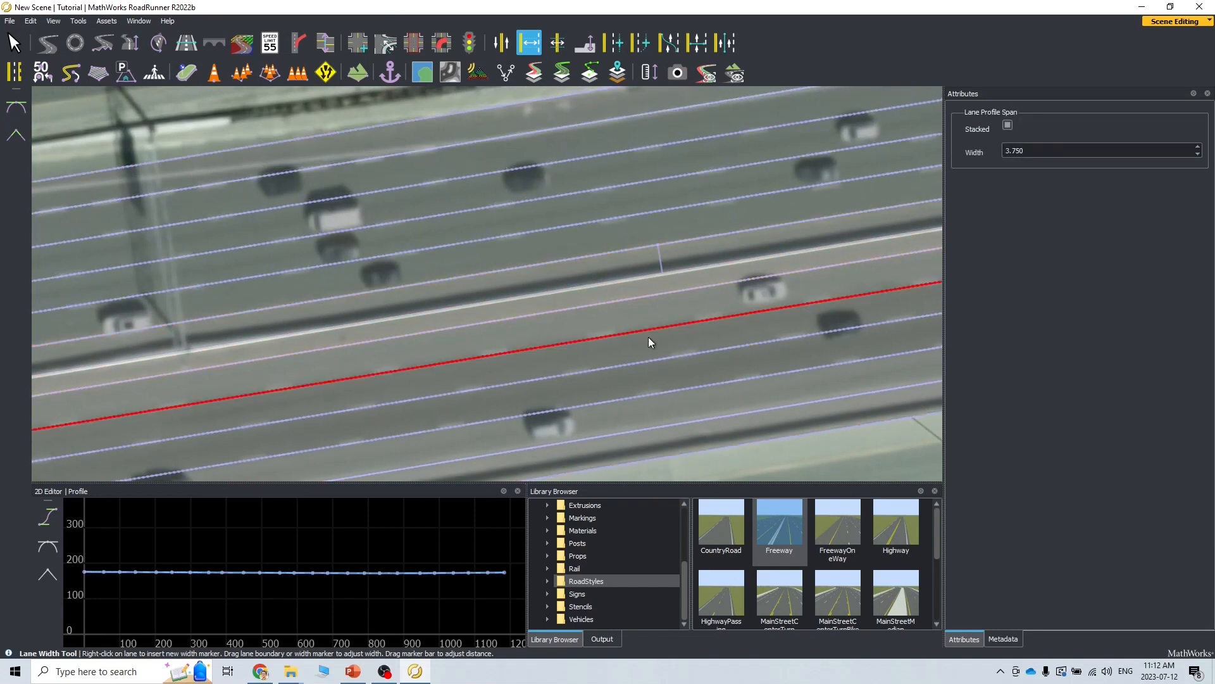
pyautogui.click(760, 458)
# Step: Examine how the modelled highway lines up with the aerial imagery, from the overpass to the road's western end
pyautogui.keyDown('alt'); pyautogui.moveTo(359, 382); pyautogui.dragTo(239, 254, button='middle'); pyautogui.keyUp('alt')
pyautogui.scroll(-3, 595, 378)
pyautogui.scroll(-3, 595, 378)
pyautogui.keyDown('alt'); pyautogui.moveTo(769, 344); pyautogui.dragTo(1, 430, button='middle'); pyautogui.keyUp('alt')
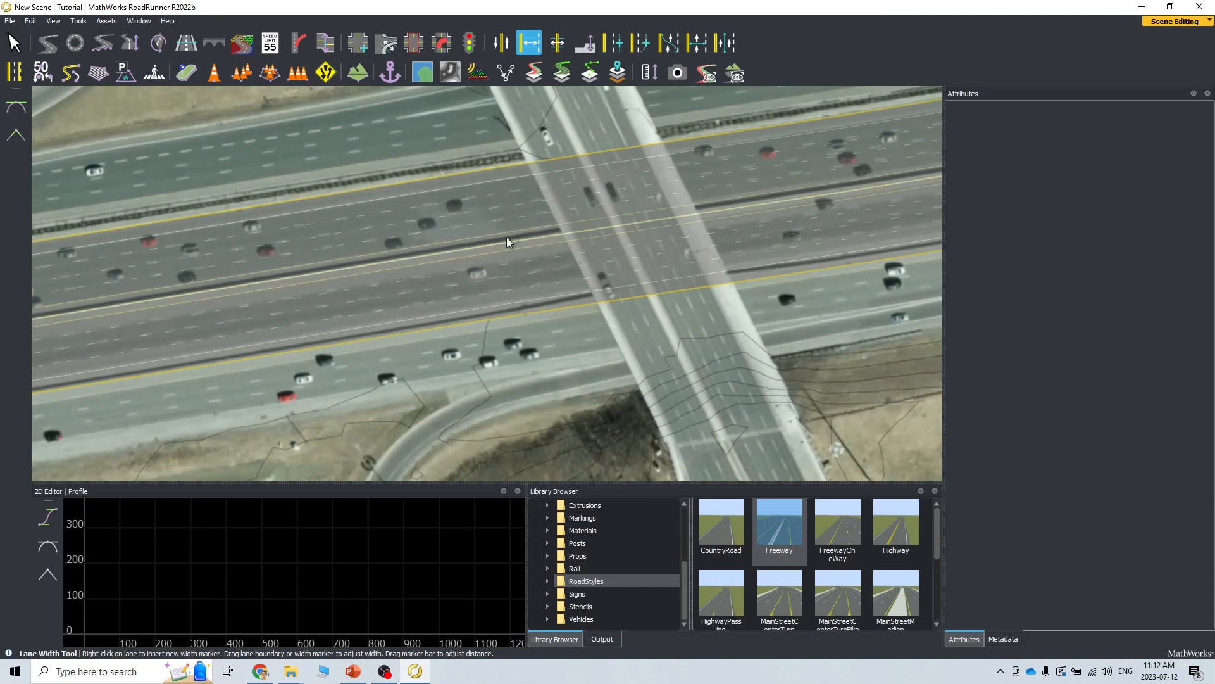
pyautogui.scroll(-3, 265, 388)
pyautogui.keyDown('alt'); pyautogui.moveTo(265, 389); pyautogui.dragTo(898, 253, button='middle'); pyautogui.keyUp('alt')
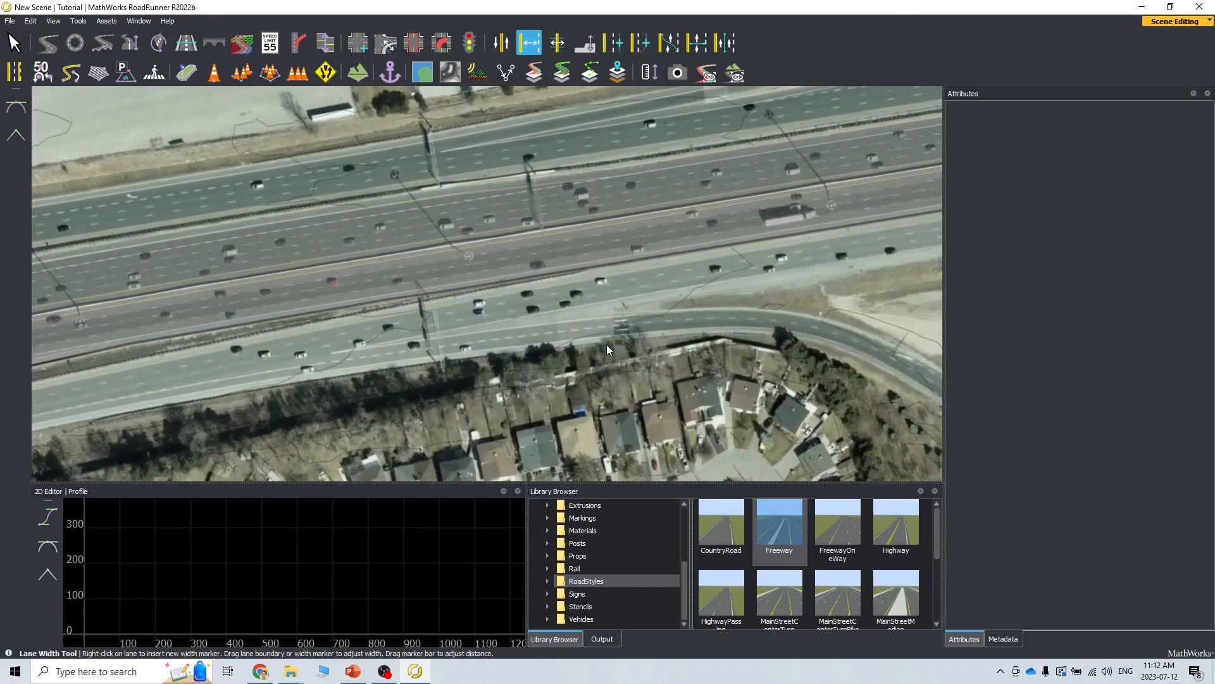
pyautogui.scroll(5, 286, 291)
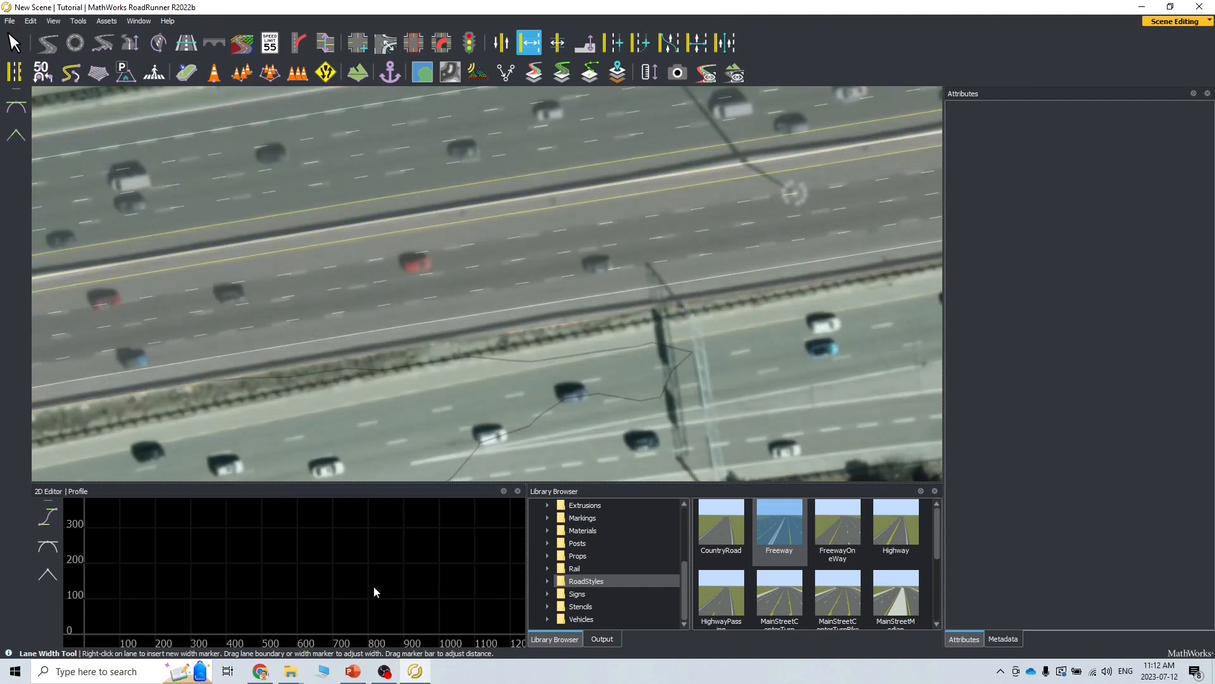
pyautogui.moveTo(353, 671)
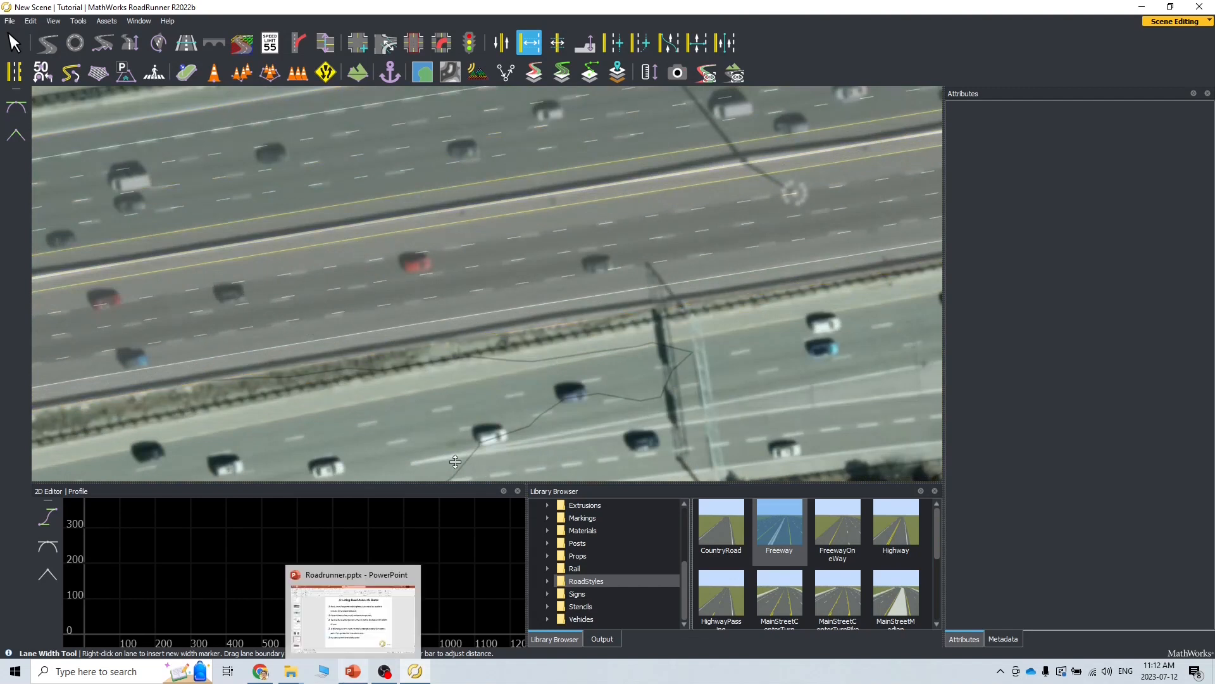
pyautogui.keyDown('alt'); pyautogui.moveTo(428, 339); pyautogui.dragTo(729, 263, button='middle'); pyautogui.keyUp('alt')
pyautogui.keyDown('alt'); pyautogui.moveTo(318, 371); pyautogui.dragTo(787, 253, button='middle'); pyautogui.keyUp('alt')
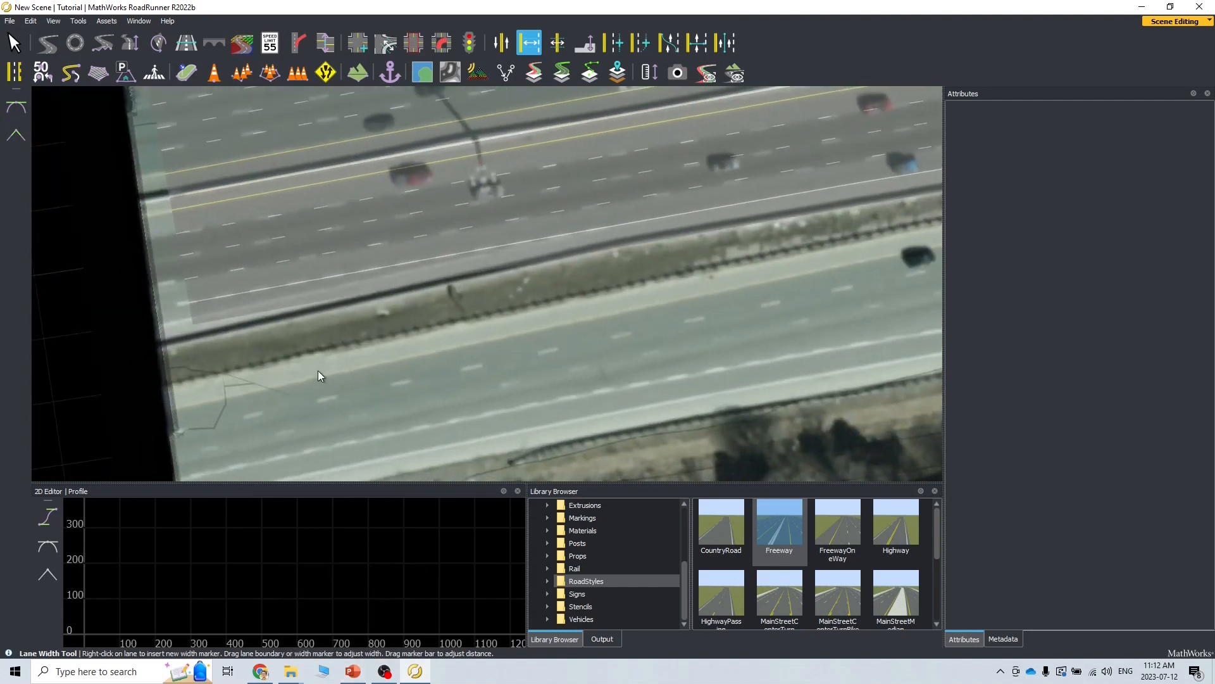
pyautogui.keyDown('alt'); pyautogui.moveTo(312, 350); pyautogui.dragTo(303, 350); pyautogui.keyUp('alt')
pyautogui.keyDown('alt'); pyautogui.moveTo(310, 352); pyautogui.dragTo(365, 432, button='middle'); pyautogui.keyUp('alt')
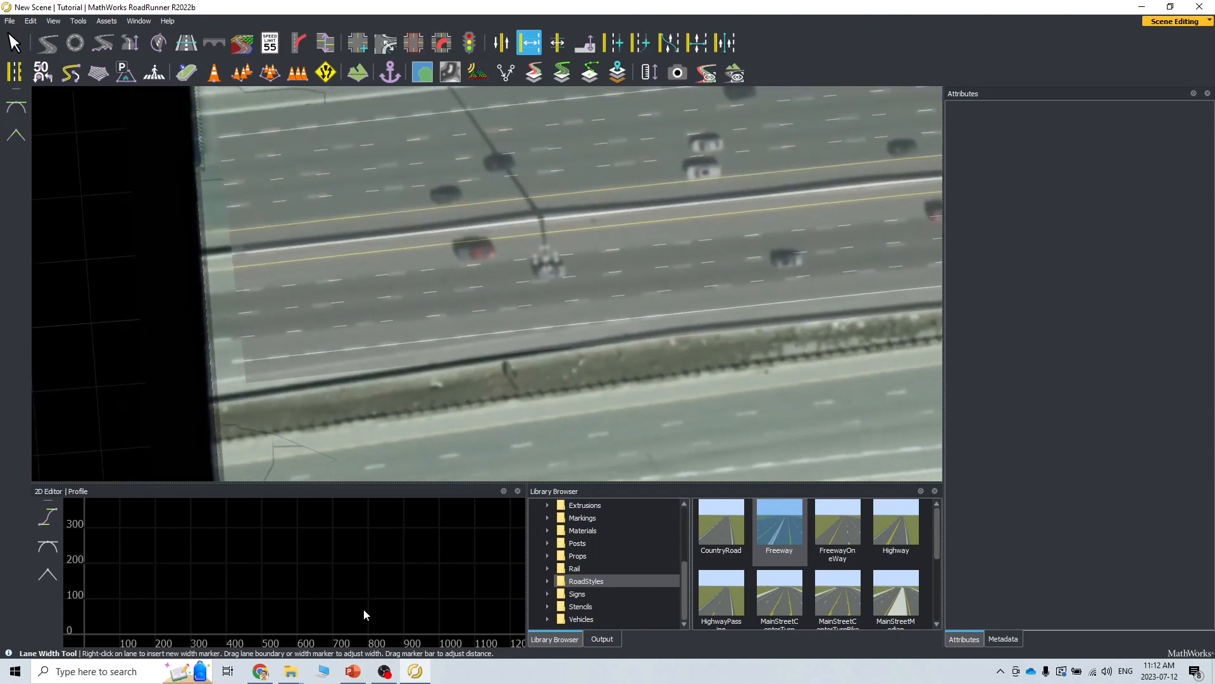
# Step: Switch to PowerPoint and highlight the rule about creating the skeleton without junctions and connectors on the road network rules slide, then return to RoadRunner
pyautogui.click(353, 671)
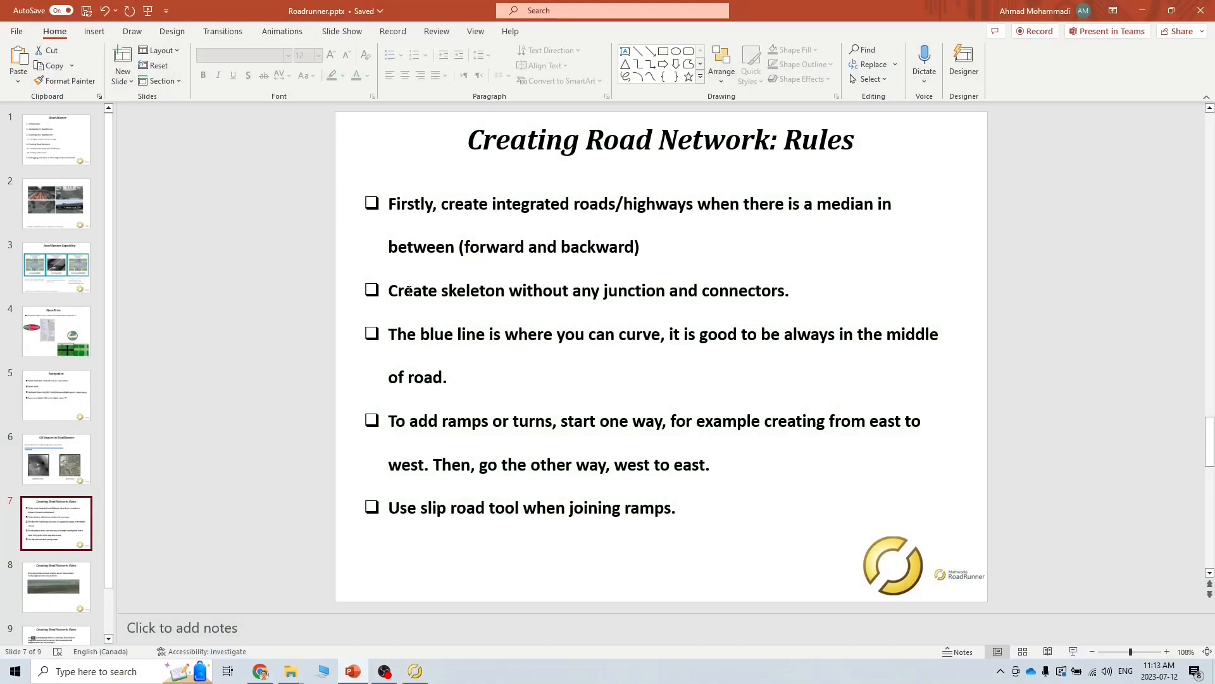
pyautogui.moveTo(400, 292); pyautogui.dragTo(784, 292)
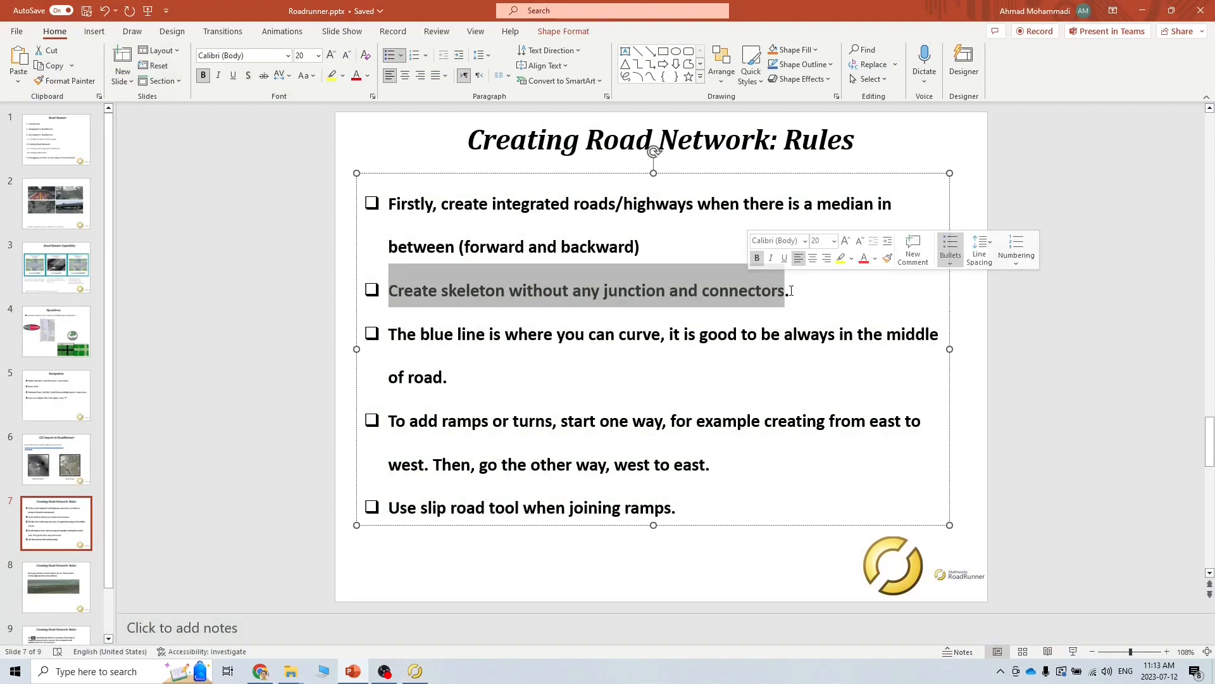
pyautogui.click(1142, 10)
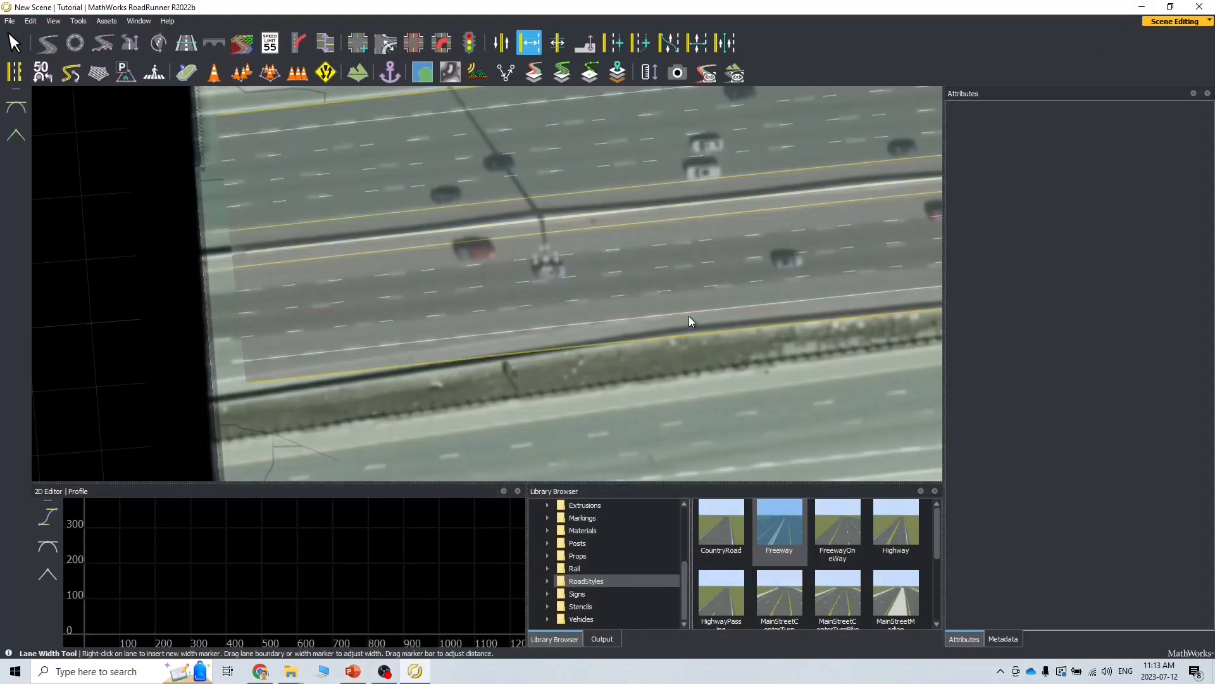
# Step: Examine the central highway and the separate carriageway and exit ramp south of it, back to the western edge of the imagery
pyautogui.scroll(-2, 685, 321)
pyautogui.moveTo(790, 344); pyautogui.dragTo(407, 300, button='middle')
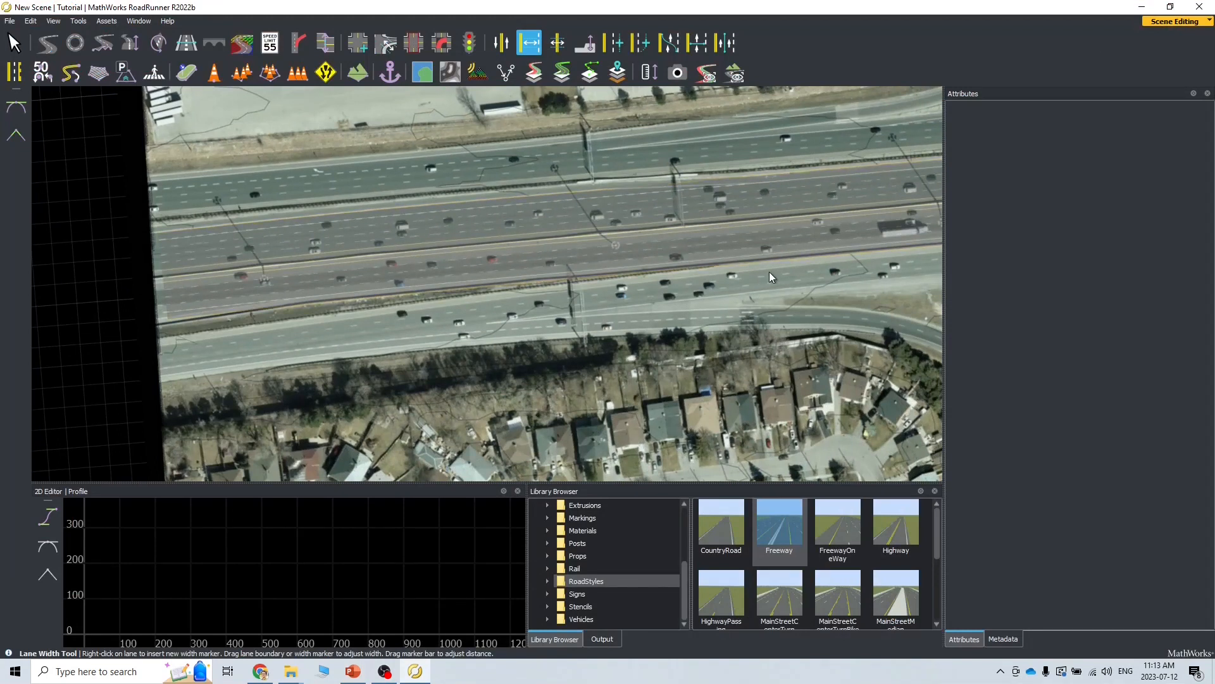
pyautogui.scroll(5, 174, 295)
pyautogui.scroll(2, 186, 308)
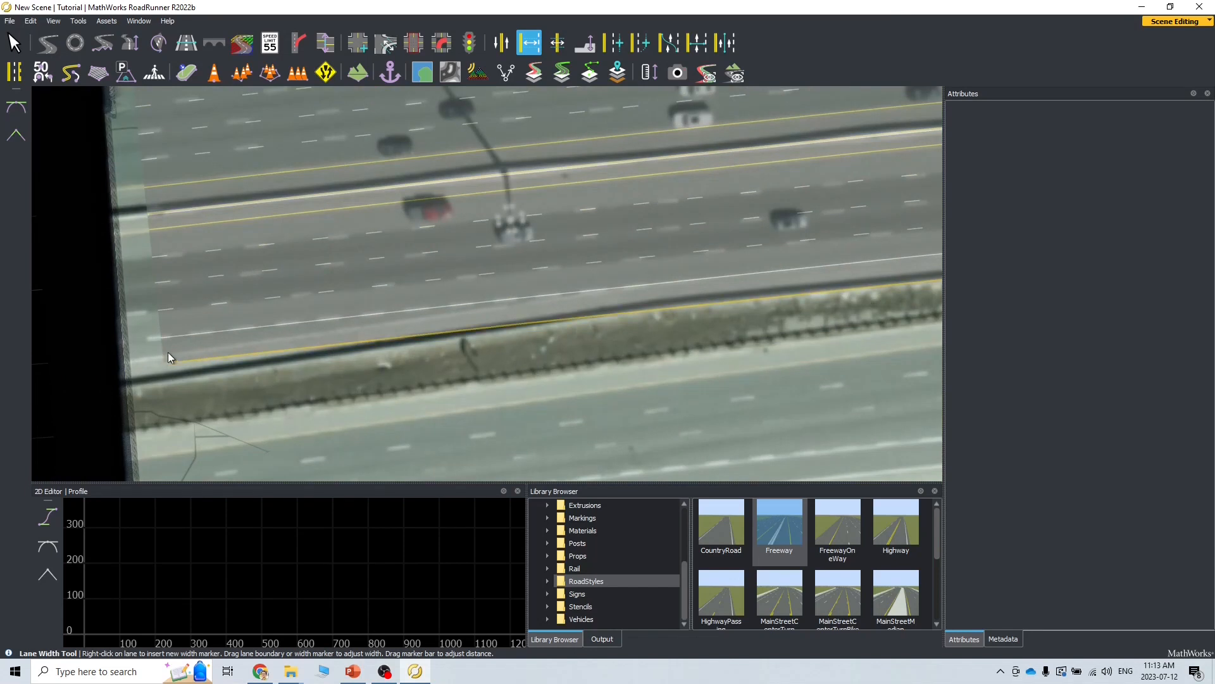
pyautogui.scroll(-2, 386, 309)
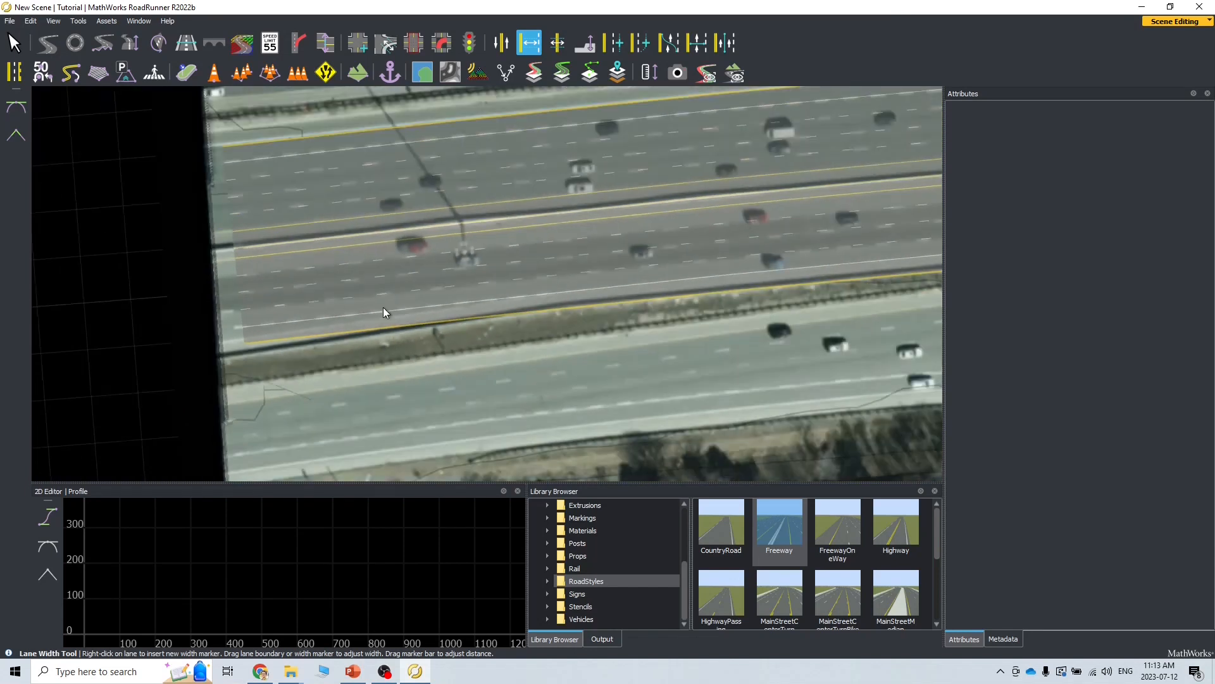
pyautogui.keyDown('alt'); pyautogui.moveTo(590, 127); pyautogui.dragTo(113, 222, button='middle'); pyautogui.keyUp('alt')
pyautogui.keyDown('alt'); pyautogui.moveTo(678, 155); pyautogui.dragTo(524, 179, button='middle'); pyautogui.keyUp('alt')
pyautogui.keyDown('alt'); pyautogui.moveTo(864, 159); pyautogui.dragTo(536, 248, button='middle'); pyautogui.keyUp('alt')
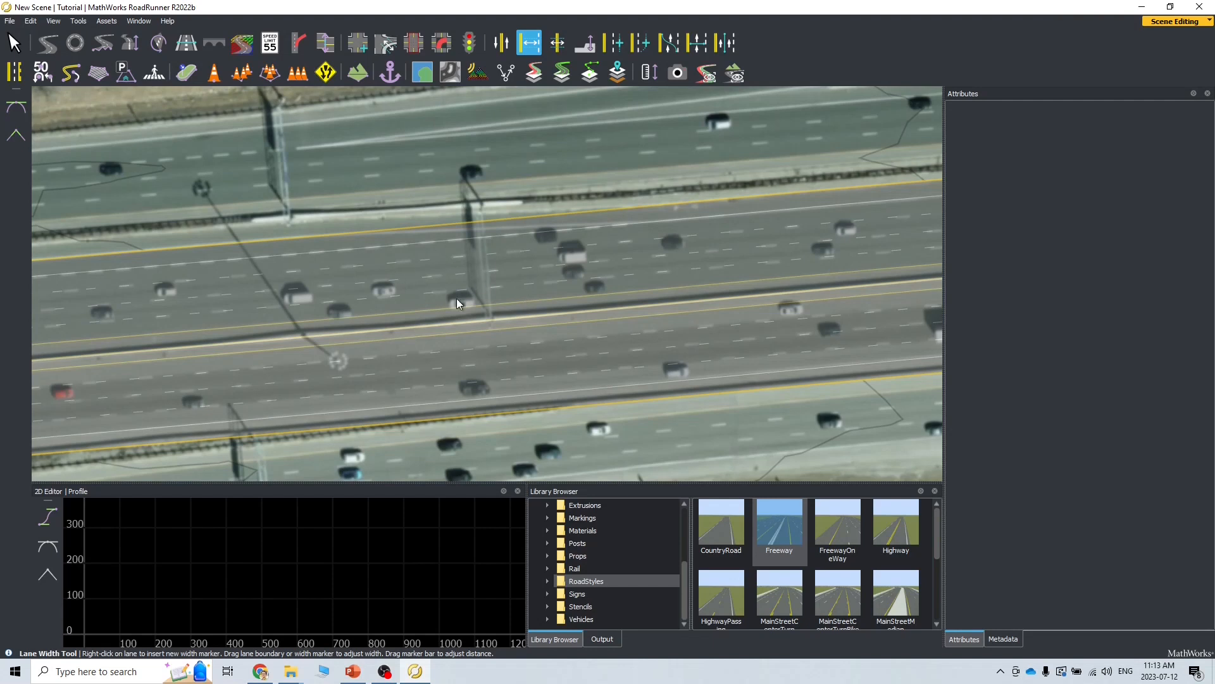
pyautogui.scroll(-5, 640, 362)
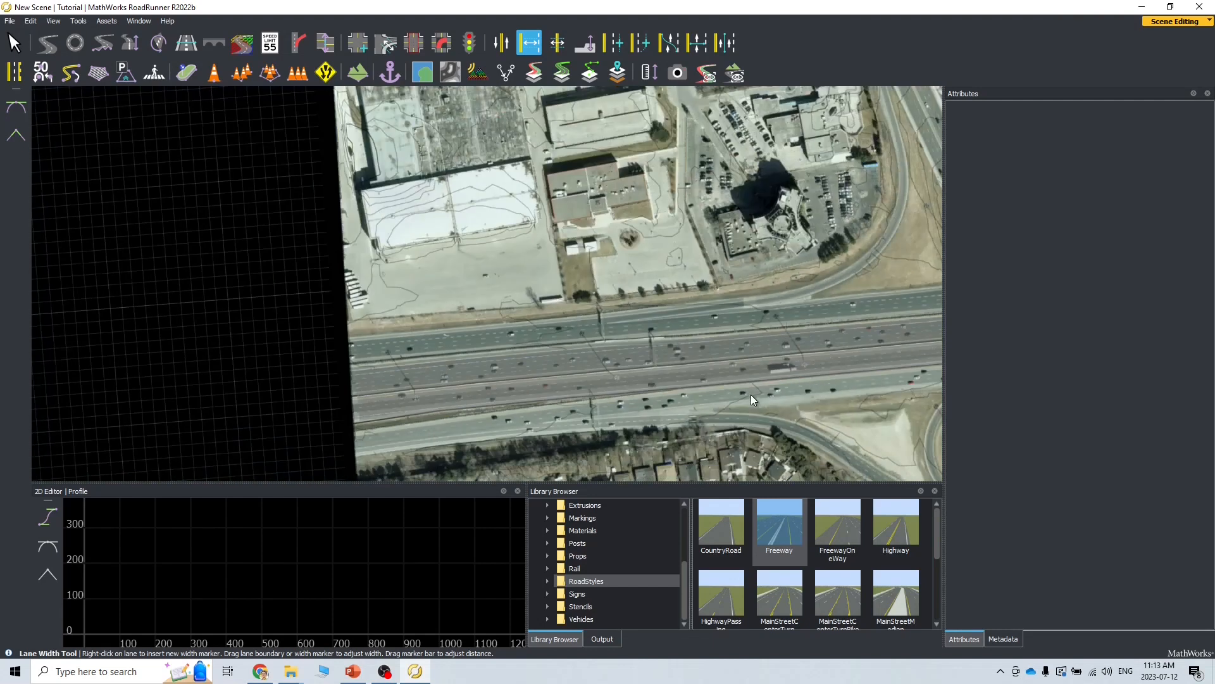
pyautogui.scroll(3, 751, 394)
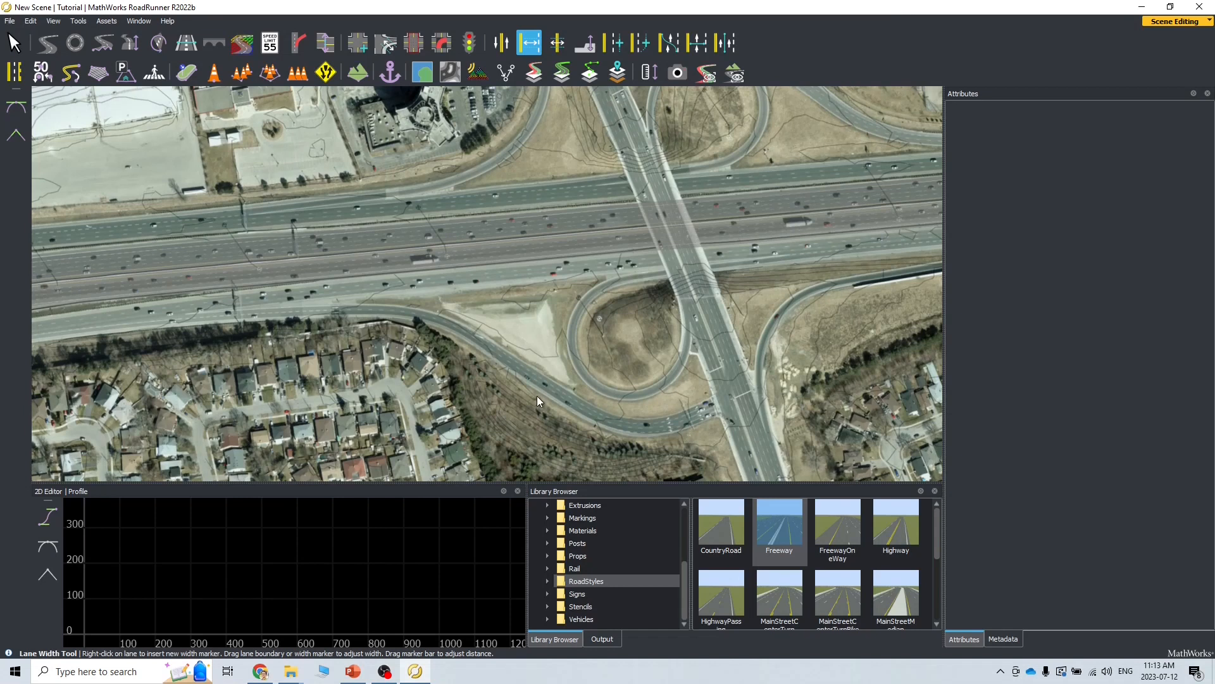
pyautogui.scroll(6, 217, 325)
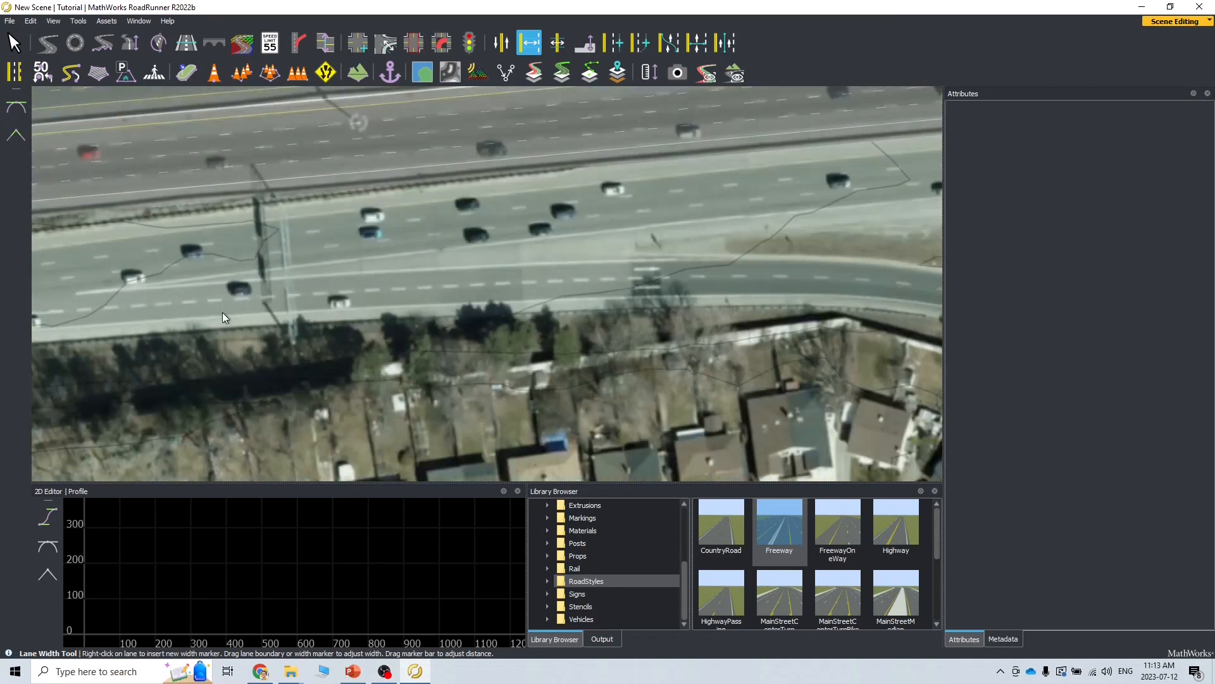
pyautogui.scroll(-3, 221, 313)
pyautogui.moveTo(221, 314); pyautogui.dragTo(924, 262, button='middle')
pyautogui.scroll(5, 314, 331)
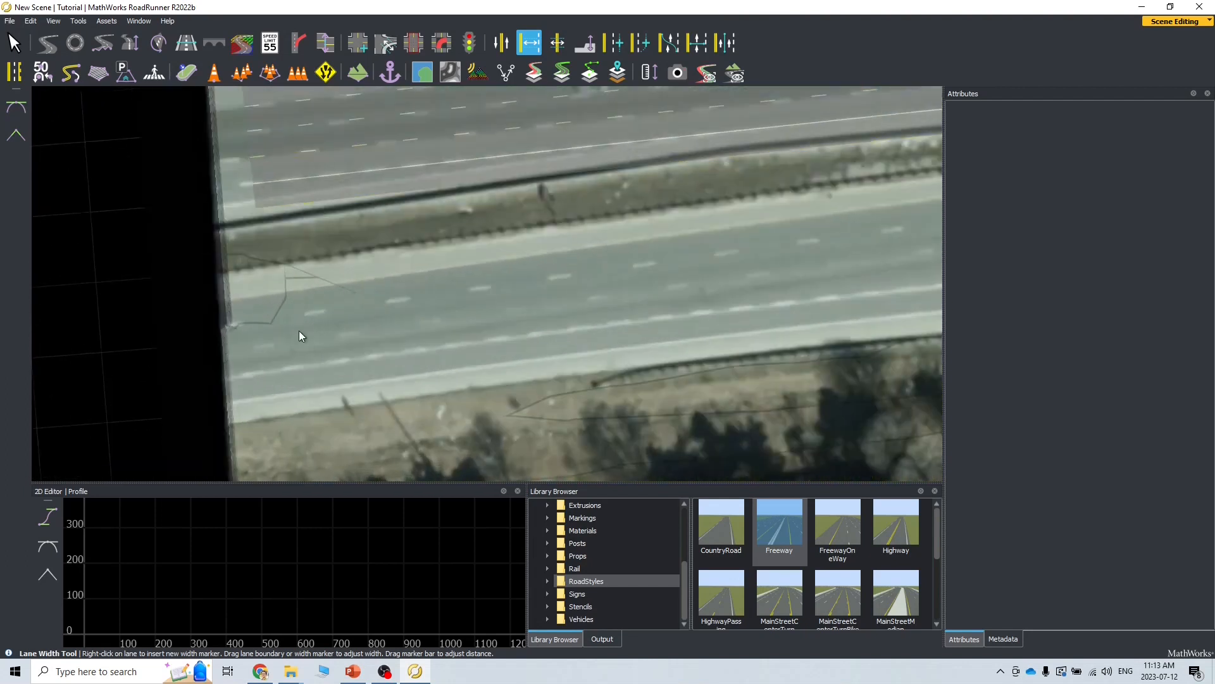
pyautogui.click(45, 44)
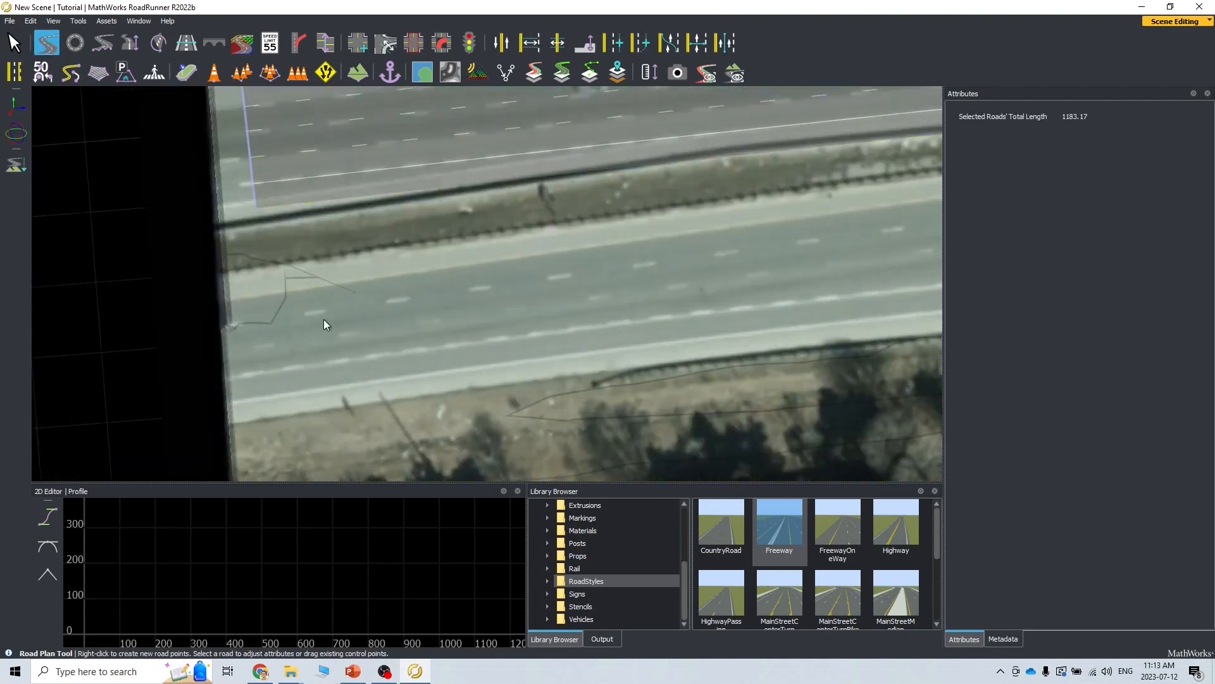
pyautogui.rightClick(277, 326)
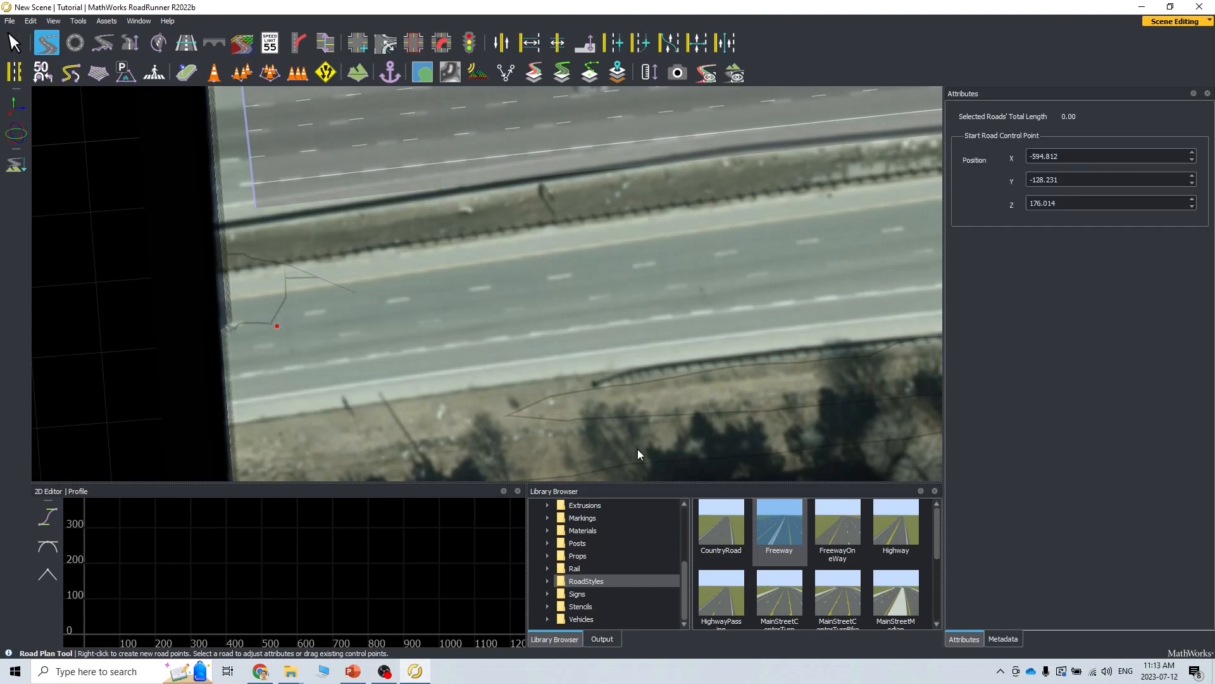
pyautogui.click(263, 341)
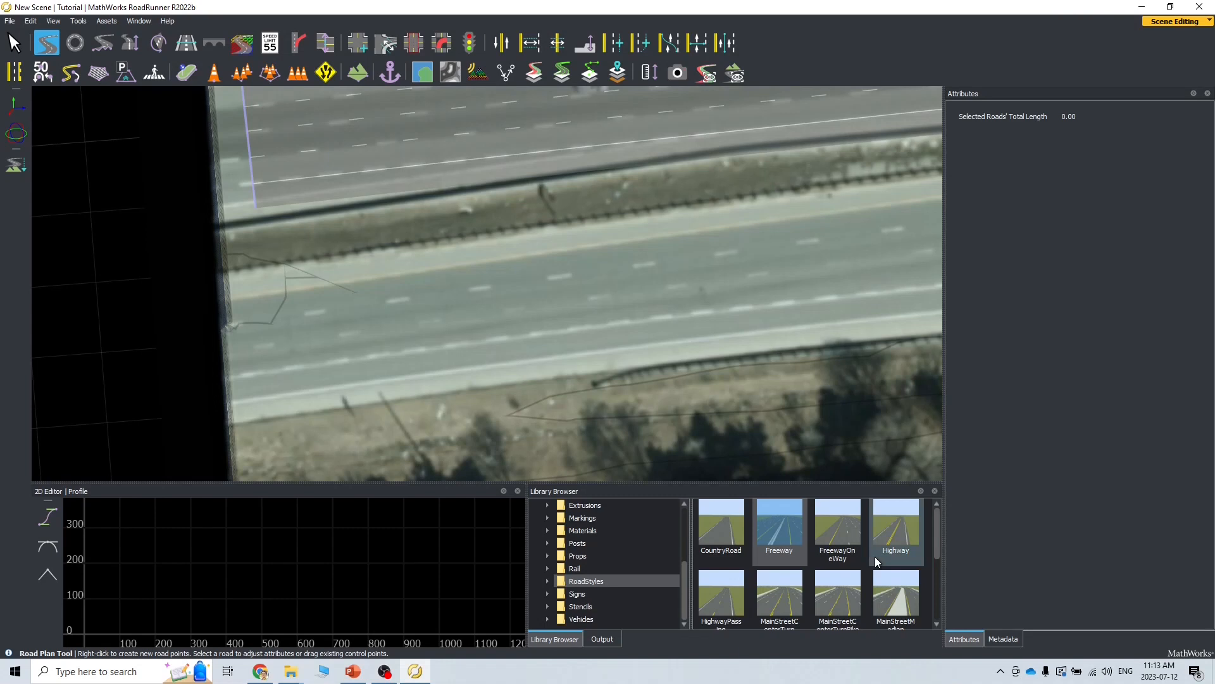
# Step: Browse the available road styles and inspect the southern carriageway and its ramps around the overpass
pyautogui.scroll(-2, 875, 557)
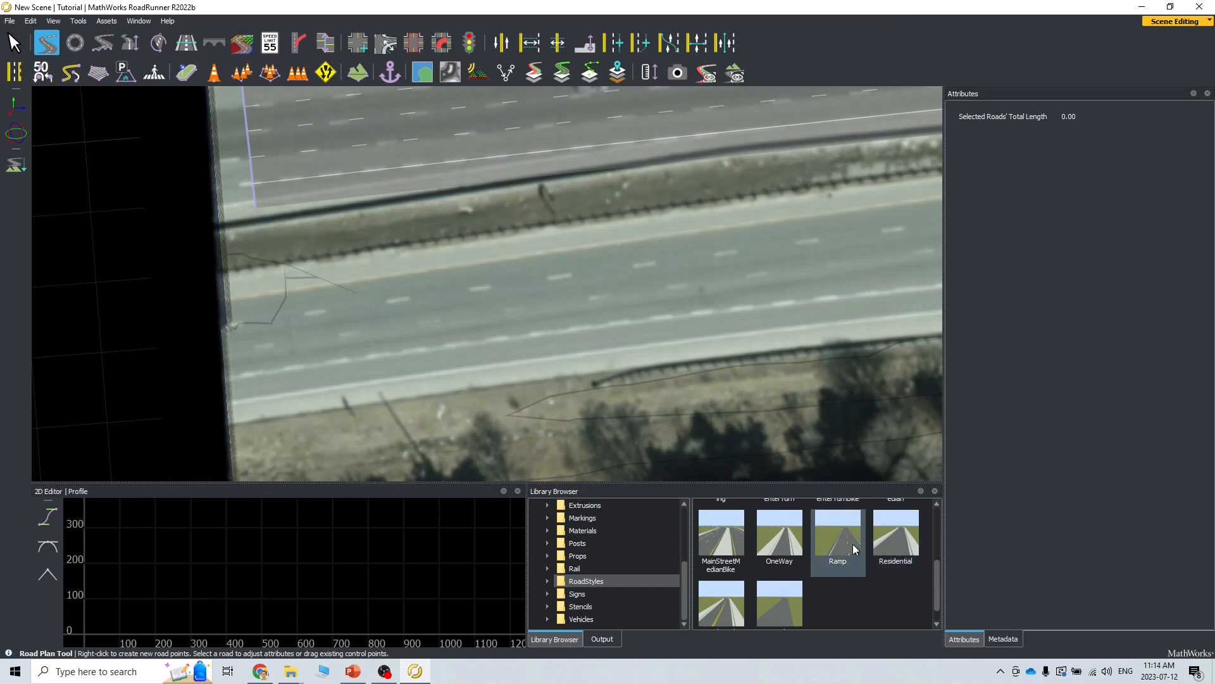
pyautogui.scroll(-5, 679, 363)
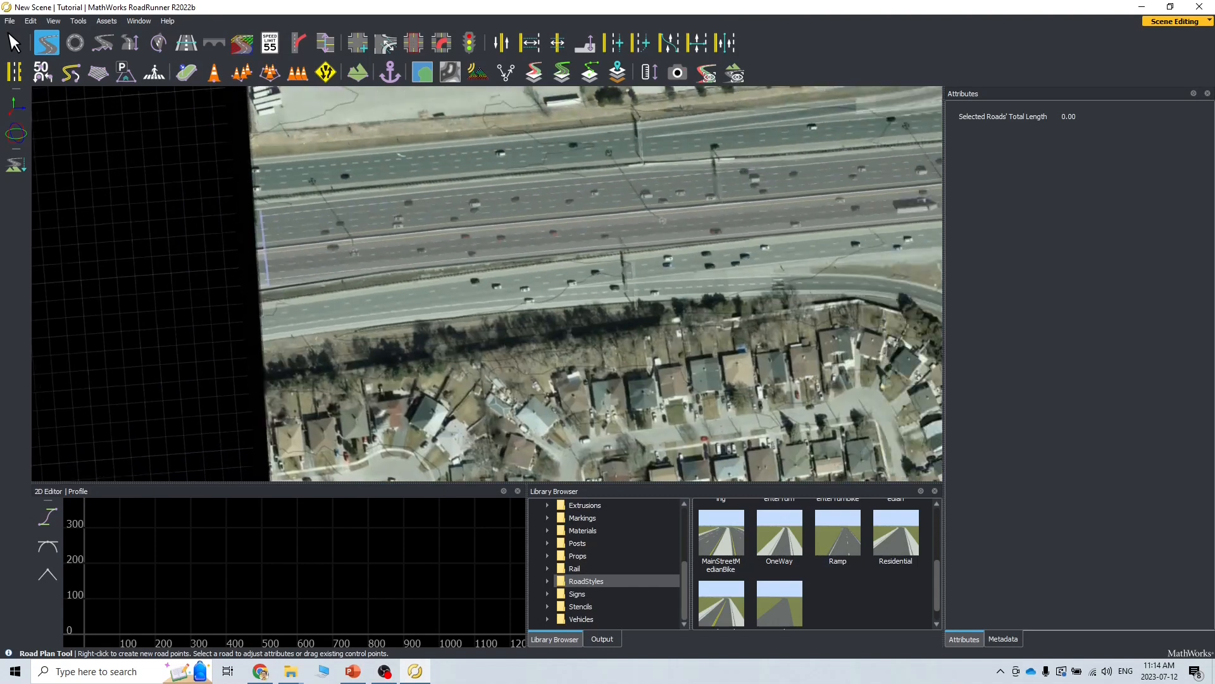
pyautogui.keyDown('alt'); pyautogui.moveTo(678, 363); pyautogui.dragTo(185, 443, button='middle'); pyautogui.keyUp('alt')
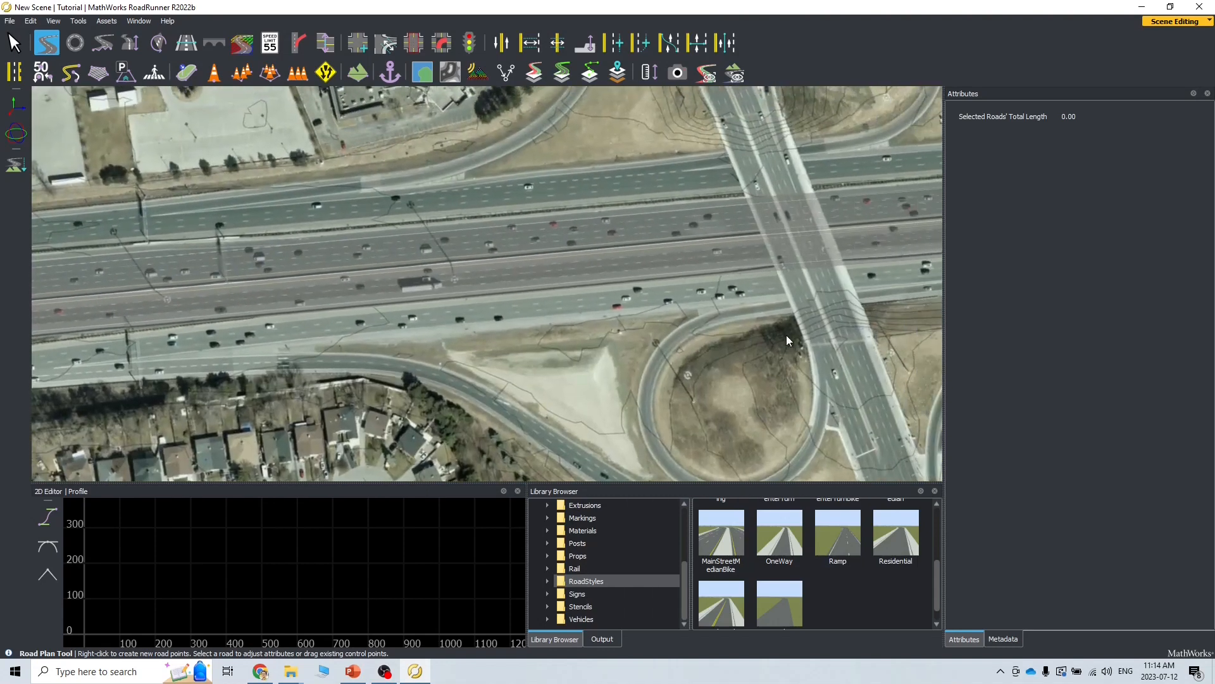
pyautogui.keyDown('alt'); pyautogui.moveTo(786, 335); pyautogui.dragTo(105, 339, button='middle'); pyautogui.keyUp('alt')
pyautogui.keyDown('alt'); pyautogui.moveTo(824, 325); pyautogui.dragTo(317, 342, button='middle'); pyautogui.keyUp('alt')
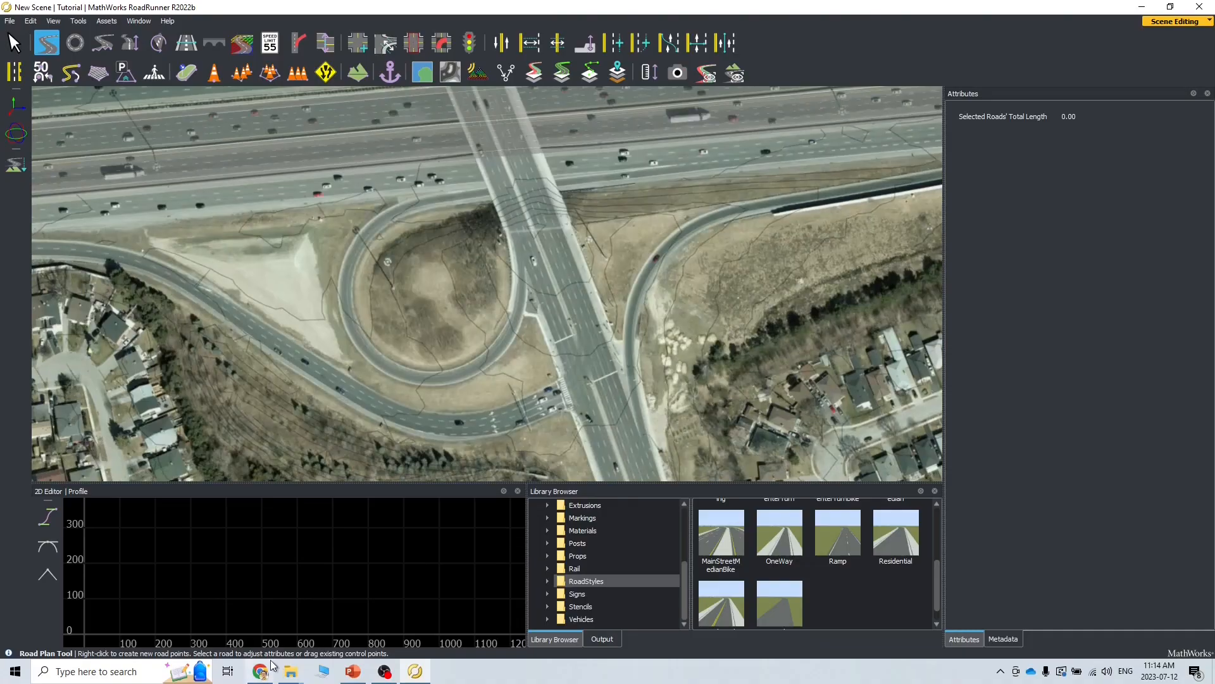
# Step: Switch to Google Maps in Chrome and examine the Ontario 401 carriageways and ramps around the Victoria Park Ave interchange
pyautogui.click(260, 671)
pyautogui.scroll(-3, 514, 429)
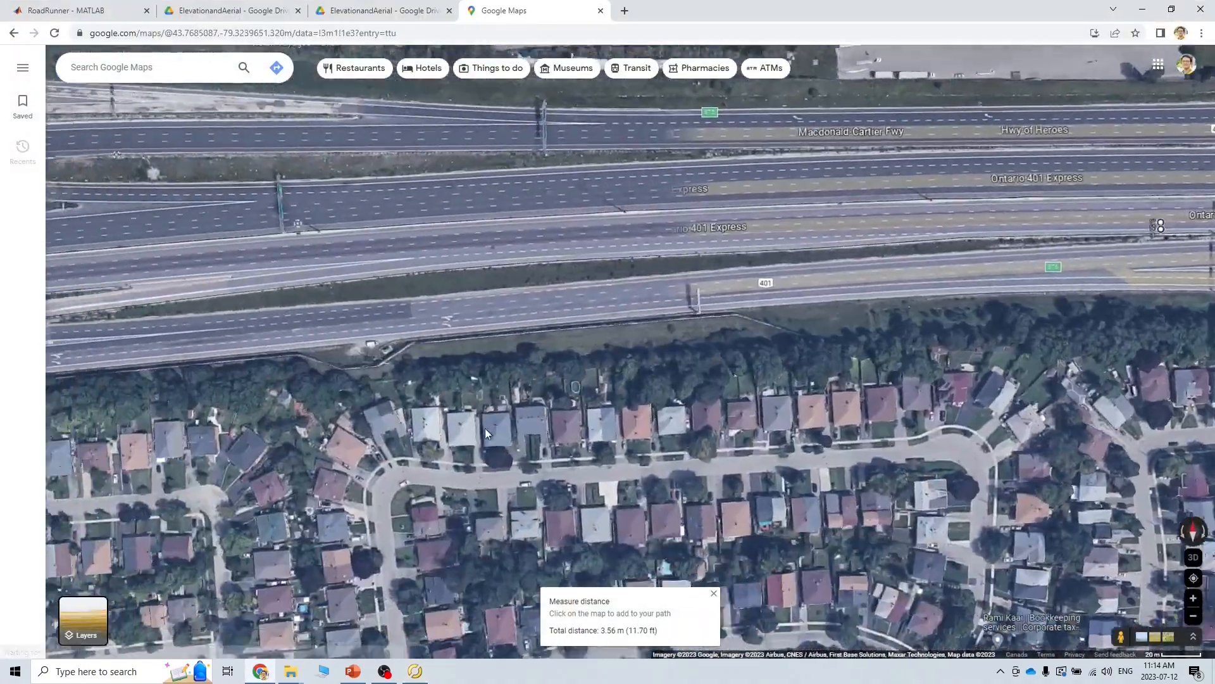
pyautogui.scroll(-3, 485, 428)
pyautogui.moveTo(485, 428); pyautogui.dragTo(681, 384)
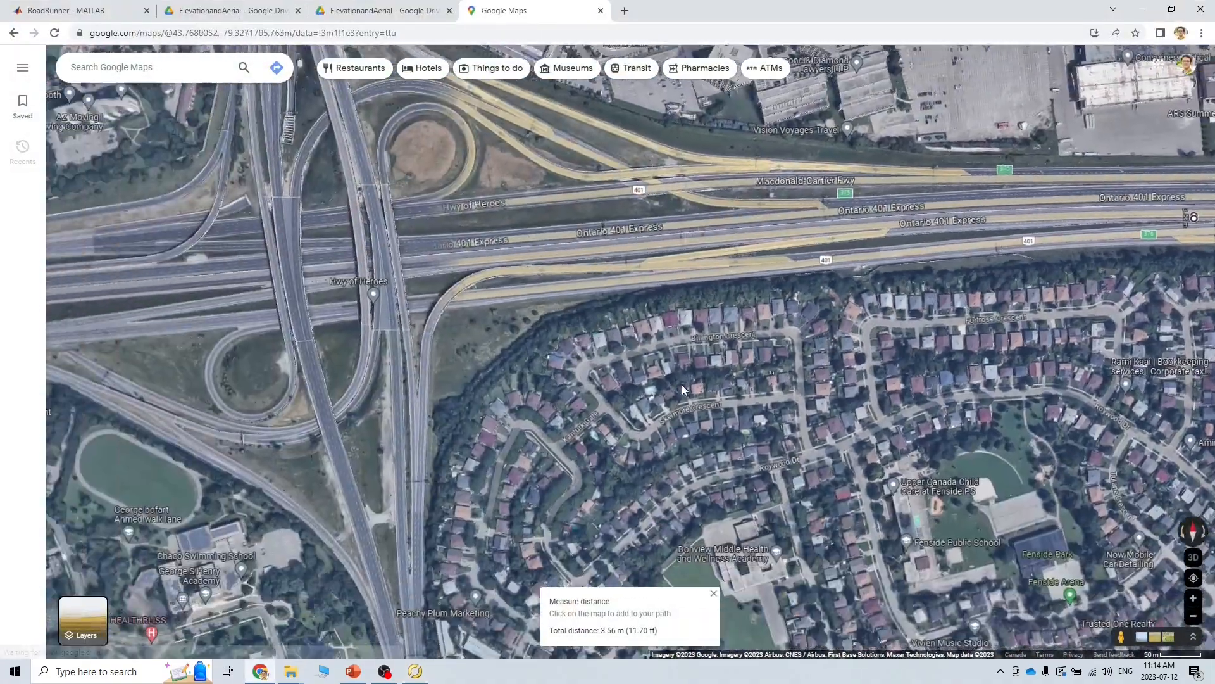
pyautogui.moveTo(333, 335); pyautogui.dragTo(678, 313)
pyautogui.moveTo(505, 310); pyautogui.dragTo(838, 329)
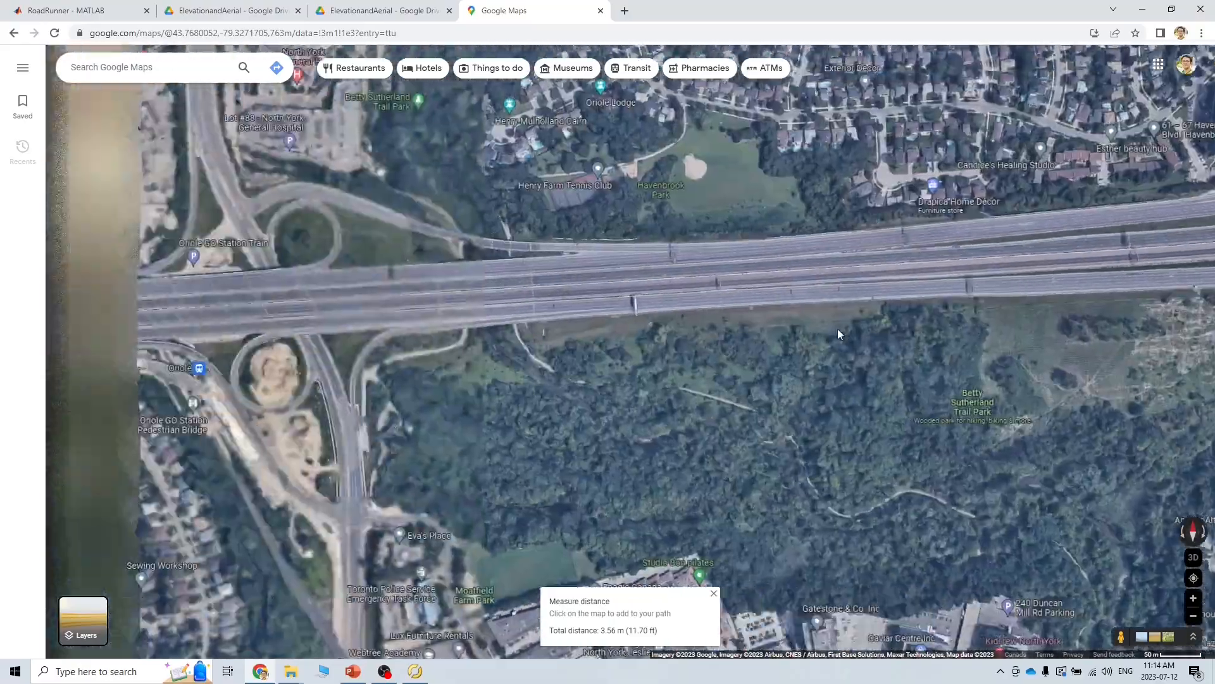
pyautogui.moveTo(486, 336); pyautogui.dragTo(390, 339)
pyautogui.moveTo(831, 293); pyautogui.dragTo(499, 336)
pyautogui.scroll(3, 533, 322)
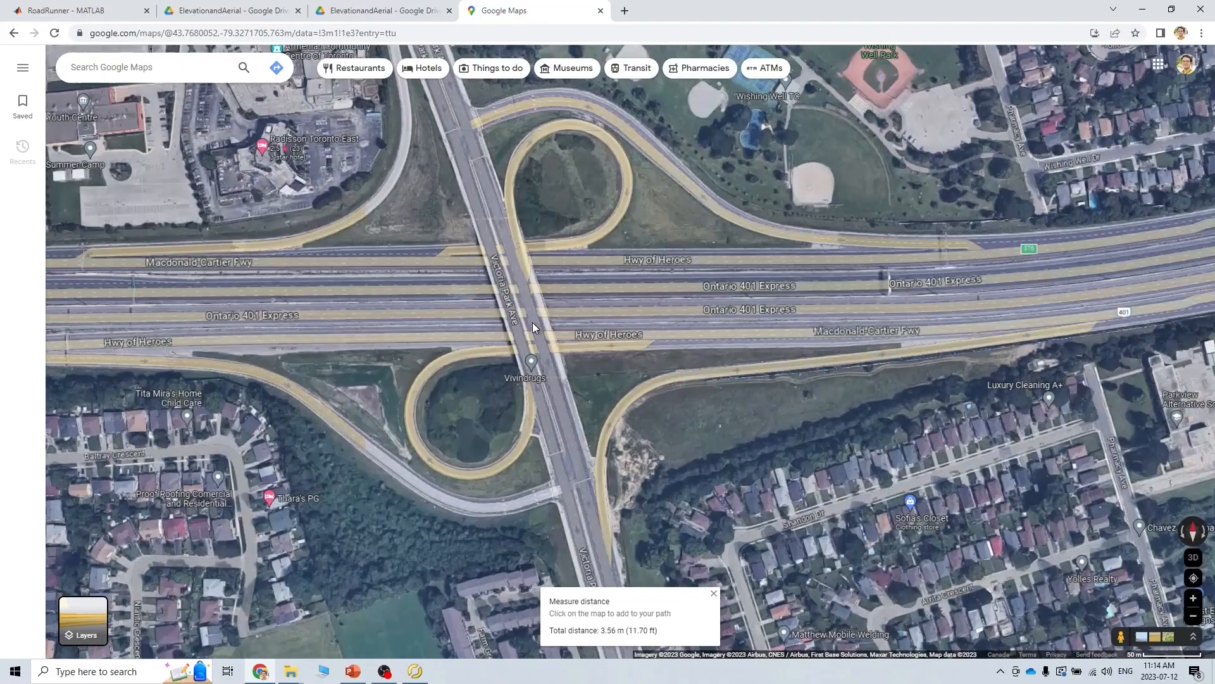
pyautogui.moveTo(298, 385); pyautogui.dragTo(647, 391)
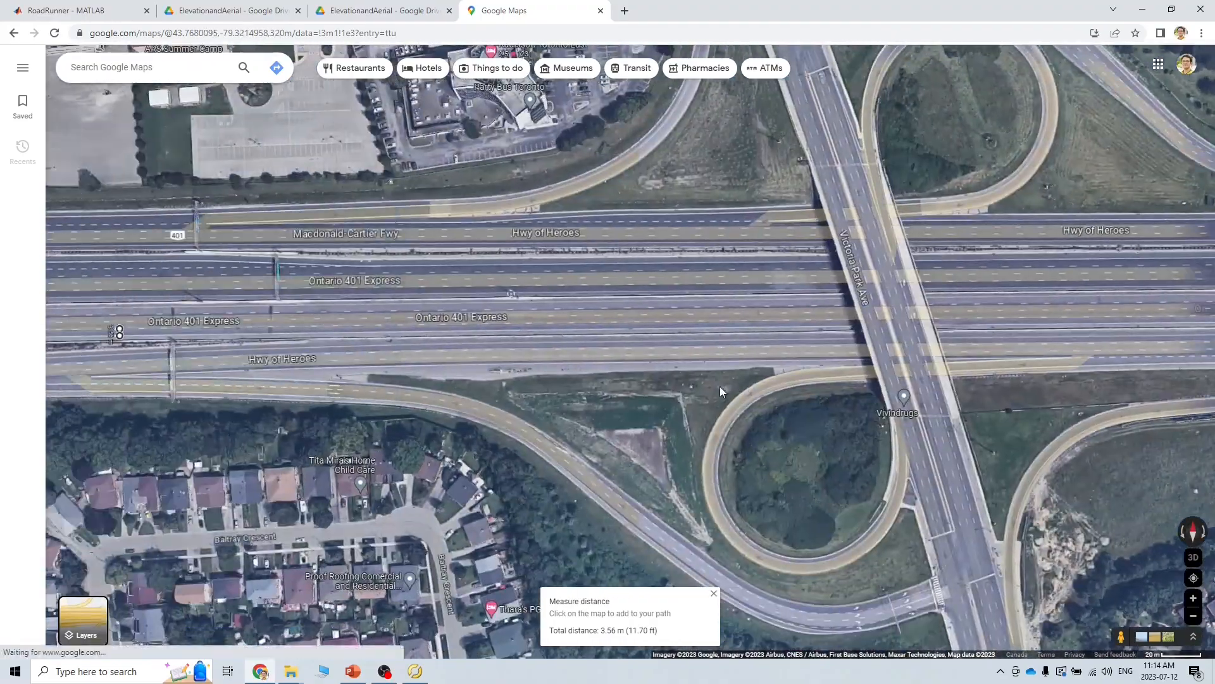
# Step: Examine the Ontario 401 carriageways and ramps east and west of the Victoria Park Ave overpass in Google Maps, then return to RoadRunner
pyautogui.moveTo(719, 386); pyautogui.dragTo(393, 373)
pyautogui.moveTo(829, 323); pyautogui.dragTo(500, 383)
pyautogui.moveTo(708, 361); pyautogui.dragTo(318, 447)
pyautogui.moveTo(734, 332); pyautogui.dragTo(293, 451)
pyautogui.moveTo(402, 402); pyautogui.dragTo(842, 310)
pyautogui.moveTo(443, 361); pyautogui.dragTo(785, 272)
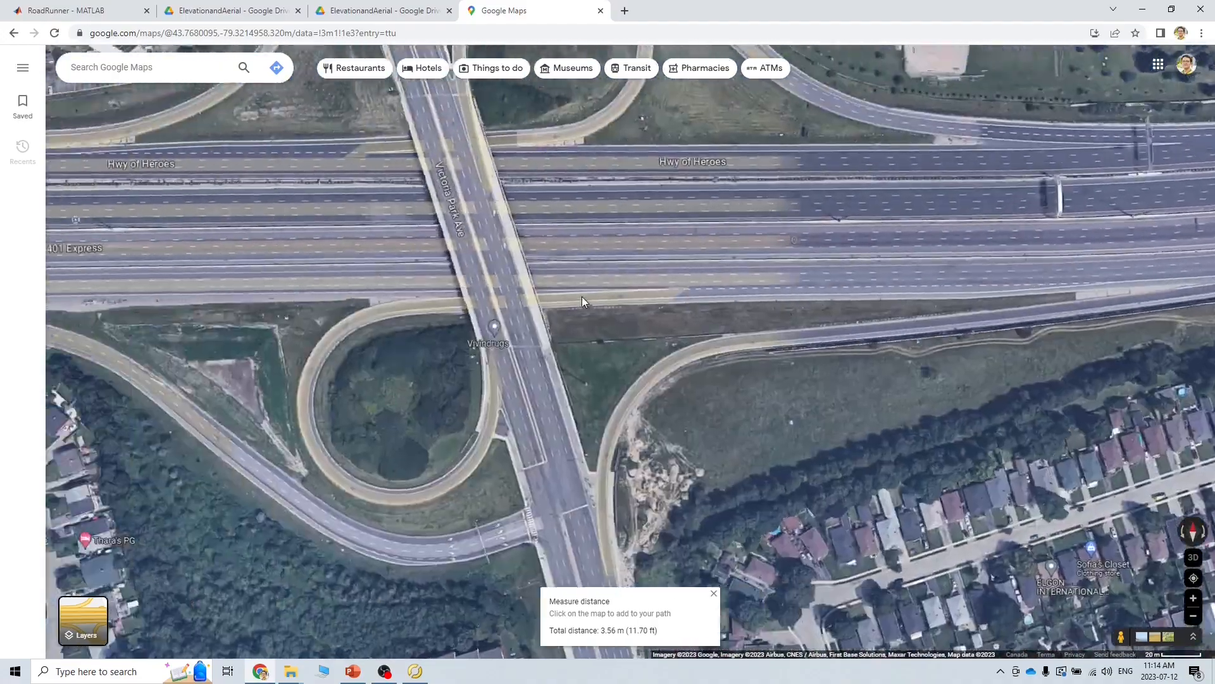
pyautogui.moveTo(375, 314); pyautogui.dragTo(548, 367)
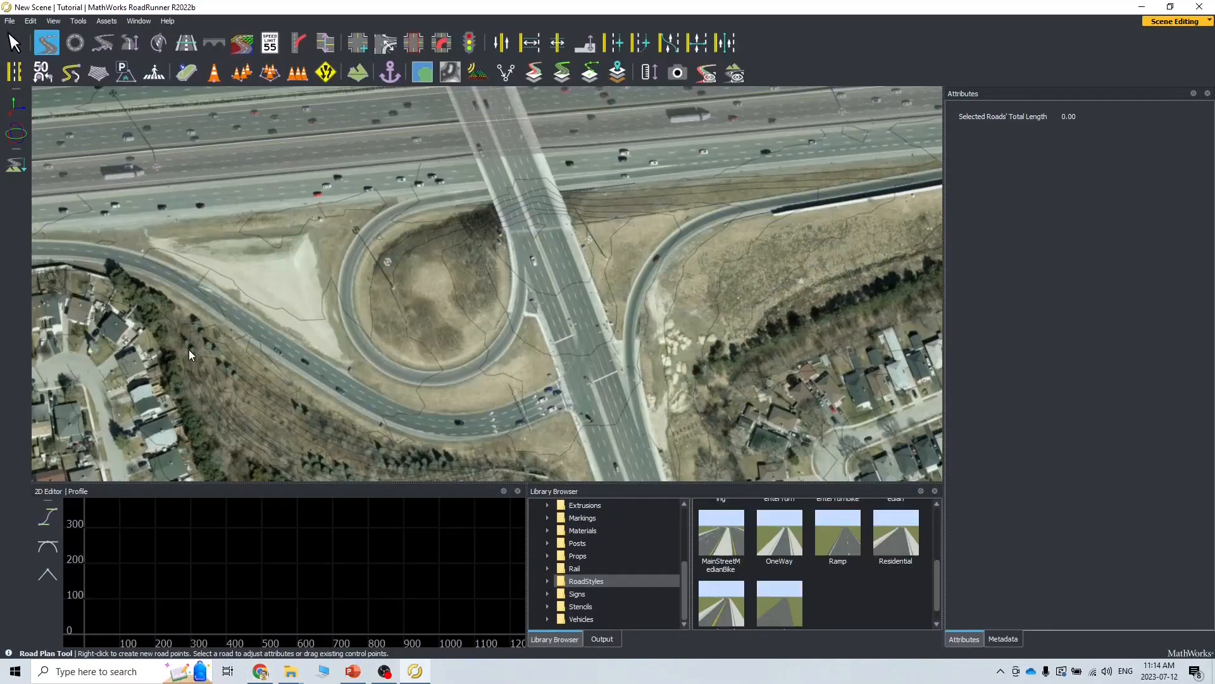
pyautogui.moveTo(189, 350)
pyautogui.keyDown('alt'); pyautogui.mouseDown()
pyautogui.moveTo(253, 349)
pyautogui.moveTo(213, 349)
pyautogui.mouseUp(); pyautogui.keyUp('alt')
pyautogui.keyDown('alt'); pyautogui.moveTo(212, 349); pyautogui.dragTo(905, 326, button='middle'); pyautogui.keyUp('alt')
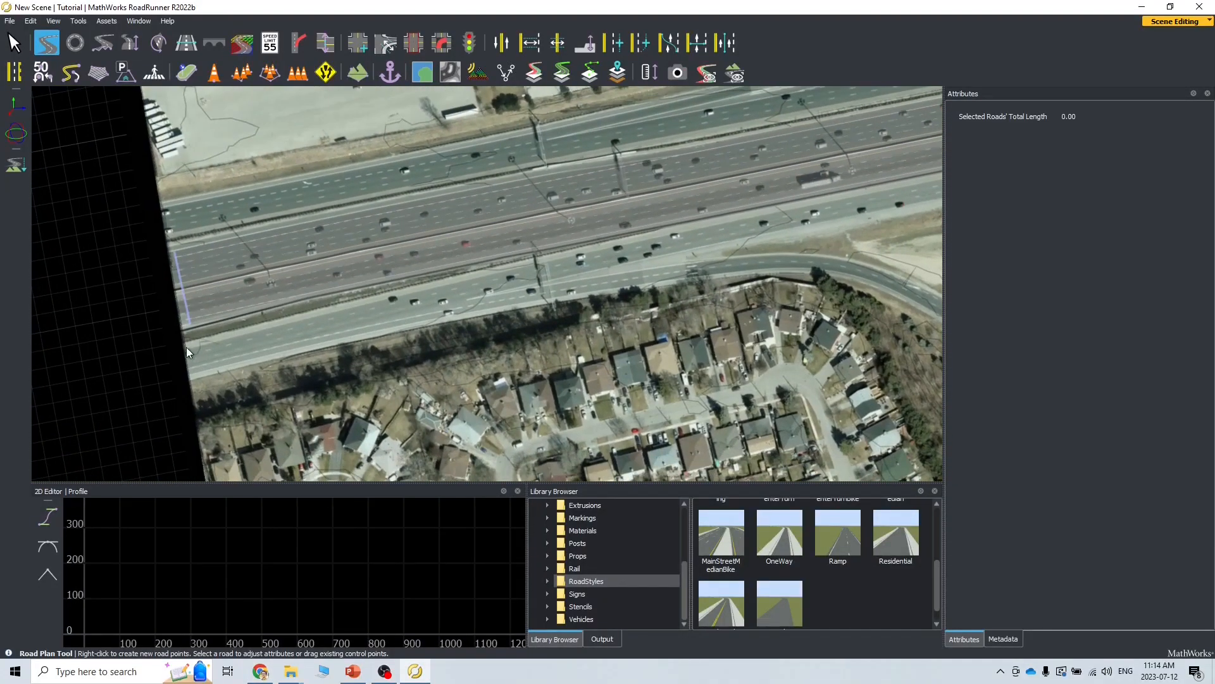
pyautogui.scroll(3, 285, 340)
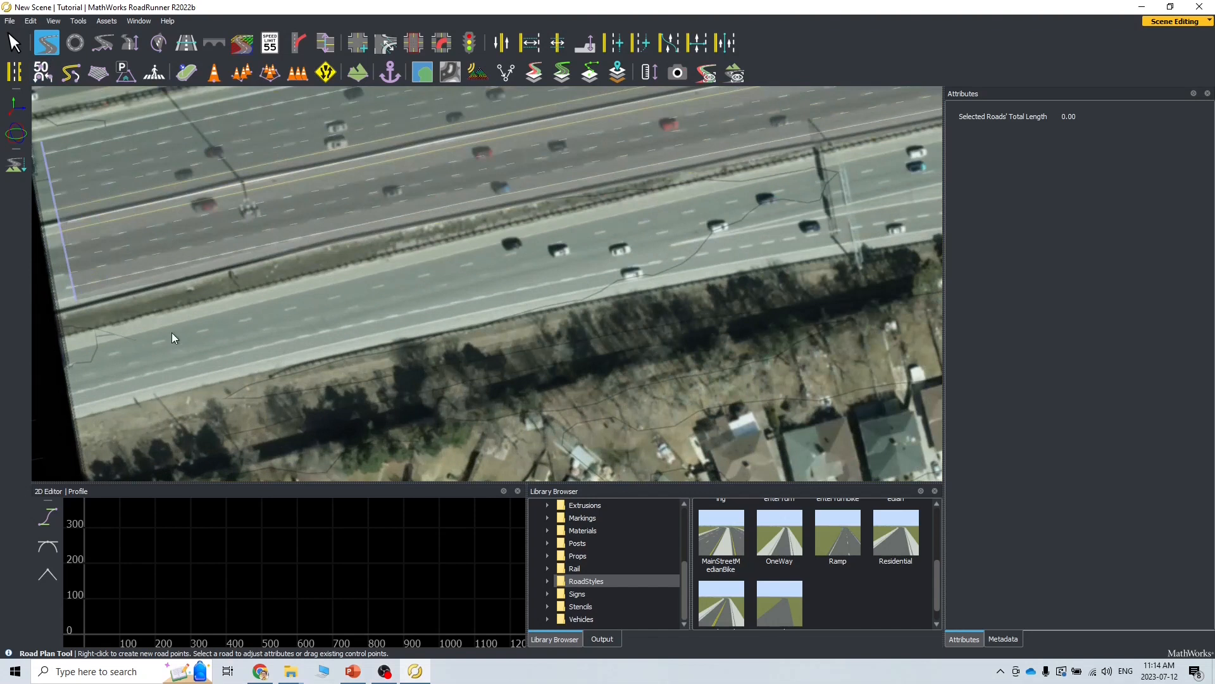
pyautogui.rightClick(95, 364)
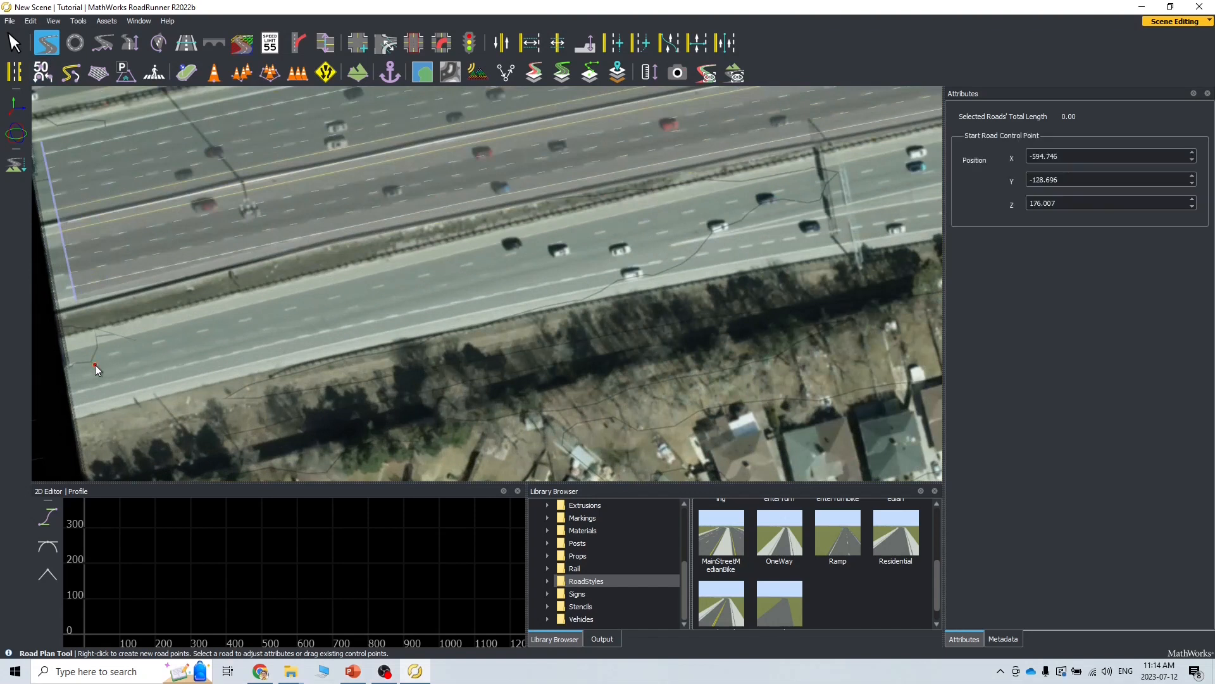
pyautogui.rightClick(248, 325)
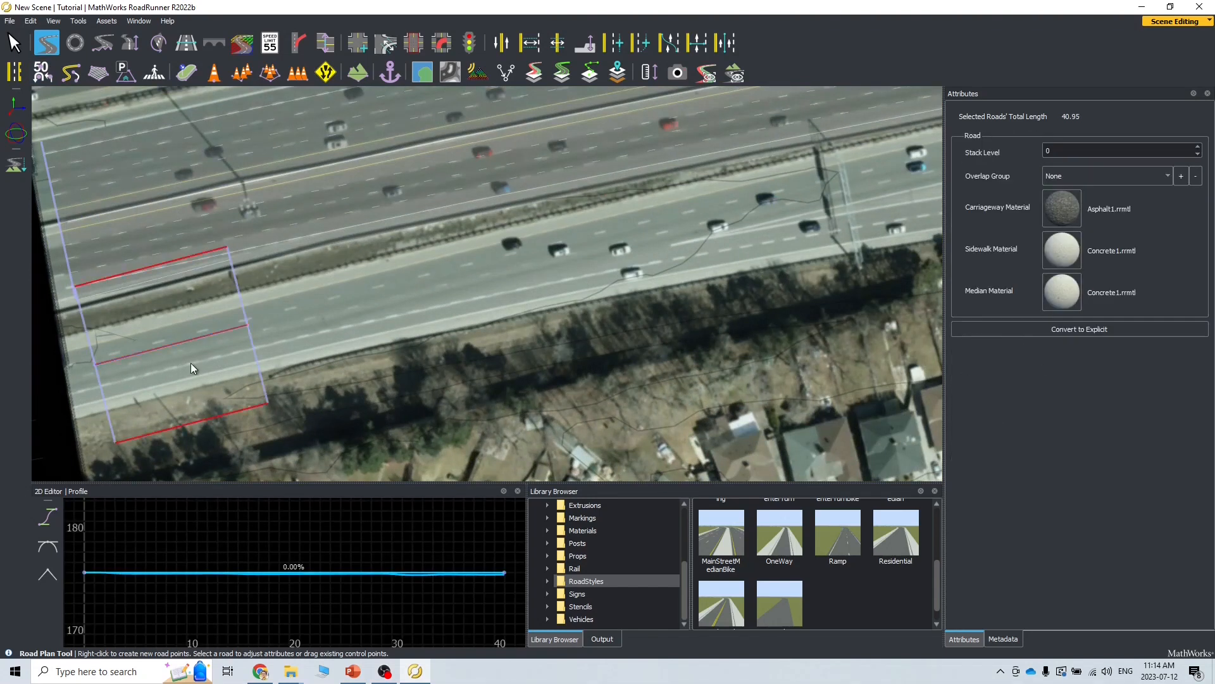
pyautogui.press('Delete')
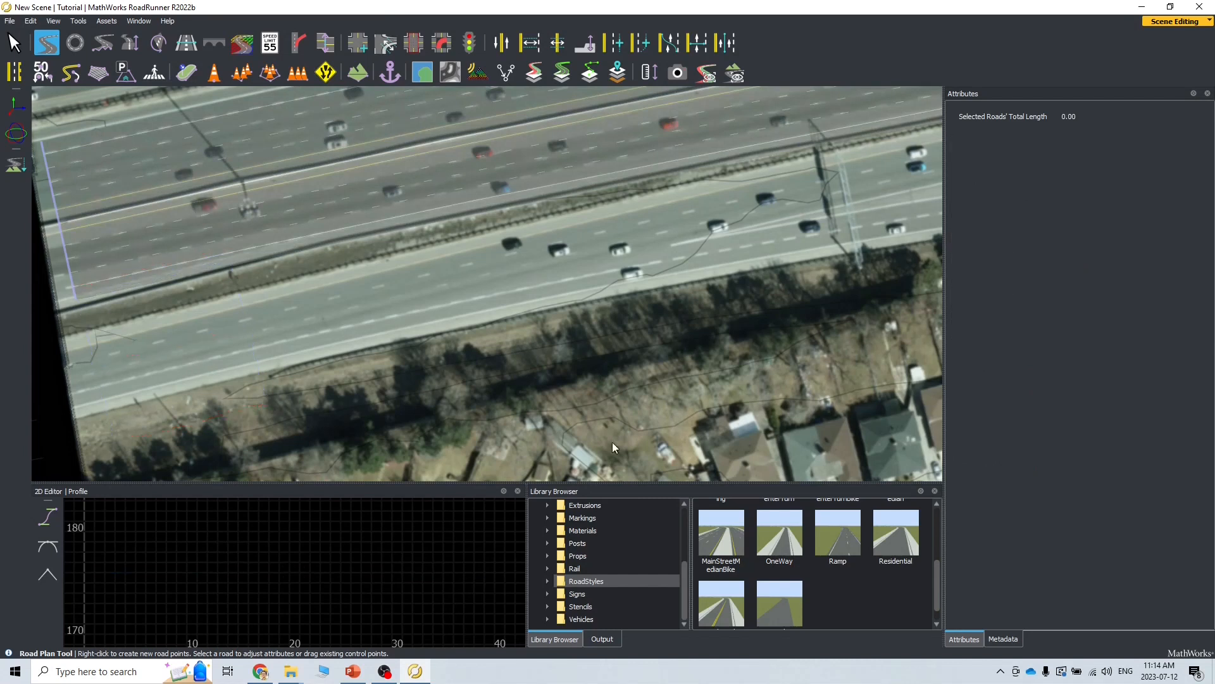
# Step: Draw a road about 190 m long in the Ramp style along the southern carriageway, eastward from the western edge of the imagery
pyautogui.click(844, 560)
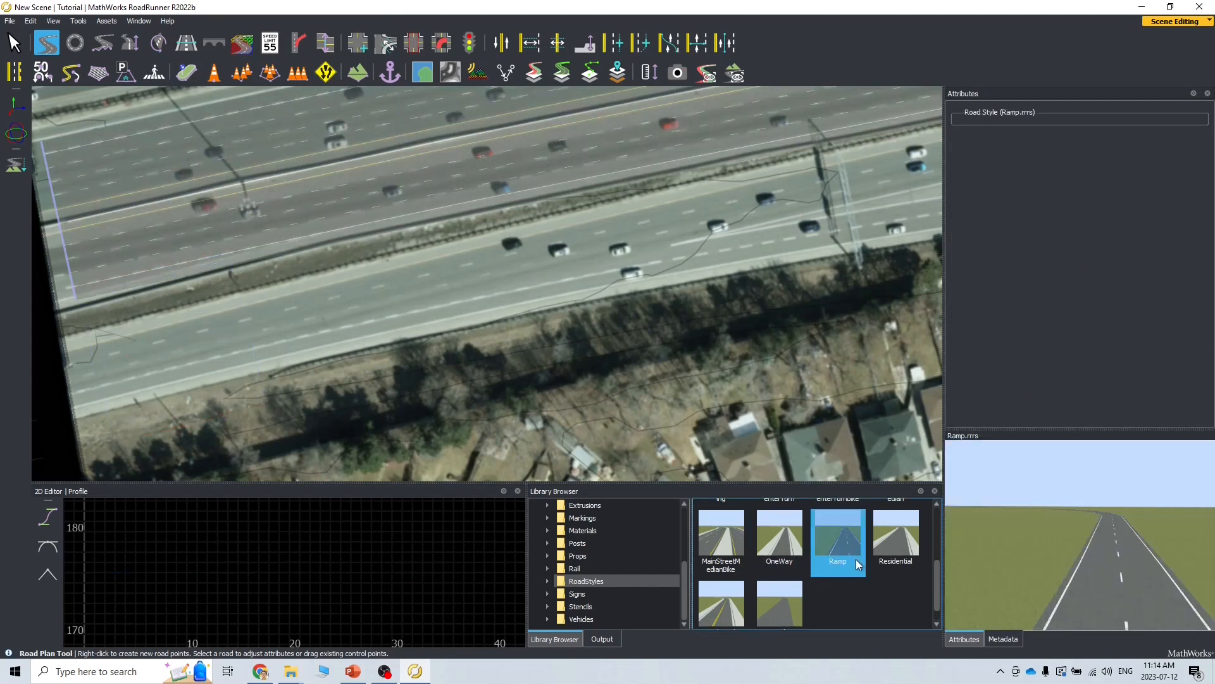
pyautogui.rightClick(91, 365)
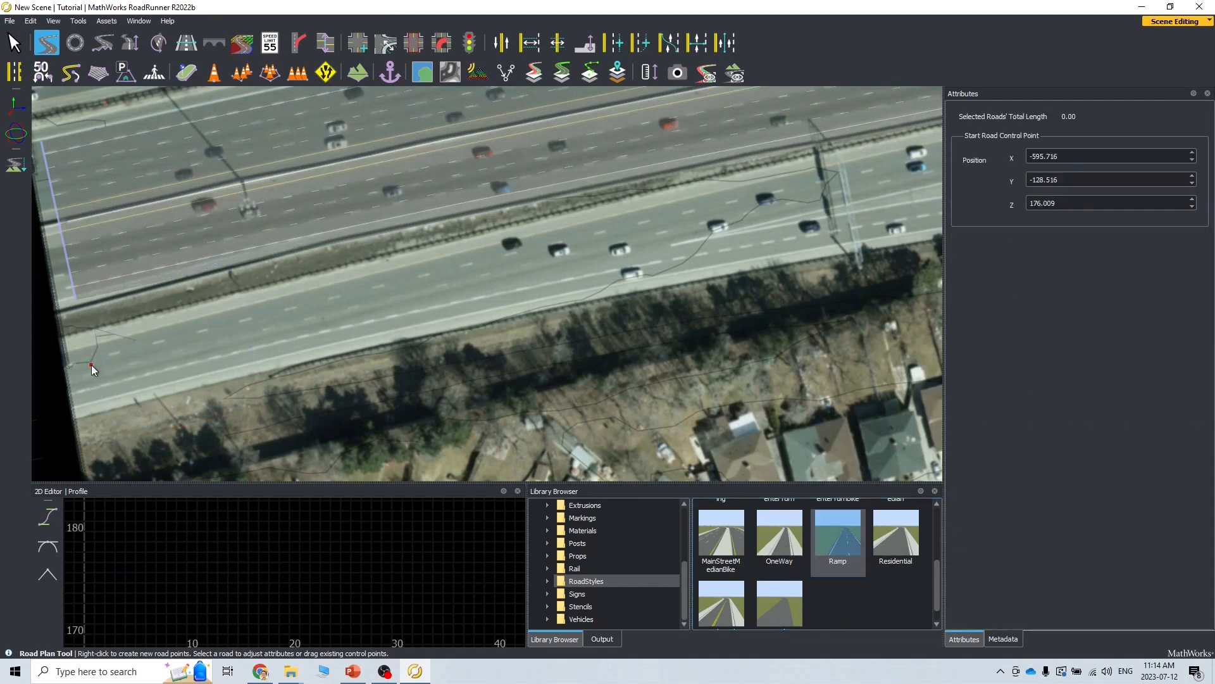
pyautogui.rightClick(238, 329)
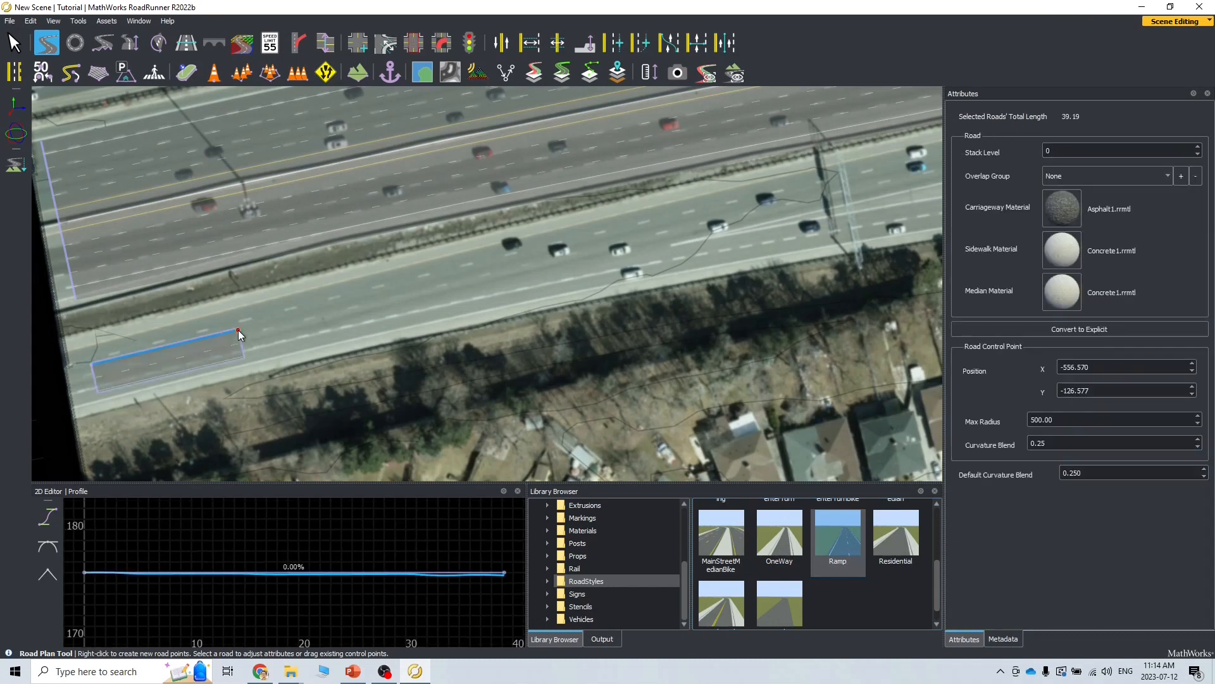
pyautogui.rightClick(401, 291)
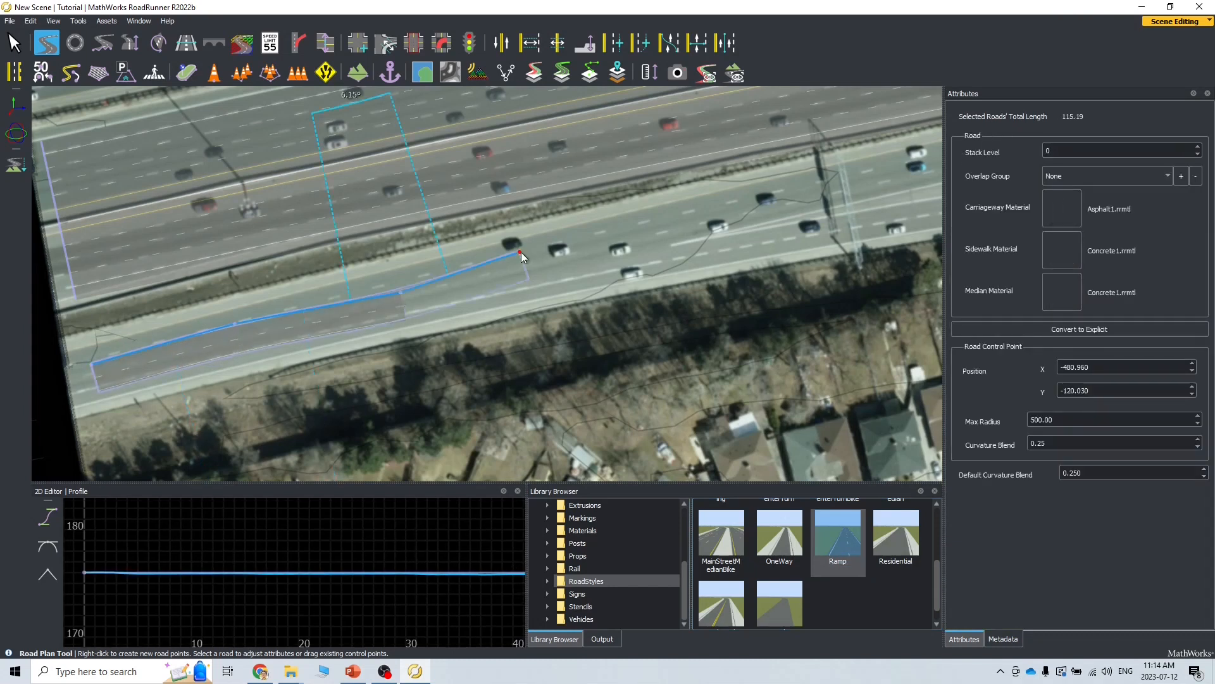
pyautogui.rightClick(521, 252)
pyautogui.rightClick(648, 231)
pyautogui.rightClick(803, 199)
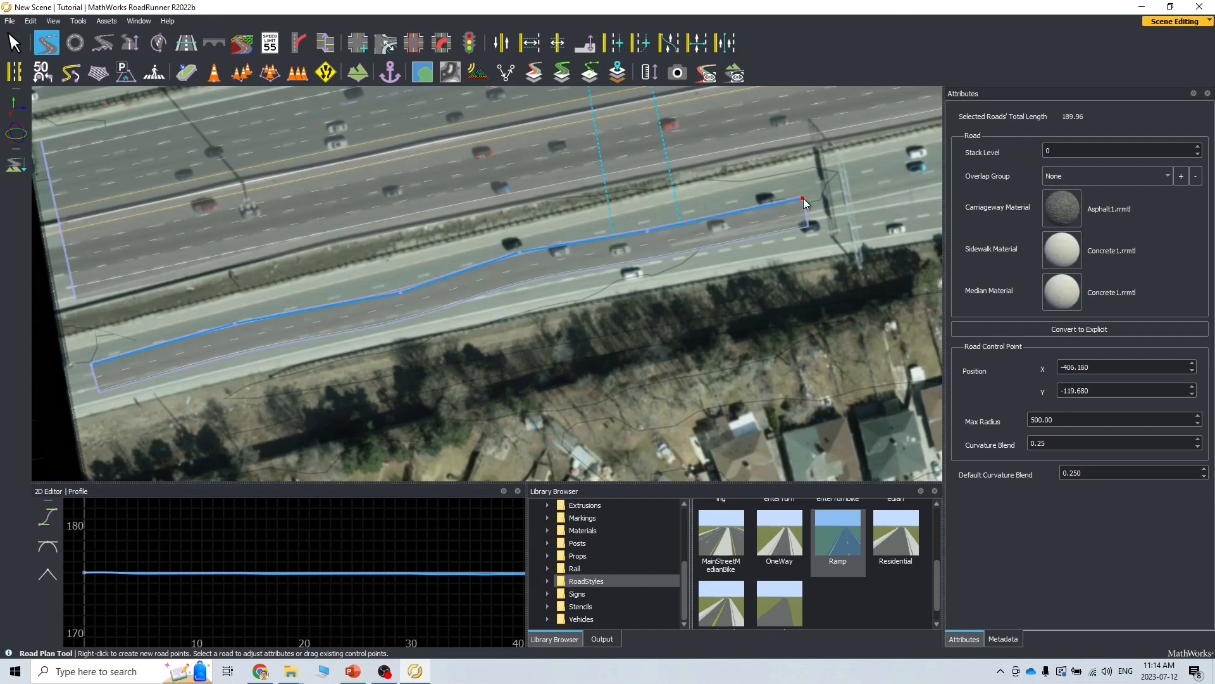
# Step: Shift the first three control points of the ramp-style road northward to follow the carriageway in the aerial image
pyautogui.scroll(3, 100, 378)
pyautogui.moveTo(93, 356); pyautogui.dragTo(77, 344)
pyautogui.moveTo(327, 287); pyautogui.dragTo(324, 281)
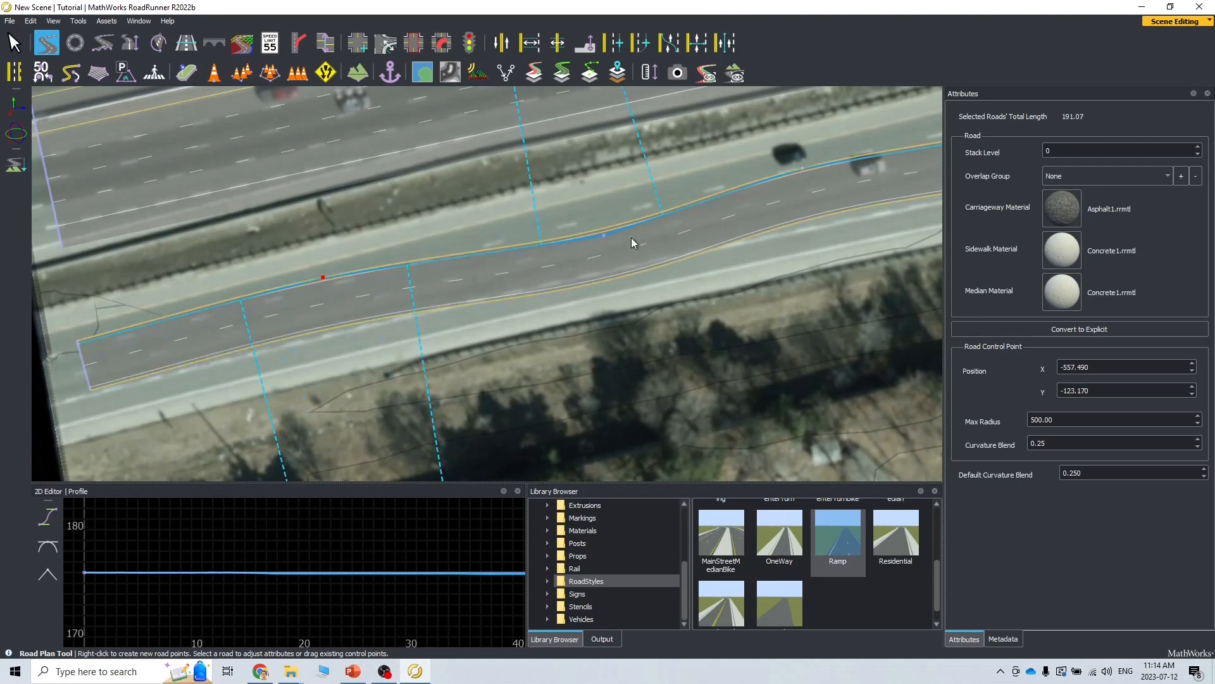
pyautogui.moveTo(603, 235); pyautogui.dragTo(587, 219)
pyautogui.click(468, 360)
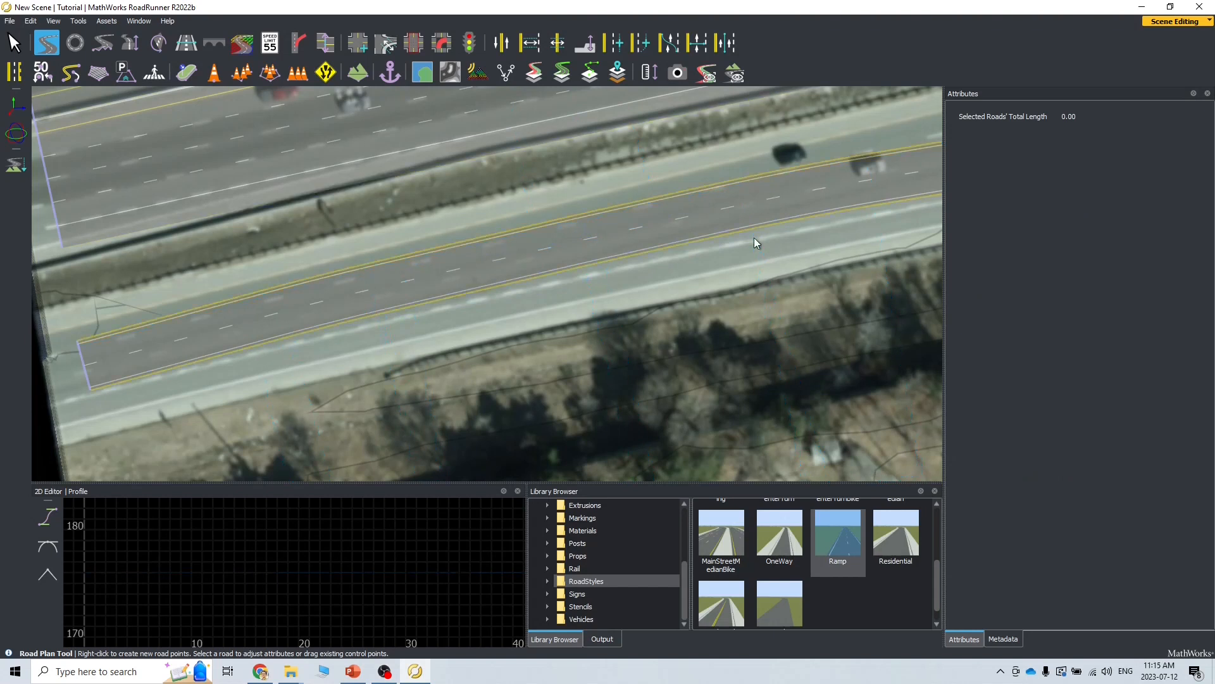
# Step: Add a third lane along the southern side of the ramp-style road using the Automatic lane type
pyautogui.scroll(-2, 728, 304)
pyautogui.scroll(-4, 728, 317)
pyautogui.keyDown('alt'); pyautogui.moveTo(589, 253); pyautogui.dragTo(369, 300, button='middle'); pyautogui.keyUp('alt')
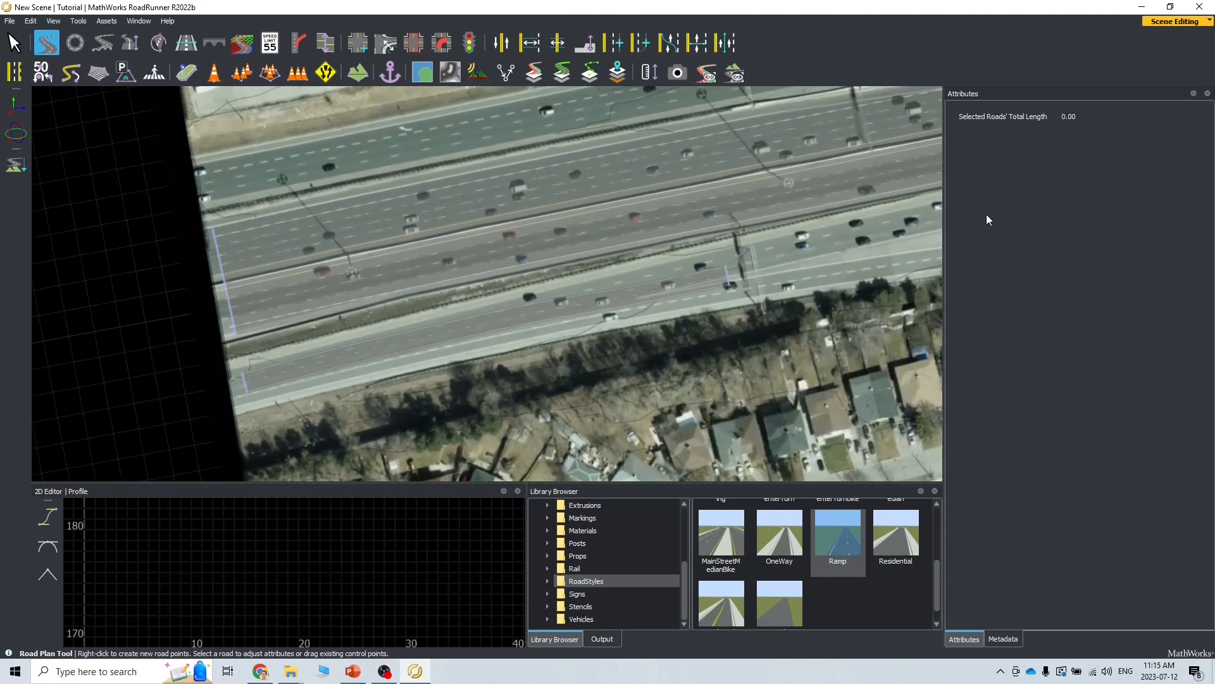
pyautogui.scroll(4, 334, 352)
pyautogui.scroll(5, 224, 406)
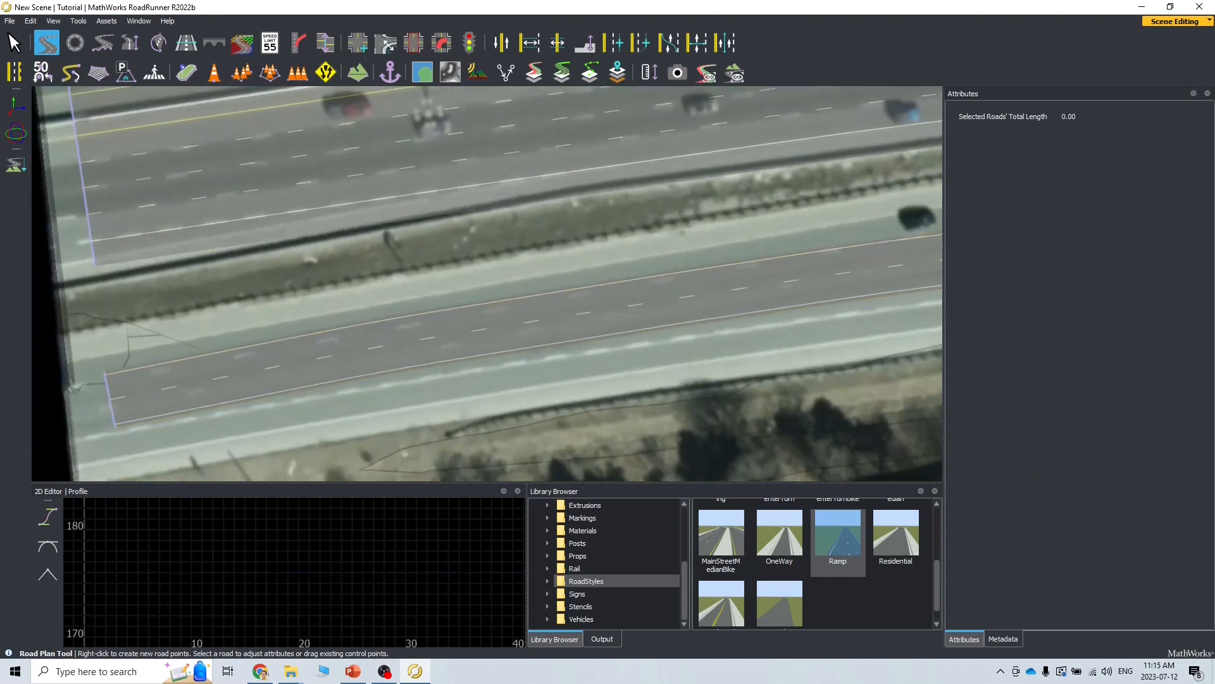
pyautogui.click(274, 359)
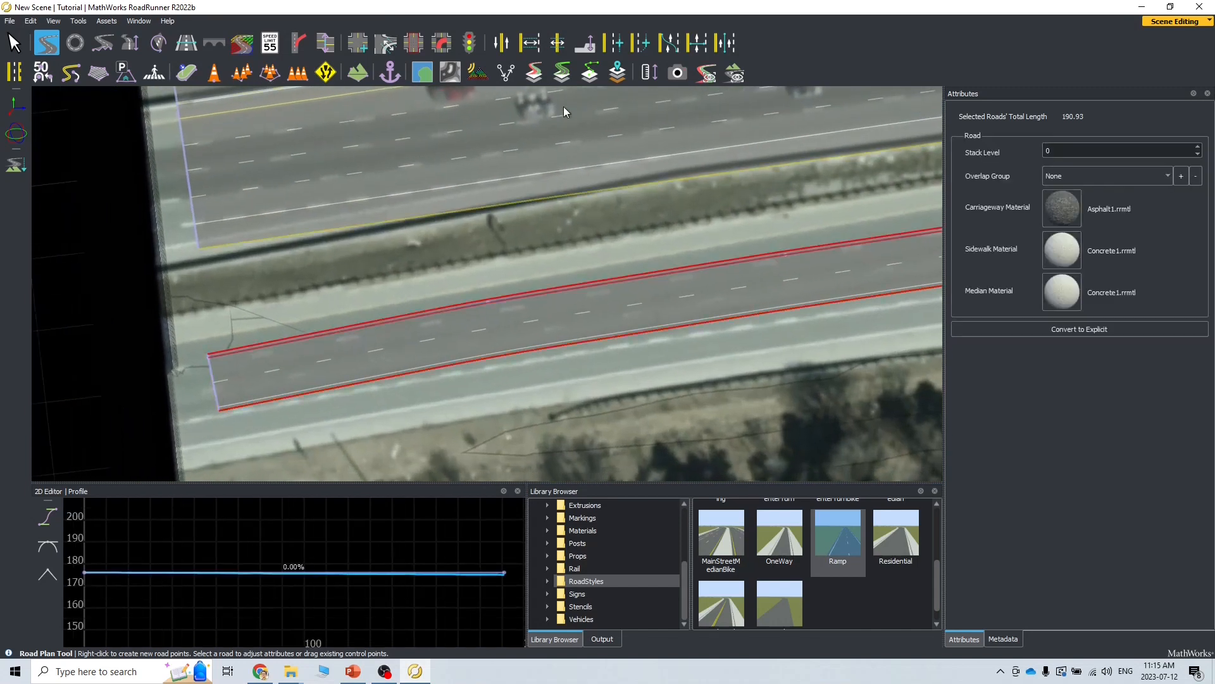
pyautogui.click(504, 50)
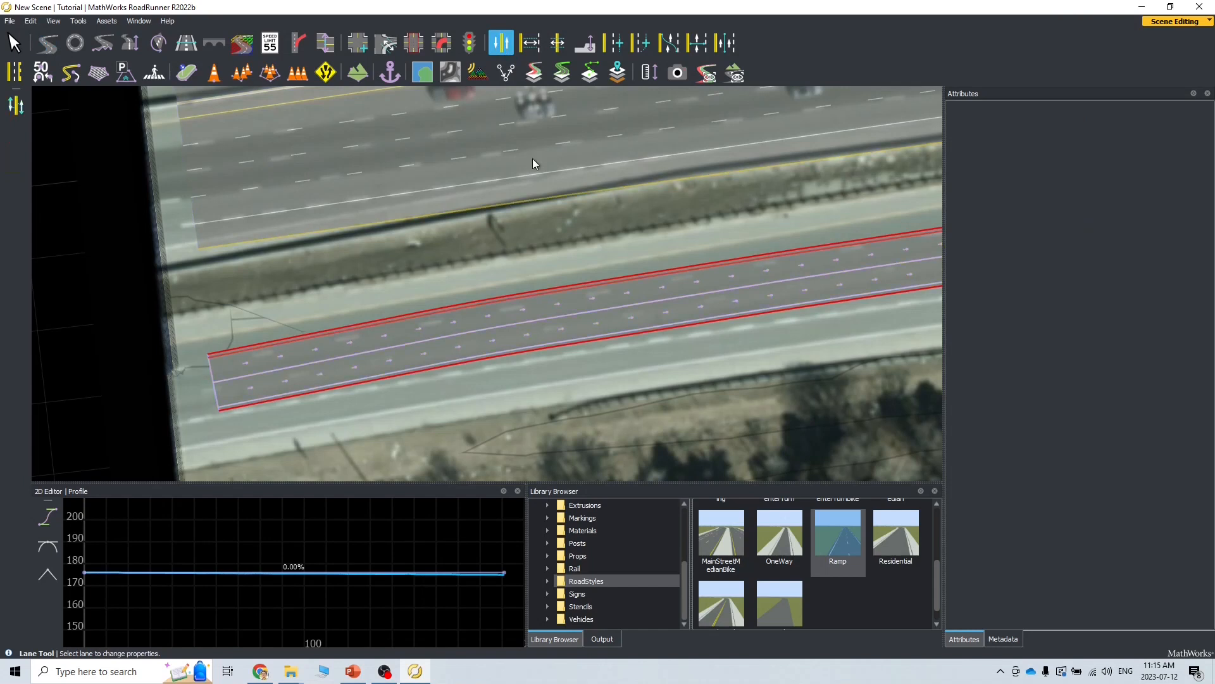
pyautogui.click(622, 50)
pyautogui.rightClick(338, 363)
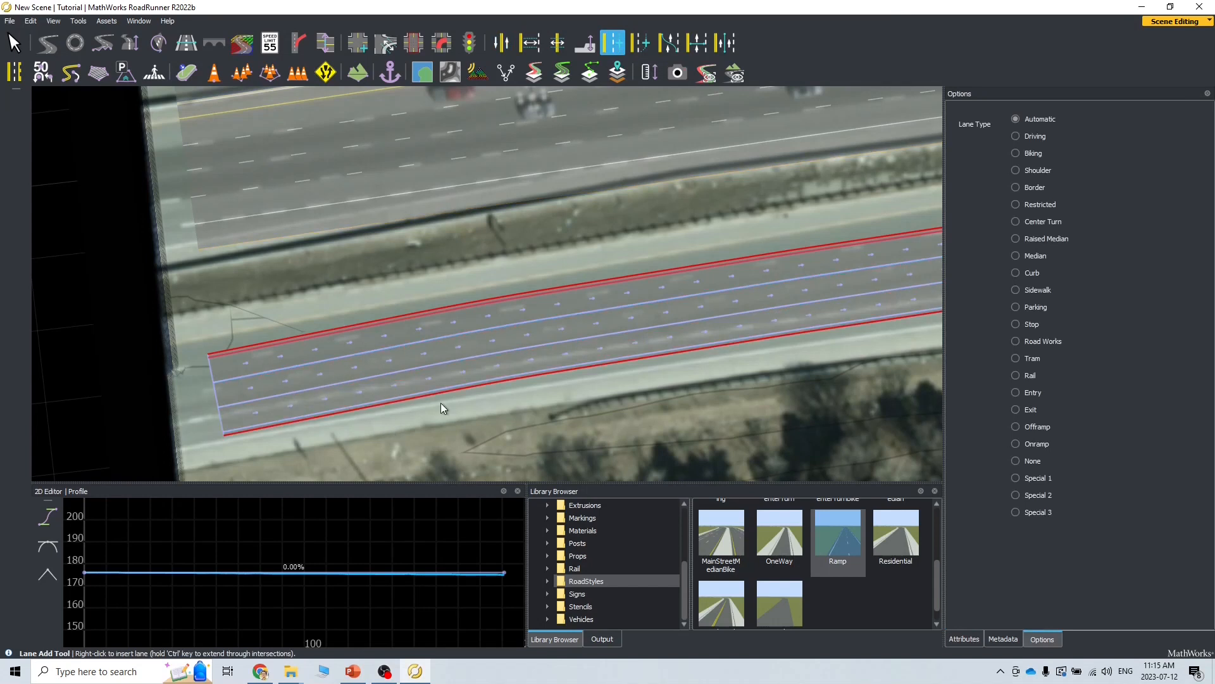
# Step: Align the western start and the next two control points of the three-lane road with the carriageway's northern yellow edge line
pyautogui.click(45, 53)
pyautogui.moveTo(209, 355); pyautogui.dragTo(198, 343)
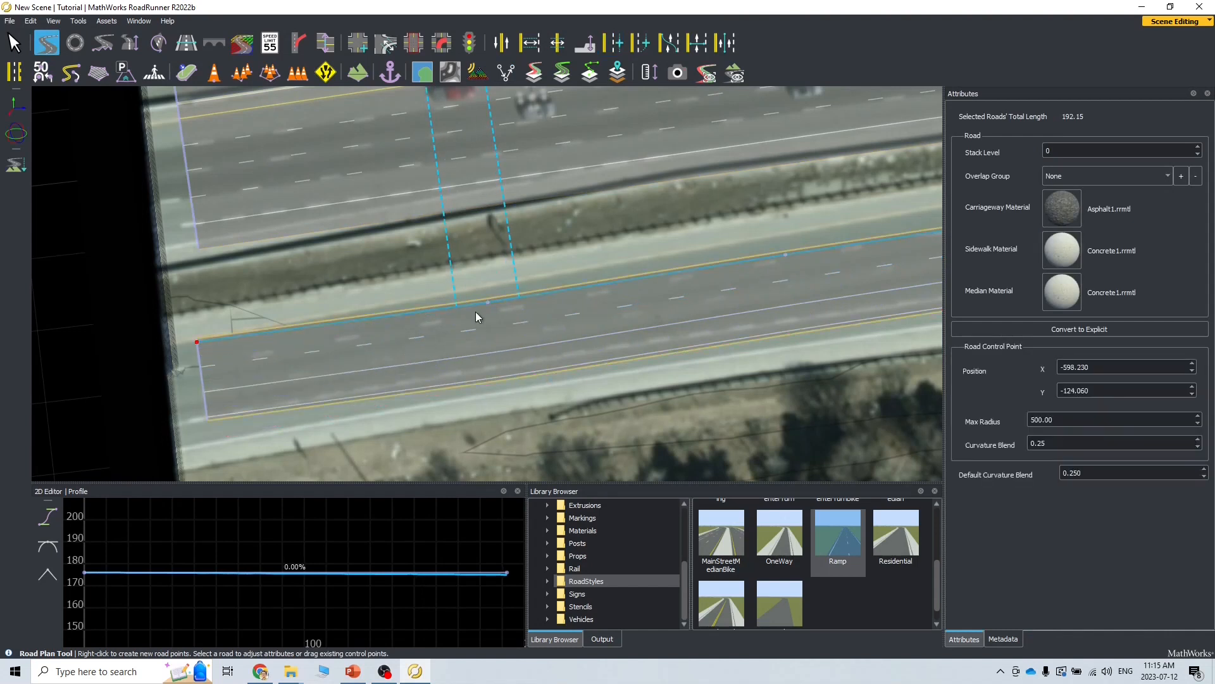
pyautogui.moveTo(487, 302); pyautogui.dragTo(484, 291)
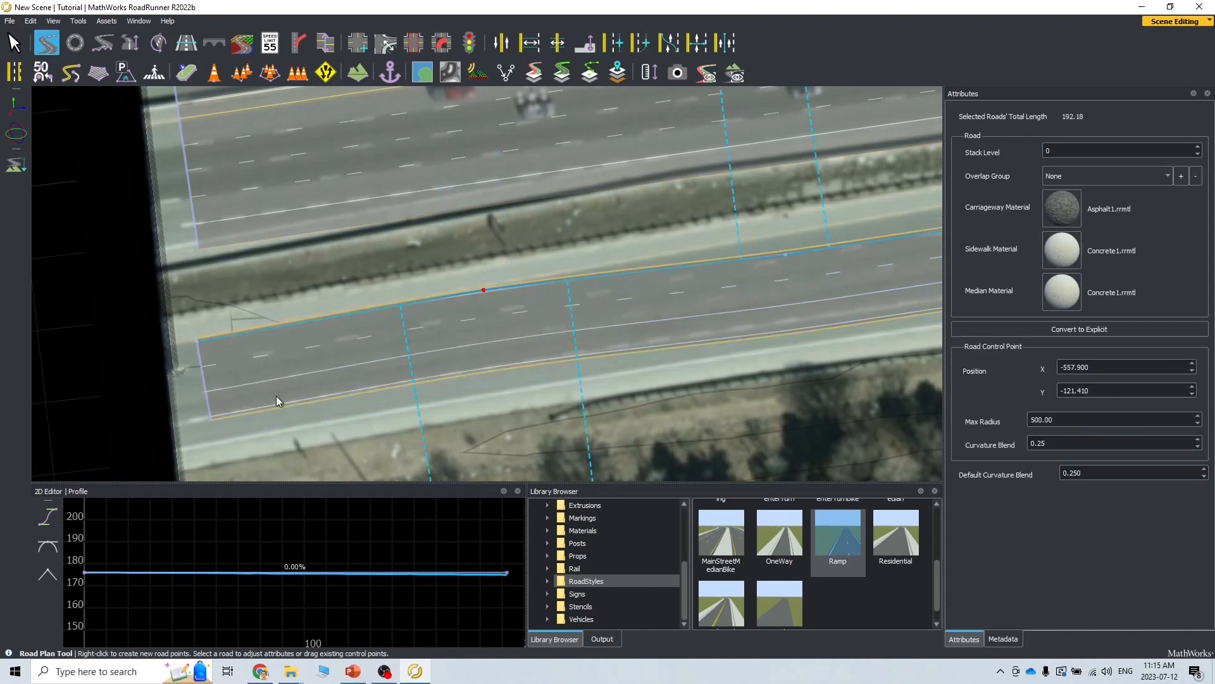
pyautogui.scroll(3, 589, 354)
pyautogui.moveTo(530, 310); pyautogui.dragTo(522, 295)
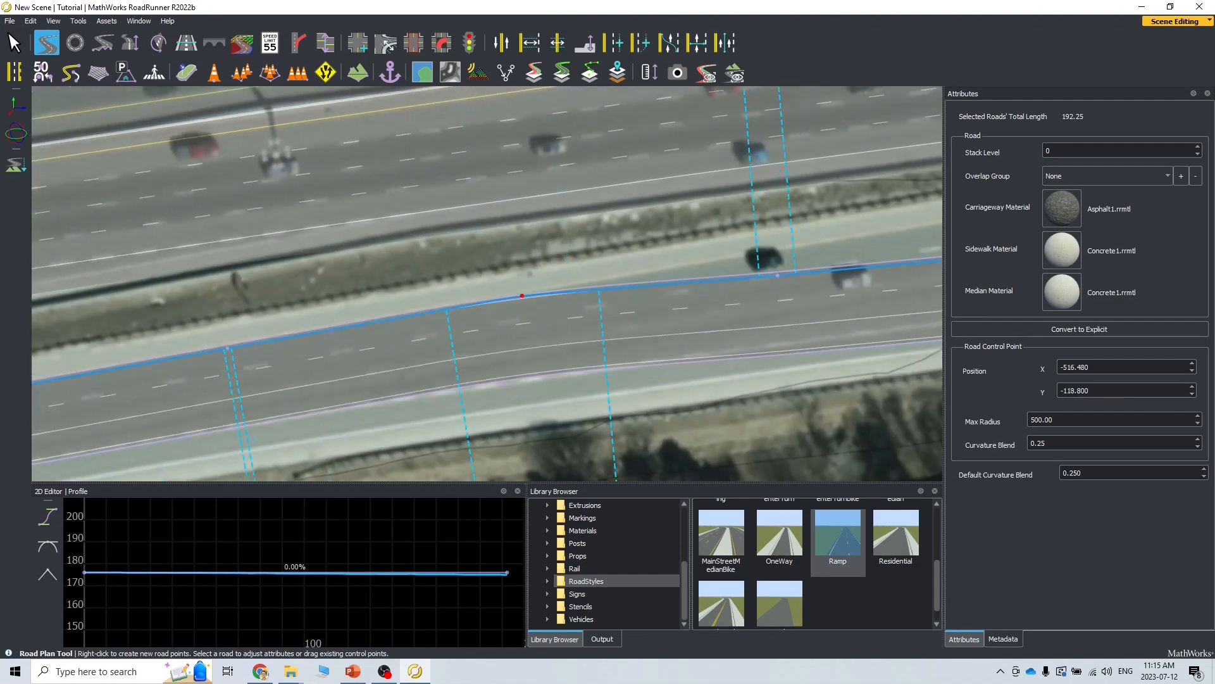
# Step: Move the remaining control points and the eastern endpoint of the three-lane road north onto the carriageway's edge line
pyautogui.keyDown('alt'); pyautogui.moveTo(738, 317); pyautogui.dragTo(632, 347, button='middle'); pyautogui.keyUp('alt')
pyautogui.moveTo(673, 304); pyautogui.dragTo(666, 279)
pyautogui.keyDown('alt'); pyautogui.moveTo(733, 347); pyautogui.dragTo(387, 413, button='middle'); pyautogui.keyUp('alt')
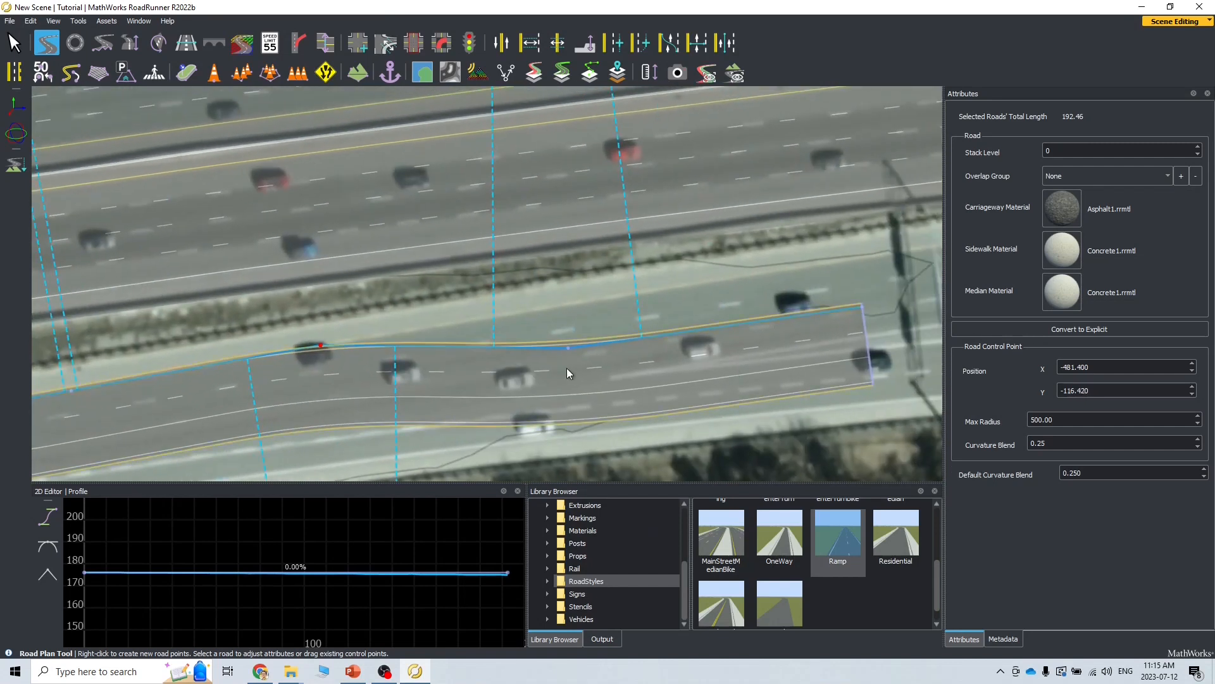
pyautogui.moveTo(568, 349); pyautogui.dragTo(557, 305)
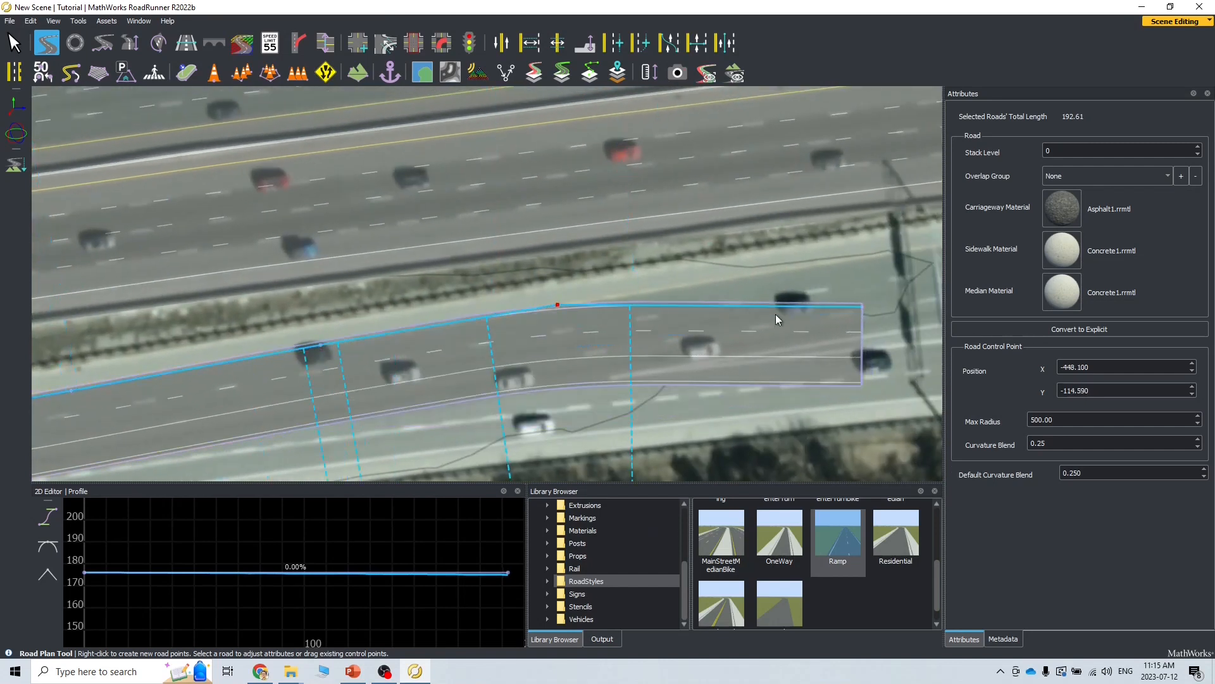
pyautogui.click(863, 307)
pyautogui.moveTo(860, 308); pyautogui.dragTo(853, 257)
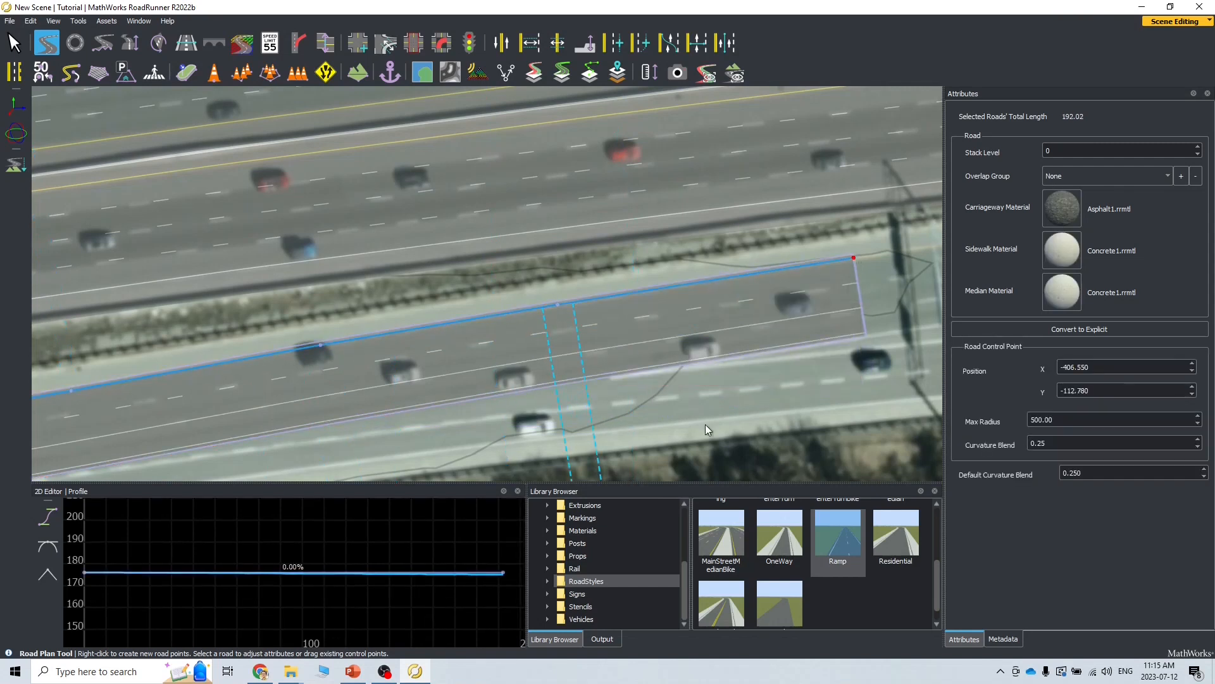
# Step: Replace the solid white line between the southern two lanes of the three-lane road with the DashedSingleWhite marking
pyautogui.scroll(-1, 662, 436)
pyautogui.keyDown('alt'); pyautogui.moveTo(493, 449); pyautogui.dragTo(890, 289, button='middle'); pyautogui.keyUp('alt')
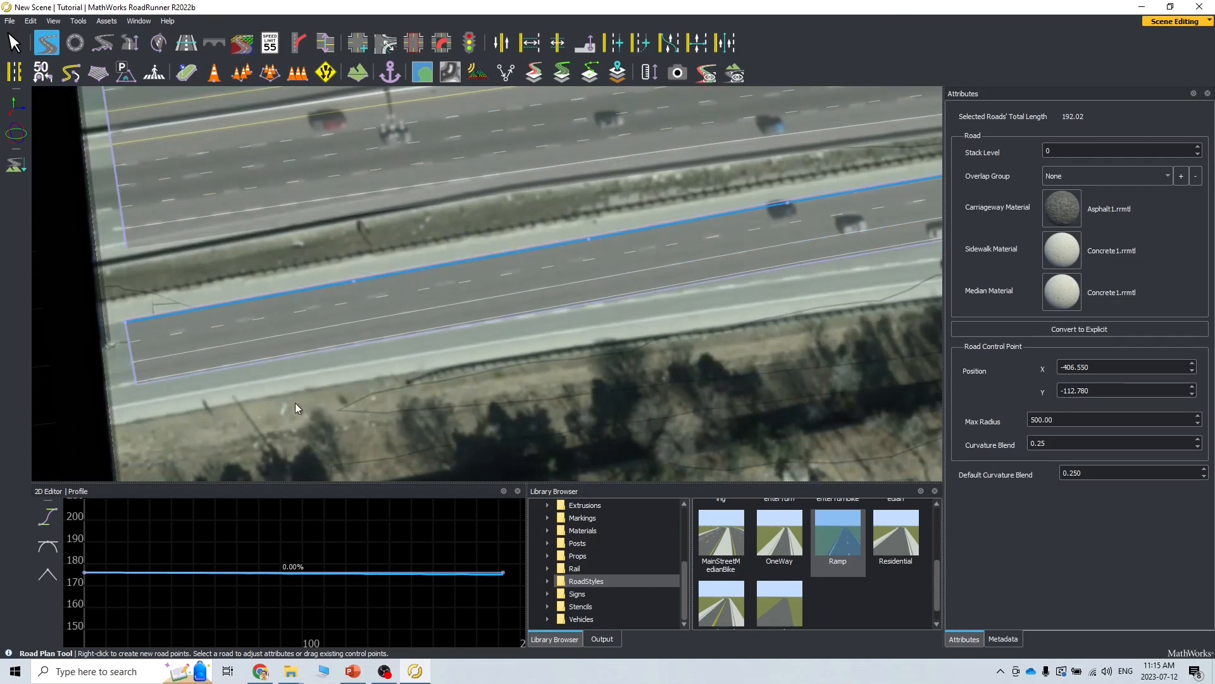
pyautogui.scroll(1, 295, 402)
pyautogui.click(207, 411)
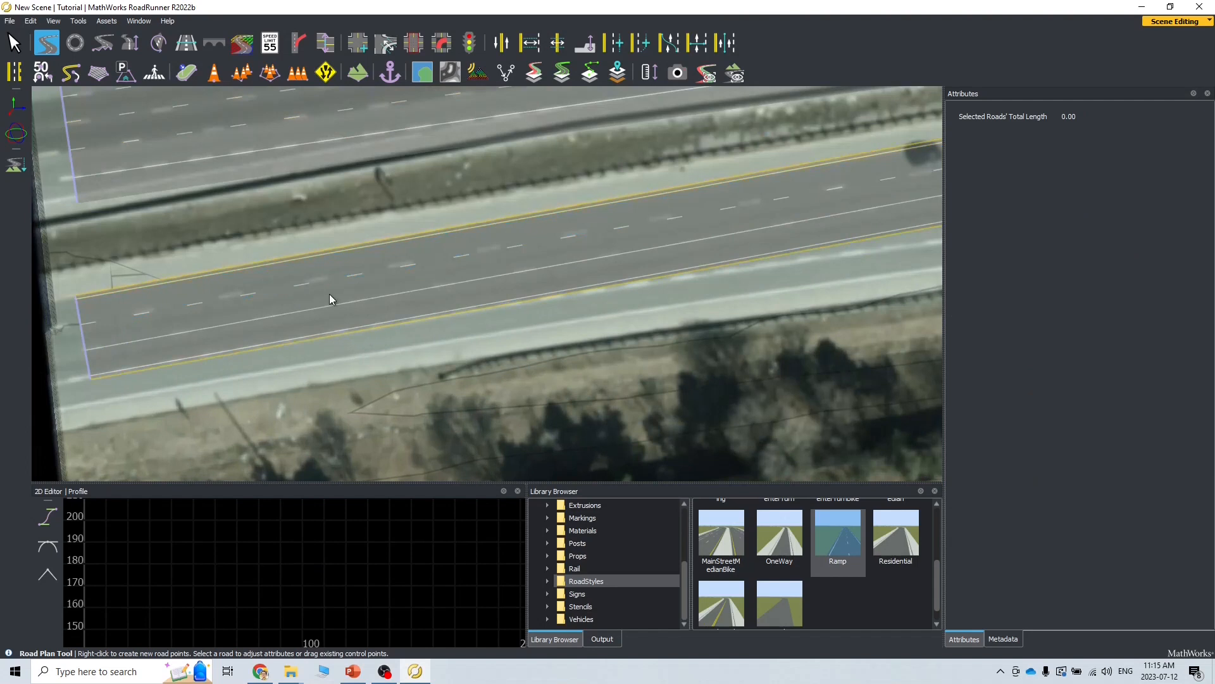
pyautogui.click(15, 73)
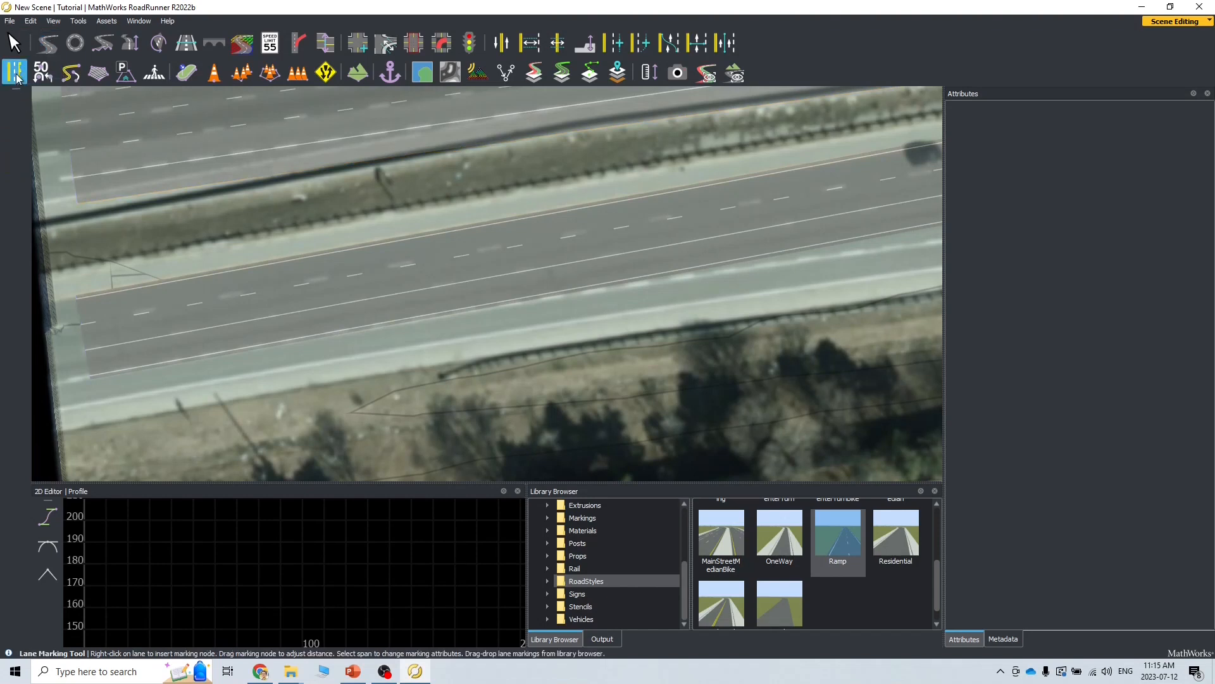
pyautogui.click(181, 335)
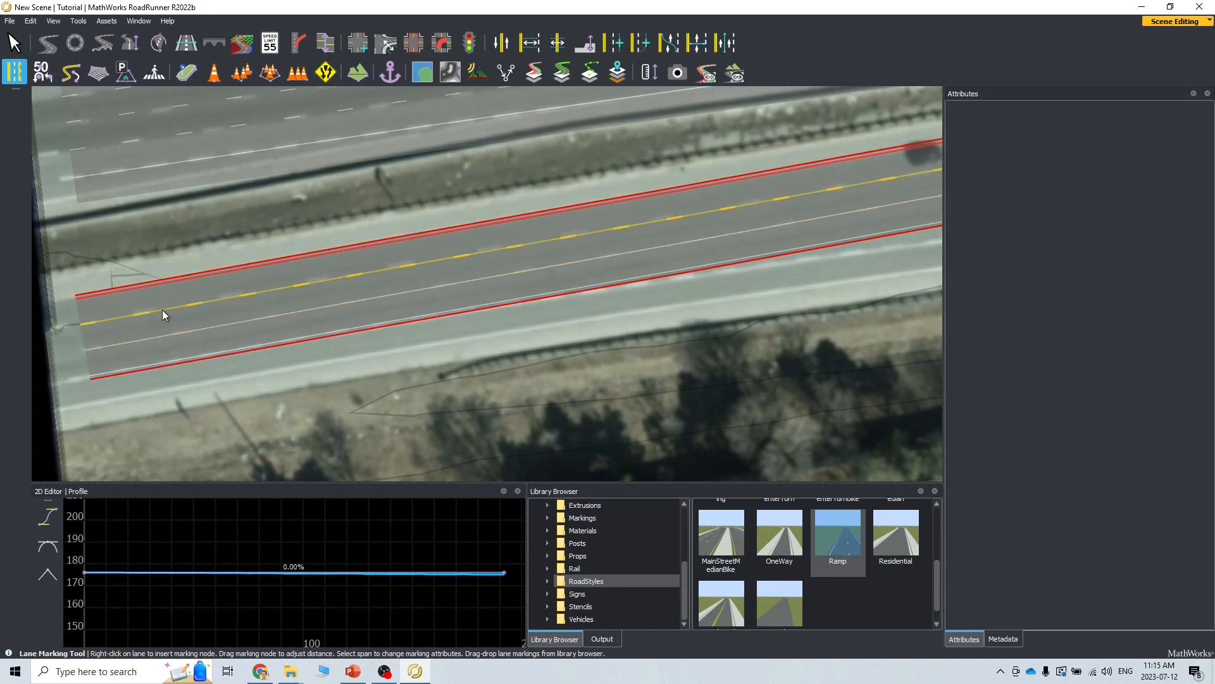
pyautogui.click(179, 333)
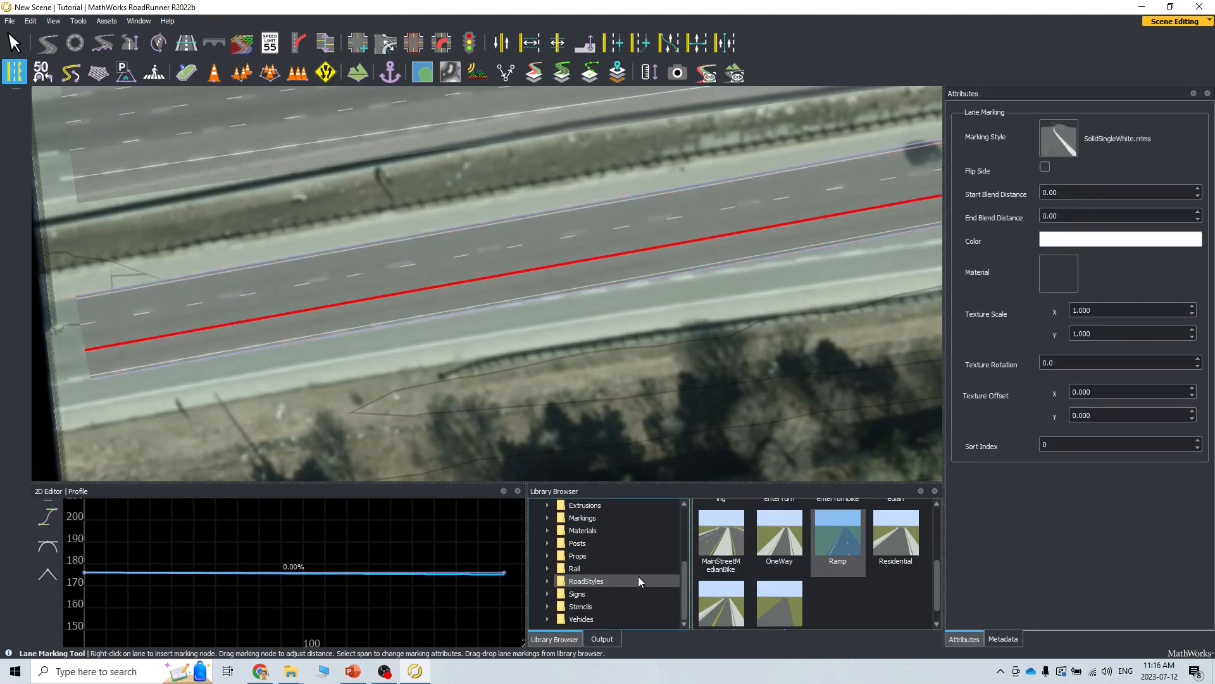
pyautogui.click(588, 520)
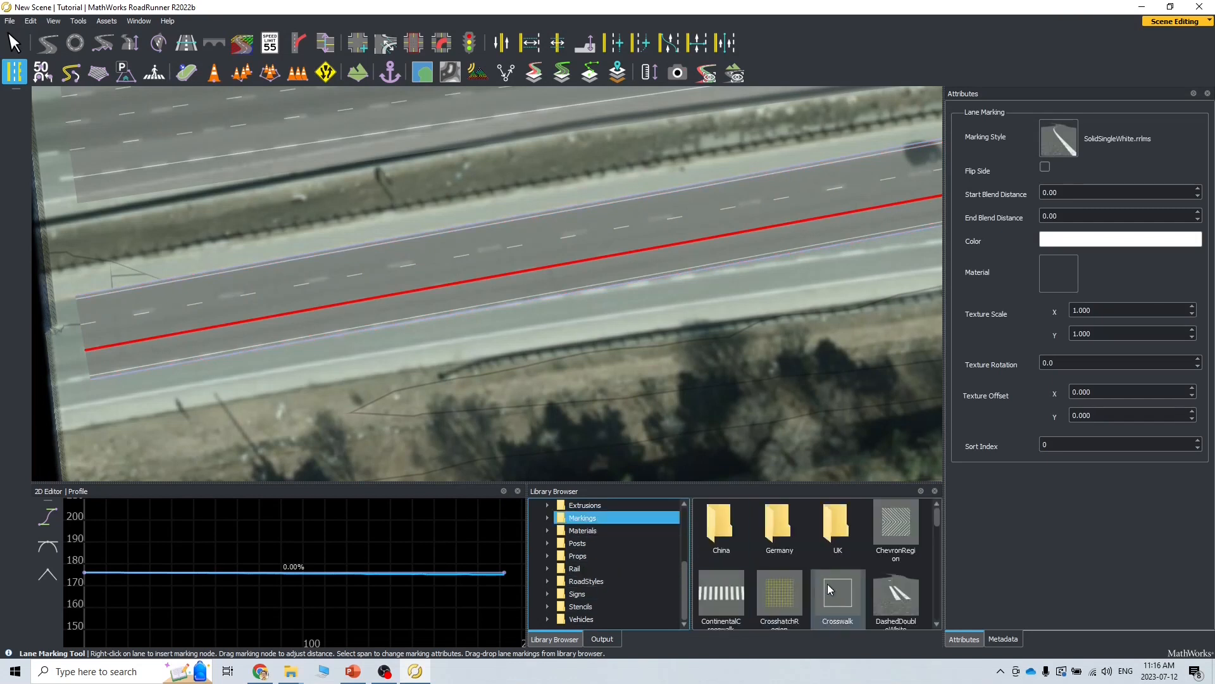
pyautogui.scroll(-2, 791, 575)
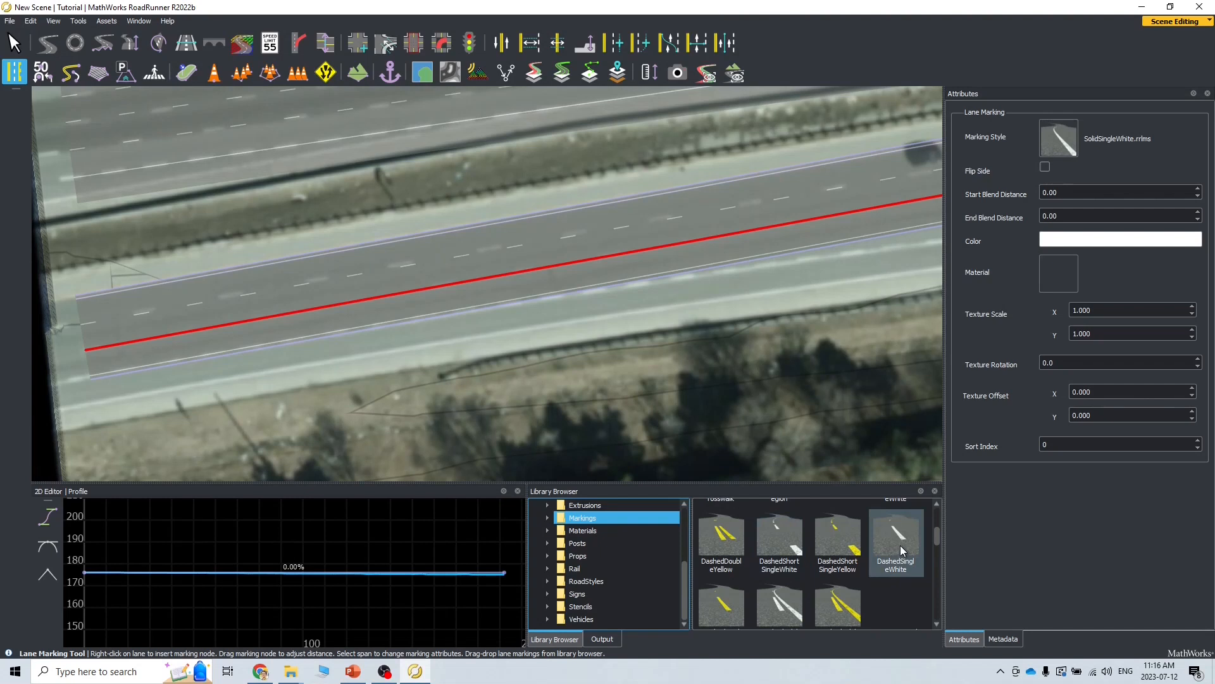
pyautogui.moveTo(900, 545); pyautogui.dragTo(150, 344)
pyautogui.click(265, 429)
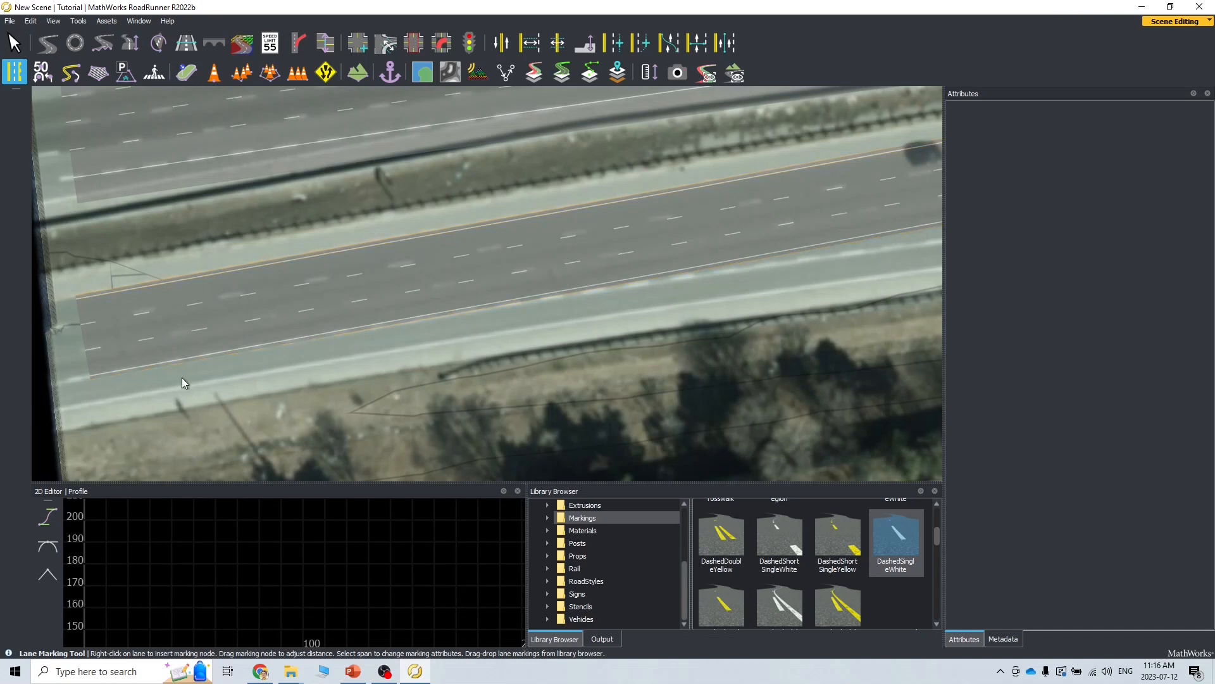
# Step: Inspect the three-lane road against the aerial image from its western start to its eastern end and back
pyautogui.keyDown('alt'); pyautogui.moveTo(405, 405); pyautogui.dragTo(2, 500, button='middle'); pyautogui.keyUp('alt')
pyautogui.keyDown('alt'); pyautogui.moveTo(467, 414); pyautogui.dragTo(1, 480, button='middle'); pyautogui.keyUp('alt')
pyautogui.keyDown('alt'); pyautogui.moveTo(443, 415); pyautogui.dragTo(378, 432, button='middle'); pyautogui.keyUp('alt')
pyautogui.keyDown('alt'); pyautogui.moveTo(680, 337); pyautogui.dragTo(638, 336, button='middle'); pyautogui.keyUp('alt')
pyautogui.click(401, 284)
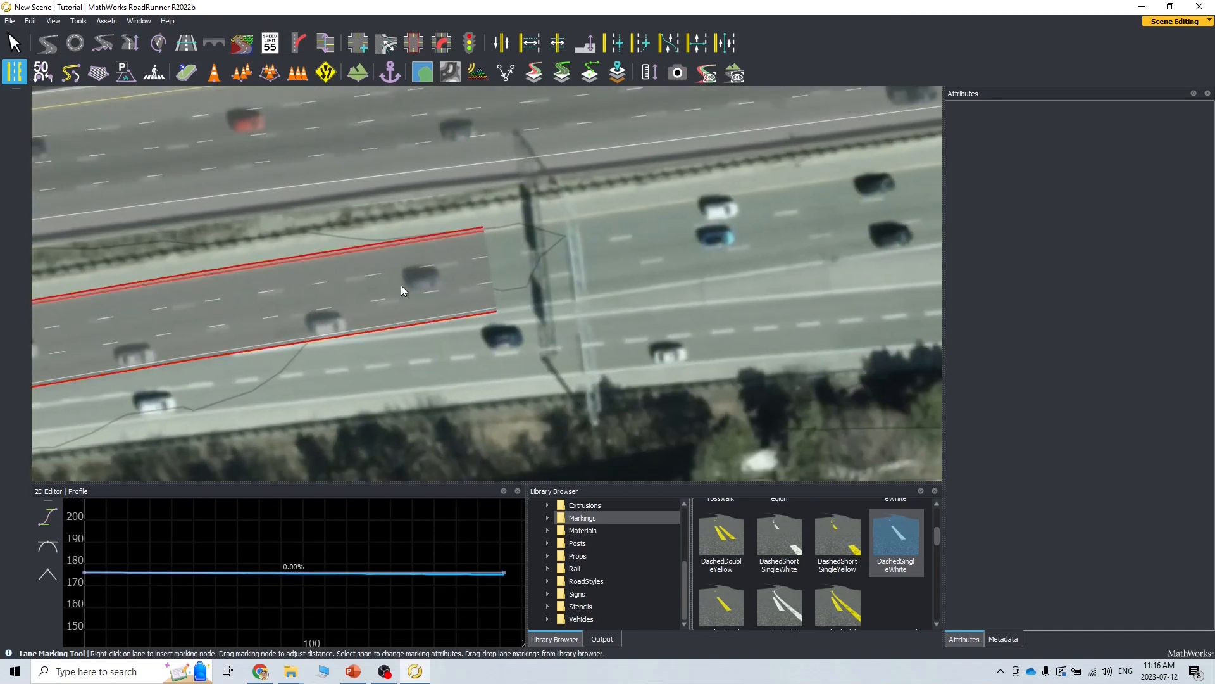
pyautogui.keyDown('alt'); pyautogui.moveTo(401, 285); pyautogui.dragTo(391, 285); pyautogui.keyUp('alt')
pyautogui.keyDown('alt'); pyautogui.moveTo(391, 285); pyautogui.dragTo(1214, 163, button='middle'); pyautogui.keyUp('alt')
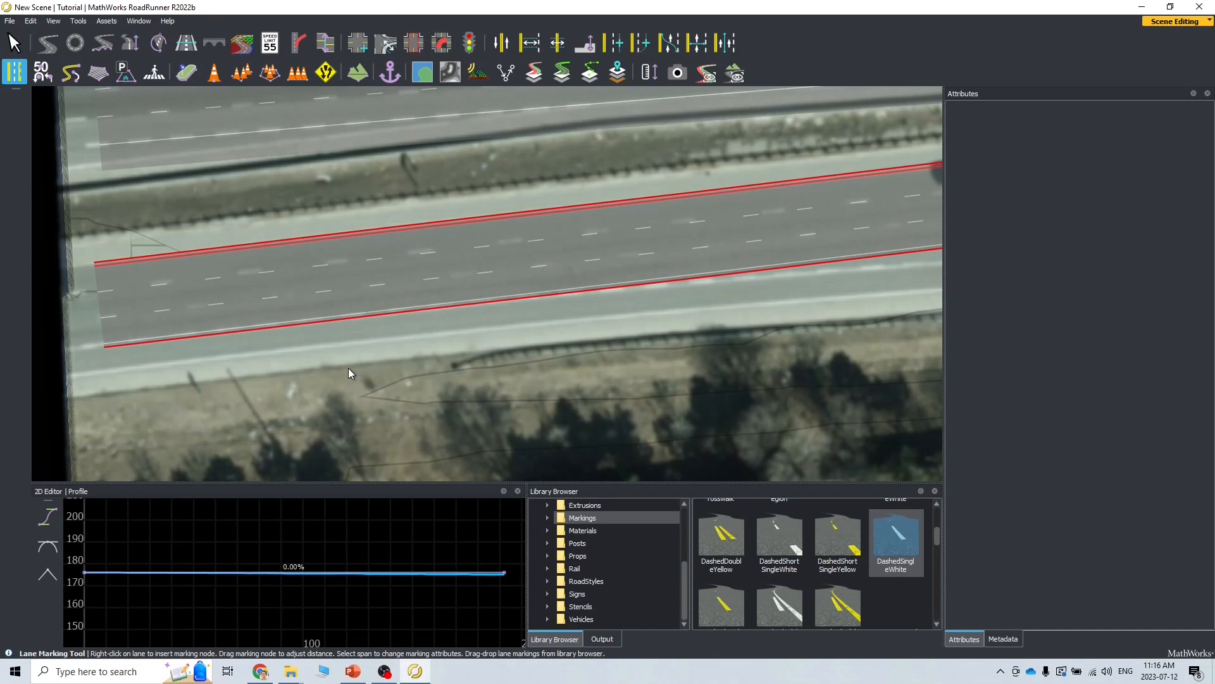
# Step: Extend the three-lane road east from its endpoint with two control points along the carriageway's northern edge, ending at about X -264, Y -109
pyautogui.scroll(-6, 456, 281)
pyautogui.moveTo(684, 253); pyautogui.dragTo(366, 304, button='middle')
pyautogui.scroll(3, 784, 271)
pyautogui.moveTo(784, 270); pyautogui.dragTo(543, 282, button='middle')
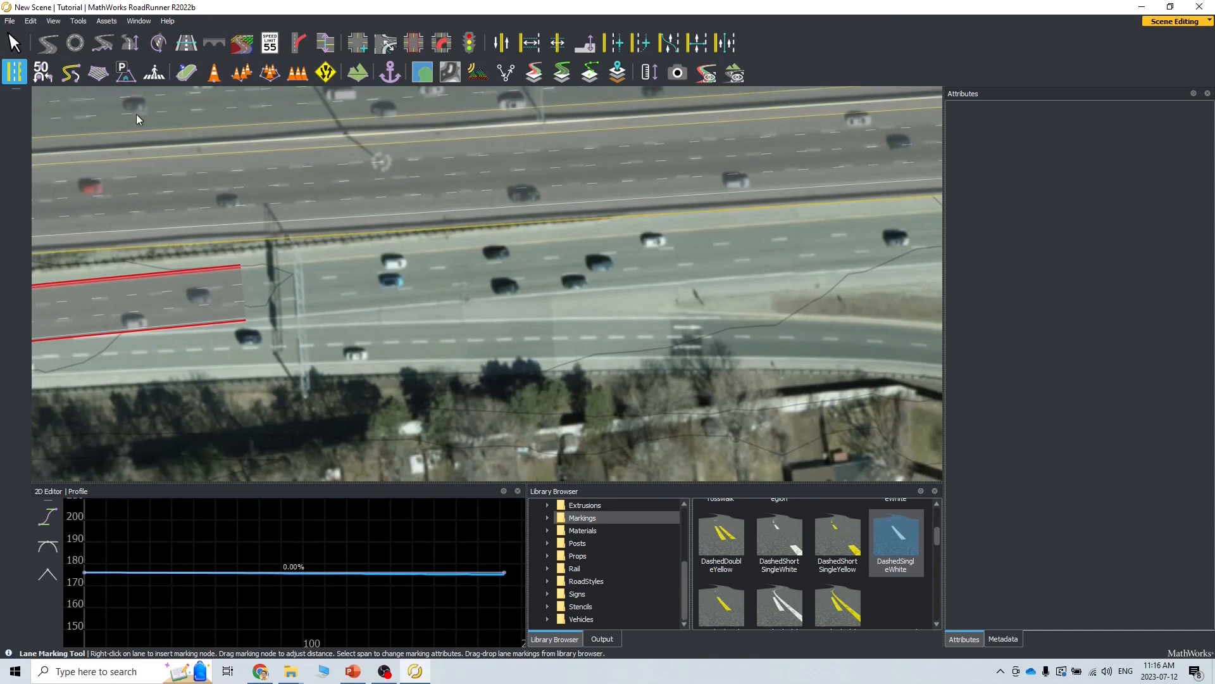
pyautogui.click(57, 50)
pyautogui.click(241, 267)
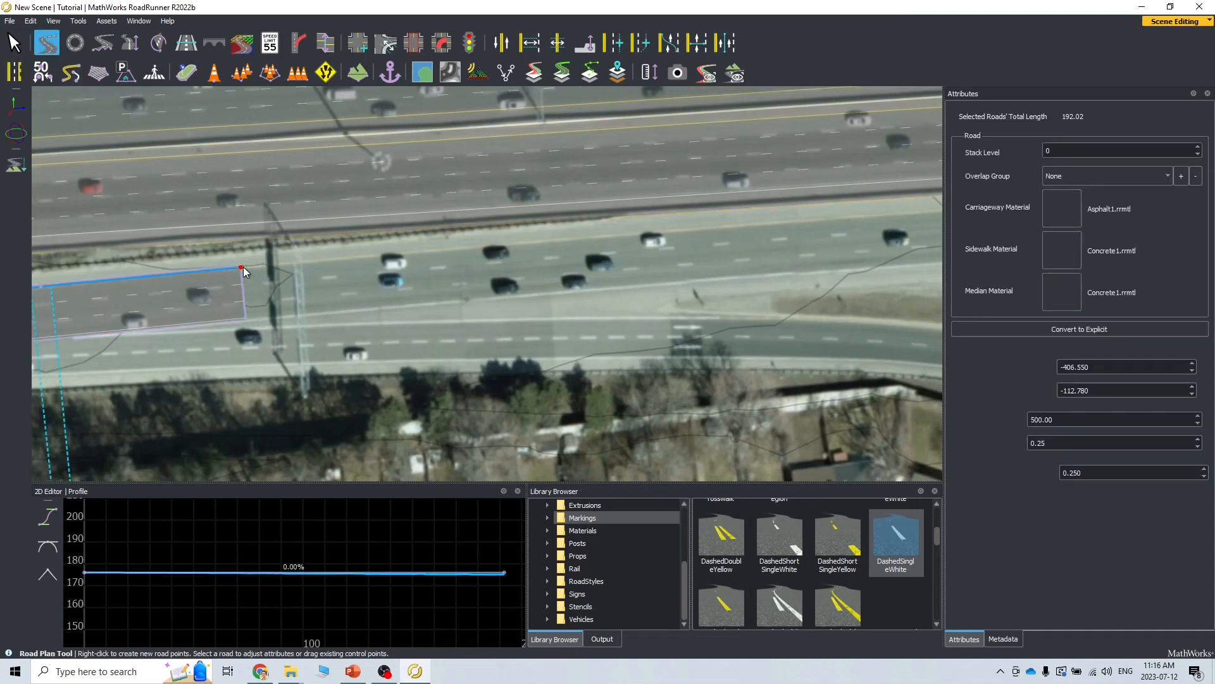
pyautogui.rightClick(566, 249)
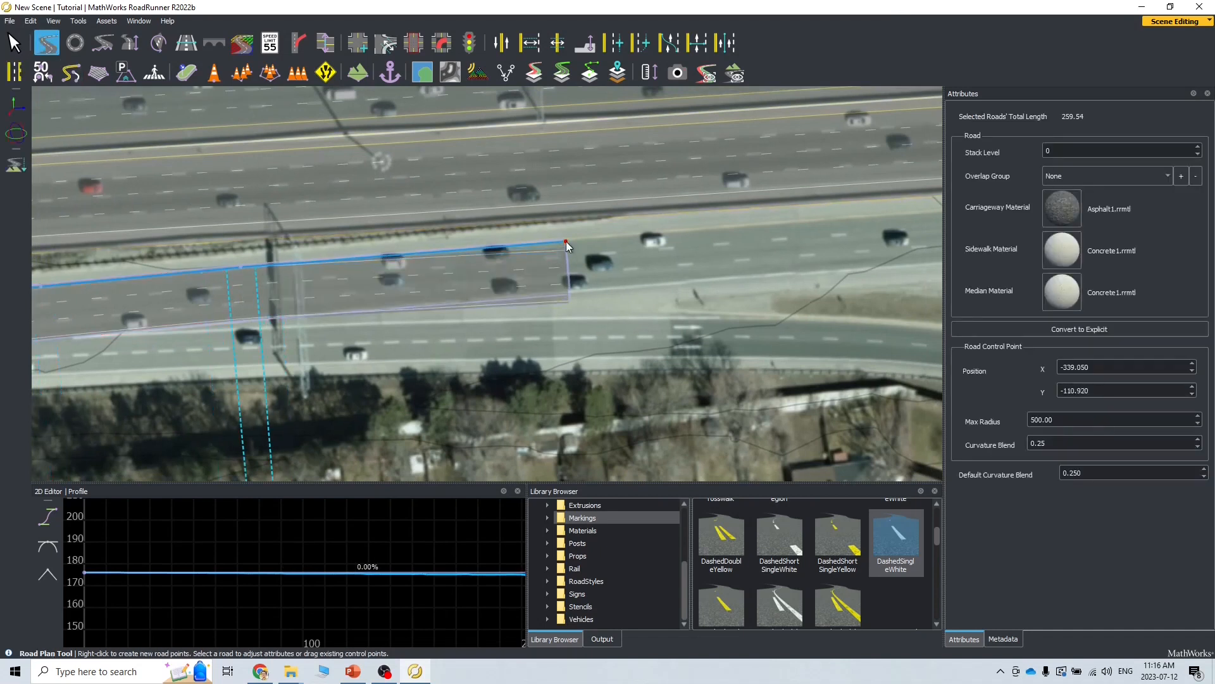
pyautogui.moveTo(665, 254); pyautogui.dragTo(484, 273, button='middle')
pyautogui.rightClick(742, 260)
pyautogui.moveTo(742, 260); pyautogui.dragTo(746, 240)
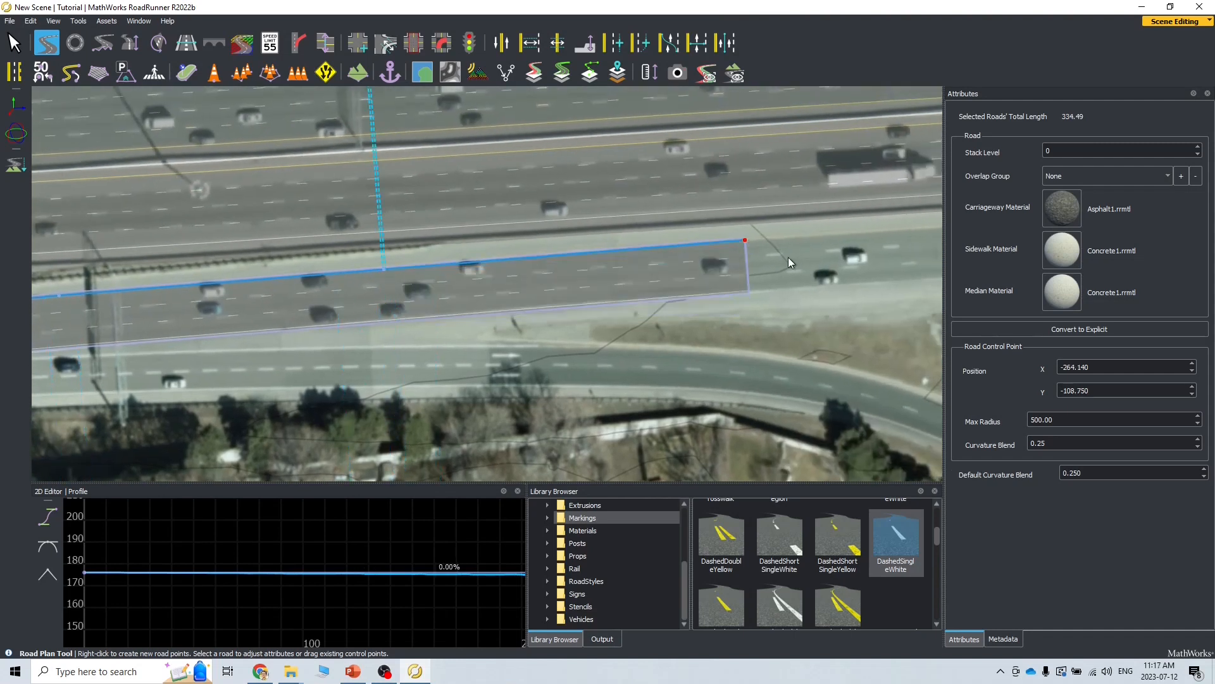
# Step: Extend the three-lane road east to just before the overpass, ending at about X -42, Y -106
pyautogui.moveTo(745, 244); pyautogui.dragTo(340, 288, button='middle')
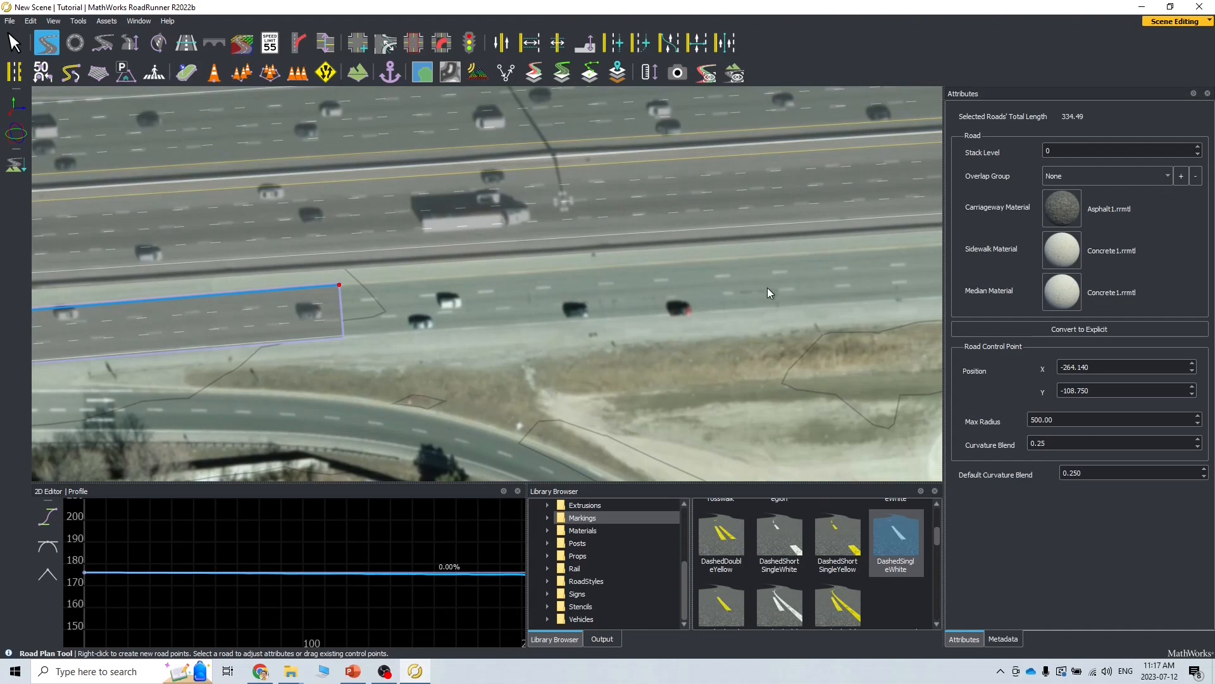
pyautogui.scroll(-2, 773, 302)
pyautogui.moveTo(773, 302); pyautogui.dragTo(341, 329, button='middle')
pyautogui.keyDown('alt'); pyautogui.moveTo(791, 304); pyautogui.dragTo(743, 289); pyautogui.keyUp('alt')
pyautogui.rightClick(746, 303)
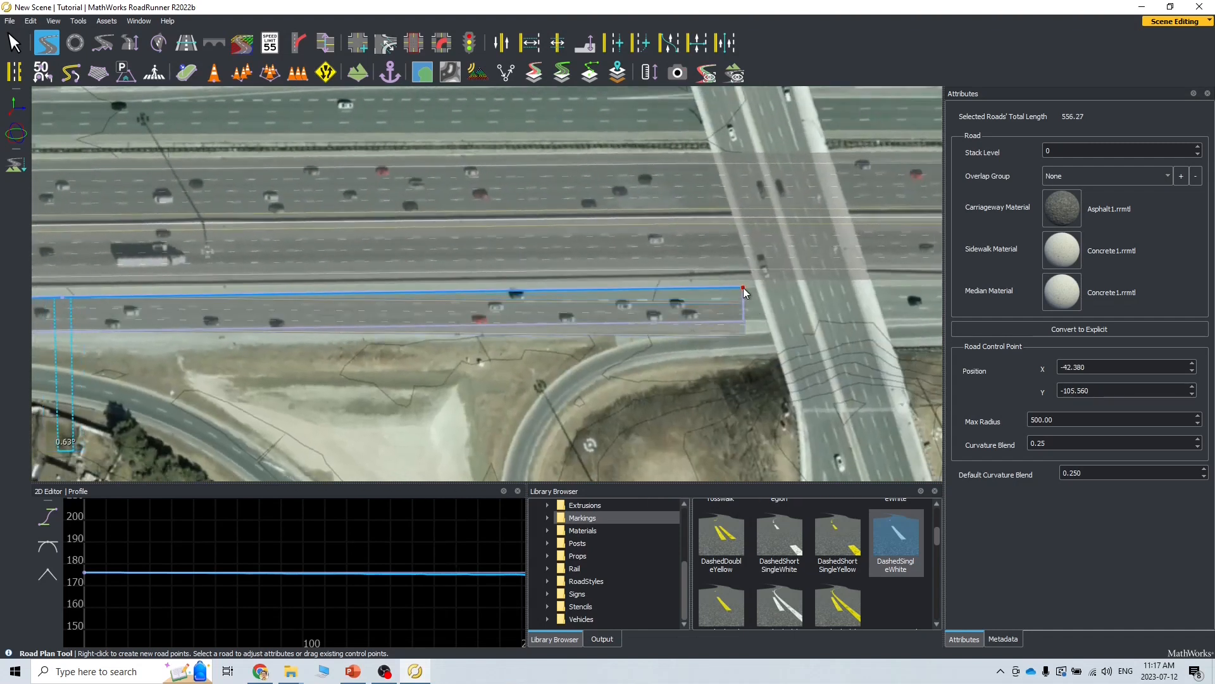
# Step: Extend the three-lane road under the overpass to a new endpoint on the eastern bend at about X 435, Y -93
pyautogui.moveTo(743, 289); pyautogui.dragTo(163, 263, button='middle')
pyautogui.moveTo(712, 366); pyautogui.dragTo(129, 369, button='middle')
pyautogui.moveTo(781, 319); pyautogui.dragTo(234, 304, button='middle')
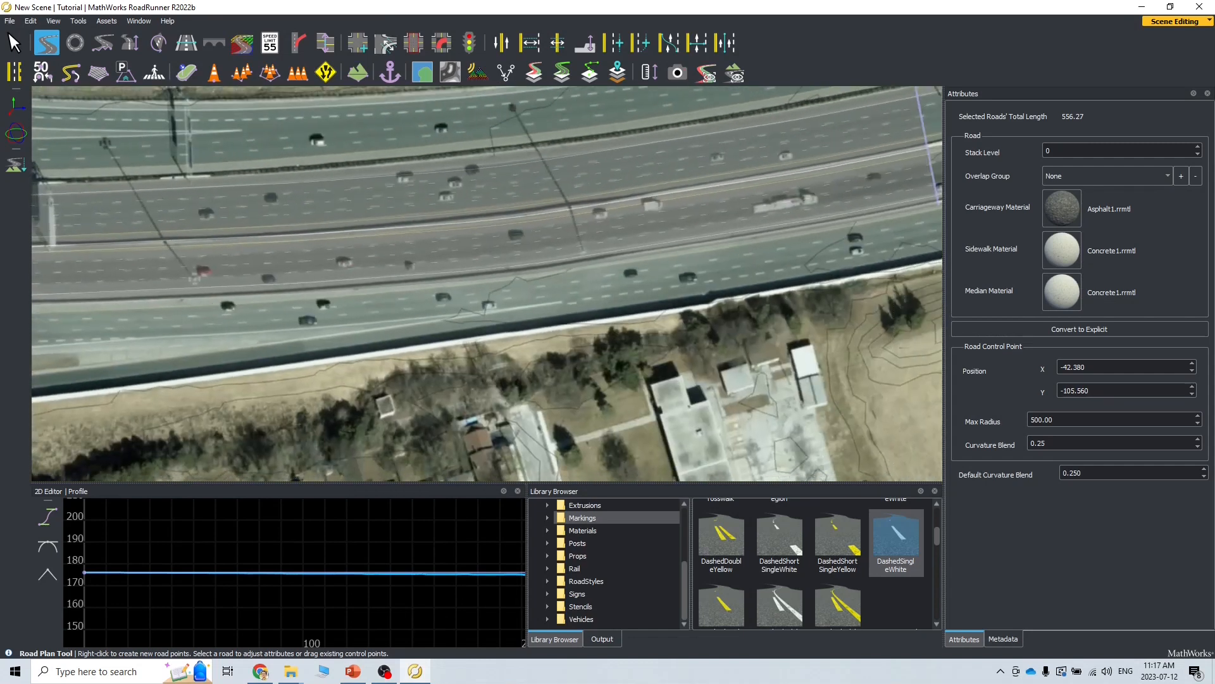
pyautogui.rightClick(509, 293)
pyautogui.moveTo(511, 290); pyautogui.dragTo(502, 283)
# Step: Bend the section east of the overpass south onto the carriageway's edge line with two intermediate control points, and fine-tune its eastern endpoint
pyautogui.moveTo(218, 290); pyautogui.dragTo(681, 253, button='middle')
pyautogui.moveTo(55, 283); pyautogui.dragTo(405, 273, button='middle')
pyautogui.scroll(3, 336, 254)
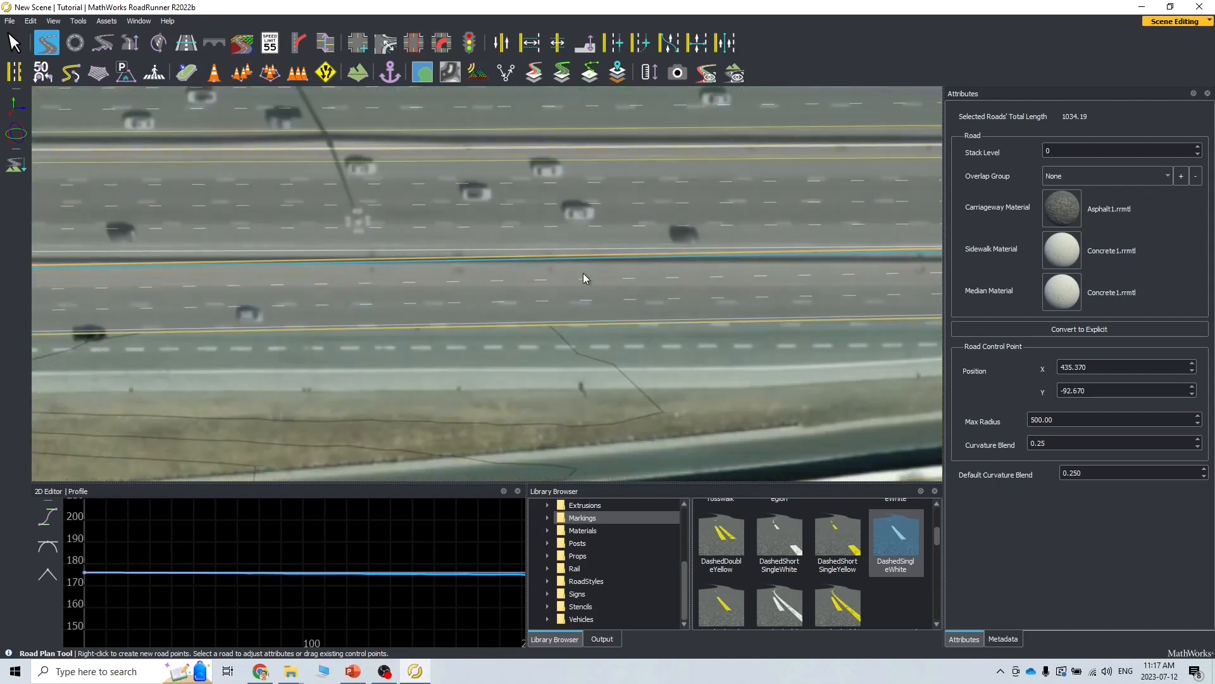
pyautogui.moveTo(404, 264); pyautogui.dragTo(403, 286)
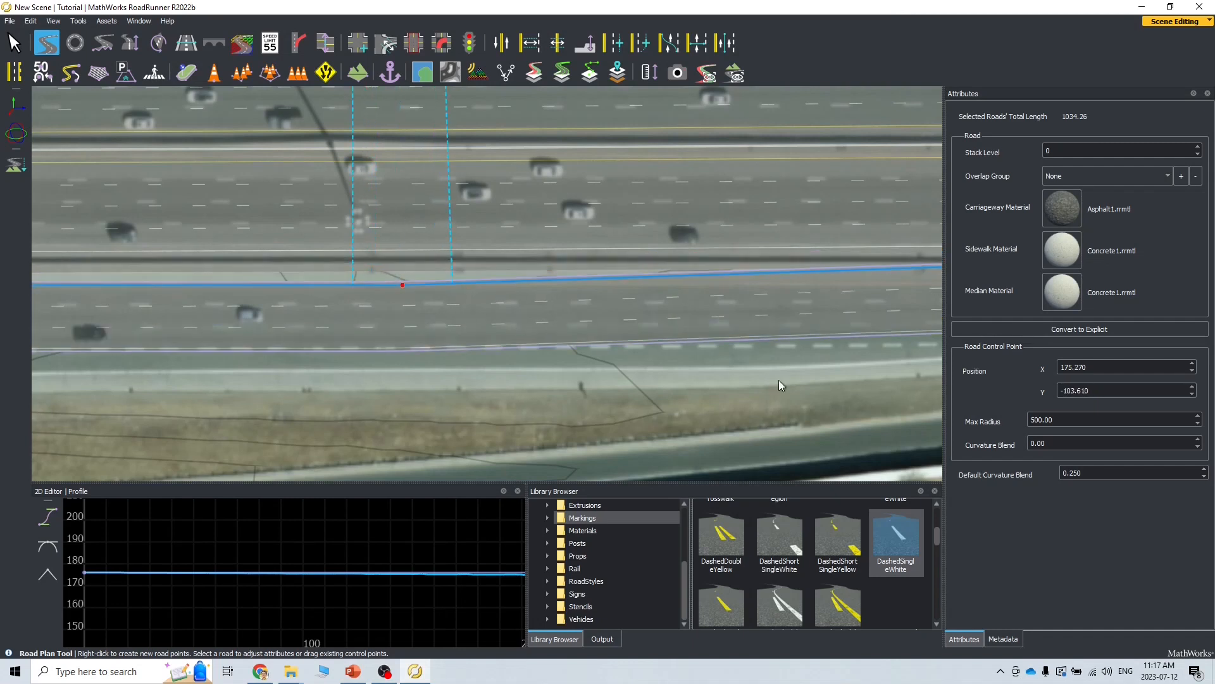
pyautogui.moveTo(778, 379); pyautogui.dragTo(313, 384, button='middle')
pyautogui.moveTo(594, 276); pyautogui.dragTo(597, 293)
pyautogui.moveTo(791, 378); pyautogui.dragTo(143, 409, button='middle')
pyautogui.click(852, 289)
pyautogui.moveTo(854, 289); pyautogui.dragTo(849, 285)
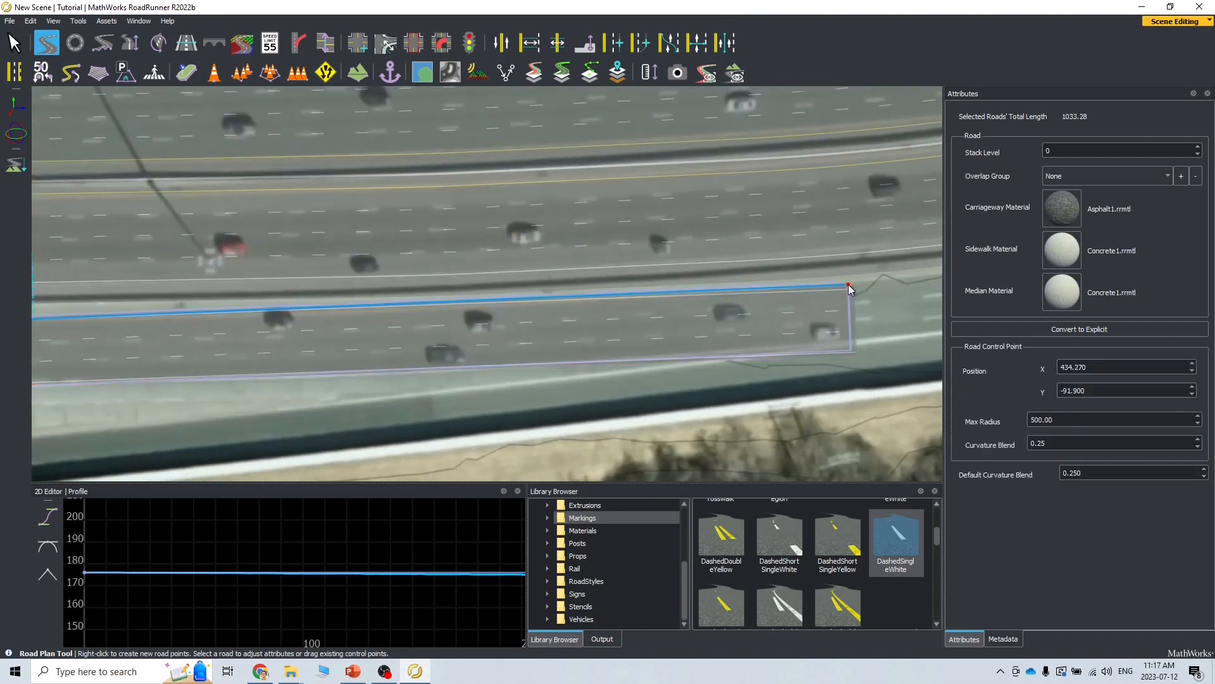
# Step: Extend the three-lane road to the eastern edge of the aerial image, ending at about X 588, Y -66
pyautogui.moveTo(876, 358); pyautogui.dragTo(334, 425, button='middle')
pyautogui.scroll(-5, 860, 348)
pyautogui.moveTo(838, 361); pyautogui.dragTo(486, 364, button='middle')
pyautogui.click(606, 324)
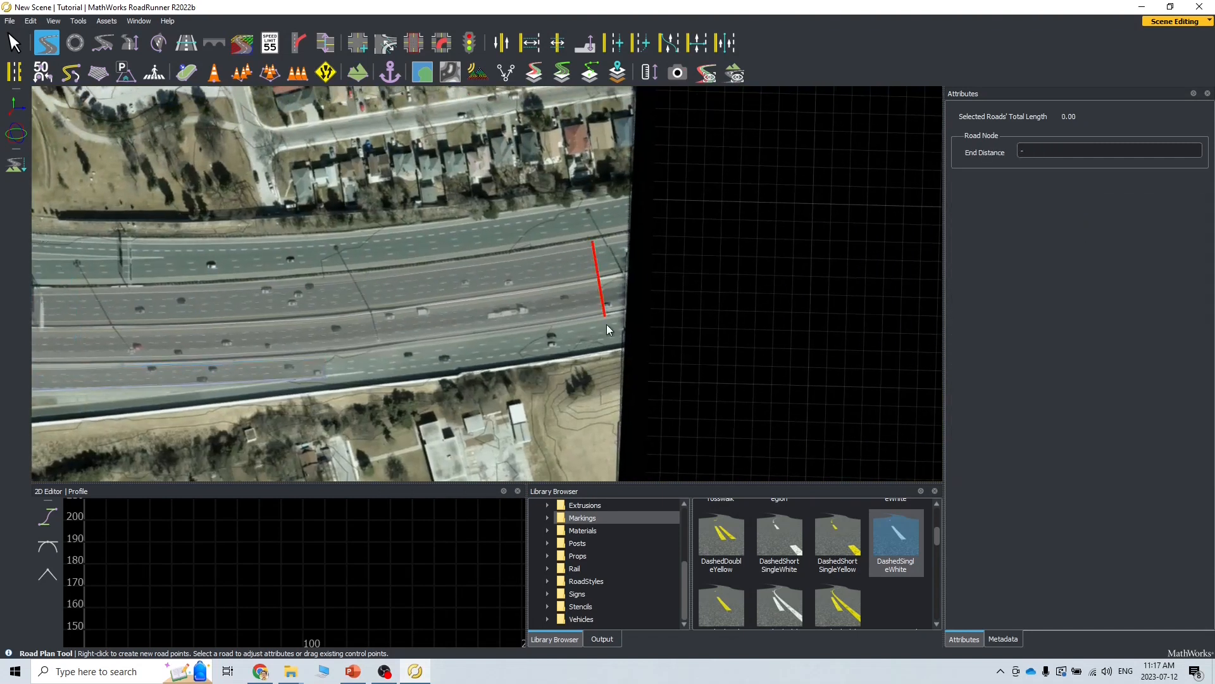
pyautogui.click(491, 356)
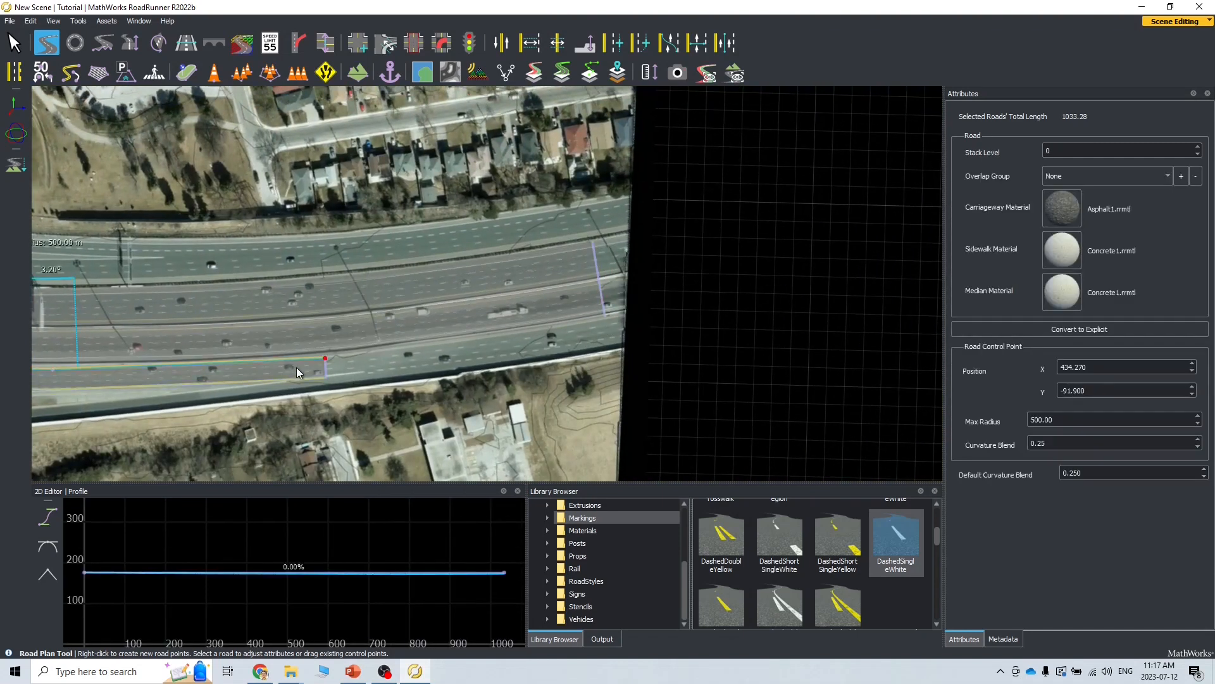
pyautogui.moveTo(597, 324); pyautogui.dragTo(606, 319, button='right')
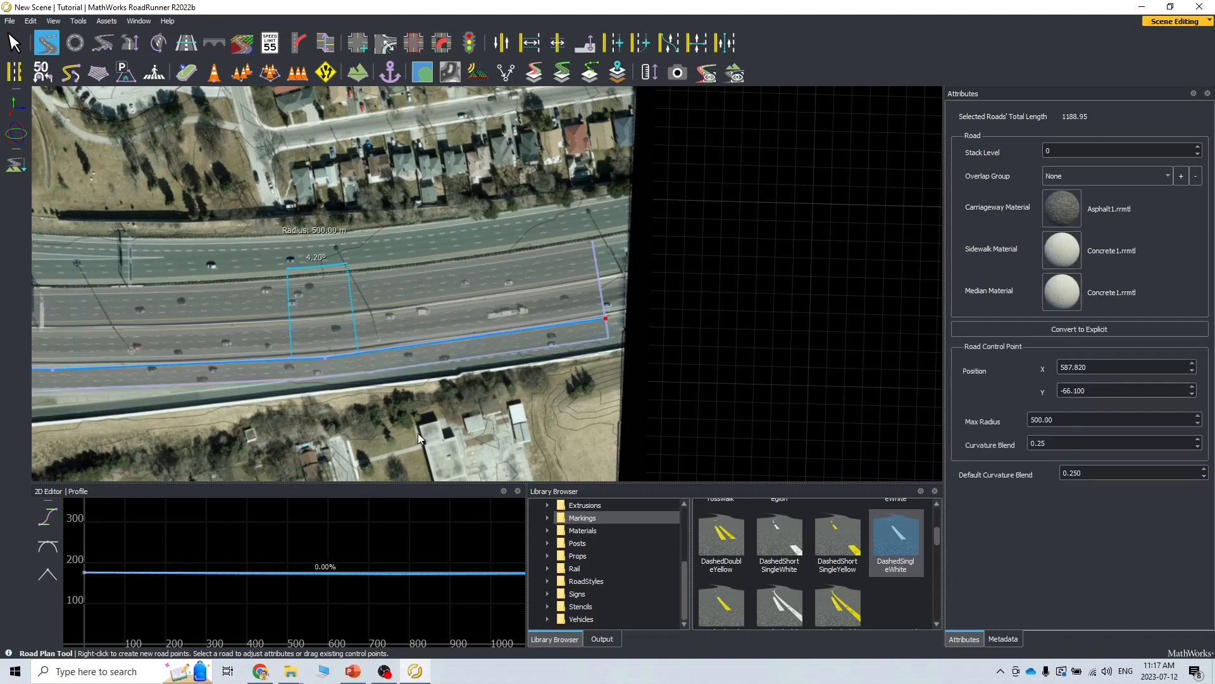
# Step: Delete the northern shoulder lane of the three-lane road at its western start
pyautogui.scroll(-4, 418, 433)
pyautogui.moveTo(417, 433); pyautogui.dragTo(1057, 277, button='middle')
pyautogui.keyDown('alt'); pyautogui.moveTo(204, 397); pyautogui.dragTo(333, 441, button='middle'); pyautogui.keyUp('alt')
pyautogui.keyDown('alt'); pyautogui.moveTo(152, 425); pyautogui.dragTo(162, 424); pyautogui.keyUp('alt')
pyautogui.keyDown('alt'); pyautogui.moveTo(162, 424); pyautogui.dragTo(341, 396, button='middle'); pyautogui.keyUp('alt')
pyautogui.keyDown('alt'); pyautogui.moveTo(38, 383); pyautogui.dragTo(320, 350, button='middle'); pyautogui.keyUp('alt')
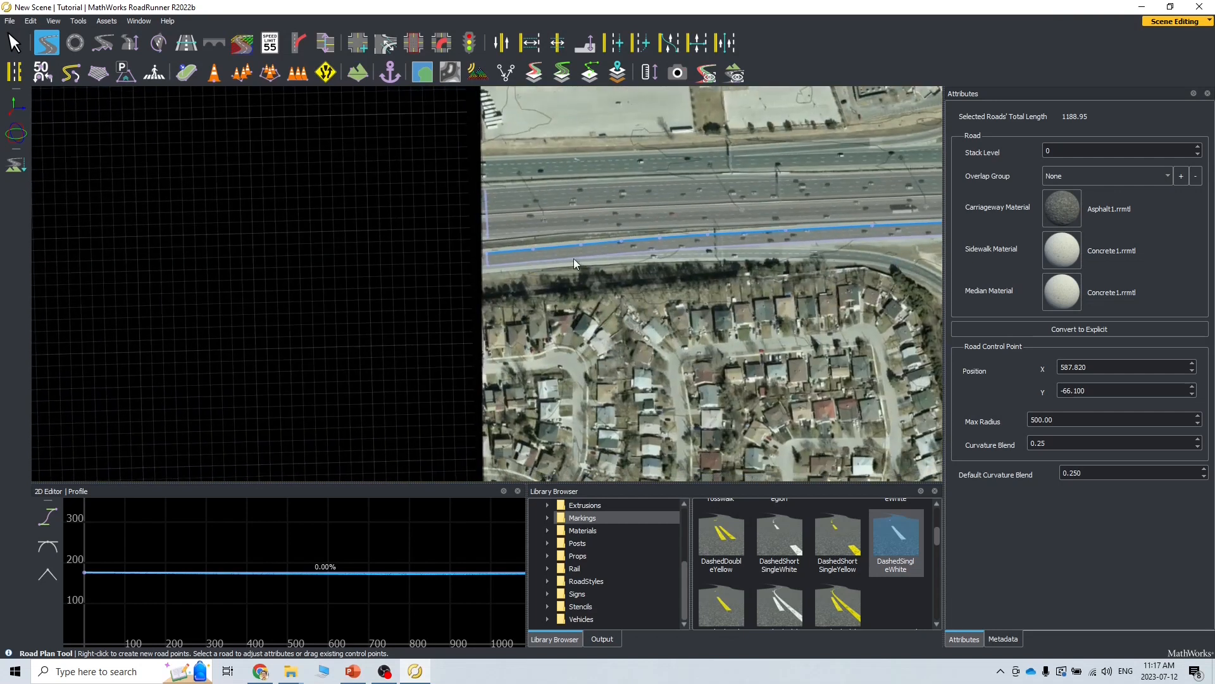
pyautogui.scroll(7, 558, 255)
pyautogui.scroll(3, 318, 302)
pyautogui.click(355, 387)
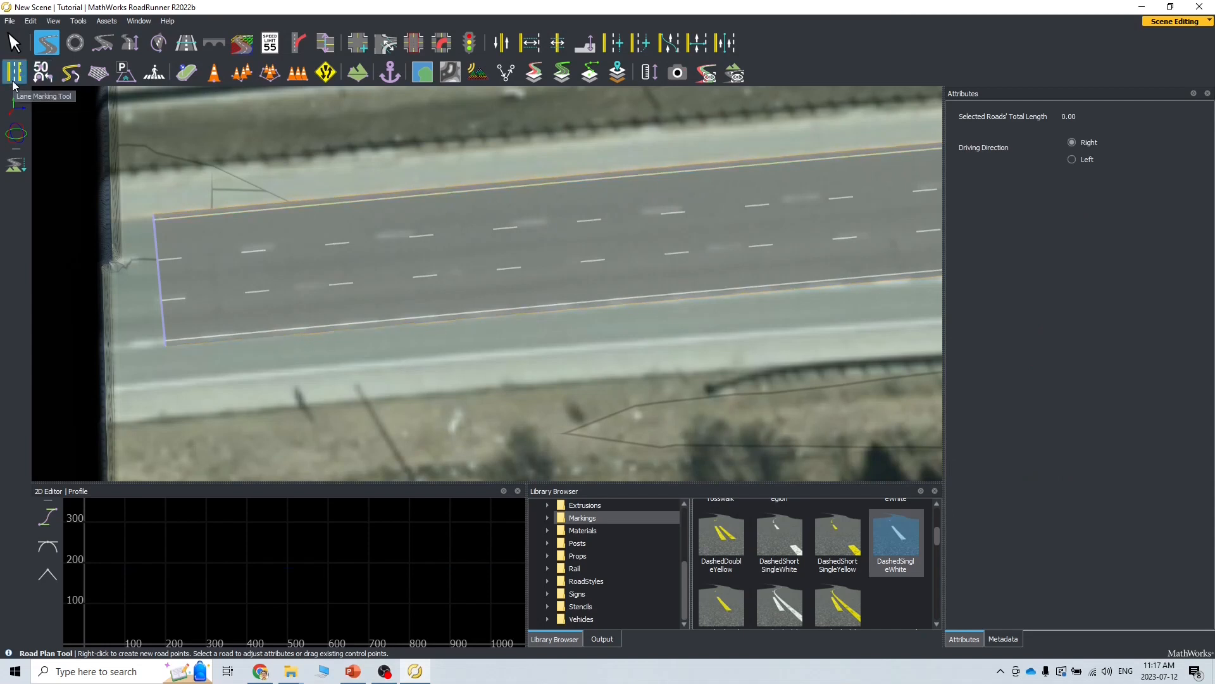
pyautogui.click(212, 210)
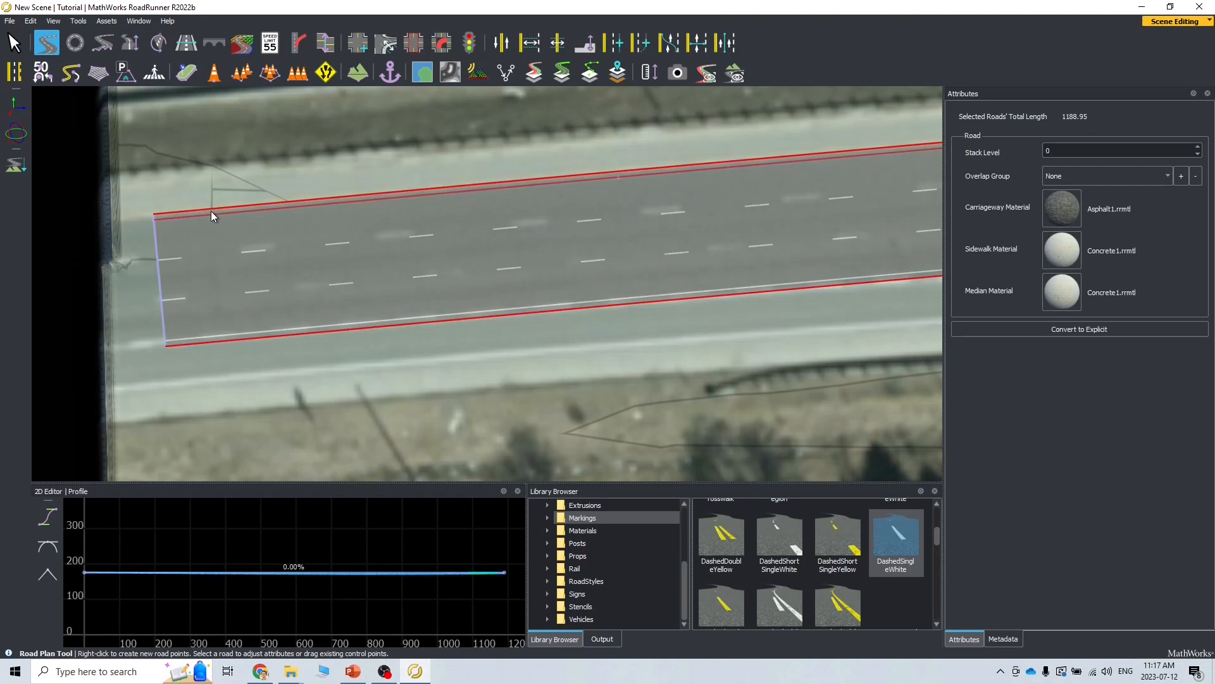
pyautogui.click(367, 376)
pyautogui.click(219, 216)
pyautogui.click(501, 42)
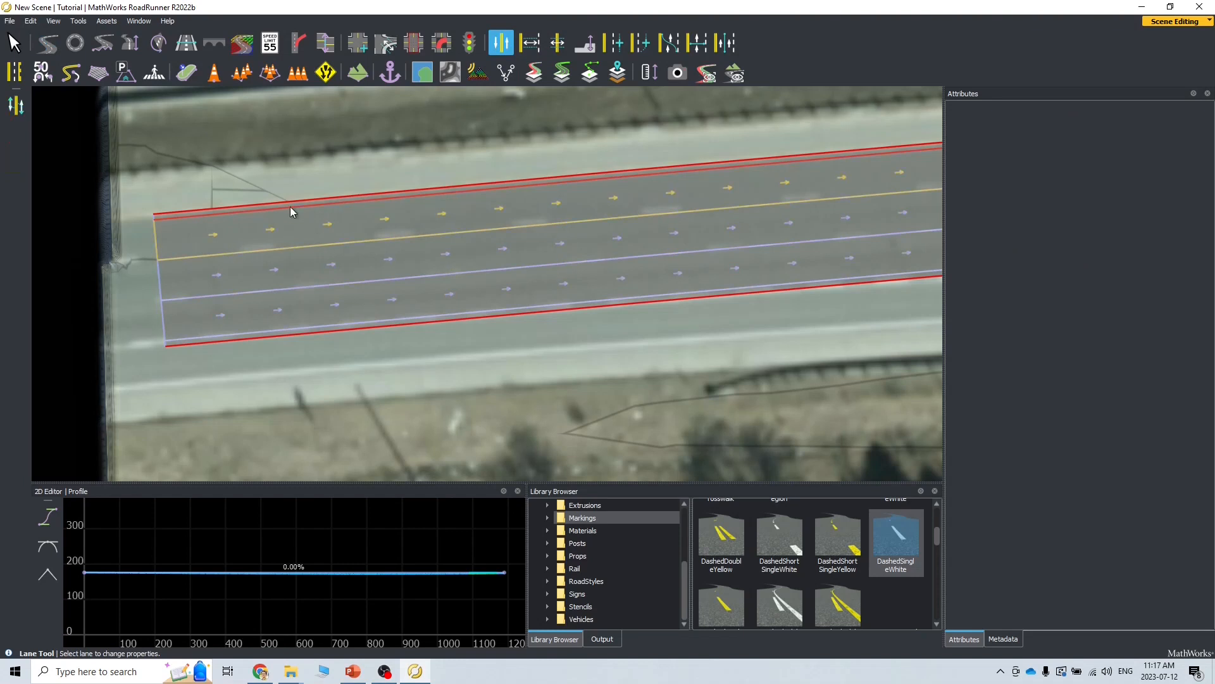
pyautogui.click(283, 203)
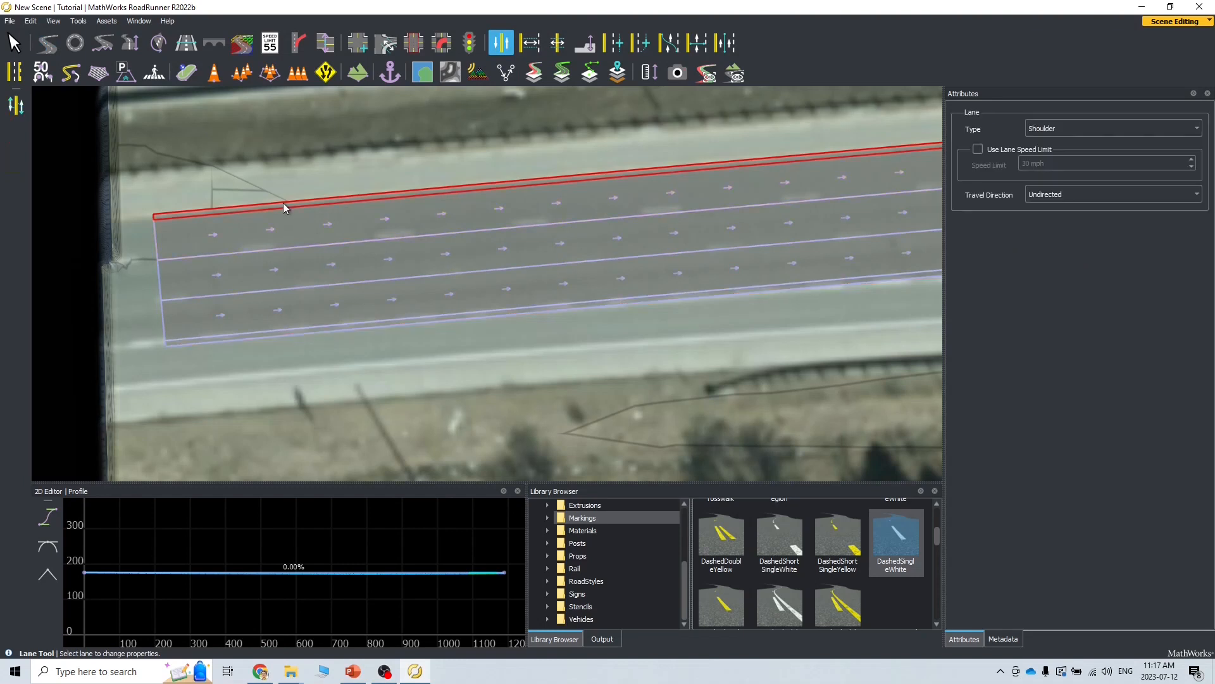
pyautogui.press('Delete')
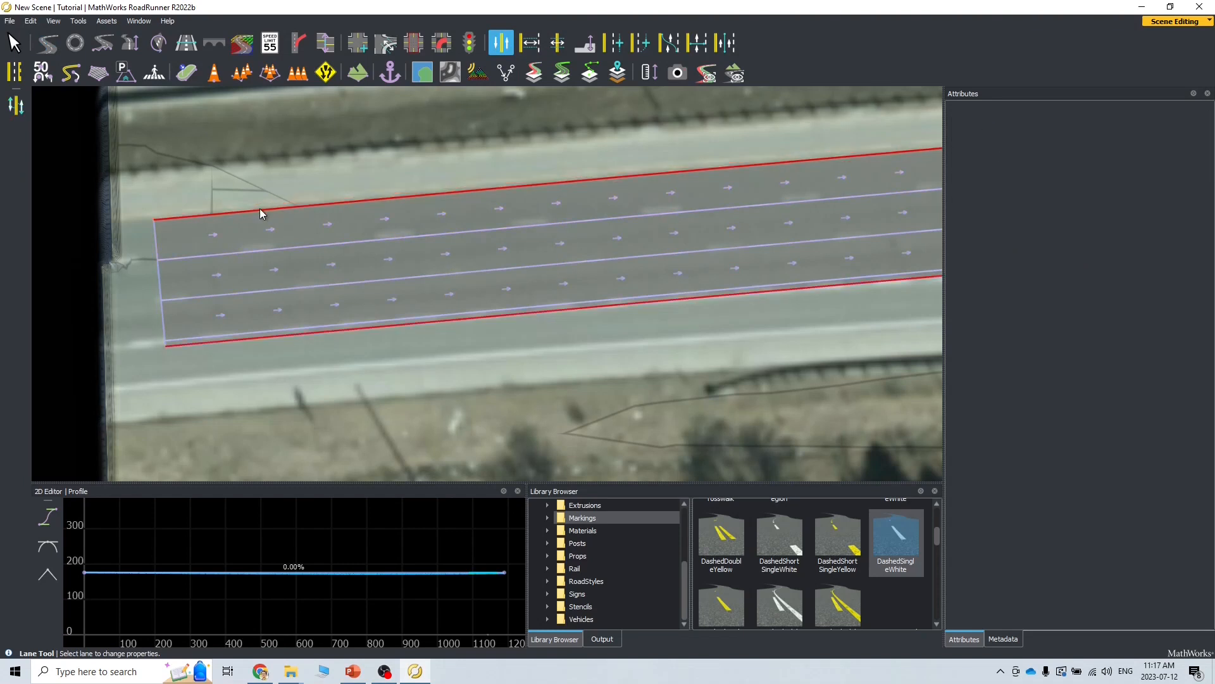
pyautogui.click(362, 382)
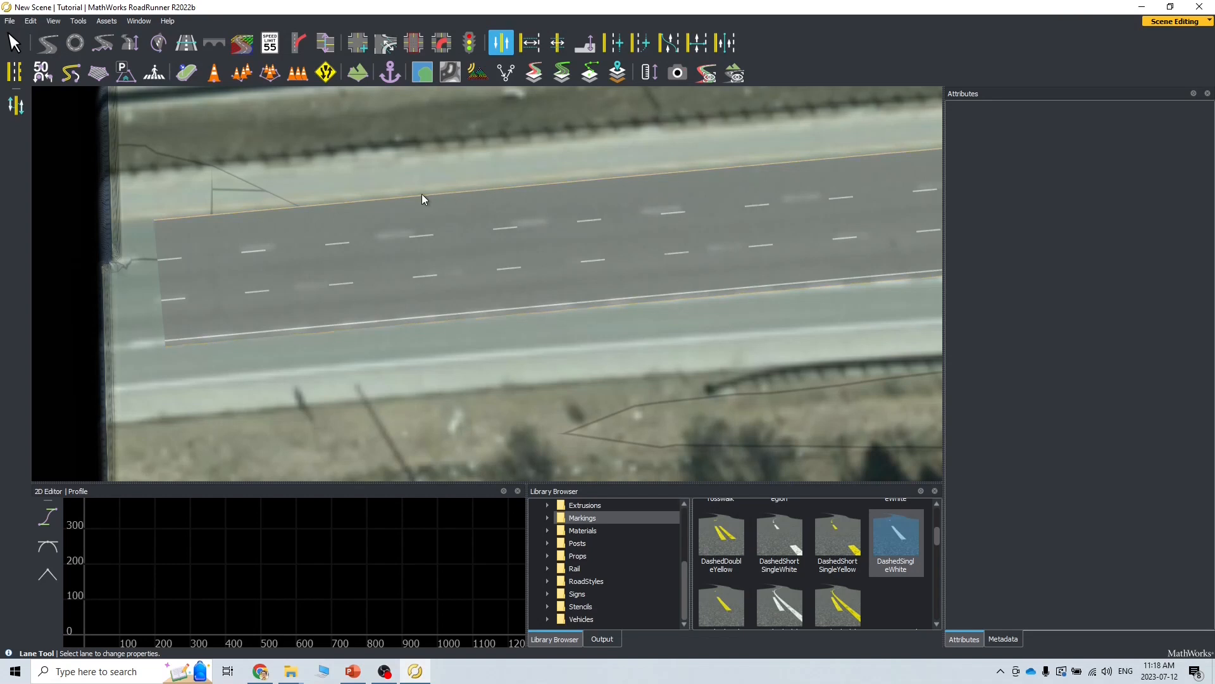
# Step: Replace the solid white line on the northern edge of the three-lane road with the SolidSingleYellow marking
pyautogui.click(20, 81)
pyautogui.click(230, 220)
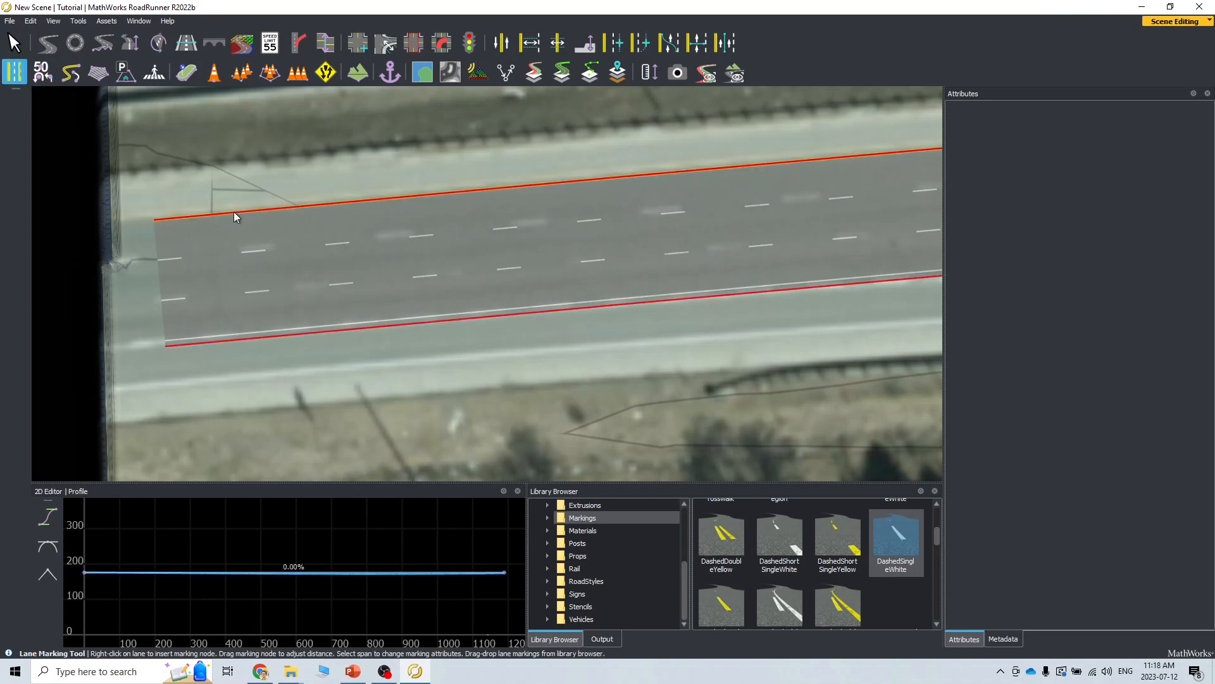
pyautogui.click(233, 213)
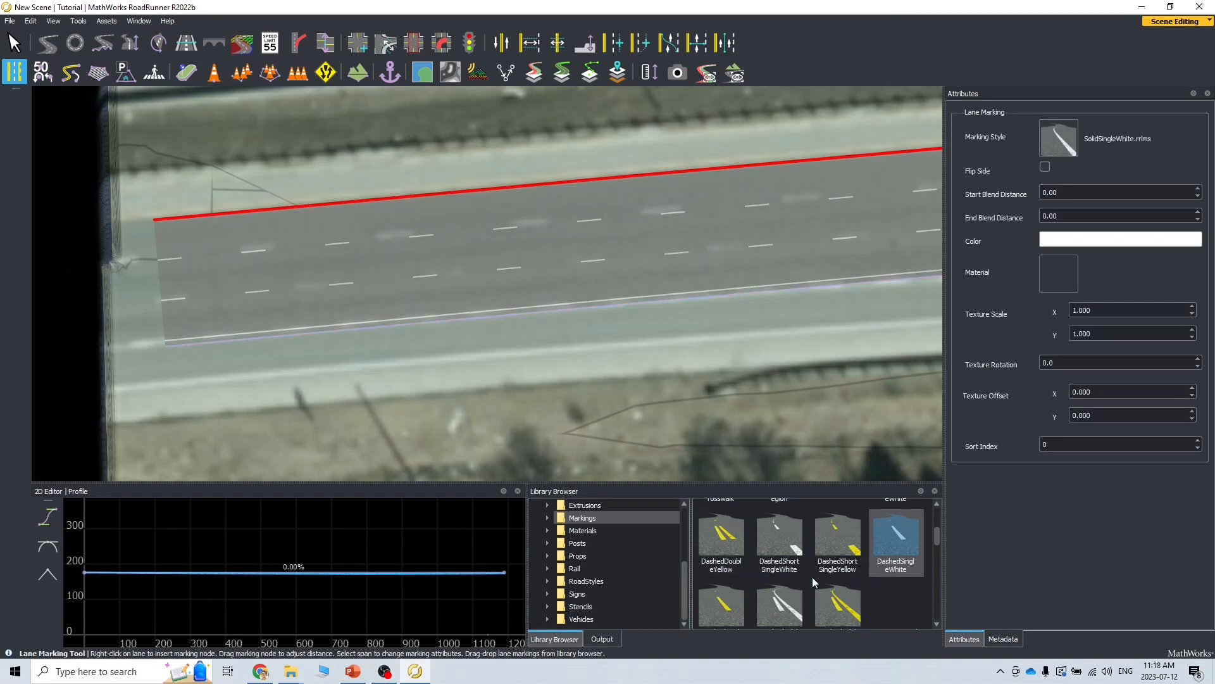
pyautogui.scroll(-5, 759, 549)
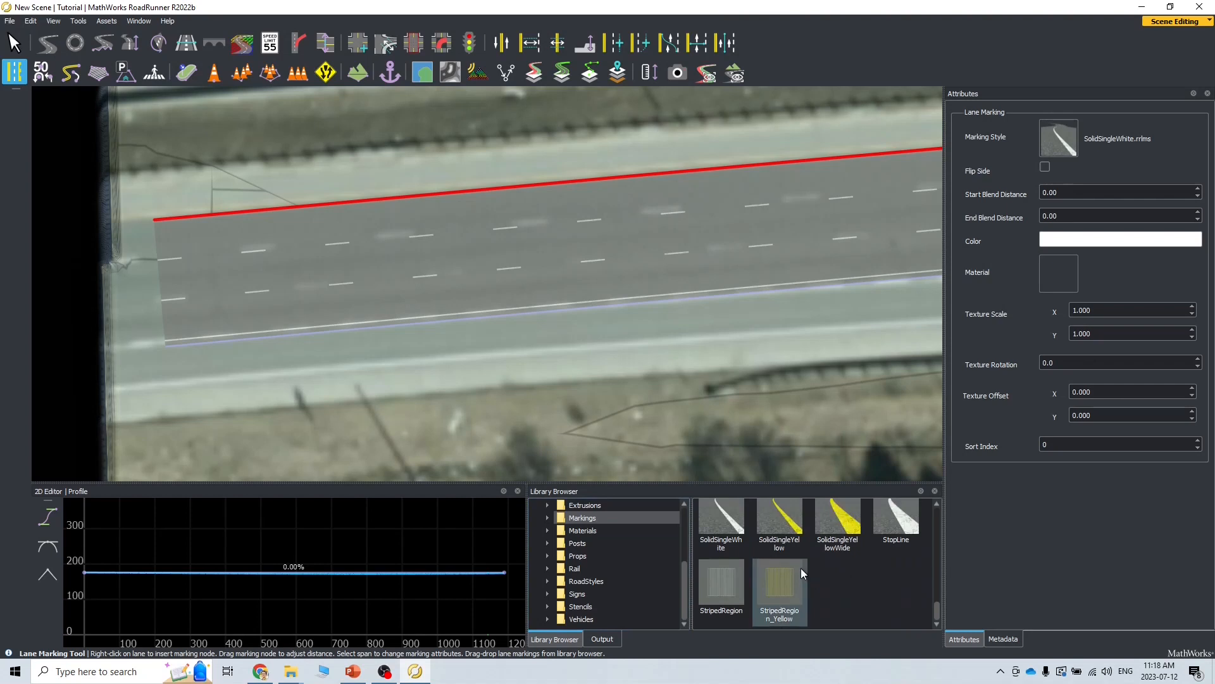
pyautogui.moveTo(795, 550); pyautogui.dragTo(199, 215)
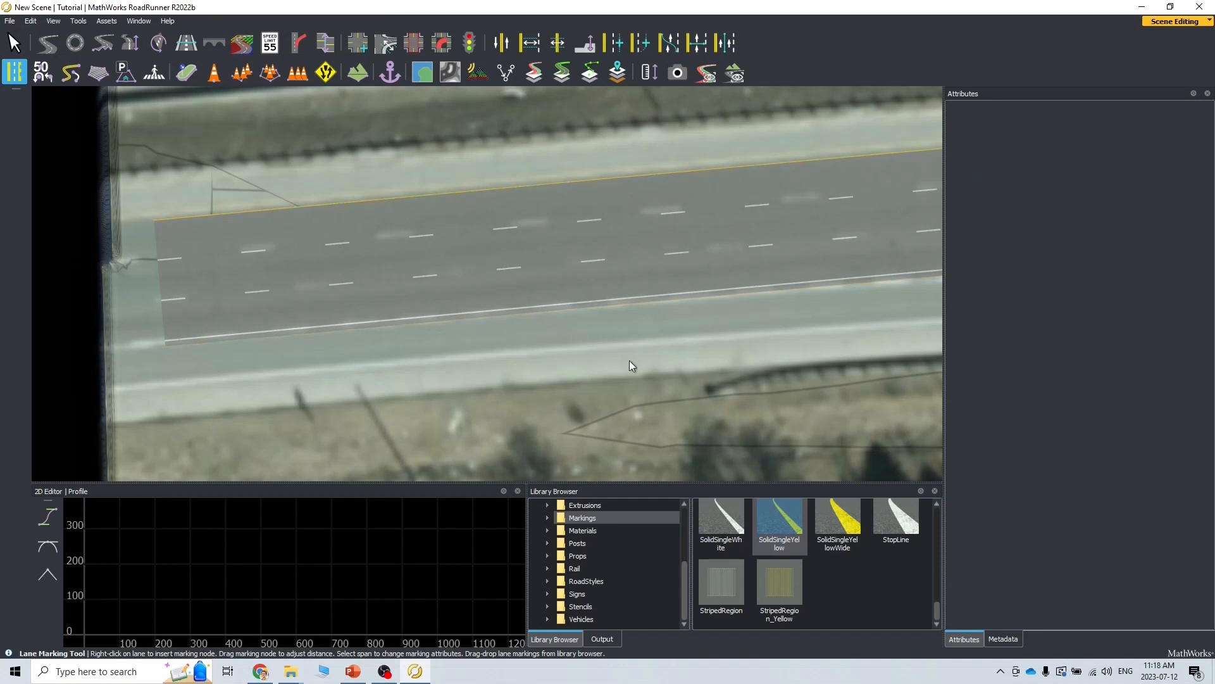
# Step: Inspect the finished three-lane road against the aerial image from its western start to the eastern edge and back
pyautogui.keyDown('alt'); pyautogui.moveTo(623, 374); pyautogui.dragTo(689, 338, button='middle'); pyautogui.keyUp('alt')
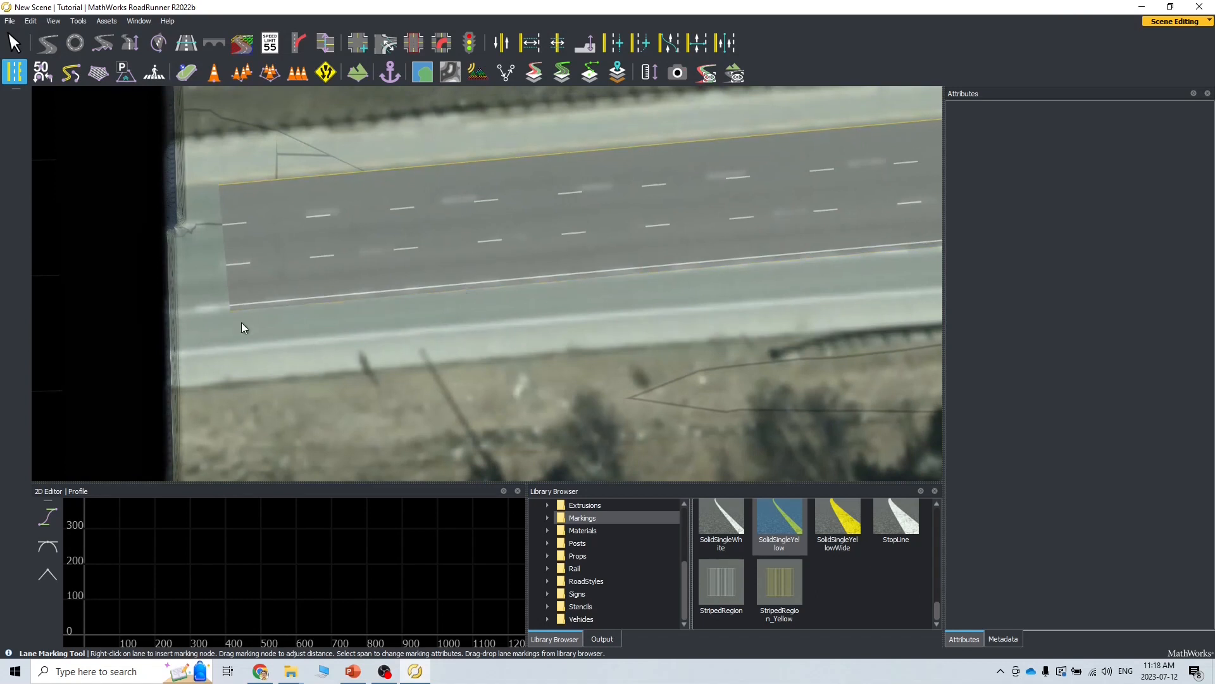
pyautogui.scroll(-3, 550, 339)
pyautogui.keyDown('alt'); pyautogui.moveTo(939, 326); pyautogui.dragTo(648, 348, button='middle'); pyautogui.keyUp('alt')
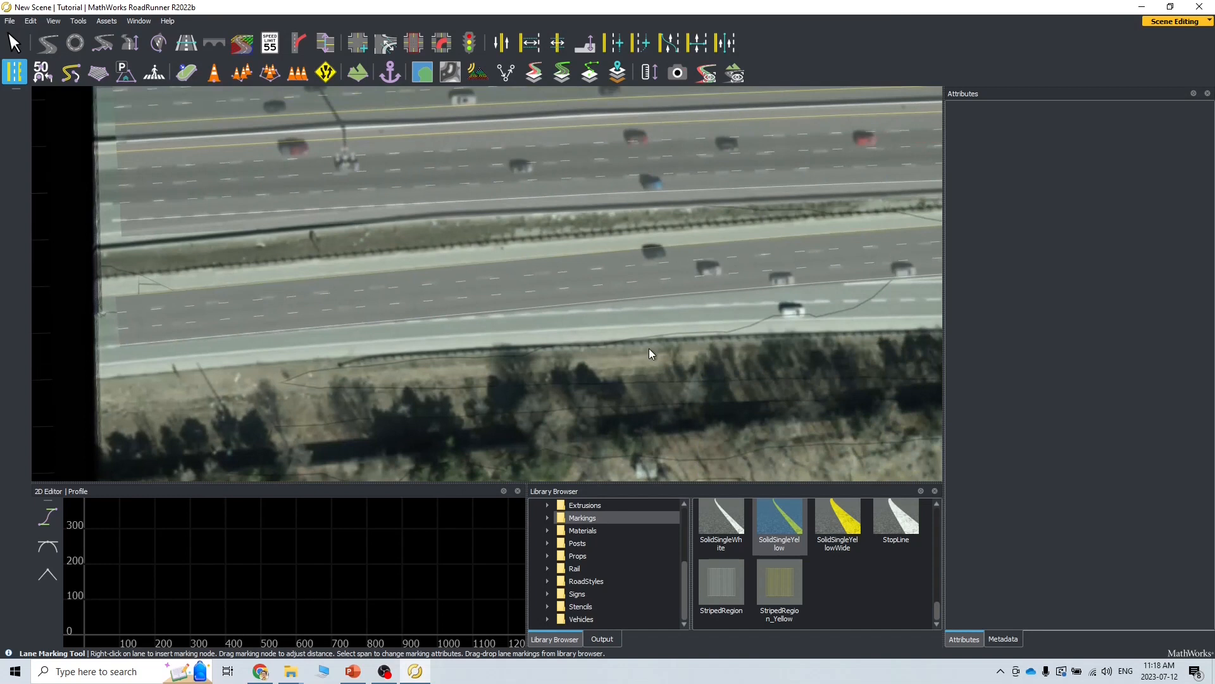
pyautogui.scroll(-5, 648, 360)
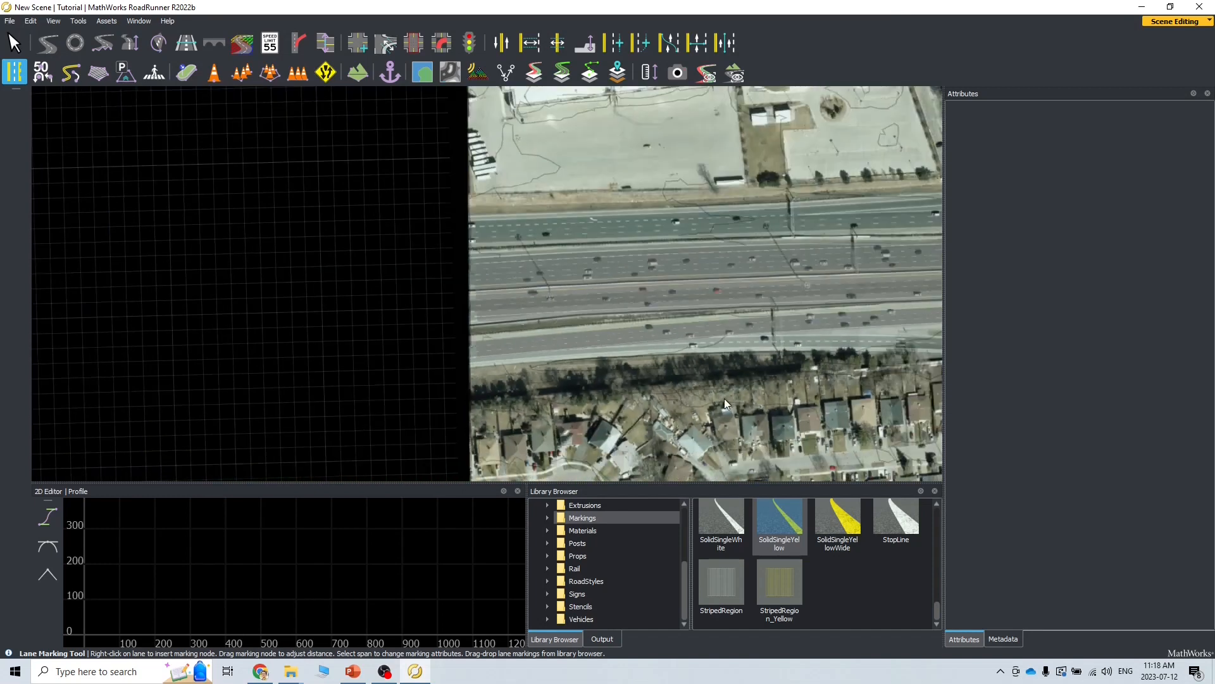
pyautogui.keyDown('alt'); pyautogui.moveTo(886, 354); pyautogui.dragTo(469, 368, button='middle'); pyautogui.keyUp('alt')
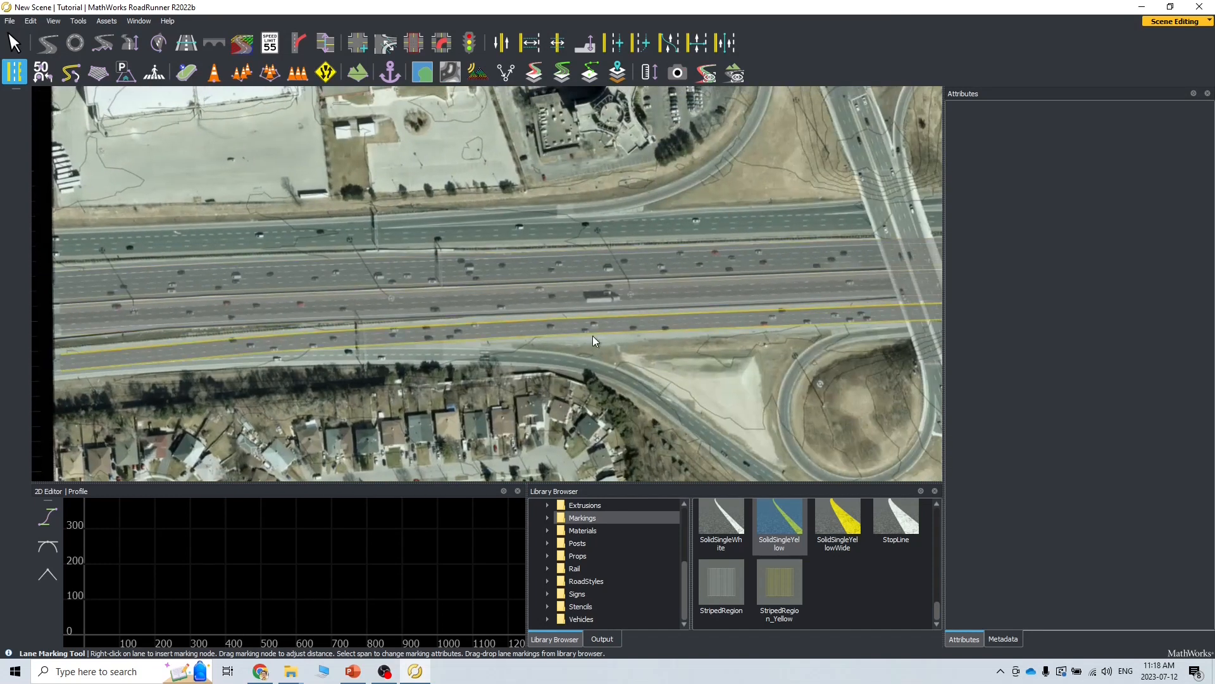
pyautogui.keyDown('alt'); pyautogui.moveTo(883, 278); pyautogui.dragTo(328, 313, button='middle'); pyautogui.keyUp('alt')
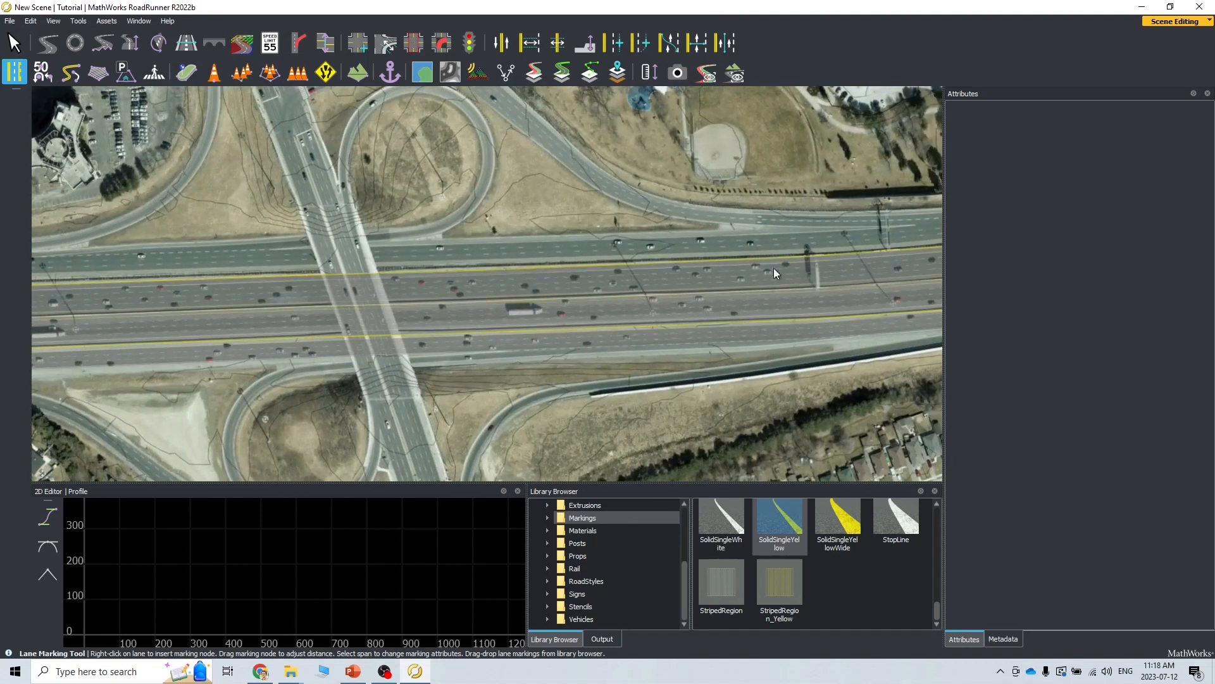
pyautogui.keyDown('alt'); pyautogui.moveTo(686, 409); pyautogui.dragTo(519, 417, button='middle'); pyautogui.keyUp('alt')
pyautogui.keyDown('alt'); pyautogui.moveTo(718, 400); pyautogui.dragTo(449, 434, button='middle'); pyautogui.keyUp('alt')
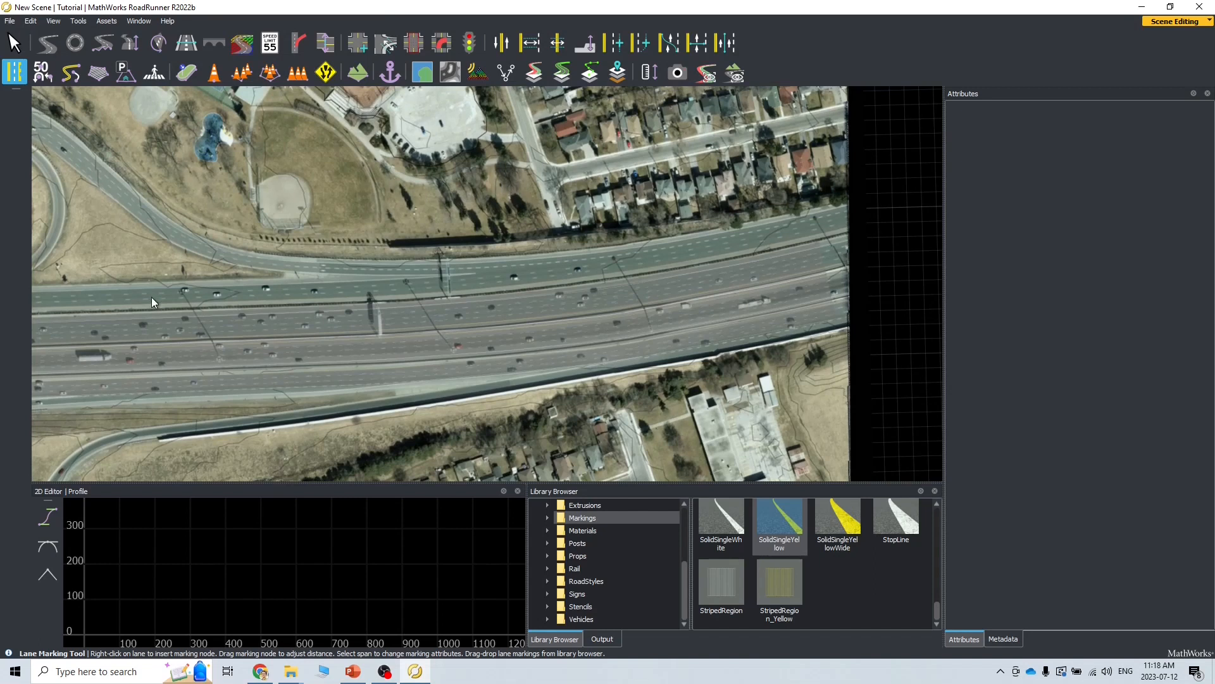
pyautogui.keyDown('alt'); pyautogui.moveTo(208, 363); pyautogui.dragTo(1135, 293, button='middle'); pyautogui.keyUp('alt')
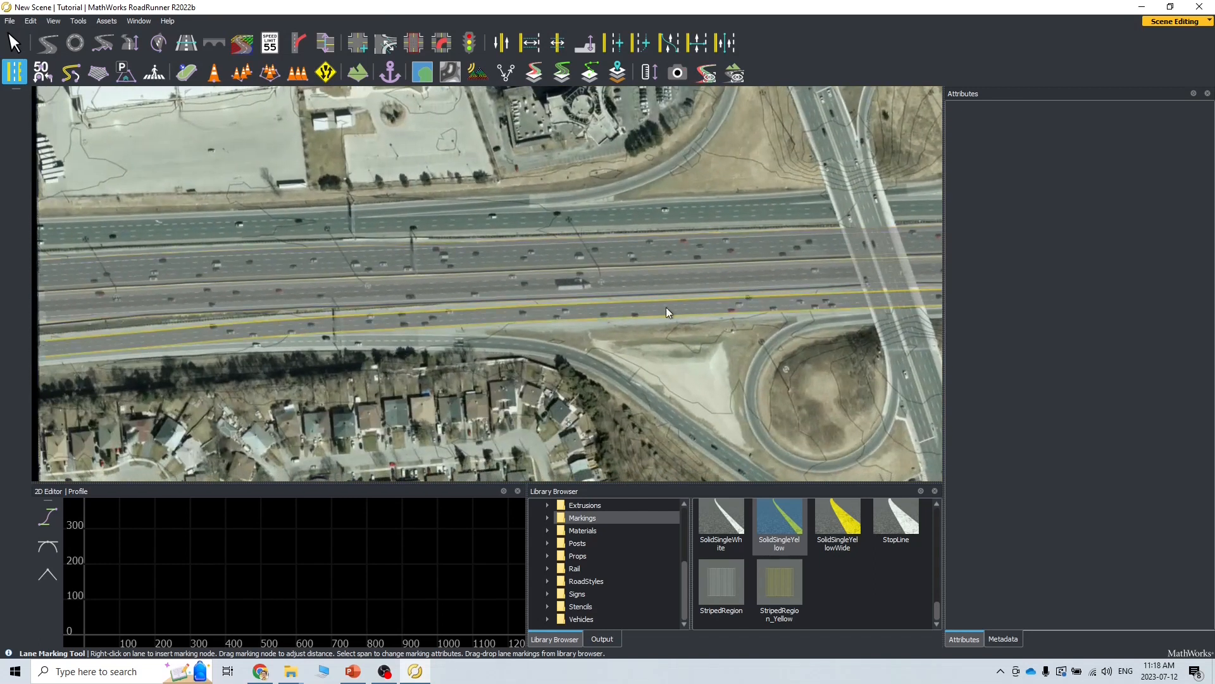
# Step: Select the central road north of the three-lane road and examine its lanes and markings against the aerial image
pyautogui.scroll(6, 523, 308)
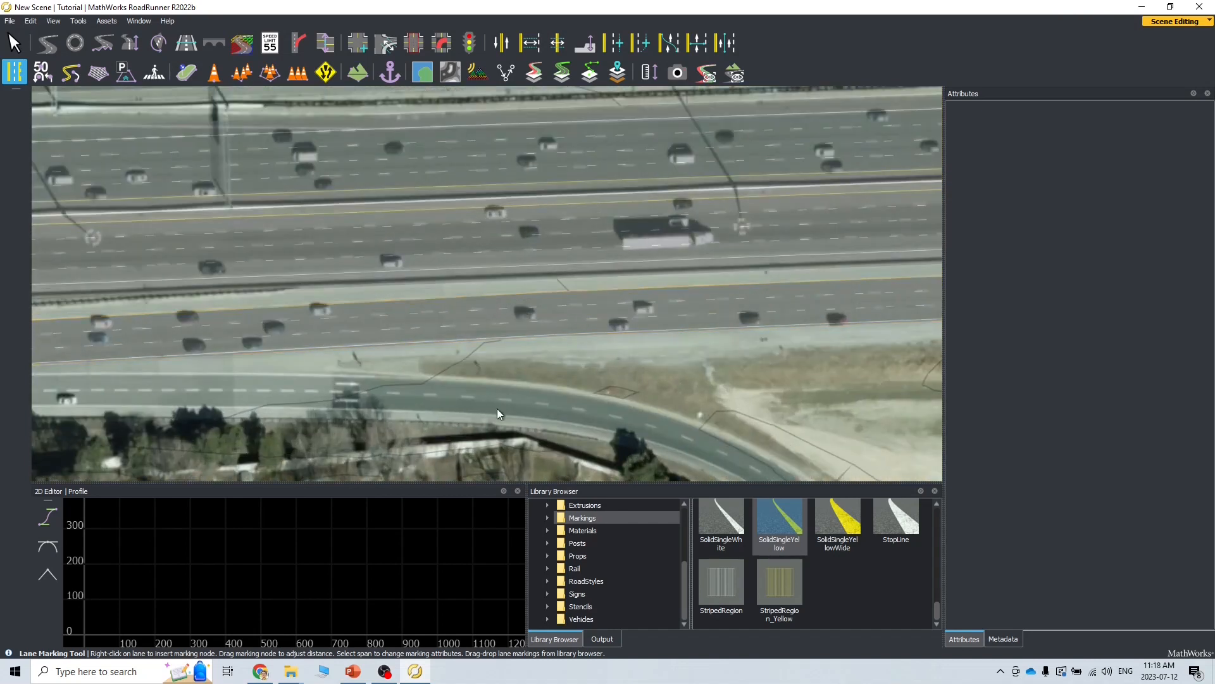
pyautogui.keyDown('alt'); pyautogui.moveTo(494, 436); pyautogui.dragTo(344, 404); pyautogui.keyUp('alt')
pyautogui.scroll(6, 478, 303)
pyautogui.click(478, 303)
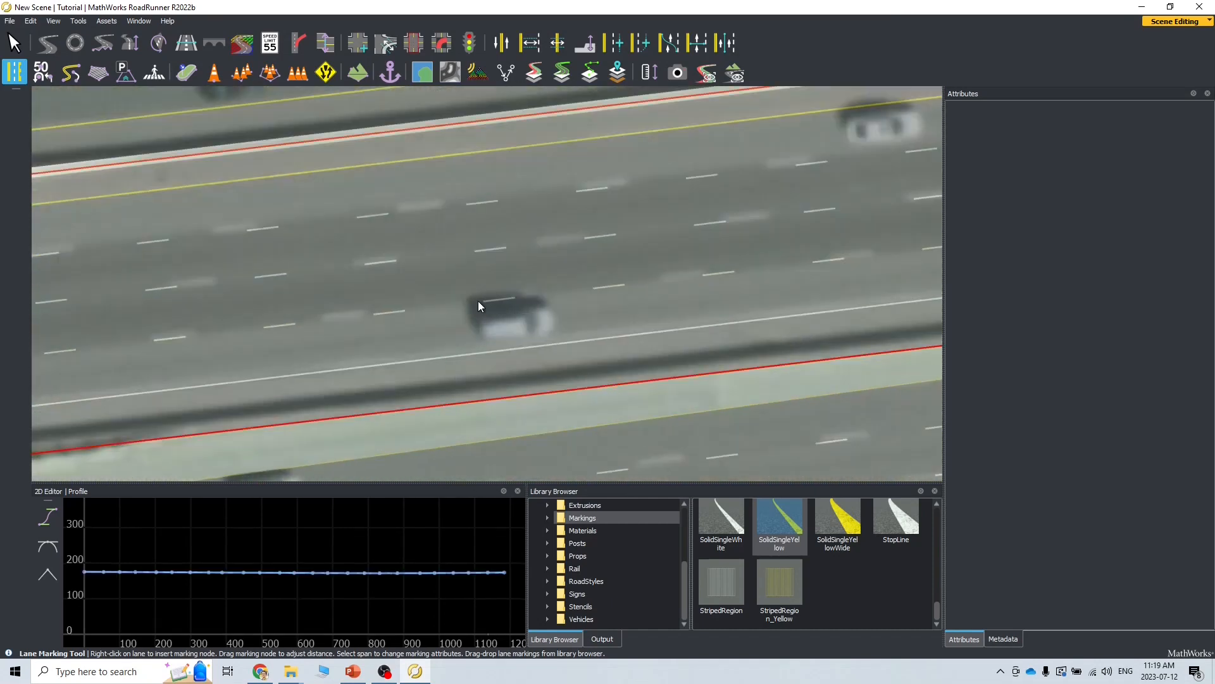
pyautogui.scroll(-10, 478, 306)
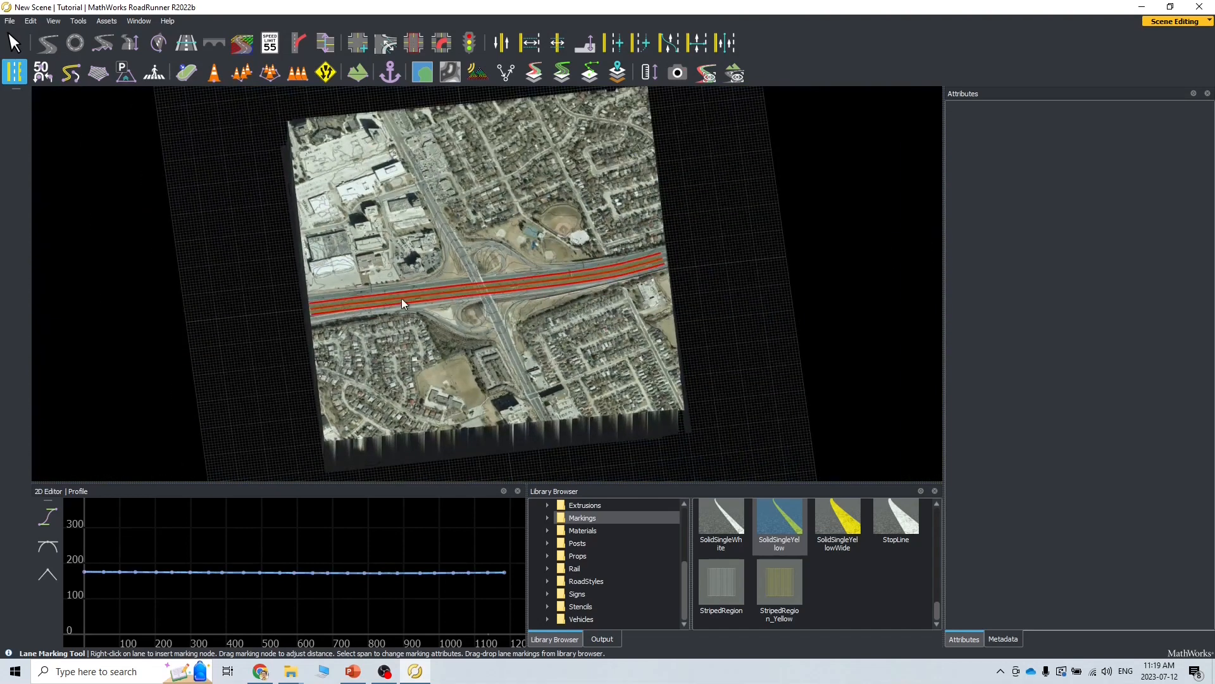
pyautogui.scroll(3, 410, 308)
pyautogui.scroll(6, 431, 291)
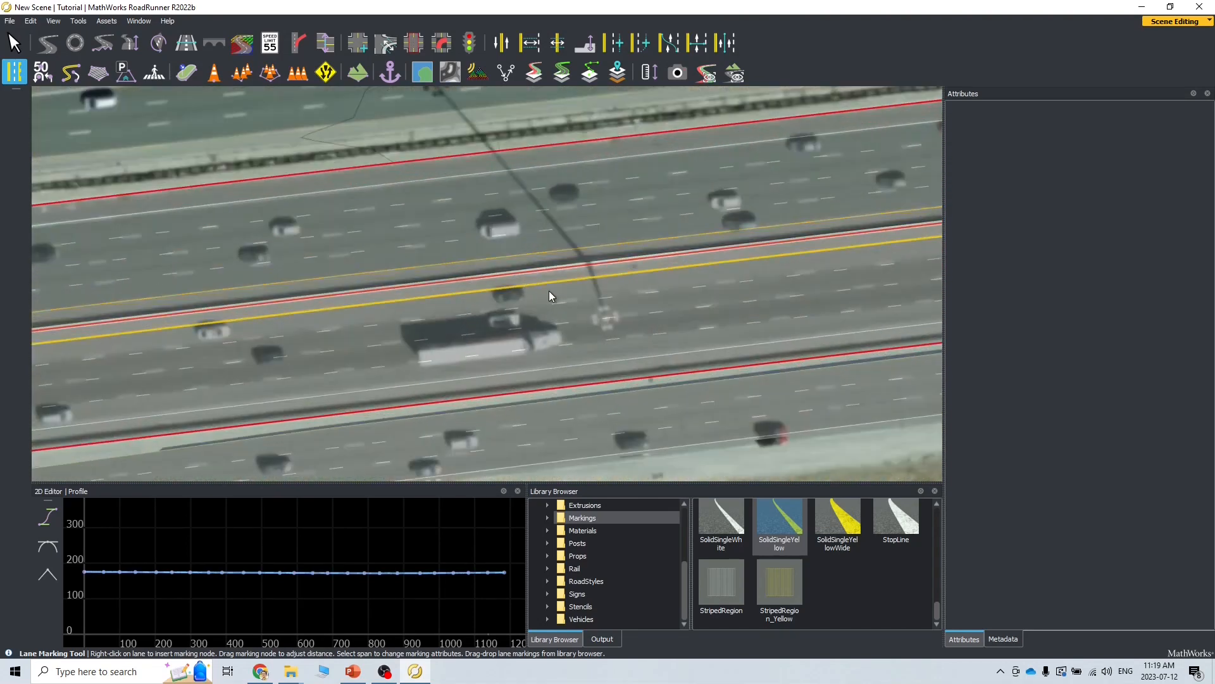
# Step: Inspect the finished highway carriageways and the ramp area along their southern side against the aerial image
pyautogui.moveTo(546, 302); pyautogui.dragTo(557, 300, button='right')
pyautogui.scroll(-5, 609, 252)
pyautogui.keyDown('alt'); pyautogui.moveTo(610, 252); pyautogui.dragTo(728, 193); pyautogui.keyUp('alt')
pyautogui.keyDown('alt'); pyautogui.moveTo(817, 196); pyautogui.dragTo(635, 265); pyautogui.keyUp('alt')
pyautogui.scroll(10, 476, 385)
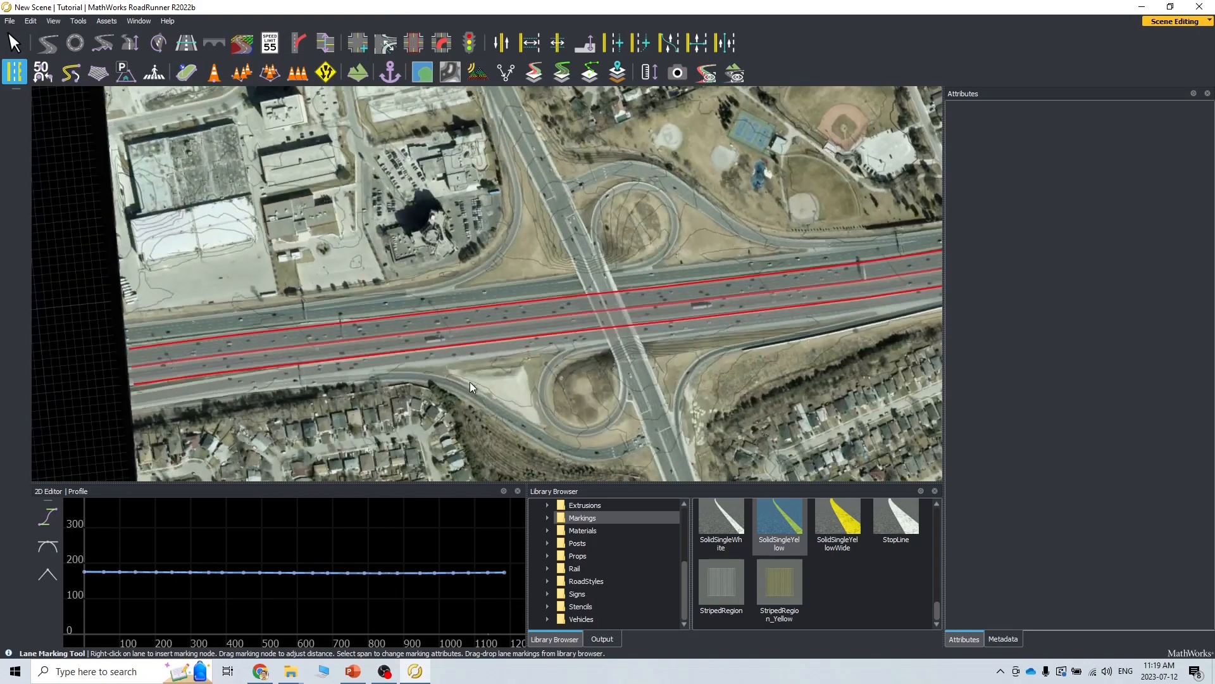
pyautogui.scroll(-10, 425, 399)
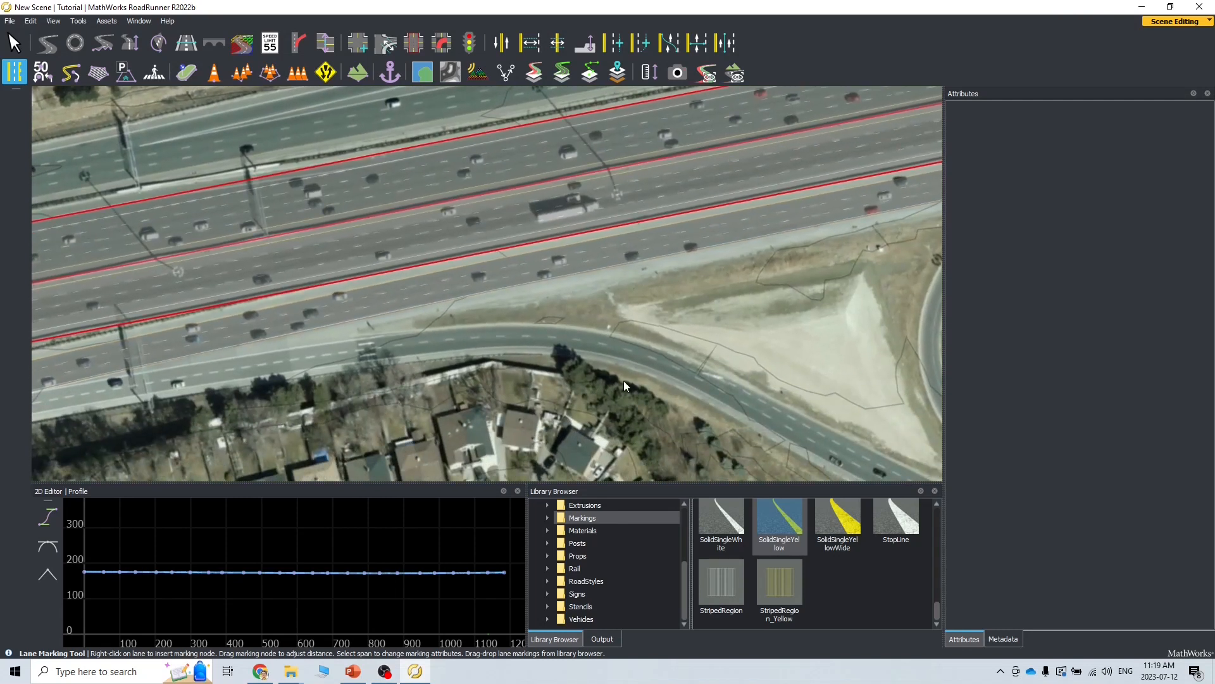
pyautogui.keyDown('alt'); pyautogui.moveTo(372, 421); pyautogui.dragTo(710, 360, button='middle'); pyautogui.keyUp('alt')
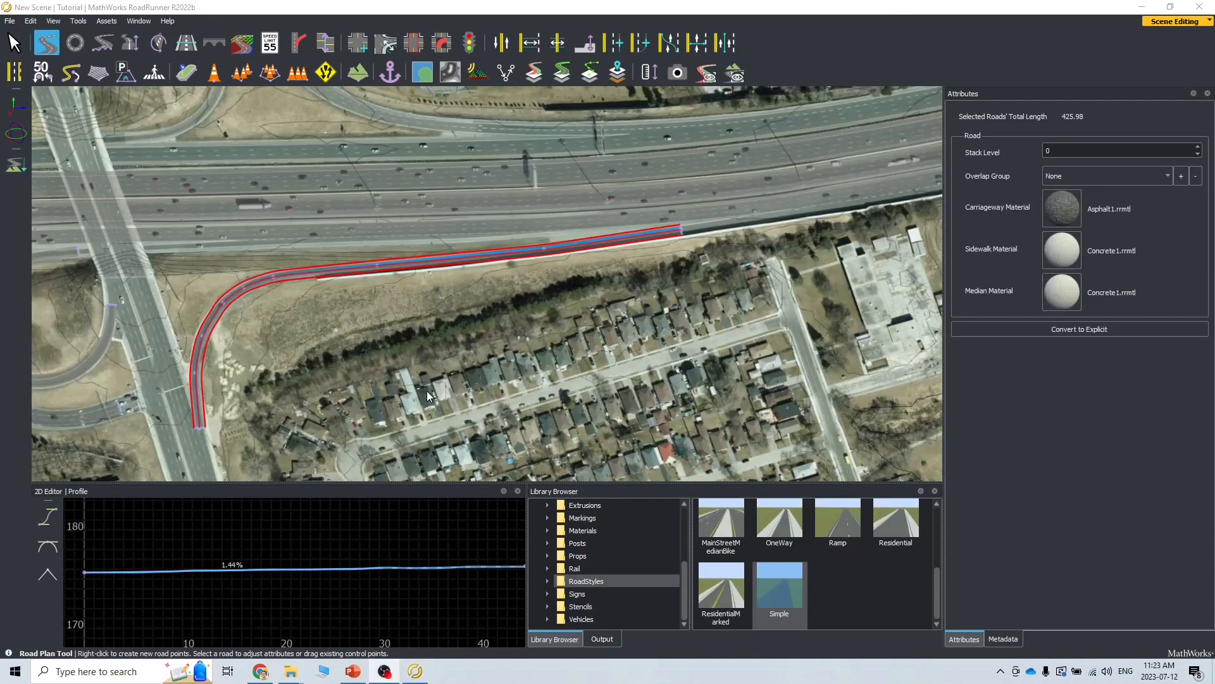
# Step: Deselect the southeastern ramp and examine how the ramps meet the crossing arterial road south of the highway
pyautogui.click(316, 332)
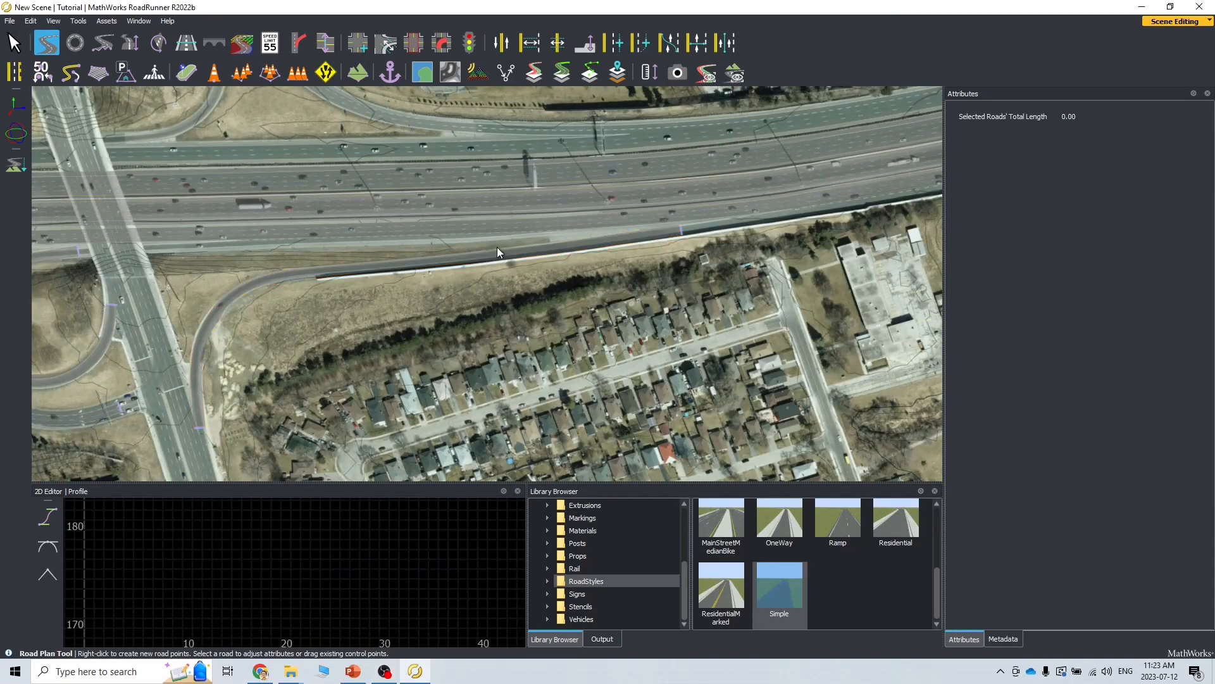
pyautogui.keyDown('alt'); pyautogui.moveTo(586, 246); pyautogui.dragTo(644, 248); pyautogui.keyUp('alt')
pyautogui.keyDown('alt'); pyautogui.moveTo(644, 248); pyautogui.dragTo(654, 189, button='middle'); pyautogui.keyUp('alt')
pyautogui.keyDown('alt'); pyautogui.moveTo(654, 189); pyautogui.dragTo(716, 188); pyautogui.keyUp('alt')
pyautogui.keyDown('alt'); pyautogui.moveTo(717, 189); pyautogui.dragTo(807, 114, button='middle'); pyautogui.keyUp('alt')
pyautogui.keyDown('alt'); pyautogui.moveTo(335, 444); pyautogui.dragTo(352, 434, button='middle'); pyautogui.keyUp('alt')
pyautogui.keyDown('alt'); pyautogui.moveTo(352, 435); pyautogui.dragTo(455, 435); pyautogui.keyUp('alt')
pyautogui.keyDown('alt'); pyautogui.moveTo(455, 435); pyautogui.dragTo(379, 385, button='middle'); pyautogui.keyUp('alt')
pyautogui.keyDown('alt'); pyautogui.moveTo(446, 421); pyautogui.dragTo(443, 422); pyautogui.keyUp('alt')
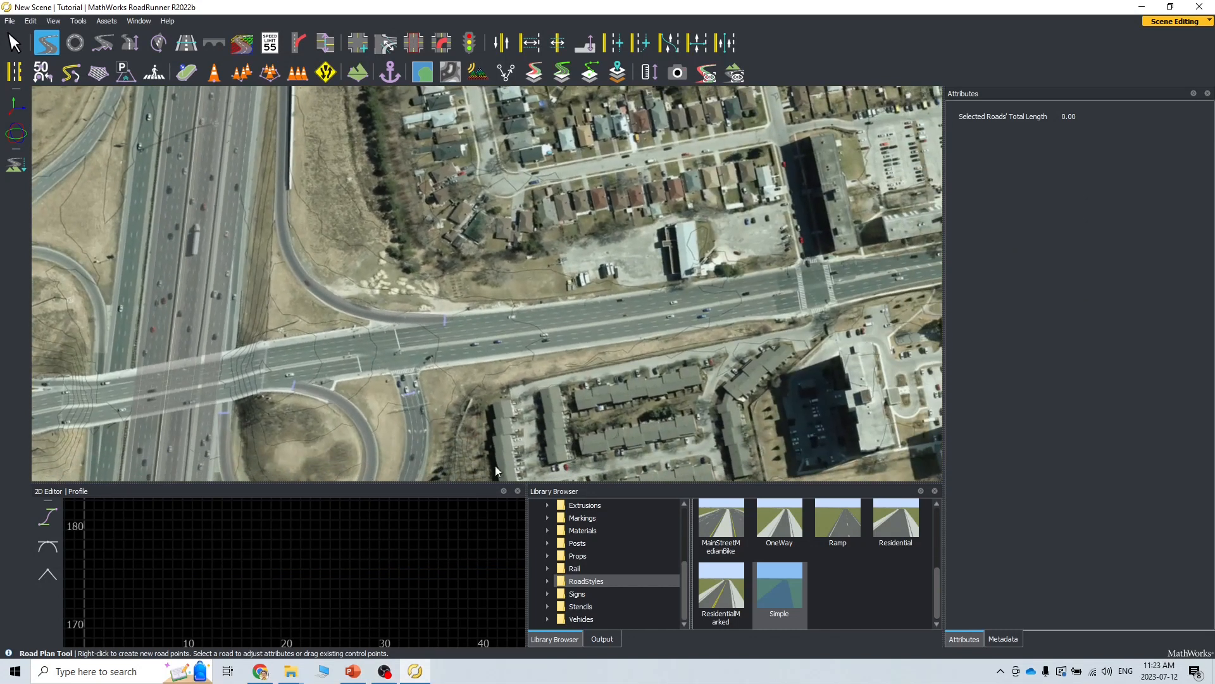
pyautogui.scroll(2, 656, 324)
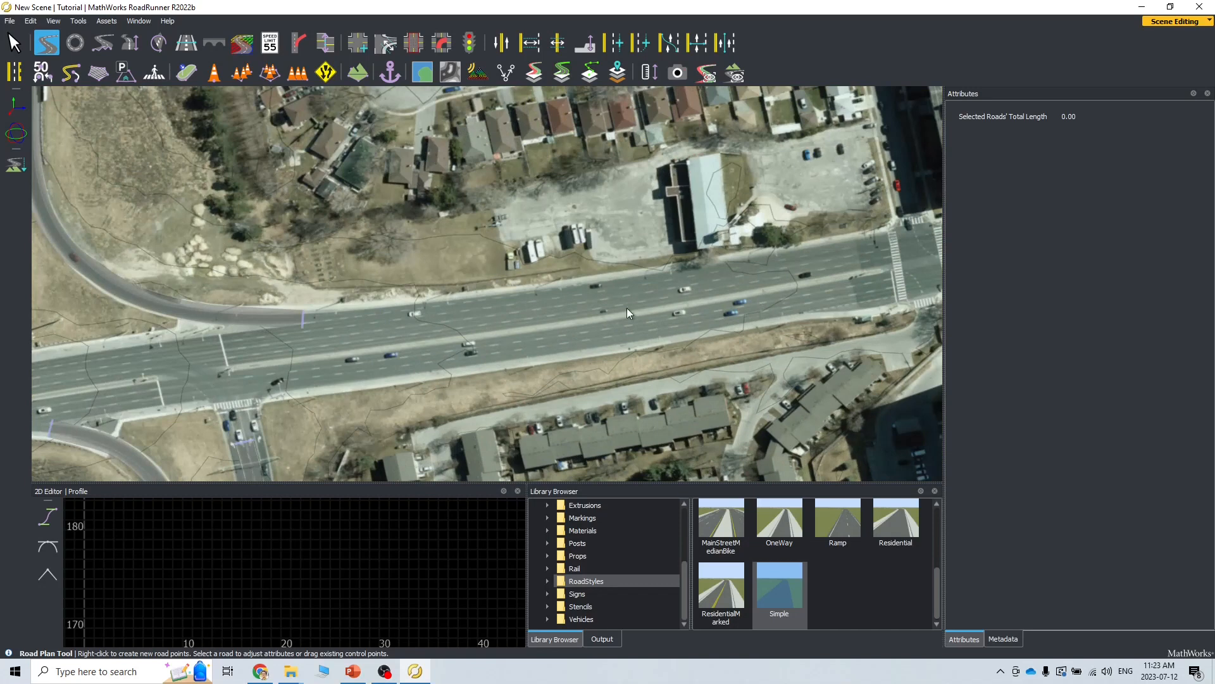
pyautogui.scroll(-3, 454, 395)
pyautogui.keyDown('alt'); pyautogui.moveTo(440, 404); pyautogui.dragTo(228, 403); pyautogui.keyUp('alt')
pyautogui.keyDown('alt'); pyautogui.moveTo(227, 404); pyautogui.dragTo(247, 430, button='middle'); pyautogui.keyUp('alt')
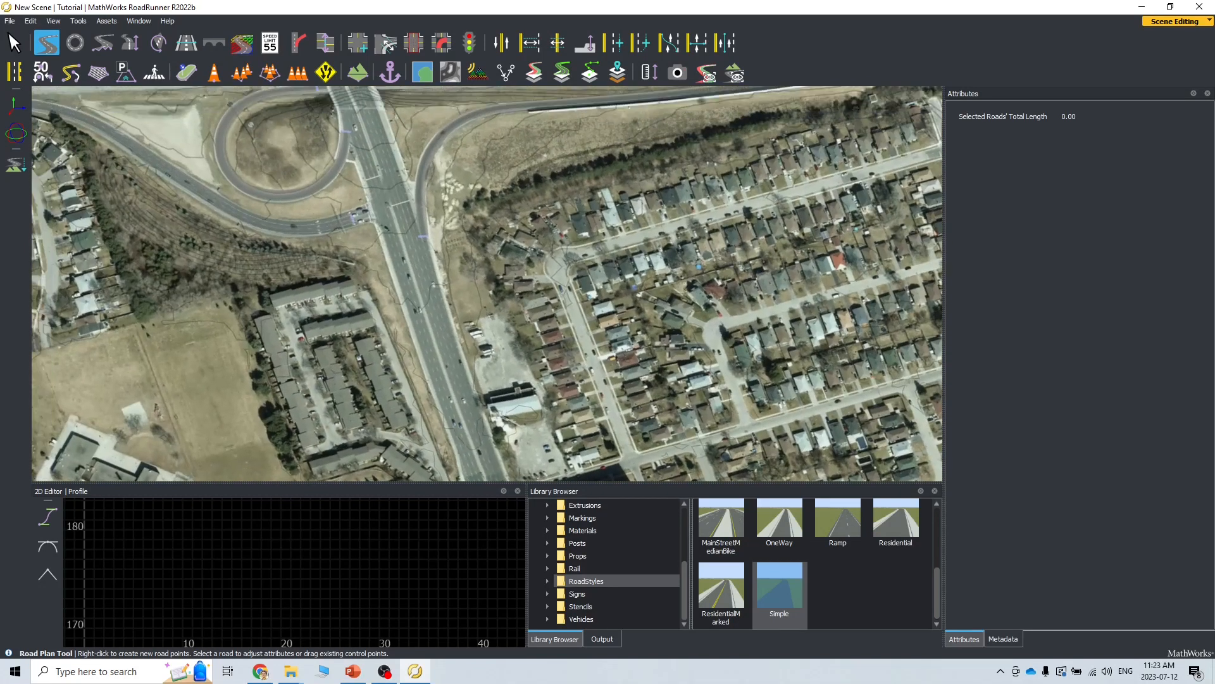
pyautogui.keyDown('alt'); pyautogui.moveTo(278, 183); pyautogui.dragTo(505, 340, button='middle'); pyautogui.keyUp('alt')
pyautogui.keyDown('alt'); pyautogui.moveTo(504, 340); pyautogui.dragTo(688, 318); pyautogui.keyUp('alt')
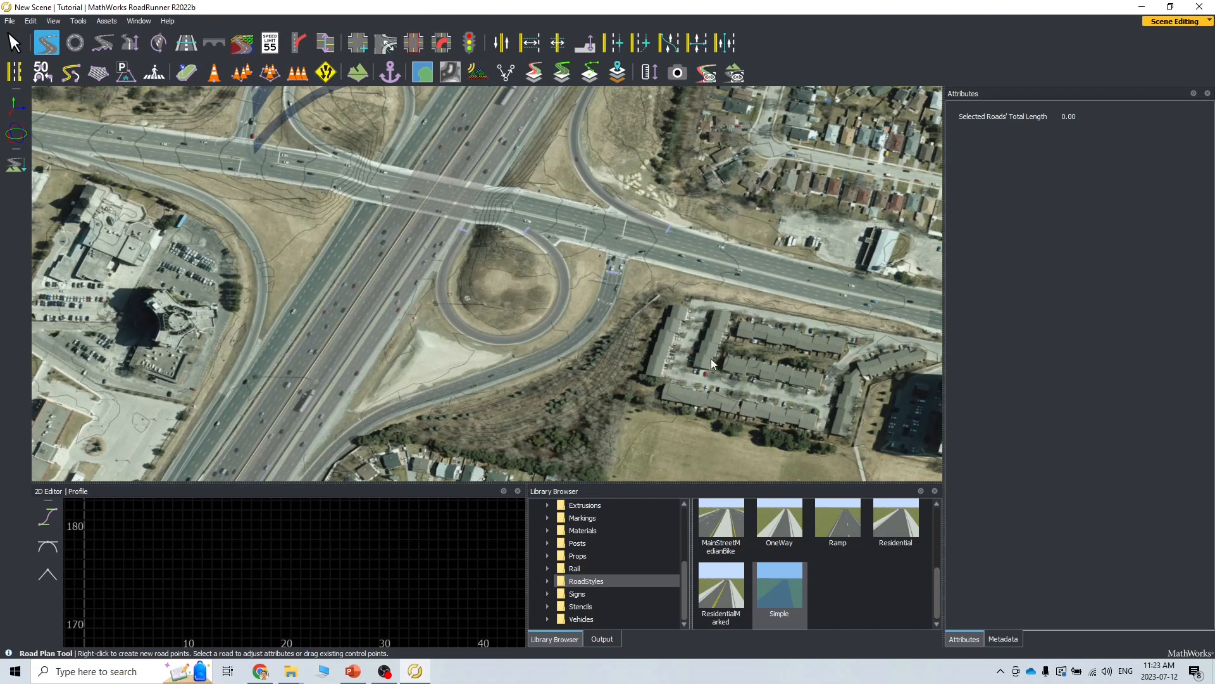
pyautogui.scroll(2, 682, 236)
pyautogui.keyDown('alt'); pyautogui.moveTo(682, 237); pyautogui.dragTo(637, 309, button='middle'); pyautogui.keyUp('alt')
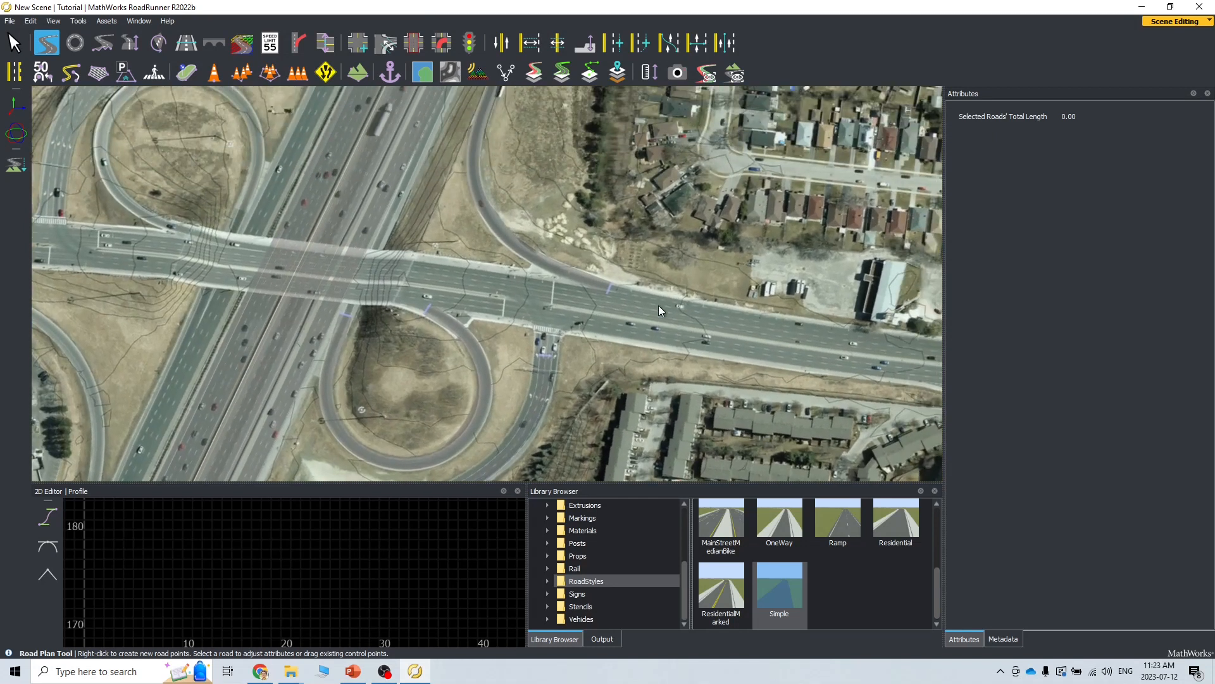
pyautogui.keyDown('alt'); pyautogui.moveTo(637, 309); pyautogui.dragTo(658, 305); pyautogui.keyUp('alt')
pyautogui.moveTo(658, 305); pyautogui.dragTo(454, 310, button='middle')
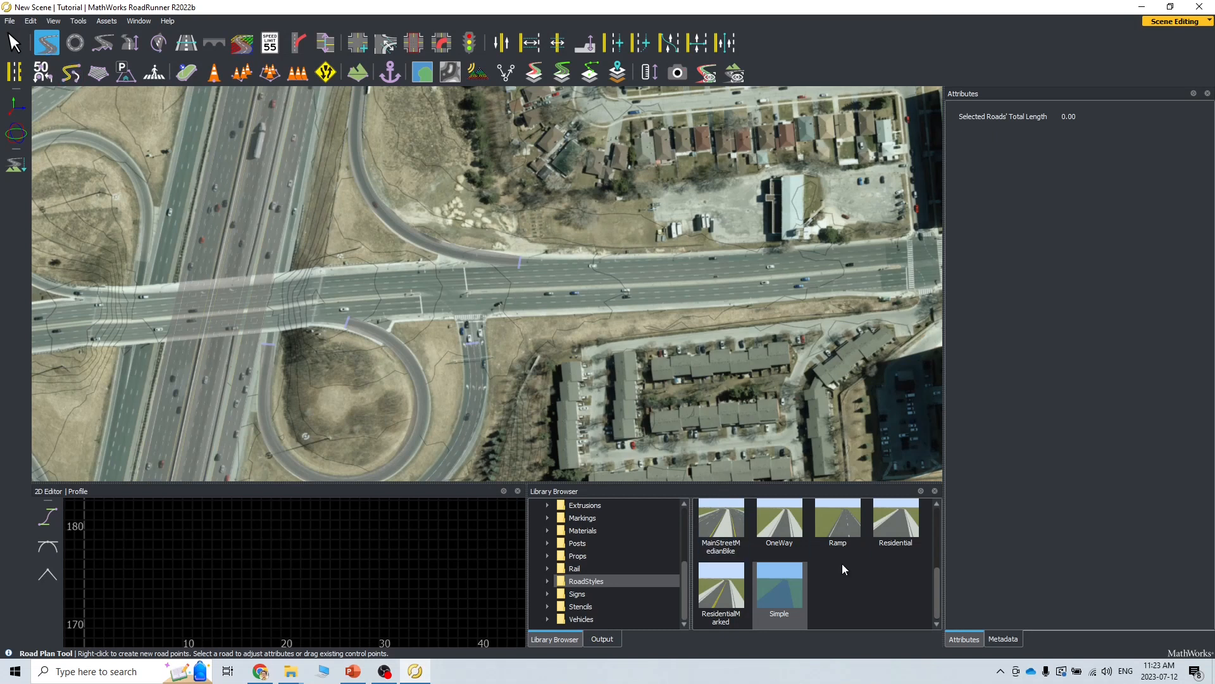
# Step: Compare the available road styles with the arterial's divided layout and choose the MainStreetMedian style
pyautogui.scroll(3, 841, 576)
pyautogui.scroll(2, 619, 231)
pyautogui.scroll(3, 623, 240)
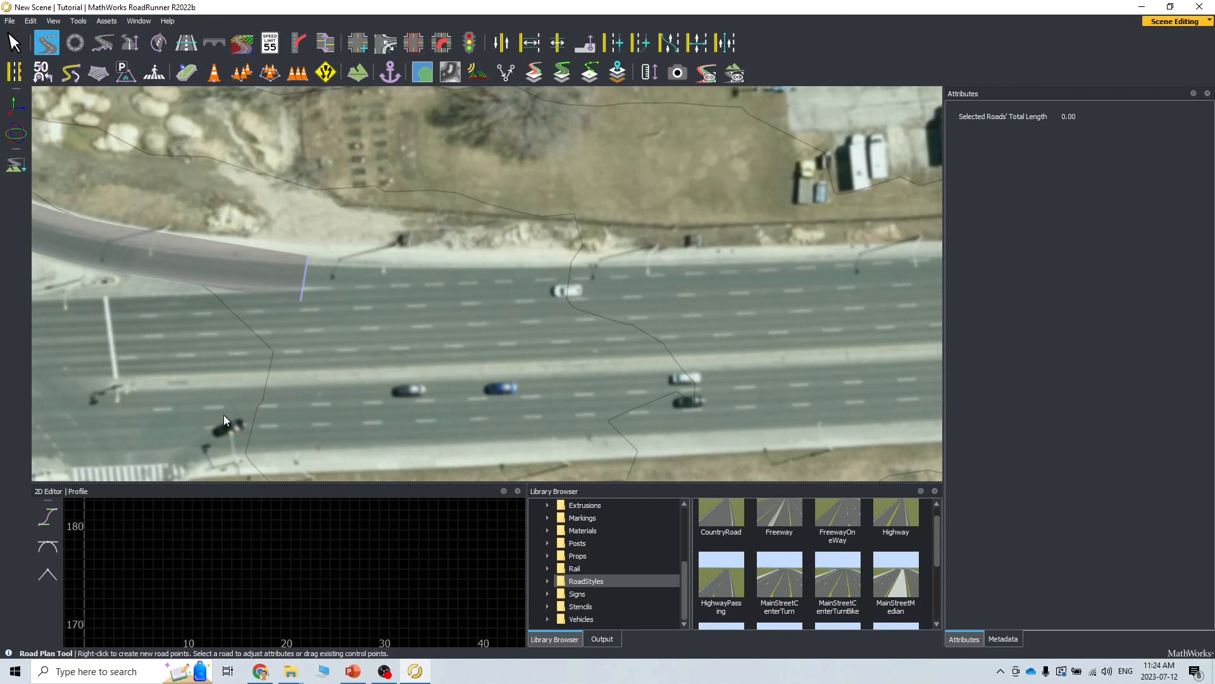
pyautogui.scroll(1, 816, 564)
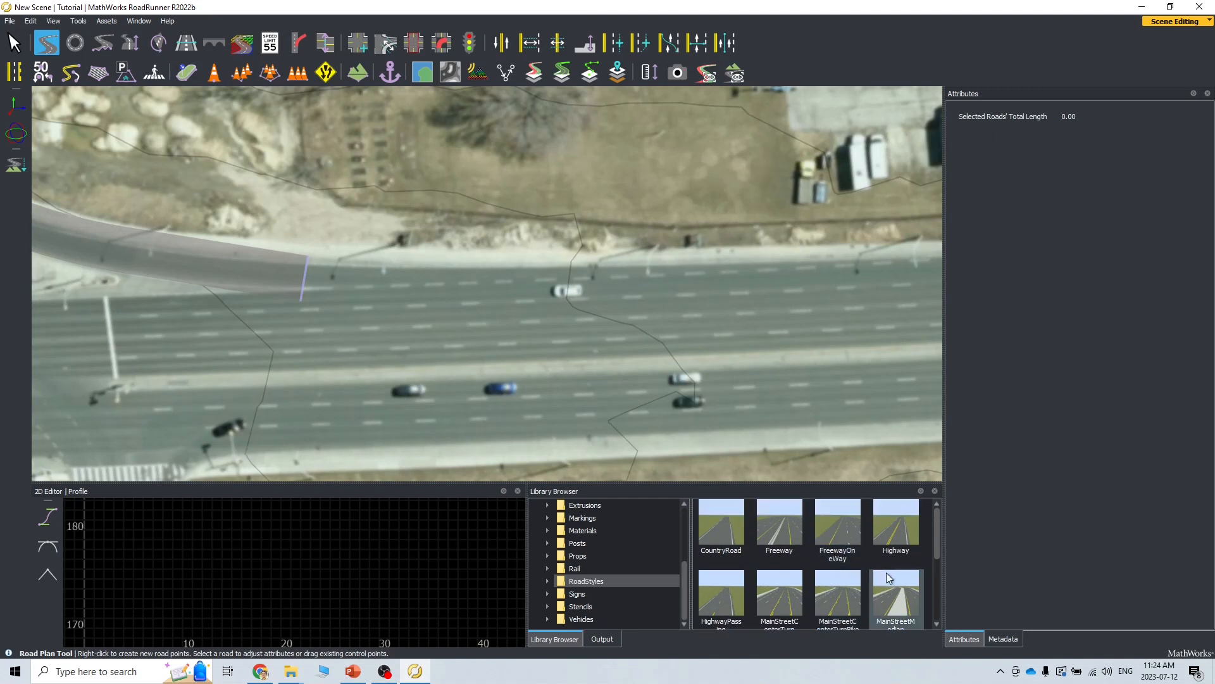
pyautogui.click(902, 591)
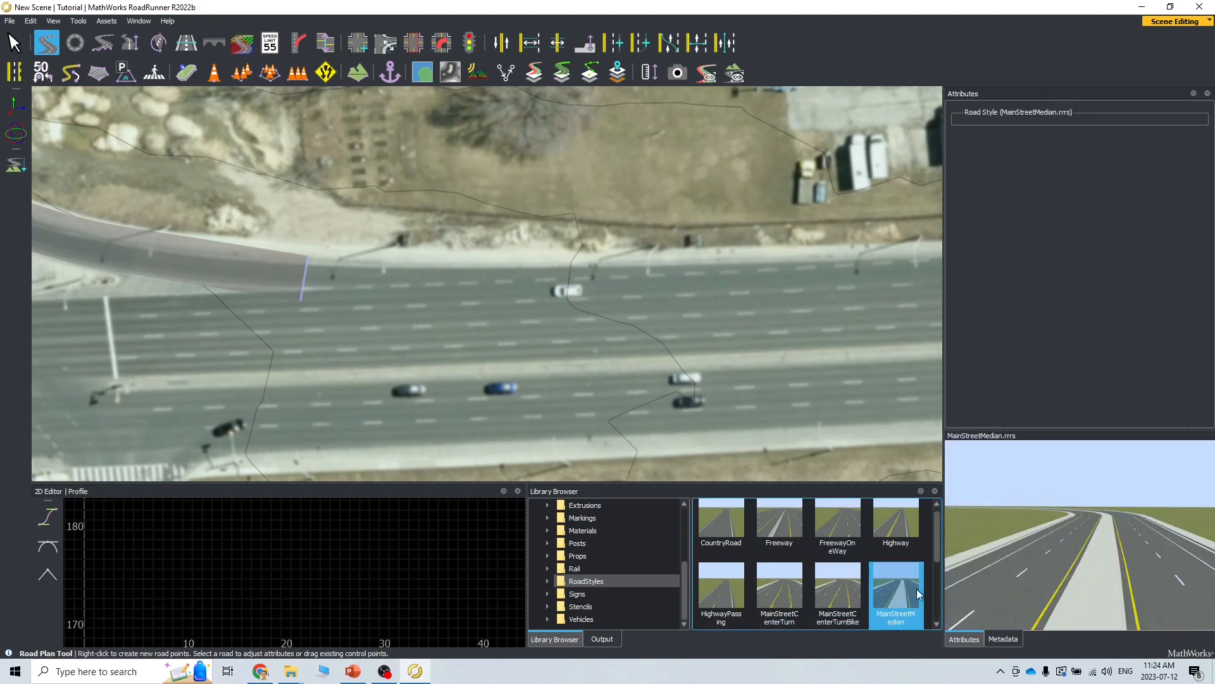
# Step: Draw a MainStreetMedian road about 223 m long along the arterial's median, from near the eastern intersection to the western stop line
pyautogui.scroll(-5, 287, 385)
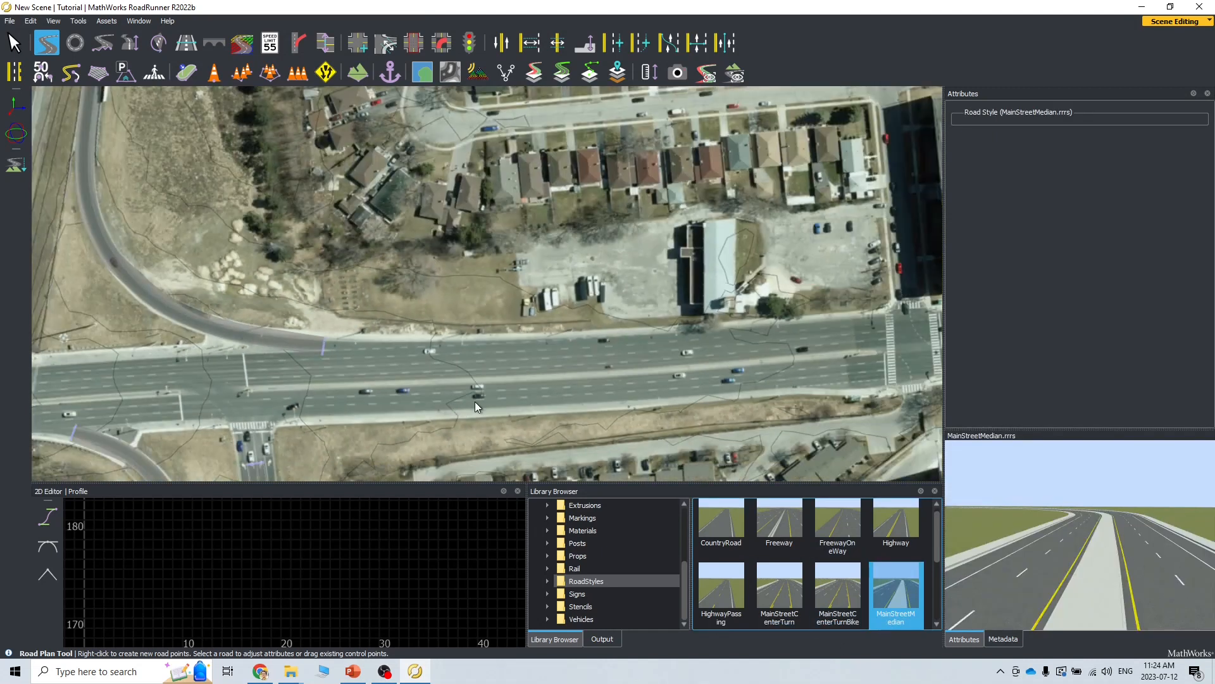
pyautogui.moveTo(474, 401); pyautogui.dragTo(410, 378, button='middle')
pyautogui.moveTo(277, 418); pyautogui.dragTo(330, 416, button='middle')
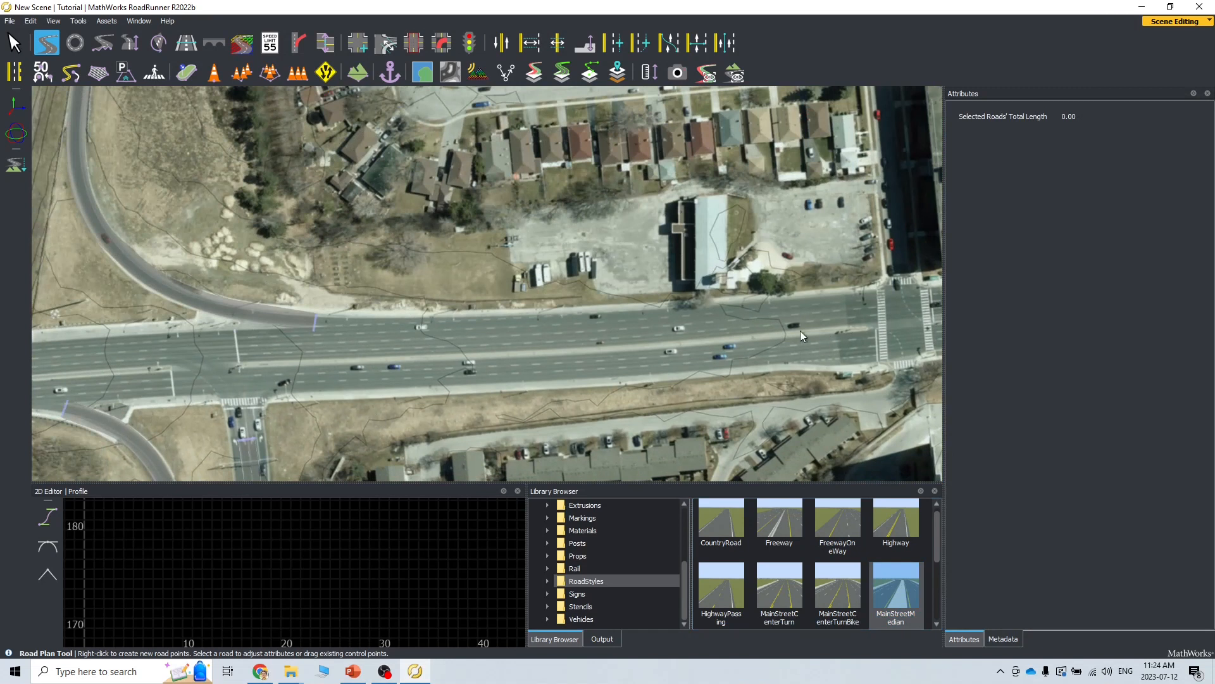
pyautogui.rightClick(777, 335)
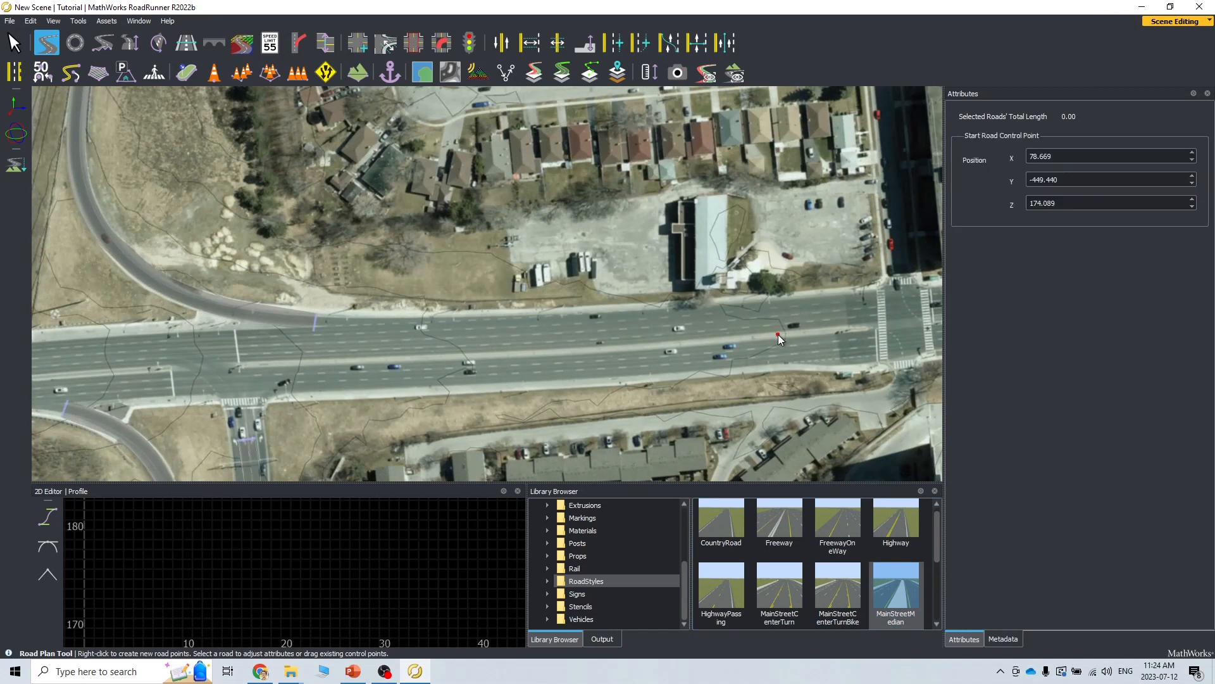
pyautogui.rightClick(631, 346)
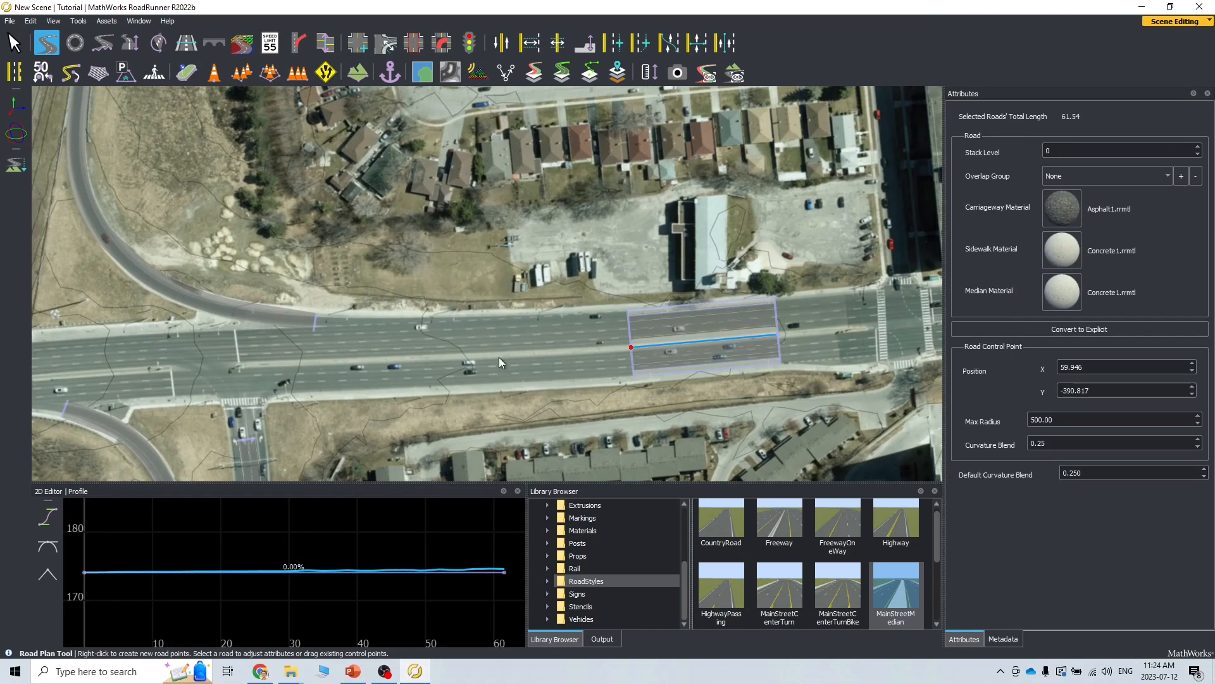
pyautogui.rightClick(383, 358)
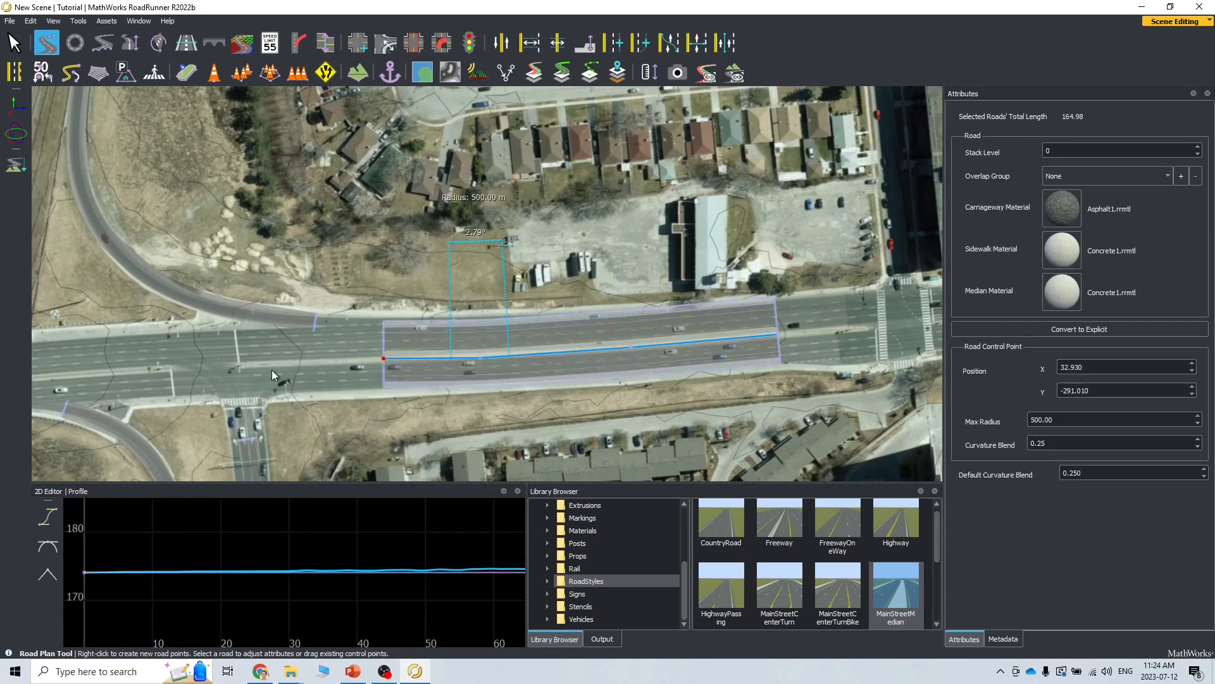
pyautogui.rightClick(244, 367)
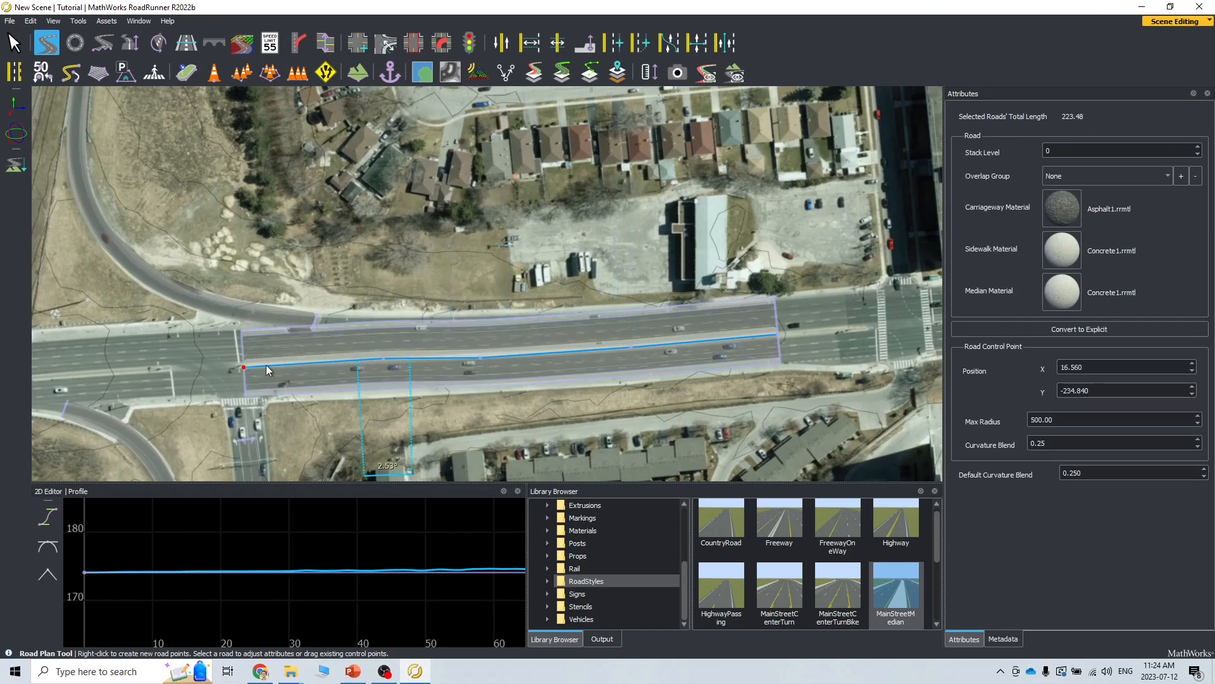
# Step: Shorten the curved ramp by pulling its end point back from the new median road, then deselect the ramp
pyautogui.scroll(3, 314, 329)
pyautogui.scroll(-2, 302, 322)
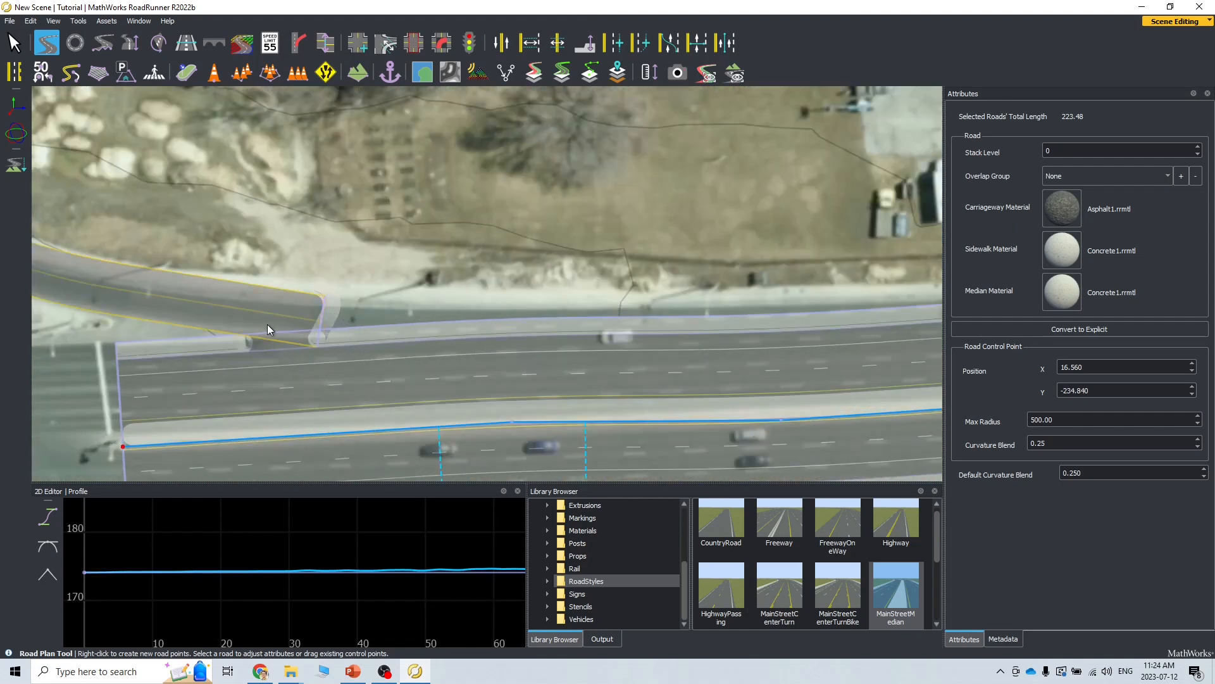
pyautogui.scroll(-2, 267, 324)
pyautogui.moveTo(177, 340); pyautogui.dragTo(347, 336, button='middle')
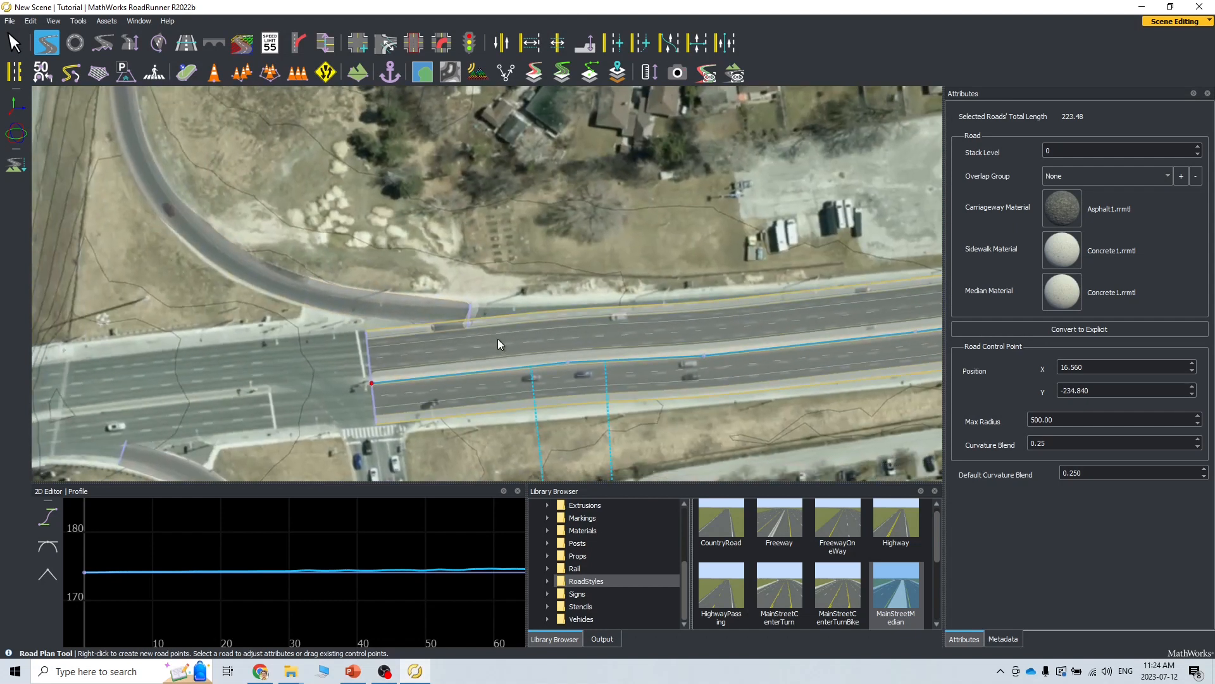
pyautogui.scroll(3, 458, 337)
pyautogui.click(381, 277)
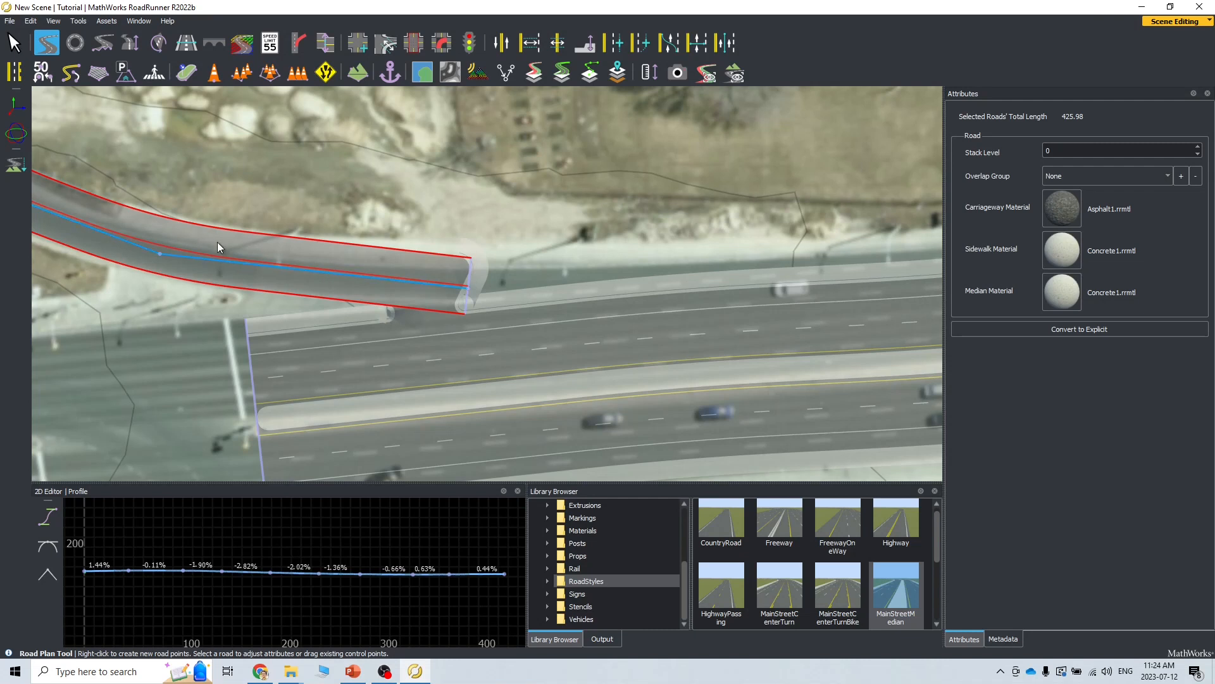
pyautogui.moveTo(475, 291); pyautogui.dragTo(339, 276)
pyautogui.click(419, 259)
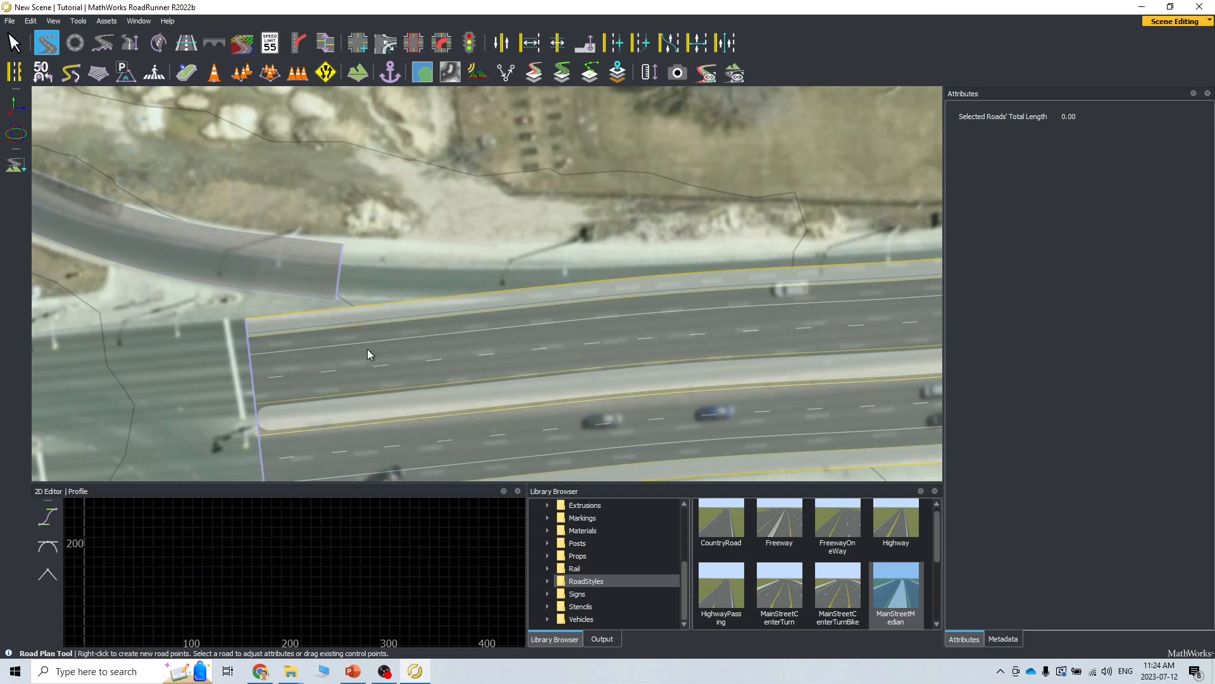
# Step: Fine-tune the median road's western end point and its neighbouring control point to match the median in the aerial image
pyautogui.scroll(-2, 367, 381)
pyautogui.keyDown('alt'); pyautogui.moveTo(310, 421); pyautogui.dragTo(343, 348, button='middle'); pyautogui.keyUp('alt')
pyautogui.click(343, 349)
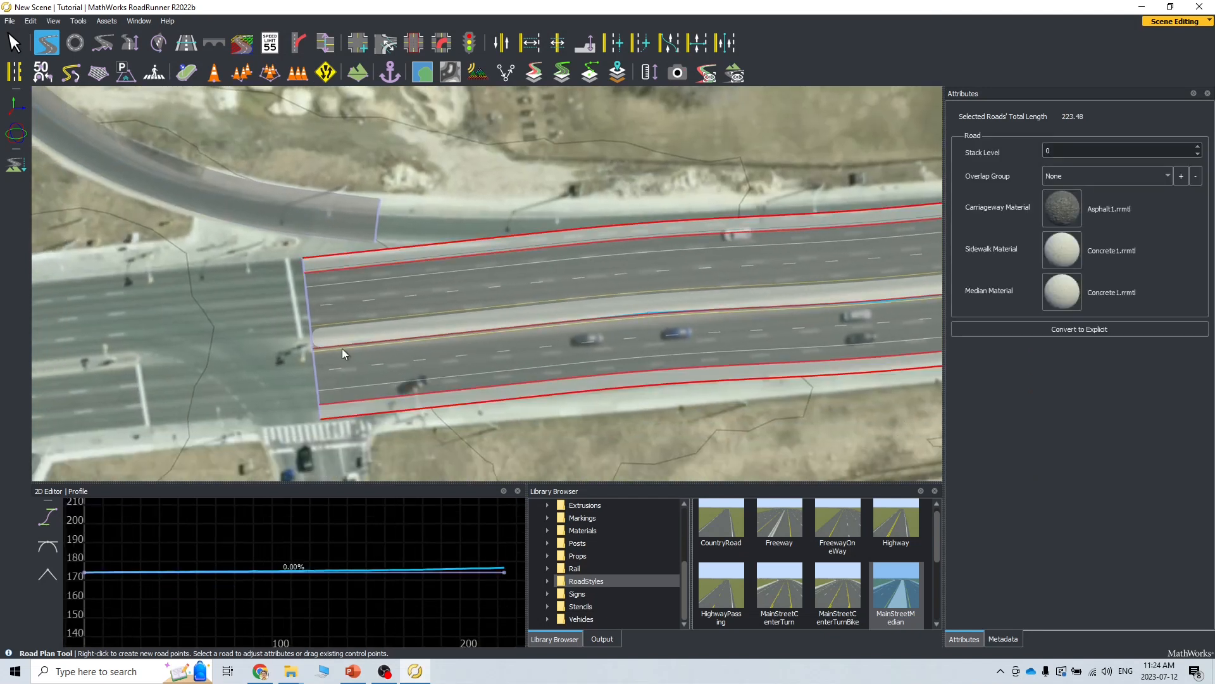
pyautogui.moveTo(309, 353); pyautogui.dragTo(311, 355)
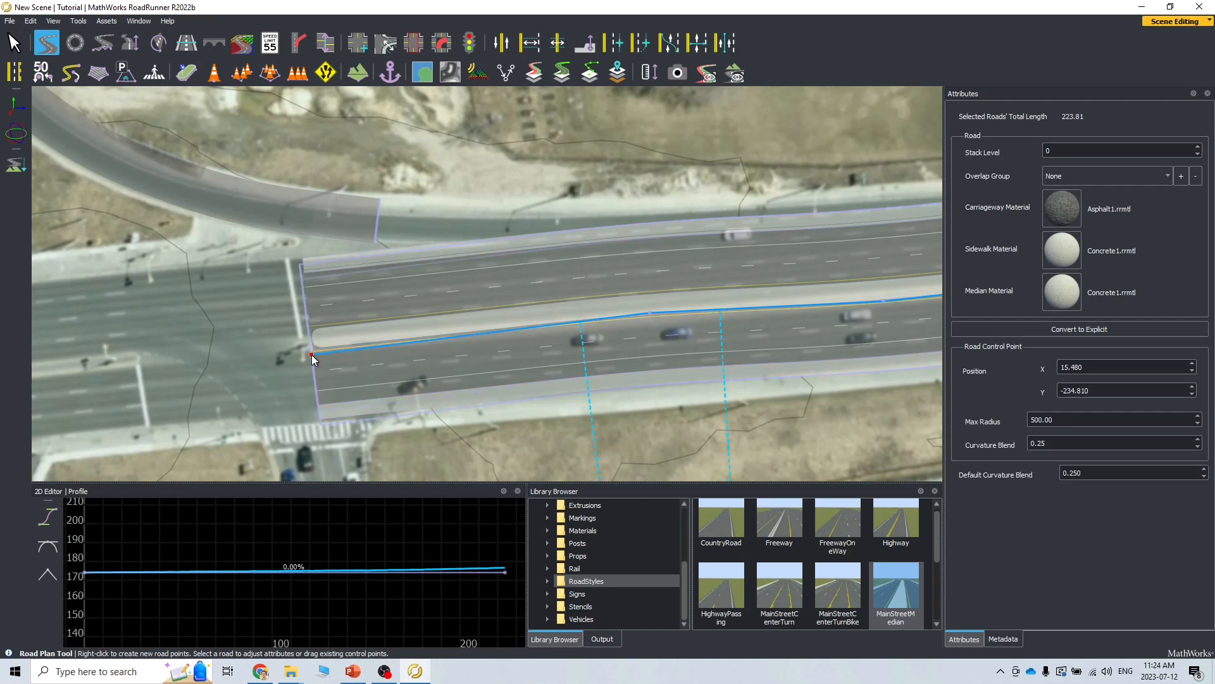
pyautogui.moveTo(647, 315); pyautogui.dragTo(648, 318)
# Step: Move the median road's eastern end point to about X 76.77, Y -450.05 so it follows the aerial median
pyautogui.keyDown('alt'); pyautogui.moveTo(880, 380); pyautogui.dragTo(731, 394, button='middle'); pyautogui.keyUp('alt')
pyautogui.keyDown('alt'); pyautogui.moveTo(898, 406); pyautogui.dragTo(766, 403, button='middle'); pyautogui.keyUp('alt')
pyautogui.scroll(3, 701, 257)
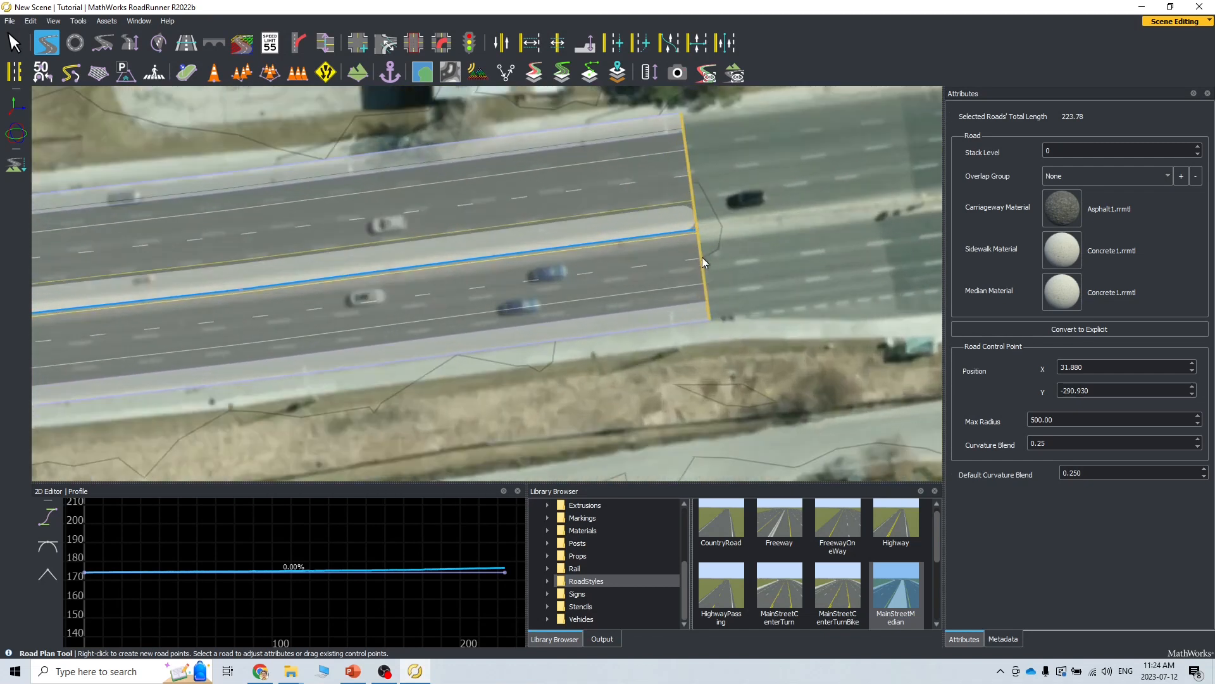
pyautogui.click(686, 226)
pyautogui.moveTo(704, 219); pyautogui.dragTo(701, 242)
pyautogui.keyDown('alt'); pyautogui.moveTo(436, 333); pyautogui.dragTo(540, 346, button='middle'); pyautogui.keyUp('alt')
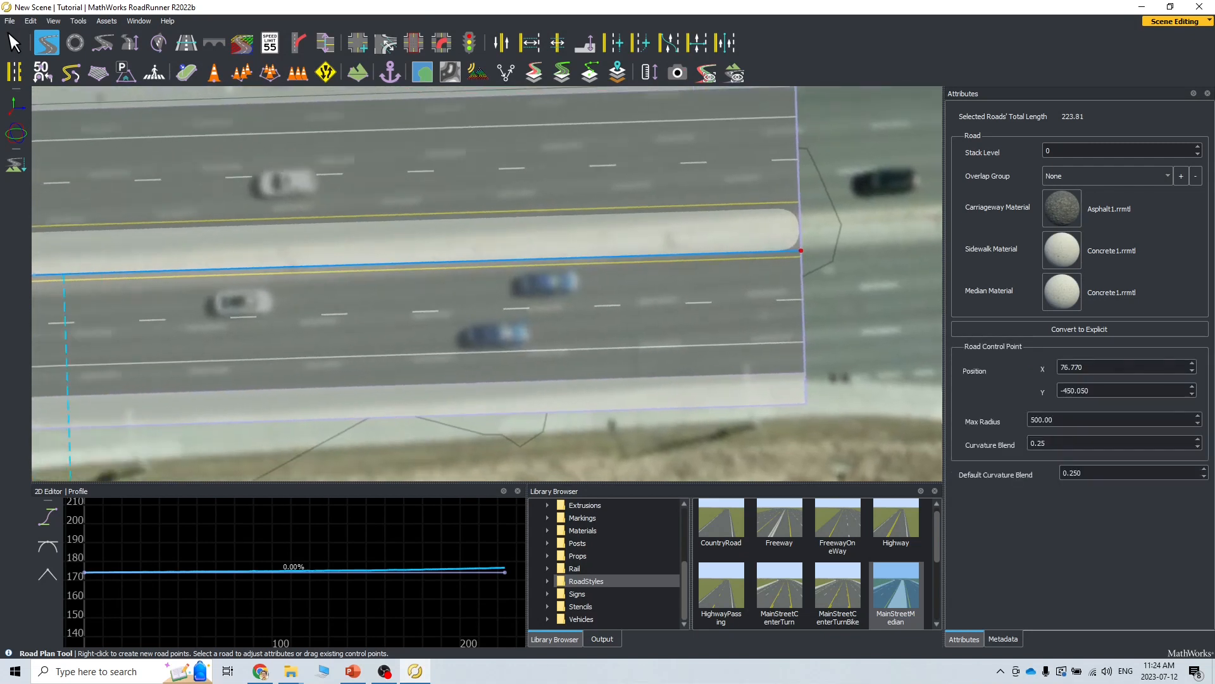
# Step: Align the median road's interior control points with the aerial median at about (58.49, -391.28) and (41.29, -330.36)
pyautogui.keyDown('alt'); pyautogui.moveTo(133, 266); pyautogui.dragTo(336, 285, button='middle'); pyautogui.keyUp('alt')
pyautogui.click(335, 287)
pyautogui.moveTo(238, 313); pyautogui.dragTo(240, 332)
pyautogui.keyDown('alt'); pyautogui.moveTo(250, 352); pyautogui.dragTo(942, 273, button='middle'); pyautogui.keyUp('alt')
pyautogui.keyDown('alt'); pyautogui.moveTo(198, 379); pyautogui.dragTo(403, 338, button='middle'); pyautogui.keyUp('alt')
pyautogui.keyDown('alt'); pyautogui.moveTo(253, 345); pyautogui.dragTo(404, 322, button='middle'); pyautogui.keyUp('alt')
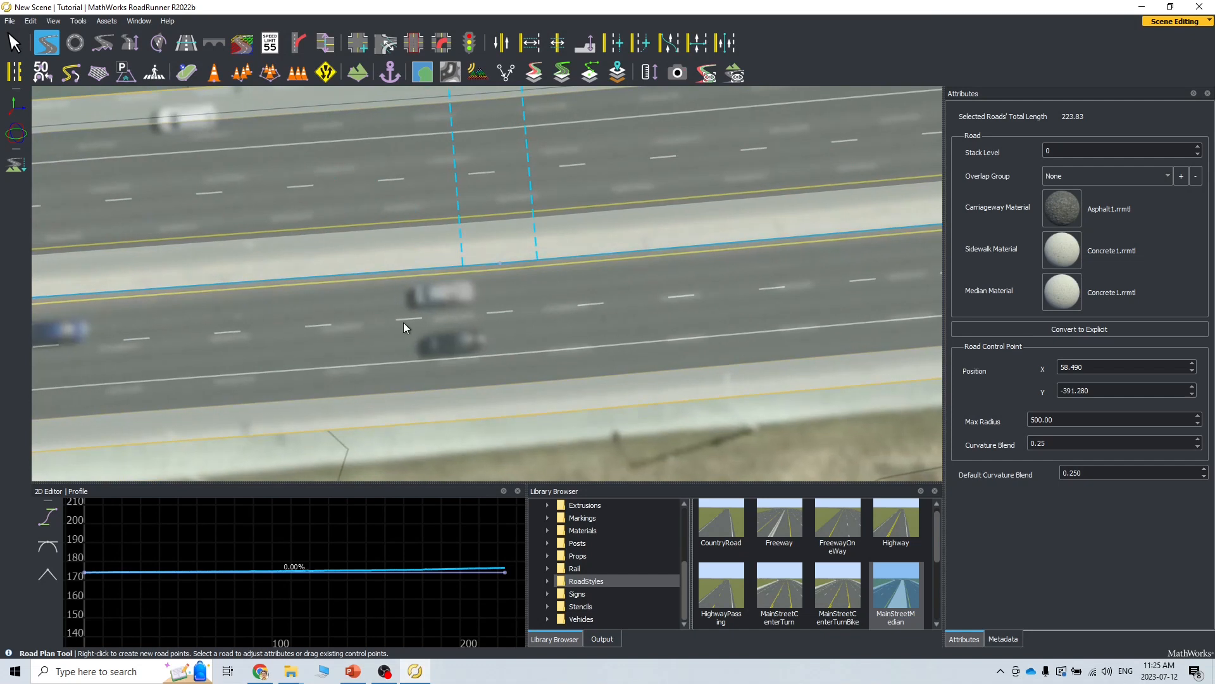
pyautogui.moveTo(501, 265); pyautogui.dragTo(499, 271)
pyautogui.keyDown('alt'); pyautogui.moveTo(272, 354); pyautogui.dragTo(761, 304, button='middle'); pyautogui.keyUp('alt')
pyautogui.keyDown('alt'); pyautogui.moveTo(177, 388); pyautogui.dragTo(610, 328, button='middle'); pyautogui.keyUp('alt')
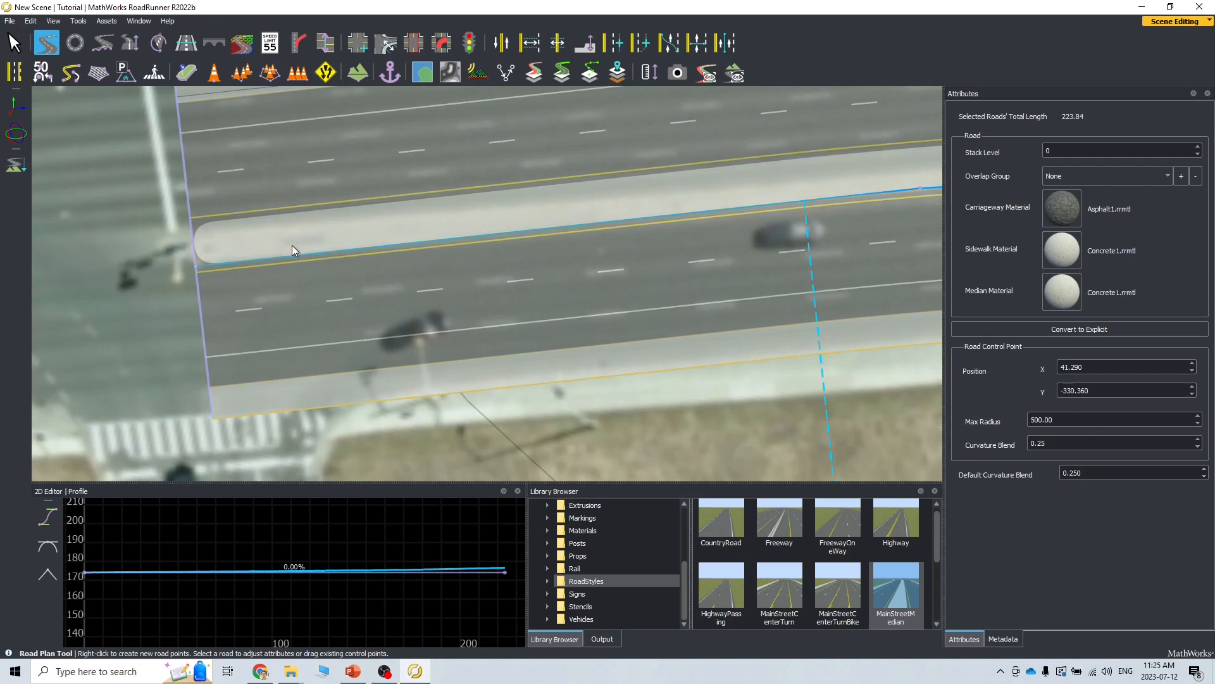
# Step: Switch to Google Maps, bring up the Victoria Park Ave median south of the interchange, and clear the old measurement
pyautogui.click(260, 671)
pyautogui.moveTo(779, 488); pyautogui.dragTo(577, 406)
pyautogui.moveTo(714, 458); pyautogui.dragTo(646, 314)
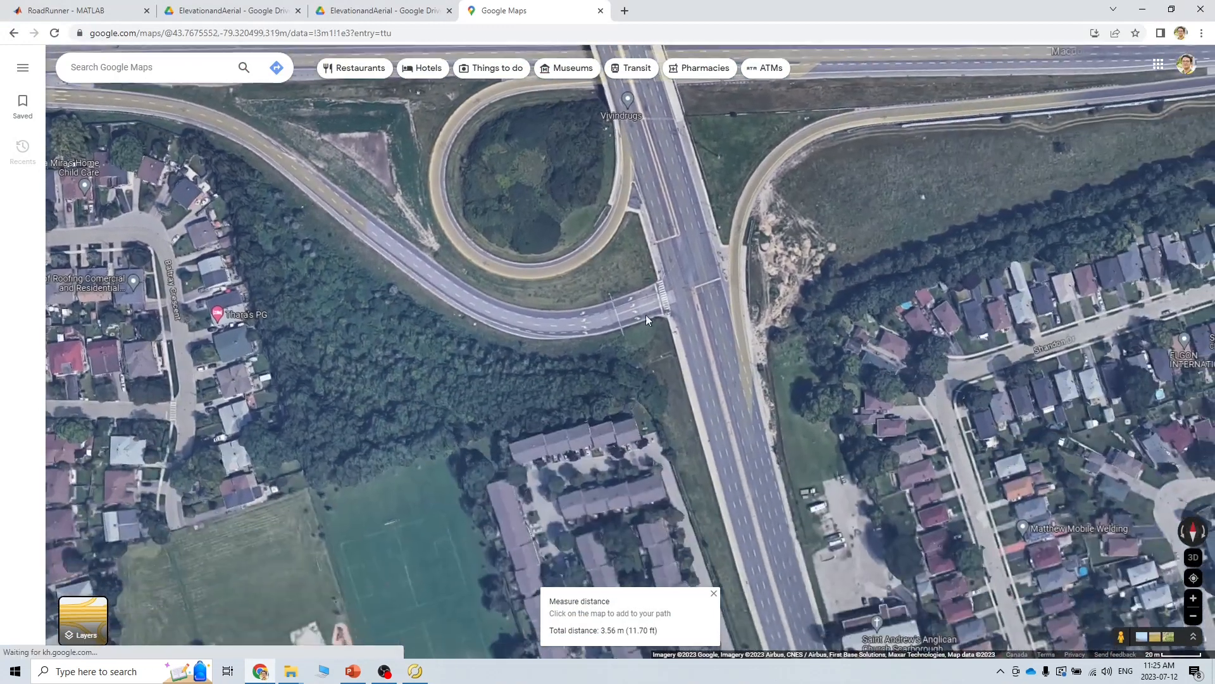
pyautogui.scroll(4, 691, 295)
pyautogui.scroll(2, 678, 273)
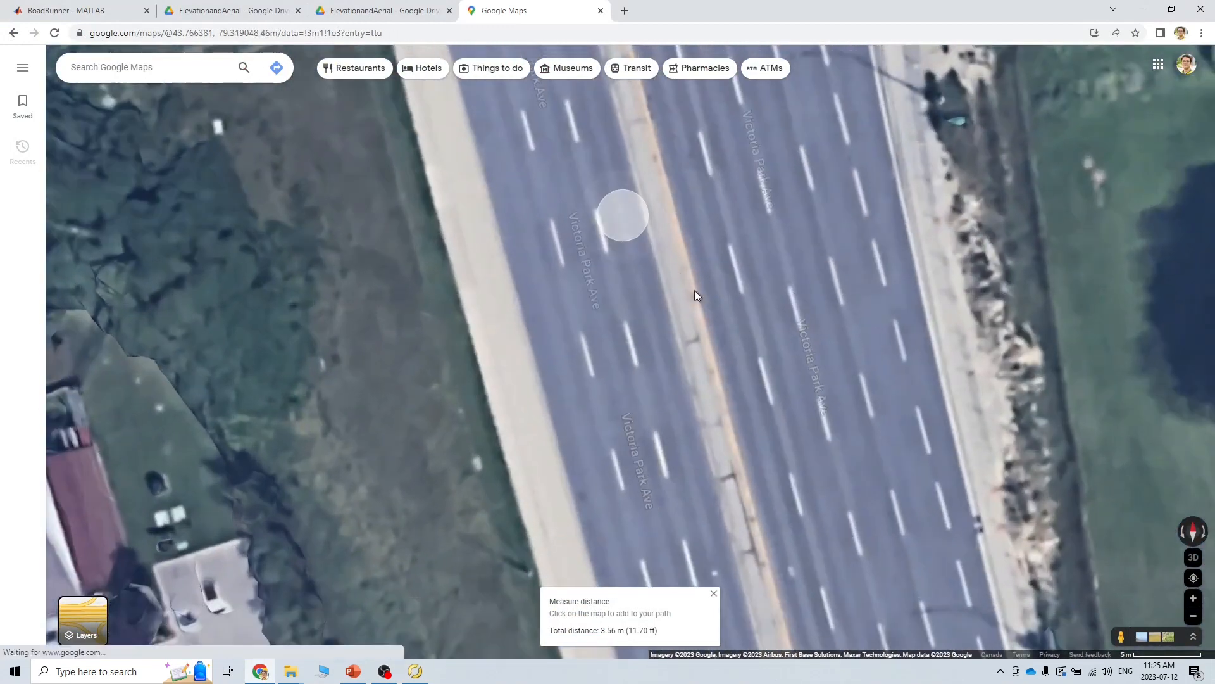
pyautogui.rightClick(706, 356)
pyautogui.click(770, 576)
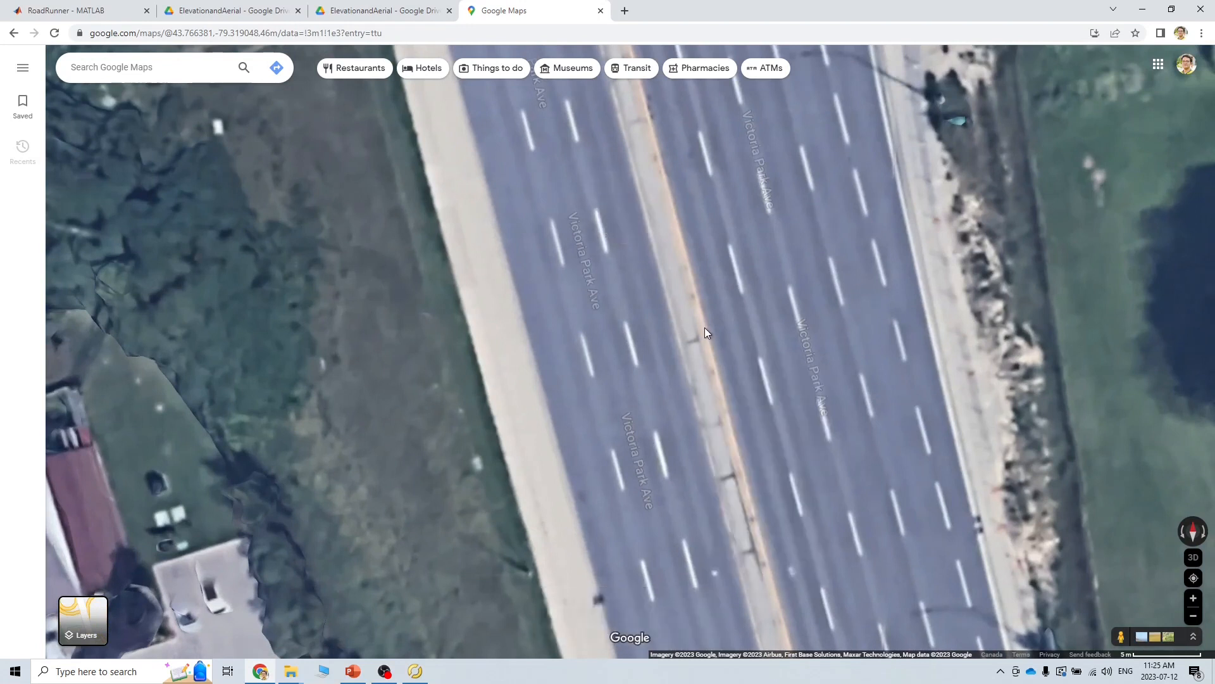
# Step: Measure the width of the Victoria Park Ave median and the lanes beside it, then return to RoadRunner
pyautogui.rightClick(705, 328)
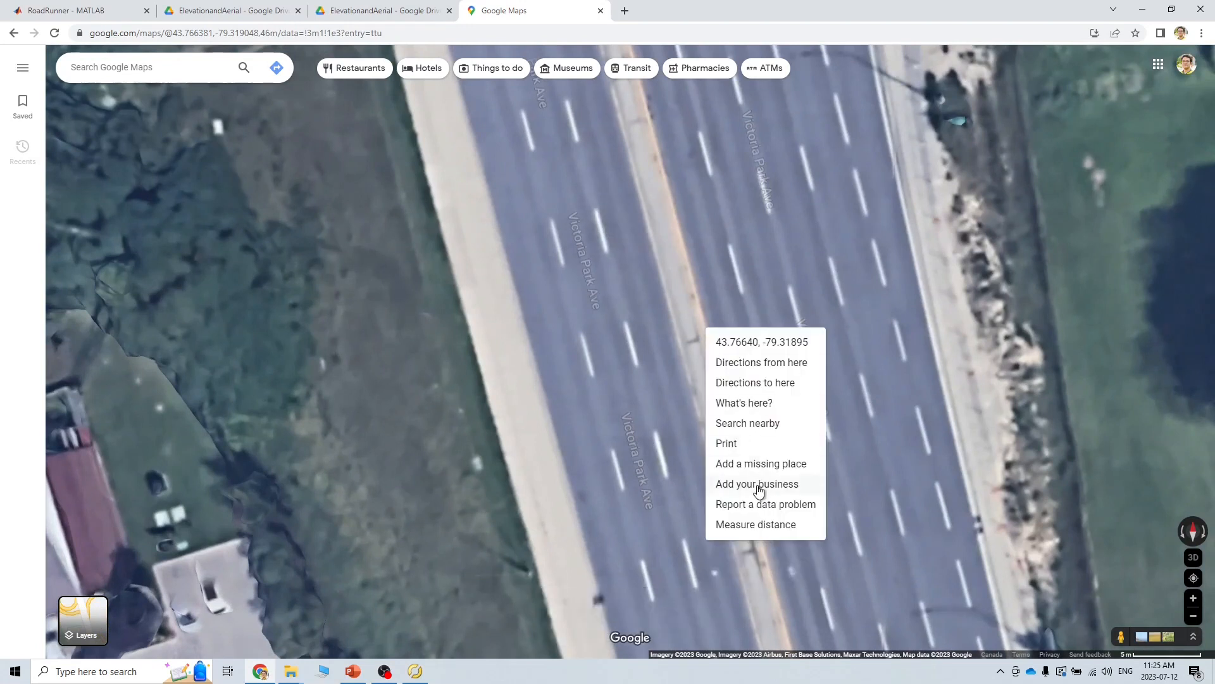
pyautogui.click(755, 524)
pyautogui.click(677, 337)
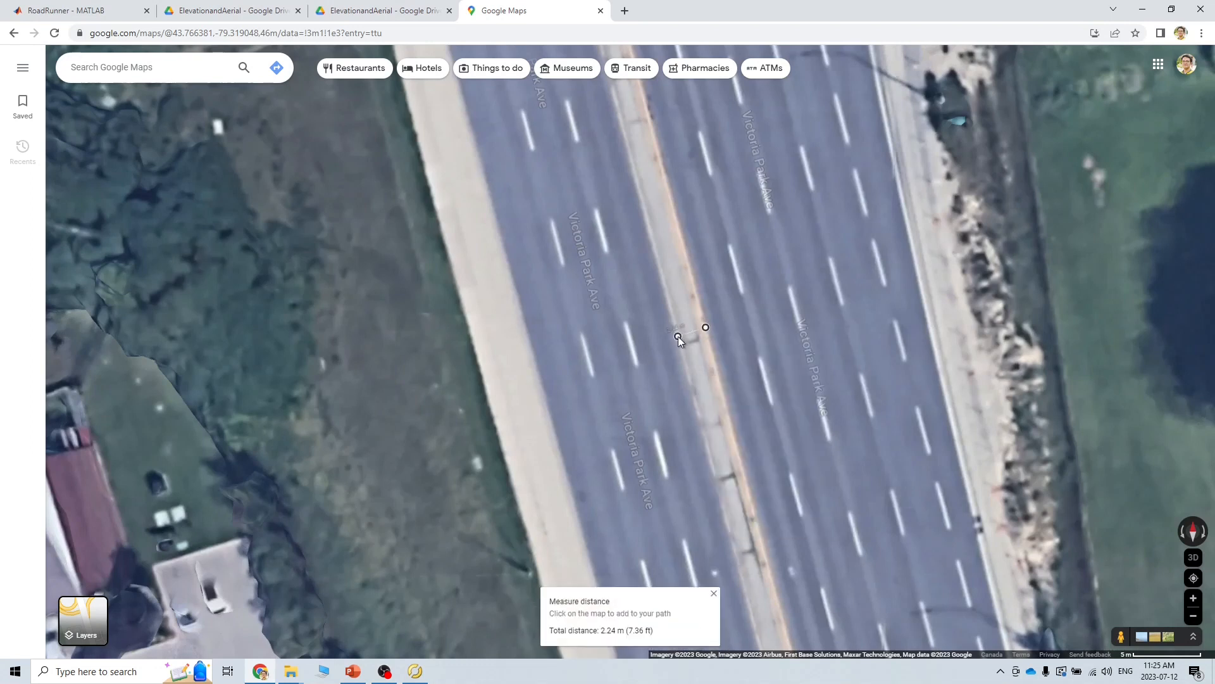
pyautogui.moveTo(678, 336); pyautogui.dragTo(676, 336)
pyautogui.click(705, 328)
pyautogui.click(640, 349)
pyautogui.moveTo(639, 350); pyautogui.dragTo(602, 359)
pyautogui.click(1142, 10)
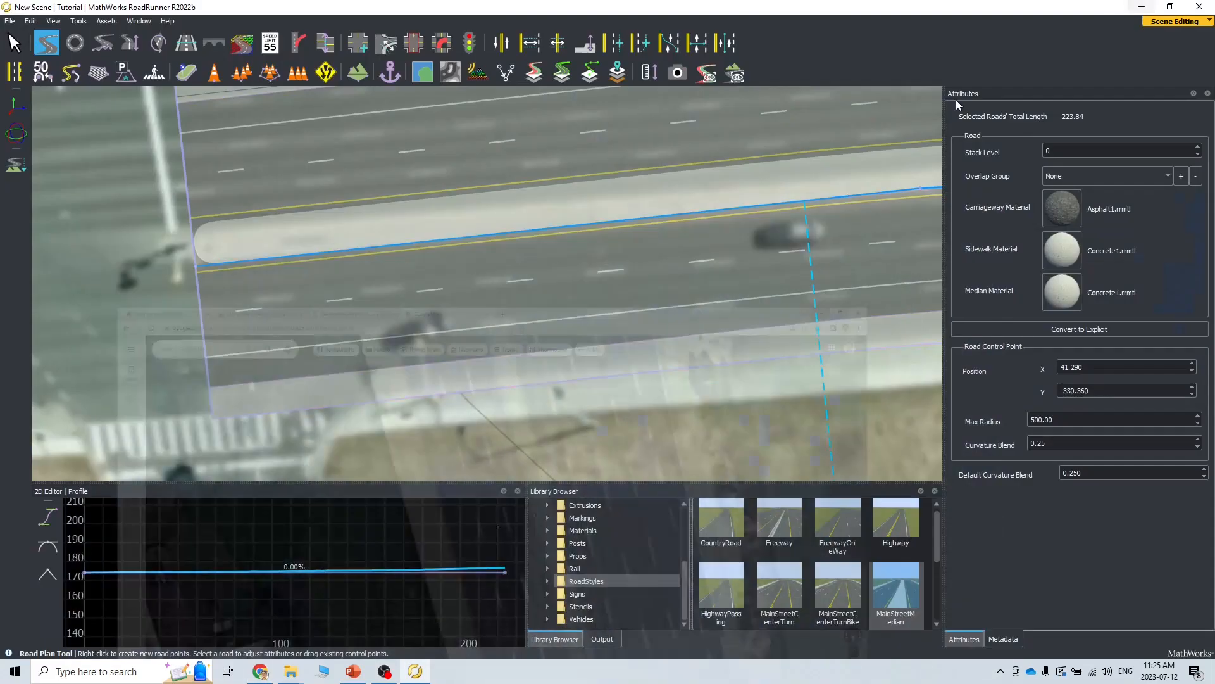
# Step: Set the median lane's width on the arterial road to 2.5
pyautogui.click(505, 211)
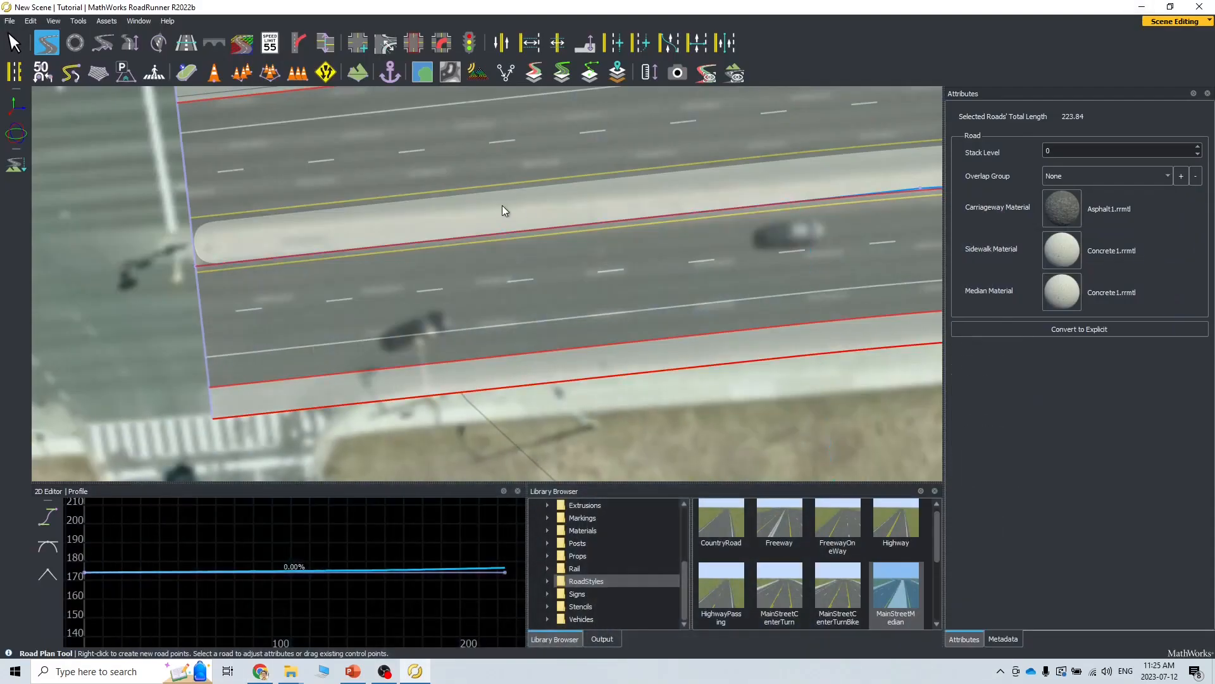
pyautogui.click(529, 45)
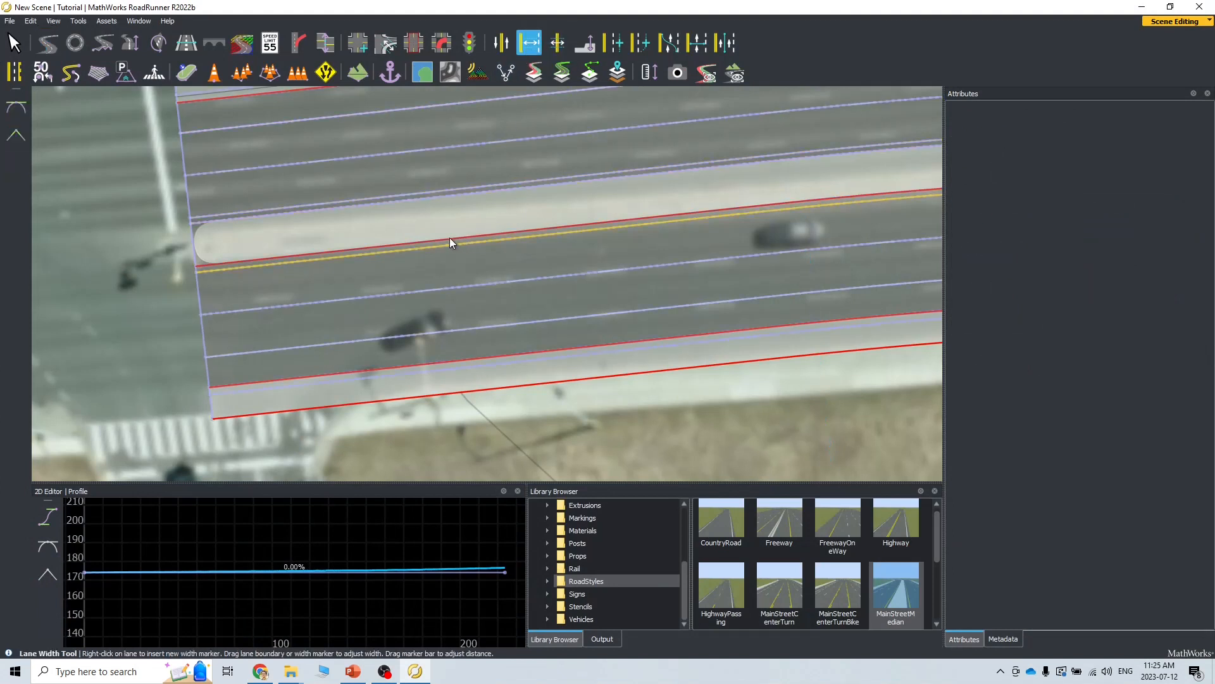
pyautogui.click(357, 208)
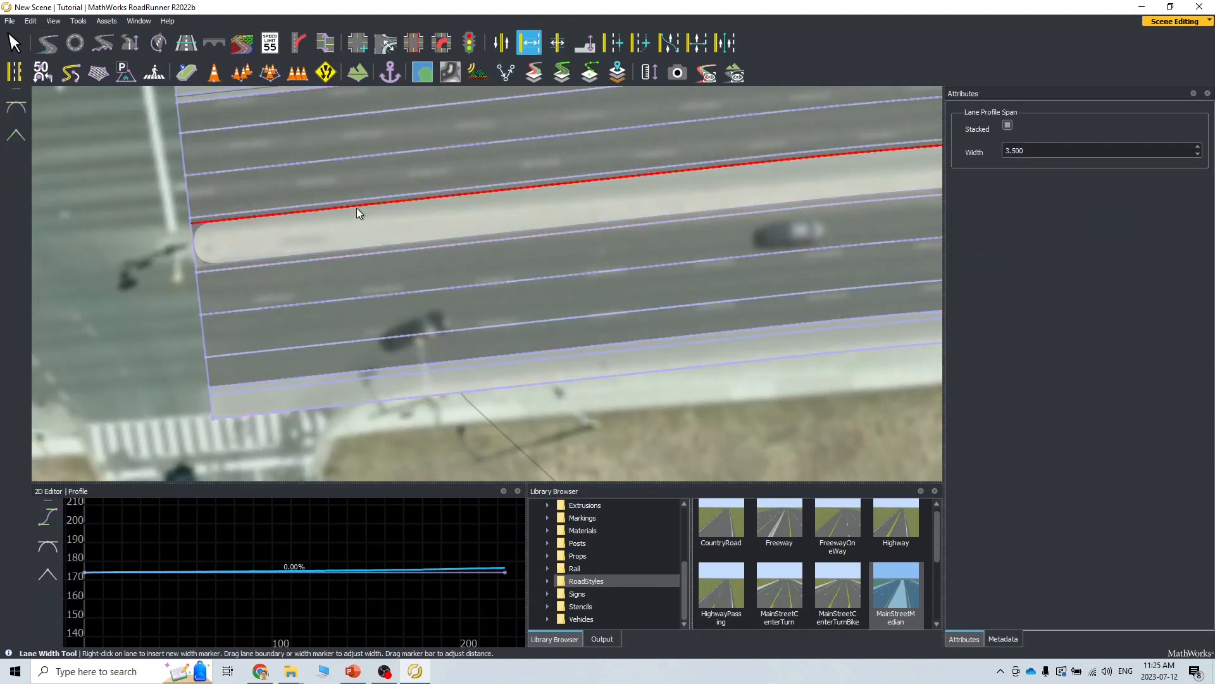
pyautogui.moveTo(1024, 152); pyautogui.dragTo(1011, 152)
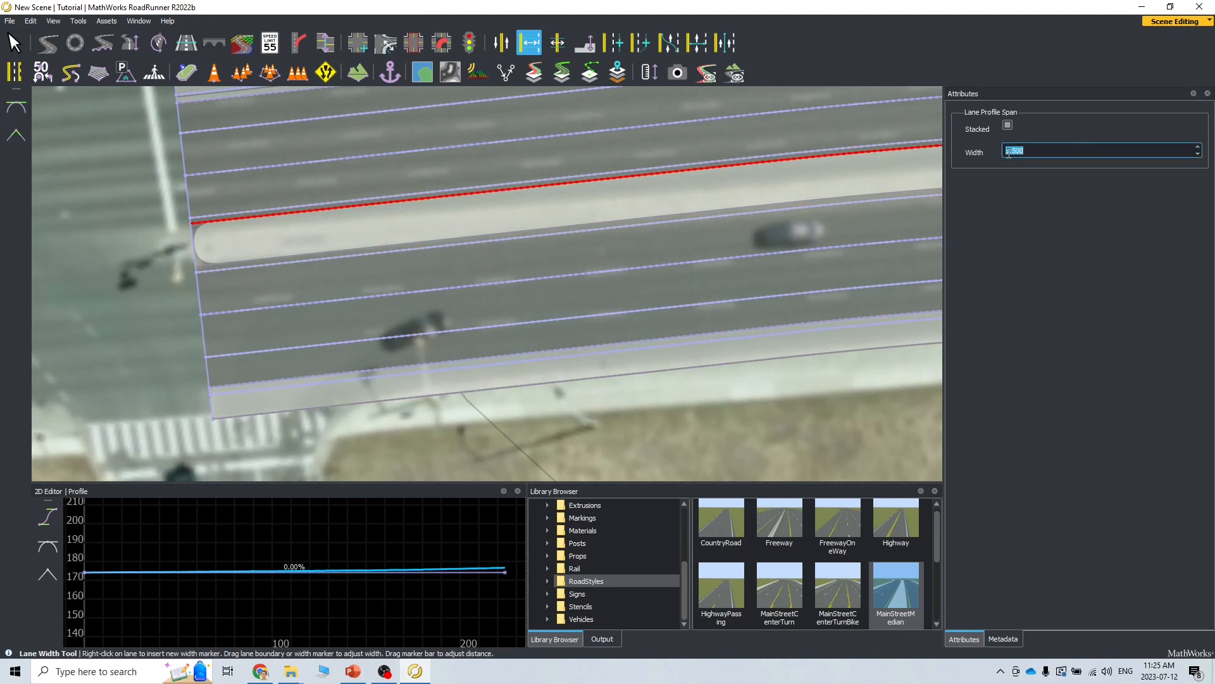
pyautogui.write('3.5')
pyautogui.press('Return')
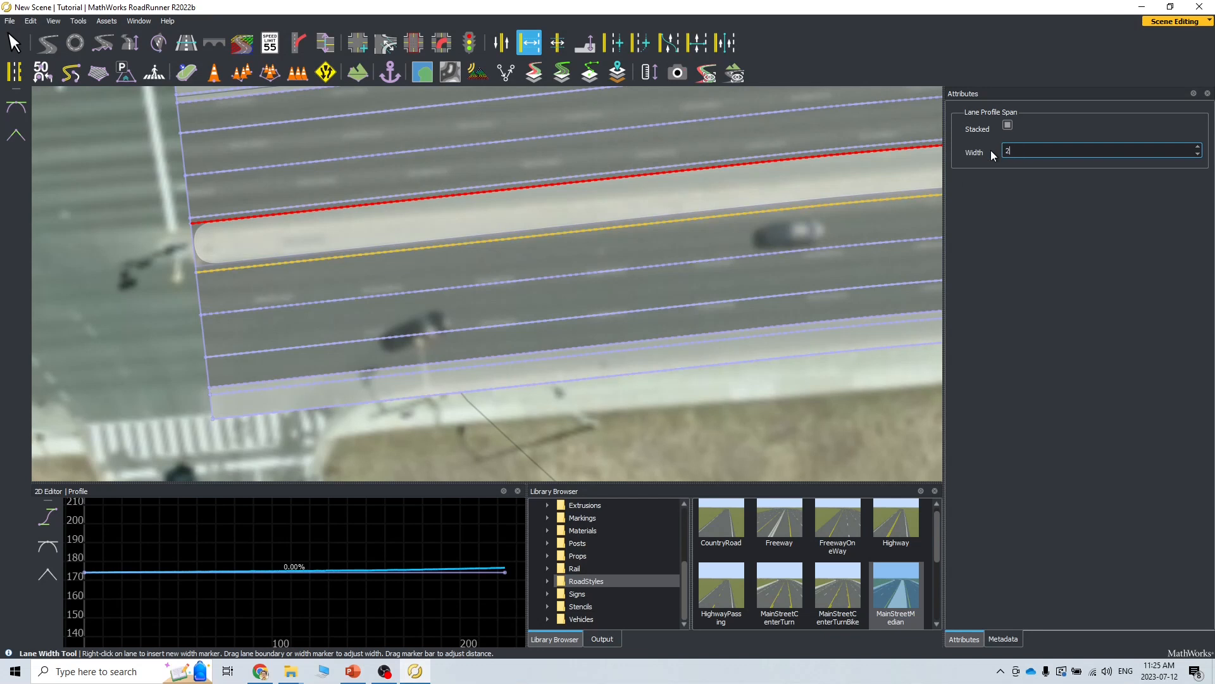
pyautogui.press('Return')
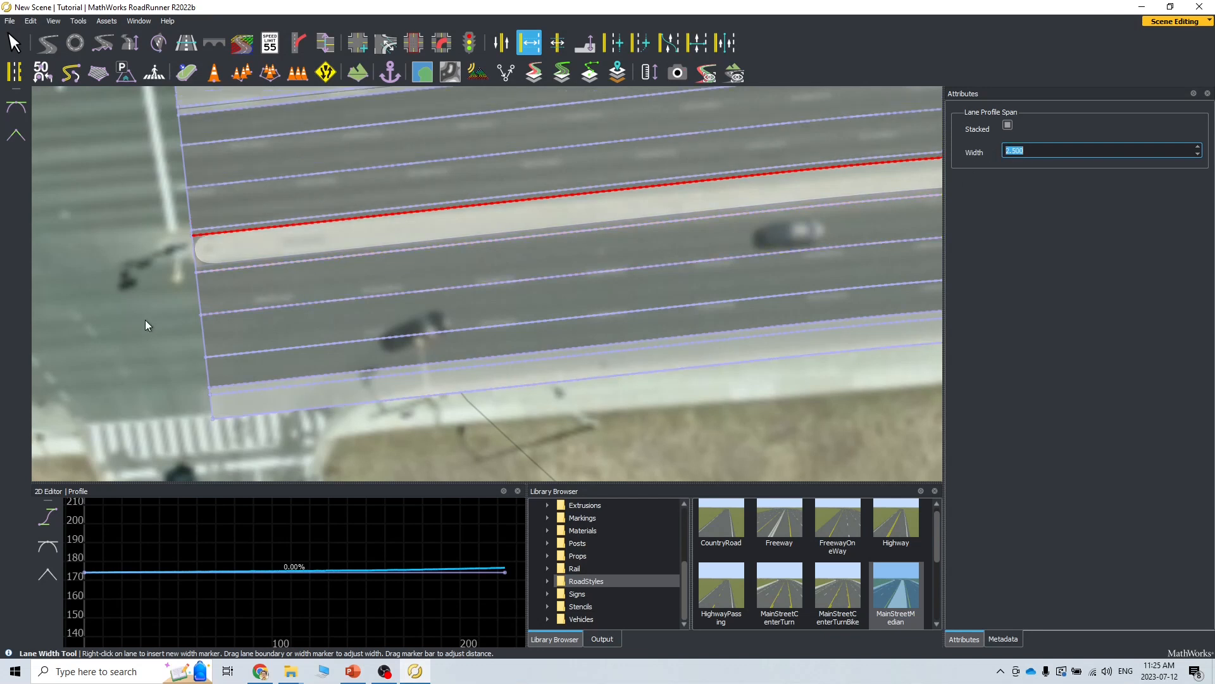
pyautogui.click(643, 328)
# Step: Move the median road's eastern end point to about X 77.03, Y -449.98 so the median meets the aerial one
pyautogui.keyDown('alt'); pyautogui.moveTo(642, 323); pyautogui.dragTo(640, 323, button='middle'); pyautogui.keyUp('alt')
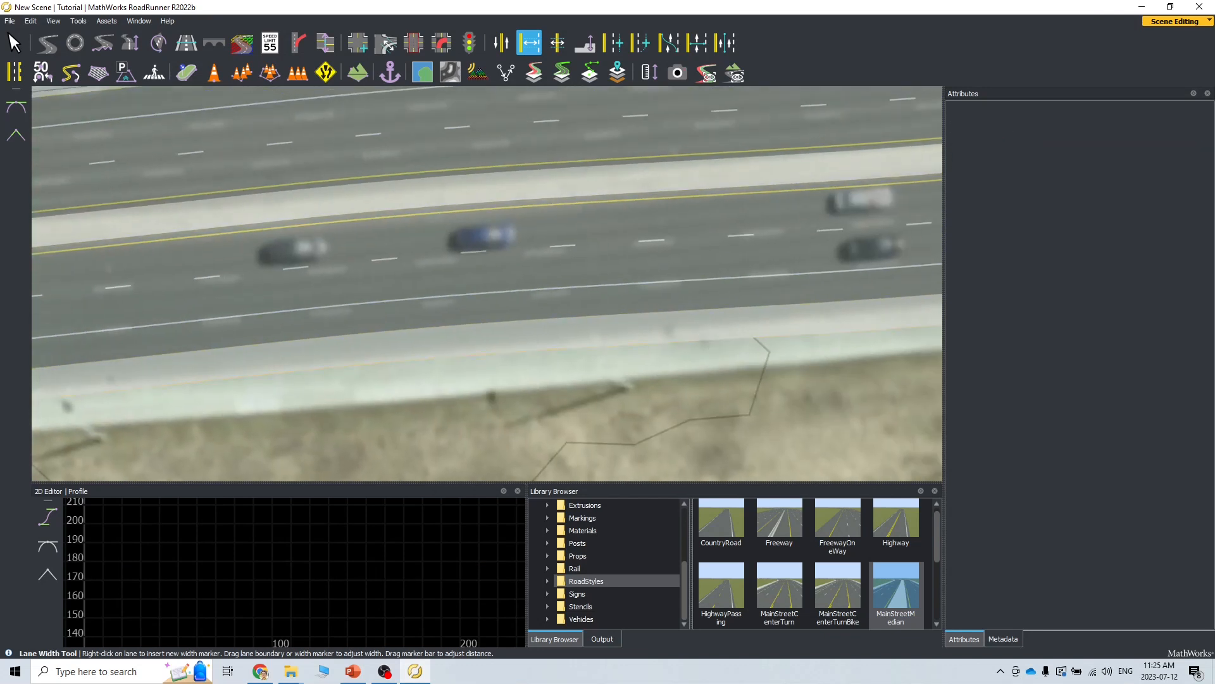
pyautogui.scroll(-5, 819, 309)
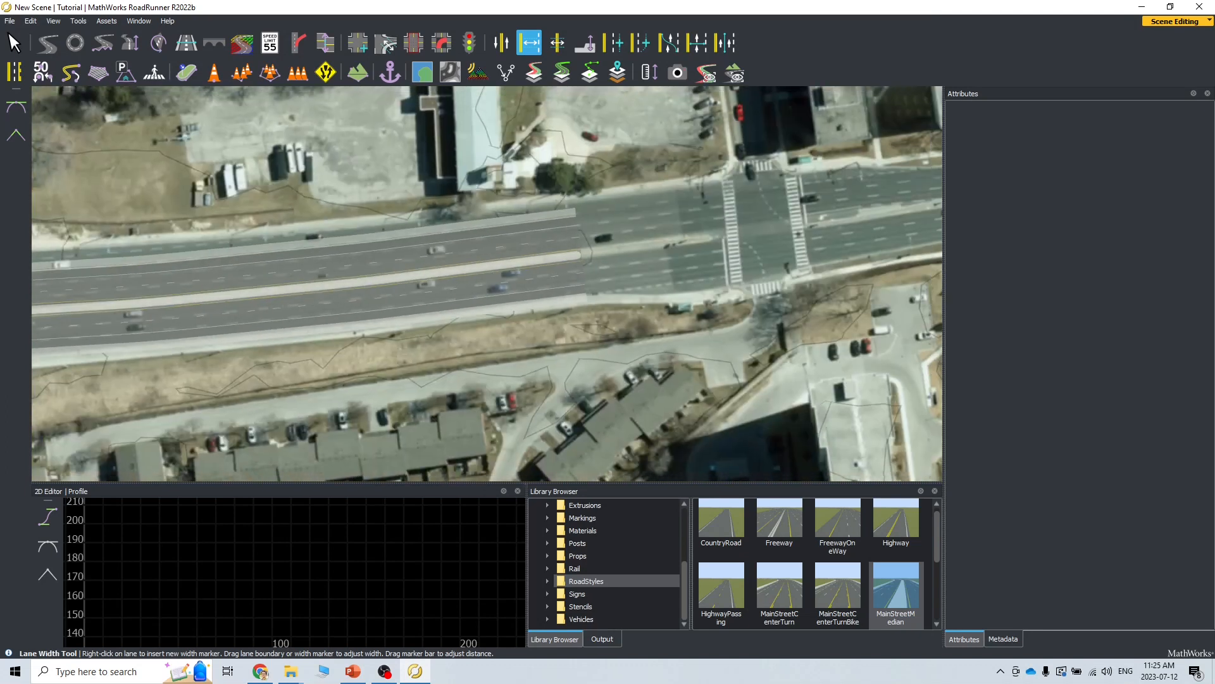
pyautogui.scroll(5, 610, 240)
pyautogui.scroll(-1, 575, 218)
pyautogui.click(591, 232)
pyautogui.click(42, 42)
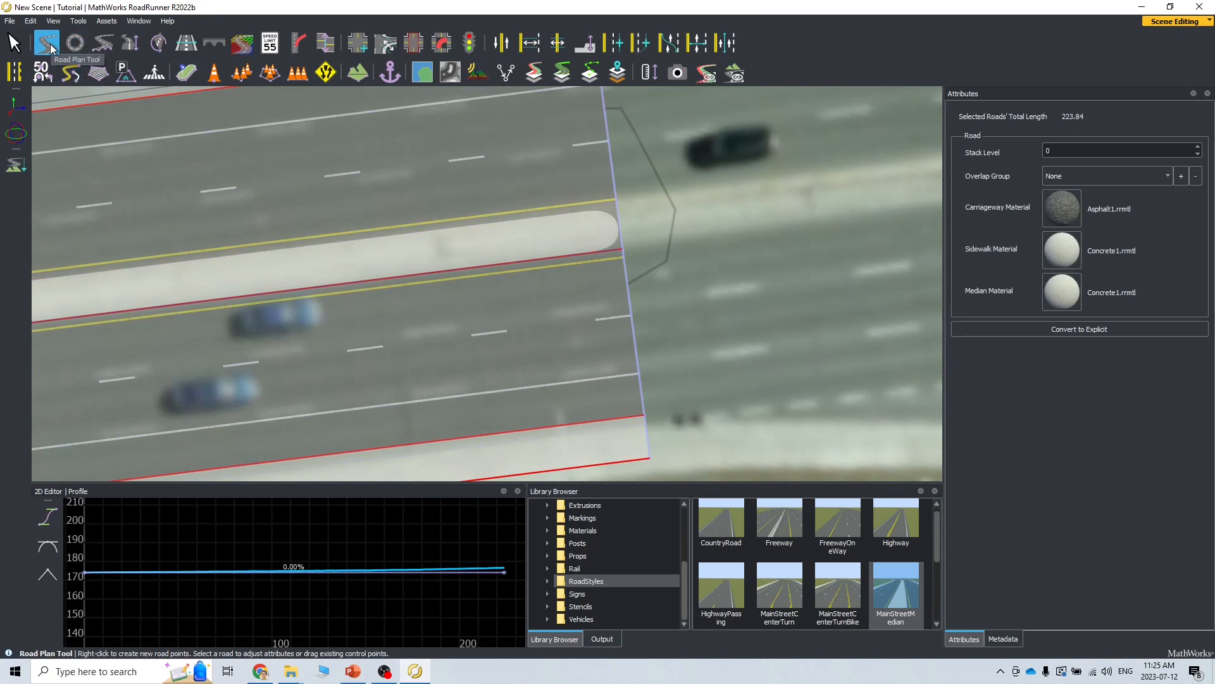
pyautogui.moveTo(617, 249); pyautogui.dragTo(621, 244)
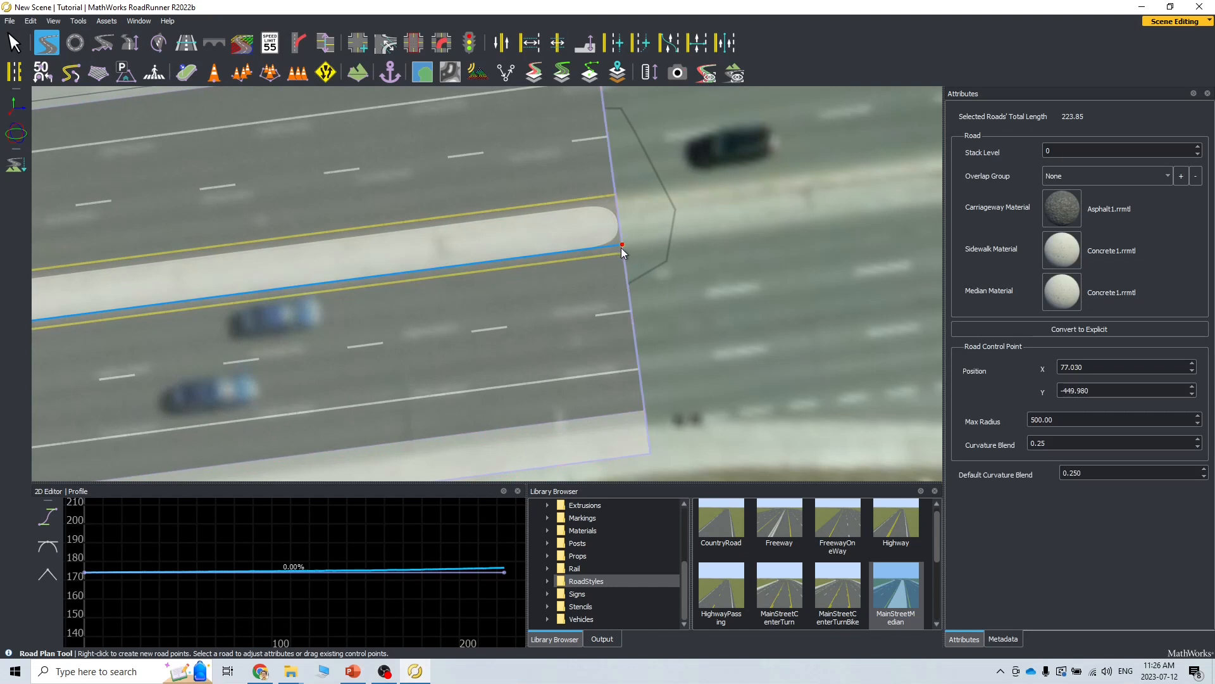
# Step: Check the lane widths on both carriageways and compare the lanes and median with the aerial image along the road
pyautogui.click(537, 43)
pyautogui.click(478, 330)
pyautogui.click(541, 380)
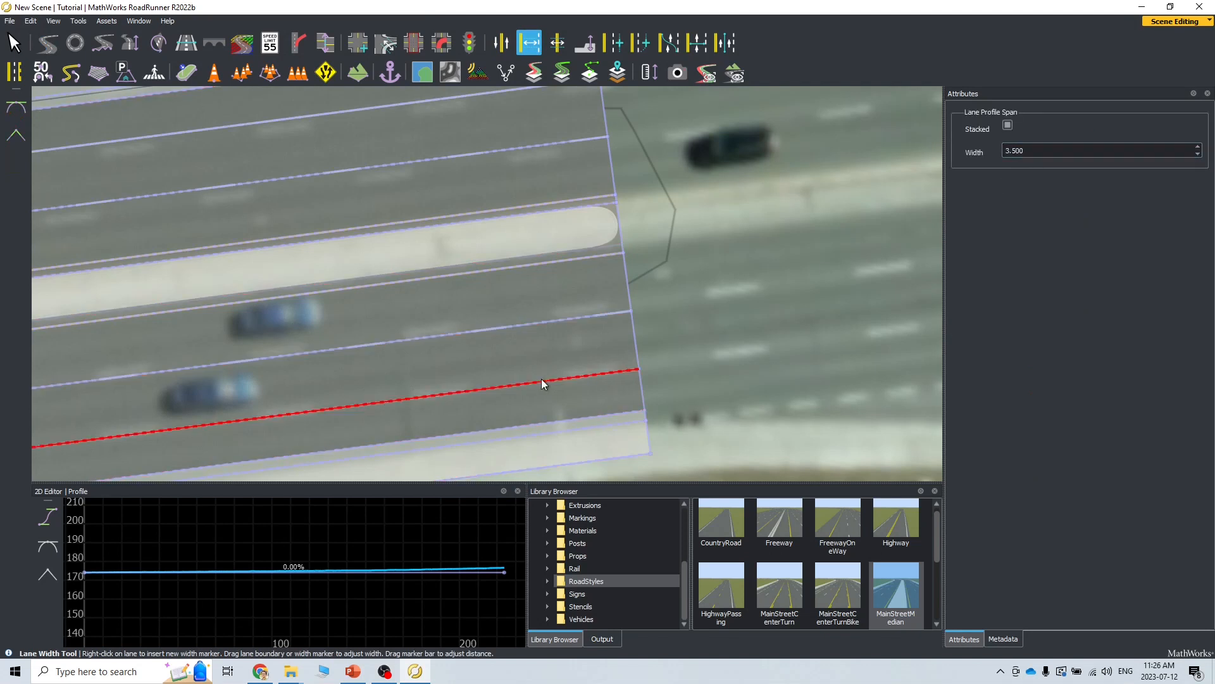
pyautogui.click(488, 269)
pyautogui.click(460, 219)
pyautogui.click(441, 158)
pyautogui.scroll(-5, 442, 158)
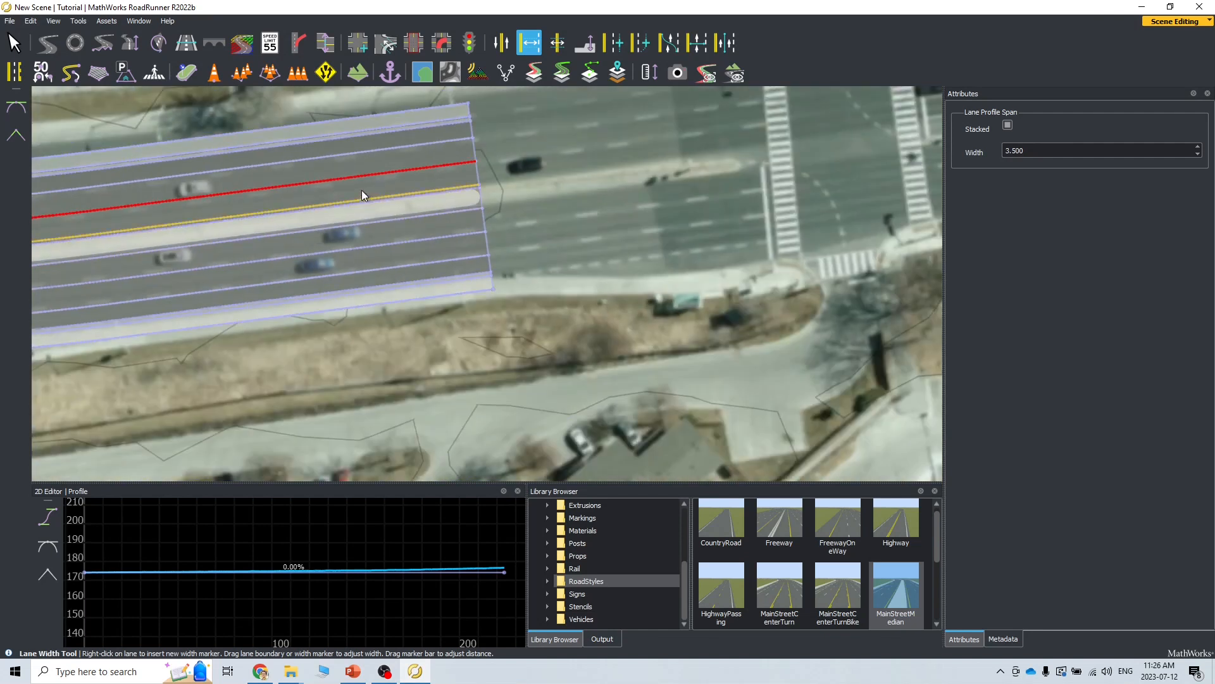
pyautogui.scroll(5, 362, 190)
pyautogui.click(806, 259)
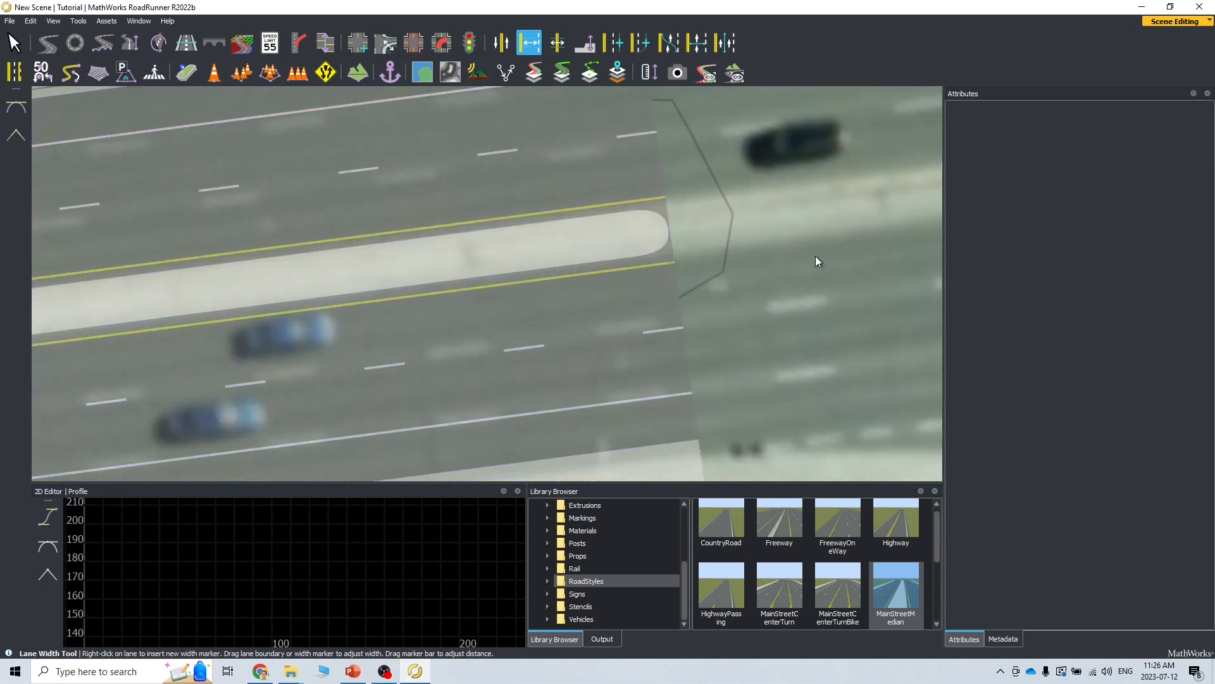
pyautogui.scroll(-2, 478, 217)
pyautogui.moveTo(414, 245); pyautogui.dragTo(1202, 126, button='middle')
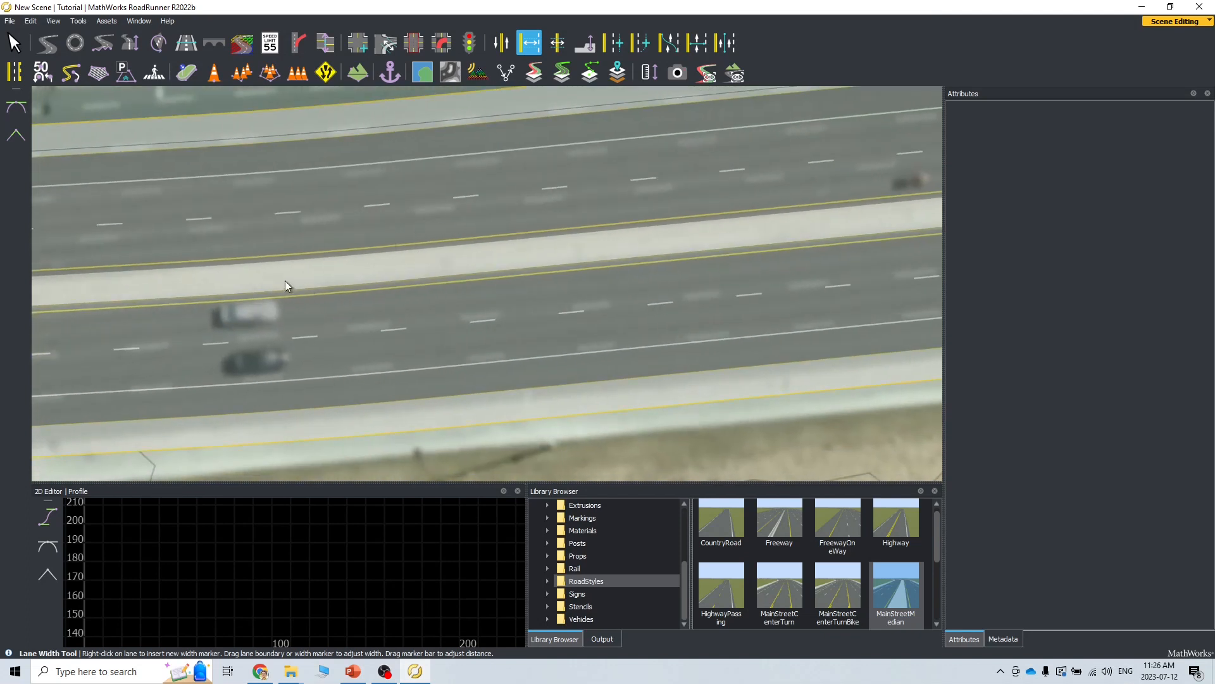
pyautogui.moveTo(218, 293); pyautogui.dragTo(715, 299, button='middle')
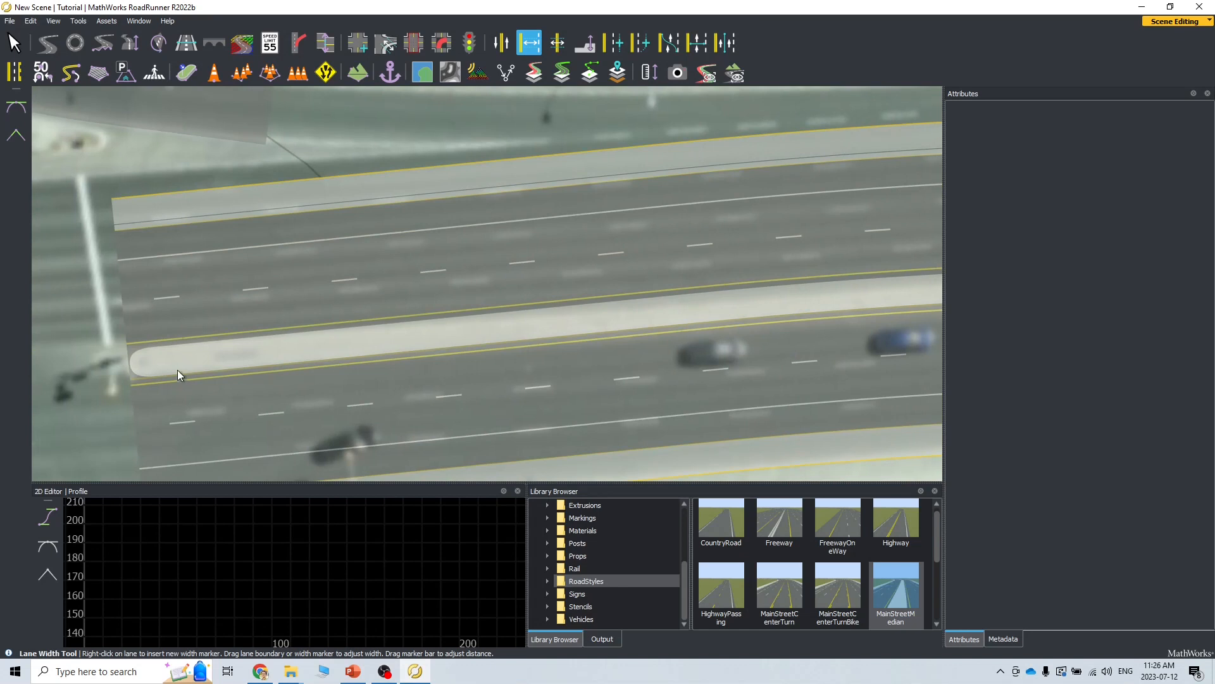
pyautogui.moveTo(544, 367); pyautogui.dragTo(141, 366, button='middle')
# Step: In Google Maps, clear the old measurement, measure the Victoria Park Ave lane beside the median, and return to RoadRunner
pyautogui.click(260, 670)
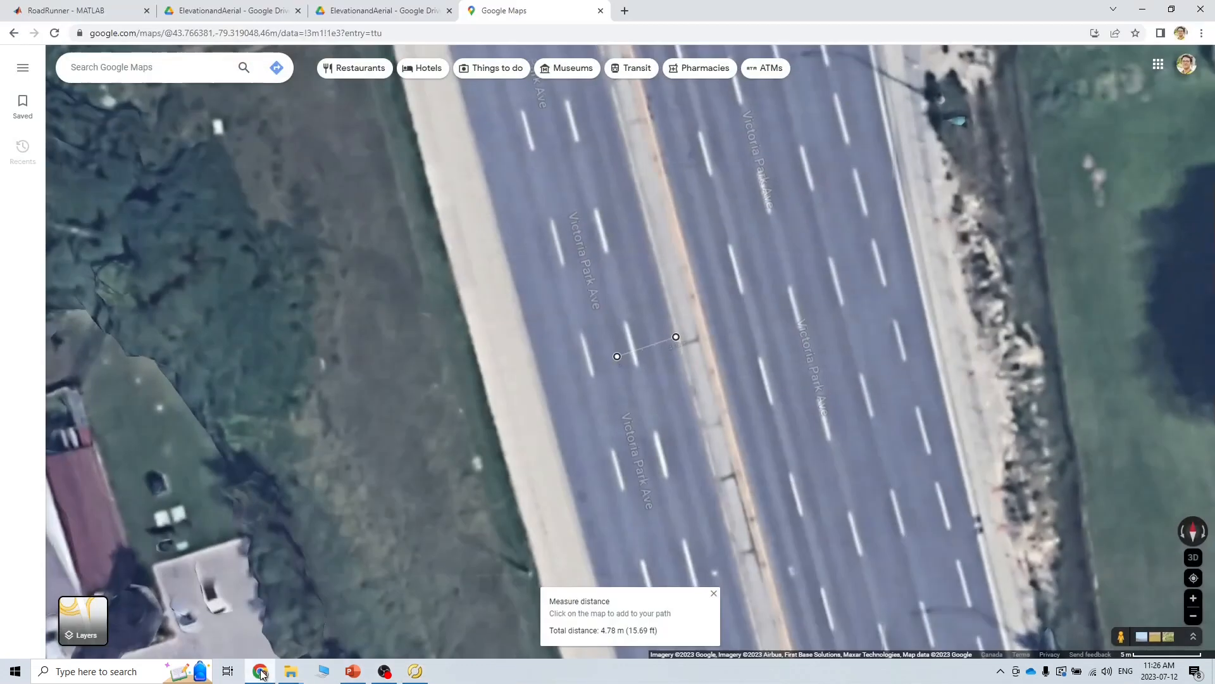
pyautogui.moveTo(607, 438); pyautogui.dragTo(600, 548)
pyautogui.moveTo(569, 380); pyautogui.dragTo(579, 512)
pyautogui.moveTo(545, 364); pyautogui.dragTo(549, 538)
pyautogui.moveTo(504, 399); pyautogui.dragTo(458, 248)
pyautogui.scroll(3, 541, 378)
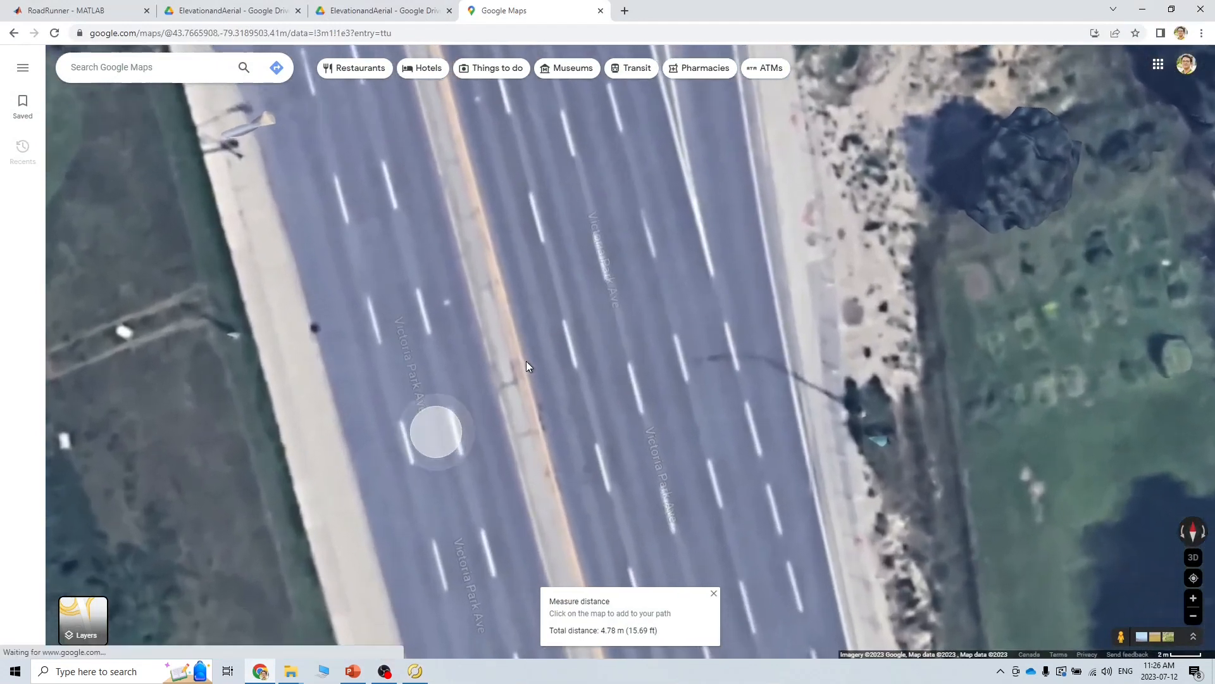
pyautogui.rightClick(526, 361)
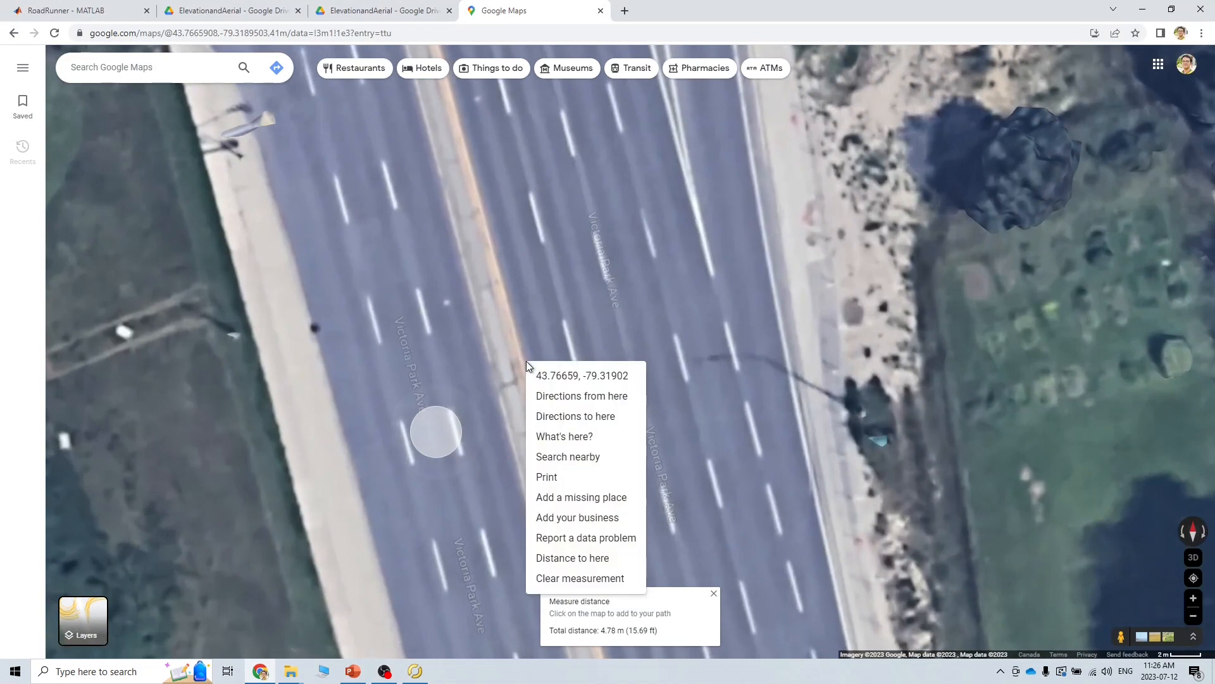
pyautogui.click(583, 575)
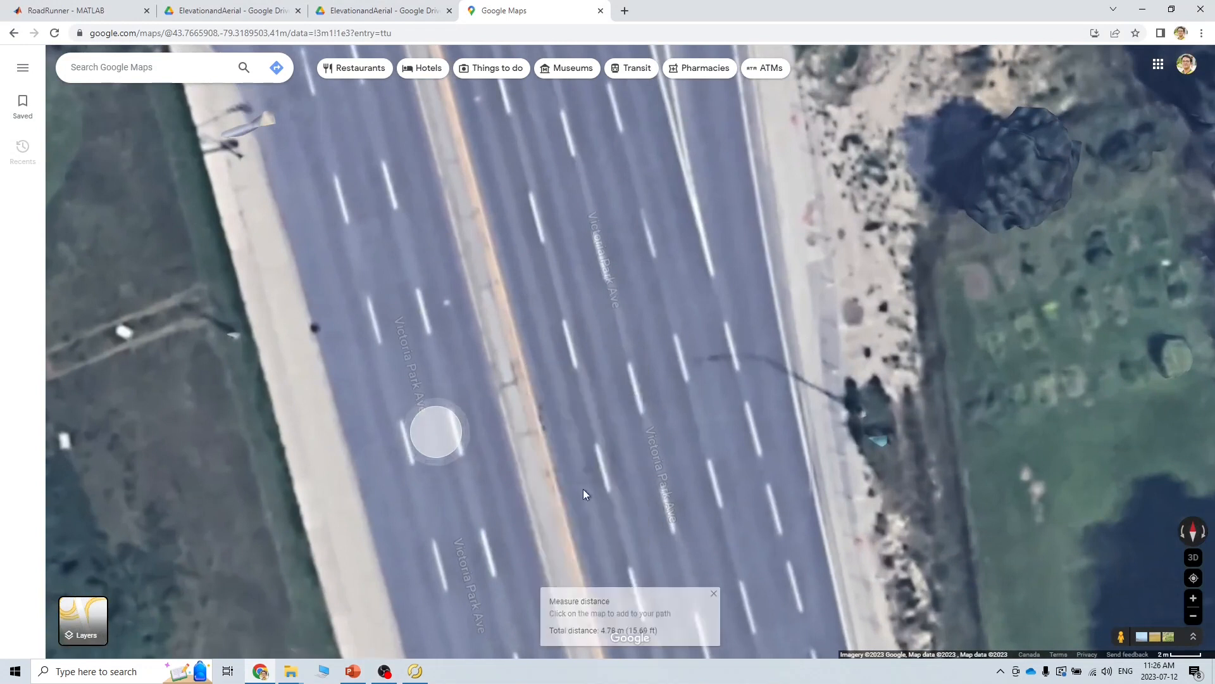
pyautogui.rightClick(521, 357)
pyautogui.click(568, 549)
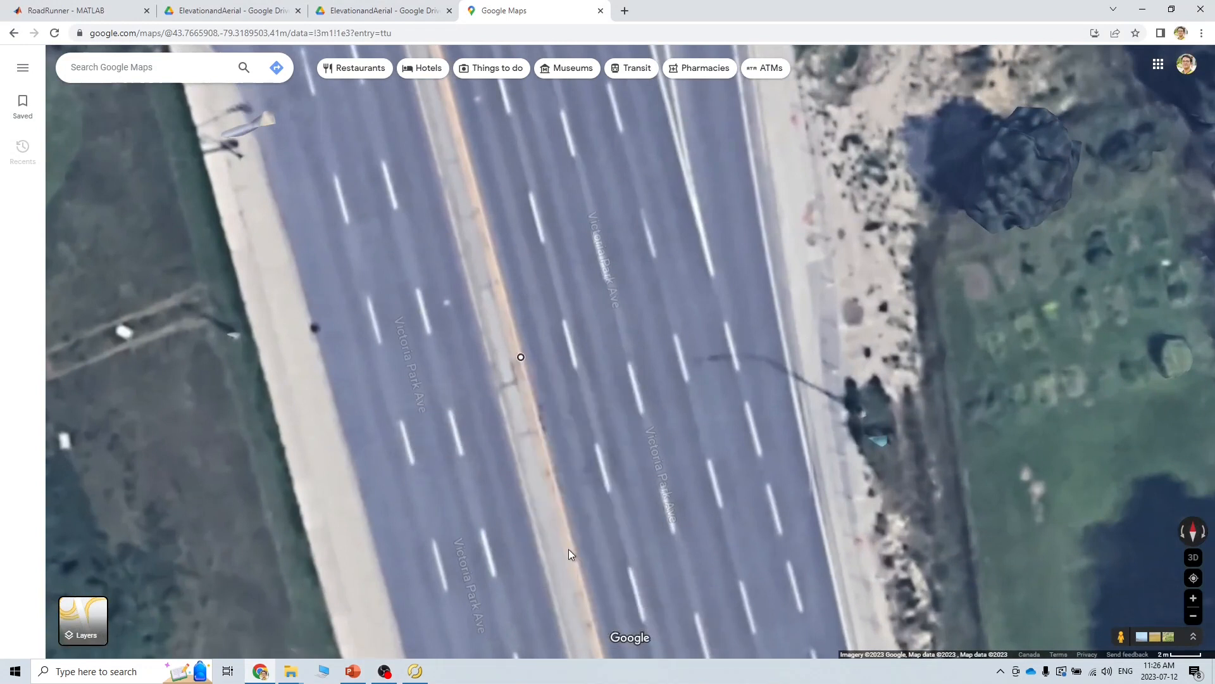
pyautogui.click(571, 347)
pyautogui.moveTo(571, 345); pyautogui.dragTo(567, 344)
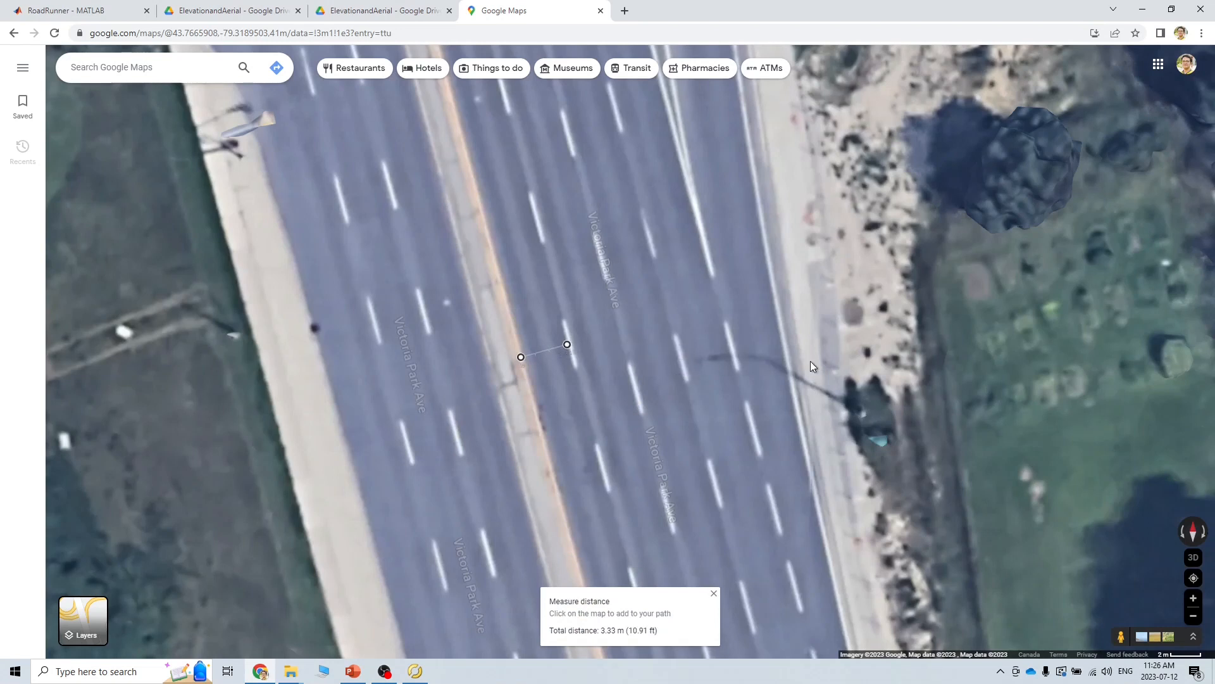
pyautogui.click(1143, 9)
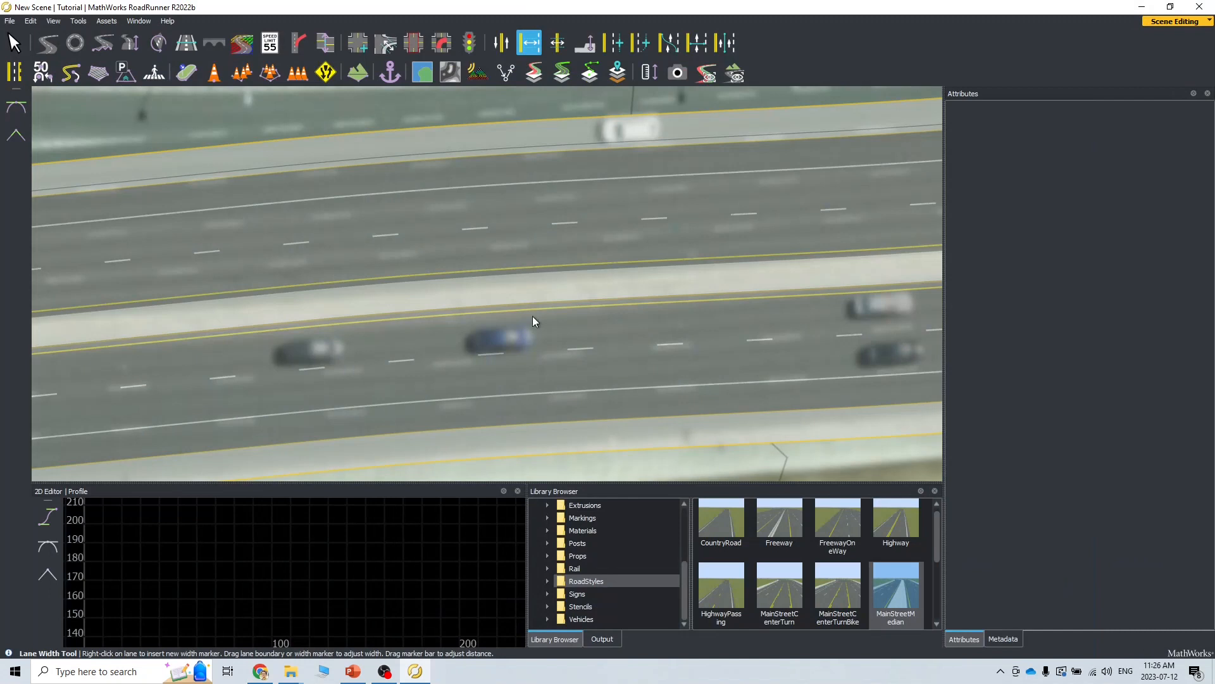
# Step: Check the width of the lane above the median against the lane measured in Google Maps, ending back in RoadRunner
pyautogui.click(492, 254)
pyautogui.click(477, 229)
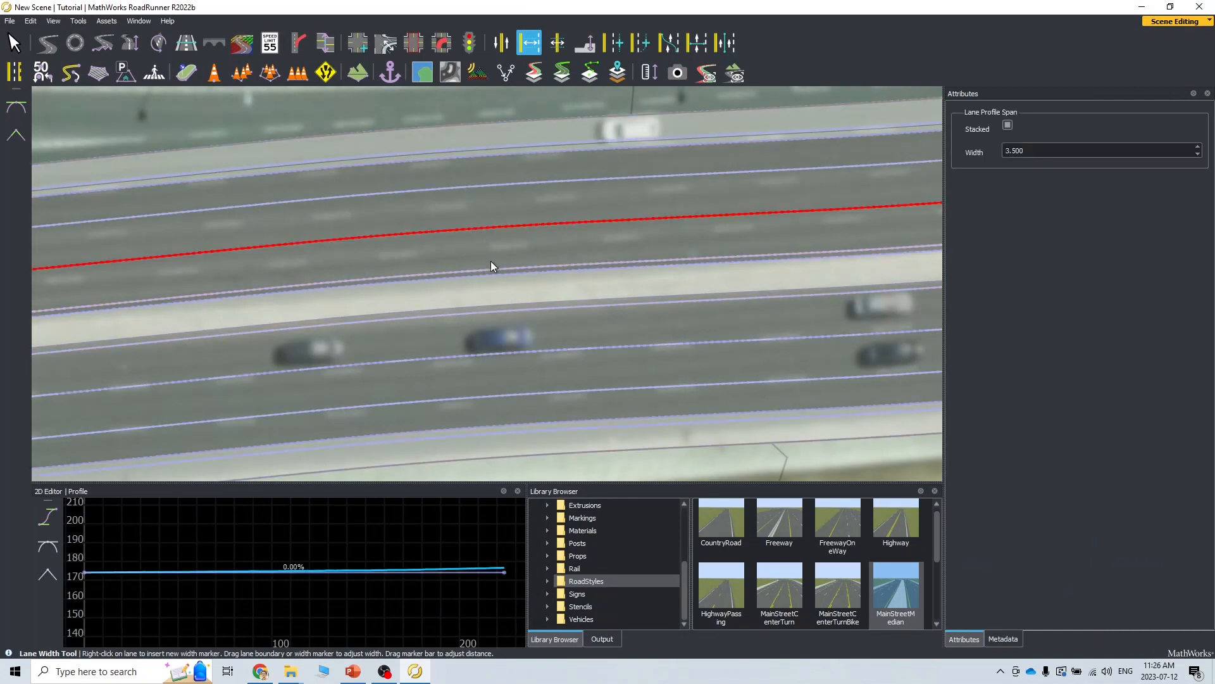
pyautogui.click(260, 671)
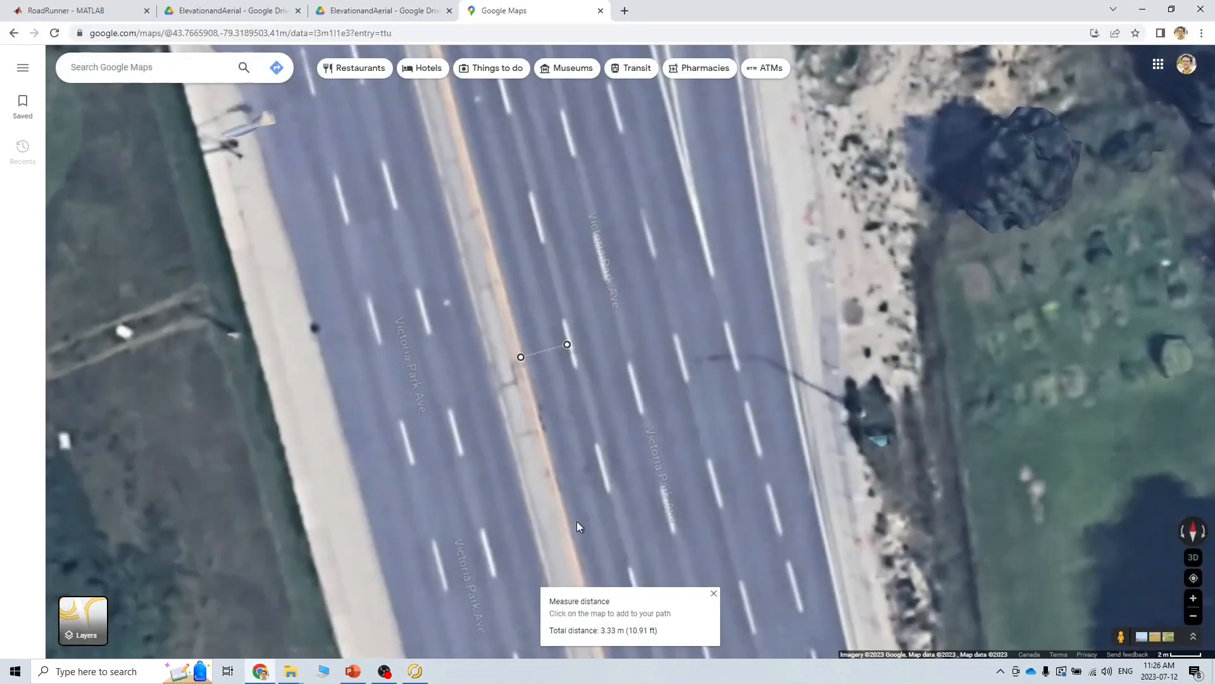
pyautogui.hotkey('alt', 'Tab')
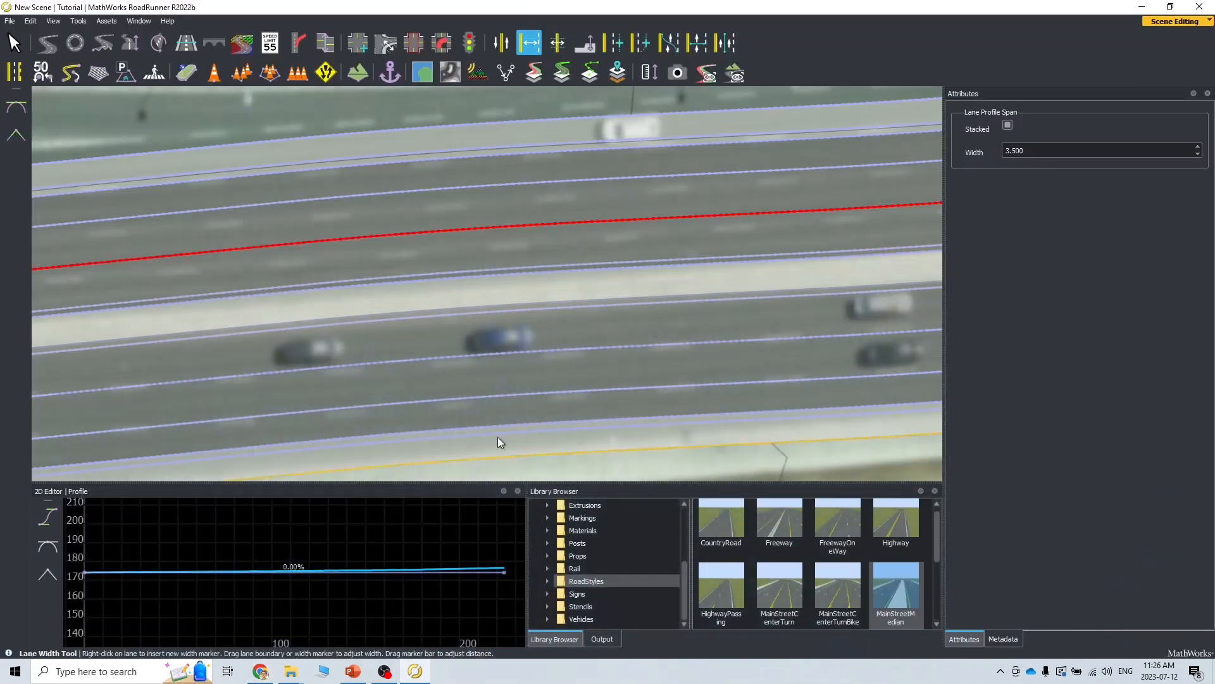
# Step: Delete the narrow shoulder lanes on both sides of the median and compare the layout with Google Maps
pyautogui.click(500, 42)
pyautogui.click(448, 279)
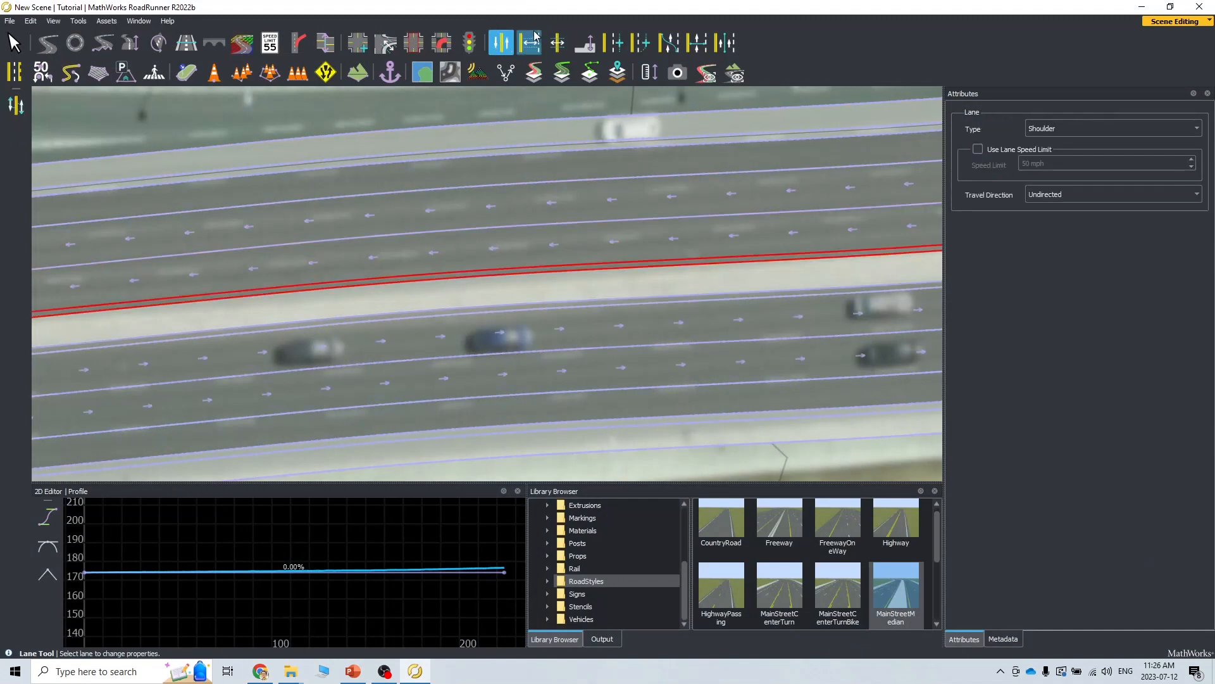
pyautogui.press('Delete')
pyautogui.click(462, 309)
pyautogui.click(262, 672)
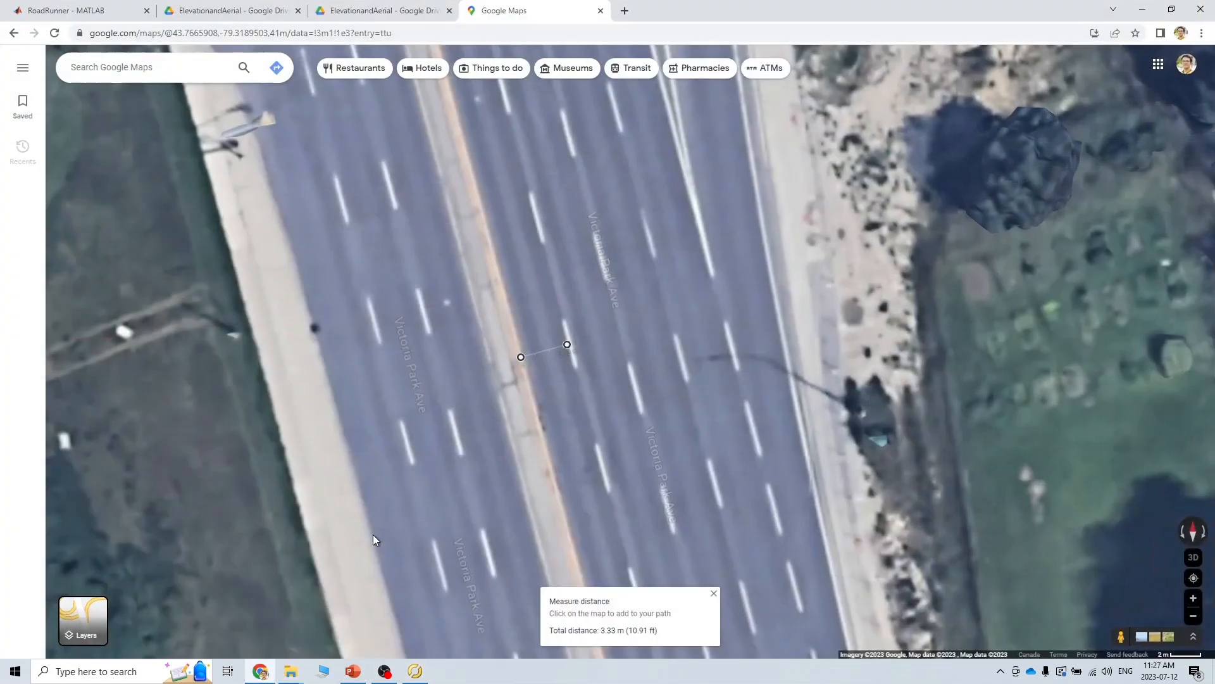
pyautogui.click(261, 672)
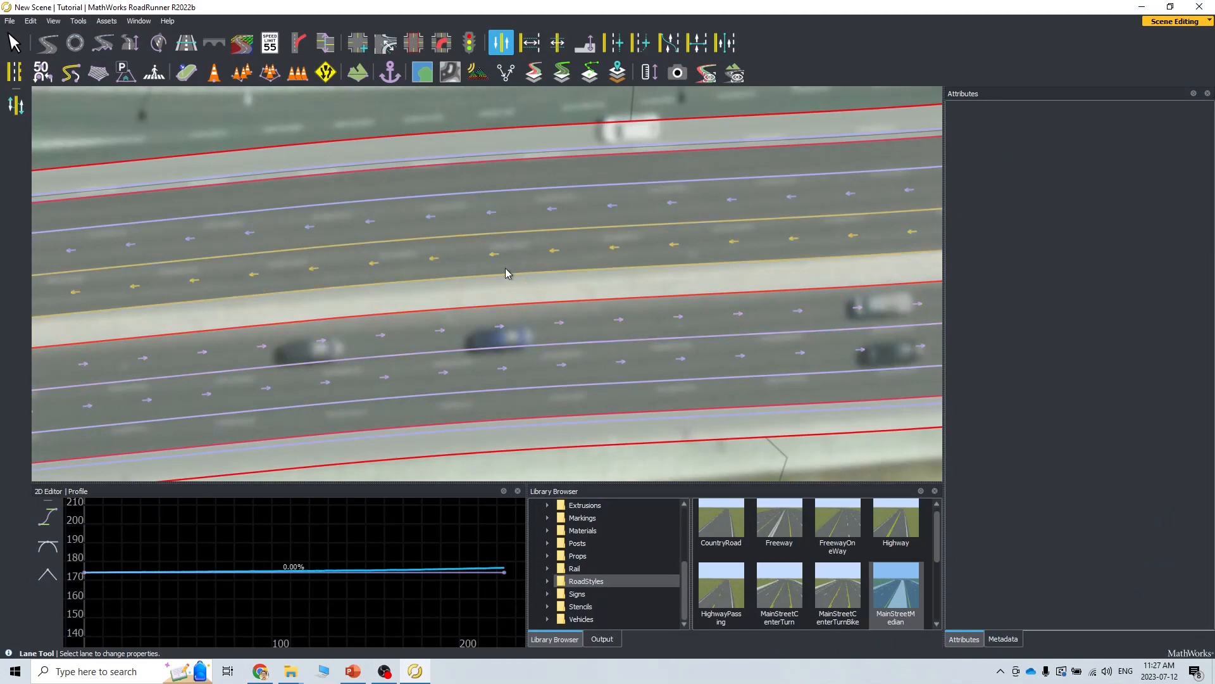
# Step: Move the median road's western end point slightly so the narrowed median lines up with the aerial one
pyautogui.keyDown('alt'); pyautogui.moveTo(471, 403); pyautogui.dragTo(693, 406, button='middle'); pyautogui.keyUp('alt')
pyautogui.click(49, 46)
pyautogui.moveTo(278, 275); pyautogui.dragTo(277, 273)
pyautogui.click(598, 235)
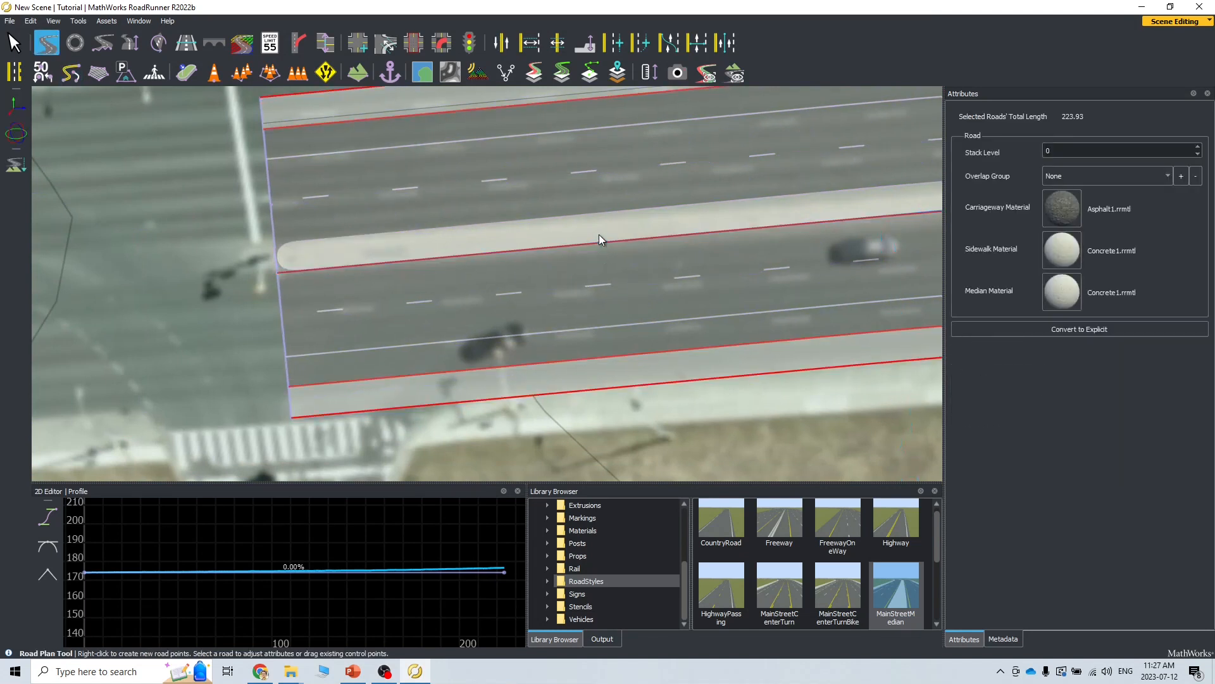
# Step: Add a control point near the median road's western end at about X 24.39, Y -267.24
pyautogui.click(714, 224)
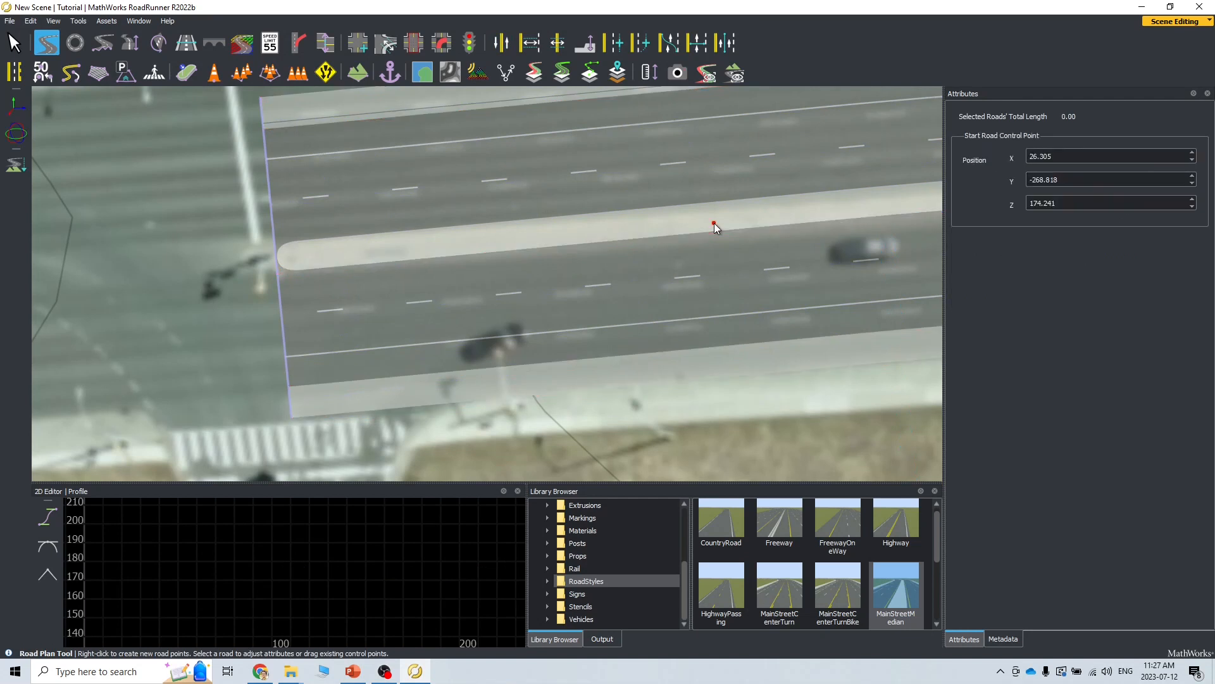
pyautogui.press('Escape')
pyautogui.click(542, 230)
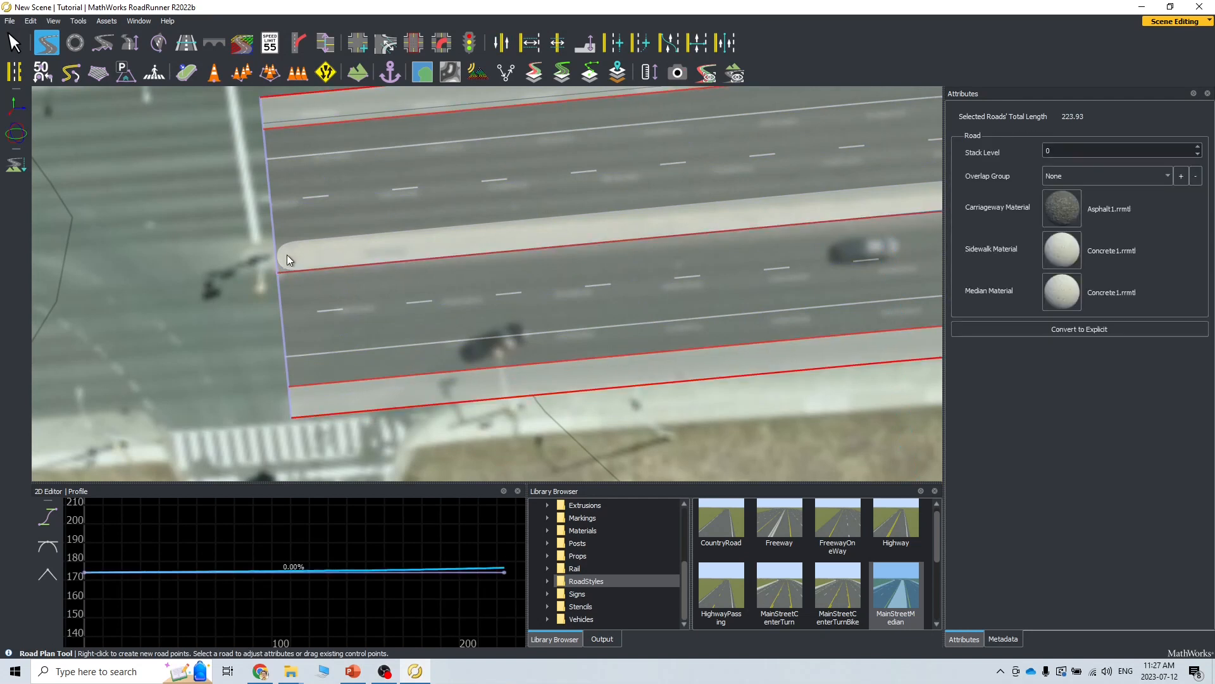
pyautogui.click(276, 272)
pyautogui.doubleClick(692, 239)
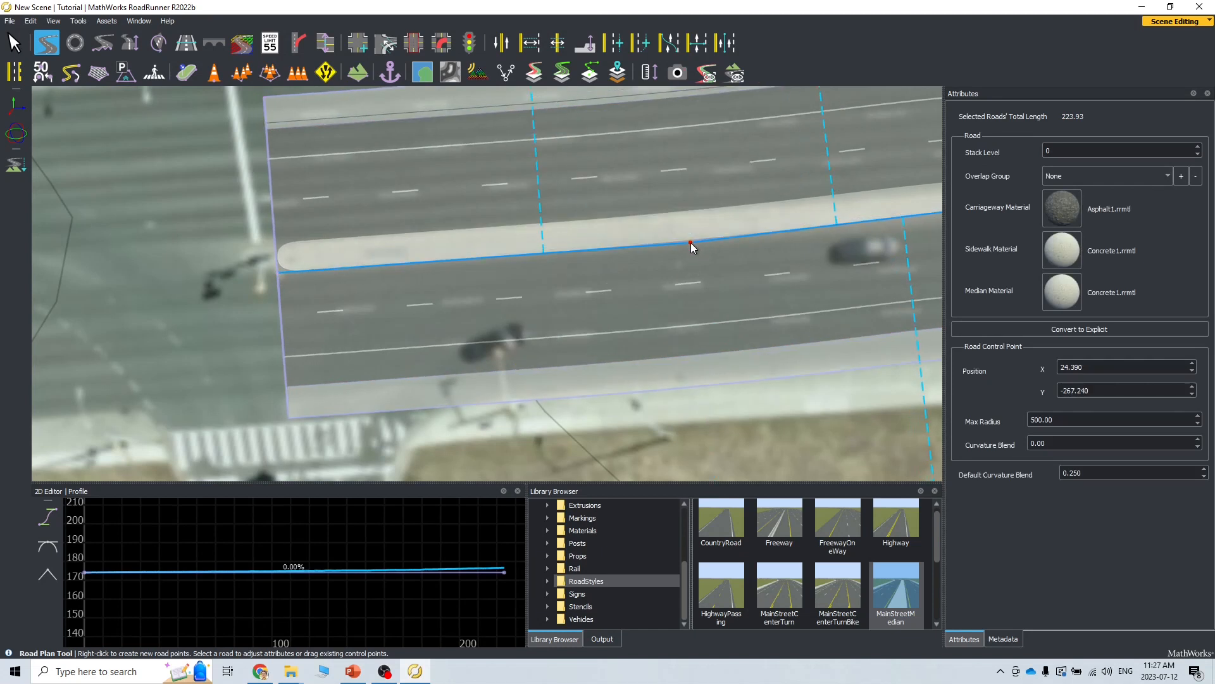
# Step: Move the next control point east along the median road to about X 30.55, Y -291.14 to follow the aerial median
pyautogui.keyDown('alt'); pyautogui.moveTo(820, 264); pyautogui.dragTo(461, 314, button='middle'); pyautogui.keyUp('alt')
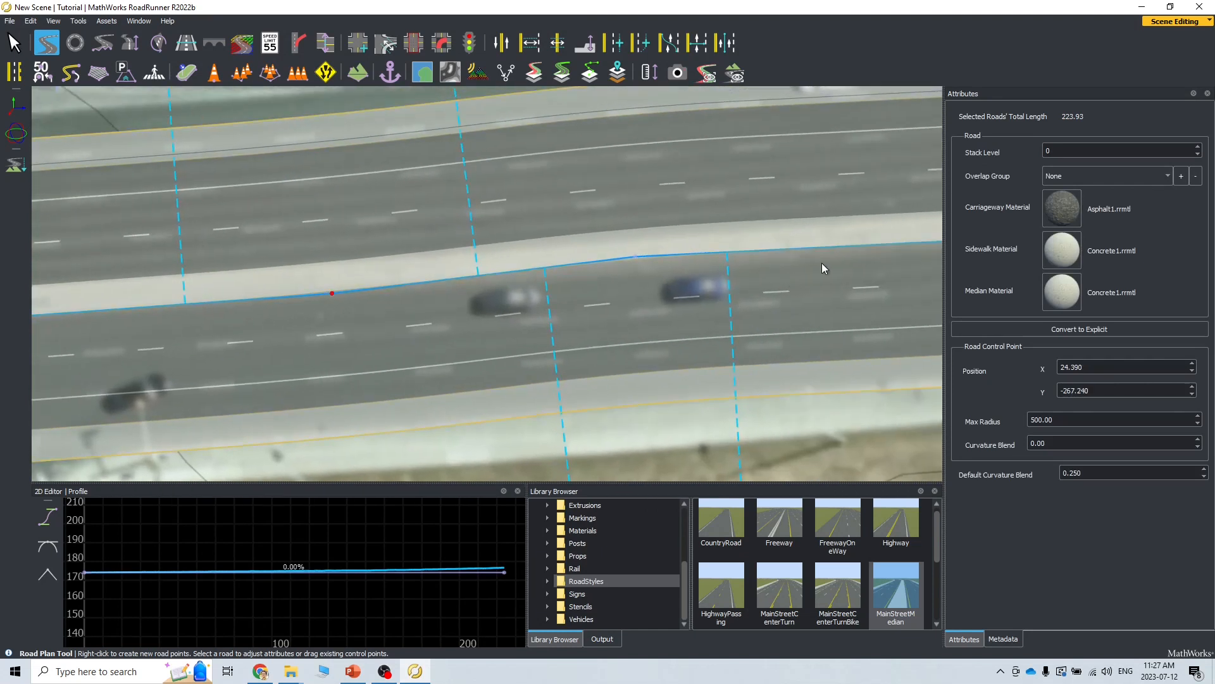
pyautogui.moveTo(637, 257); pyautogui.dragTo(635, 271, button='right')
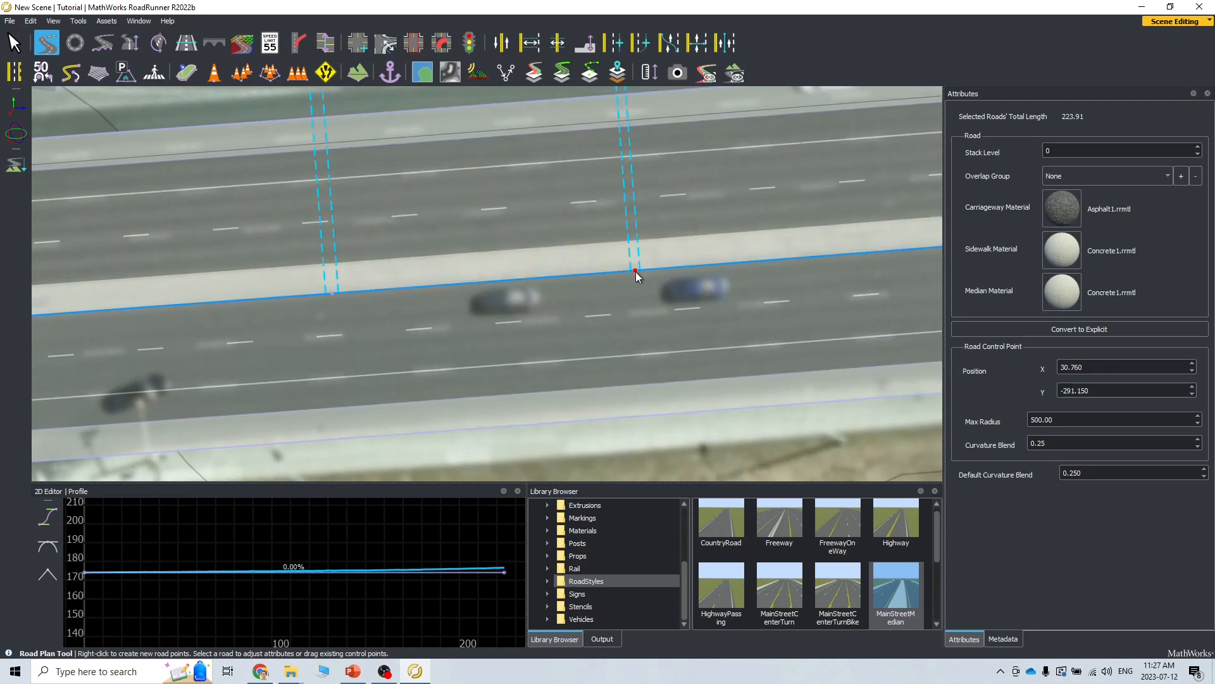
pyautogui.moveTo(636, 271); pyautogui.dragTo(636, 272, button='right')
pyautogui.keyDown('alt'); pyautogui.moveTo(785, 317); pyautogui.dragTo(546, 314, button='middle'); pyautogui.keyUp('alt')
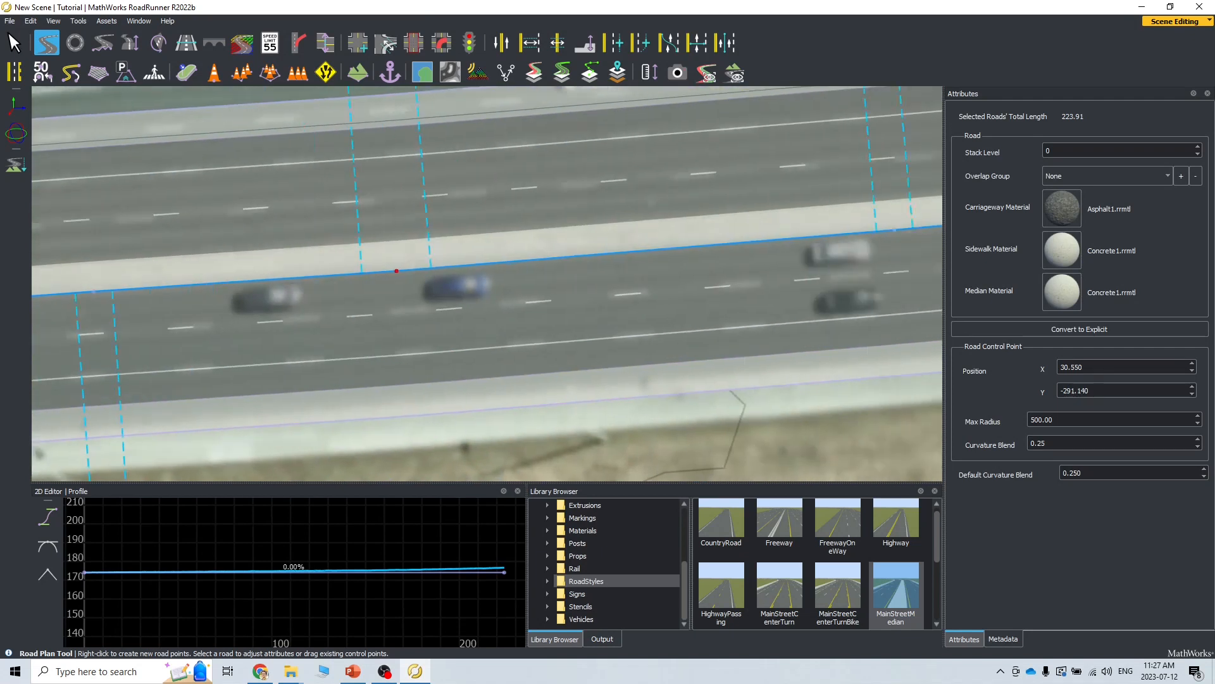
# Step: Add a control point farther along the median road at about X 44.68, Y -343.39 to follow the aerial median
pyautogui.keyDown('alt'); pyautogui.moveTo(847, 305); pyautogui.dragTo(788, 305, button='middle'); pyautogui.keyUp('alt')
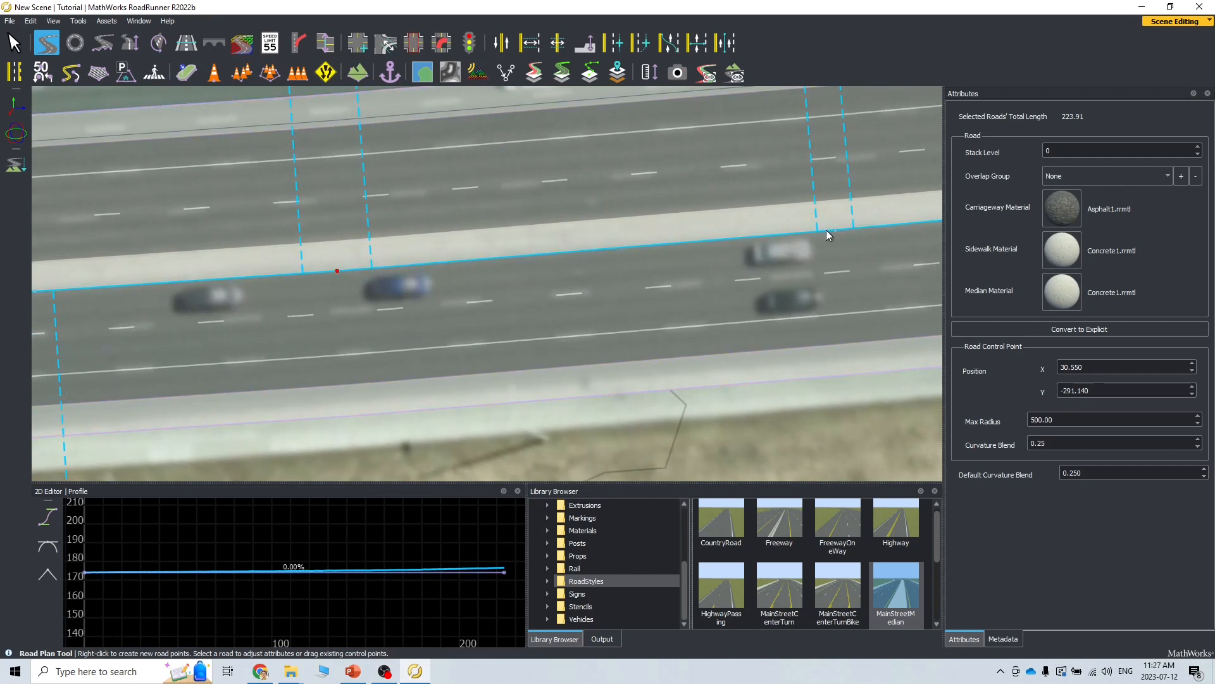
pyautogui.keyDown('alt'); pyautogui.moveTo(863, 272); pyautogui.dragTo(411, 291, button='middle'); pyautogui.keyUp('alt')
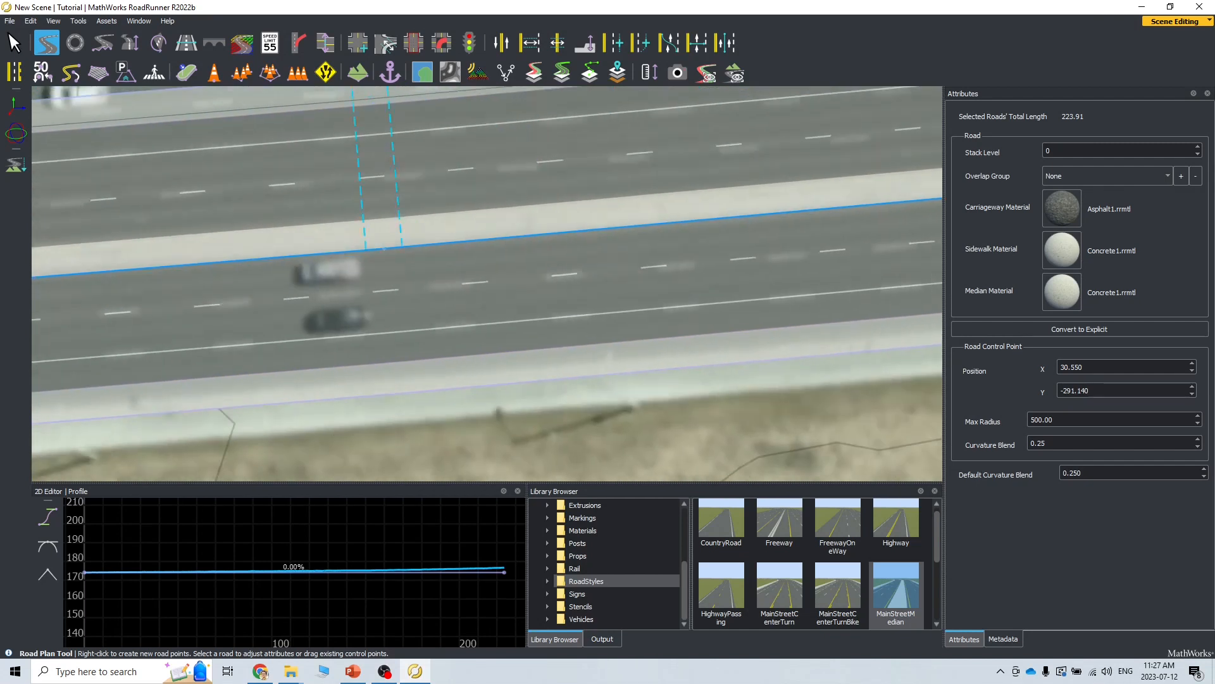
pyautogui.click(525, 229)
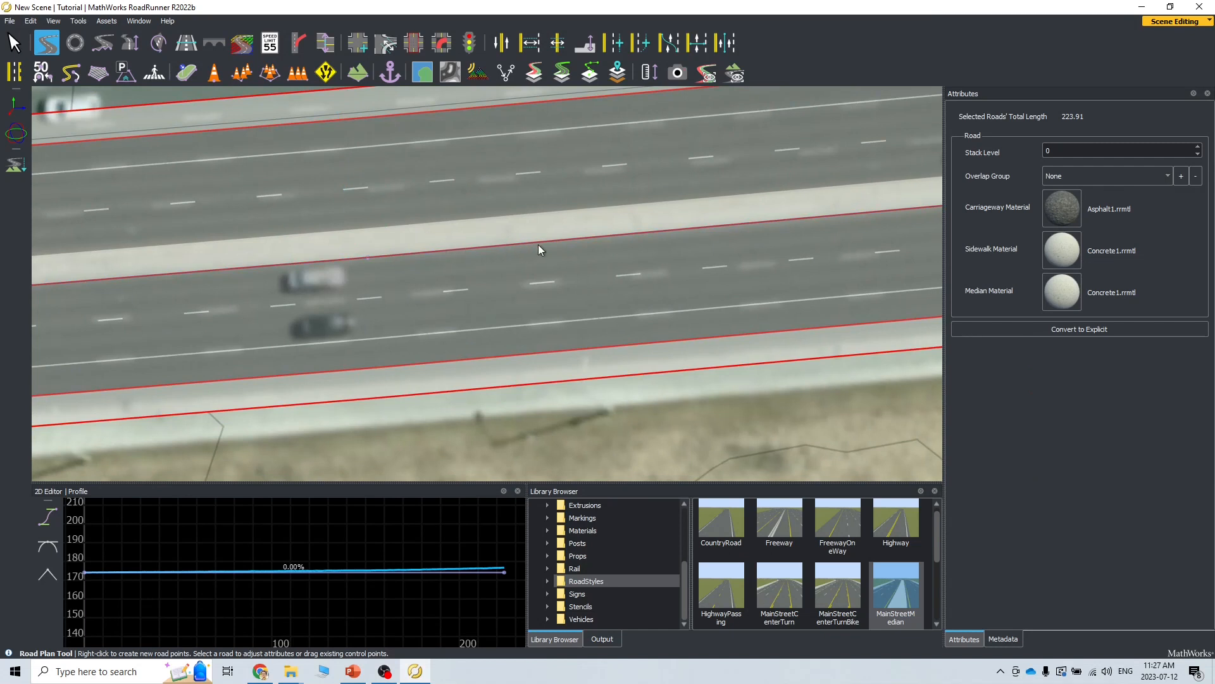
pyautogui.moveTo(529, 242); pyautogui.dragTo(527, 246)
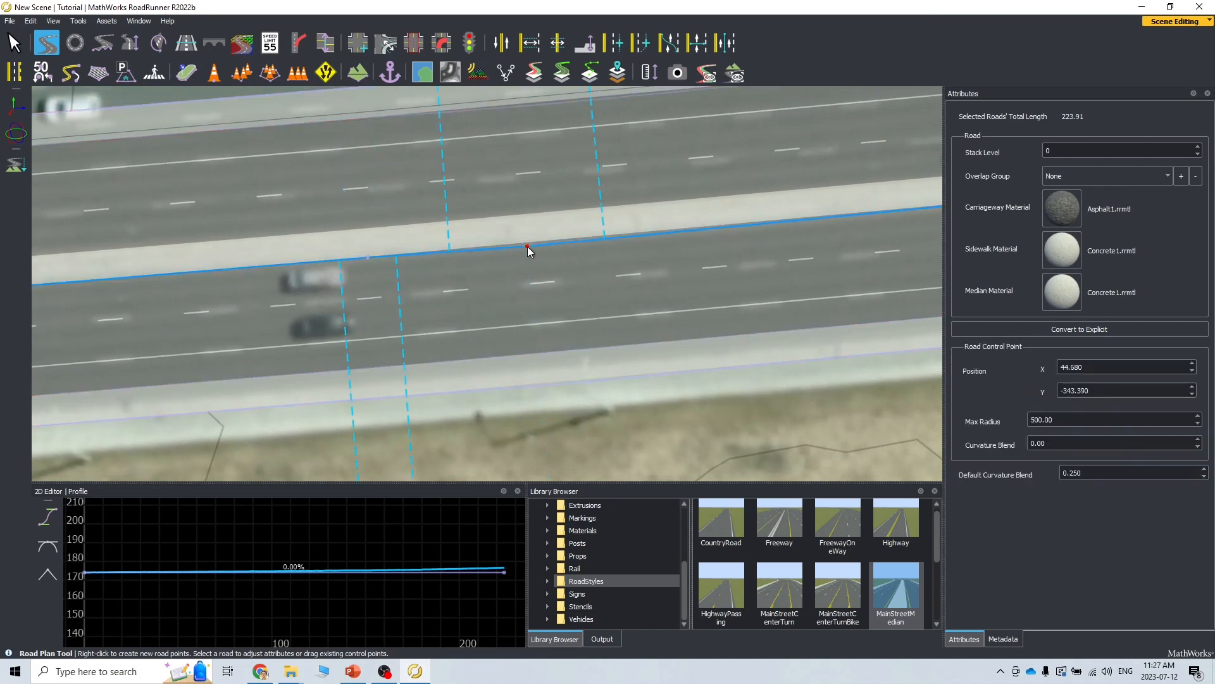
# Step: Add another control point on the median road at about X 50.30, Y -363.78, on the aerial median's edge
pyautogui.keyDown('alt'); pyautogui.moveTo(721, 255); pyautogui.dragTo(413, 301, button='middle'); pyautogui.keyUp('alt')
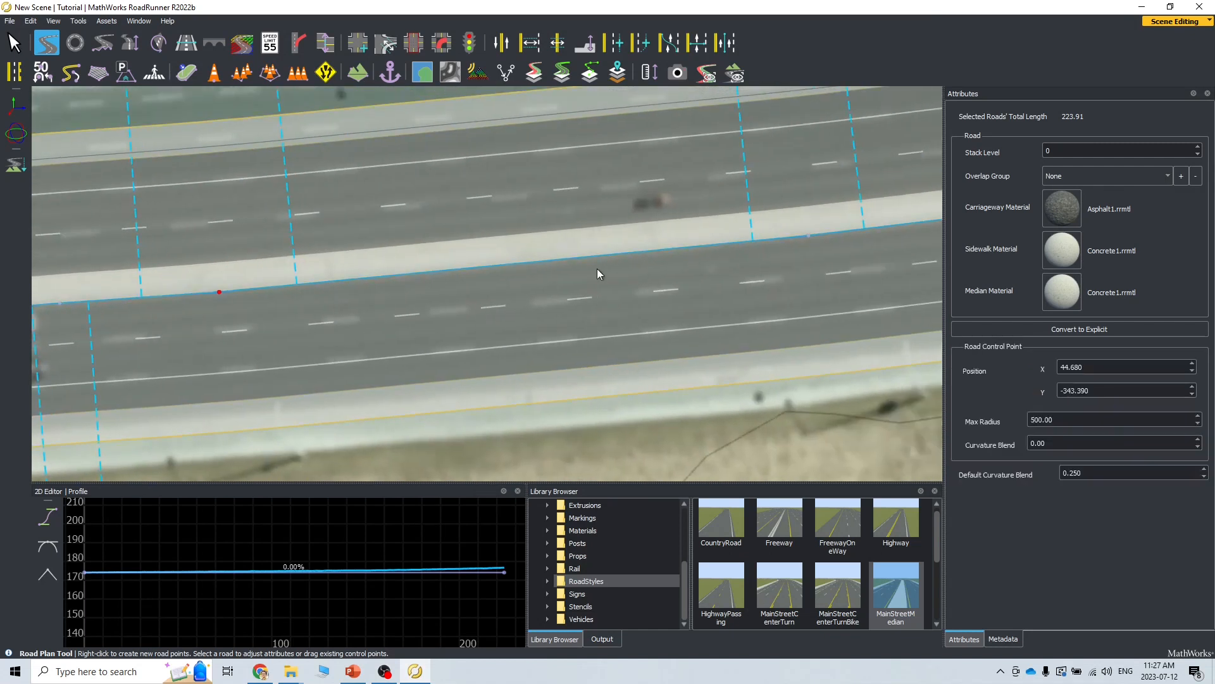
pyautogui.click(471, 269)
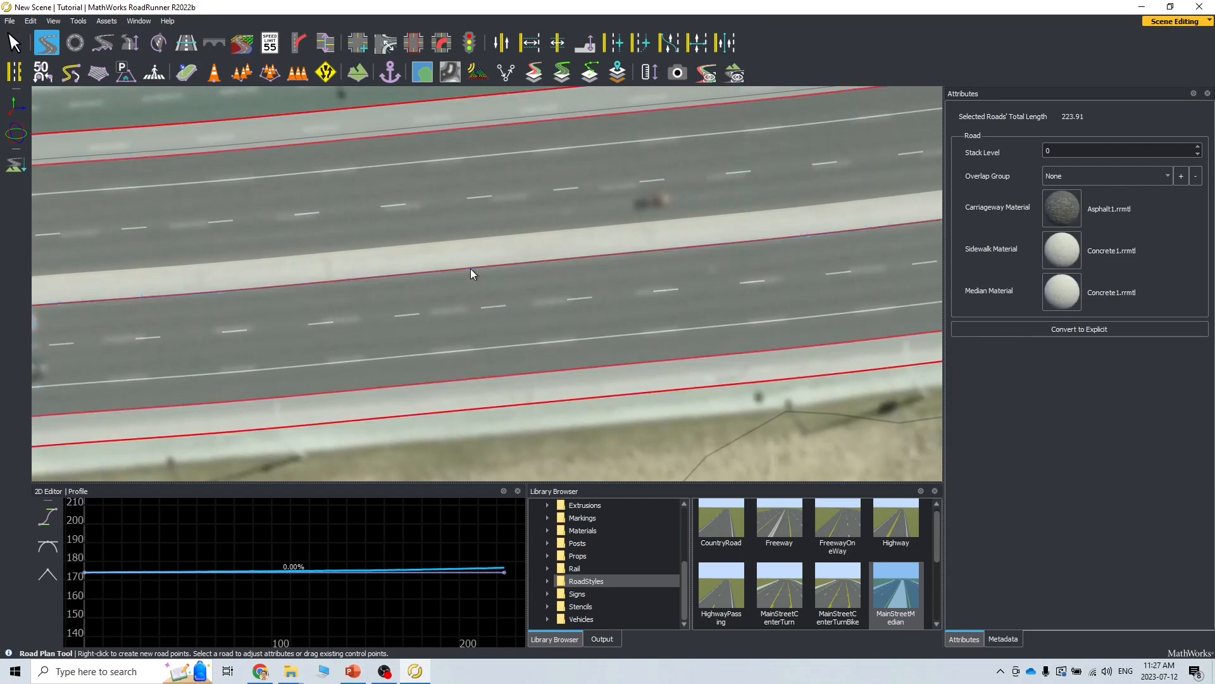
pyautogui.click(470, 269)
pyautogui.moveTo(471, 269); pyautogui.dragTo(471, 272)
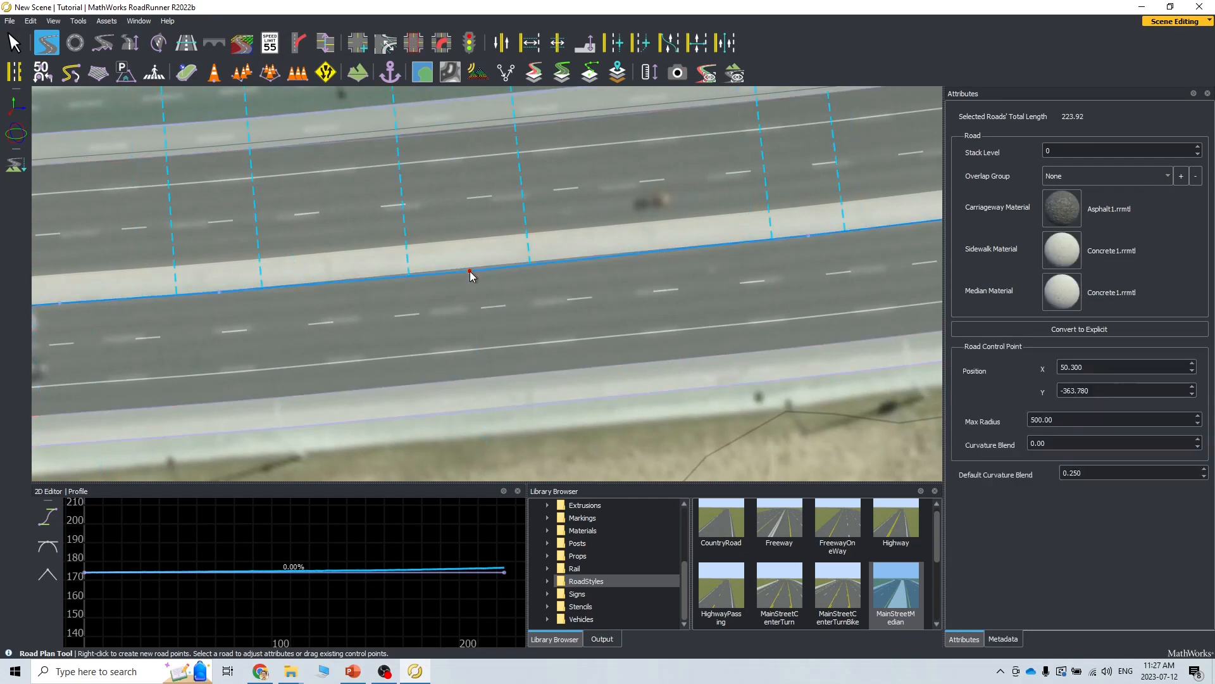
# Step: Check the median road's alignment up to its far end and project the whole road onto the terrain elevation
pyautogui.keyDown('alt'); pyautogui.moveTo(712, 295); pyautogui.dragTo(363, 355, button='middle'); pyautogui.keyUp('alt')
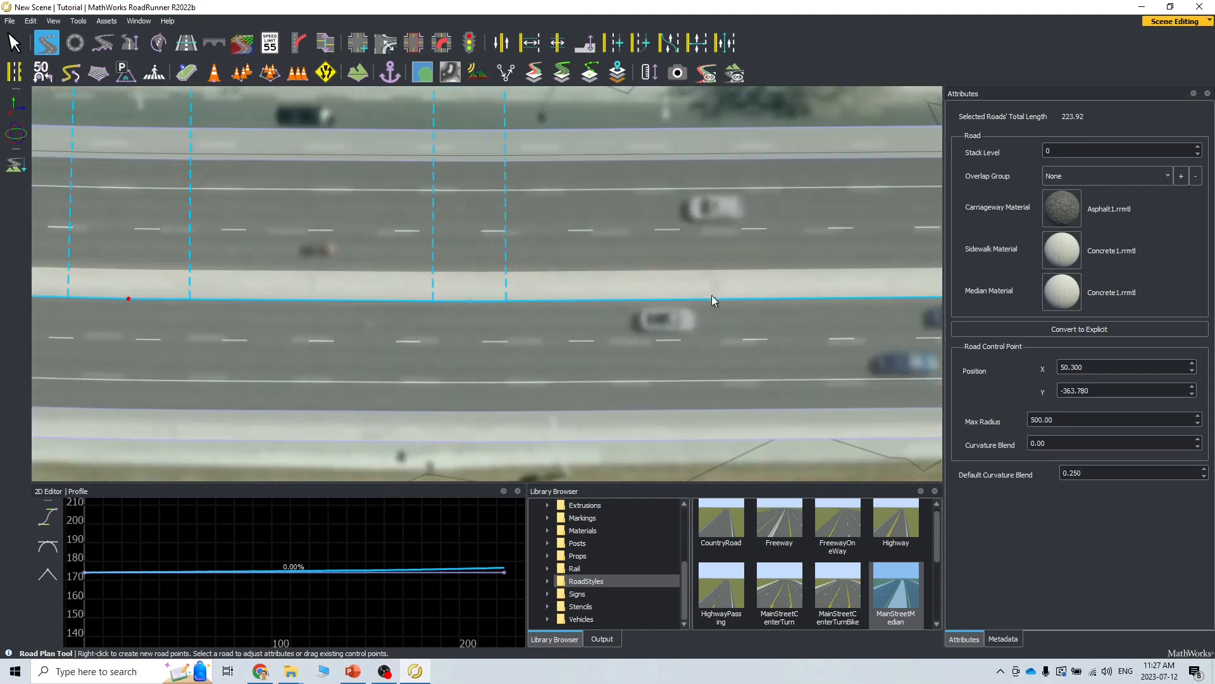
pyautogui.keyDown('alt'); pyautogui.moveTo(743, 325); pyautogui.dragTo(759, 325); pyautogui.keyUp('alt')
pyautogui.keyDown('alt'); pyautogui.moveTo(699, 196); pyautogui.dragTo(358, 198, button='middle'); pyautogui.keyUp('alt')
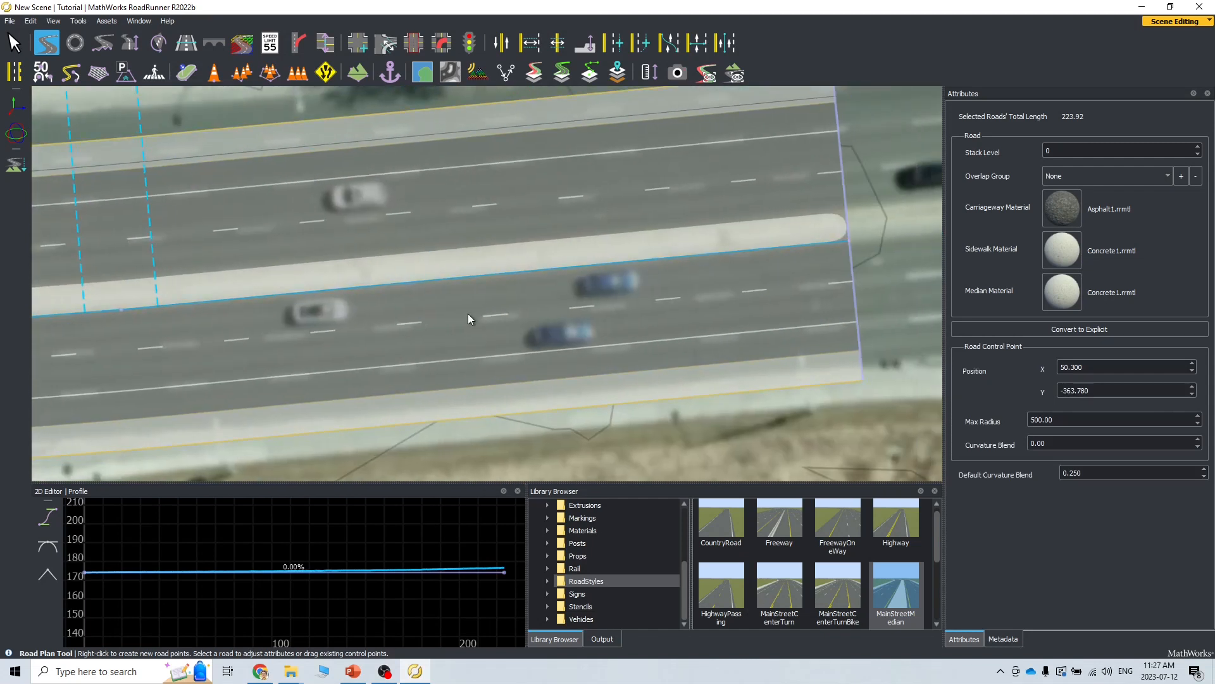
pyautogui.scroll(-4, 420, 304)
pyautogui.moveTo(420, 305)
pyautogui.keyDown('alt'); pyautogui.mouseDown()
pyautogui.moveTo(475, 237)
pyautogui.moveTo(459, 304)
pyautogui.moveTo(428, 305)
pyautogui.mouseUp(); pyautogui.keyUp('alt')
pyautogui.scroll(-3, 181, 378)
pyautogui.keyDown('alt'); pyautogui.moveTo(181, 377); pyautogui.dragTo(821, 260, button='middle'); pyautogui.keyUp('alt')
pyautogui.click(534, 289)
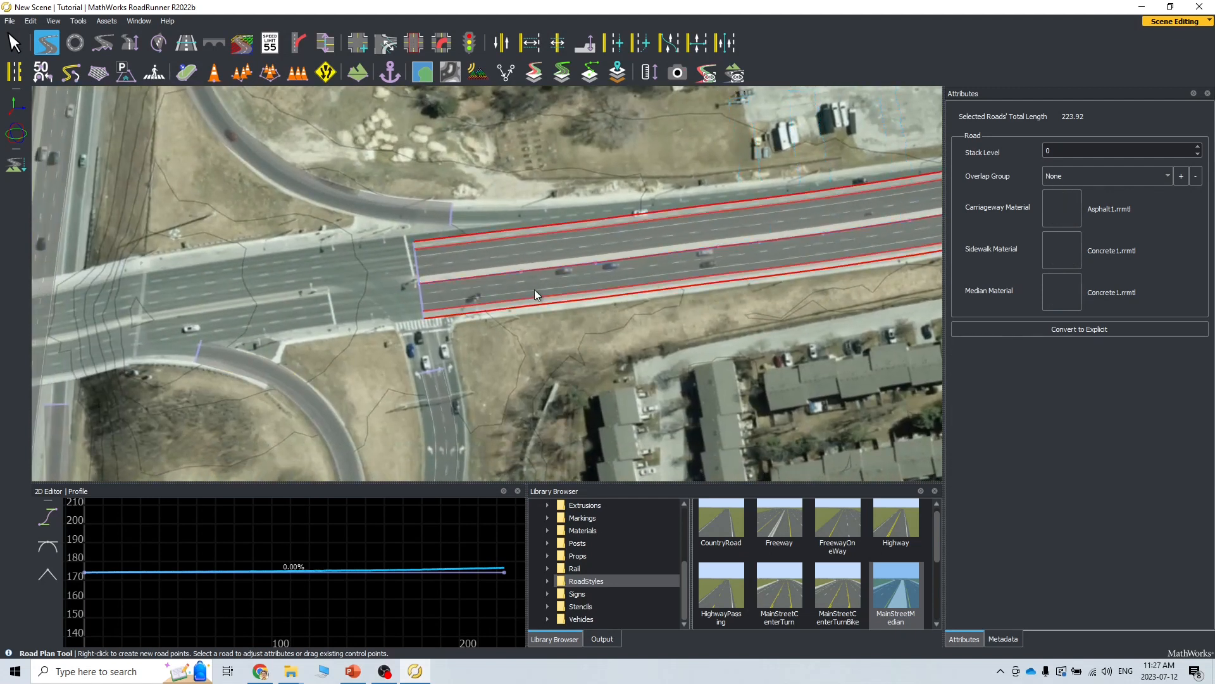
pyautogui.click(16, 166)
pyautogui.scroll(4, 549, 292)
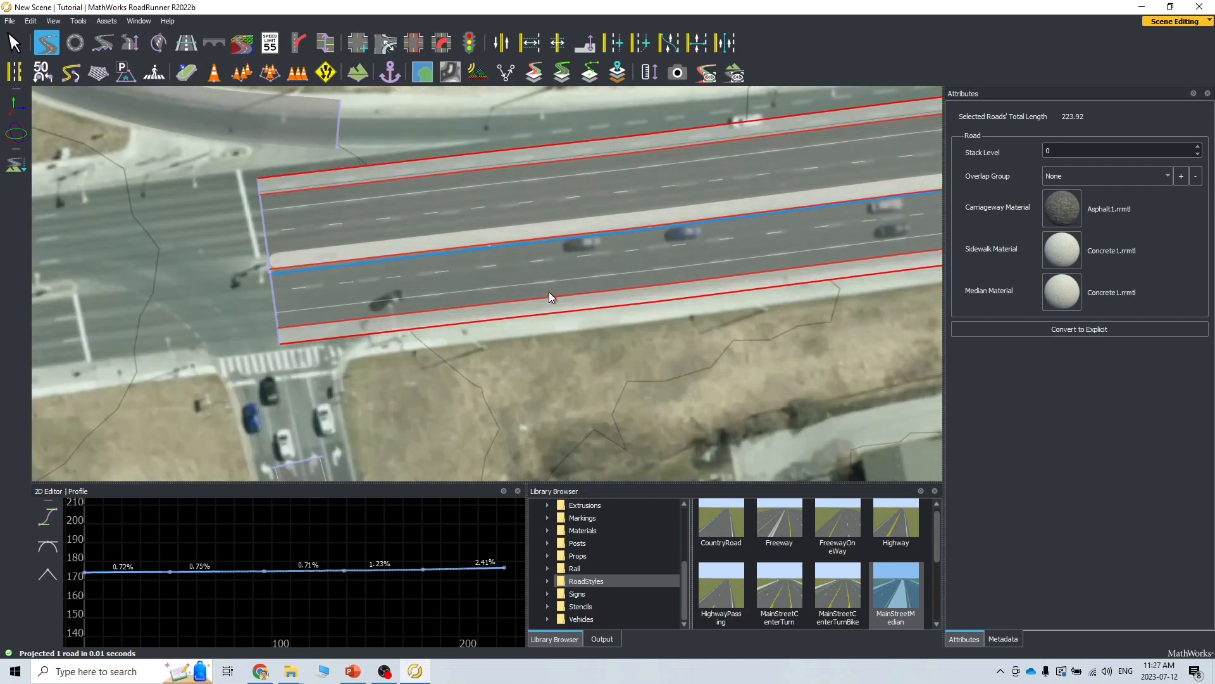
# Step: Examine the median's rounded end at the crosswalk intersection and compare the intersection layout with the Google Maps satellite view
pyautogui.scroll(5, 510, 282)
pyautogui.scroll(-2, 478, 271)
pyautogui.keyDown('alt'); pyautogui.moveTo(476, 272); pyautogui.dragTo(586, 276); pyautogui.keyUp('alt')
pyautogui.keyDown('alt'); pyautogui.moveTo(586, 276); pyautogui.dragTo(607, 393, button='middle'); pyautogui.keyUp('alt')
pyautogui.keyDown('alt'); pyautogui.moveTo(608, 393); pyautogui.dragTo(523, 377); pyautogui.keyUp('alt')
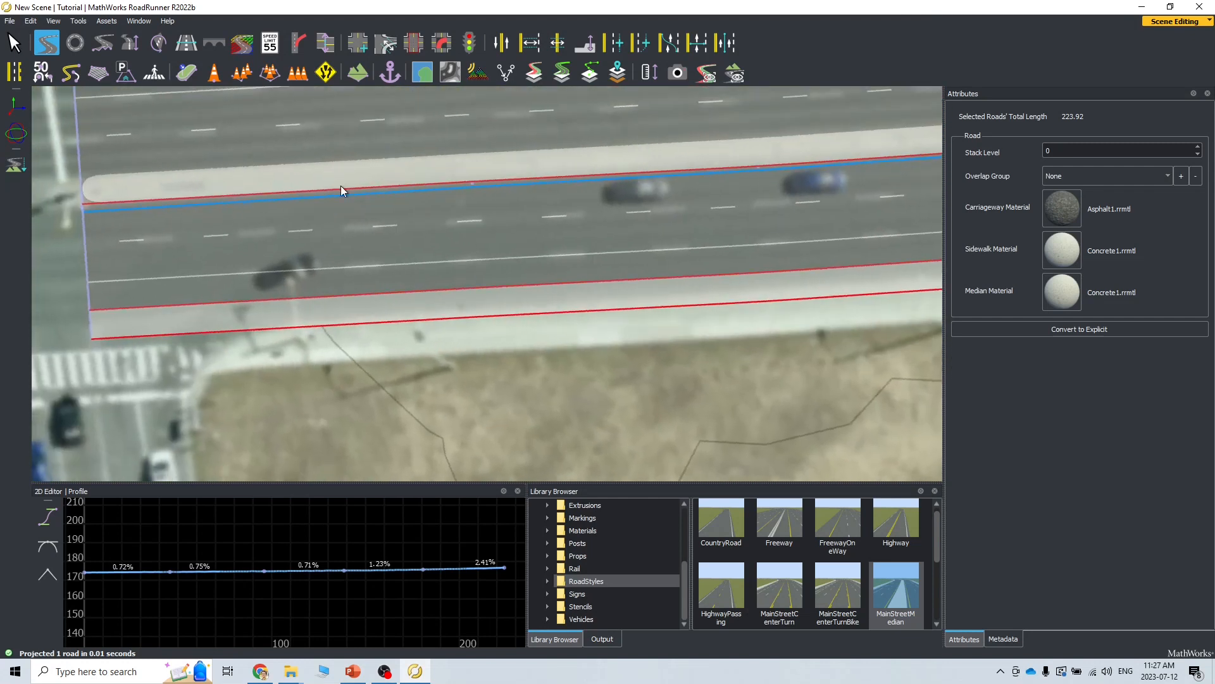
pyautogui.click(416, 379)
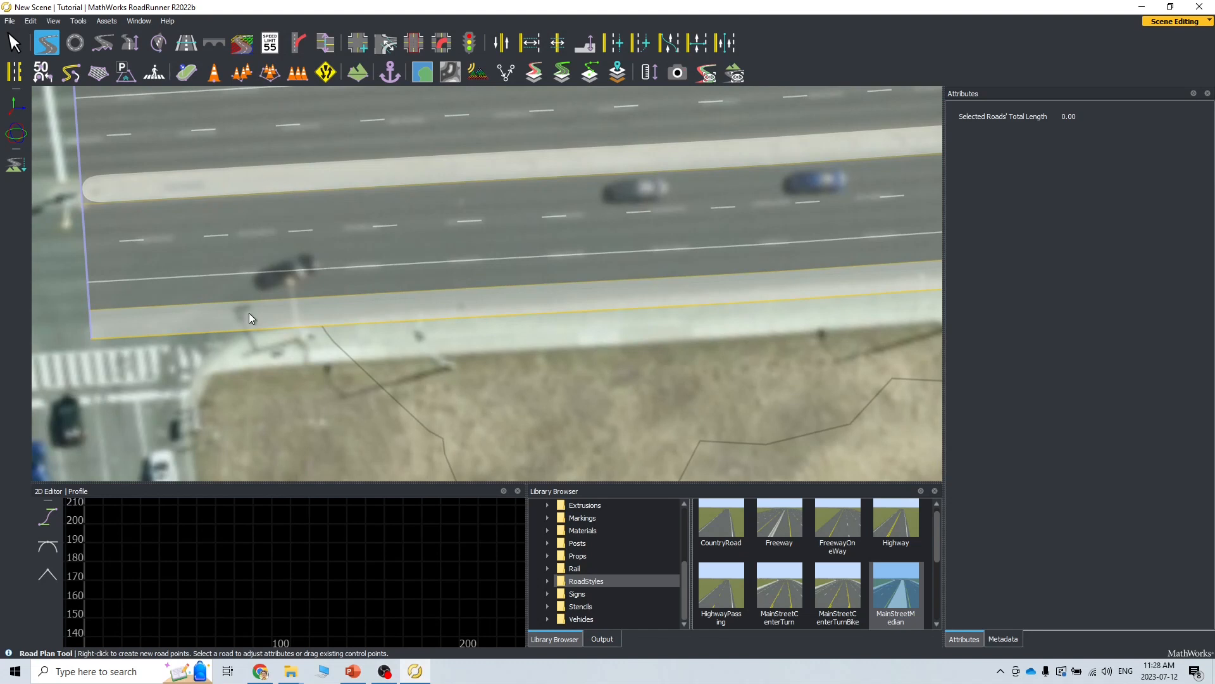
pyautogui.scroll(-2, 248, 316)
pyautogui.keyDown('alt'); pyautogui.moveTo(271, 370); pyautogui.dragTo(613, 355, button='middle'); pyautogui.keyUp('alt')
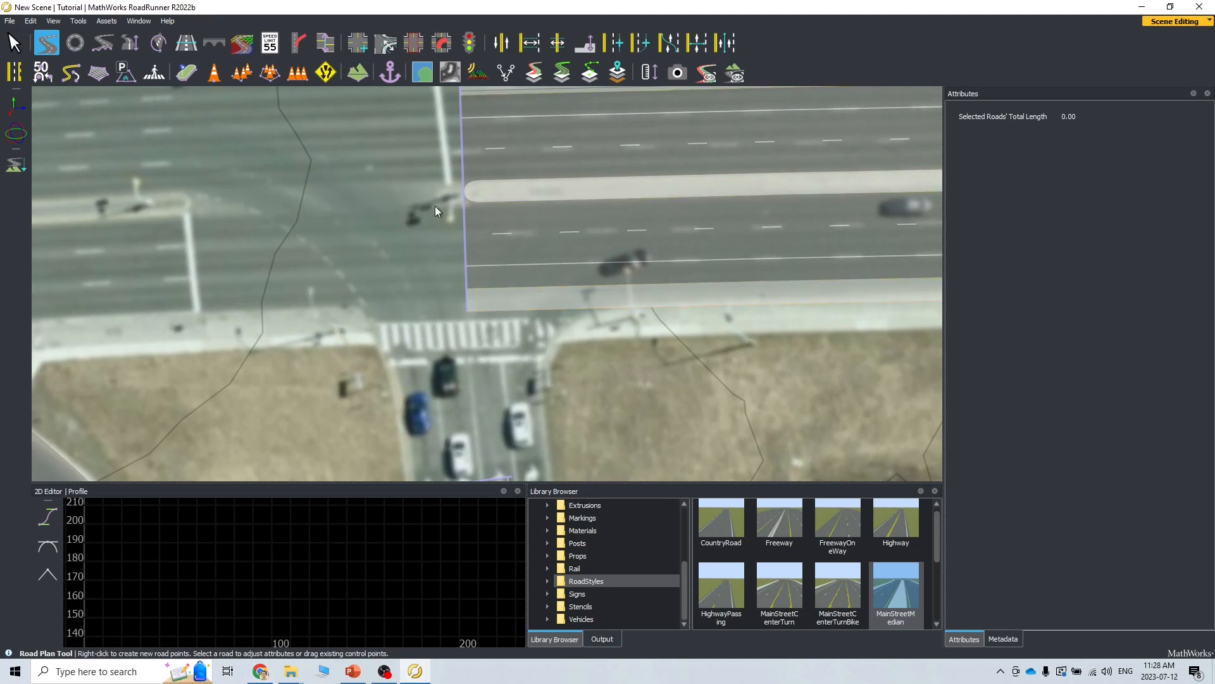
pyautogui.click(261, 671)
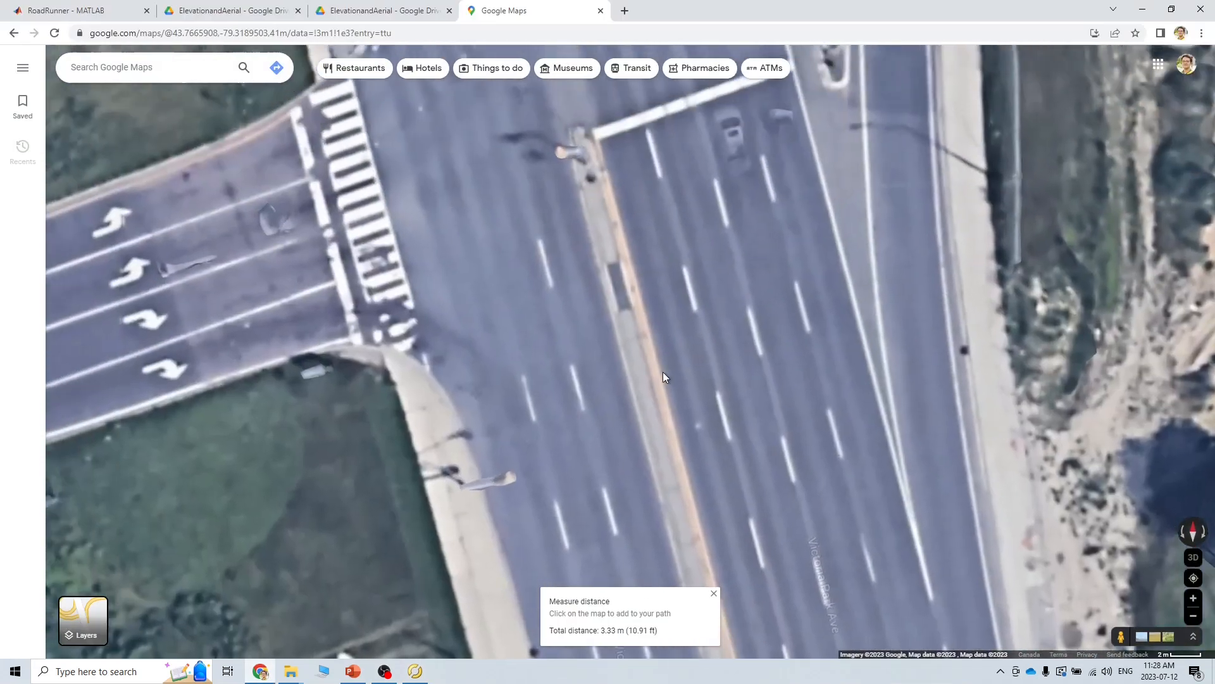
pyautogui.moveTo(644, 262); pyautogui.dragTo(692, 399)
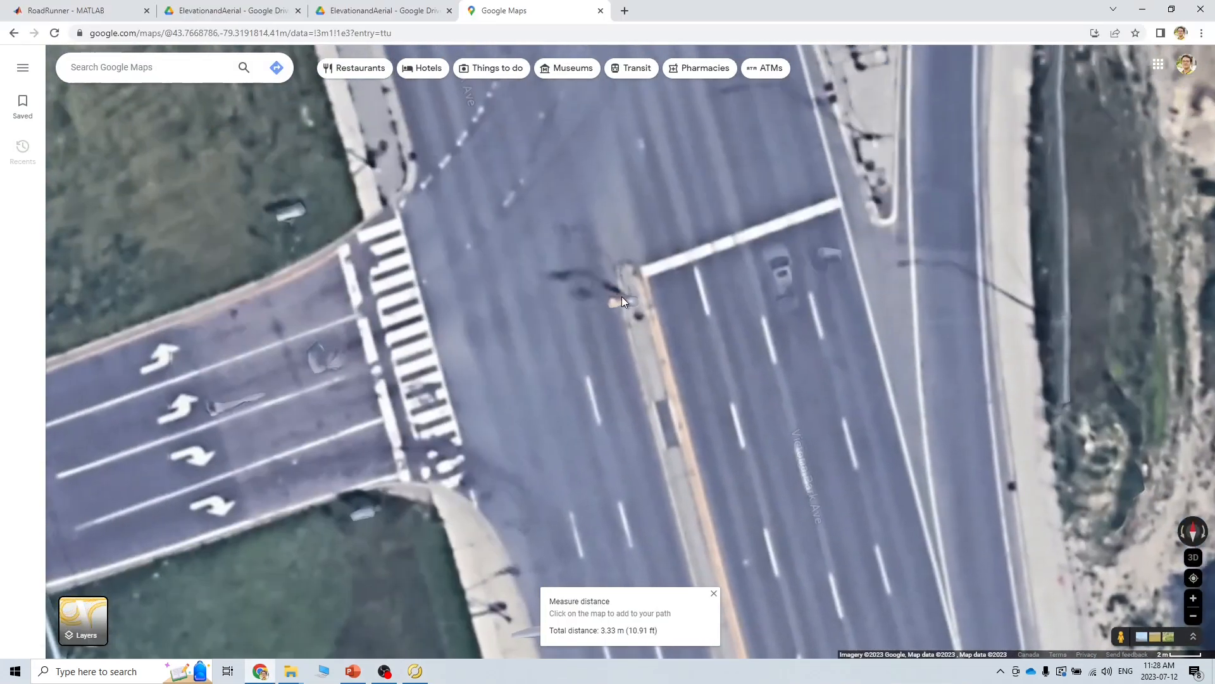
pyautogui.click(1141, 10)
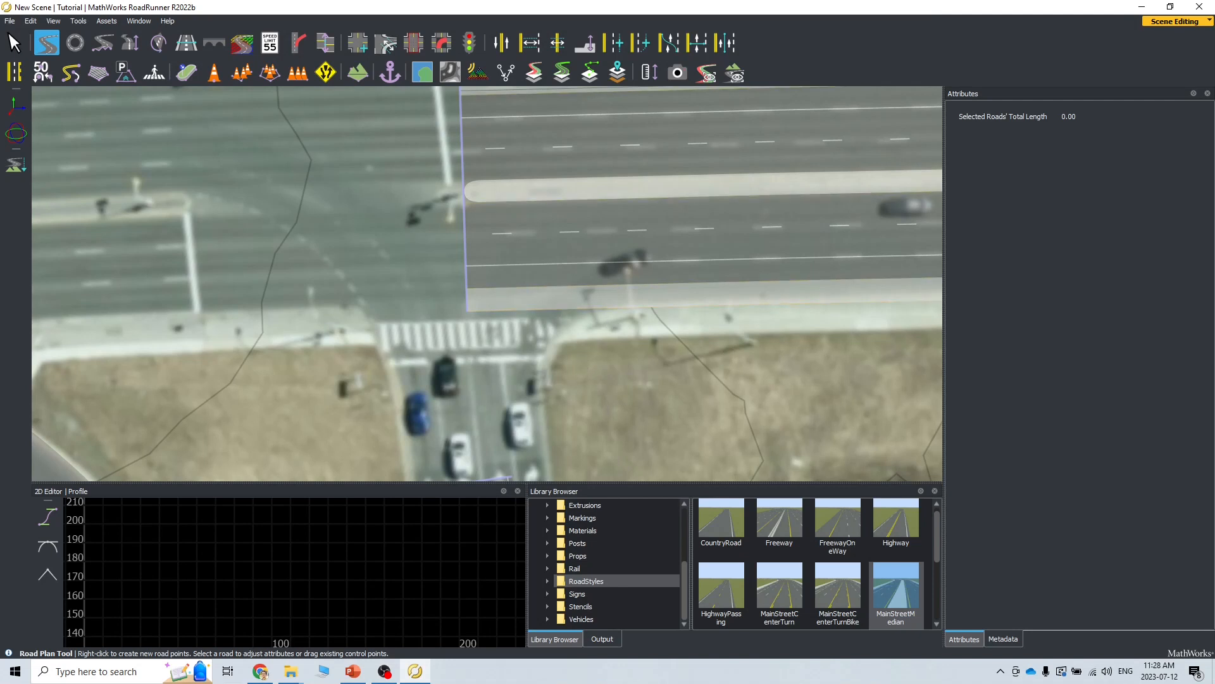
# Step: Delete the sidewalk and the narrow lane next to it along the upper edge of the median road
pyautogui.keyDown('alt'); pyautogui.moveTo(797, 285); pyautogui.dragTo(170, 232, button='middle'); pyautogui.keyUp('alt')
pyautogui.scroll(-3, 650, 353)
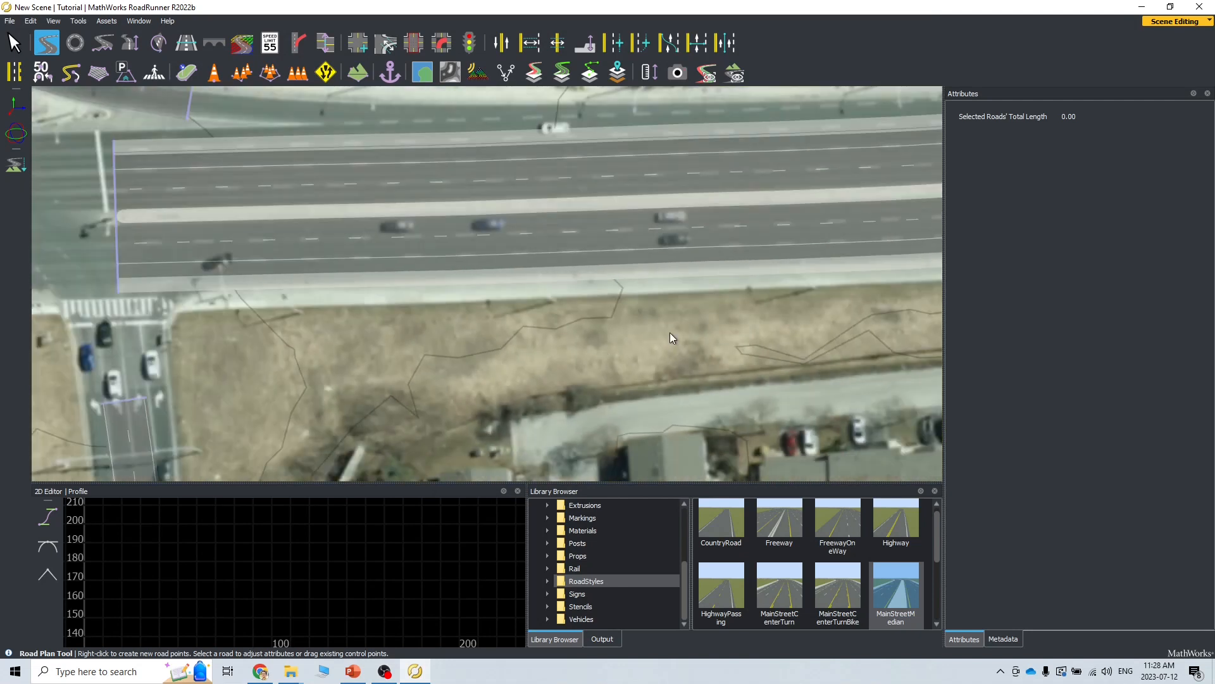
pyautogui.click(501, 43)
pyautogui.click(403, 136)
pyautogui.click(401, 138)
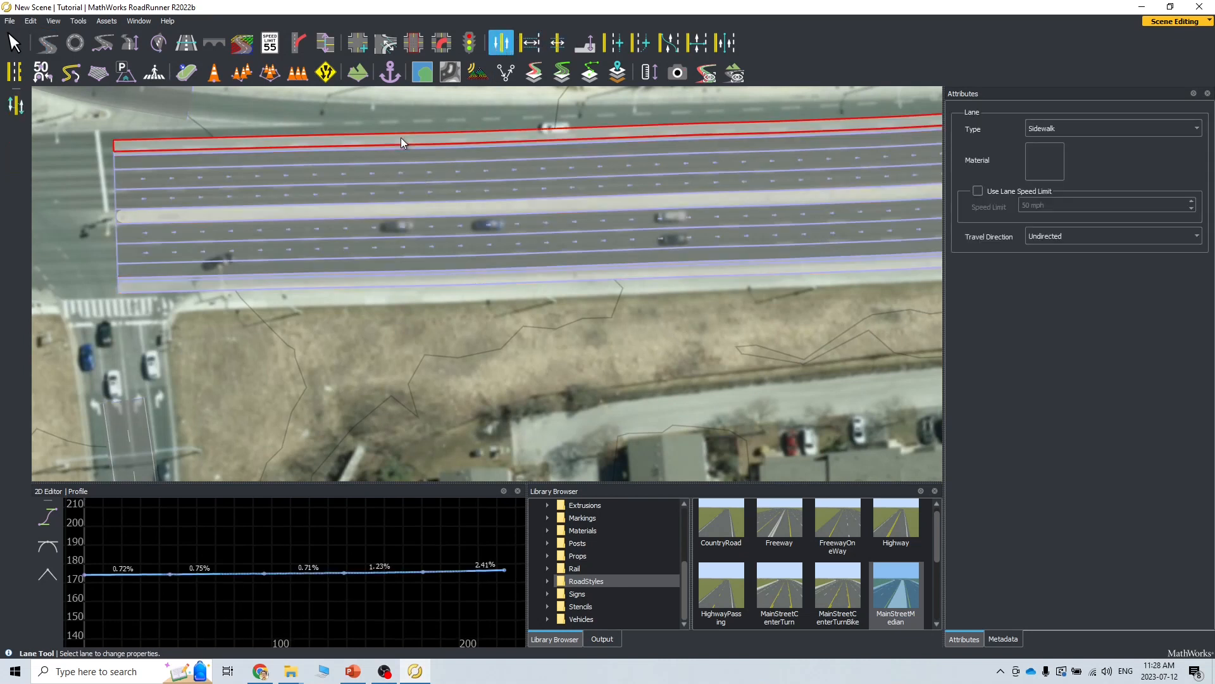
pyautogui.press('Delete')
pyautogui.click(388, 146)
pyautogui.press('Delete')
# Step: Delete the sidewalk and the narrow lane next to it along the lower edge of the median road
pyautogui.click(426, 284)
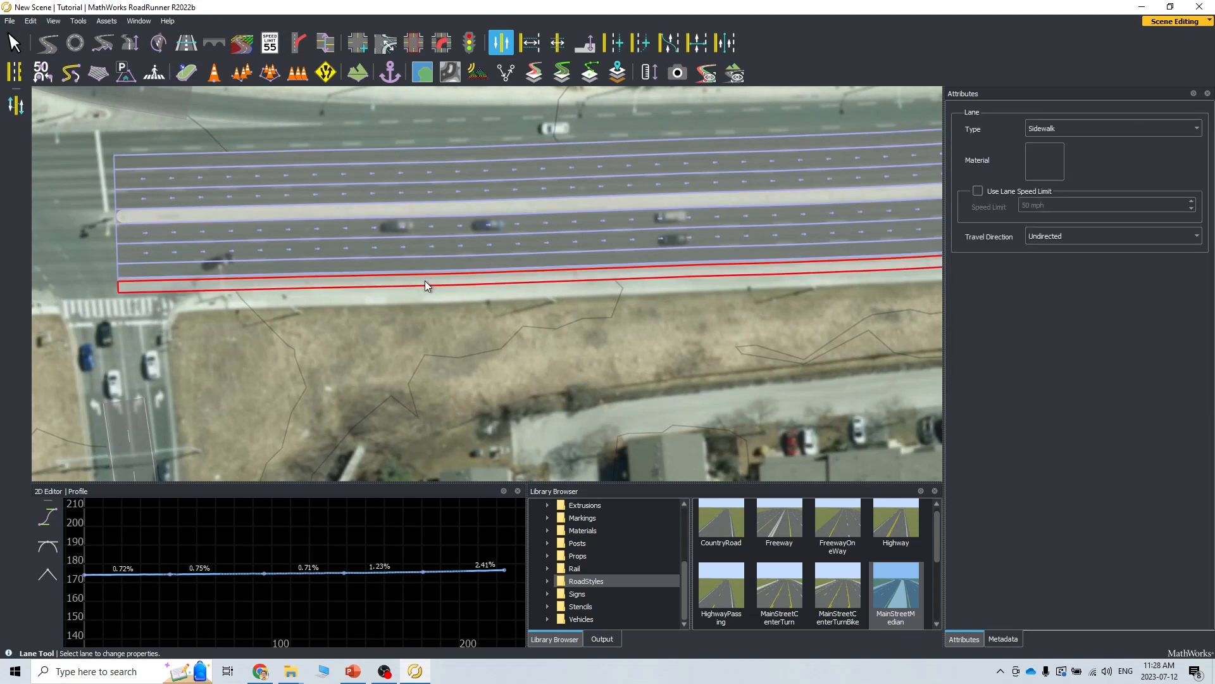
pyautogui.press('Delete')
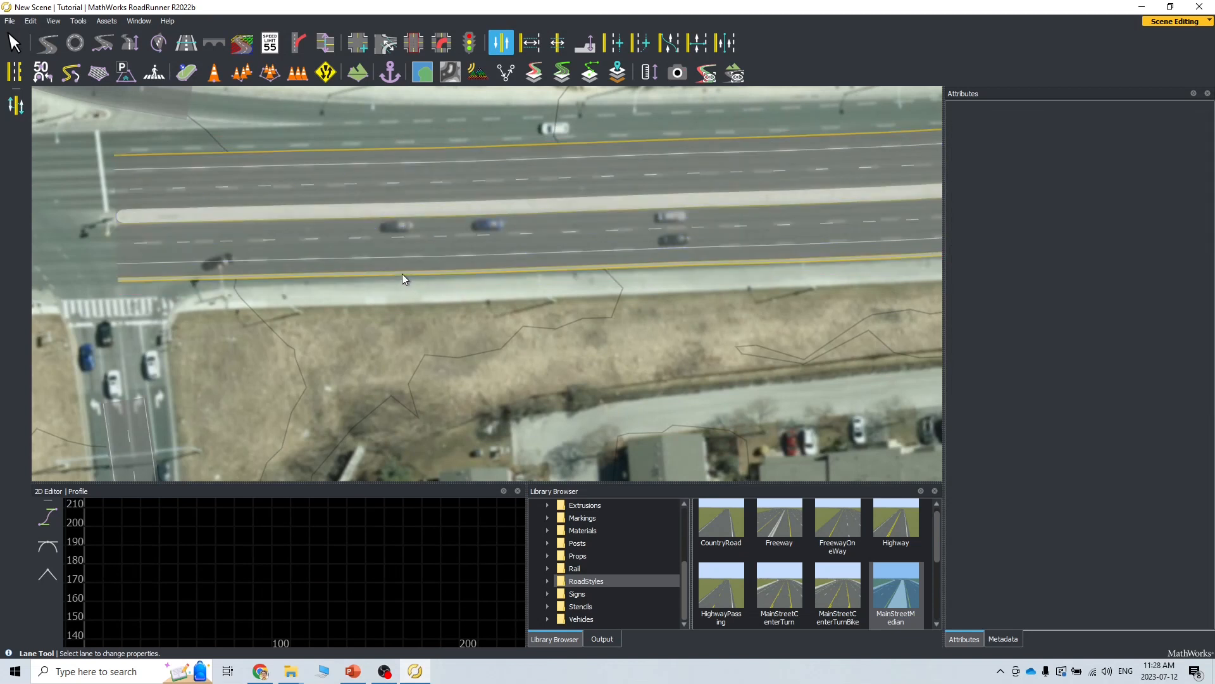
pyautogui.scroll(6, 408, 287)
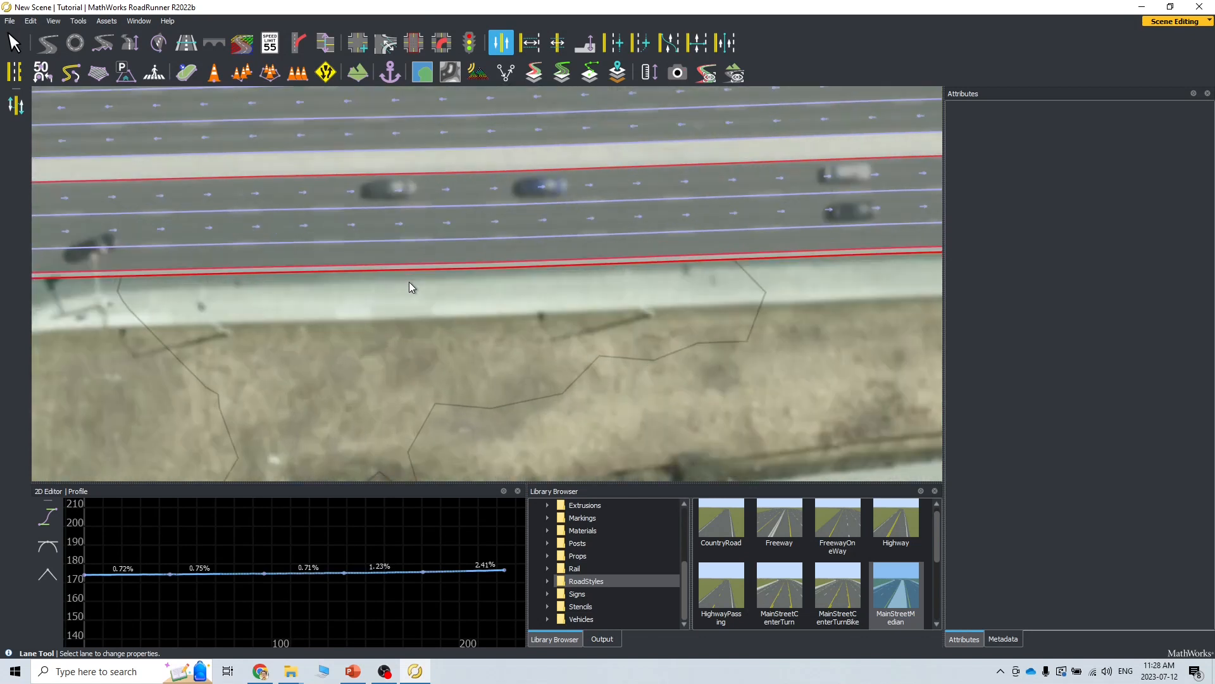
pyautogui.click(400, 256)
pyautogui.click(396, 256)
pyautogui.press('Delete')
# Step: Set the width of the median road's outermost lower lane to 3.5
pyautogui.scroll(-5, 443, 290)
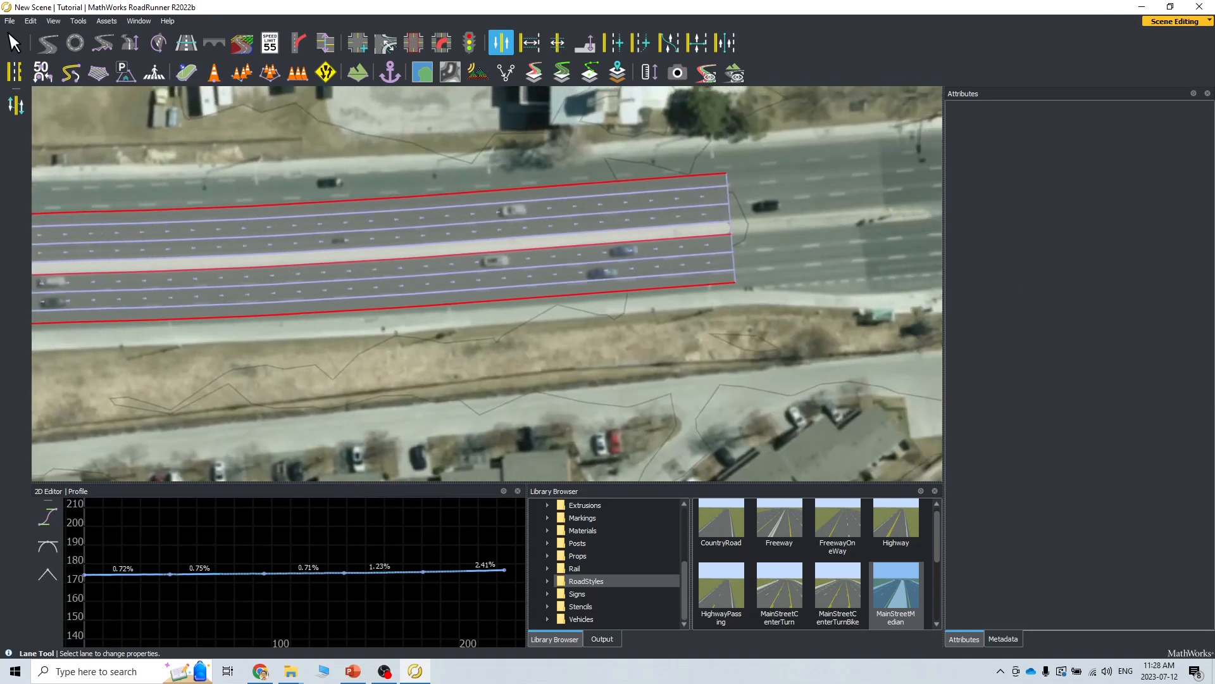
pyautogui.keyDown('alt'); pyautogui.moveTo(500, 283); pyautogui.dragTo(376, 289, button='middle'); pyautogui.keyUp('alt')
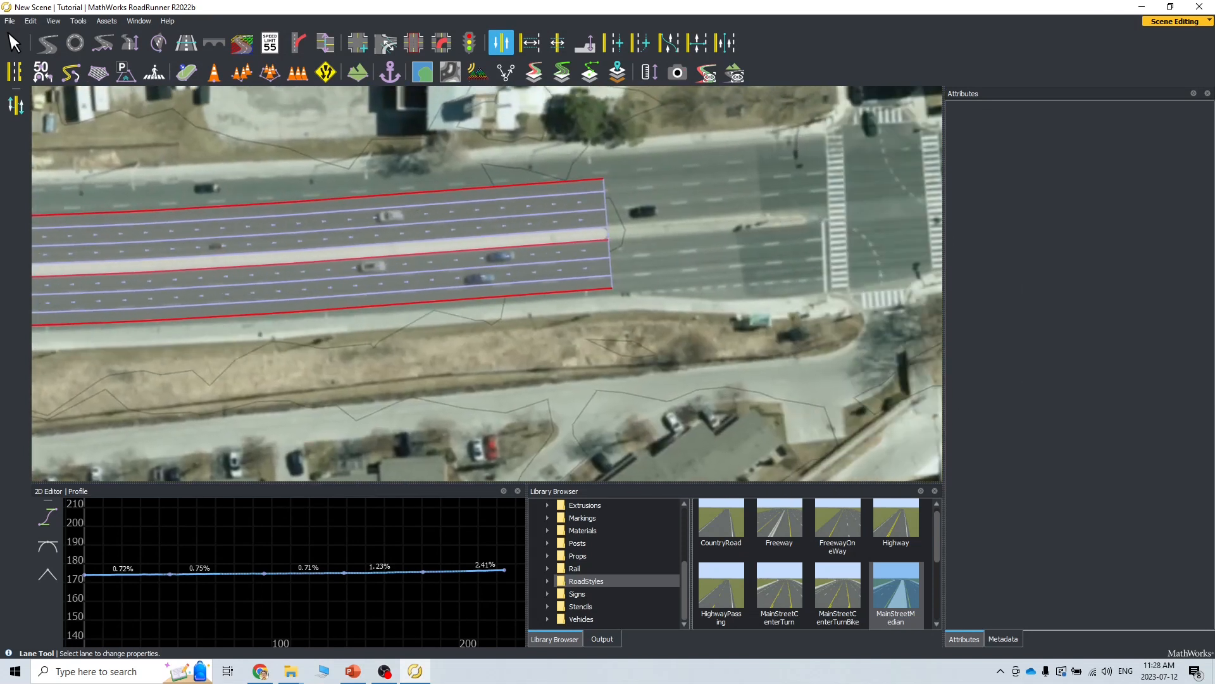
pyautogui.scroll(3, 559, 310)
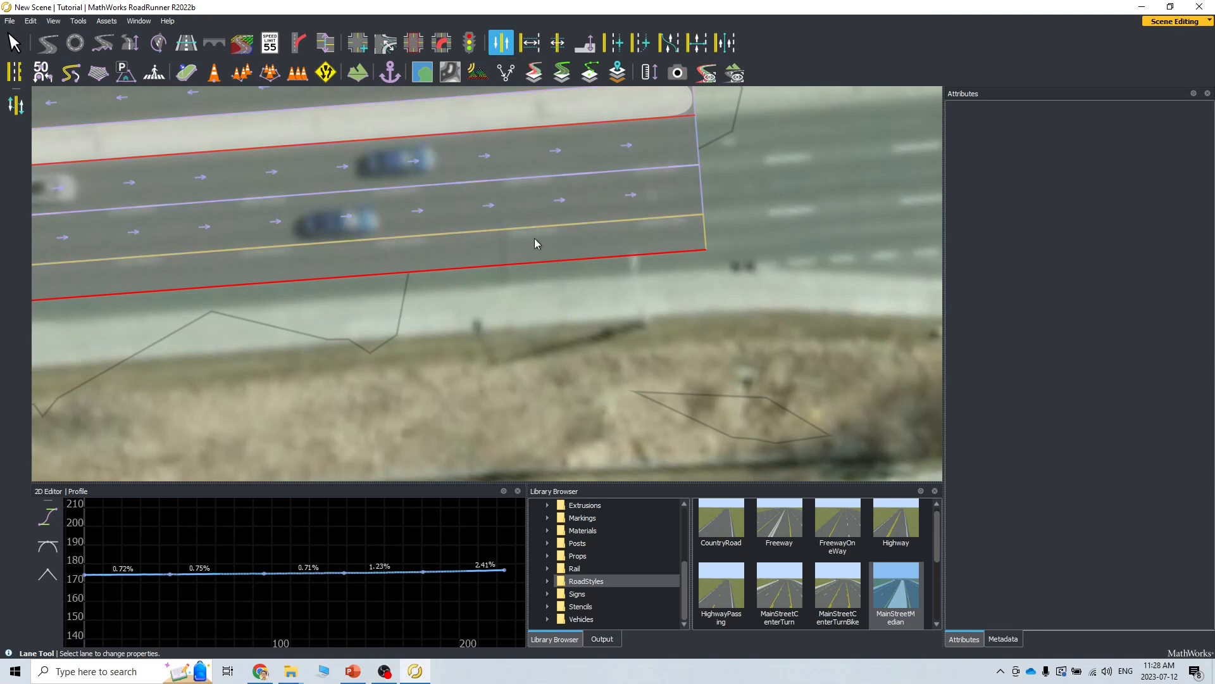
pyautogui.click(530, 43)
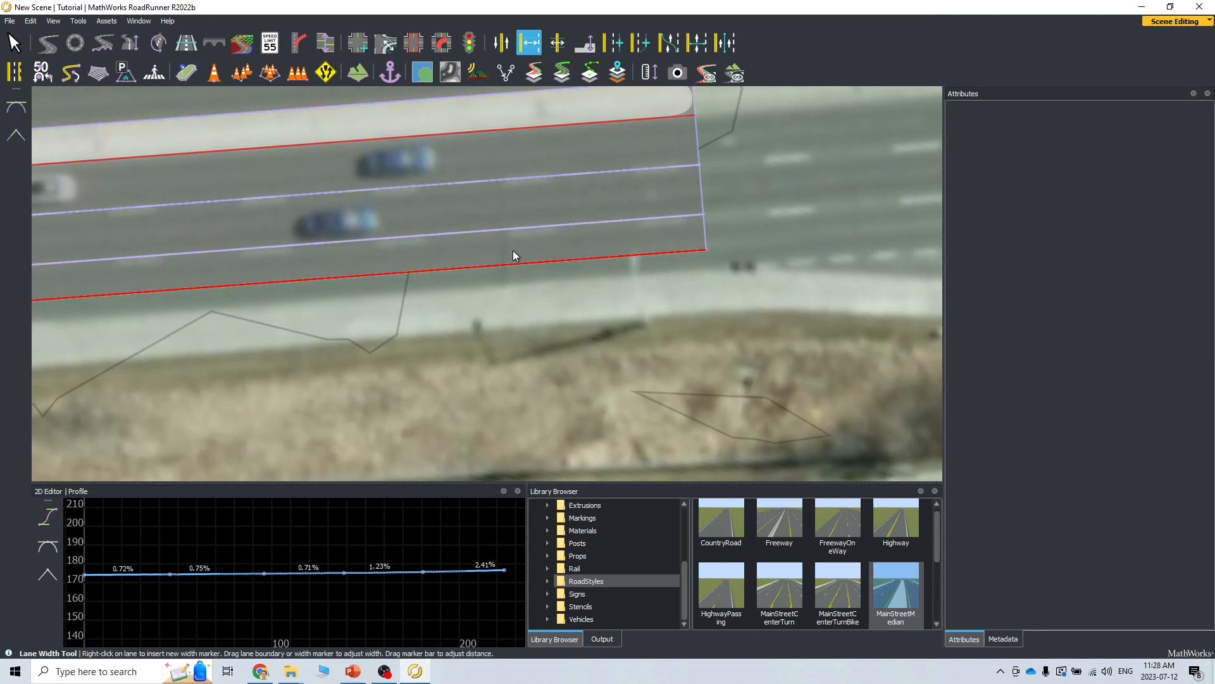
pyautogui.click(491, 266)
pyautogui.moveTo(529, 263); pyautogui.dragTo(492, 265)
pyautogui.moveTo(1029, 151); pyautogui.dragTo(1005, 154)
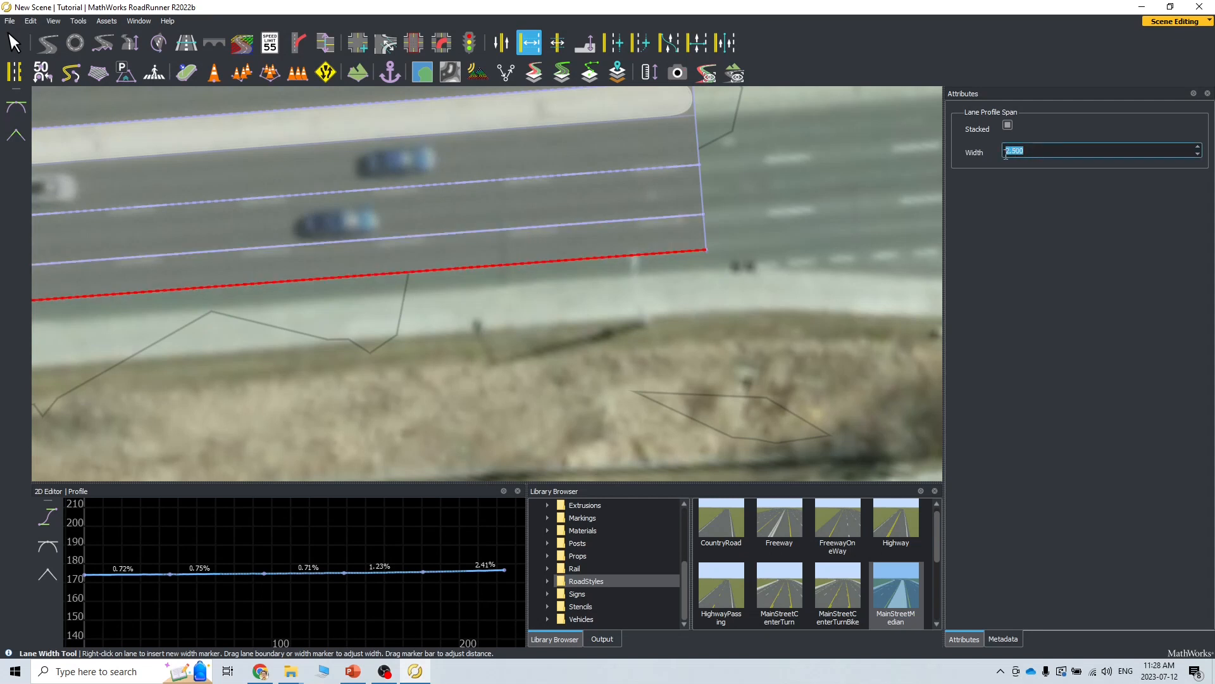
pyautogui.write('3.5')
pyautogui.press('Return')
pyautogui.click(463, 374)
# Step: Widen the median road's outermost upper lane to match the width of the outermost lower lane
pyautogui.keyDown('alt'); pyautogui.moveTo(260, 90); pyautogui.dragTo(397, 255, button='middle'); pyautogui.keyUp('alt')
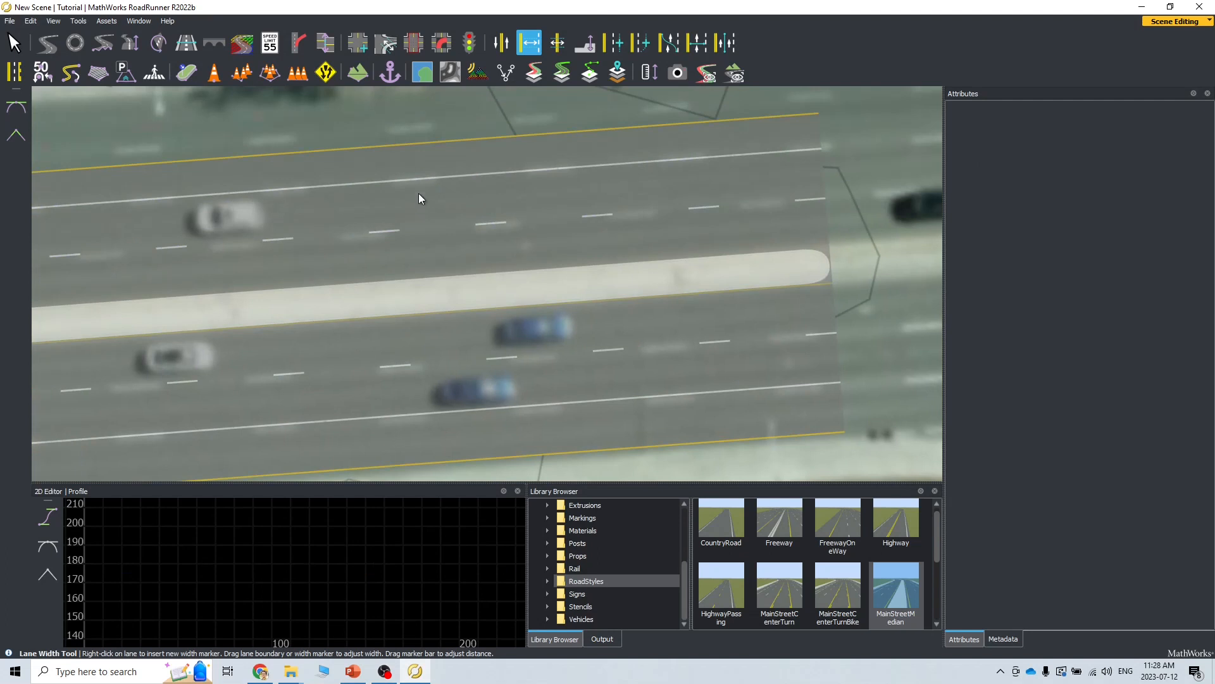
pyautogui.click(412, 174)
pyautogui.keyDown('alt'); pyautogui.moveTo(412, 174); pyautogui.dragTo(997, 195, button='middle'); pyautogui.keyUp('alt')
pyautogui.keyDown('alt'); pyautogui.moveTo(337, 195); pyautogui.dragTo(392, 184, button='middle'); pyautogui.keyUp('alt')
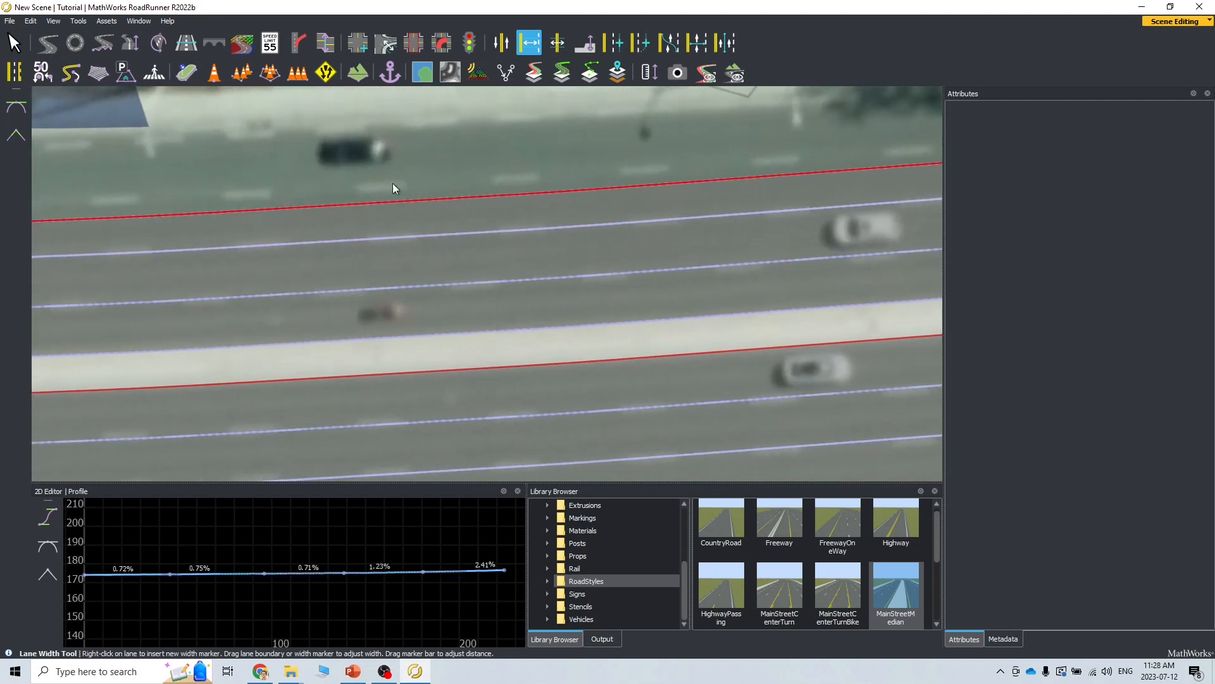
pyautogui.click(316, 210)
pyautogui.doubleClick(1056, 152)
pyautogui.write('3')
pyautogui.press('Return')
pyautogui.scroll(-5, 452, 288)
pyautogui.keyDown('alt'); pyautogui.moveTo(449, 317); pyautogui.dragTo(458, 317); pyautogui.keyUp('alt')
pyautogui.keyDown('alt'); pyautogui.moveTo(459, 317); pyautogui.dragTo(969, 218, button='middle'); pyautogui.keyUp('alt')
pyautogui.keyDown('alt'); pyautogui.moveTo(262, 368); pyautogui.dragTo(390, 355, button='middle'); pyautogui.keyUp('alt')
pyautogui.click(448, 398)
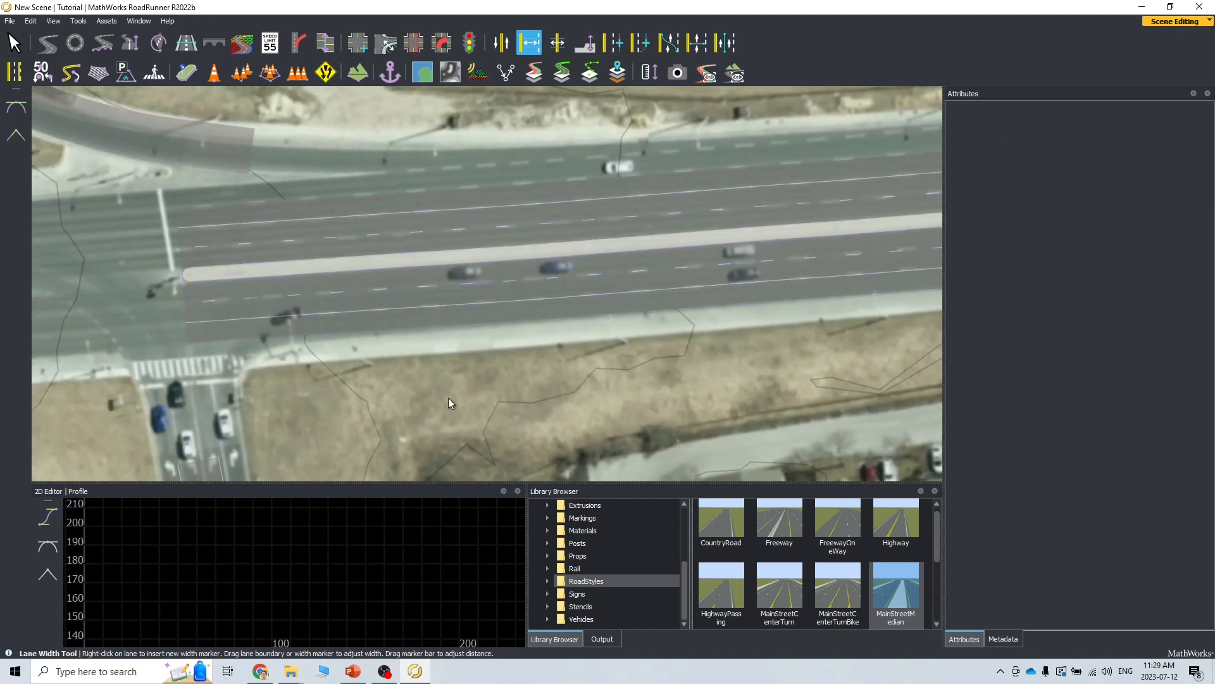
# Step: Insert a lane of automatic type along the upper outer edge of the median road
pyautogui.keyDown('alt'); pyautogui.moveTo(886, 303); pyautogui.dragTo(48, 426, button='middle'); pyautogui.keyUp('alt')
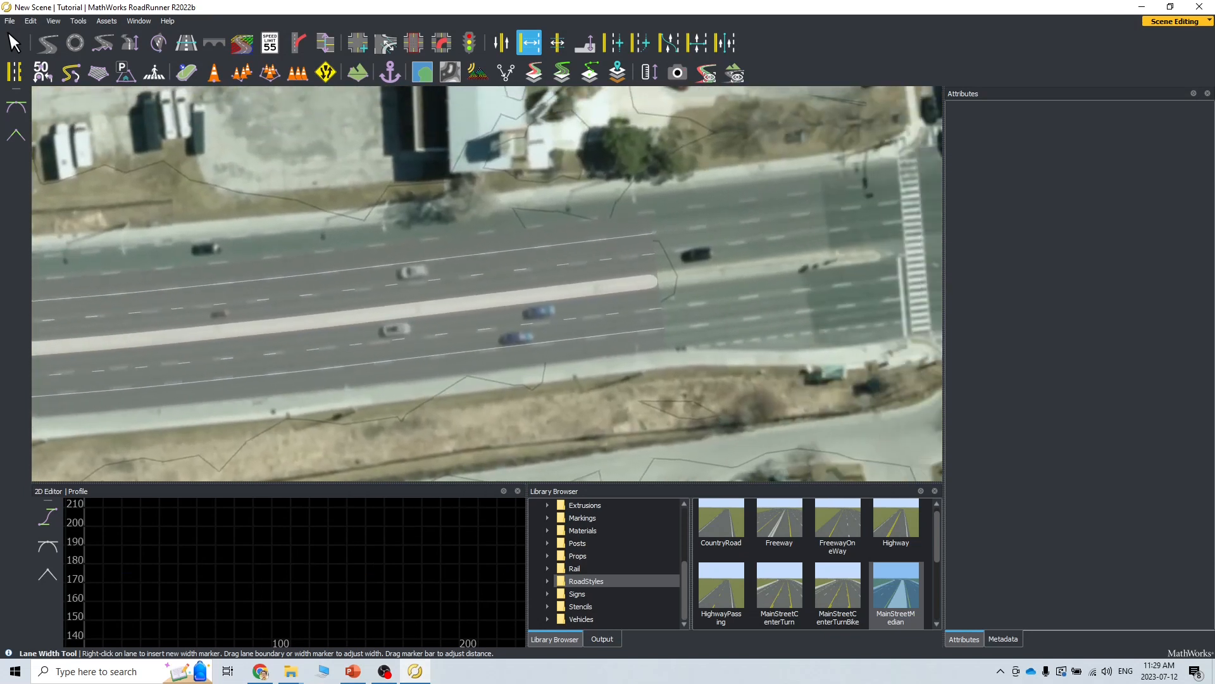
pyautogui.click(525, 229)
pyautogui.scroll(3, 558, 221)
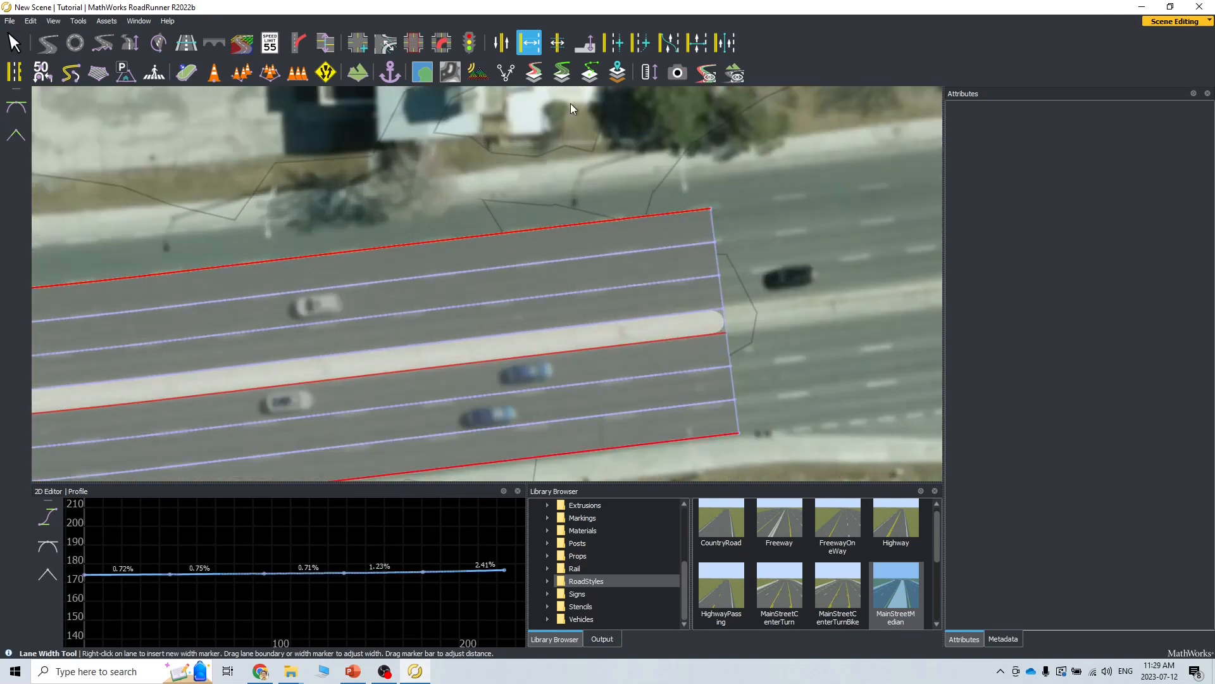
pyautogui.click(612, 43)
pyautogui.rightClick(527, 230)
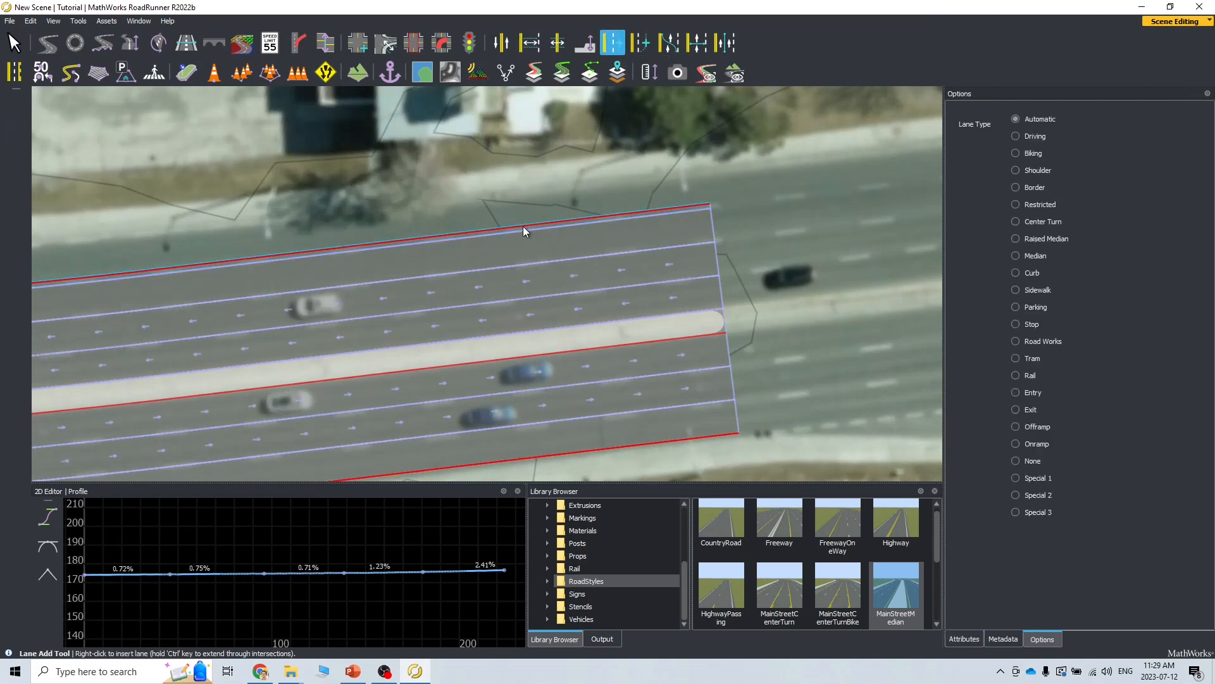
pyautogui.scroll(2, 535, 224)
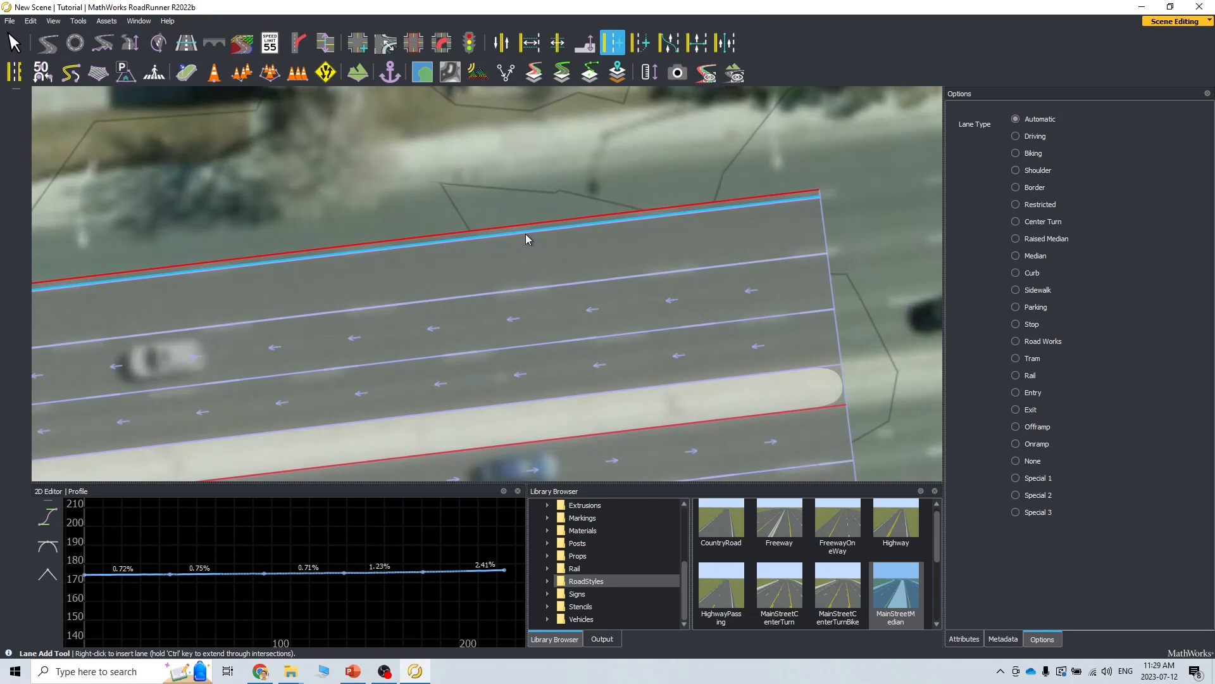
# Step: Set the median road's narrow outermost upper lane to the Driving type with Forward travel direction
pyautogui.click(499, 43)
pyautogui.click(487, 237)
pyautogui.click(1056, 125)
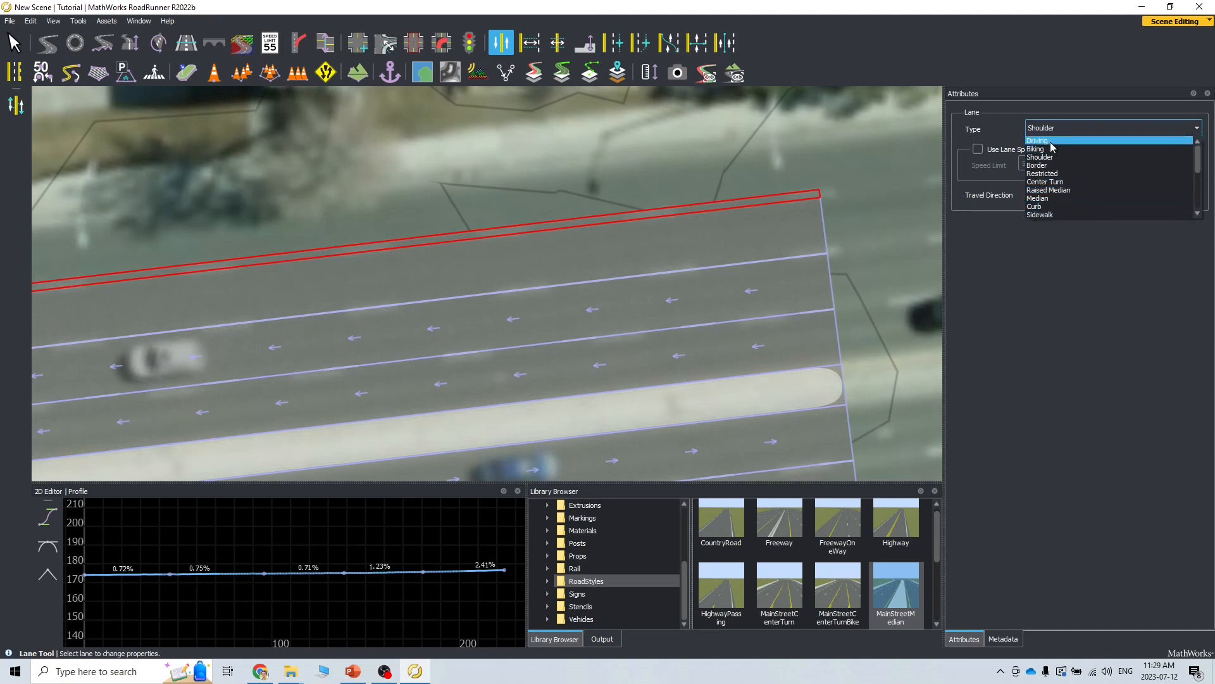
pyautogui.click(1051, 141)
pyautogui.click(1057, 193)
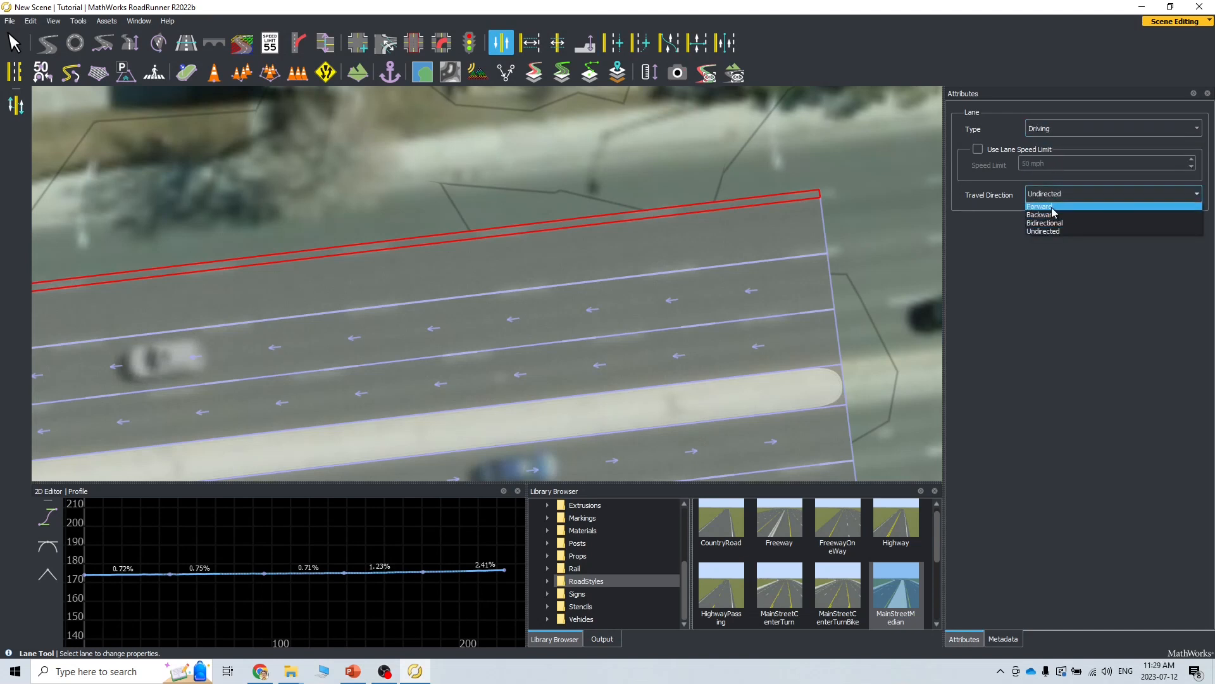
pyautogui.click(1043, 207)
# Step: Change the wide shoulder lane beside the narrow outermost upper lane to Driving type with Forward travel direction
pyautogui.click(749, 233)
pyautogui.click(1054, 124)
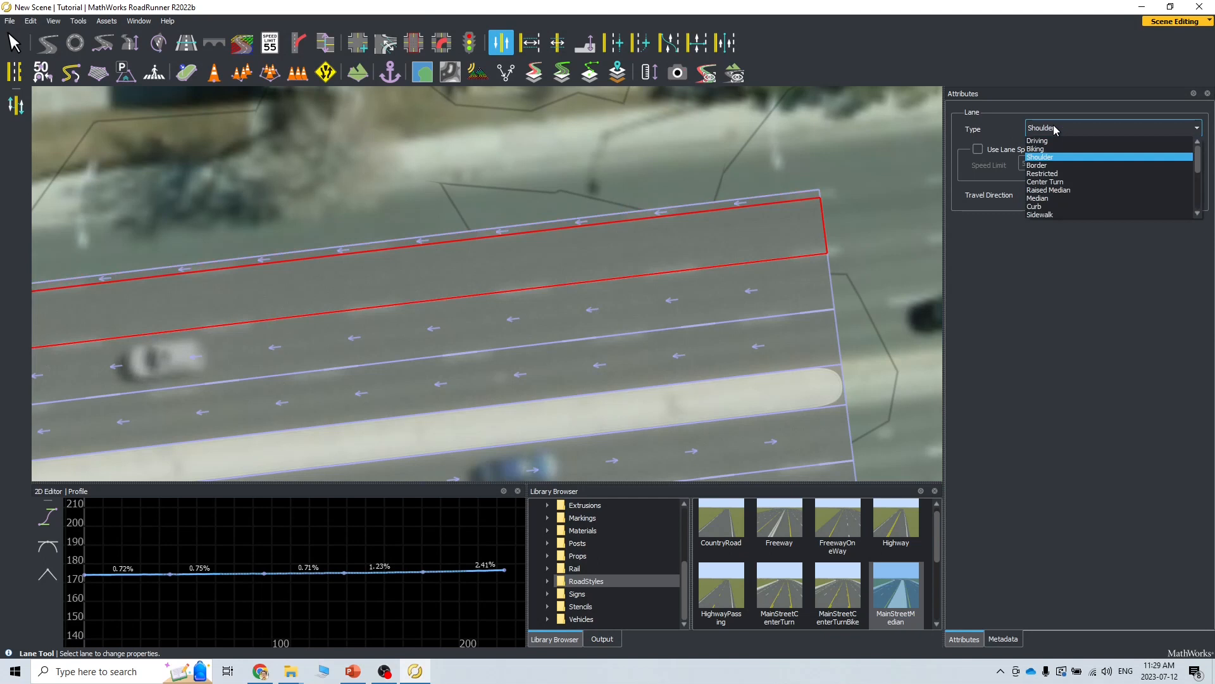
pyautogui.click(1046, 142)
pyautogui.click(1054, 196)
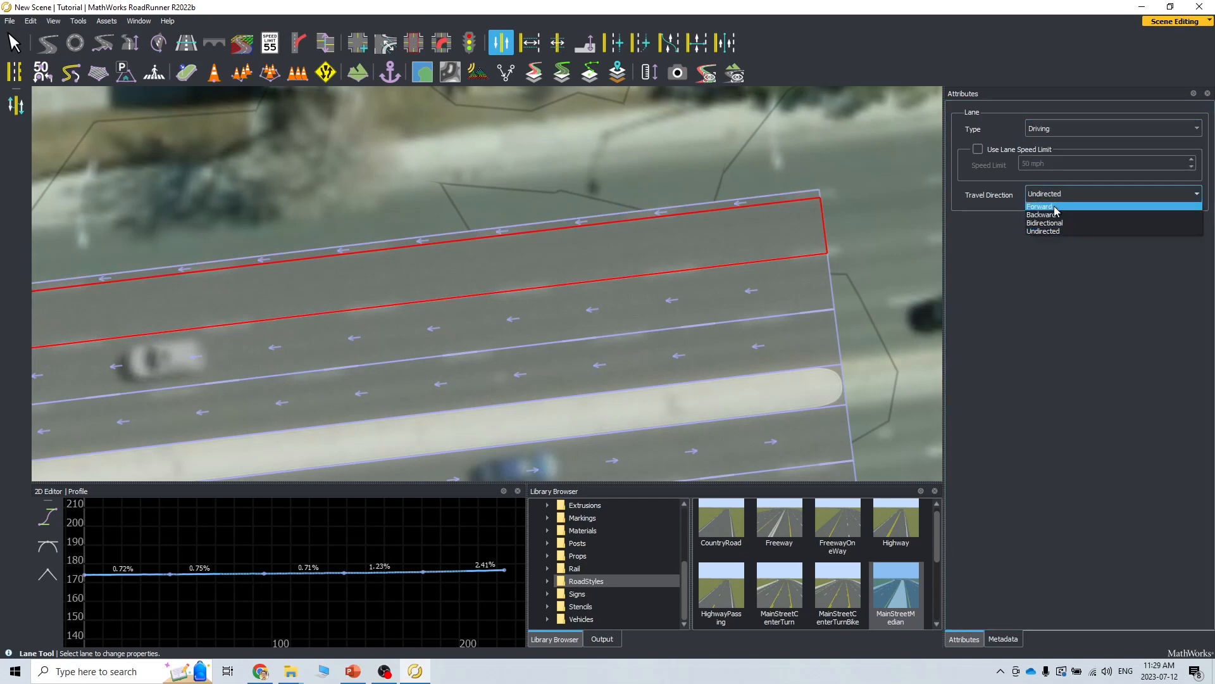
pyautogui.click(1045, 207)
pyautogui.click(861, 260)
pyautogui.click(674, 212)
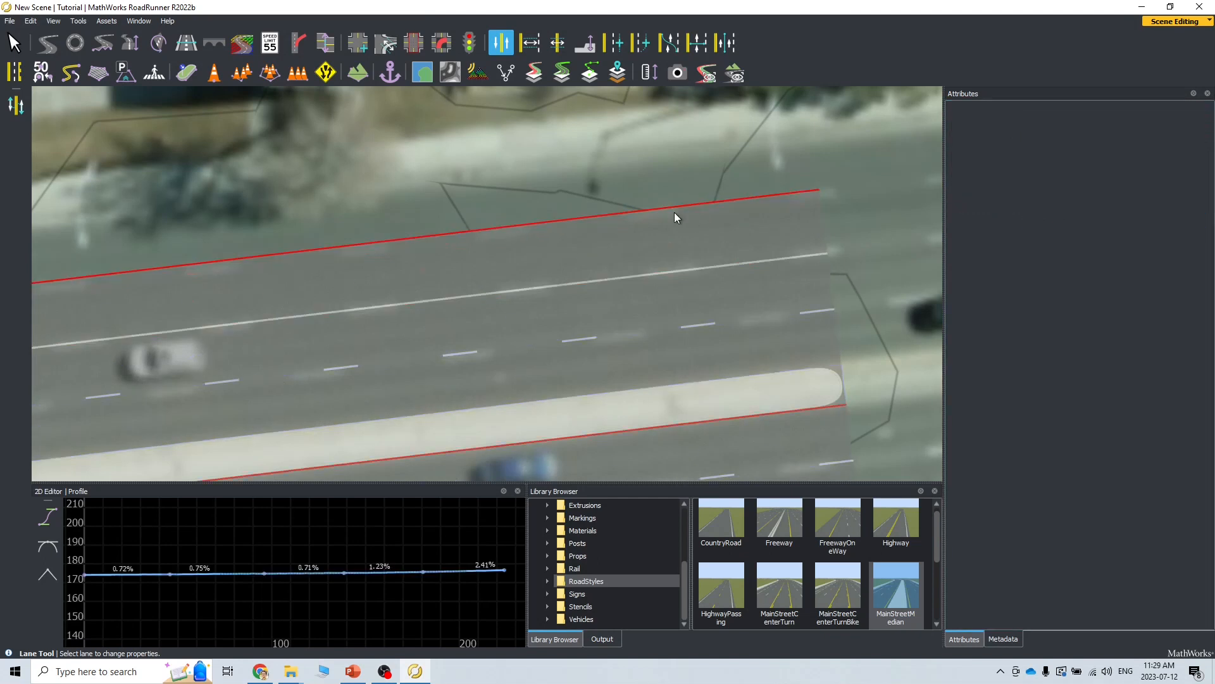
# Step: Set the width of the median road's outermost upper lane to 3.5
pyautogui.click(615, 43)
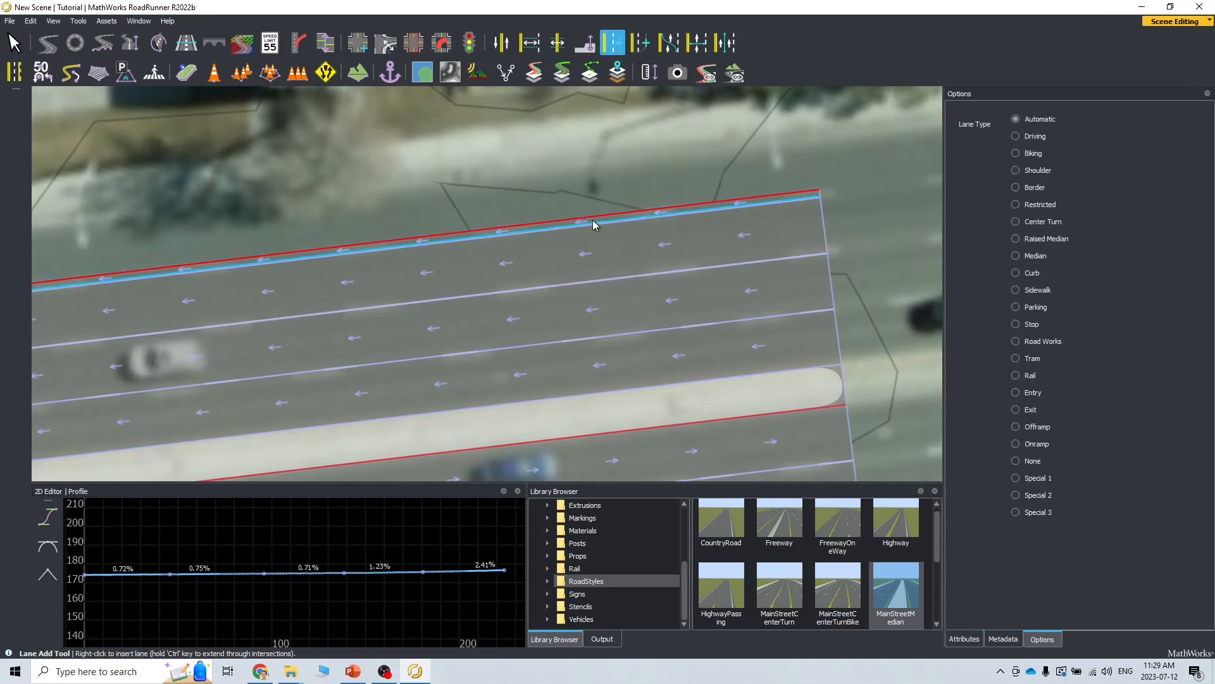
pyautogui.click(530, 44)
pyautogui.click(545, 222)
pyautogui.moveTo(1027, 157); pyautogui.dragTo(999, 154)
pyautogui.write('3.5')
pyautogui.press('Return')
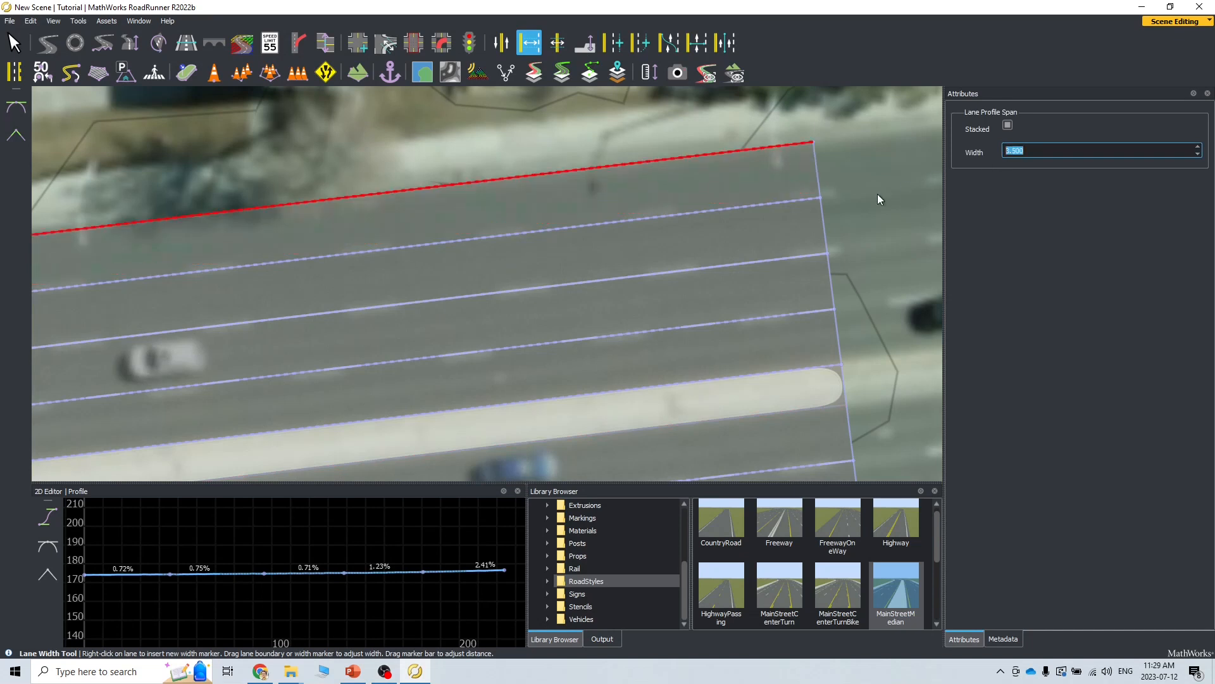
pyautogui.click(879, 215)
# Step: Apply the DashedSingleWhite marking to the median road's two outer lane lines above the median and the solid lane line below it
pyautogui.scroll(-2, 318, 329)
pyautogui.keyDown('alt'); pyautogui.moveTo(318, 330); pyautogui.dragTo(1200, 193, button='middle'); pyautogui.keyUp('alt')
pyautogui.keyDown('alt'); pyautogui.moveTo(182, 356); pyautogui.dragTo(807, 283, button='middle'); pyautogui.keyUp('alt')
pyautogui.keyDown('alt'); pyautogui.moveTo(188, 334); pyautogui.dragTo(494, 274, button='middle'); pyautogui.keyUp('alt')
pyautogui.keyDown('alt'); pyautogui.moveTo(238, 352); pyautogui.dragTo(212, 356); pyautogui.keyUp('alt')
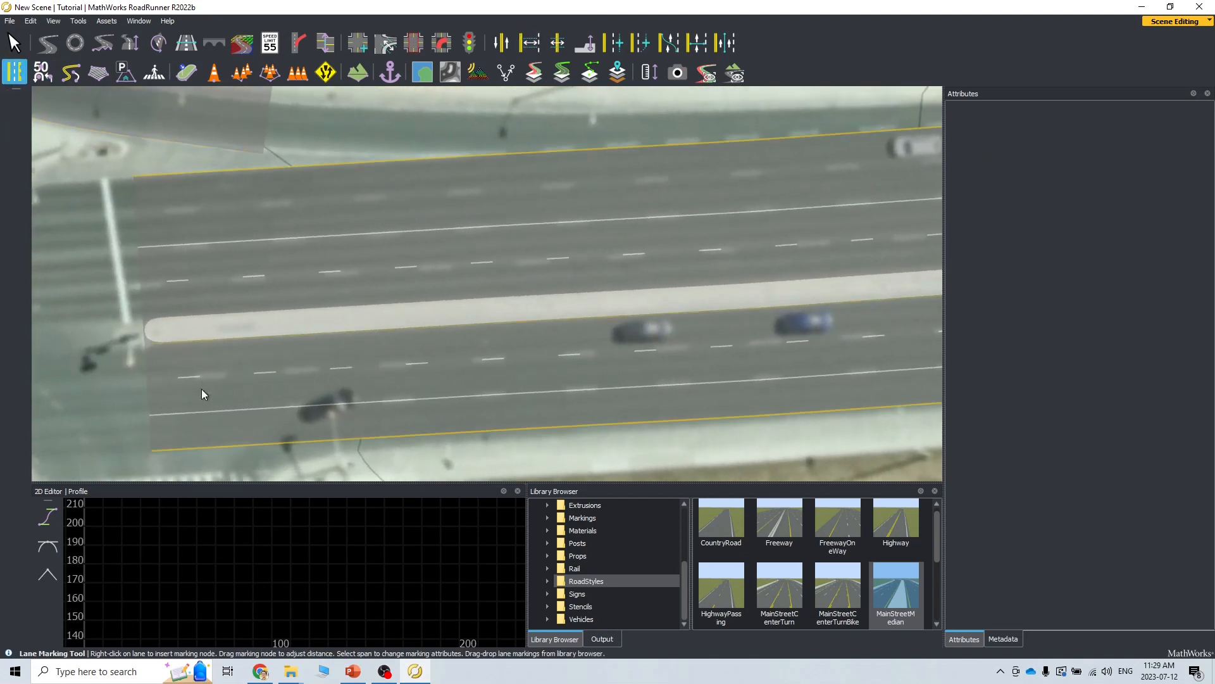
pyautogui.click(595, 519)
pyautogui.scroll(-5, 824, 595)
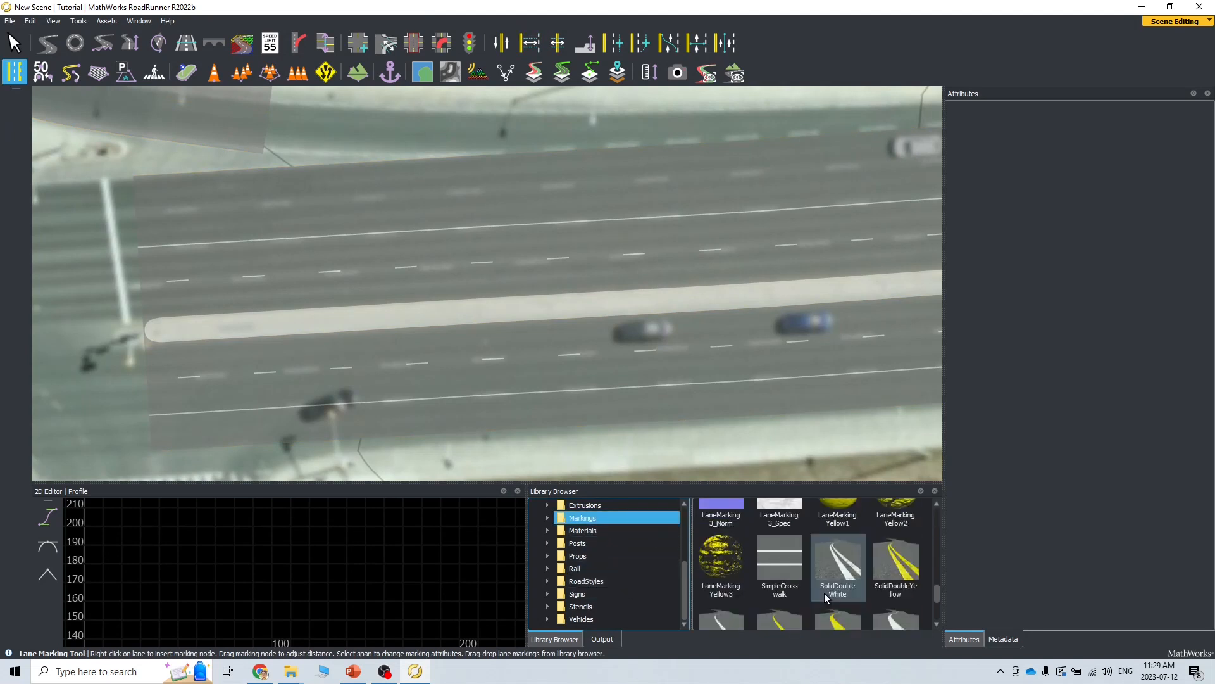
pyautogui.scroll(4, 833, 595)
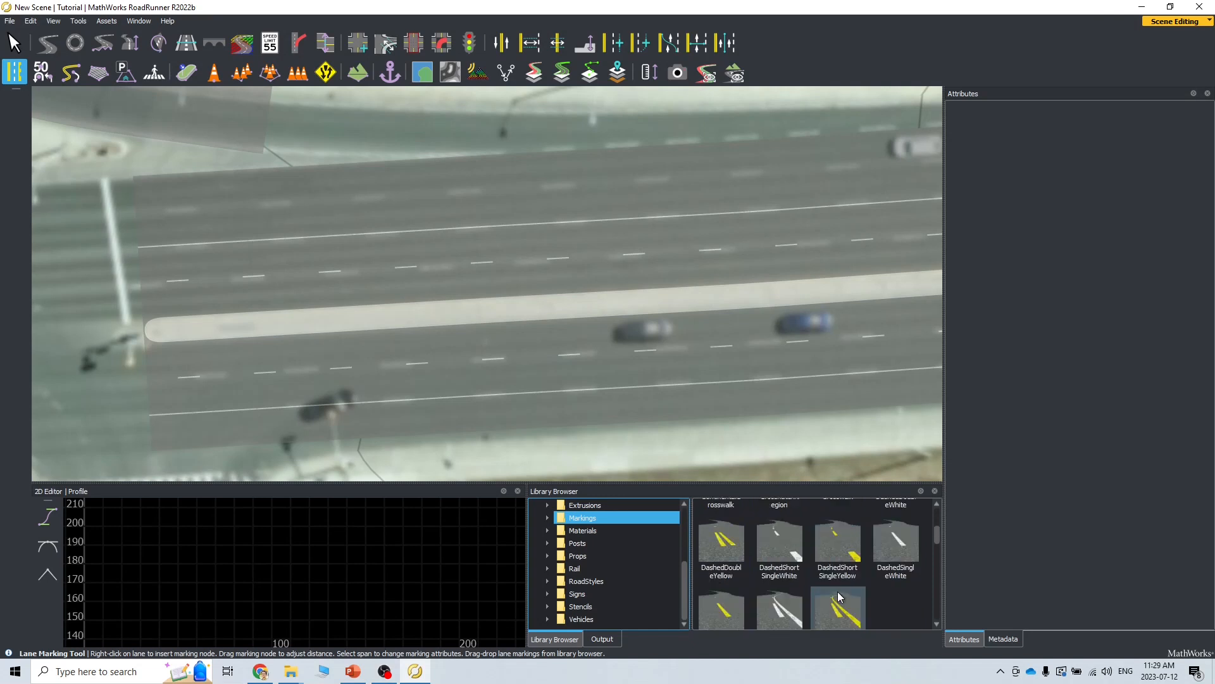
pyautogui.scroll(-2, 837, 591)
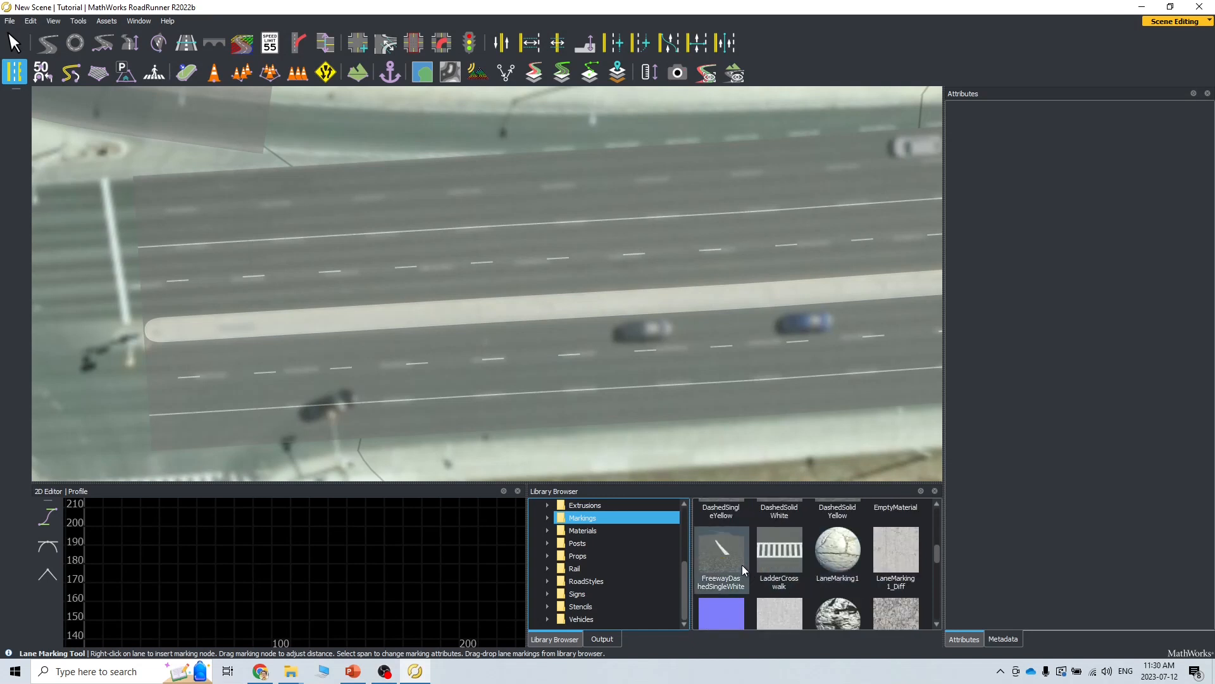
pyautogui.scroll(2, 884, 541)
pyautogui.click(899, 545)
pyautogui.moveTo(900, 548); pyautogui.dragTo(245, 237)
pyautogui.moveTo(917, 552); pyautogui.dragTo(244, 202)
pyautogui.moveTo(896, 544); pyautogui.dragTo(221, 408)
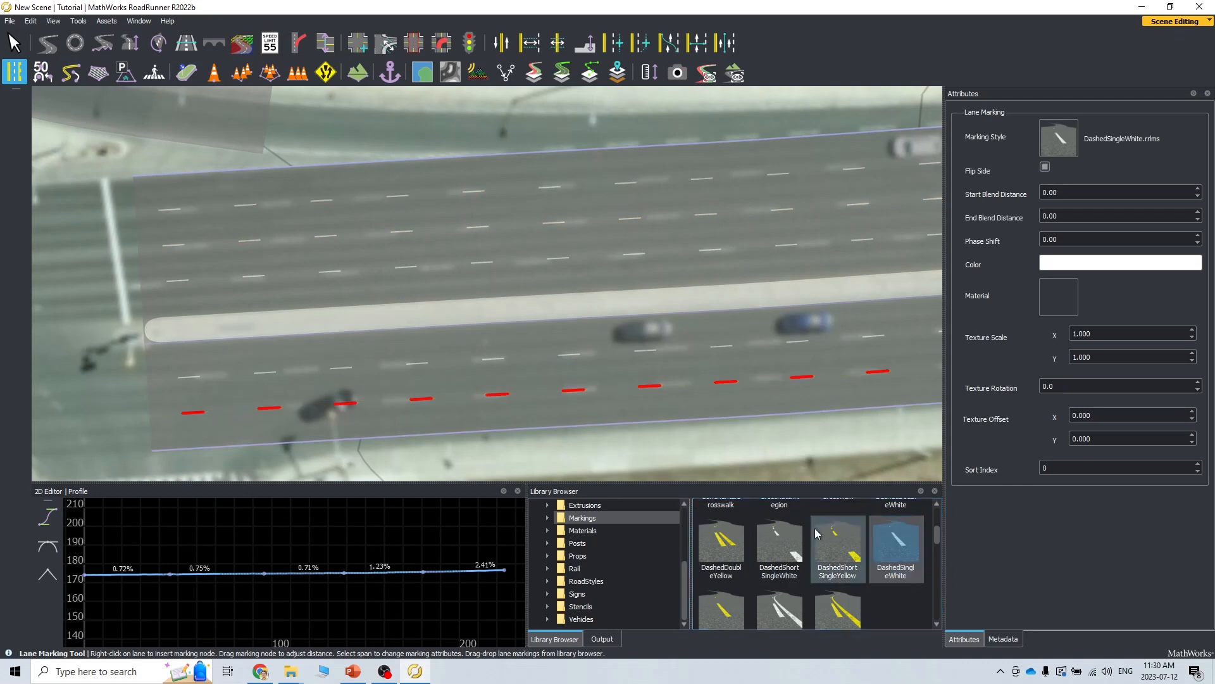
pyautogui.click(682, 460)
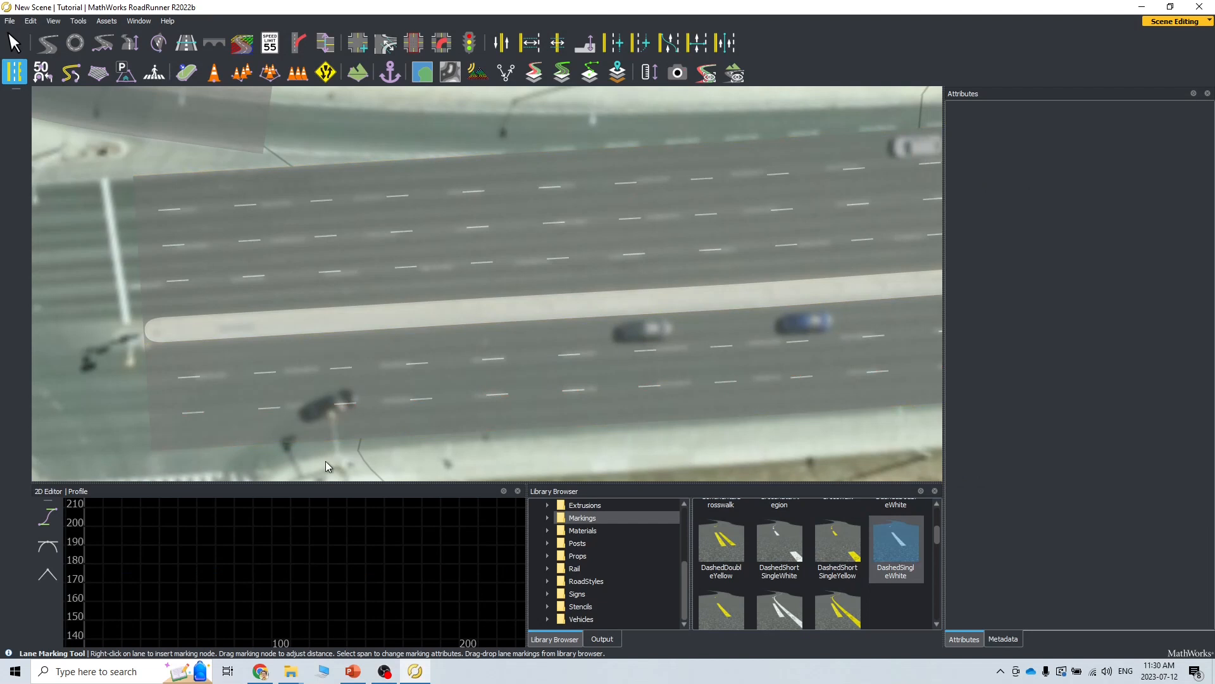
# Step: Extend the median road through the intersection toward the highway, and pull the curved ramp's end point back from the road's lower edge
pyautogui.scroll(-10, 316, 451)
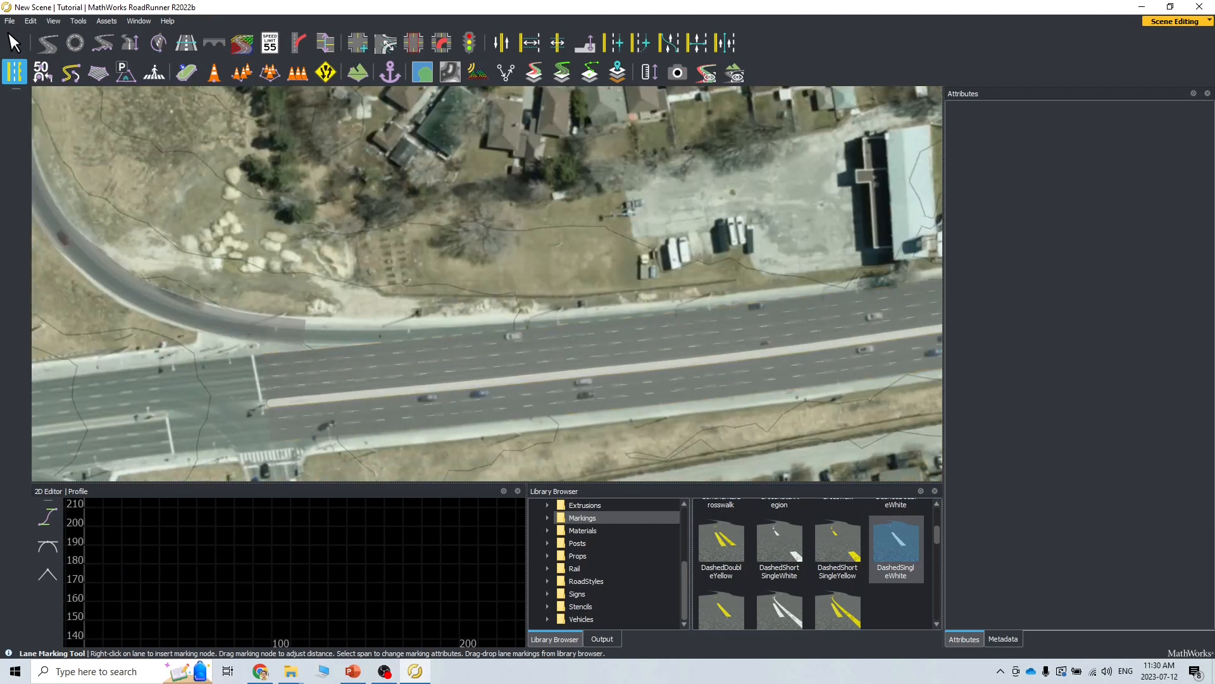
pyautogui.keyDown('alt'); pyautogui.moveTo(190, 419); pyautogui.dragTo(604, 299, button='middle'); pyautogui.keyUp('alt')
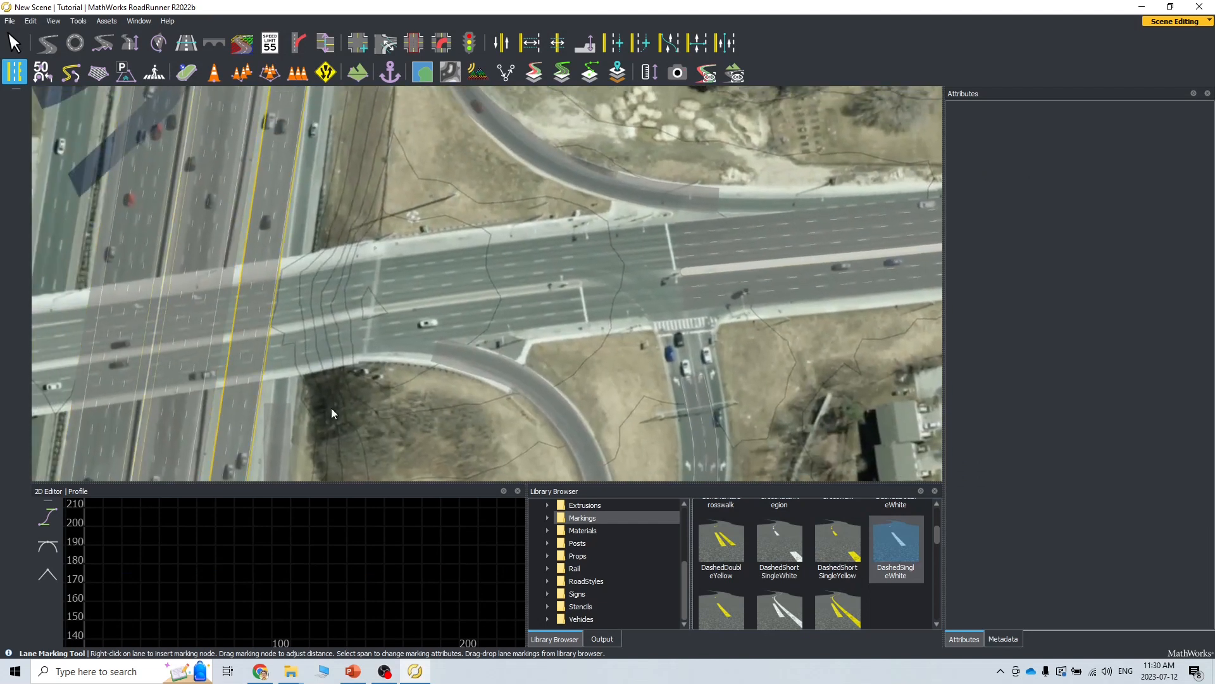
pyautogui.keyDown('alt'); pyautogui.moveTo(150, 393); pyautogui.dragTo(383, 374, button='middle'); pyautogui.keyUp('alt')
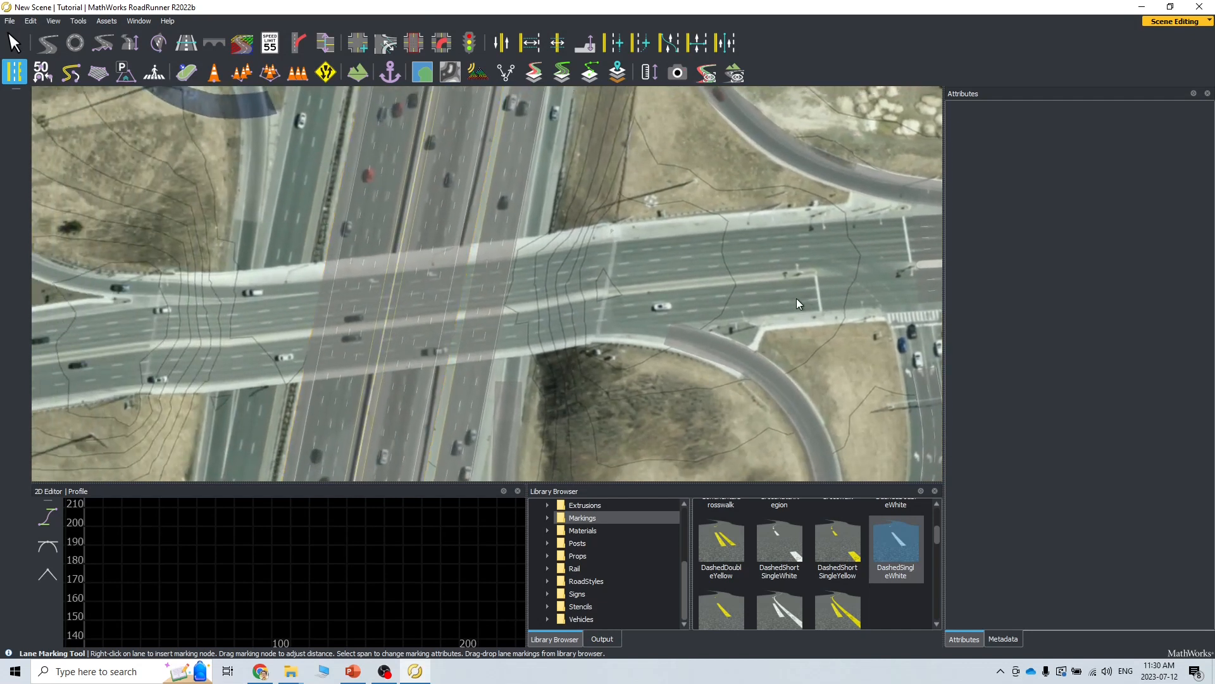
pyautogui.click(931, 267)
pyautogui.keyDown('alt'); pyautogui.moveTo(826, 288); pyautogui.dragTo(611, 306, button='middle'); pyautogui.keyUp('alt')
pyautogui.click(47, 43)
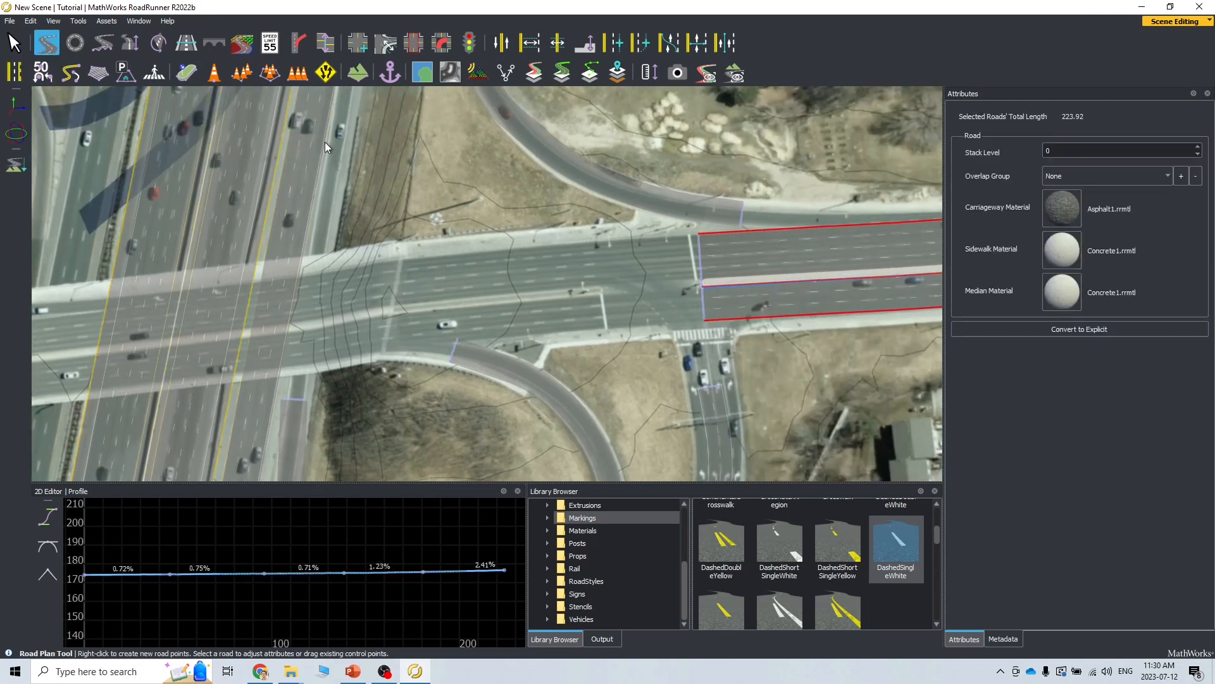
pyautogui.click(701, 289)
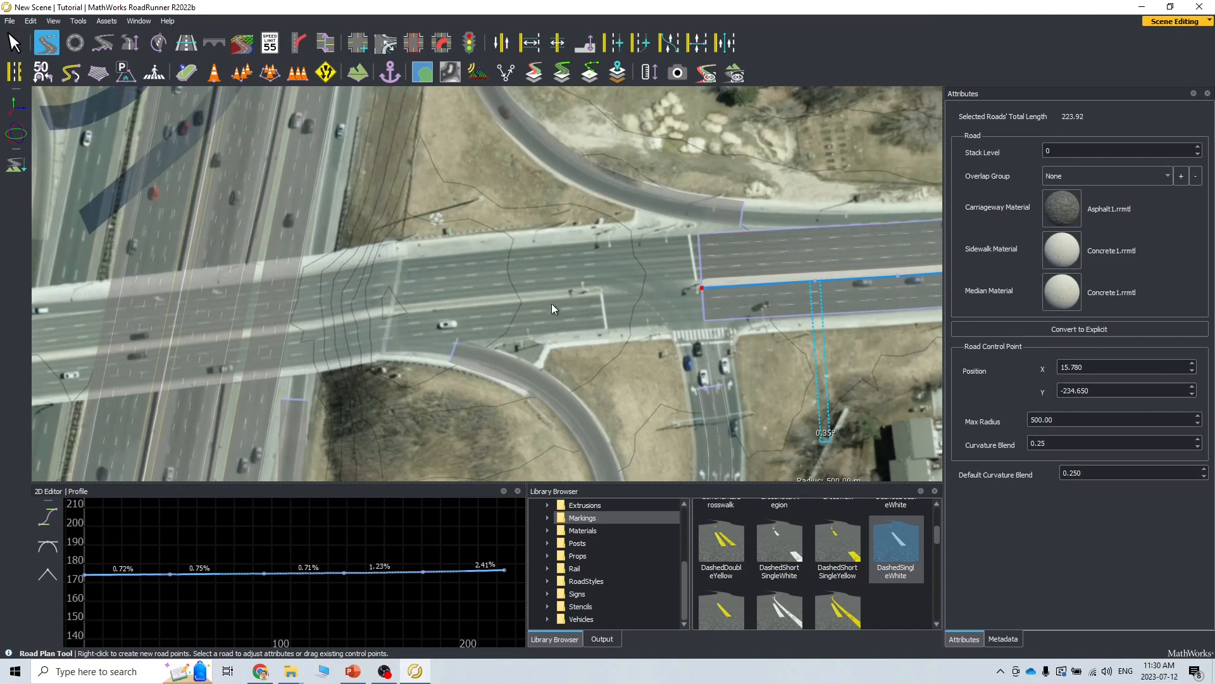
pyautogui.rightClick(491, 302)
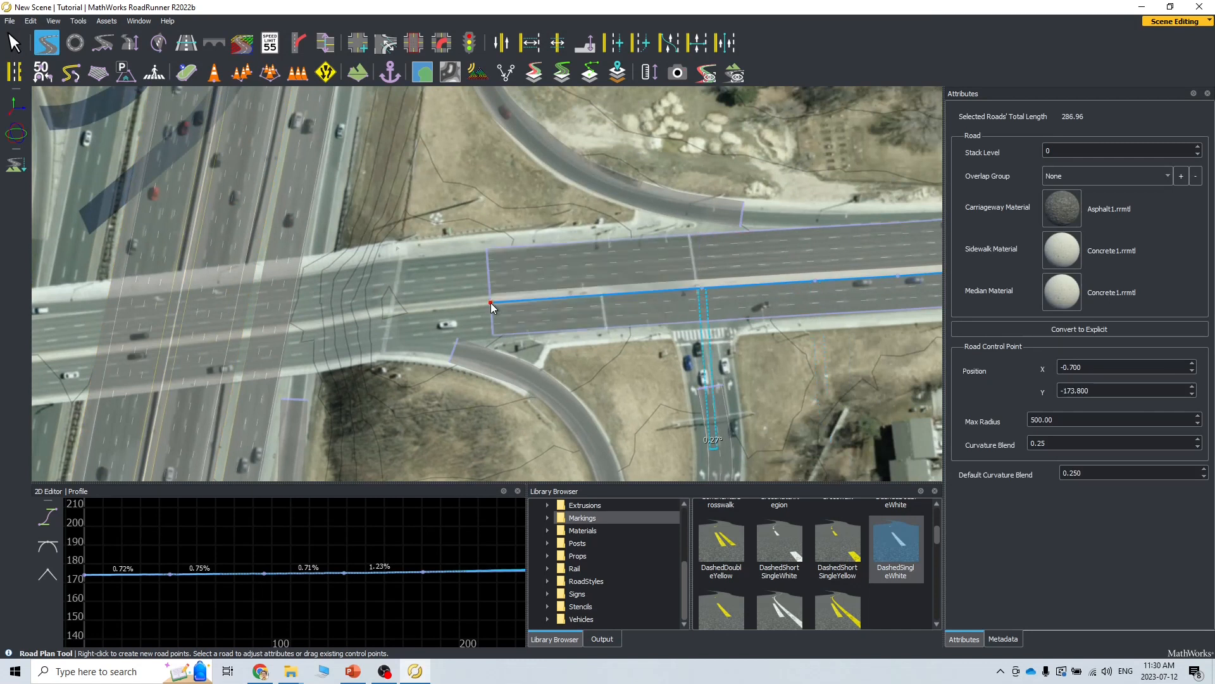
pyautogui.click(457, 346)
pyautogui.moveTo(455, 352); pyautogui.dragTo(486, 362)
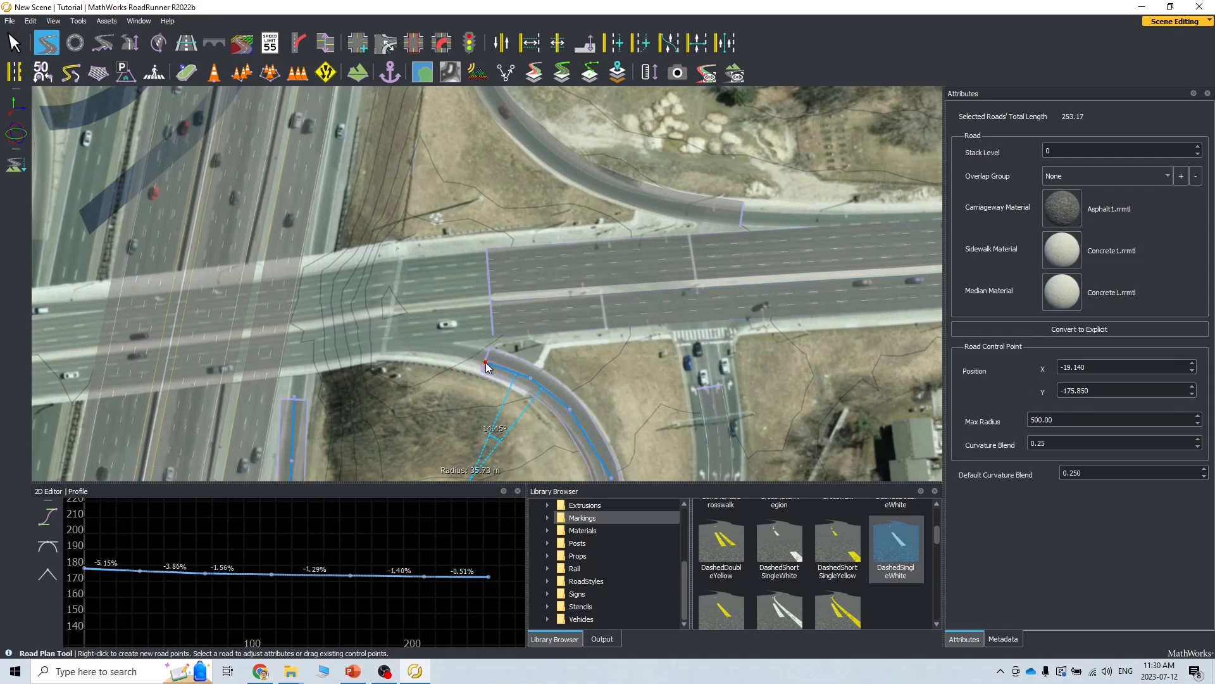
# Step: Extend the median road to the start of the highway overpass, at about X -9.09, Y -146.09, and project it onto the terrain
pyautogui.click(495, 295)
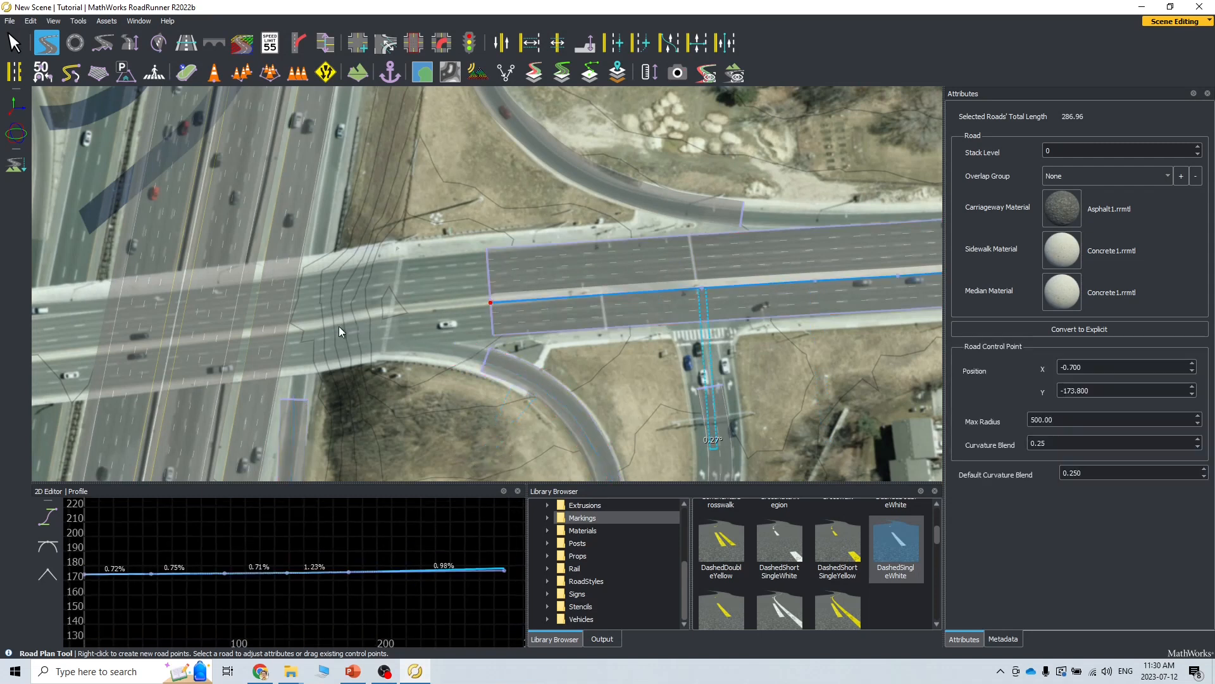
pyautogui.rightClick(398, 310)
pyautogui.moveTo(374, 333); pyautogui.dragTo(193, 324, button='middle')
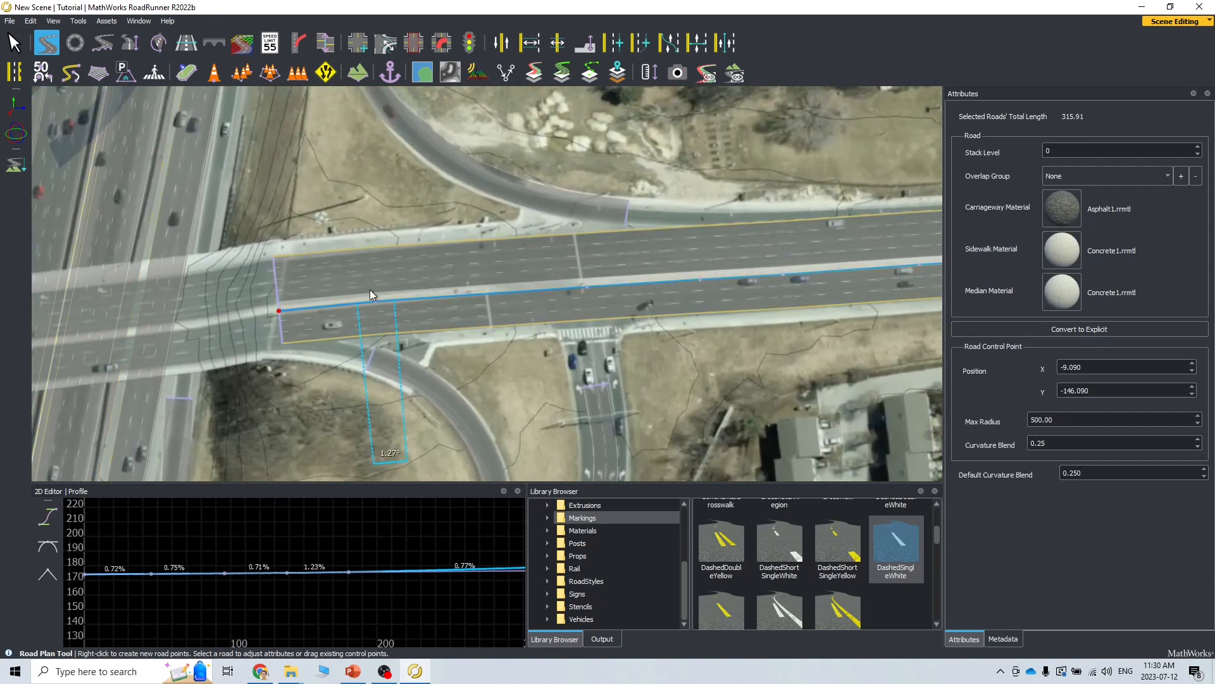
pyautogui.click(397, 273)
pyautogui.click(17, 167)
# Step: Extend the median road across the overpass with points at about X -53.59, Y -13.64 and X -69.59, Y 30.61, ending at the next intersection
pyautogui.moveTo(344, 298); pyautogui.dragTo(888, 193, button='middle')
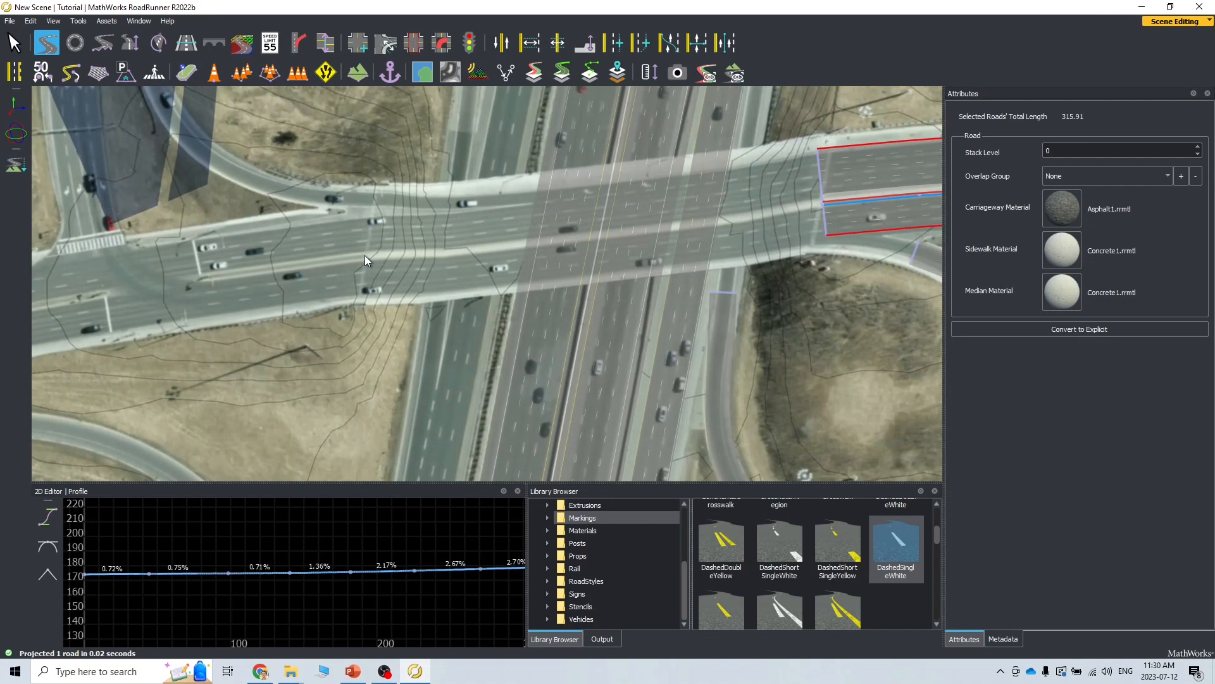
pyautogui.click(820, 204)
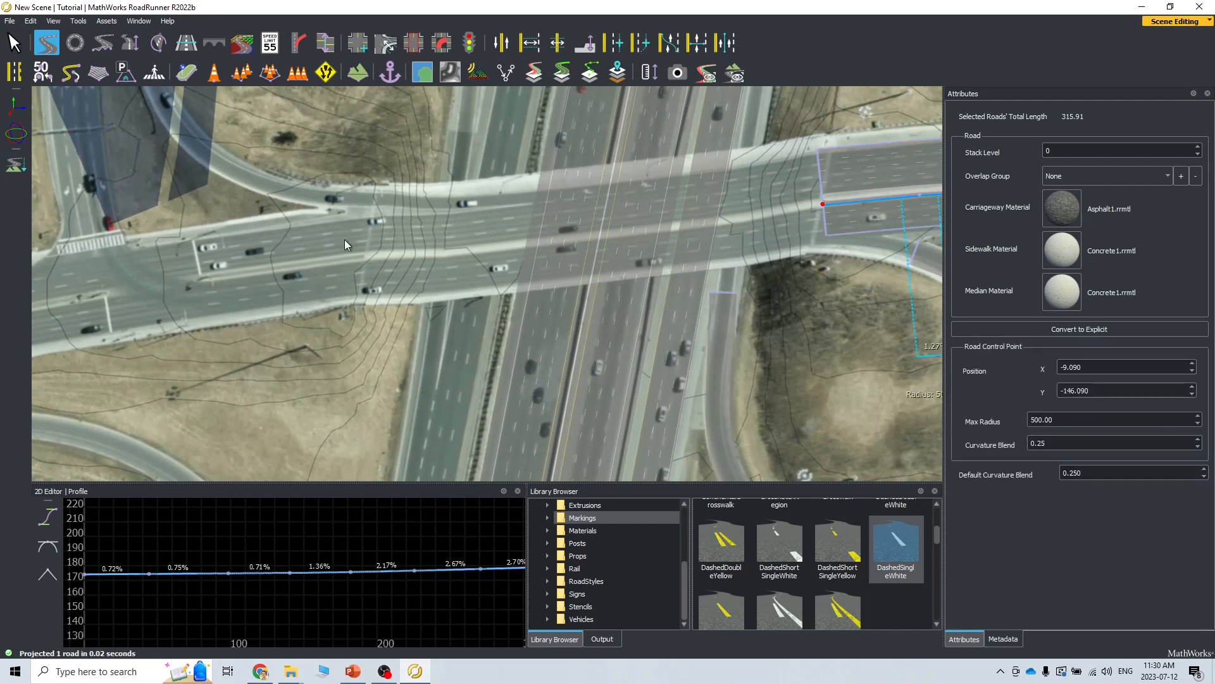
pyautogui.rightClick(362, 254)
pyautogui.moveTo(360, 254); pyautogui.dragTo(358, 265)
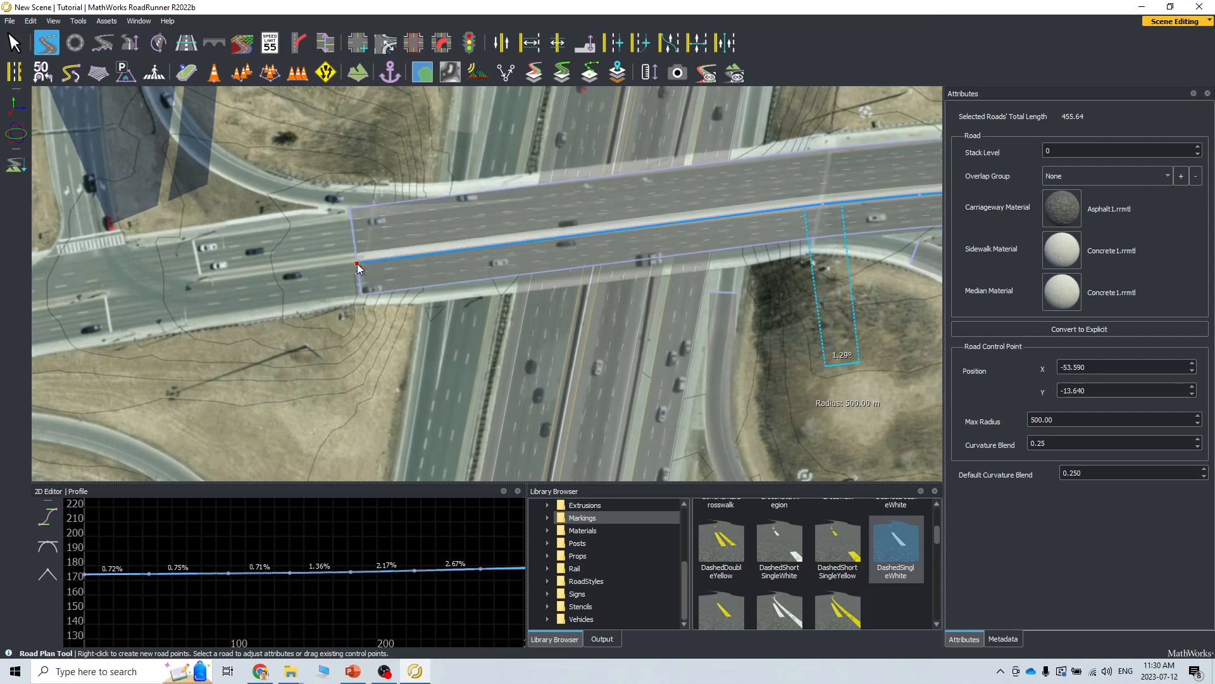
pyautogui.moveTo(200, 280); pyautogui.dragTo(200, 287, button='right')
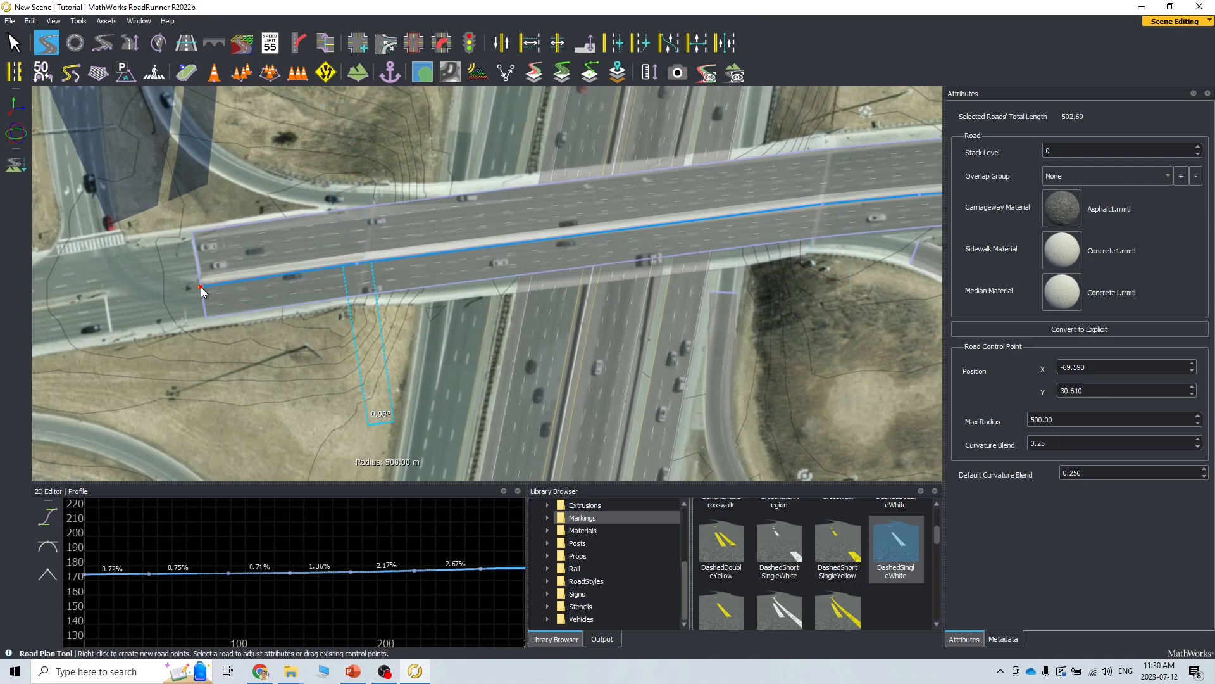
# Step: Try to project the extended median road onto the terrain across the highway overpass
pyautogui.keyDown('alt'); pyautogui.moveTo(295, 370); pyautogui.dragTo(304, 371); pyautogui.keyUp('alt')
pyautogui.click(588, 369)
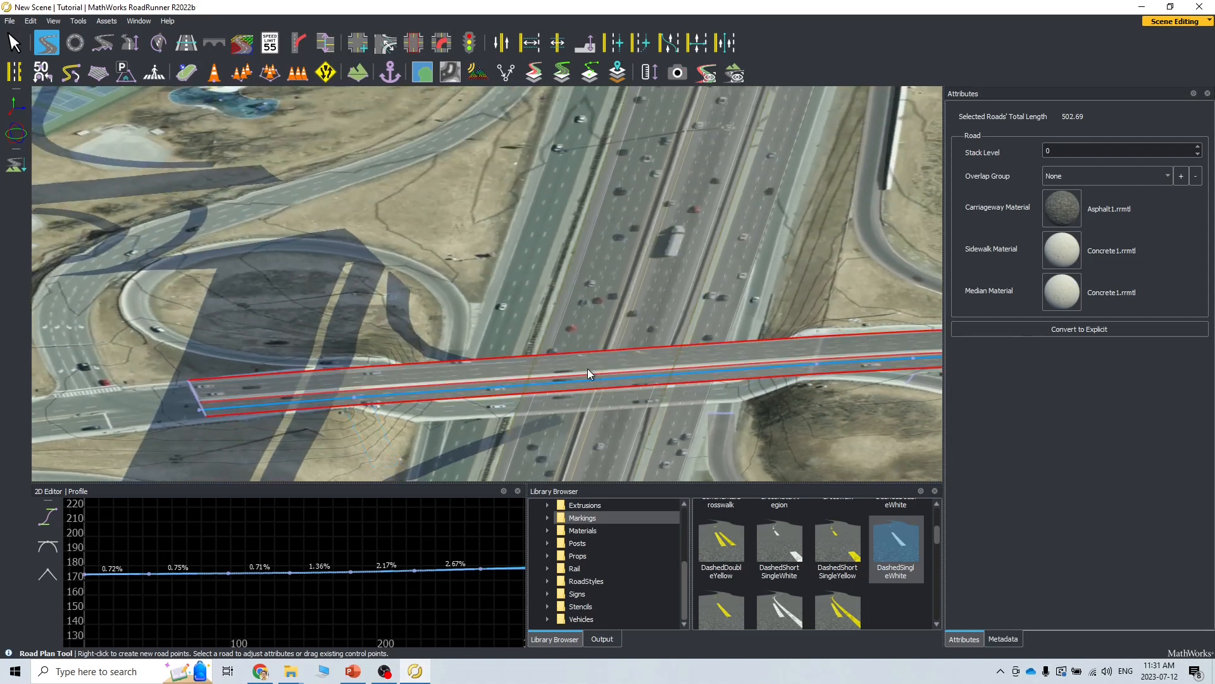
pyautogui.click(18, 169)
pyautogui.scroll(3, 506, 435)
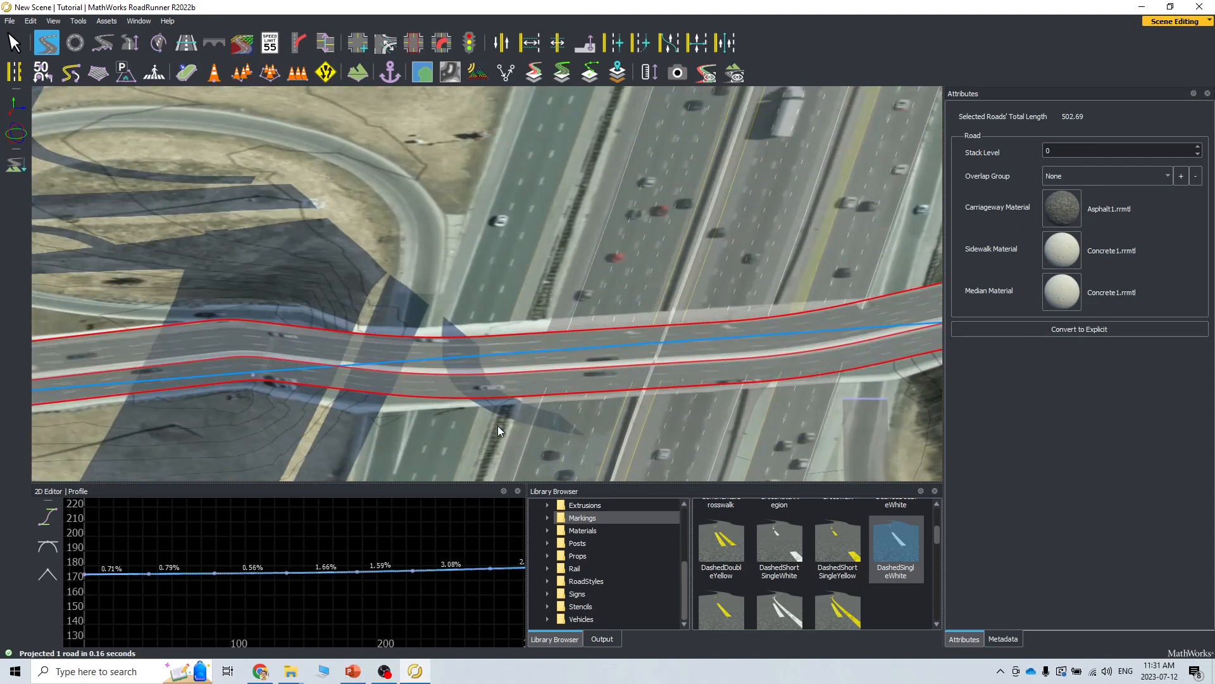
pyautogui.scroll(2, 499, 427)
pyautogui.keyDown('alt'); pyautogui.moveTo(555, 408); pyautogui.dragTo(519, 427); pyautogui.keyUp('alt')
pyautogui.scroll(-5, 552, 381)
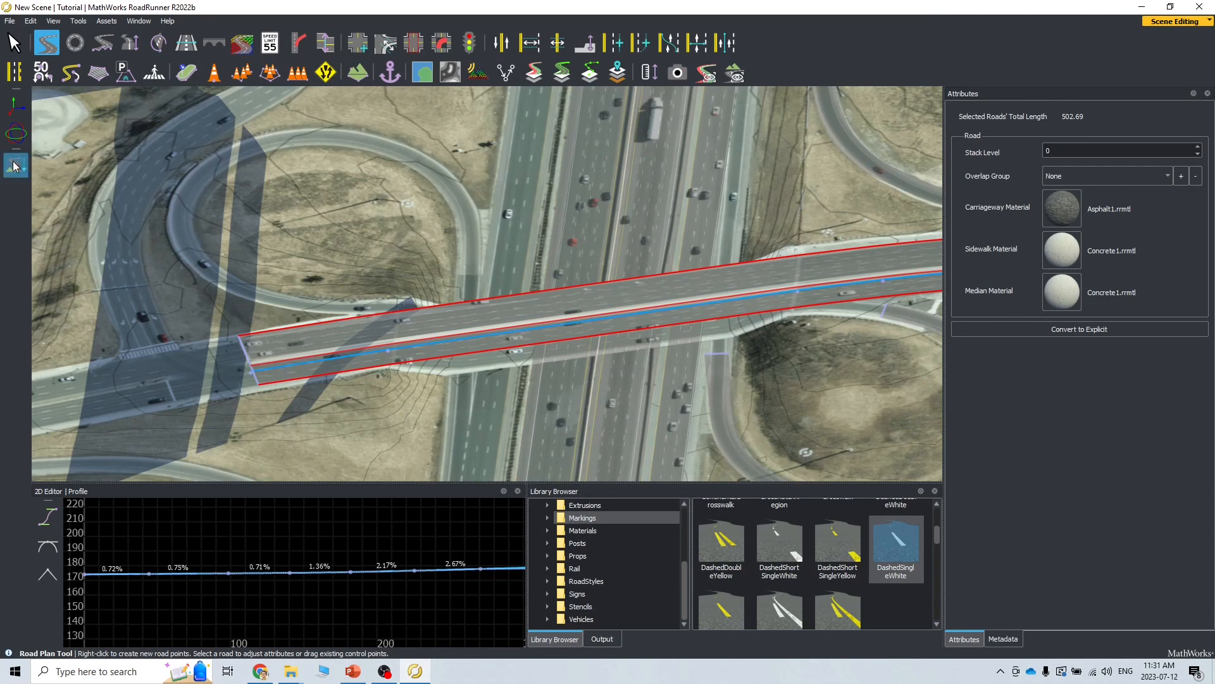
# Step: Nudge the median road's control point near the curved ramp to about X -1.37, Y -173.97 to follow the imagery's median
pyautogui.keyDown('alt'); pyautogui.moveTo(677, 381); pyautogui.dragTo(793, 378); pyautogui.keyUp('alt')
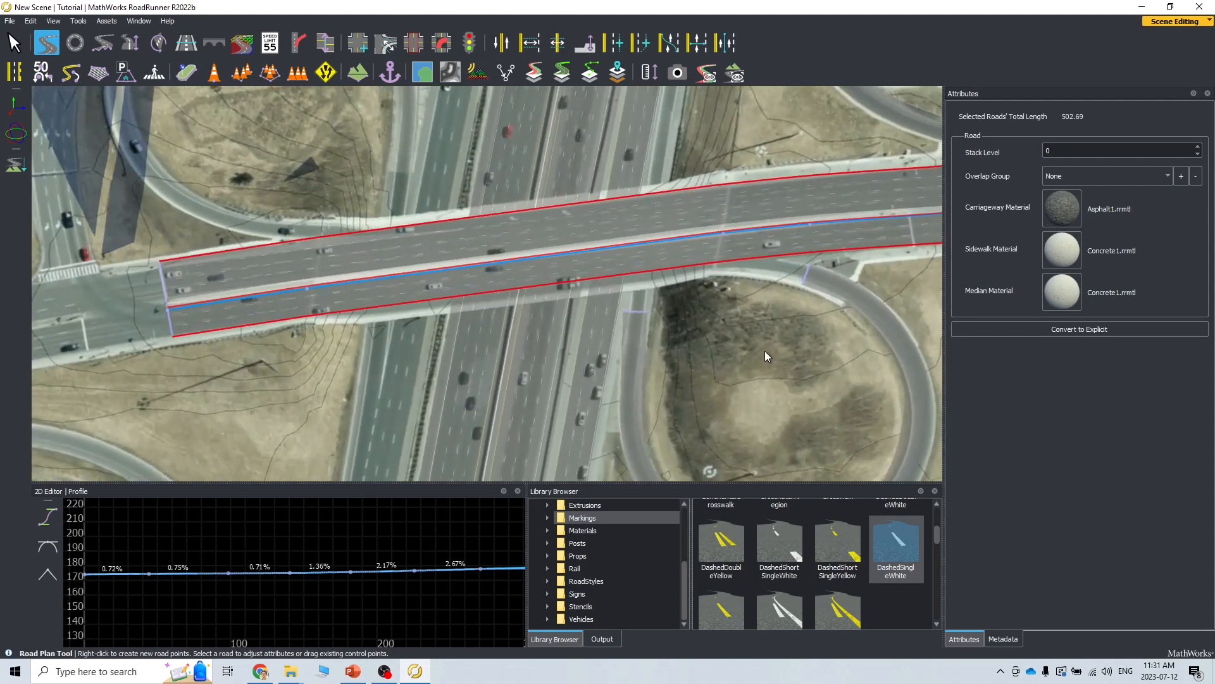
pyautogui.keyDown('alt'); pyautogui.moveTo(764, 351); pyautogui.dragTo(563, 424, button='middle'); pyautogui.keyUp('alt')
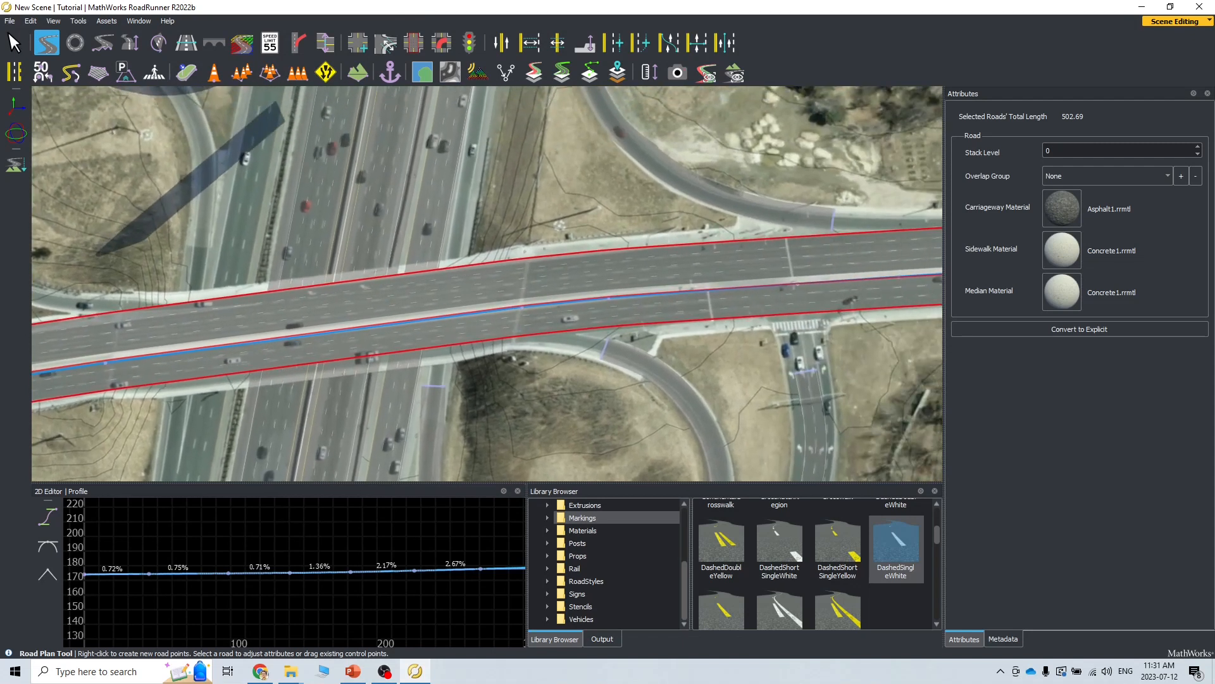
pyautogui.scroll(3, 747, 279)
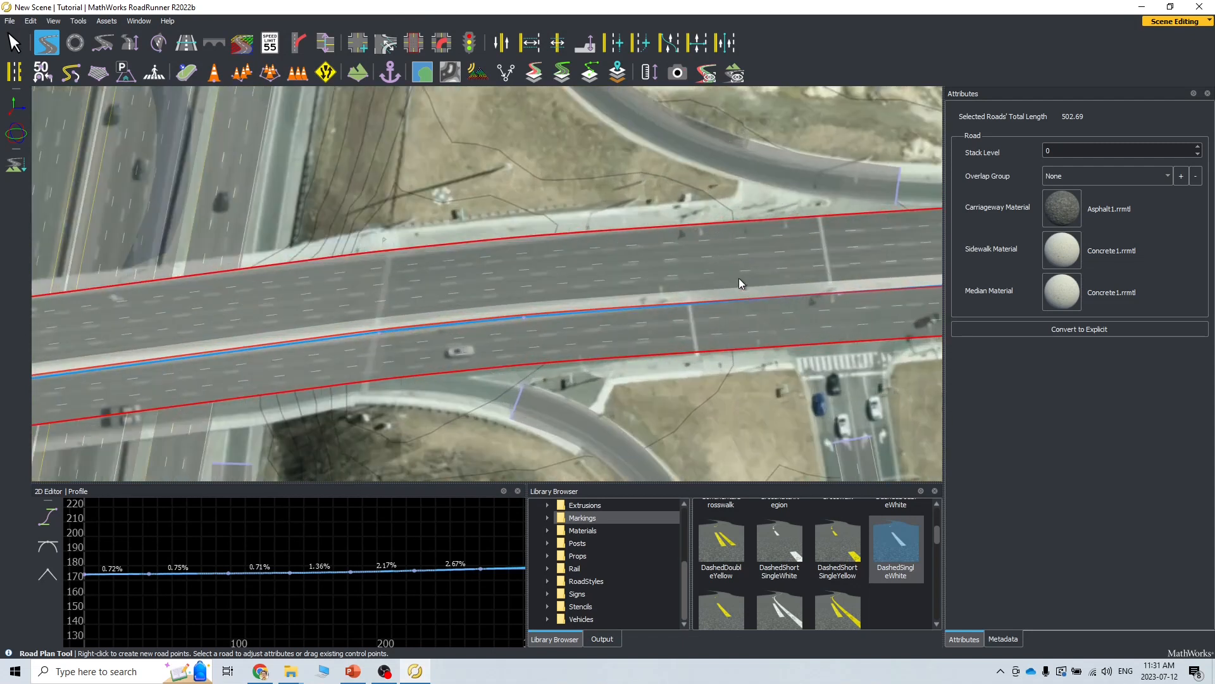
pyautogui.click(525, 321)
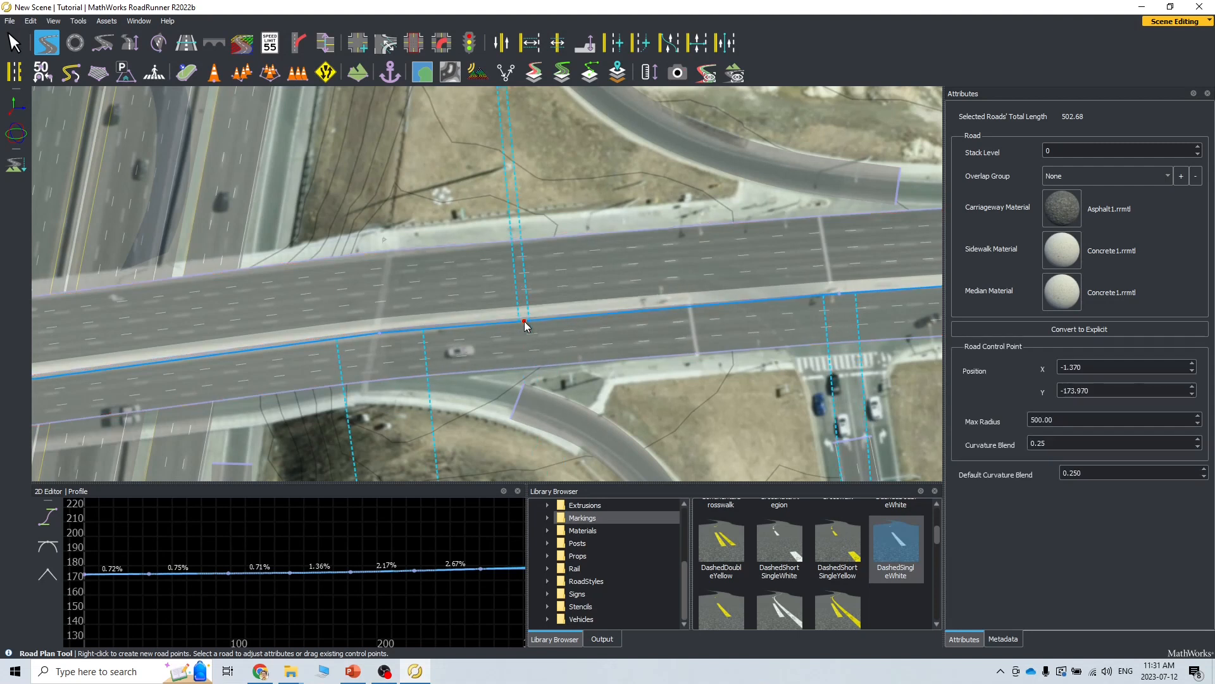
# Step: Adjust the median road's control point just beyond the highway overpass to about X -54.28, Y -12.49
pyautogui.keyDown('alt'); pyautogui.moveTo(330, 414); pyautogui.dragTo(517, 392, button='middle'); pyautogui.keyUp('alt')
pyautogui.moveTo(567, 312); pyautogui.dragTo(568, 320)
pyautogui.moveTo(569, 324); pyautogui.dragTo(243, 311, button='middle')
pyautogui.moveTo(243, 310); pyautogui.dragTo(240, 309)
# Step: Align the median road's end point with the tip of the imagery's median at the far intersection, about X -69.08, Y 30.89
pyautogui.moveTo(119, 402); pyautogui.dragTo(449, 411, button='middle')
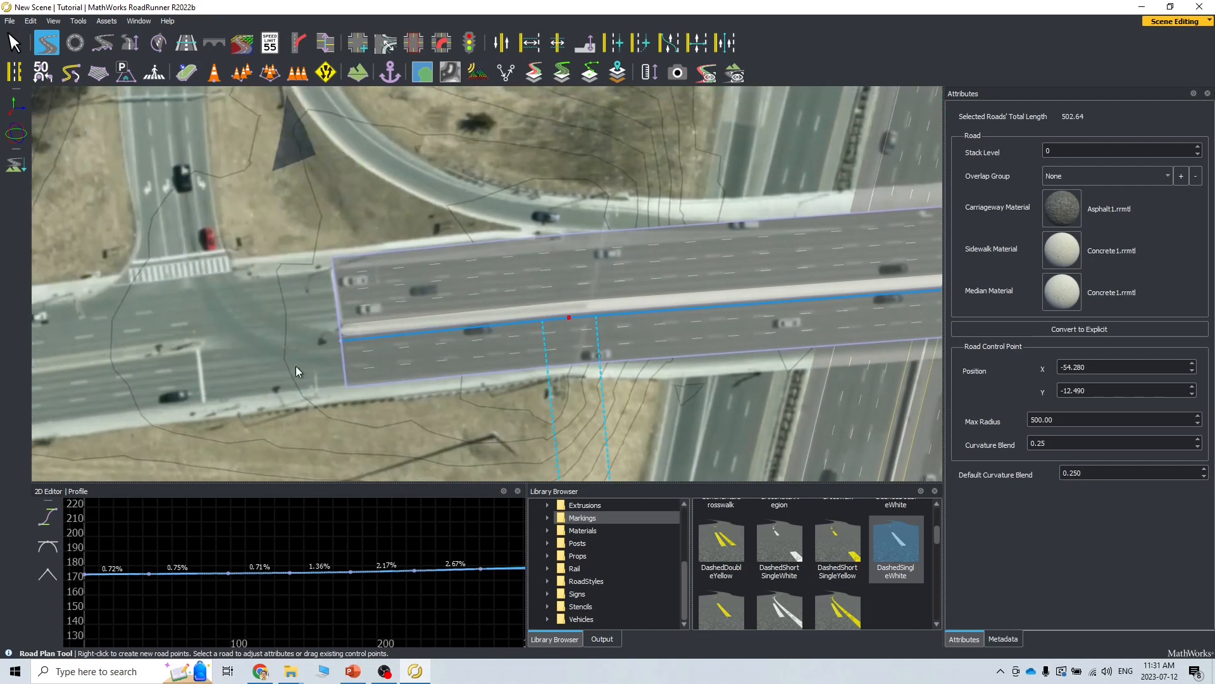
pyautogui.click(344, 337)
pyautogui.click(342, 340)
pyautogui.moveTo(340, 338); pyautogui.dragTo(340, 338)
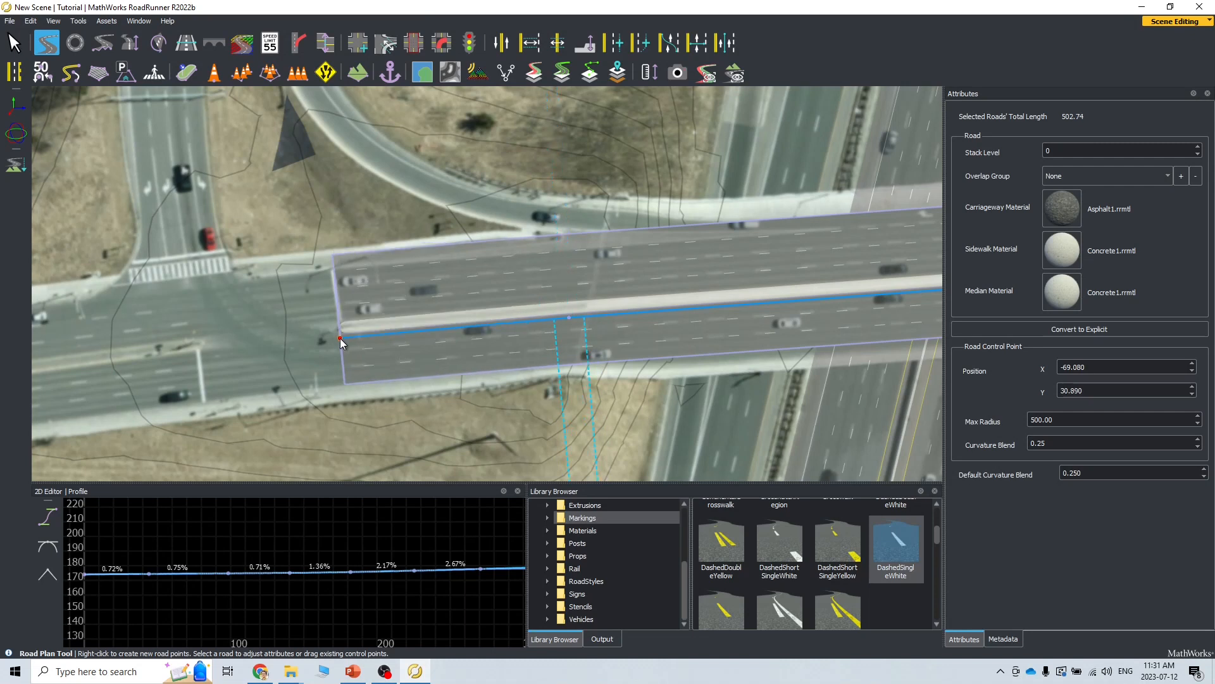
# Step: Move the median road's control point beyond the overpass to about X -54.50, Y -11.89, and add one over the highway at about X -28.91, Y -89.93
pyautogui.moveTo(568, 317)
pyautogui.mouseDown()
pyautogui.moveTo(545, 323)
pyautogui.moveTo(566, 318)
pyautogui.mouseUp()
pyautogui.keyDown('alt'); pyautogui.moveTo(905, 399); pyautogui.dragTo(518, 400, button='middle'); pyautogui.keyUp('alt')
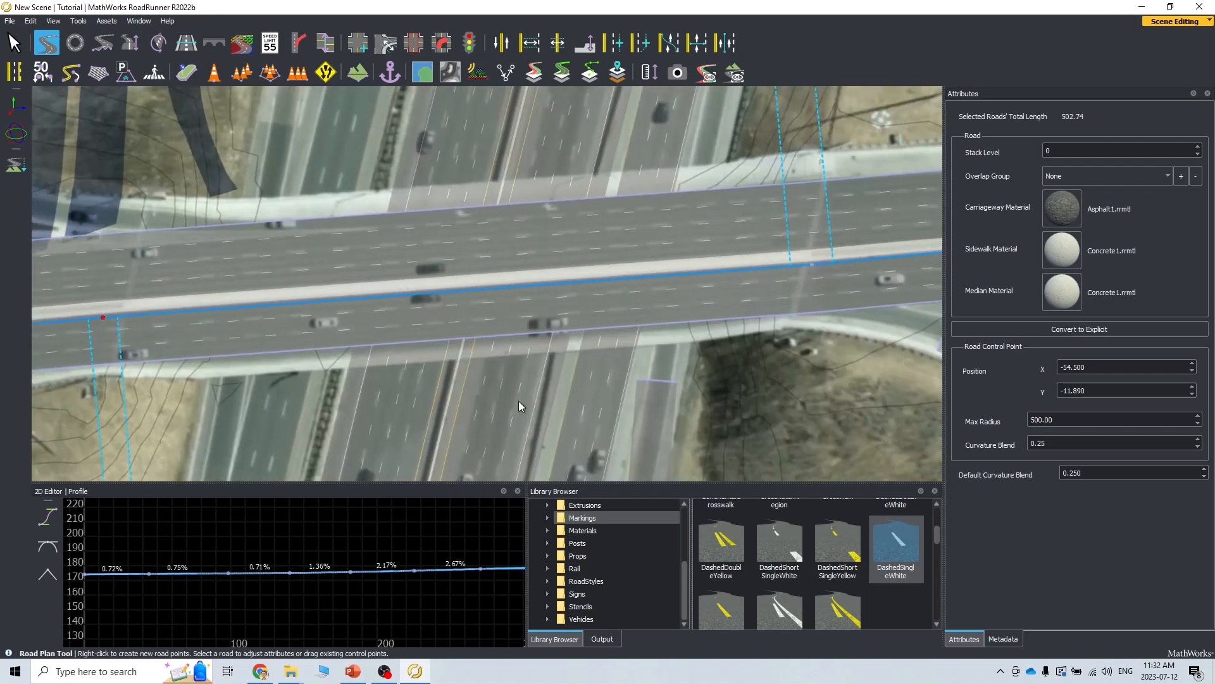
pyautogui.keyDown('alt'); pyautogui.moveTo(878, 376); pyautogui.dragTo(822, 394, button='middle'); pyautogui.keyUp('alt')
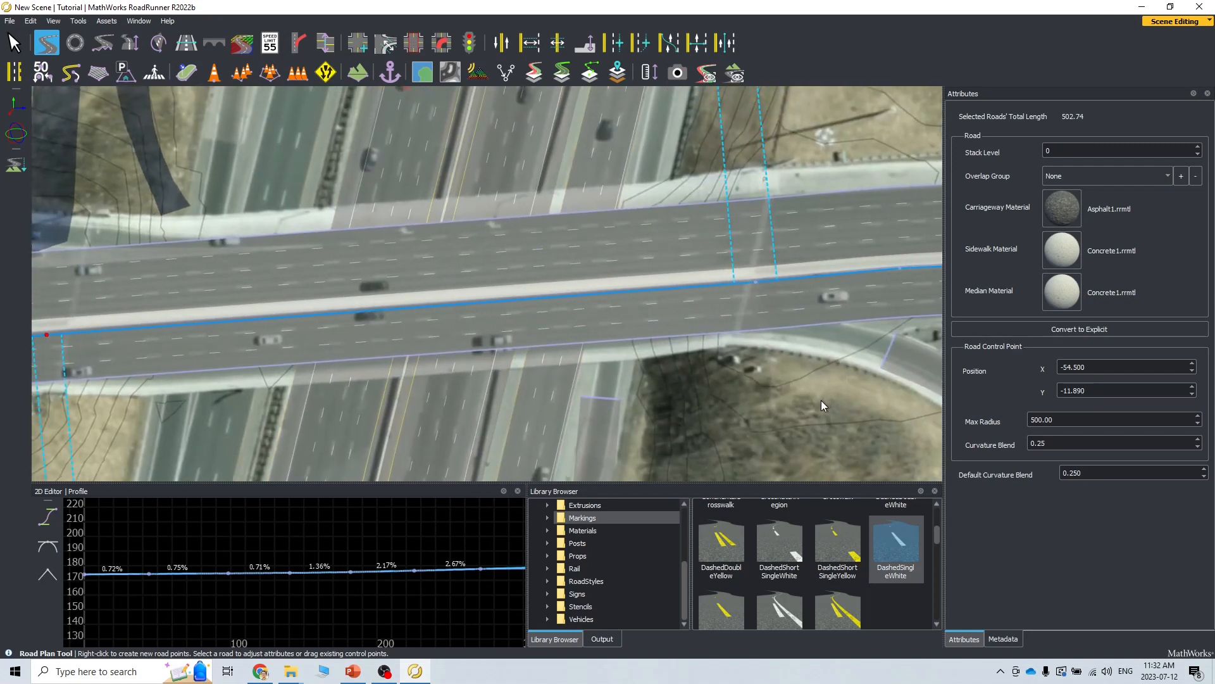
pyautogui.rightClick(464, 303)
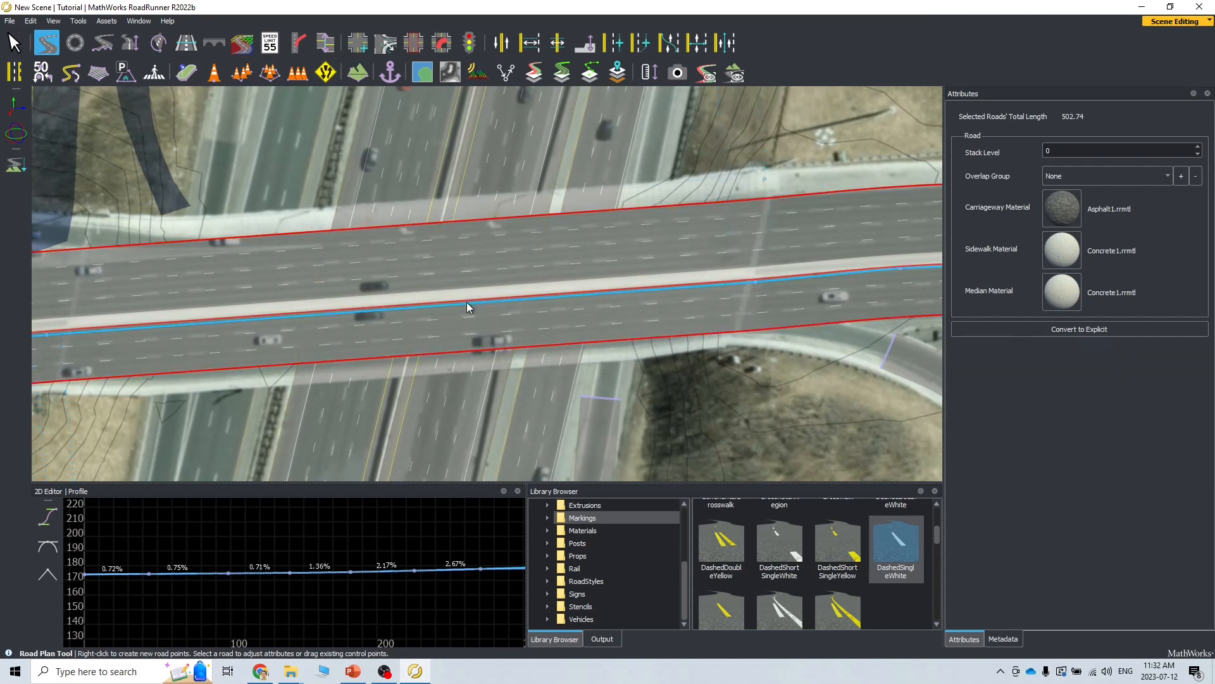
pyautogui.moveTo(464, 303); pyautogui.dragTo(462, 306)
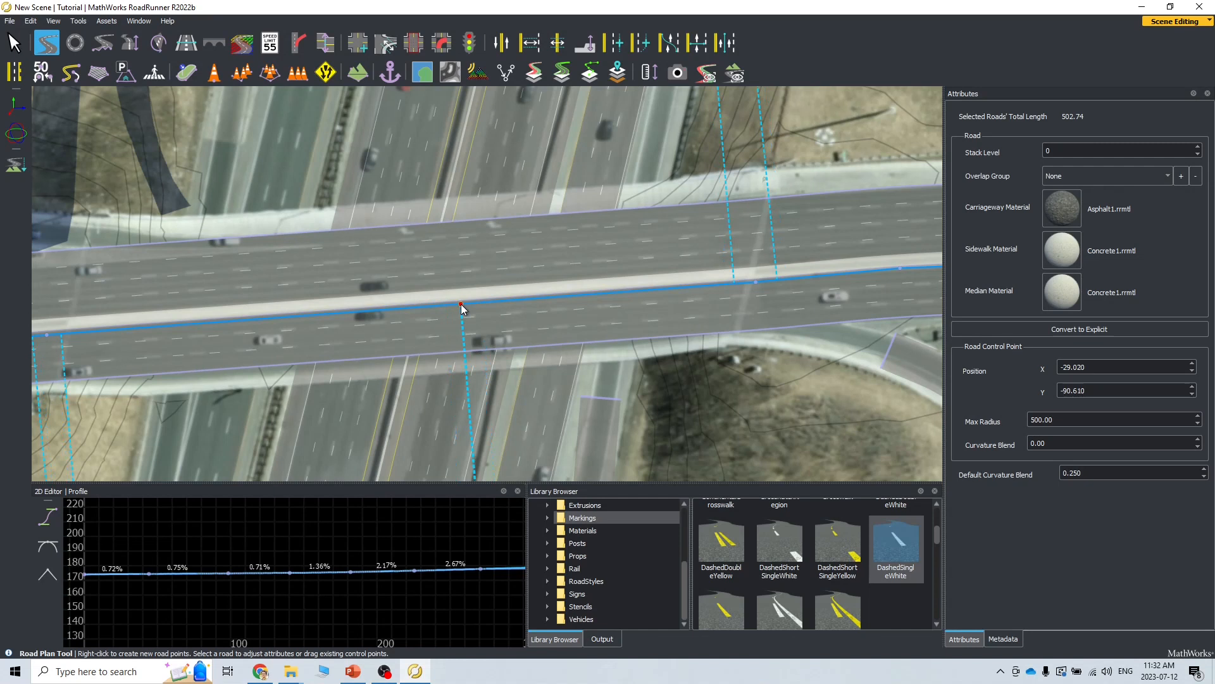
pyautogui.moveTo(459, 305); pyautogui.dragTo(458, 303)
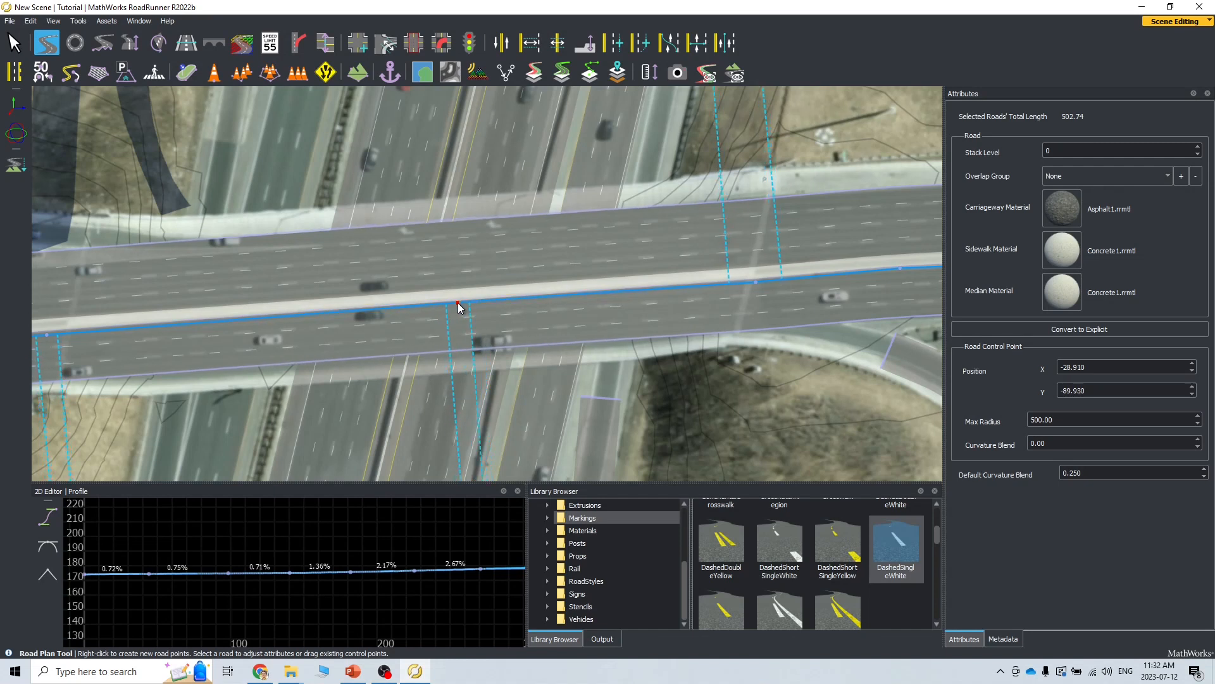
pyautogui.click(752, 439)
# Step: Try to chop the arterial median road at the imagery's stop line by the side-road crosswalk, then undo the split
pyautogui.keyDown('alt'); pyautogui.moveTo(918, 443); pyautogui.dragTo(741, 412, button='middle'); pyautogui.keyUp('alt')
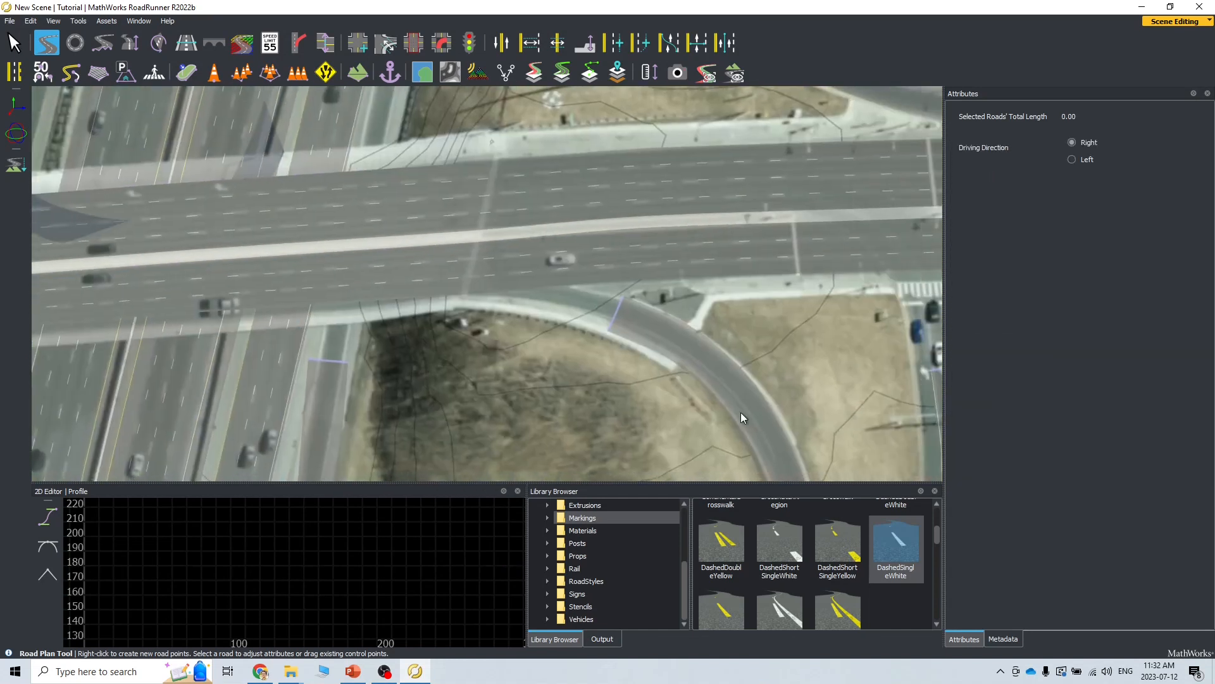
pyautogui.moveTo(833, 349); pyautogui.dragTo(371, 368, button='middle')
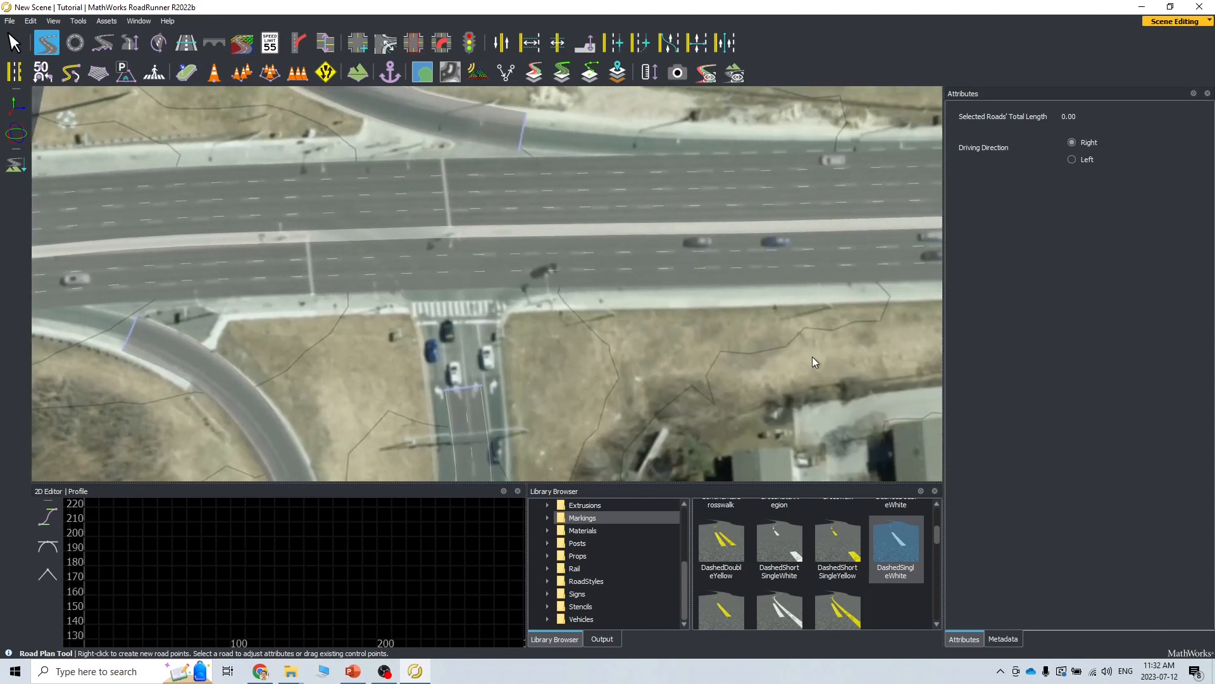
pyautogui.scroll(-5, 715, 336)
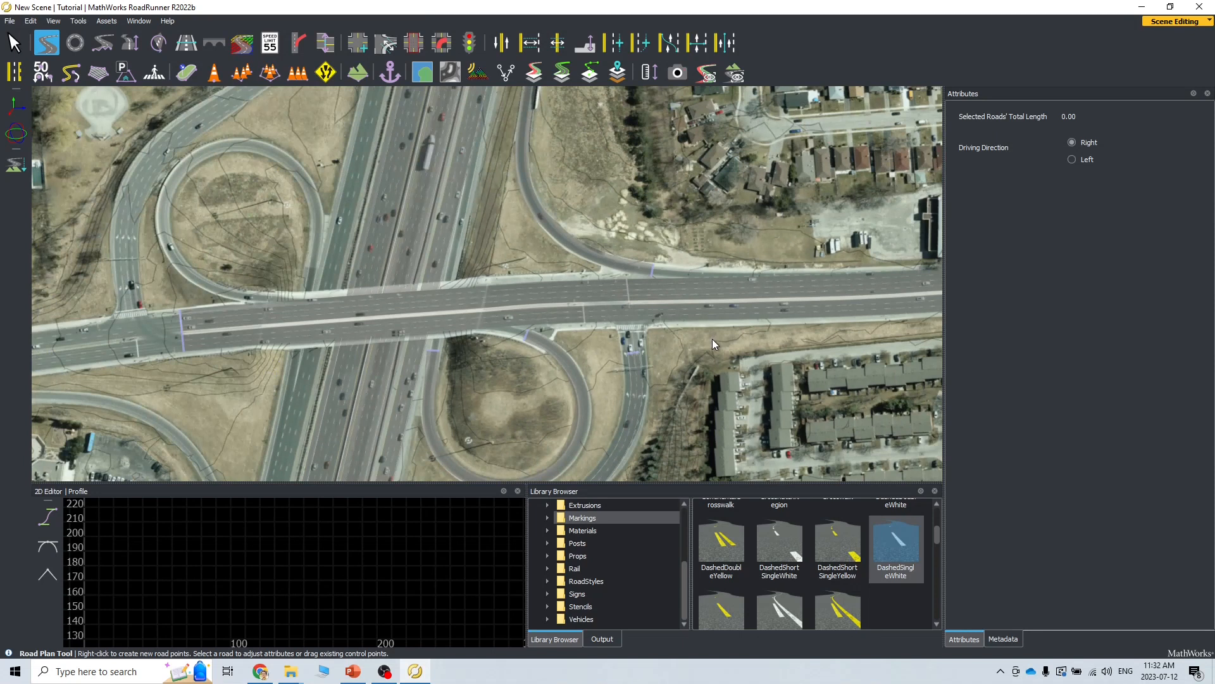
pyautogui.scroll(5, 712, 339)
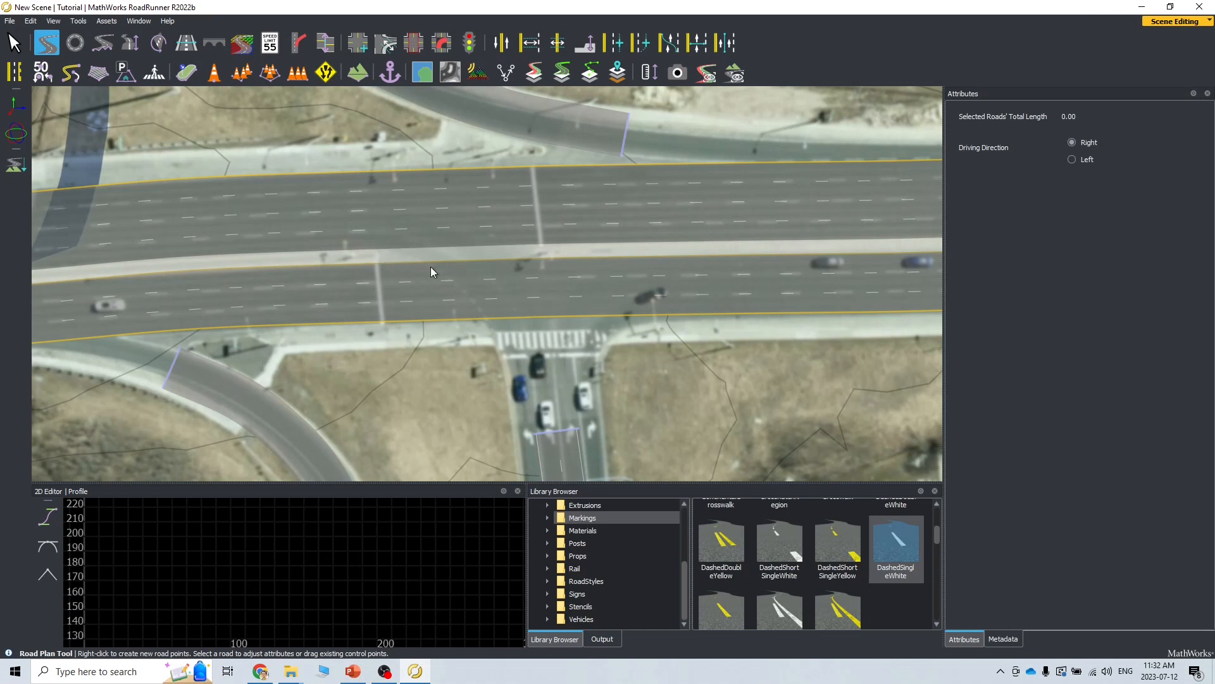
pyautogui.scroll(3, 461, 259)
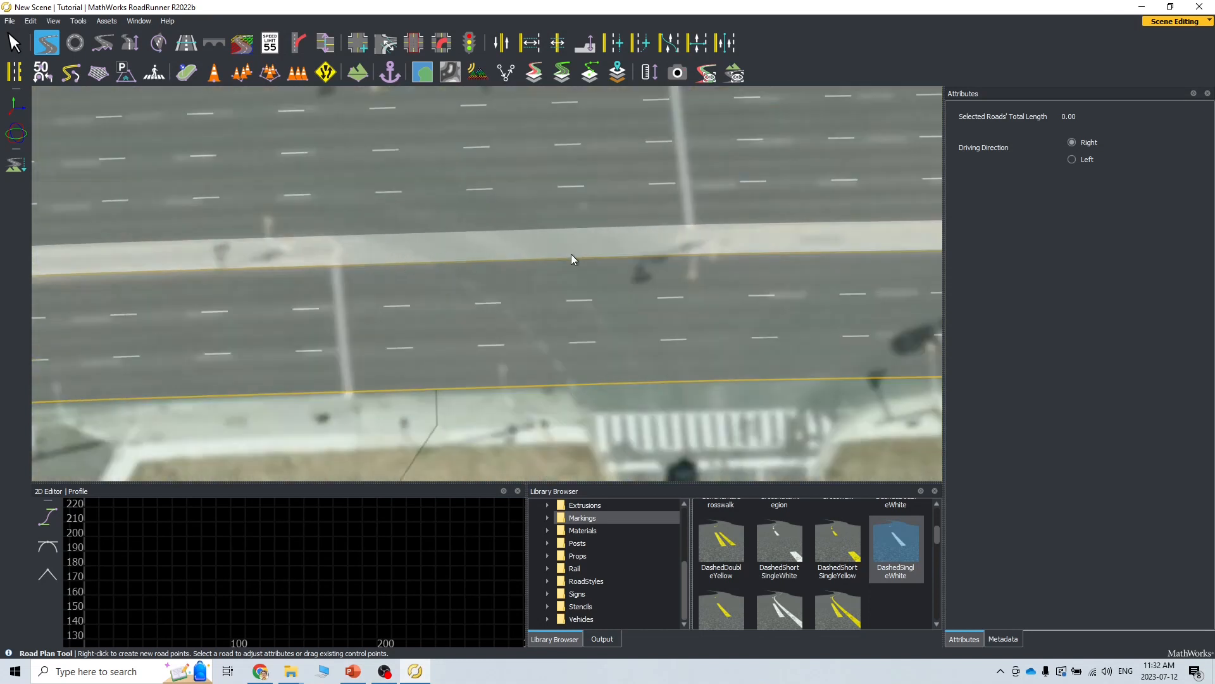
pyautogui.scroll(-2, 617, 263)
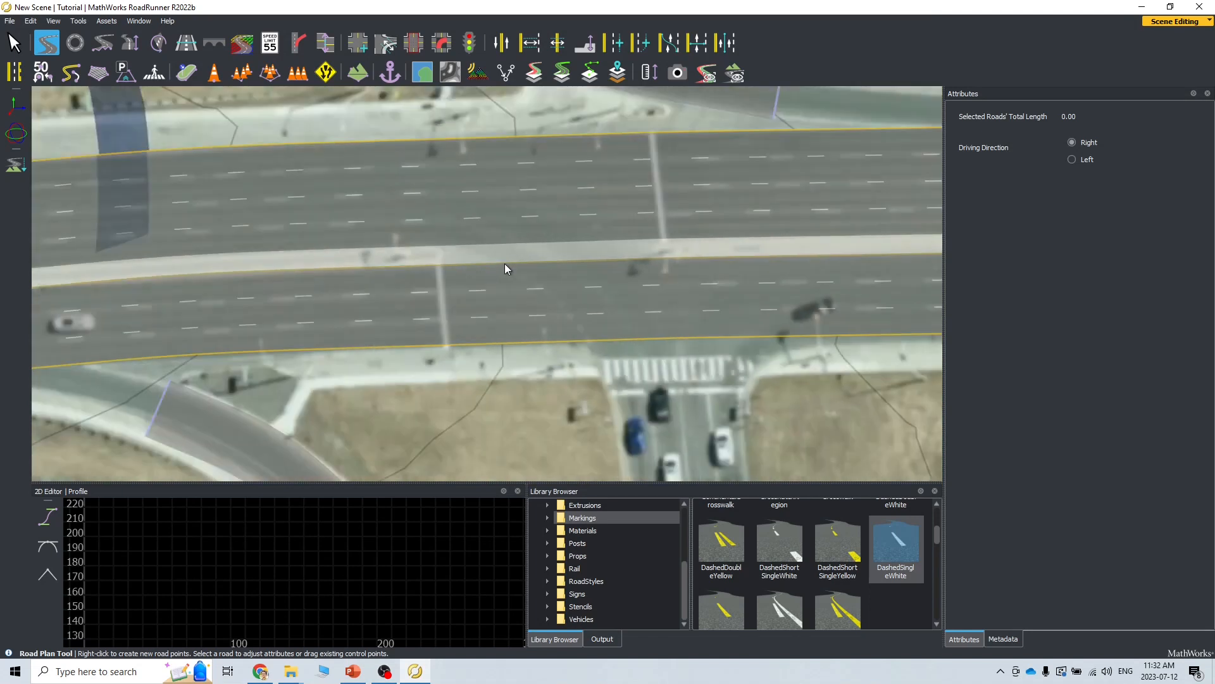
pyautogui.click(187, 45)
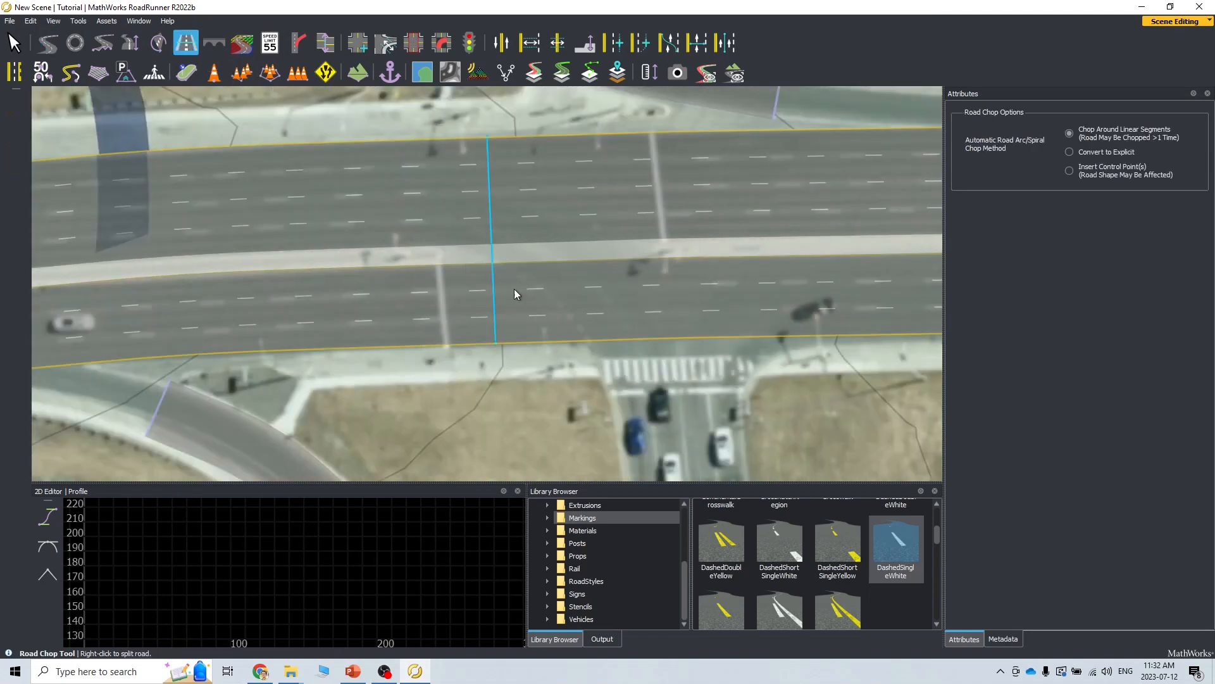
pyautogui.rightClick(658, 293)
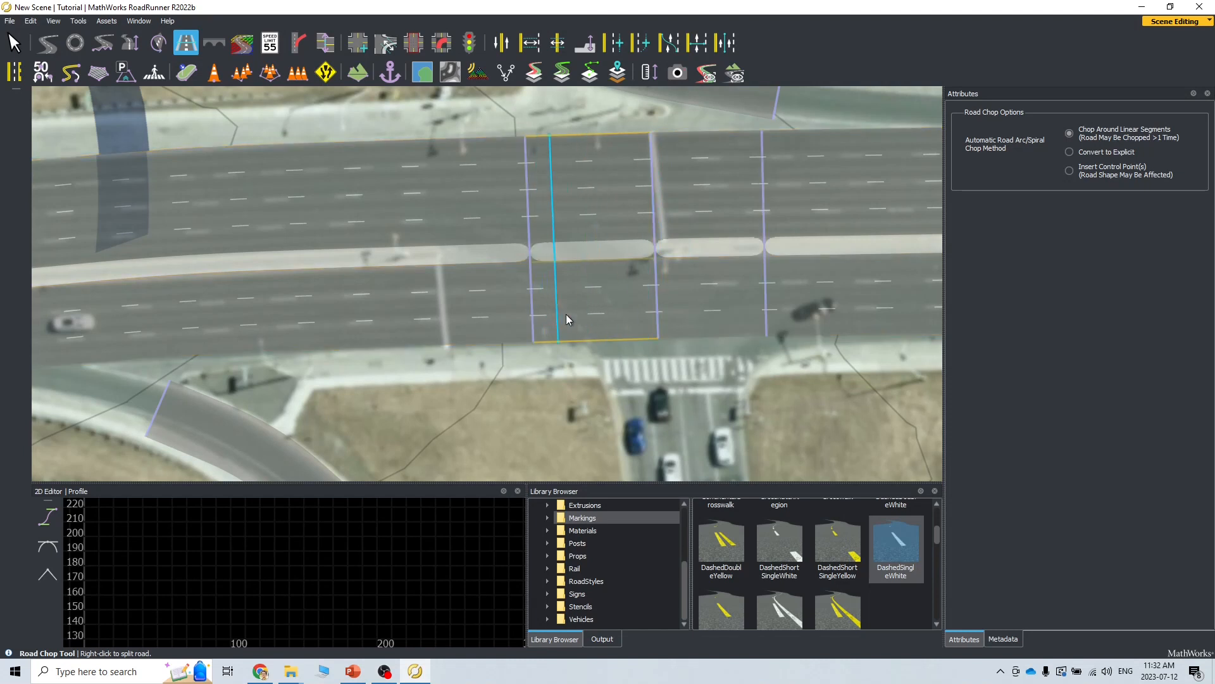
pyautogui.hotkey('ctrl', 'z')
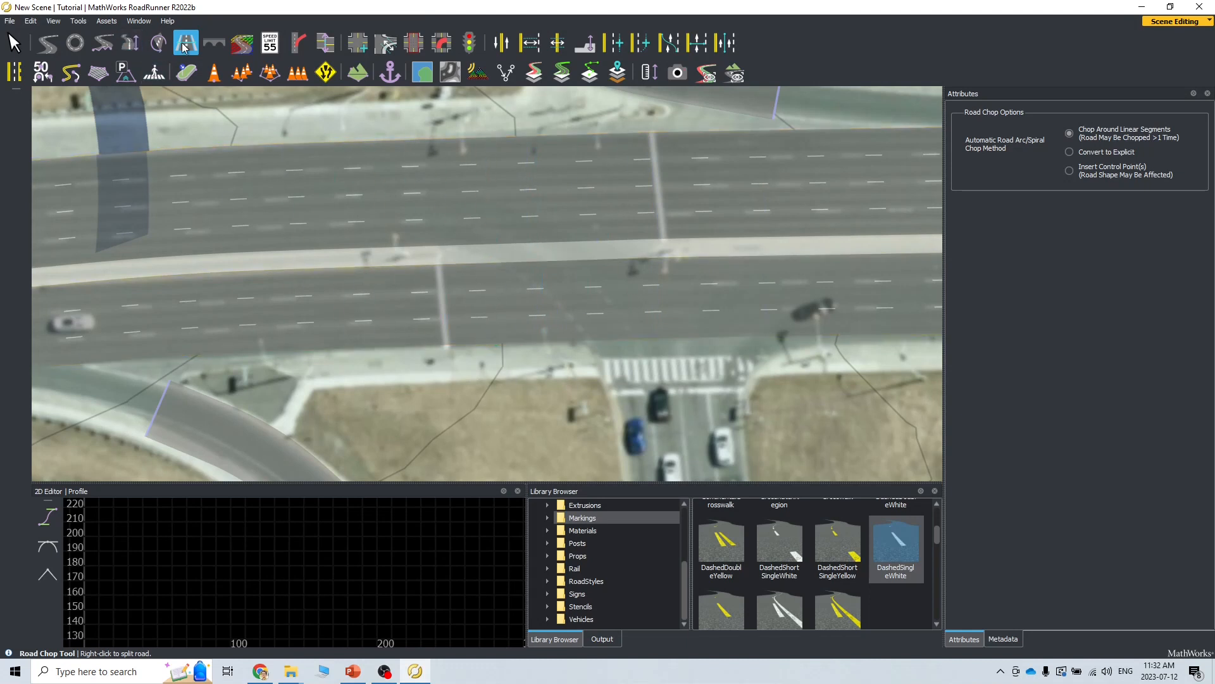
# Step: Select the arterial median road, retry chopping it at the stop line near the crosswalk, and undo that split
pyautogui.click(42, 44)
pyautogui.click(643, 298)
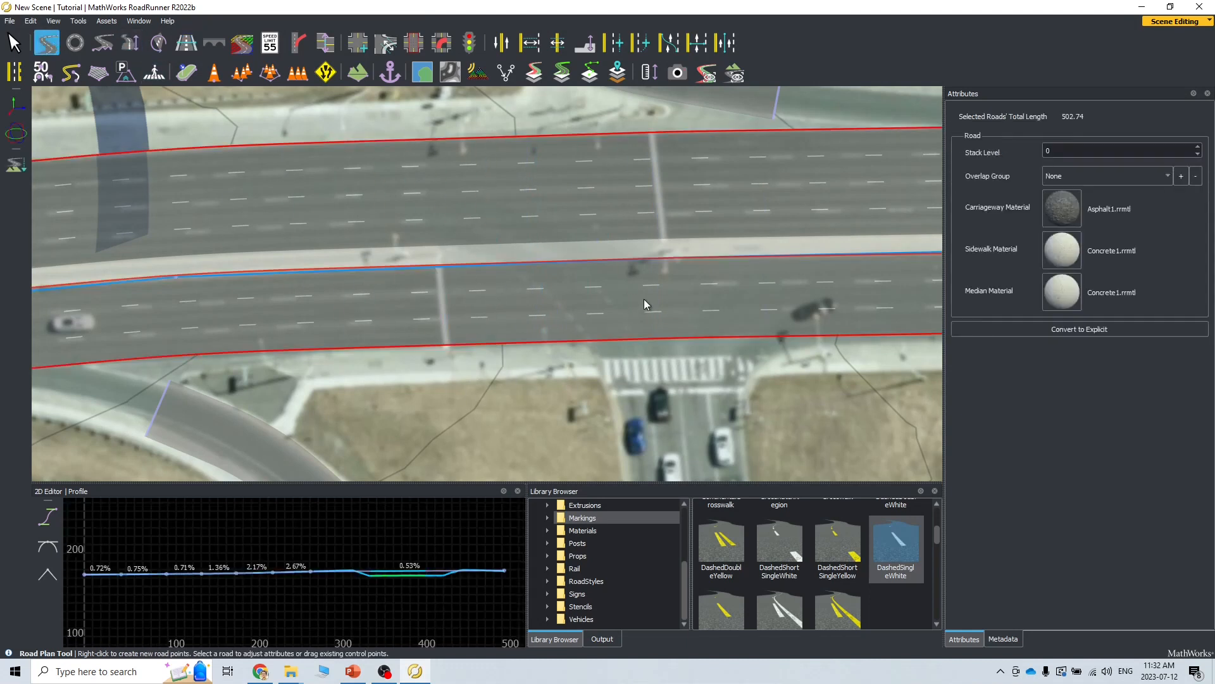
pyautogui.scroll(-3, 597, 310)
pyautogui.scroll(4, 597, 310)
pyautogui.scroll(-2, 701, 317)
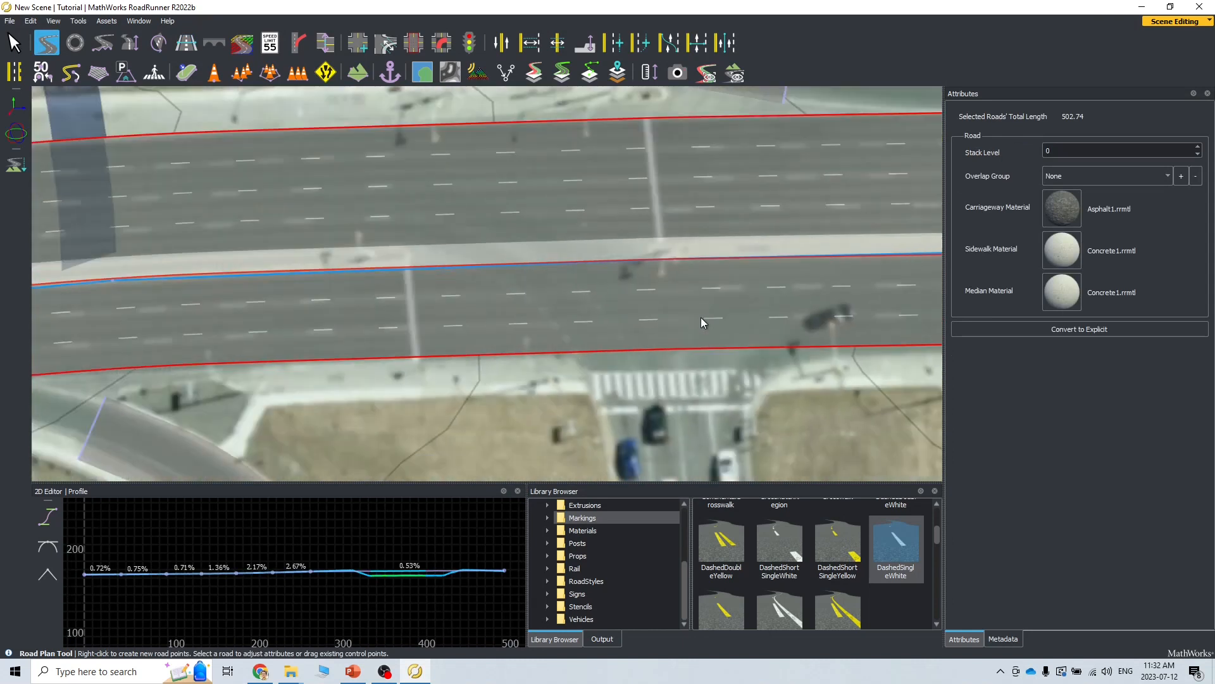
pyautogui.click(185, 43)
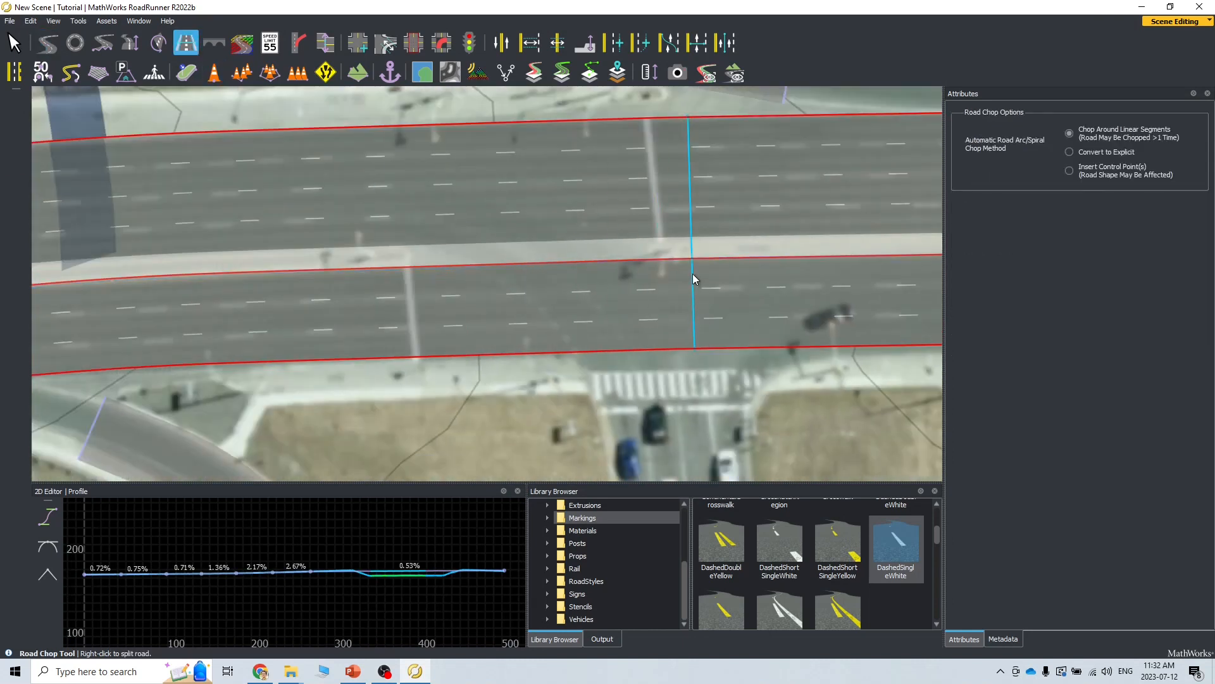
pyautogui.rightClick(658, 280)
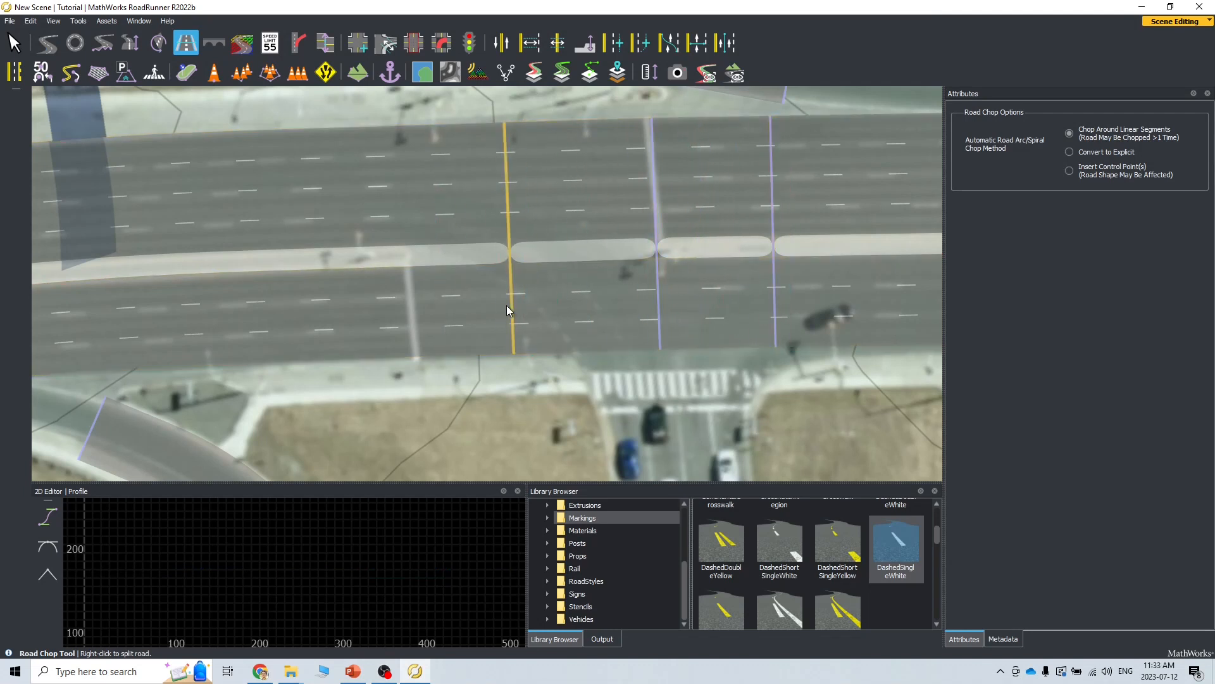
pyautogui.hotkey('ctrl', 'z')
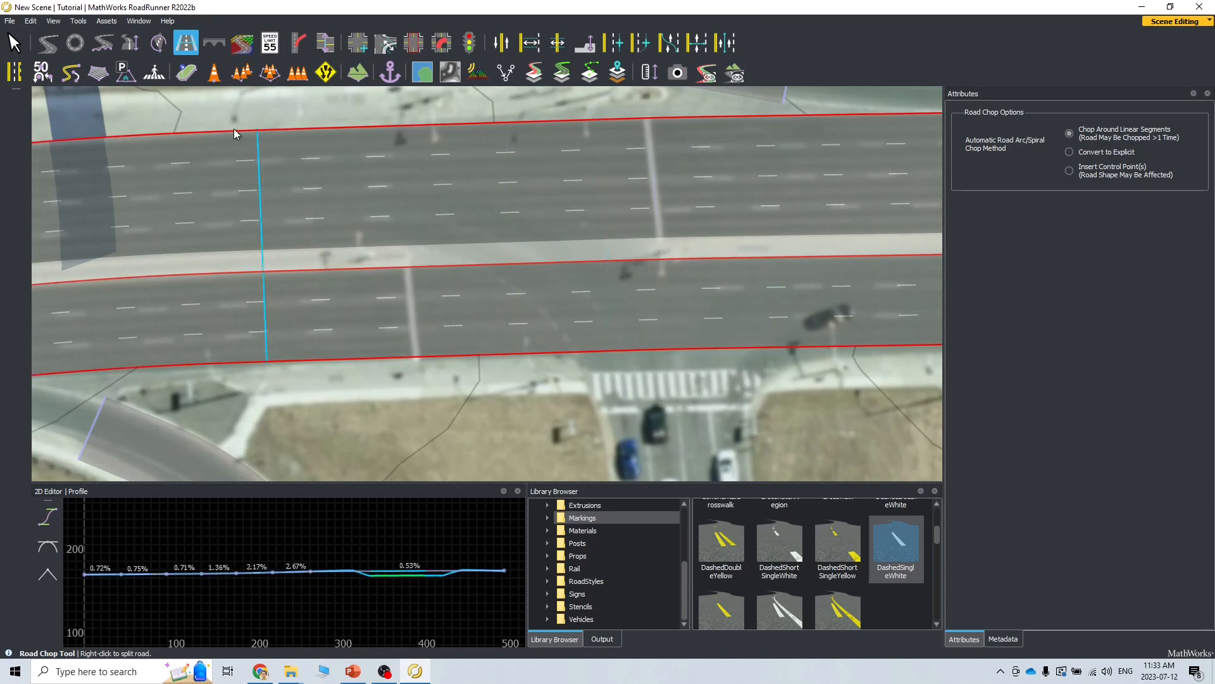
# Step: Check the median road's control point near the stop line, and chop the deselected road there using Chop Around Linear Segments
pyautogui.click(48, 43)
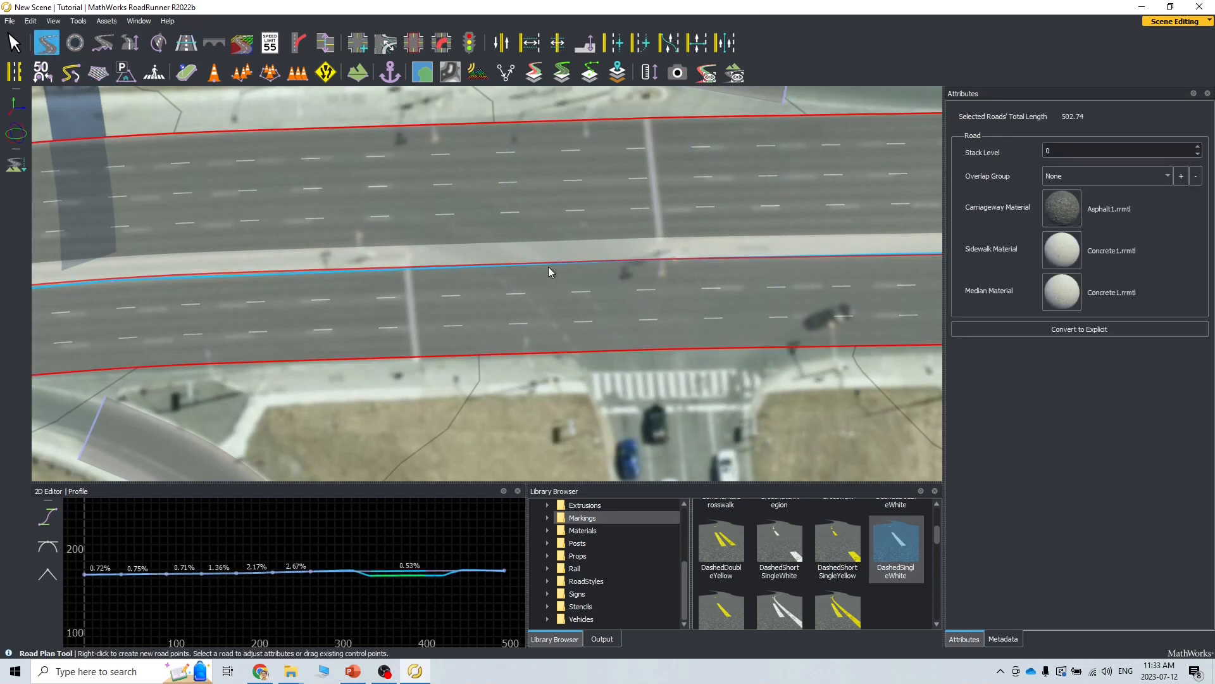
pyautogui.click(674, 261)
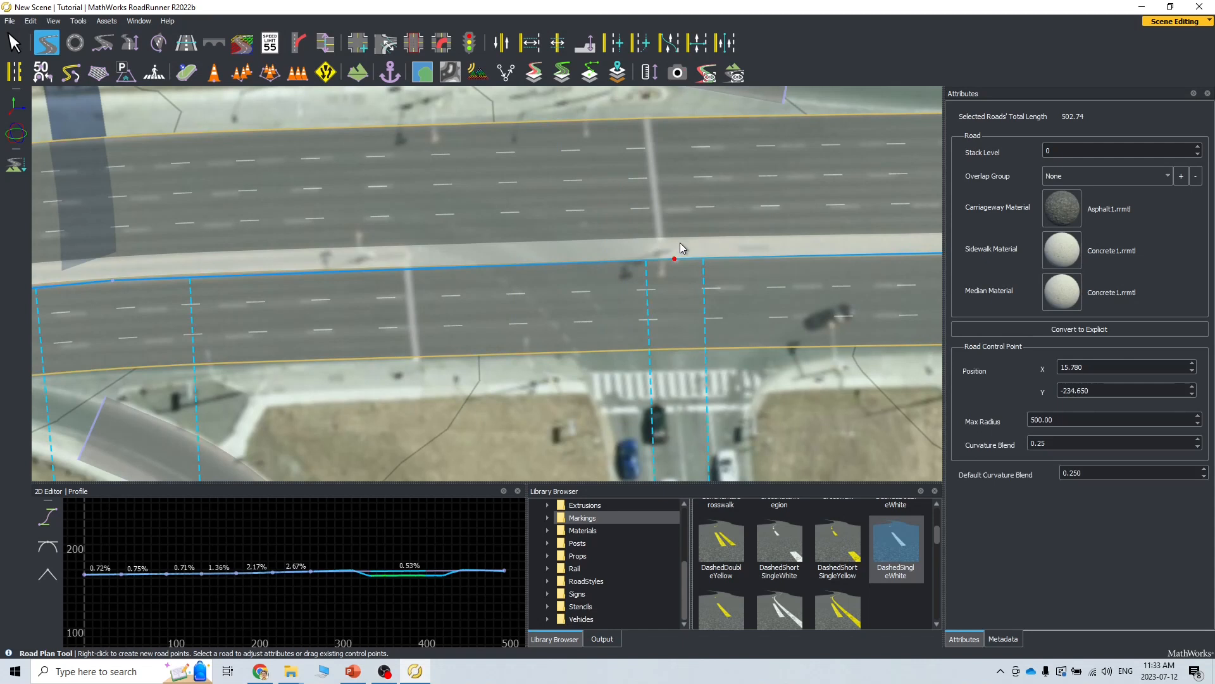
pyautogui.click(818, 436)
pyautogui.click(818, 436)
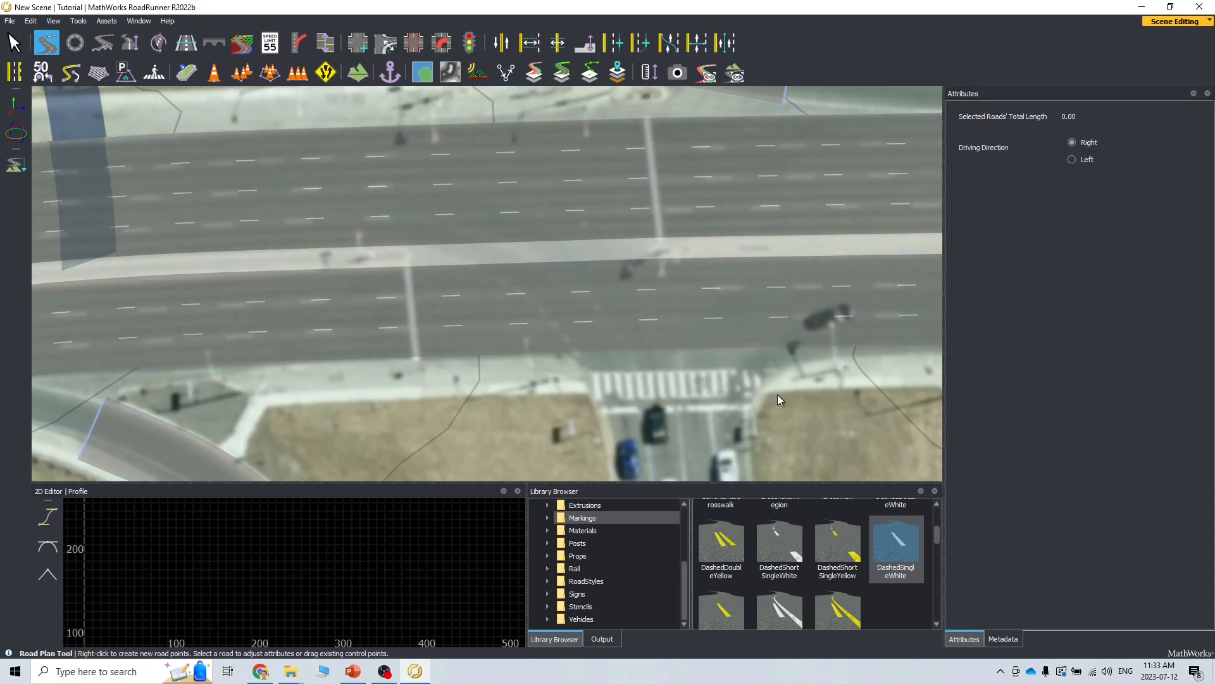
pyautogui.click(185, 43)
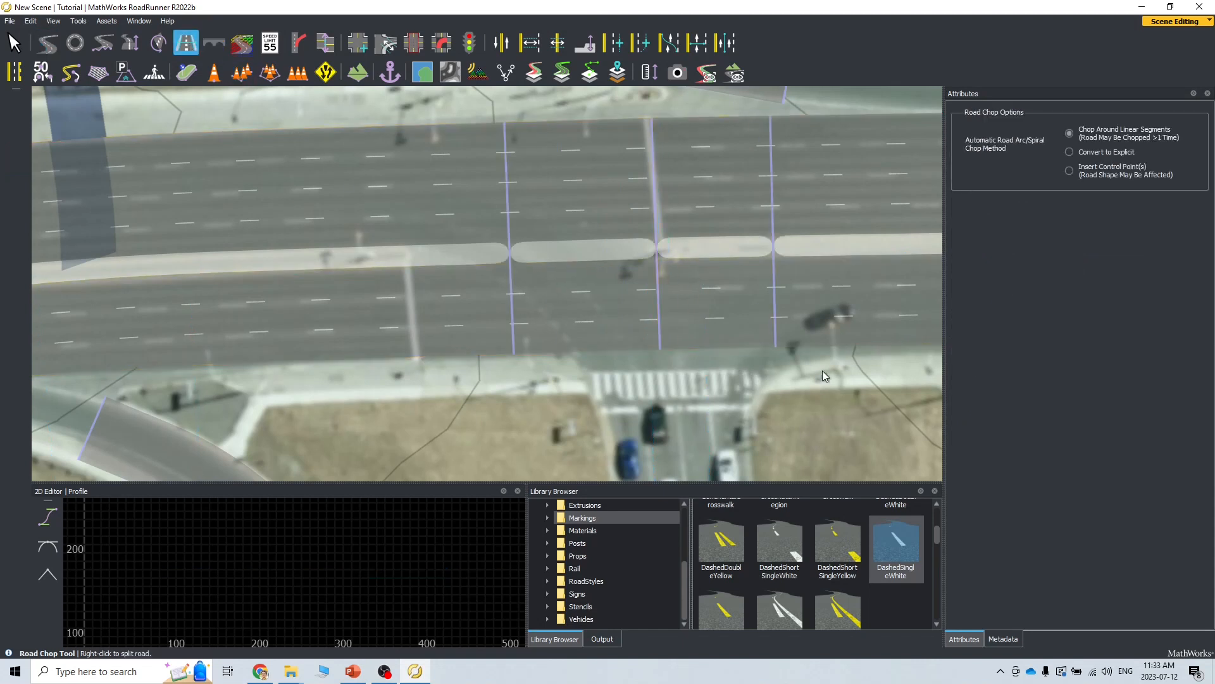